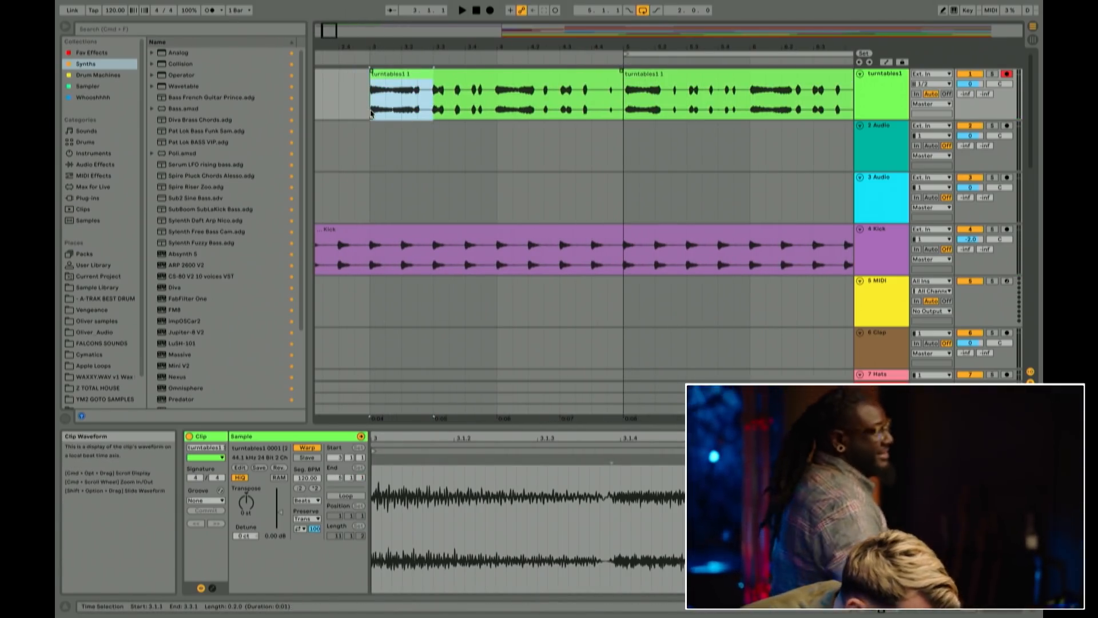
Step: Copy the selected half-bar scratch from bar 3 to bar 5 on the turntables1 track and play it in place
key("space")
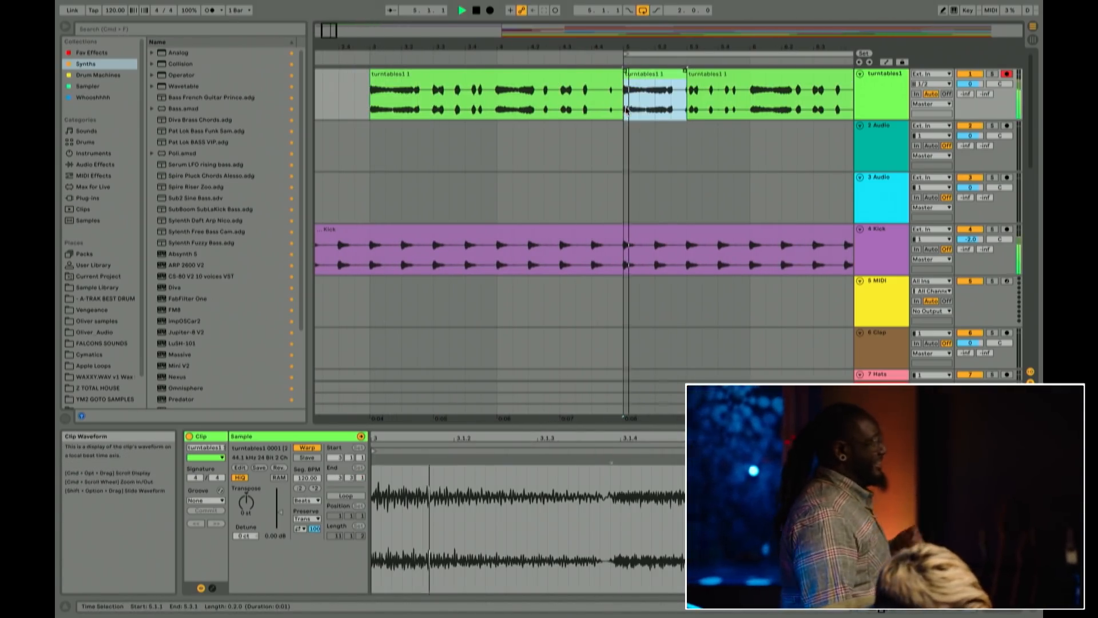
left_click_drag(675, 47, 675, 30)
scroll(663, 114, "right", 5)
scroll(663, 117, "down", 1)
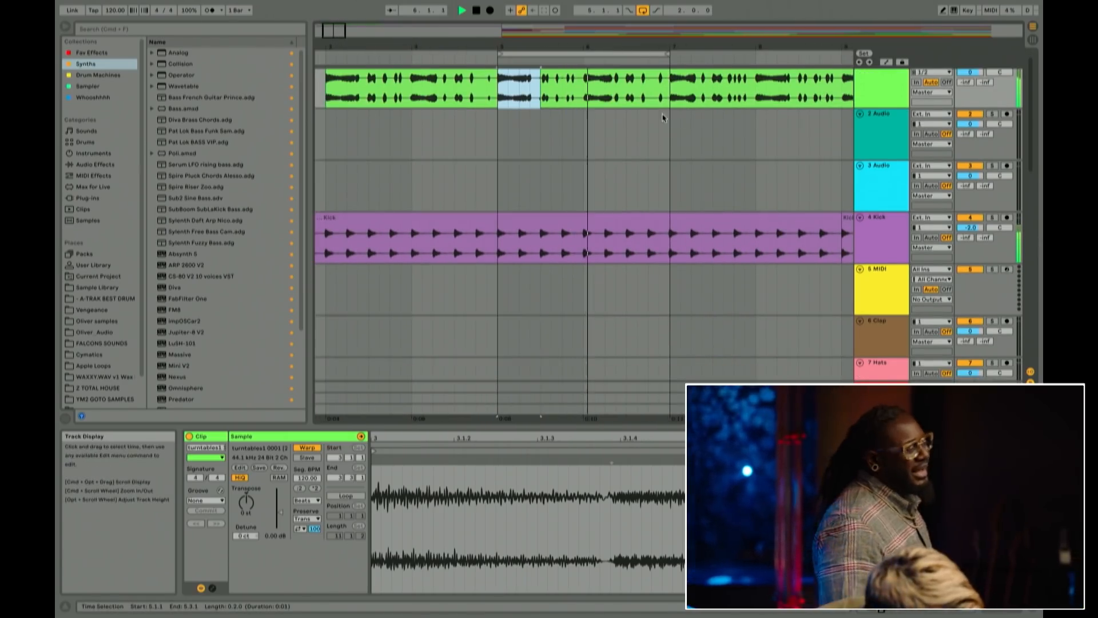
Step: Delete the turntables1 clip that runs from bar 3 to bar 5
scroll(663, 118, "up", 1)
scroll(572, 114, "right", 3)
left_click(370, 70)
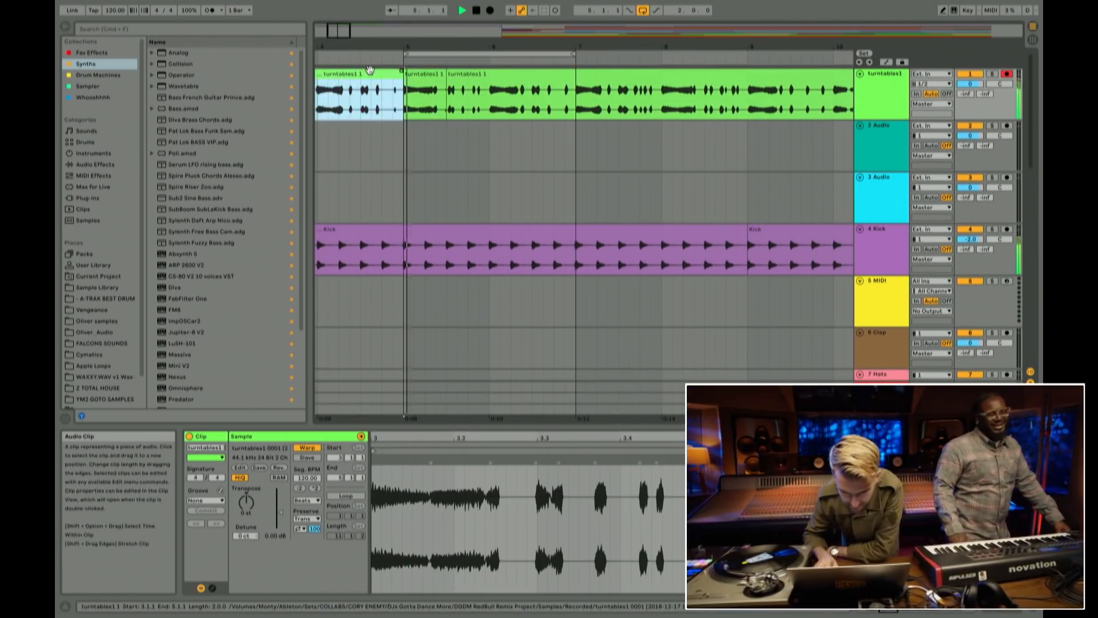
key("Delete")
Step: Play the edited turntables1 recording from bar 5
left_click(521, 116)
key("space")
left_click(405, 104)
key("space")
key("space")
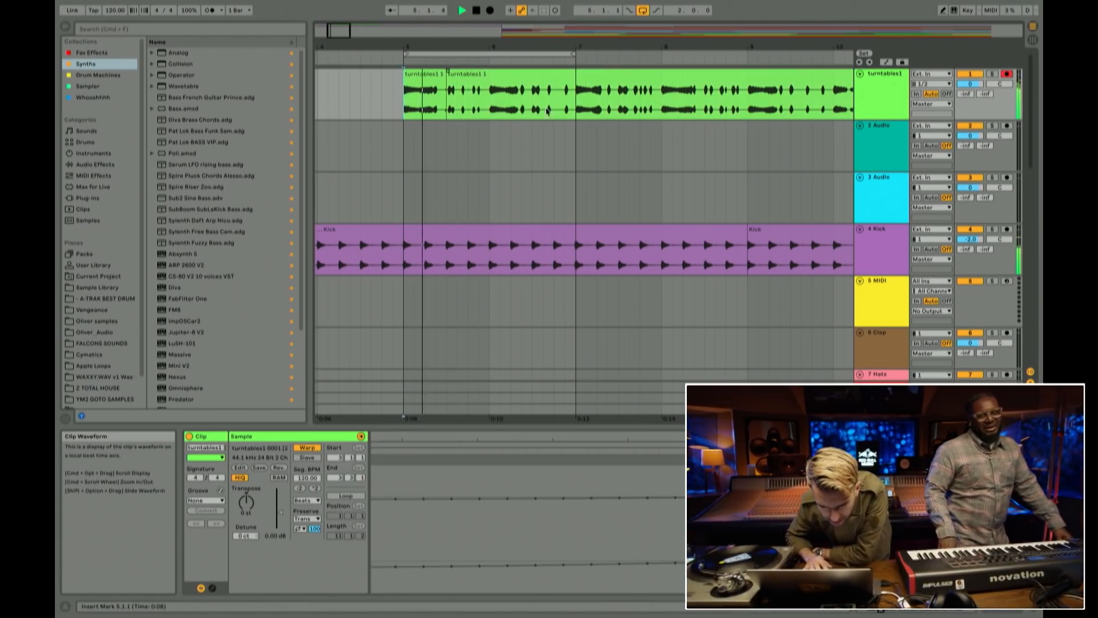
Step: Play the turntables1 recording from bar 7, restarting and stopping playback as needed
left_click(573, 110)
key("space")
key("space")
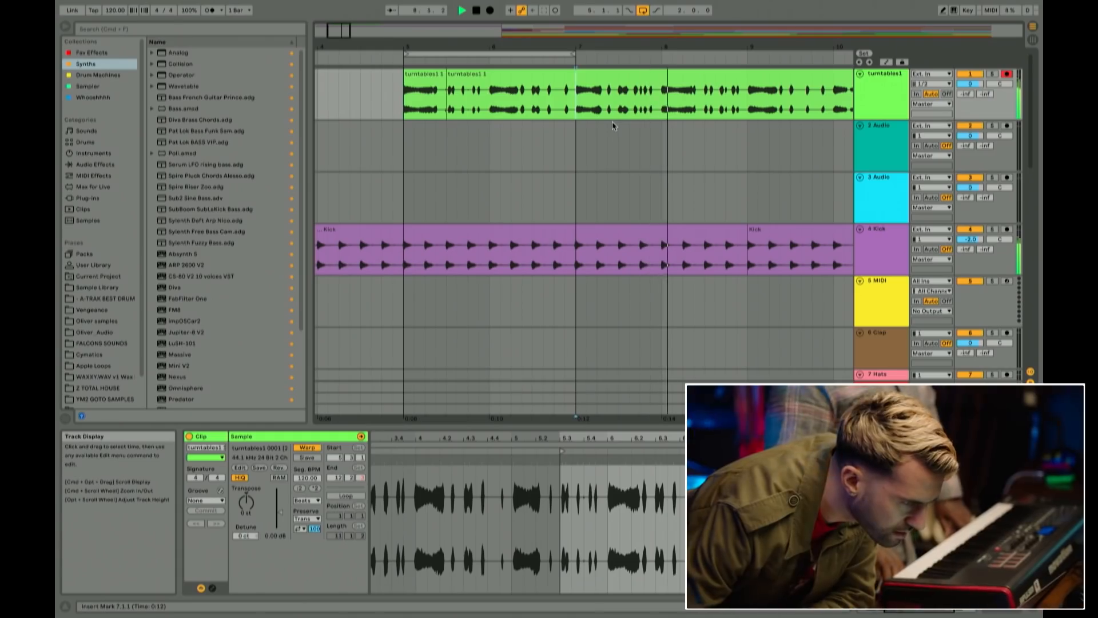
scroll(612, 122, "right", 1)
key("space")
key("space")
key("space")
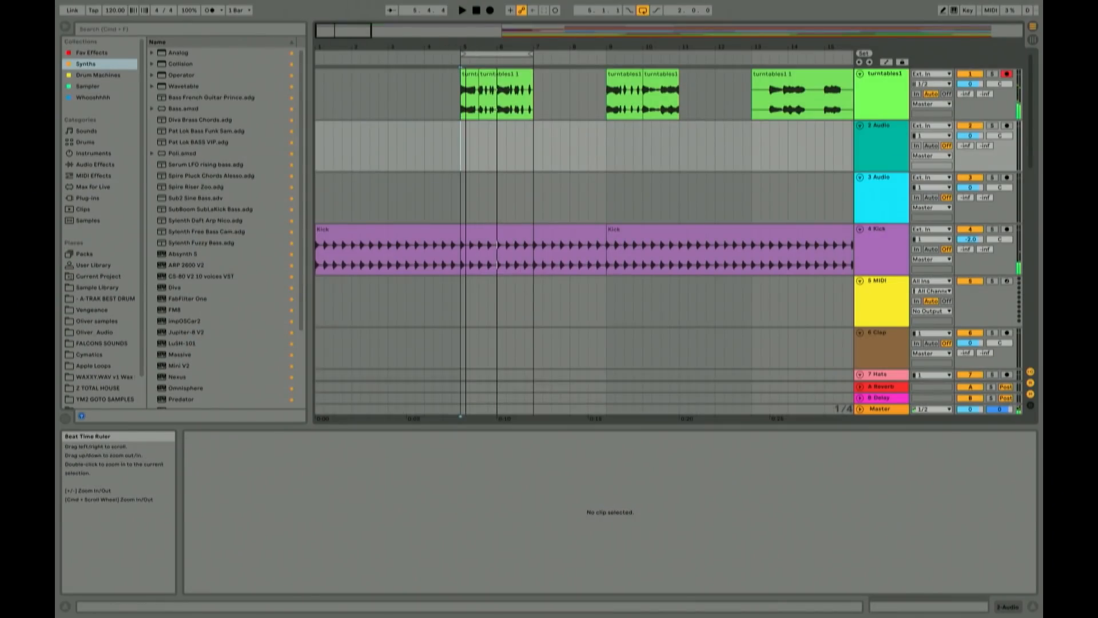
Step: Play the looped section from bar 5 and look over the separated scratch clips on the turntables1 track
left_click_drag(465, 46, 524, 74)
left_click(453, 141)
key("space")
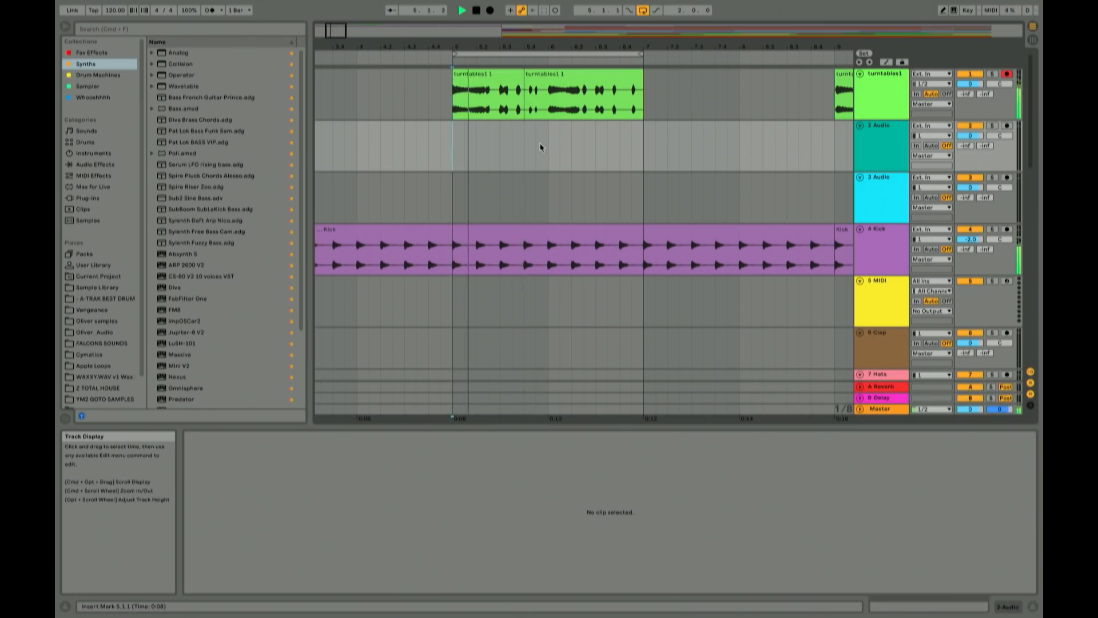
mouse_move(573, 47)
left_mouse_down()
mouse_move(573, 25)
mouse_move(583, 39)
mouse_move(583, 30)
left_mouse_up()
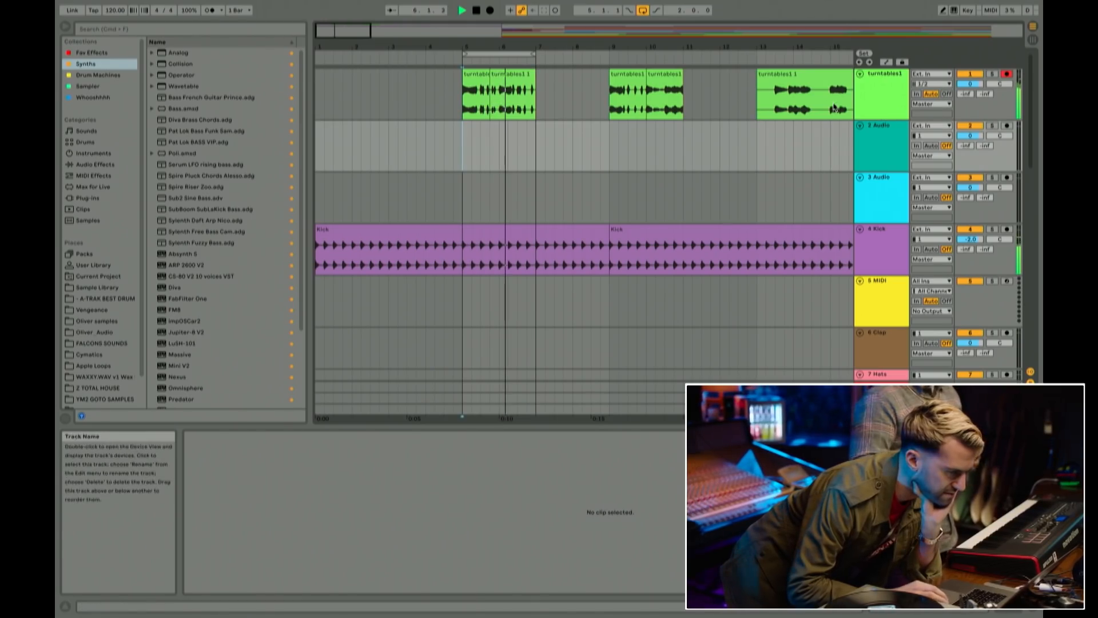
left_click_drag(567, 47, 570, 37)
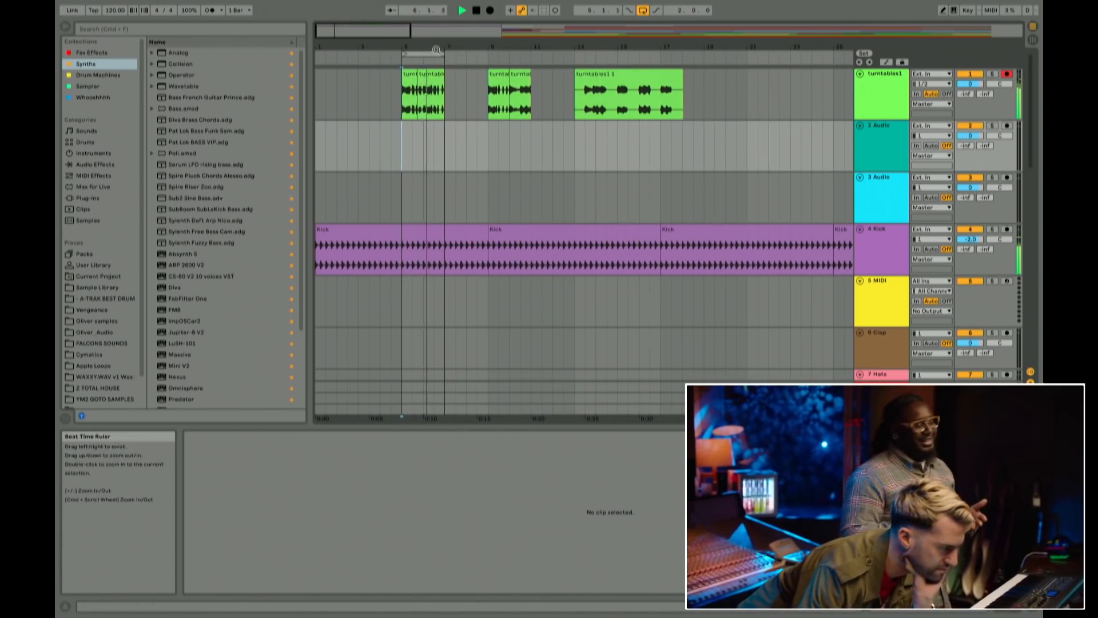
Step: Place the insert marker at 13.1.1, at the start of the third group of scratches on the turntables1 track
left_click(581, 110)
left_click(574, 107)
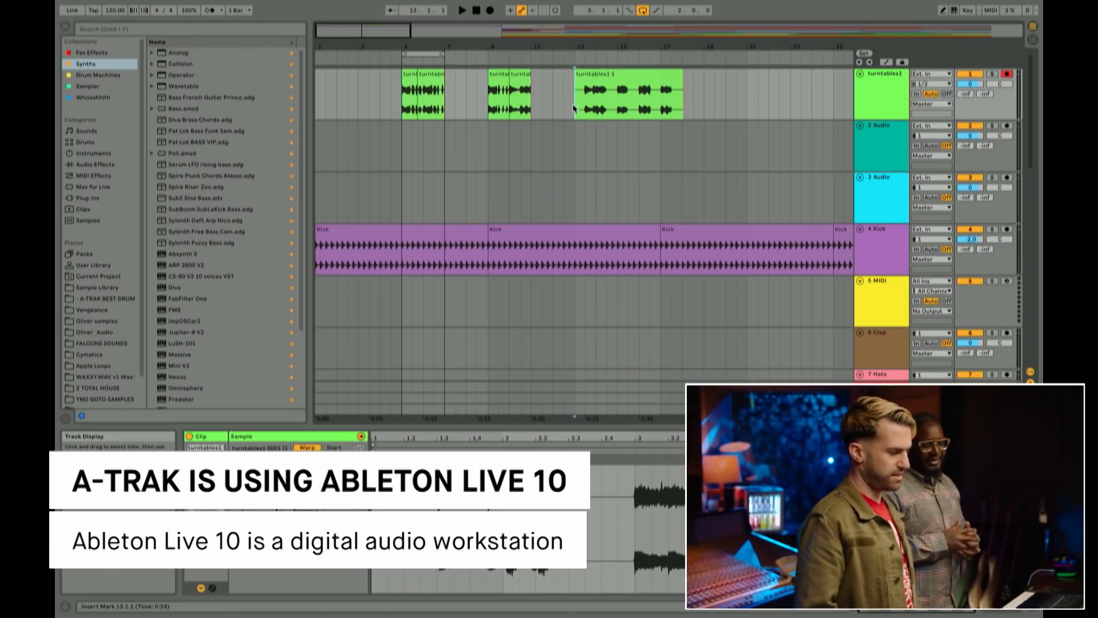
left_click_drag(612, 47, 571, 129)
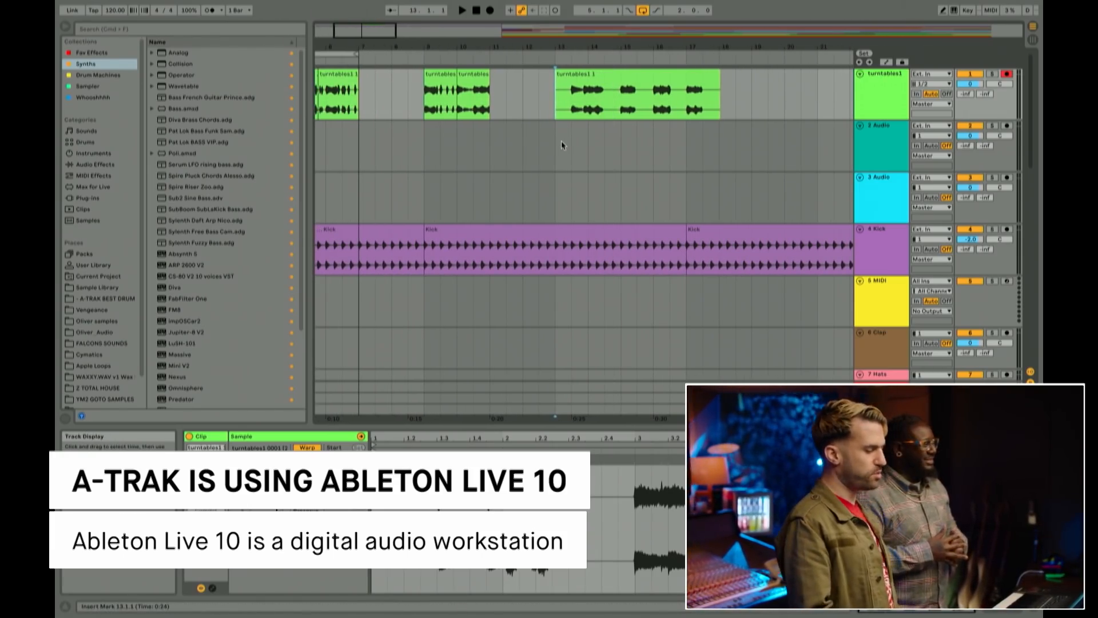
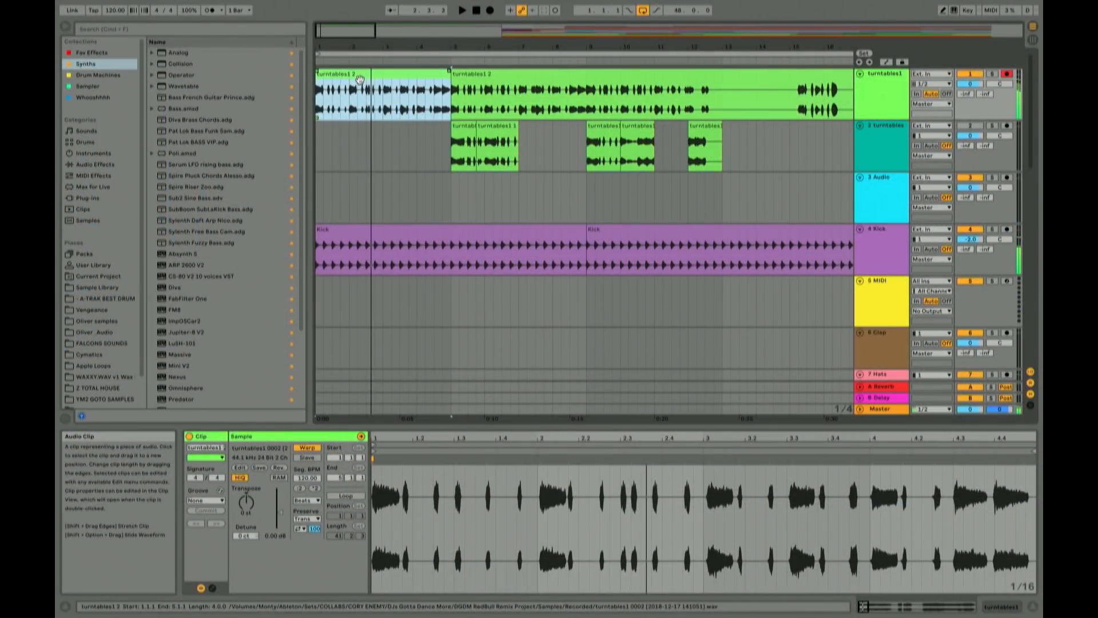
Step: Recolour both clips on the turntables1 track olive green
left_click_drag(387, 46, 390, 23)
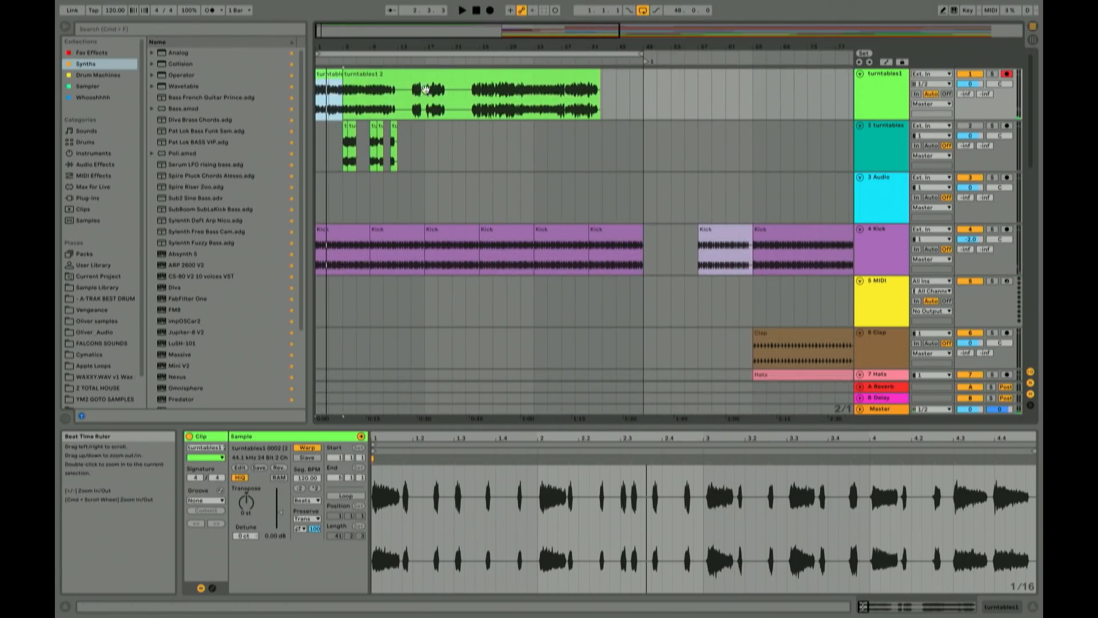
left_click(435, 85)
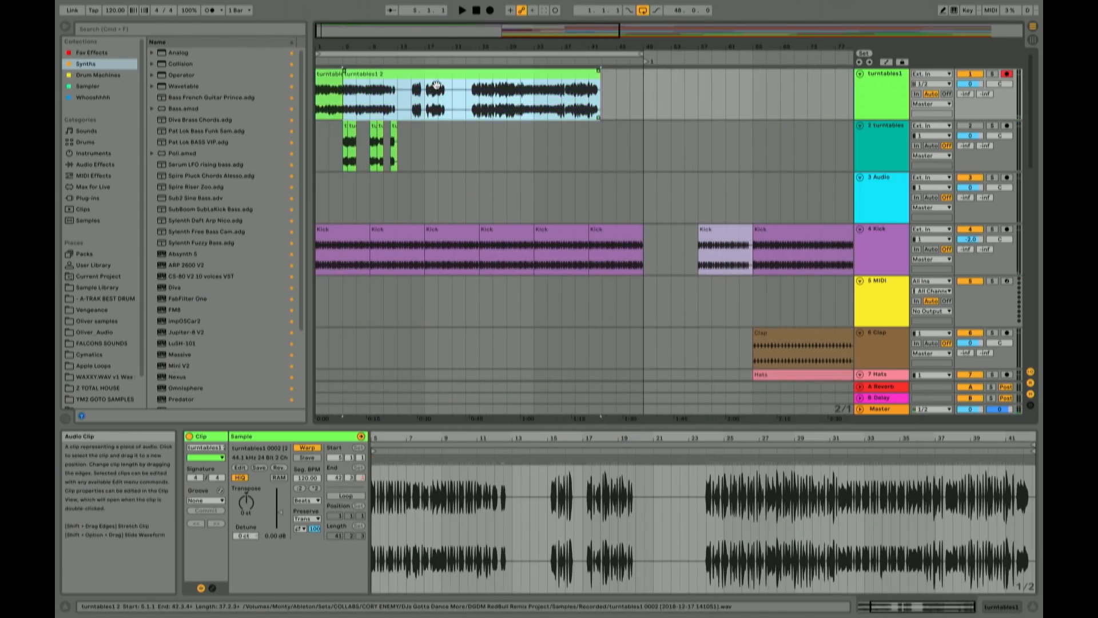
left_click(329, 86, "shift")
right_click(331, 84)
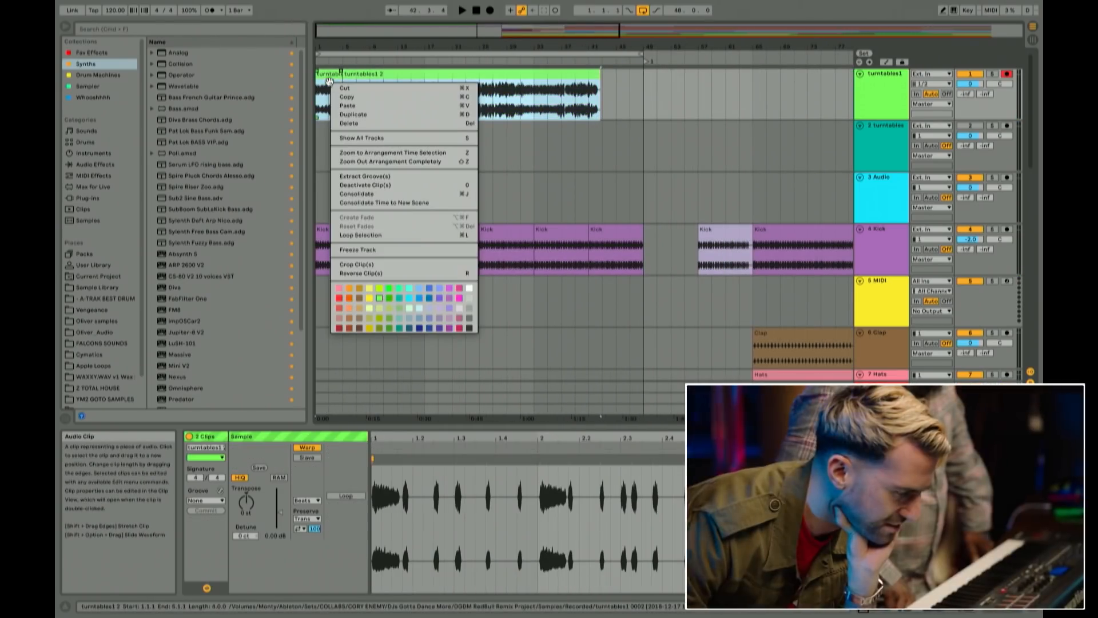
left_click(380, 316)
left_click(326, 144)
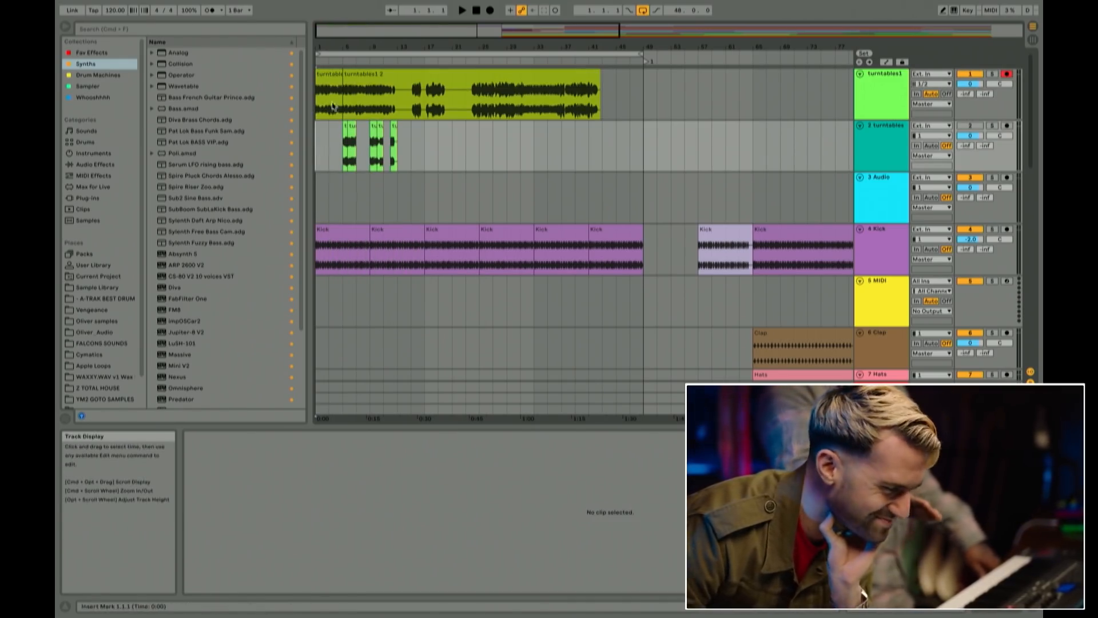
Step: Recolour both turntables1 clips a pale grey-green to set them apart from the bright green clips below
left_click_drag(333, 43, 335, 57)
left_click(413, 70)
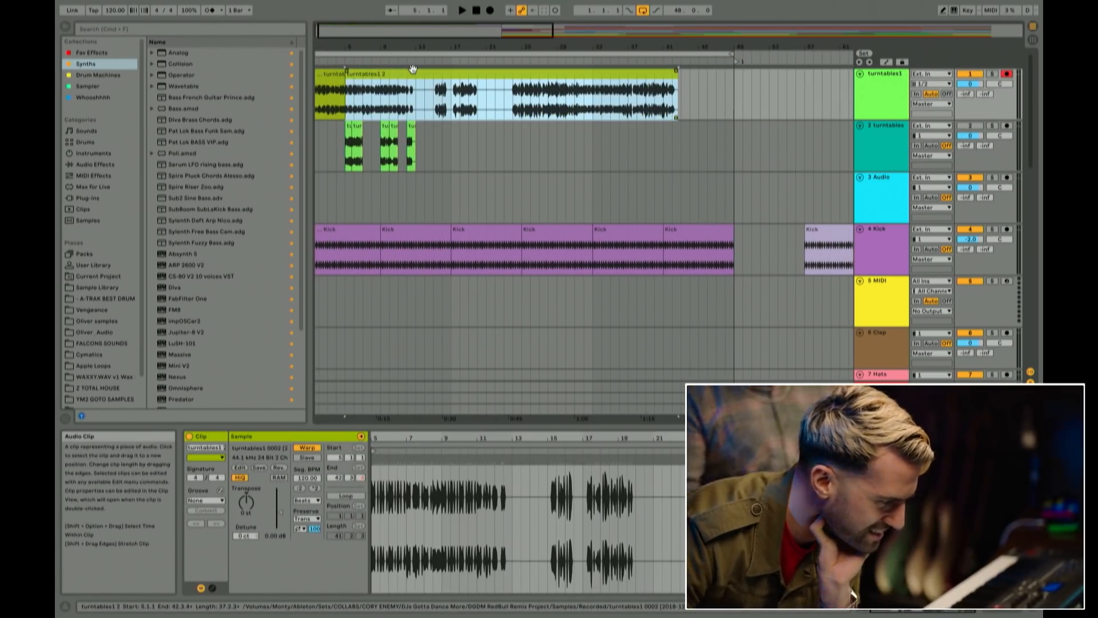
left_click(336, 82, "shift")
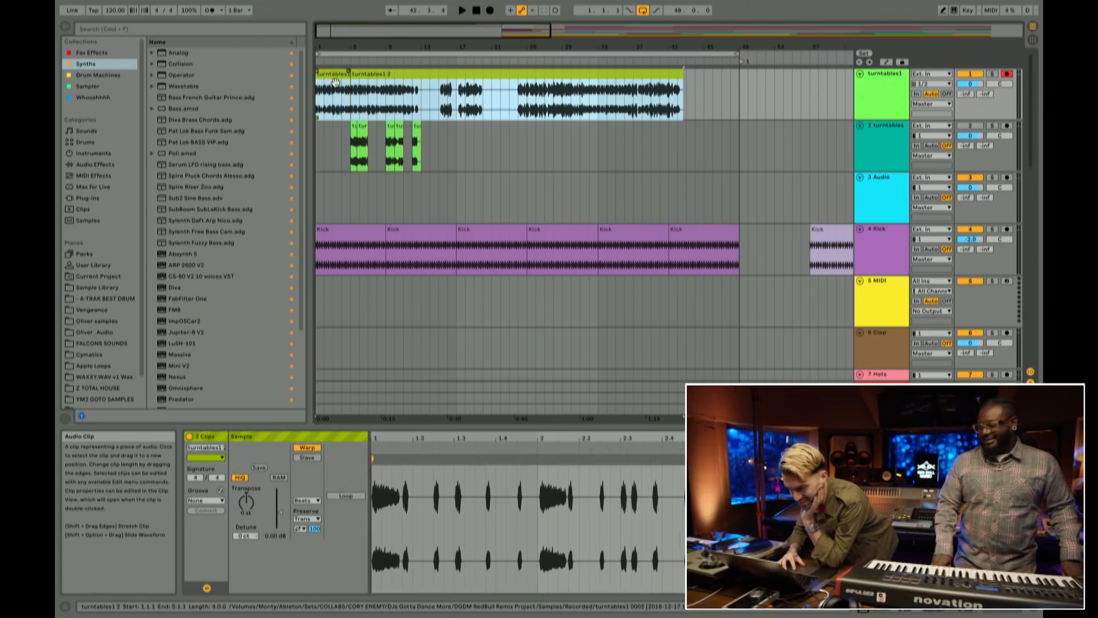
right_click(335, 81)
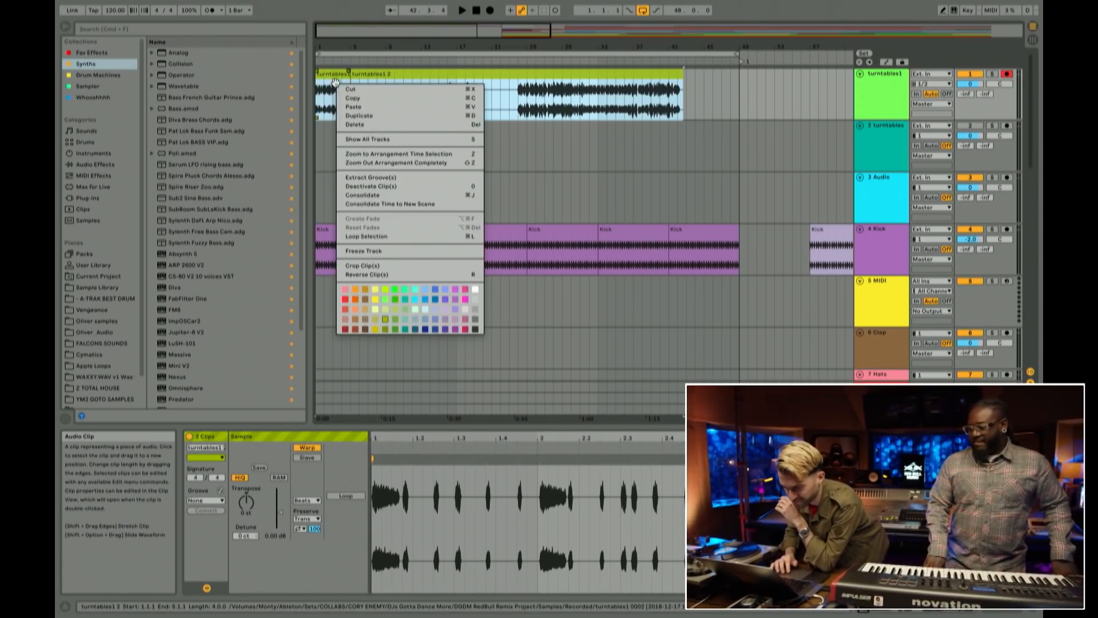
left_click(407, 310)
left_click(329, 154)
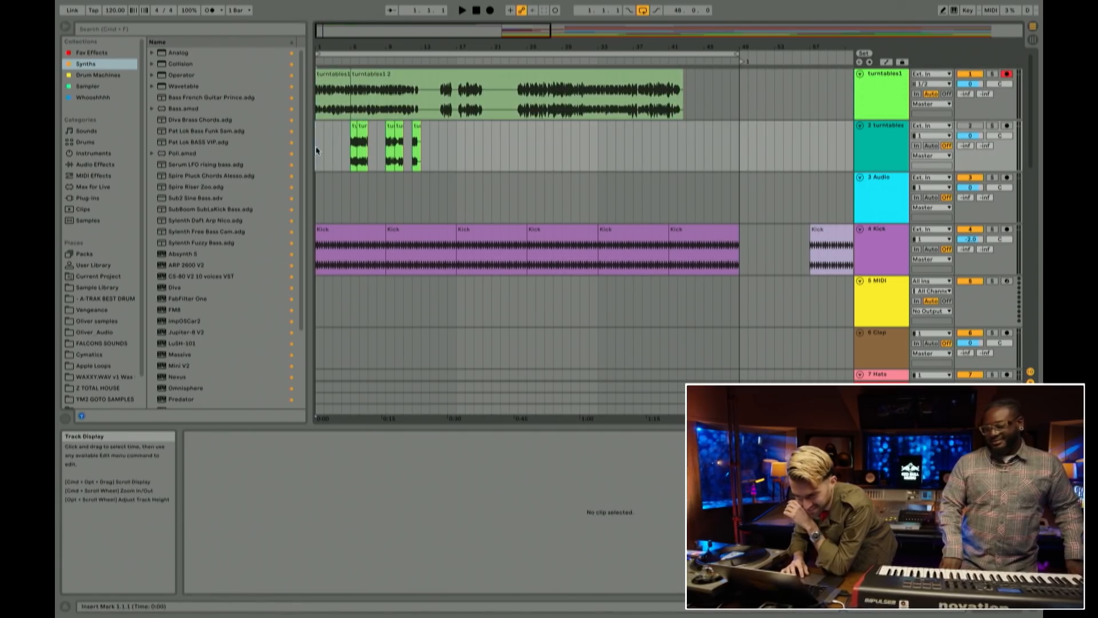
Step: Play the arrangement from bar 1 and place the insert marker at 5.1.1 on the turntables1 track
left_click_drag(337, 43, 343, 119)
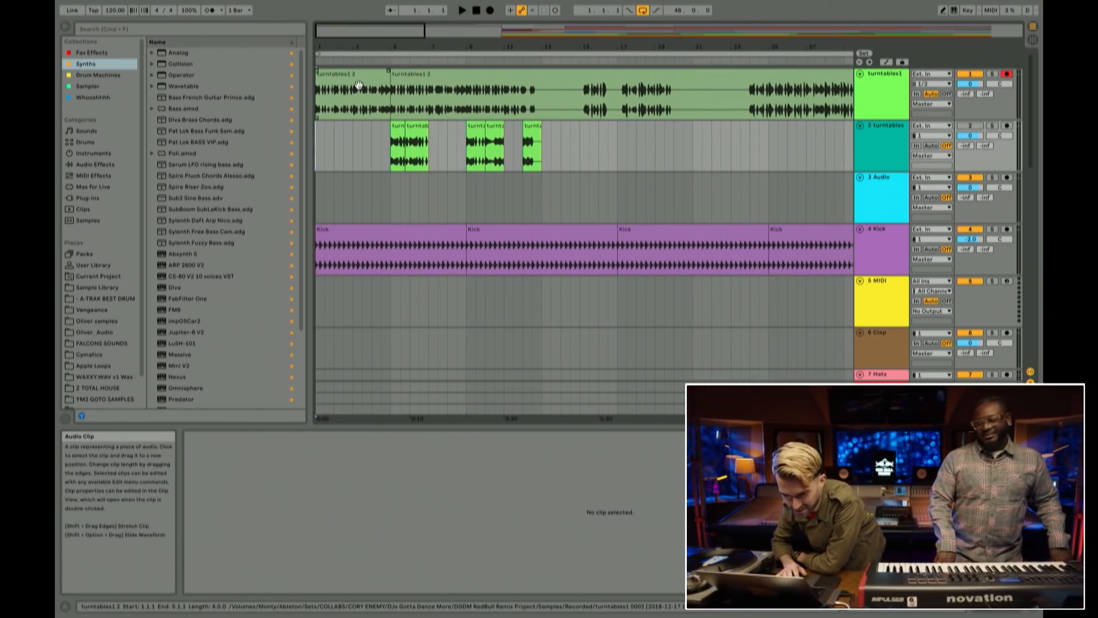
key("space")
left_click_drag(335, 48, 340, 94)
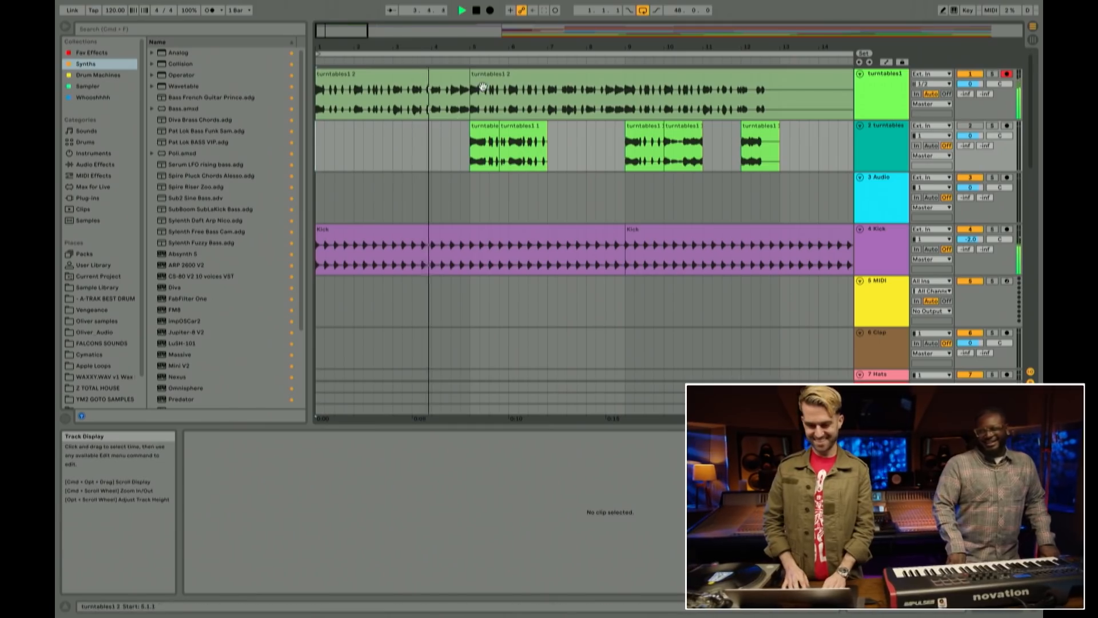
left_click(472, 104)
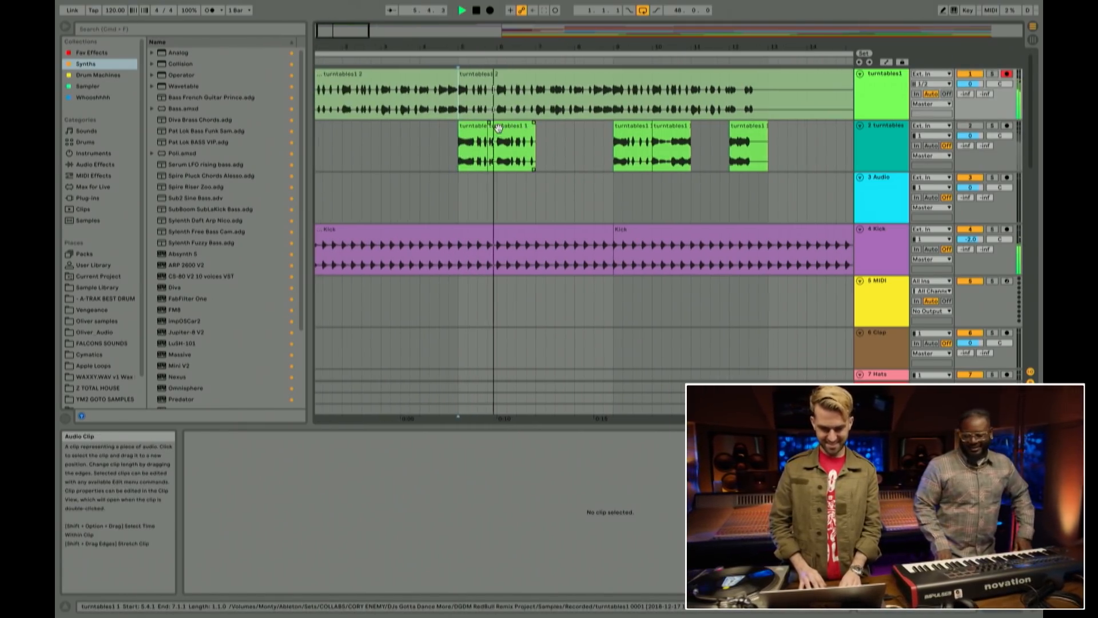
left_click_drag(475, 47, 476, 59)
scroll(498, 110, "right", 3)
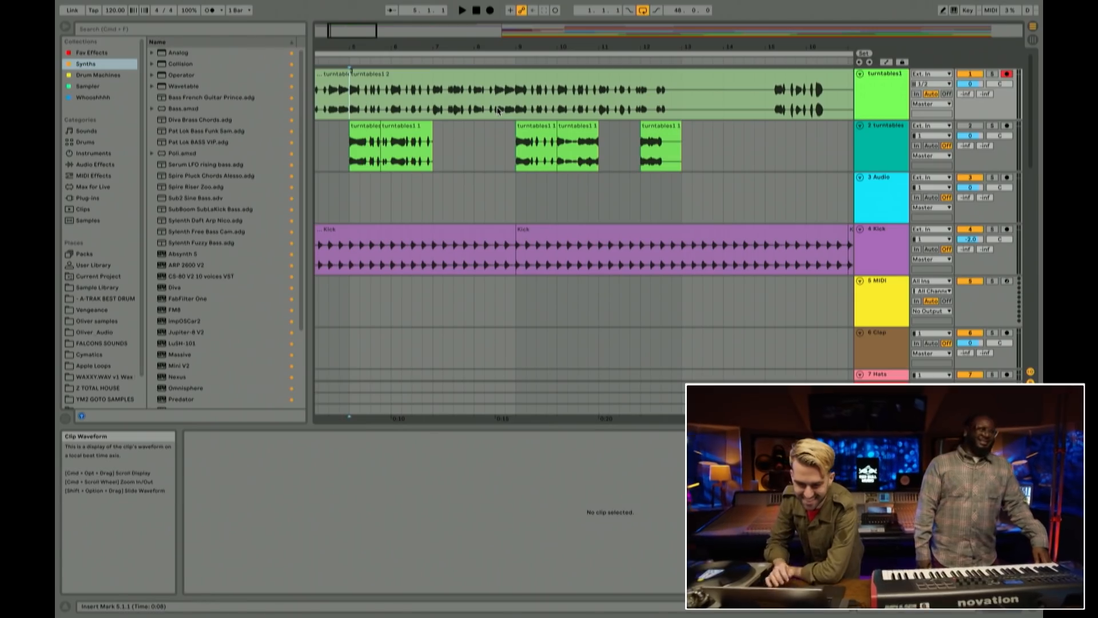
Step: Select the longer turntables1 clip and play it from bar 5
right_click(395, 75)
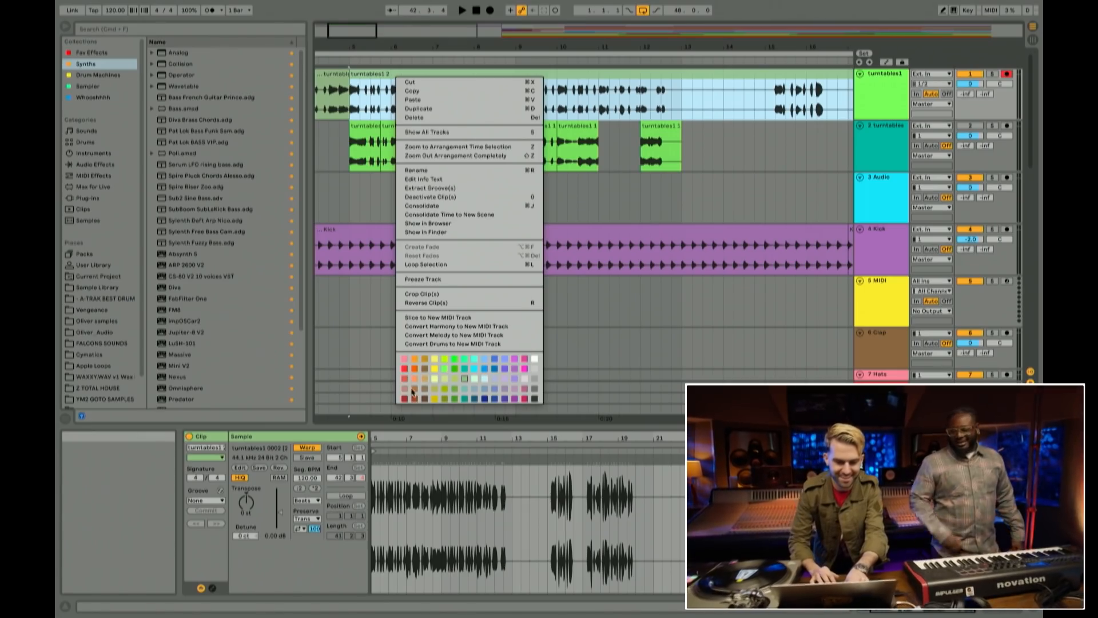
left_click(338, 197)
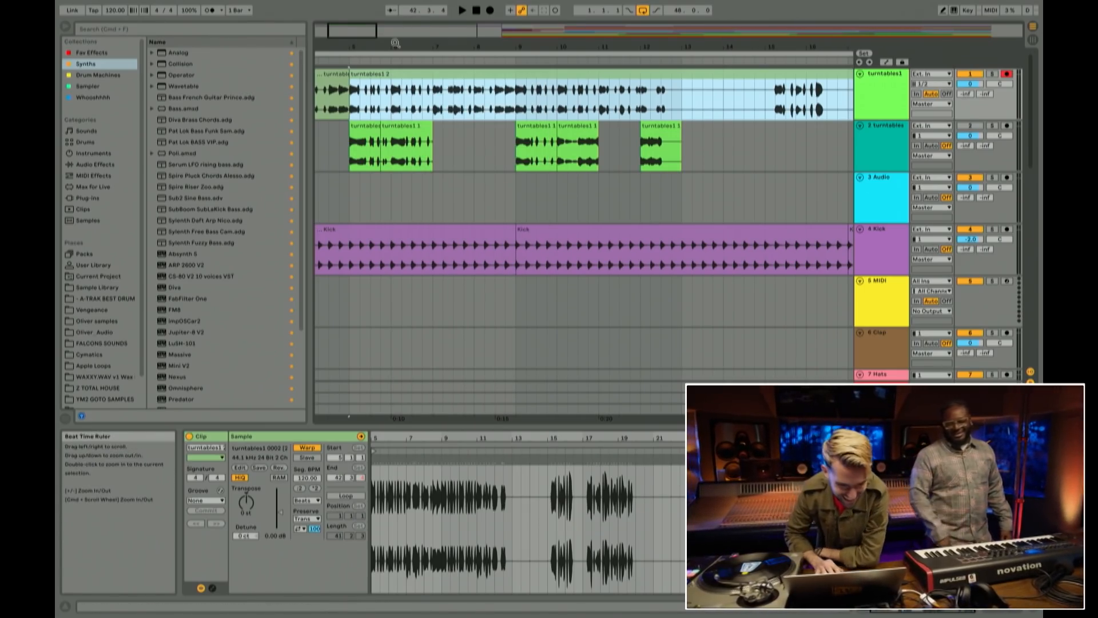
key("space")
left_click_drag(360, 46, 360, 61)
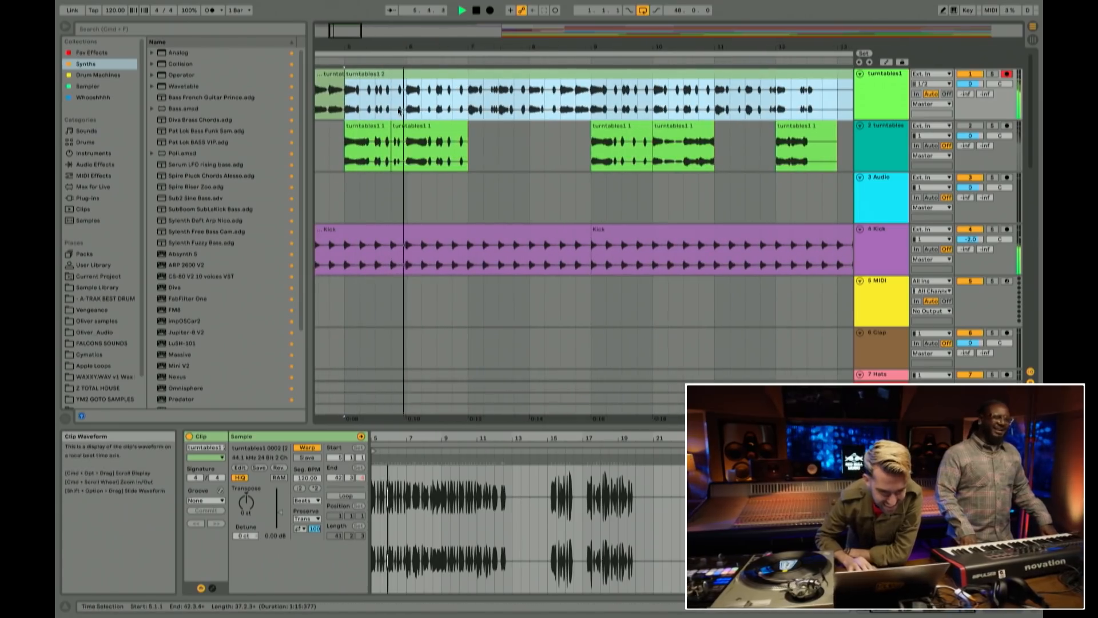
Step: Place the insert marker at 7.1.1 in the turntables1 clip and play the take from there
left_click(474, 112)
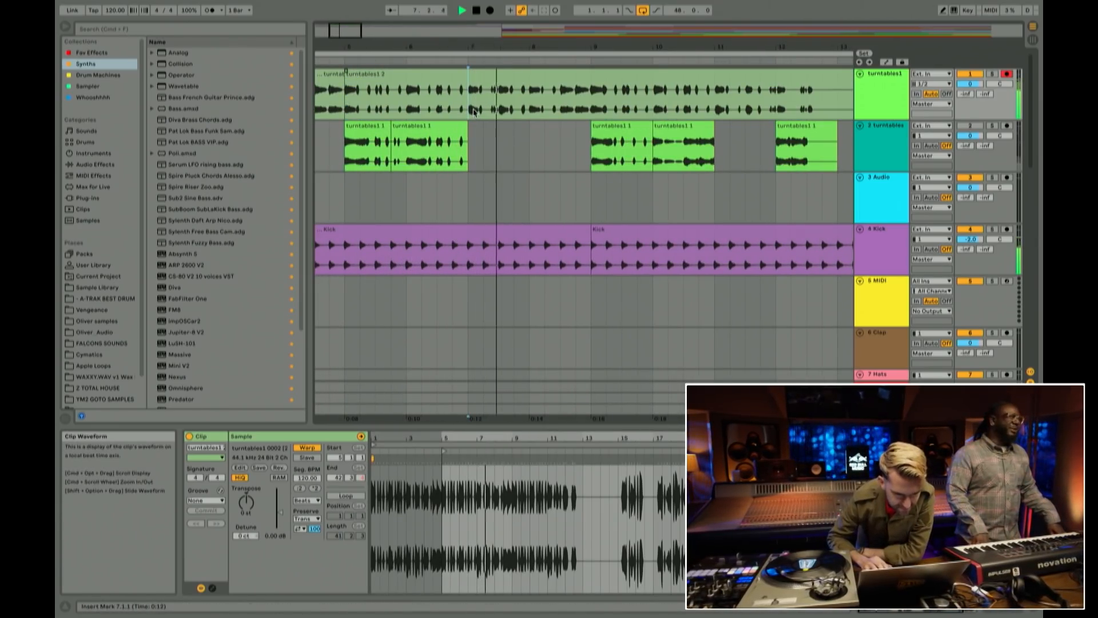
key("space")
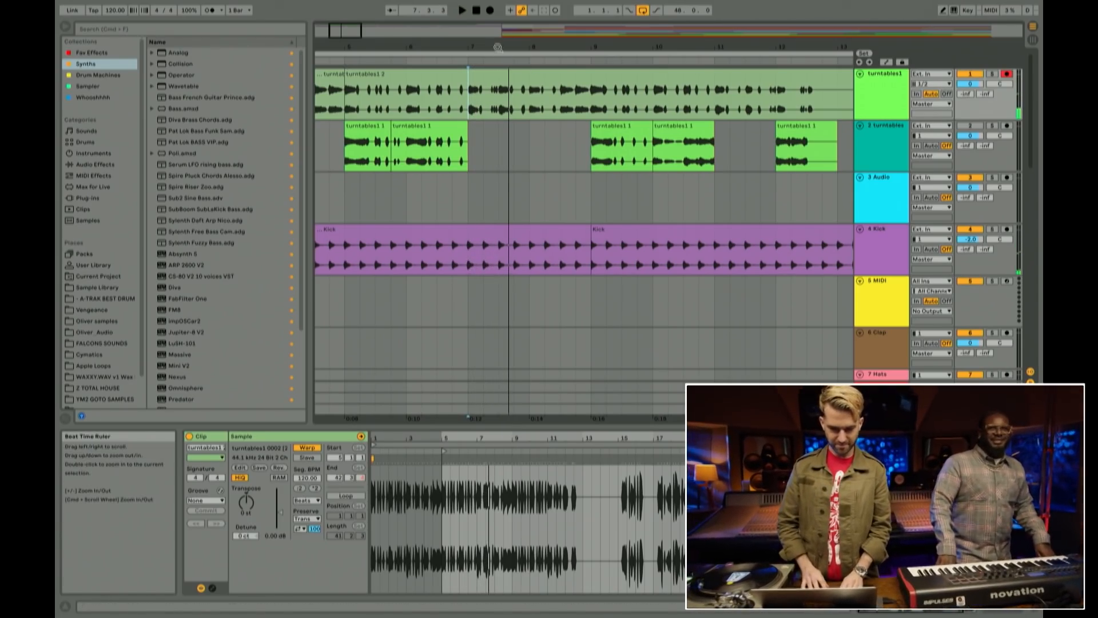
left_click_drag(498, 45, 498, 53)
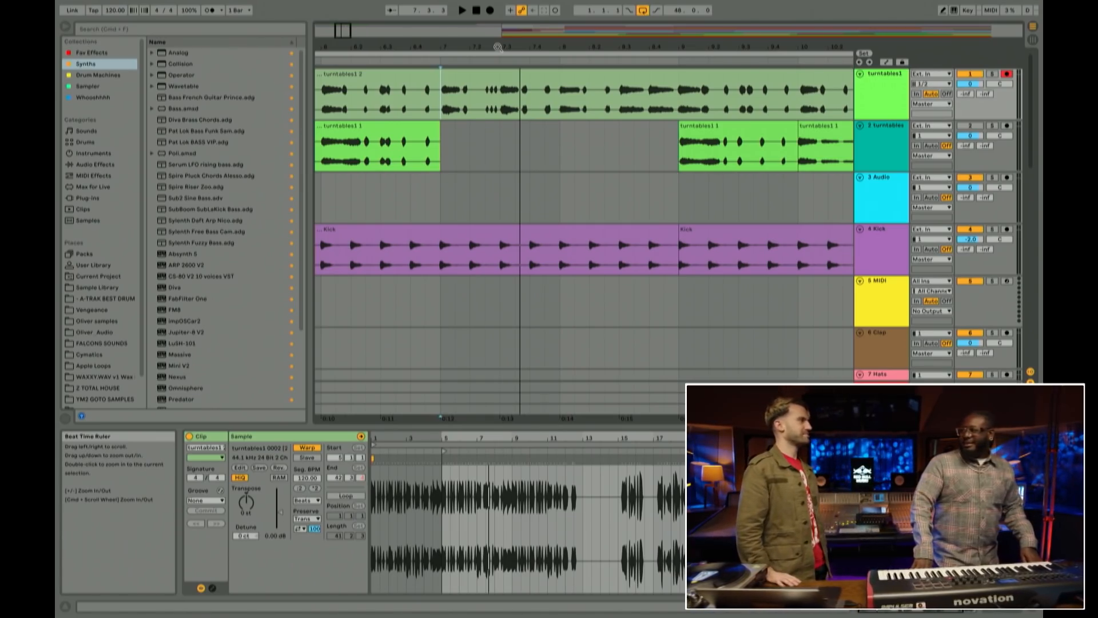
key("space")
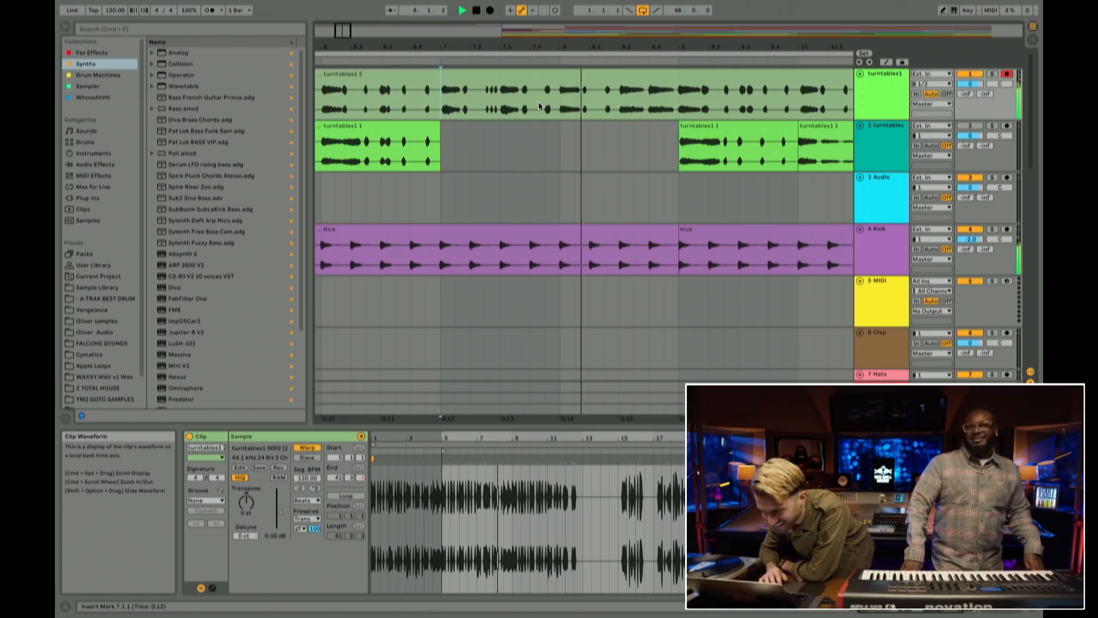
Step: Split the turntables1 clip at bars 7 and 9, and delete its portion from bar 5 to bar 7
left_click_drag(439, 110, 676, 107)
key("super+e")
left_click_drag(665, 45, 668, 16)
left_click(470, 74)
key("Delete")
key("space")
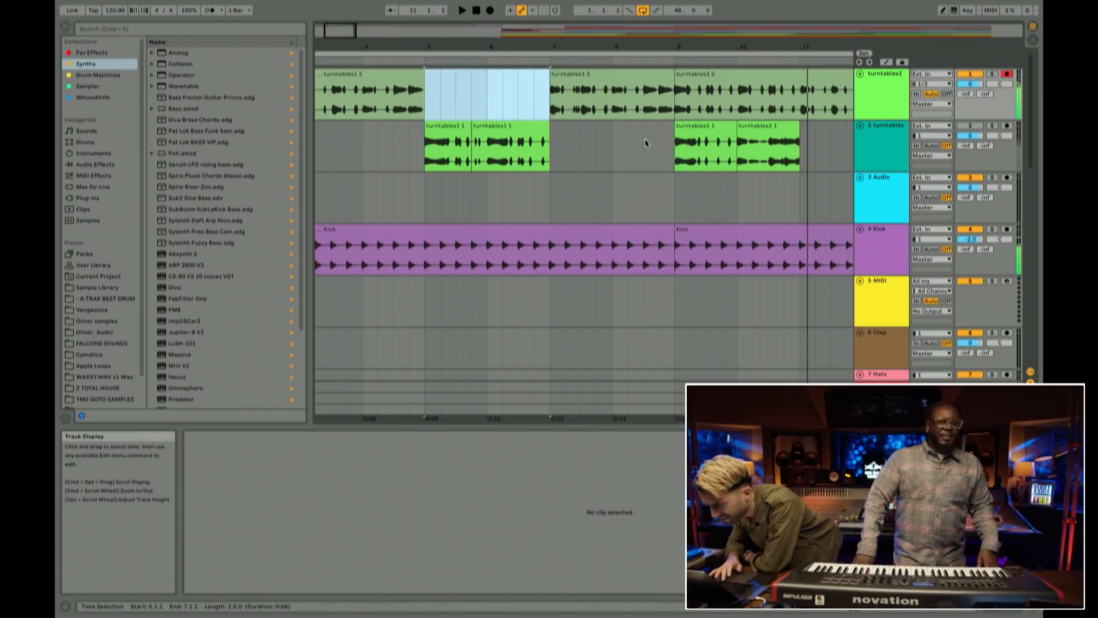
Step: Select the turntables1 clip starting at bar 9 and play it, comparing it with the scratches on the track below
left_click(694, 75)
key("space")
scroll(709, 130, "right", 3)
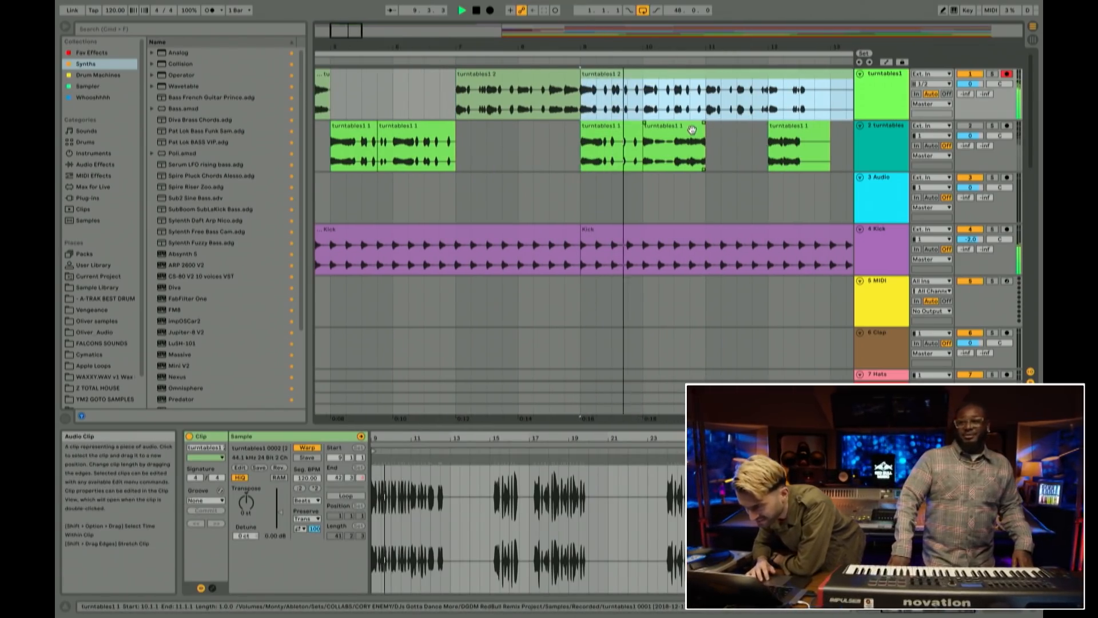
scroll(698, 128, "right", 3)
scroll(699, 128, "right", 1)
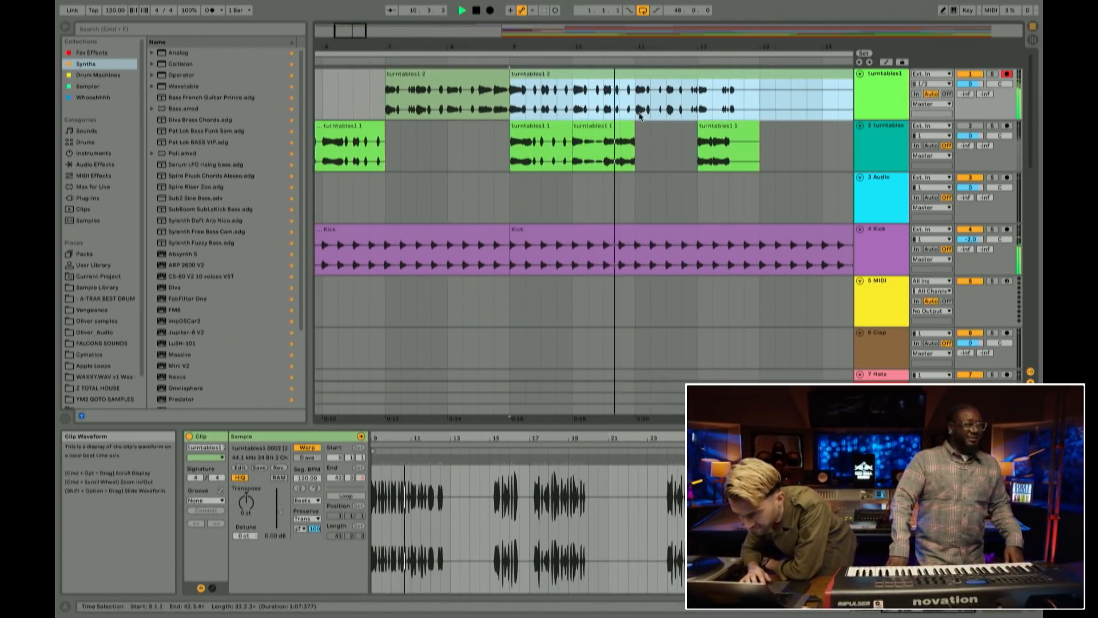
Step: Select bars 10 to 13 of the turntables1 clip and delete that section
left_click(640, 112)
left_click_drag(573, 94, 762, 112)
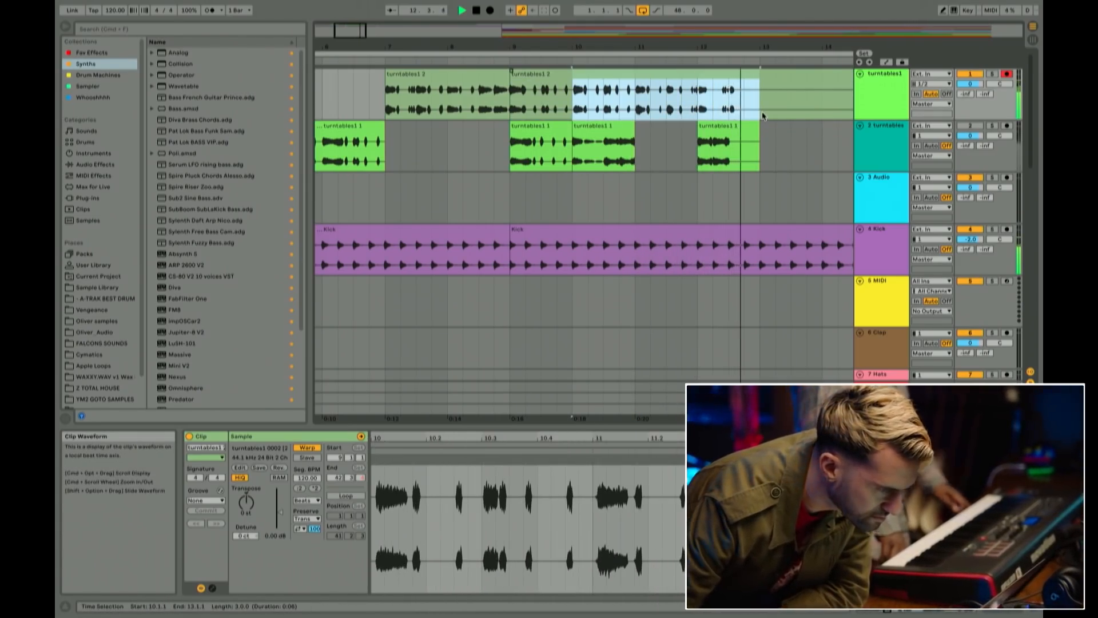
key("Delete")
Step: Play the remaining turntables1 take from 15.1.1 and from 17.2.1
scroll(632, 124, "right", 5)
left_click(601, 107)
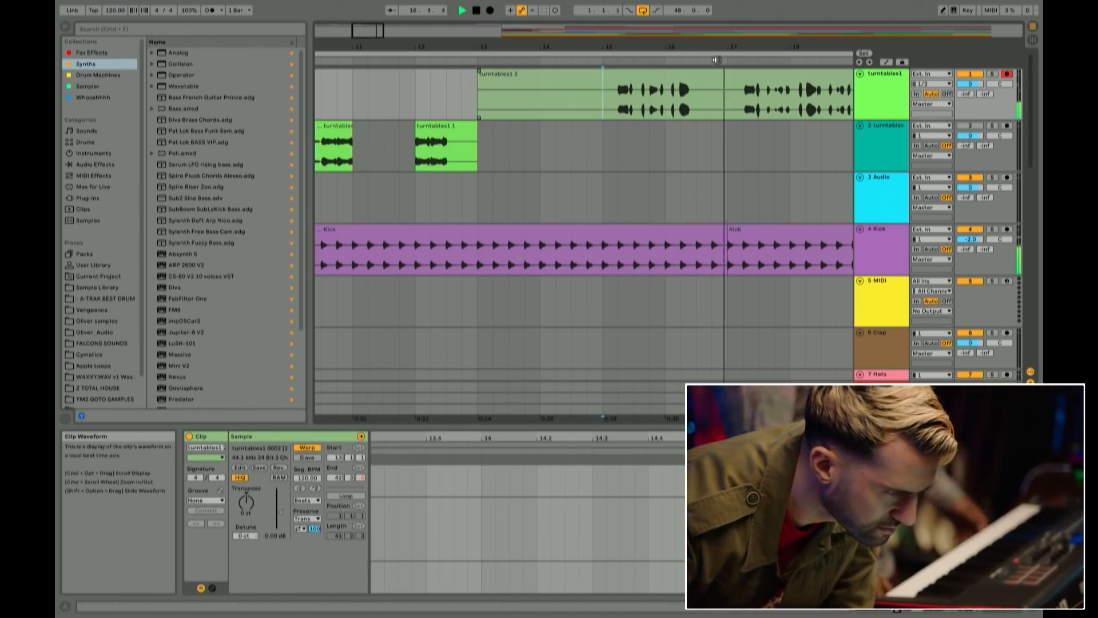
left_click_drag(727, 47, 727, 34)
scroll(735, 92, "right", 3)
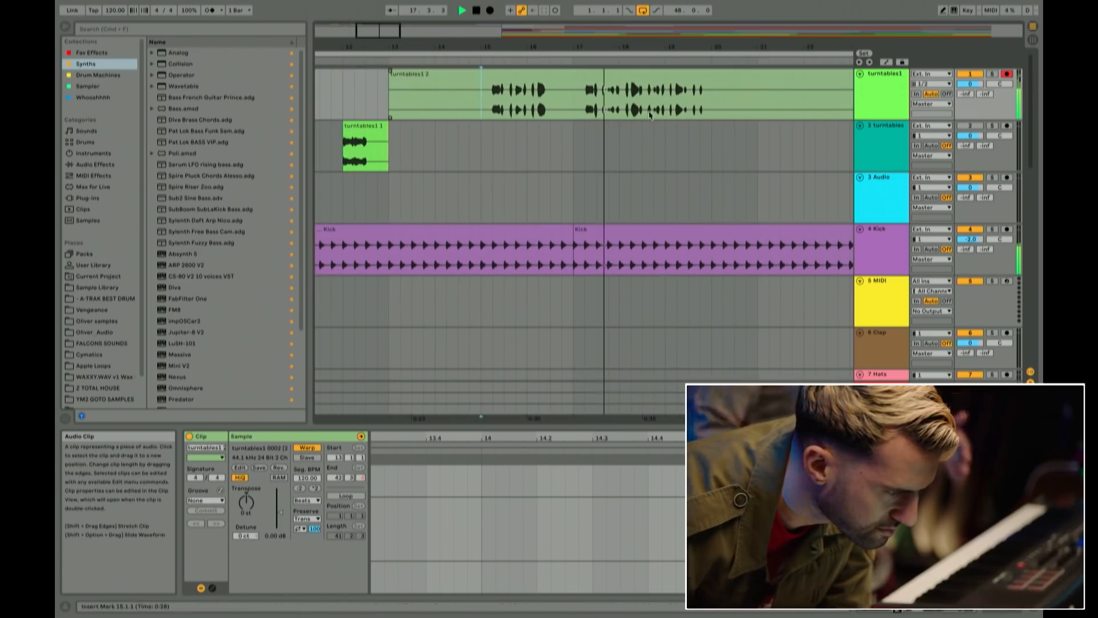
left_click(585, 106)
left_click_drag(621, 47, 620, 29)
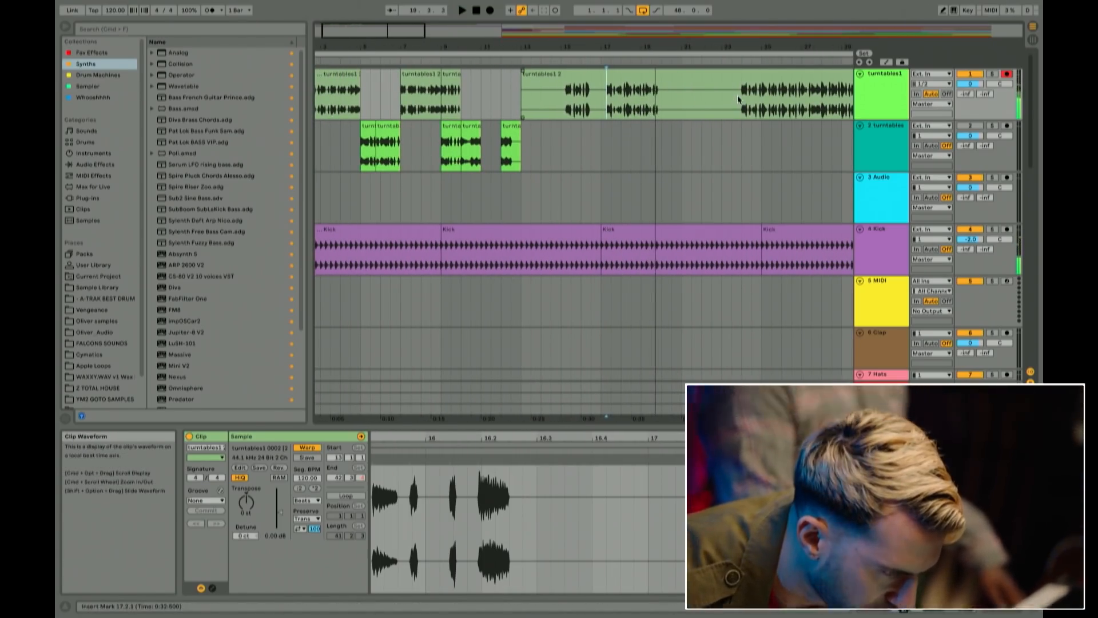
Step: Cut the turntables1 clip so that it starts at bar 24 instead of bar 13, and play it
left_click(738, 100)
key("space")
left_click_drag(523, 75, 743, 82)
key("space")
key("space")
left_click_drag(823, 49, 634, 121)
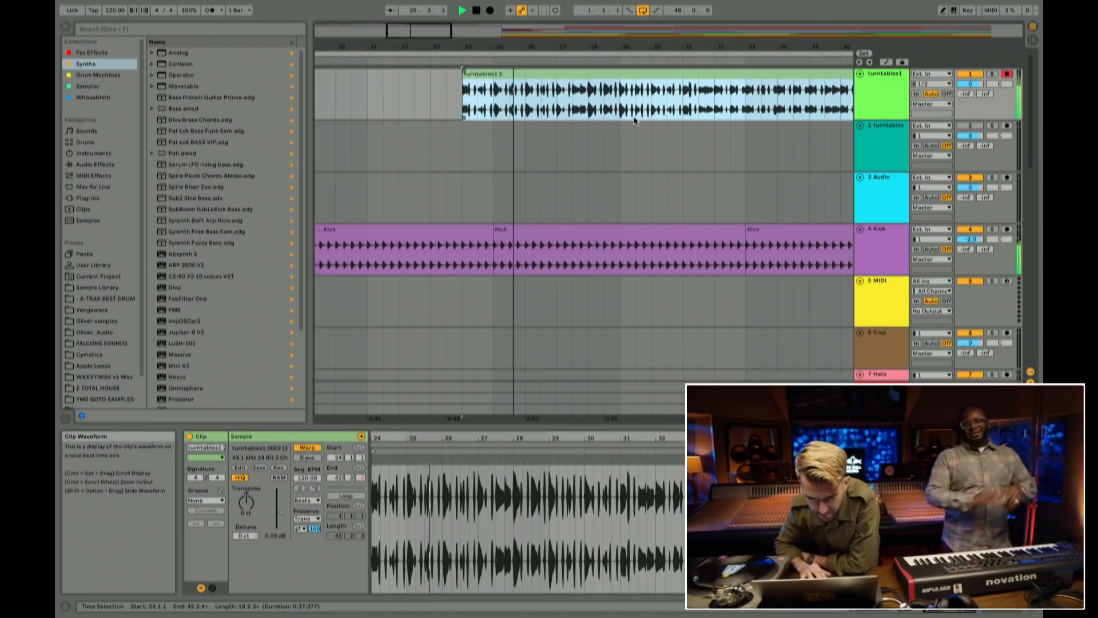
left_click_drag(559, 48, 557, 92)
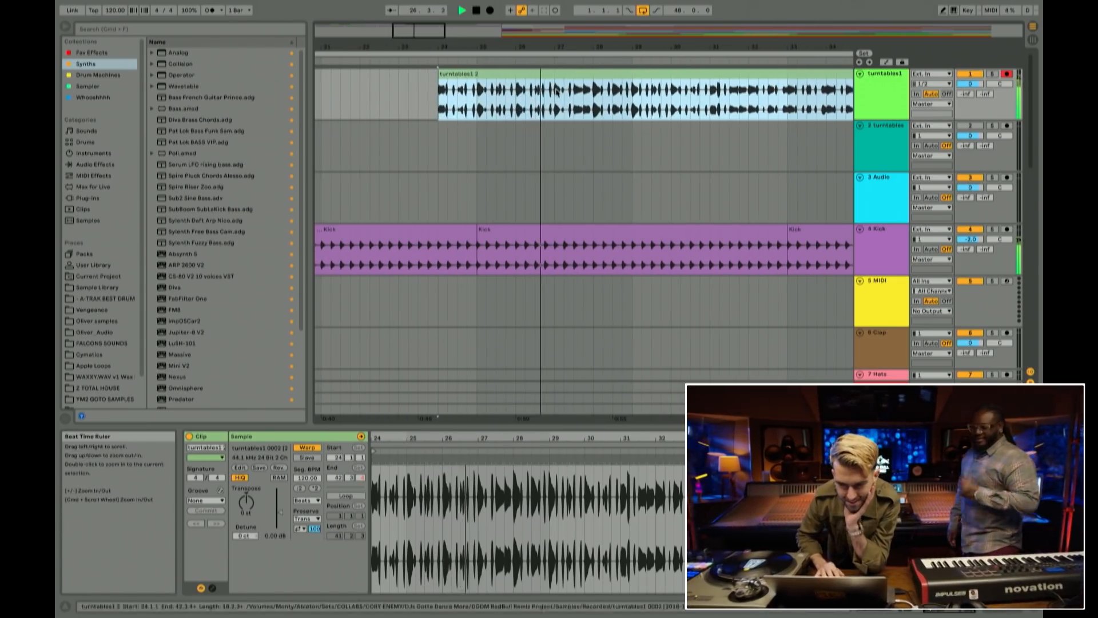
Step: Select the turntables1 clip starting at bar 24 and play it from its beginning
left_click(512, 115)
key("space")
left_click(486, 75)
left_click_drag(488, 53, 496, 44)
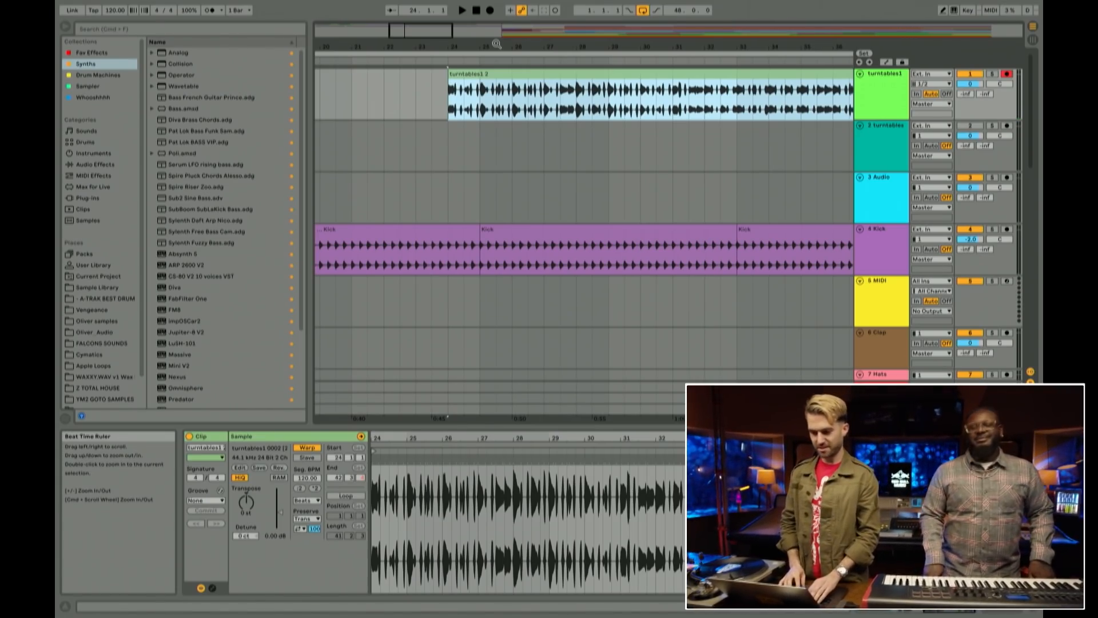
left_click_drag(497, 44, 499, 67)
key("space")
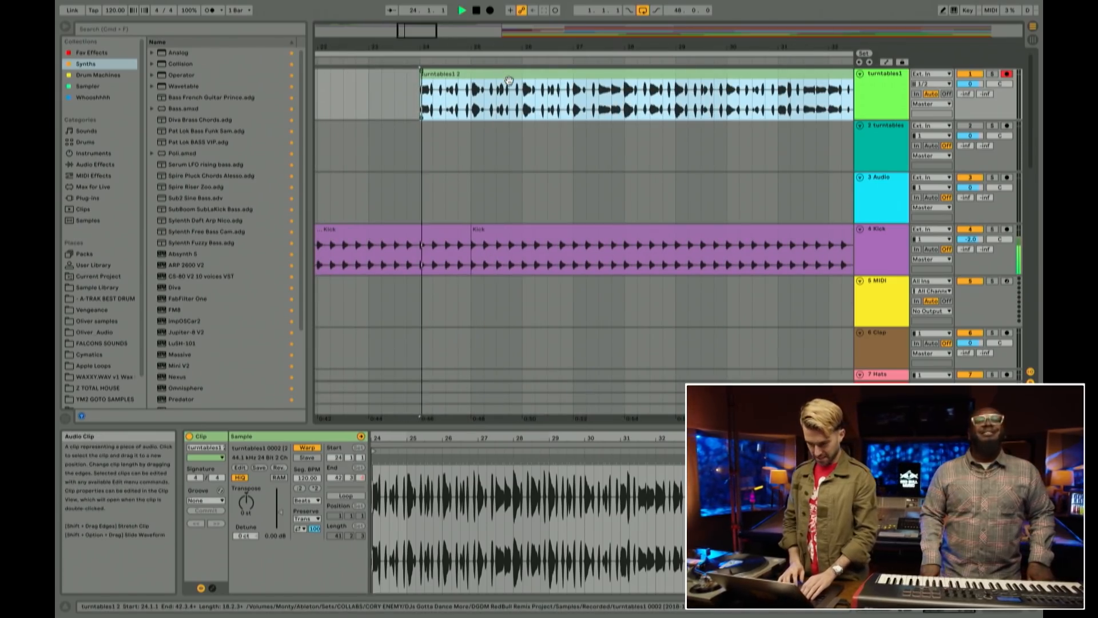
Step: Trim the start of the turntables1 clip from bar 24 to bar 26 and play it
left_click(478, 104)
left_click(472, 104)
left_click(525, 109)
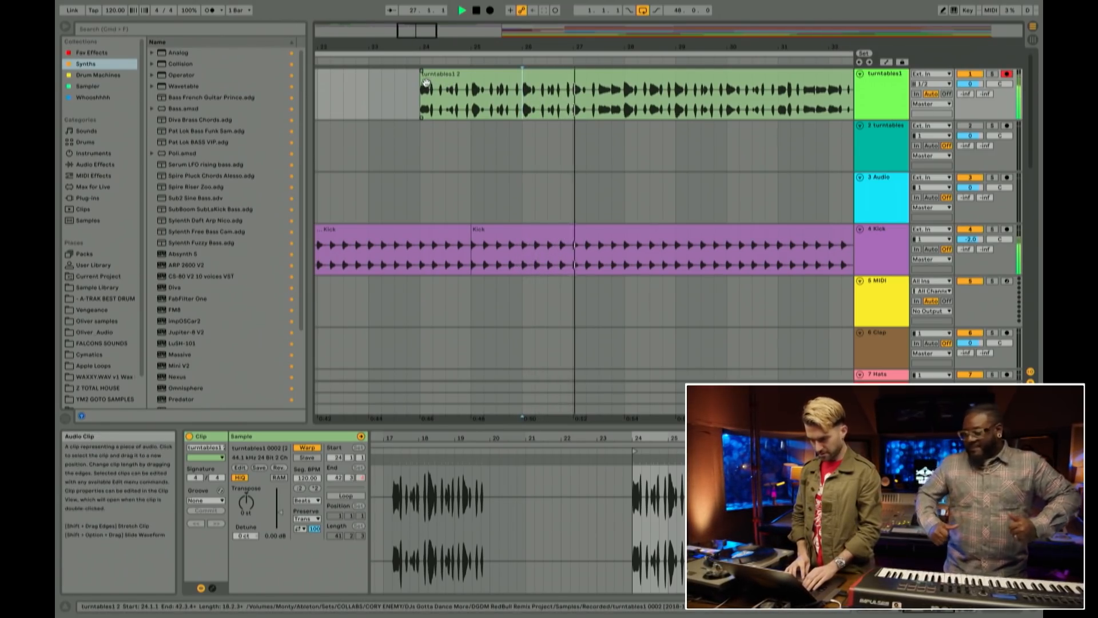
left_click_drag(426, 81, 545, 94)
key("space")
key("space")
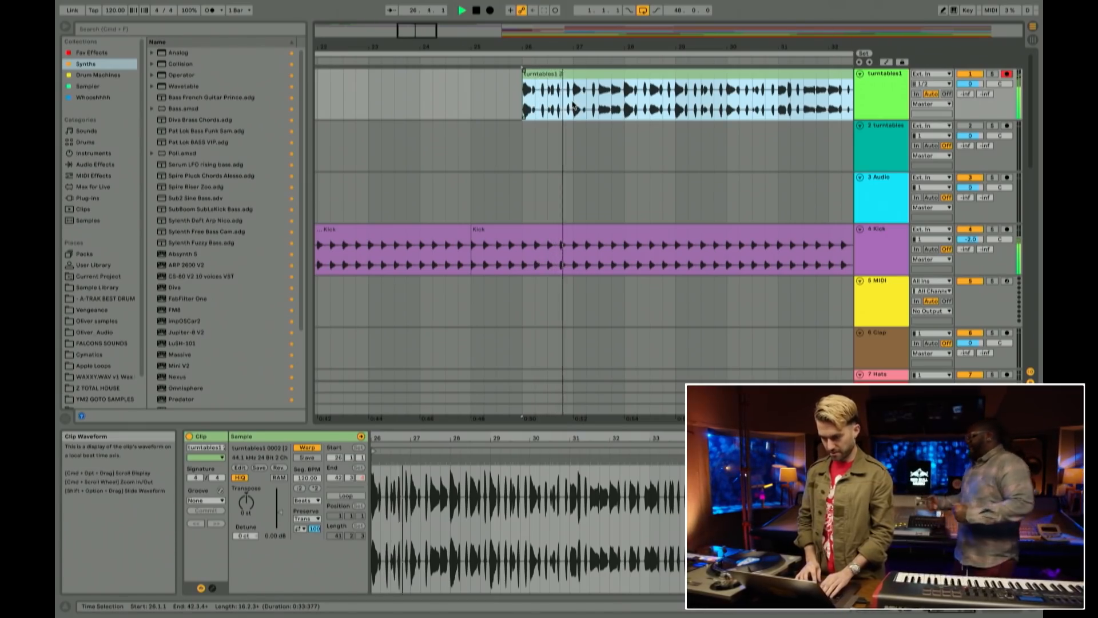
Step: Split the turntables1 clip at bar 28
left_click(625, 107)
key("super+e")
scroll(625, 105, "right", 5)
scroll(625, 105, "down", 1)
scroll(624, 105, "up", 1)
scroll(566, 110, "right", 3)
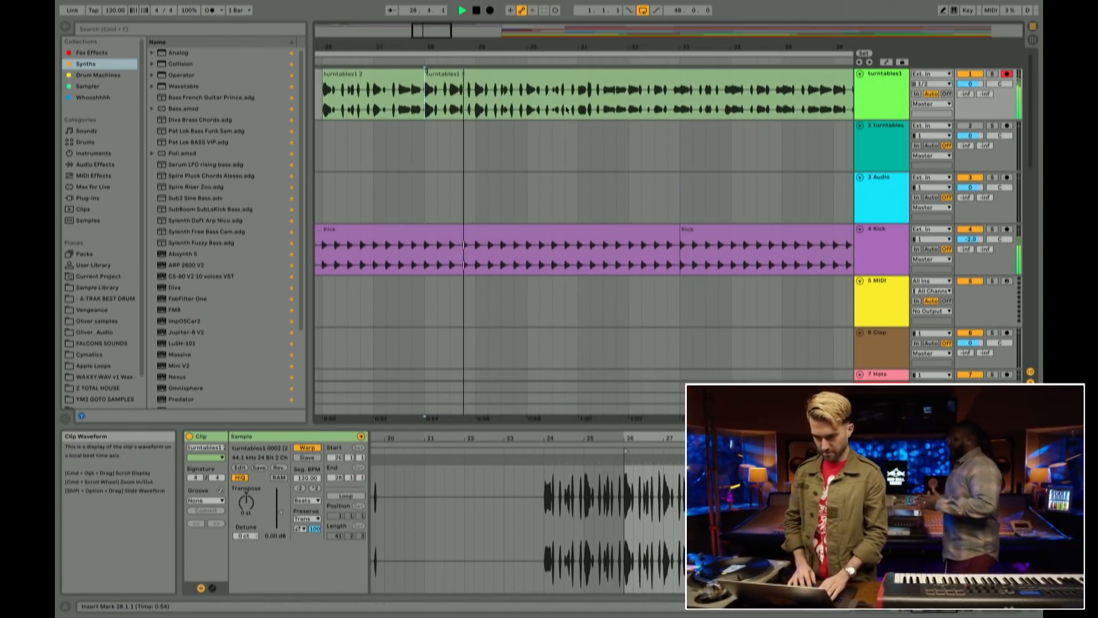
Step: Cut bars 28 to 31 out of the turntables1 take and split the remaining part at bar 32
left_click(527, 109)
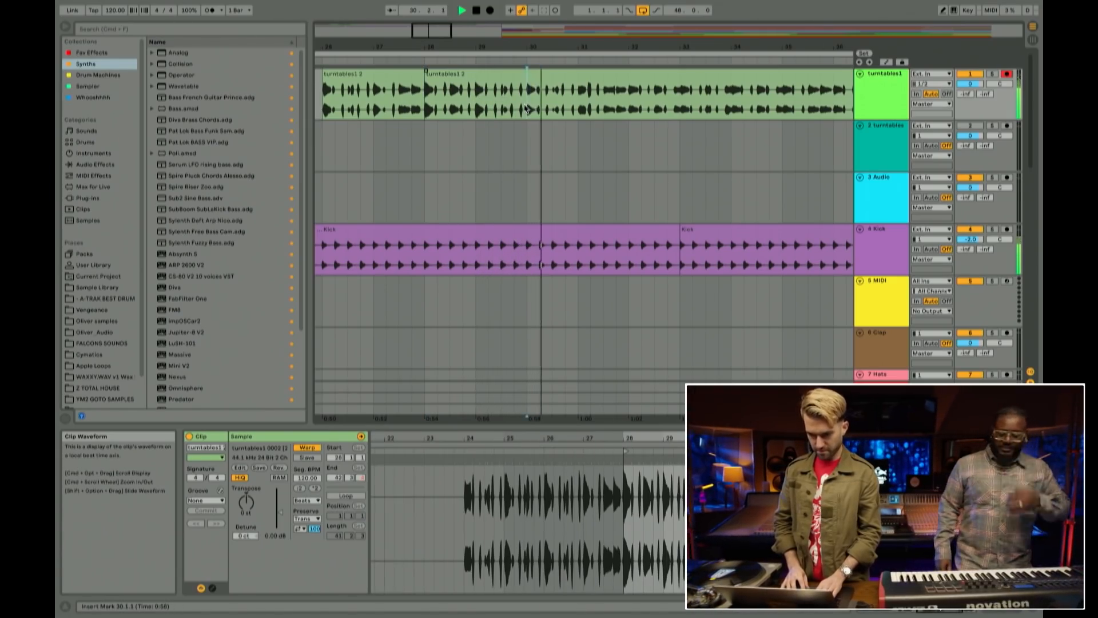
left_click(581, 110)
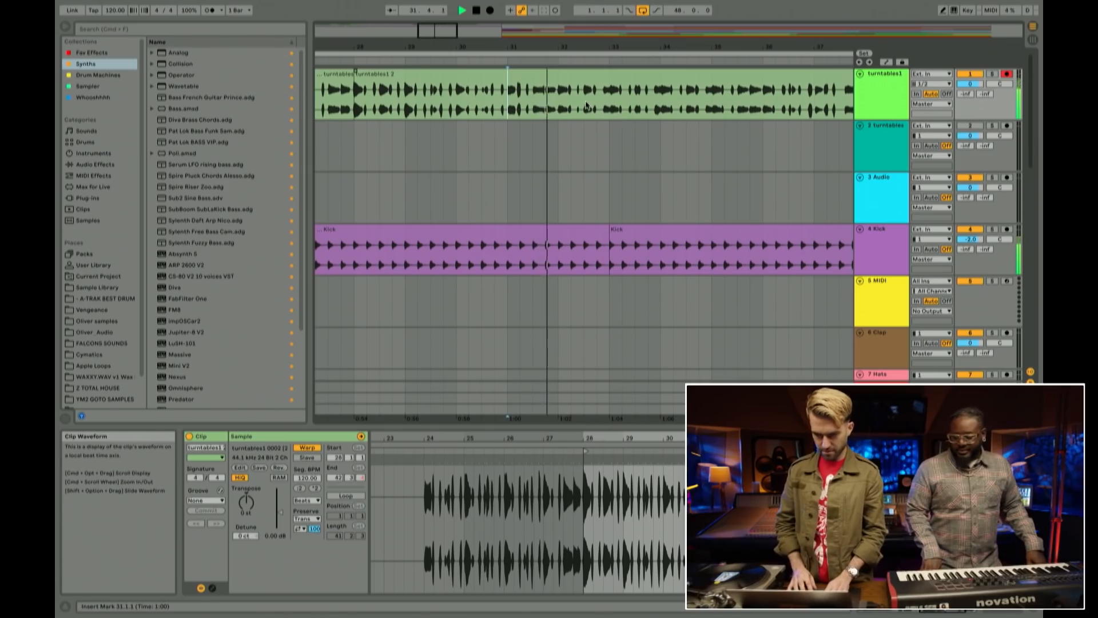
left_click_drag(508, 105, 354, 103)
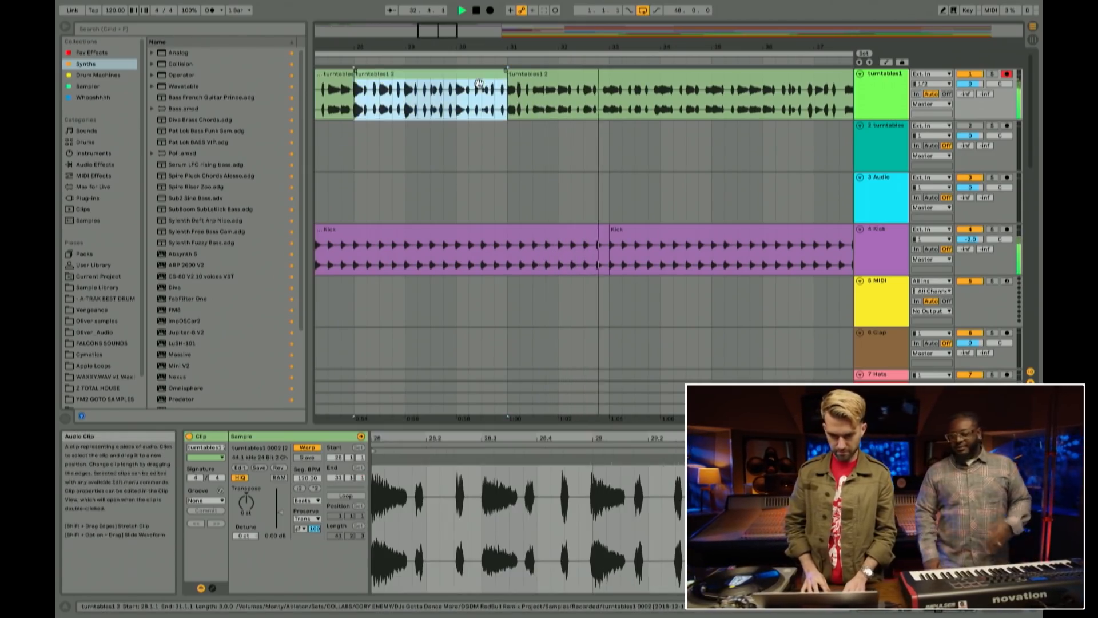
left_click(553, 102)
key("super+e")
scroll(559, 101, "right", 3)
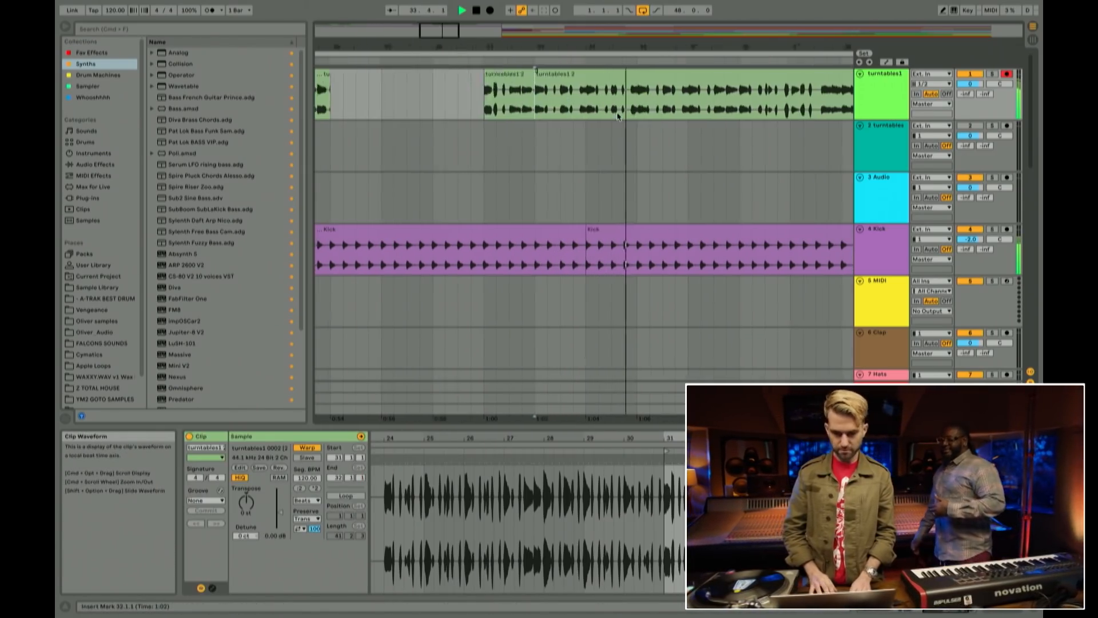
scroll(600, 100, "right", 2)
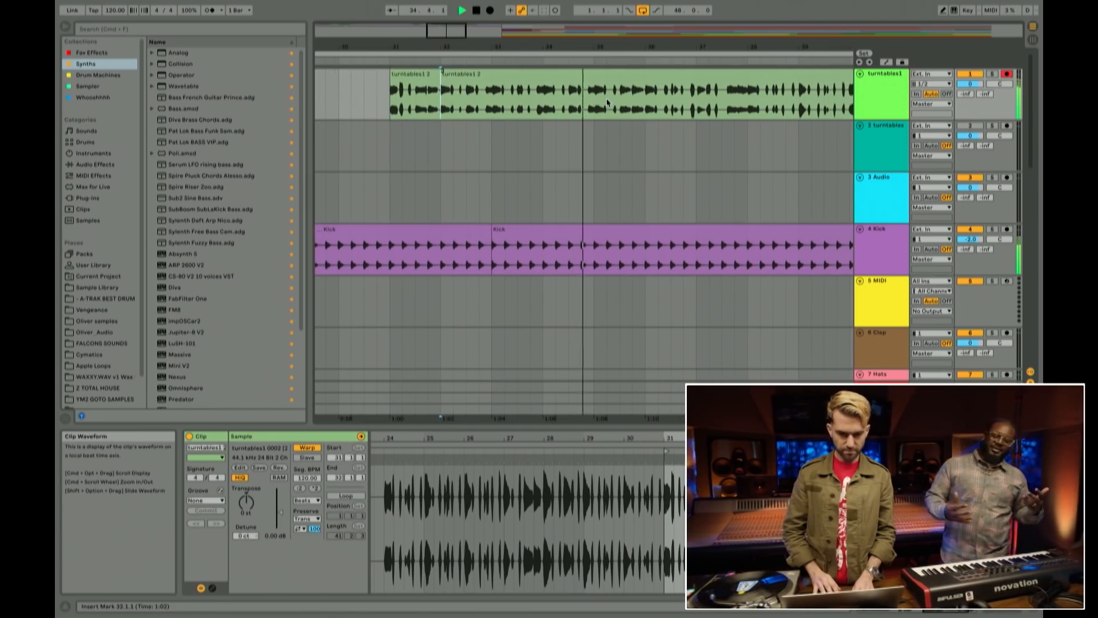
Step: Split the turntables1 clip at bar 36
left_click(646, 107)
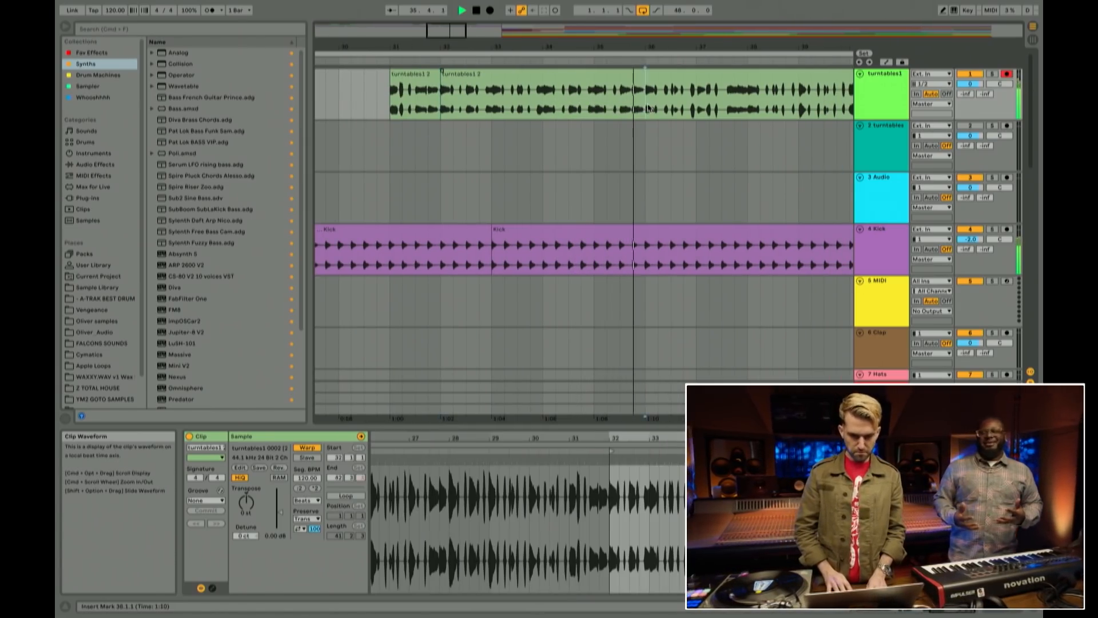
key("super+e")
scroll(648, 108, "right", 5)
scroll(540, 101, "right", 2)
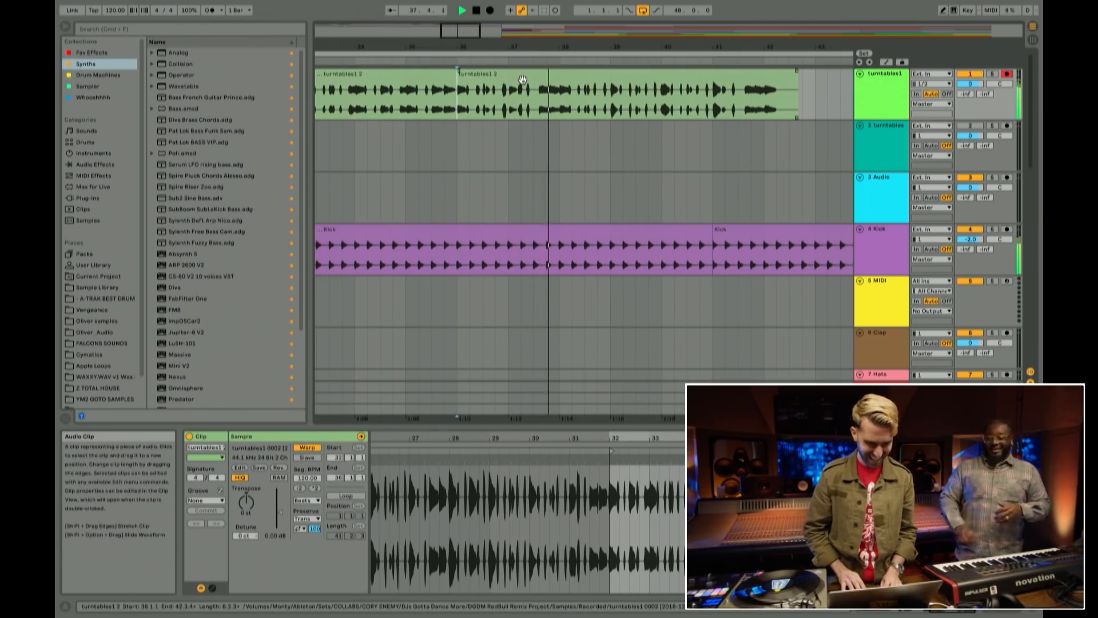
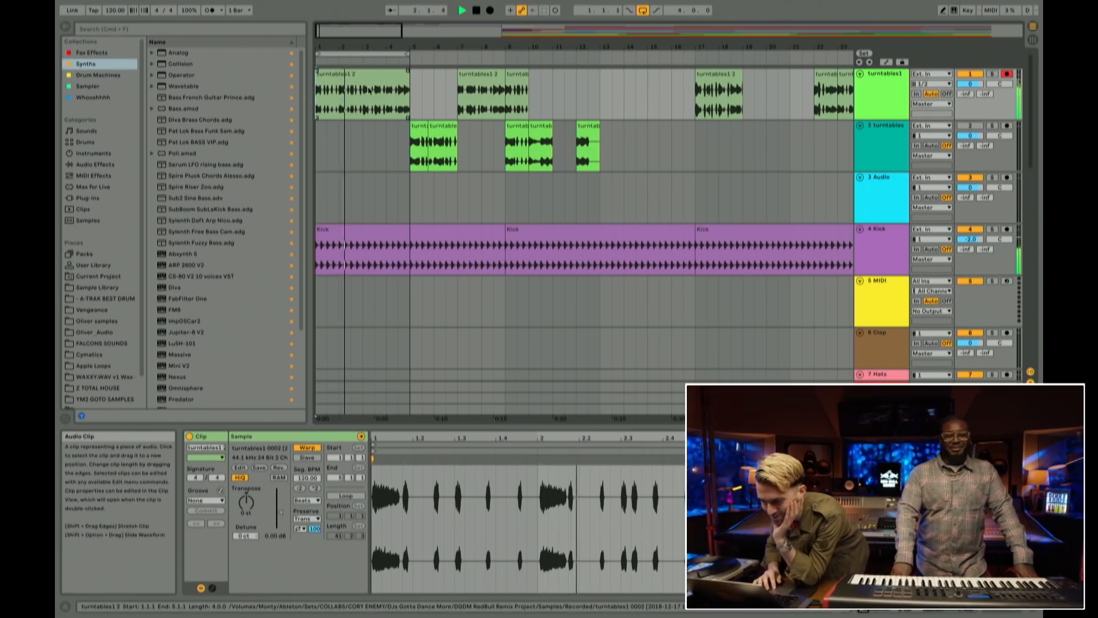
Step: Move the two adjoining turntables1 clips that start at bar 7 so they begin at bar 11
left_click(472, 90)
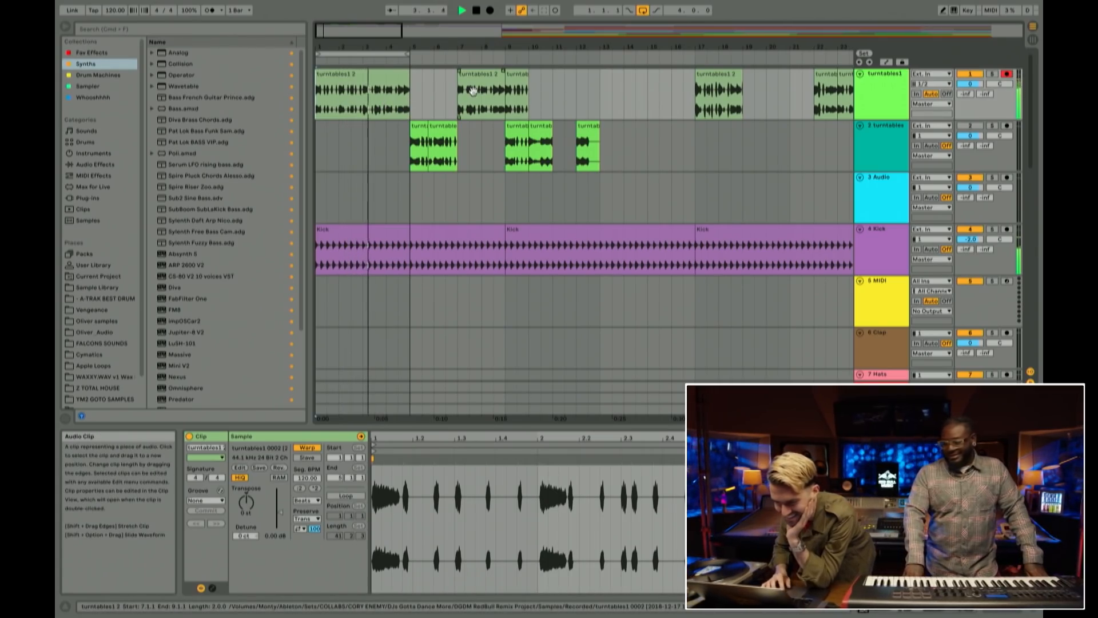
left_click(515, 87)
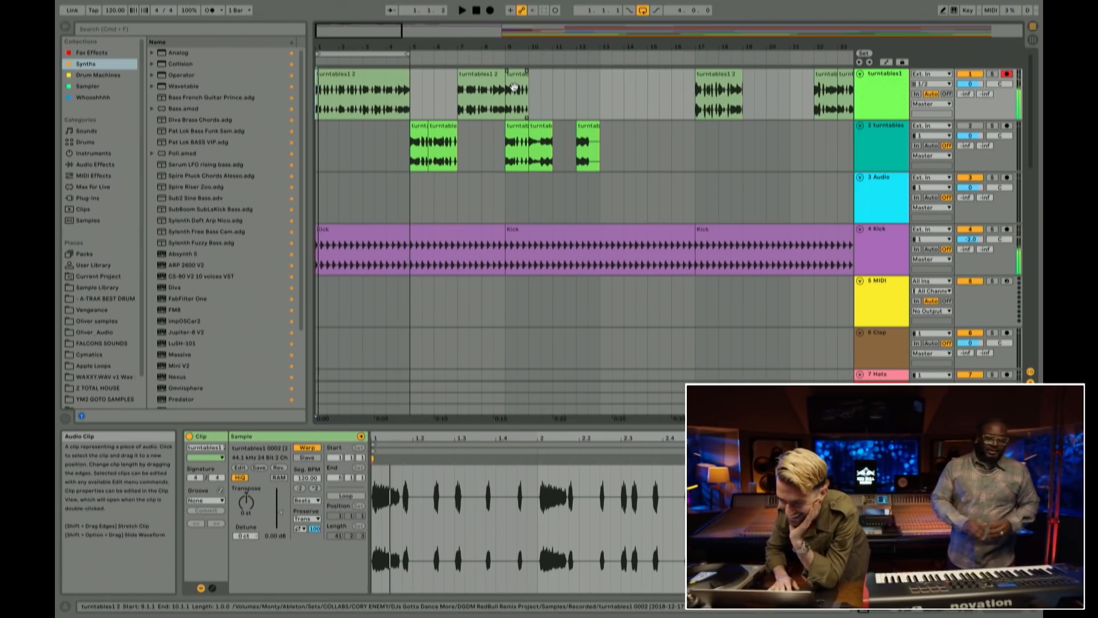
left_click_drag(515, 87, 595, 87)
Step: Select the opening four-bar turntables1 clip and play it
left_click(353, 73)
key("space")
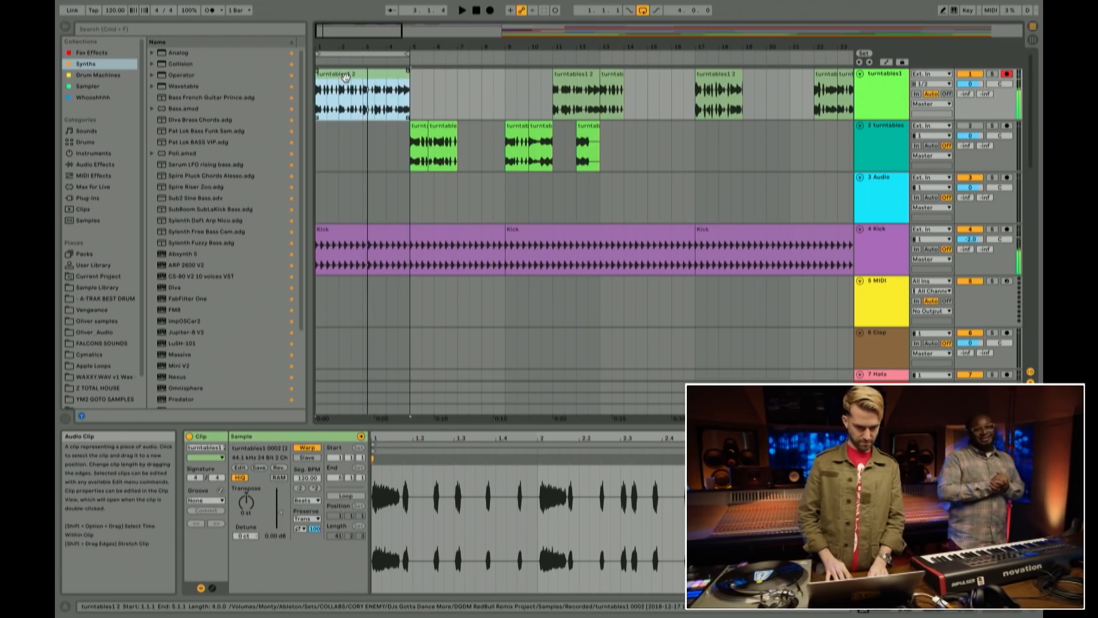
key("space")
right_click(346, 76)
key("Escape")
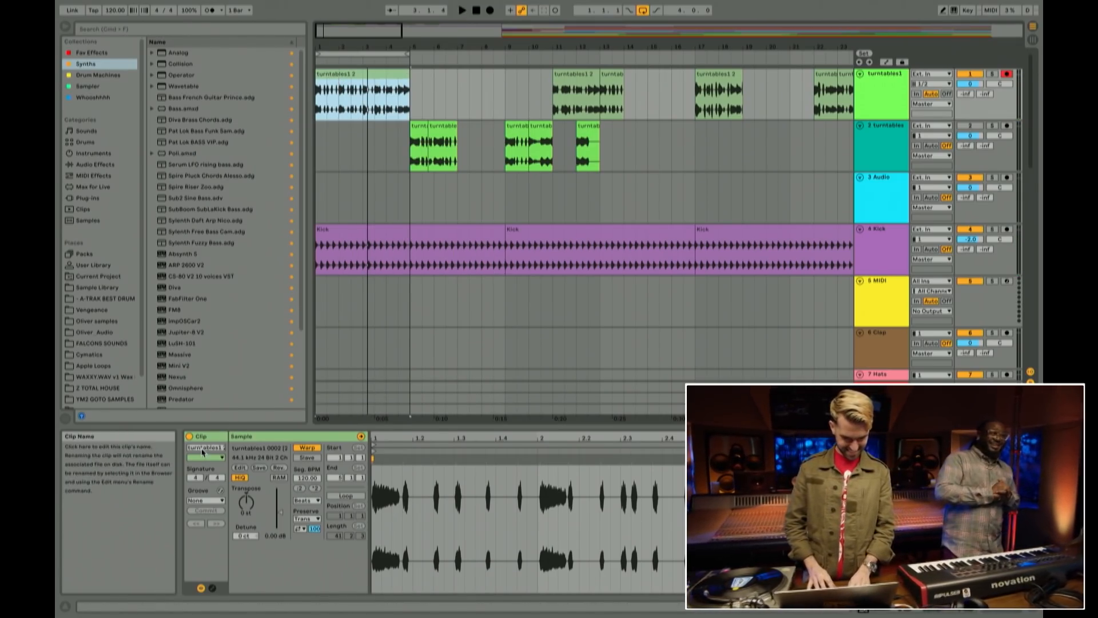
Step: Duplicate the opening turntables1 clip to bar 5 and extend the arrangement loop to 8 bars
key("space")
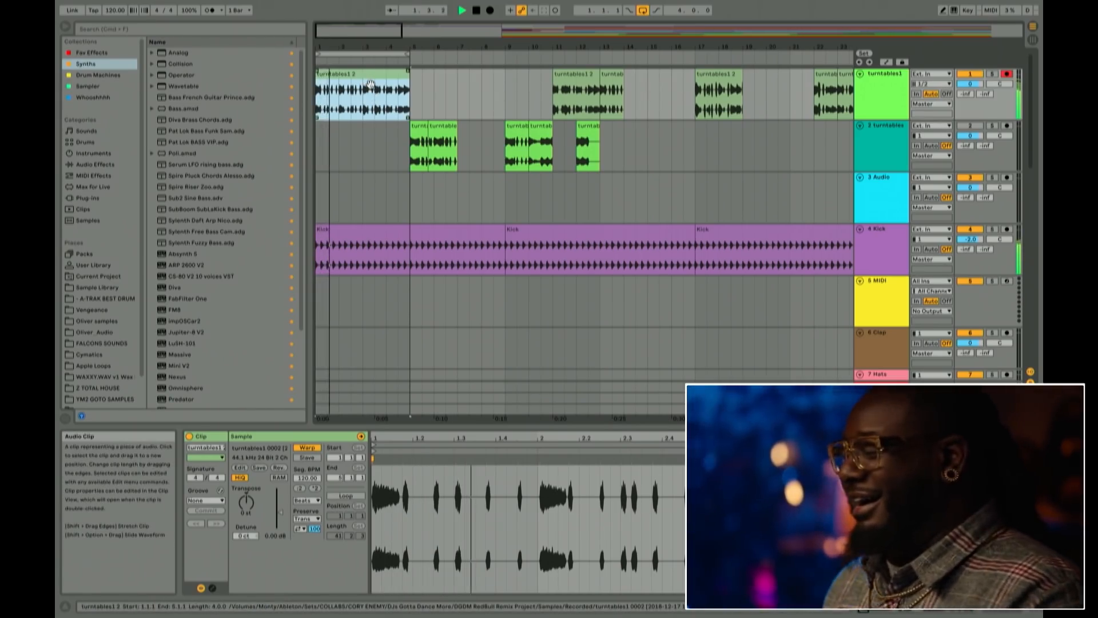
key("super+d")
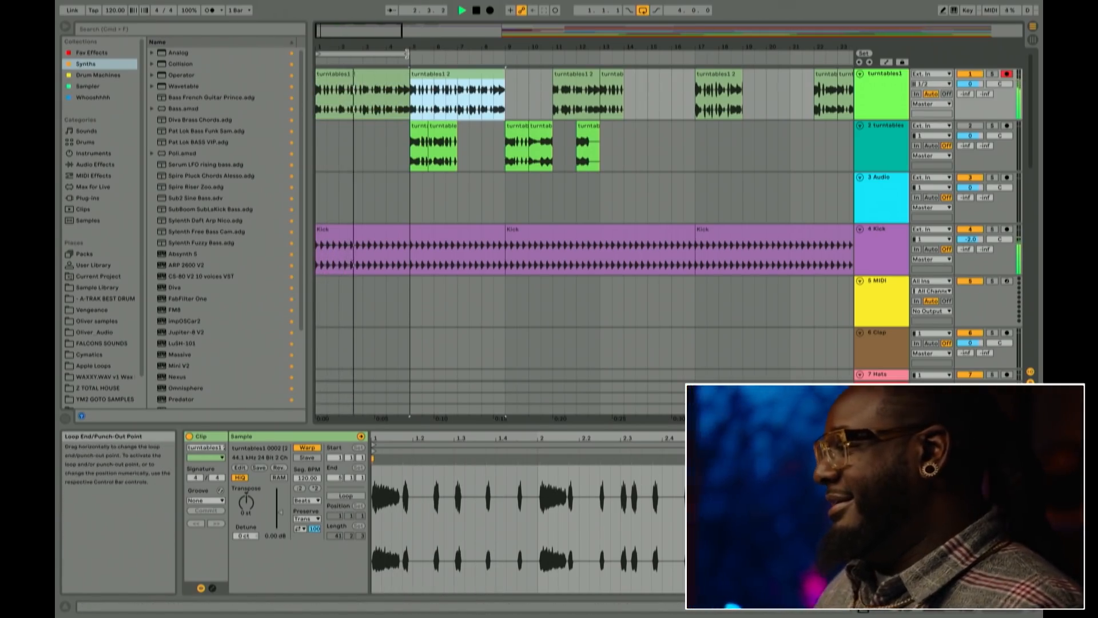
left_click_drag(407, 54, 503, 54)
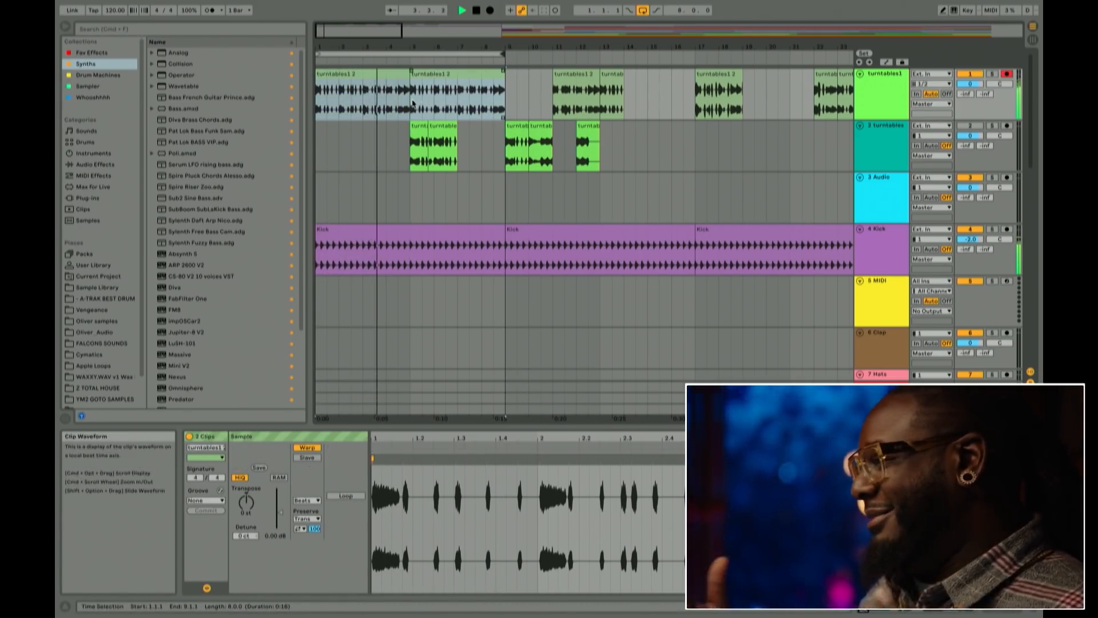
Step: Play the turntables1 track from 11.1.1 and 5.1.1, and move the clip at bar 11 to bar 7, over the duplicate
left_click(561, 101)
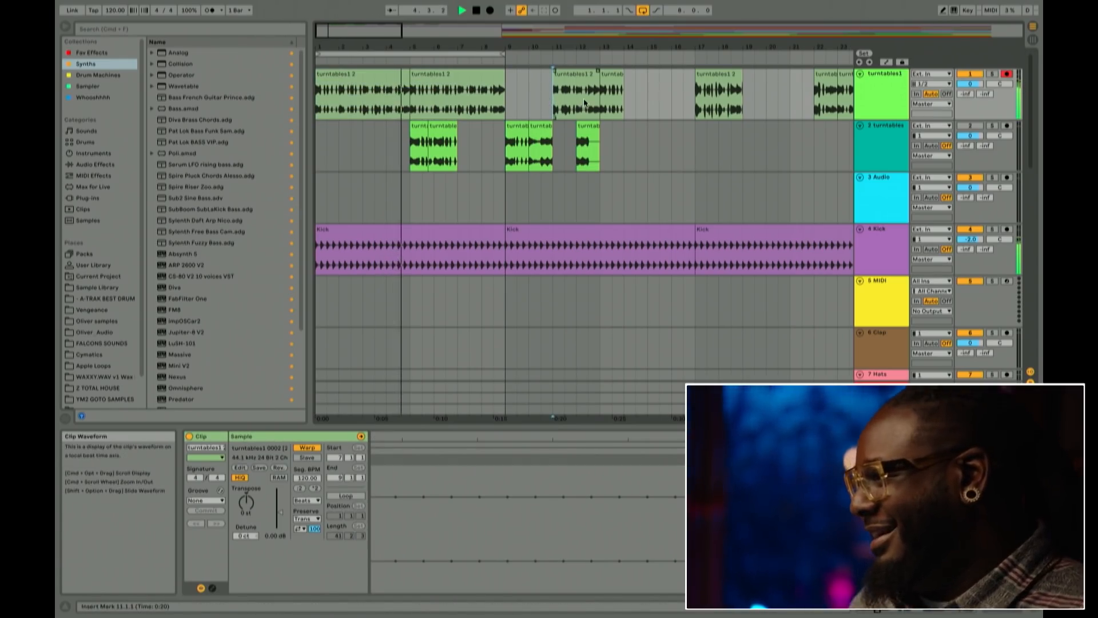
key("space")
key("space")
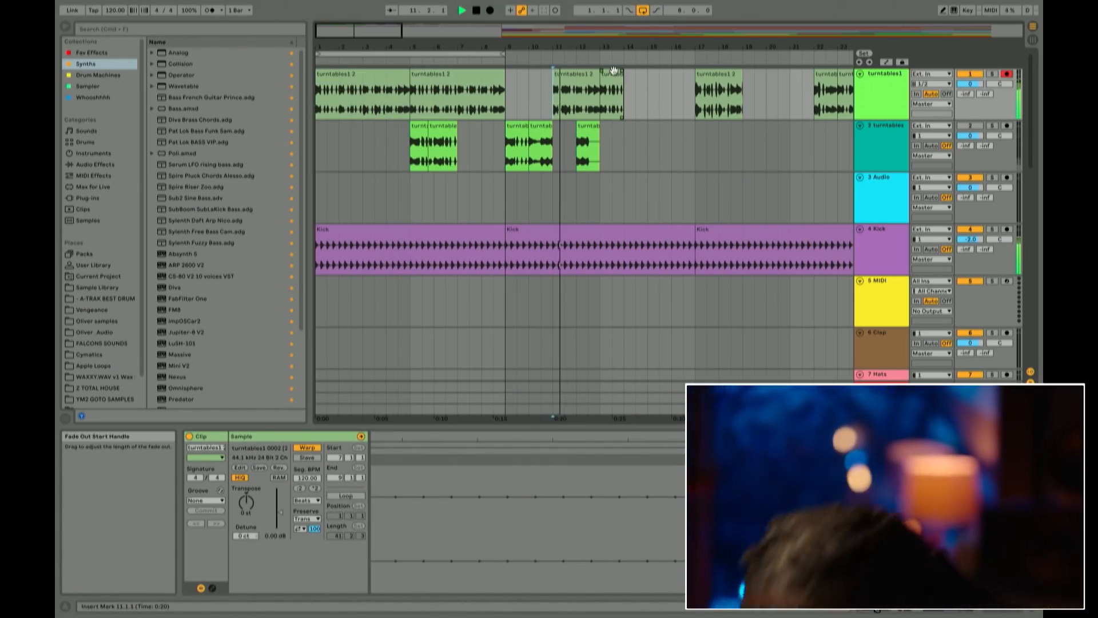
left_click(411, 106)
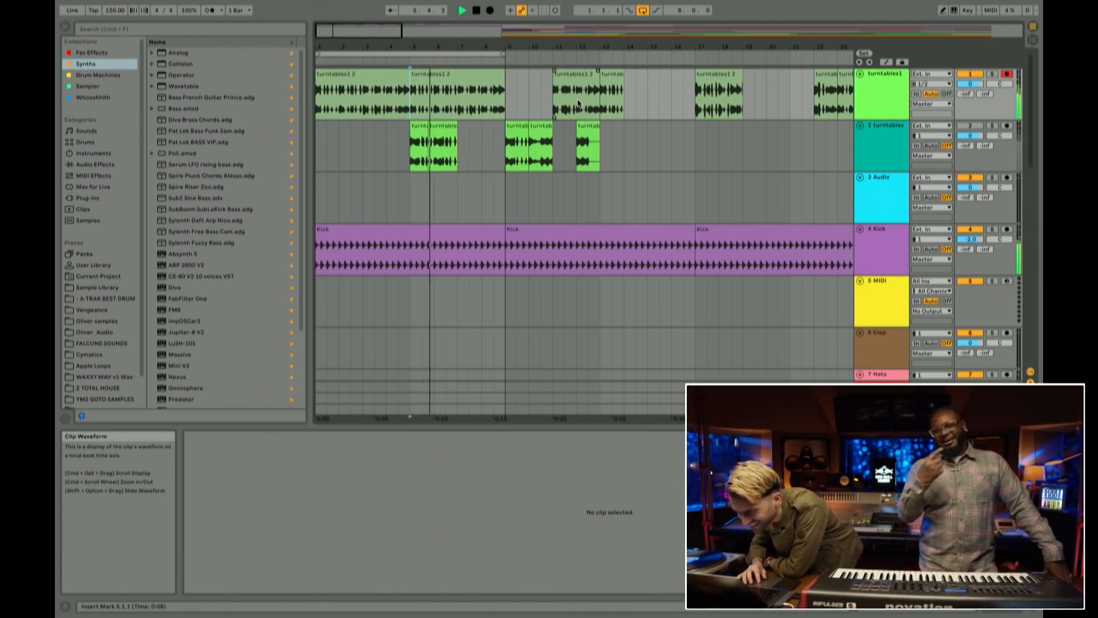
left_click_drag(577, 91, 482, 81)
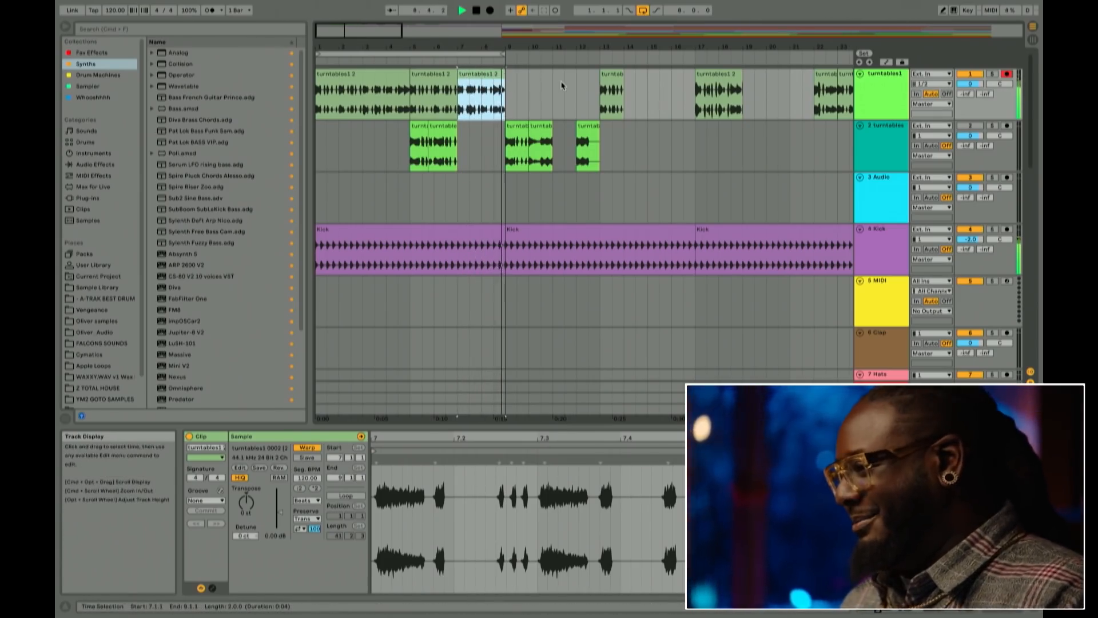
Step: Play the turntables1 clip at bar 13 and the eight-bar combination from bar 1, and select the clip at bar 7
left_click(608, 76)
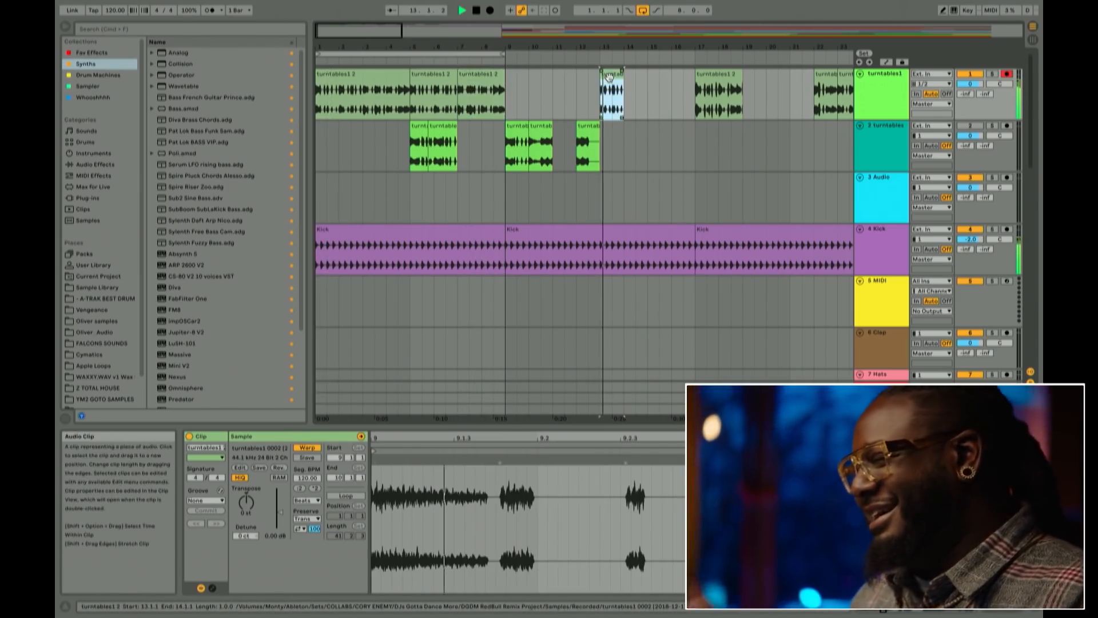
key("space")
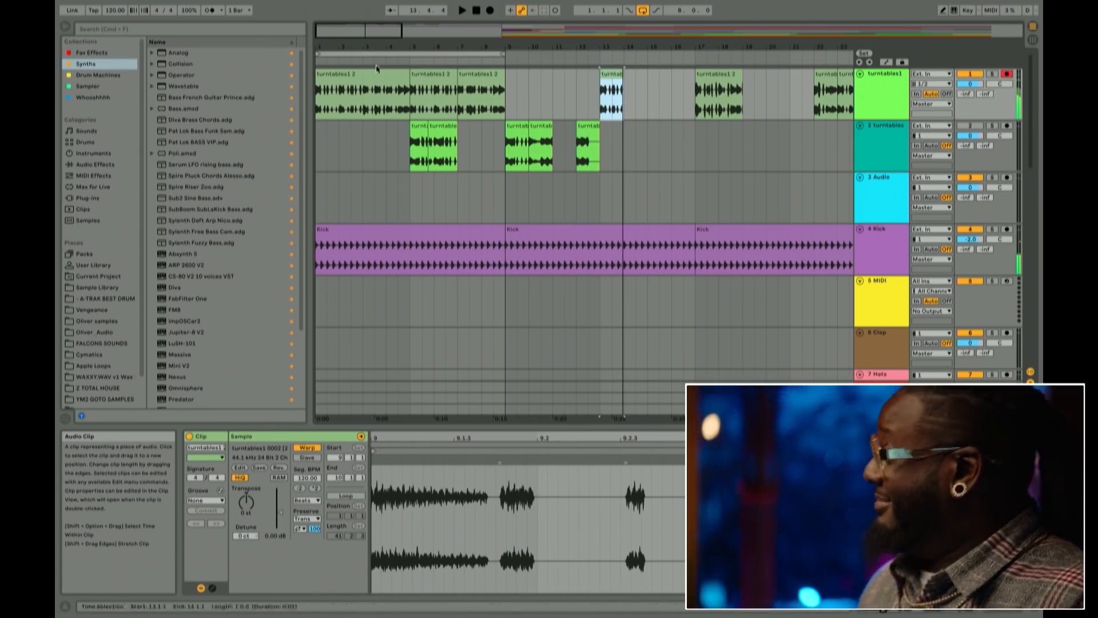
left_click(342, 77)
key("space")
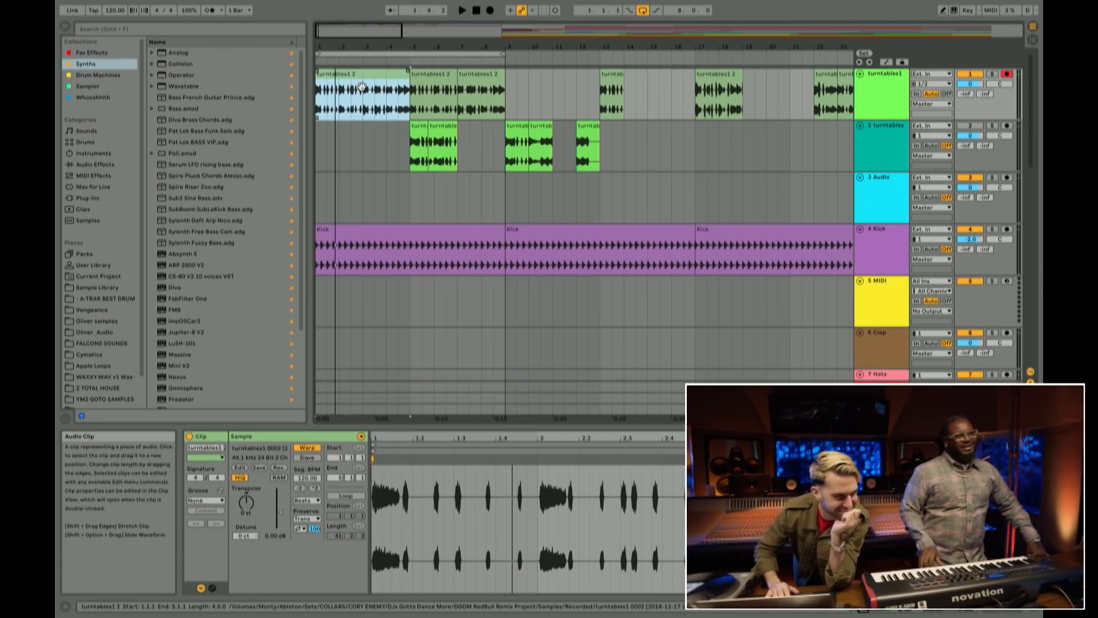
key("space")
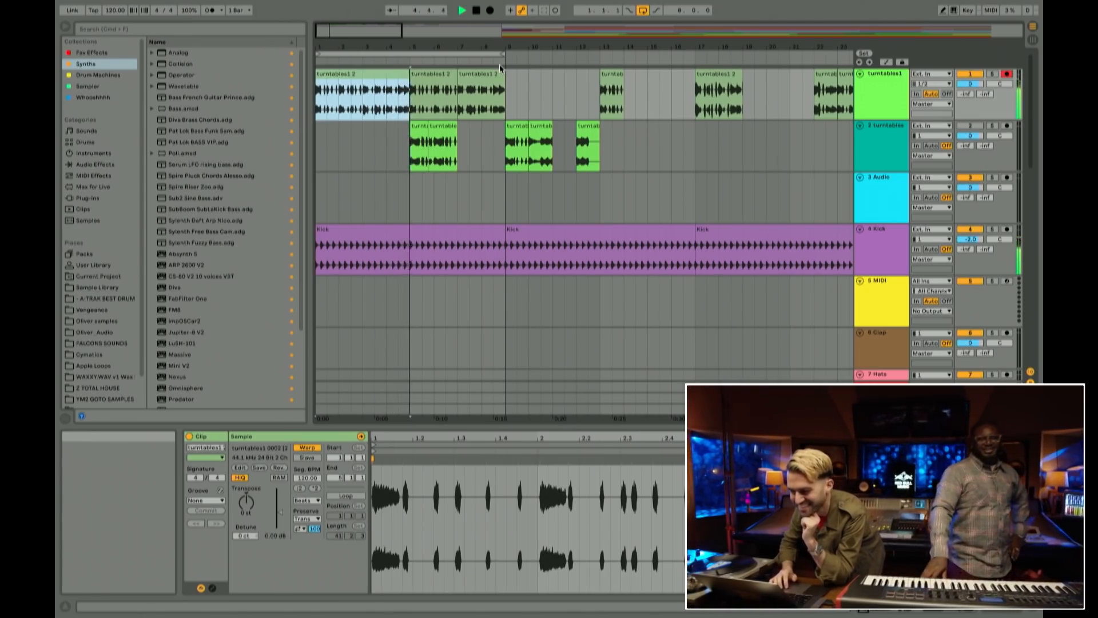
left_click(502, 80)
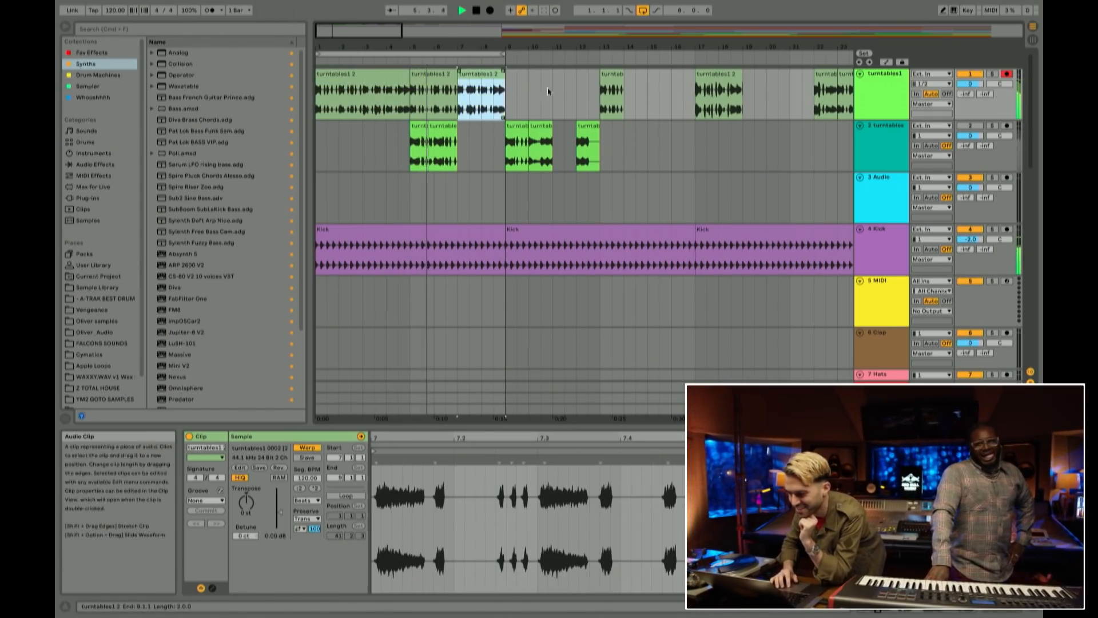
Step: Delete the turntables1 clip at bar 13 and listen to the two-bar clip at bar 17
left_click(617, 74)
key("Delete")
left_click(719, 77)
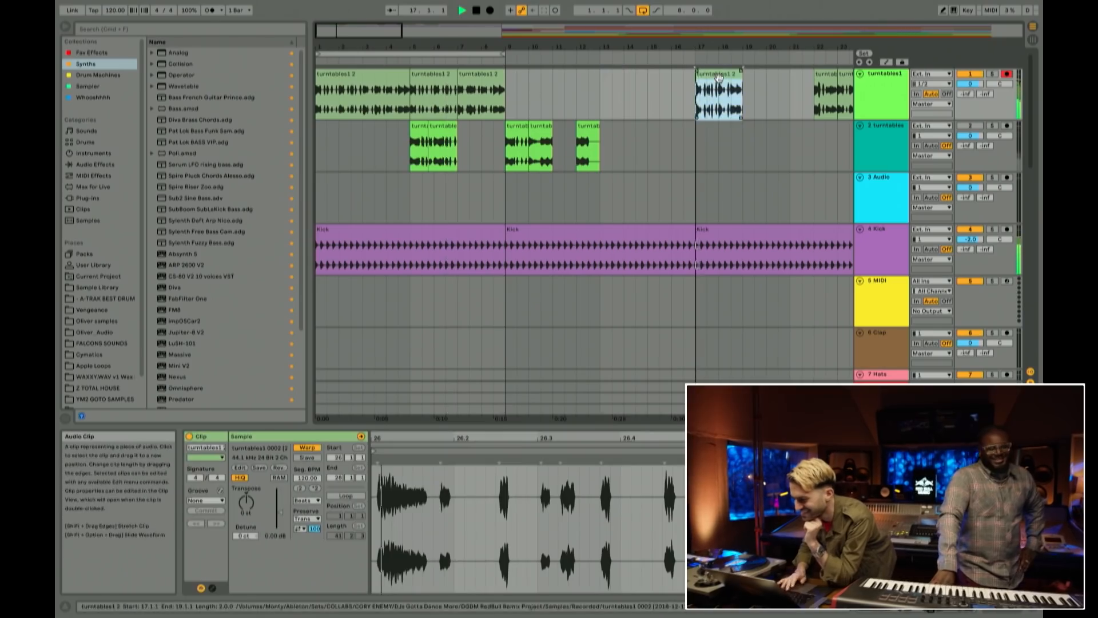
scroll(688, 116, "right", 8)
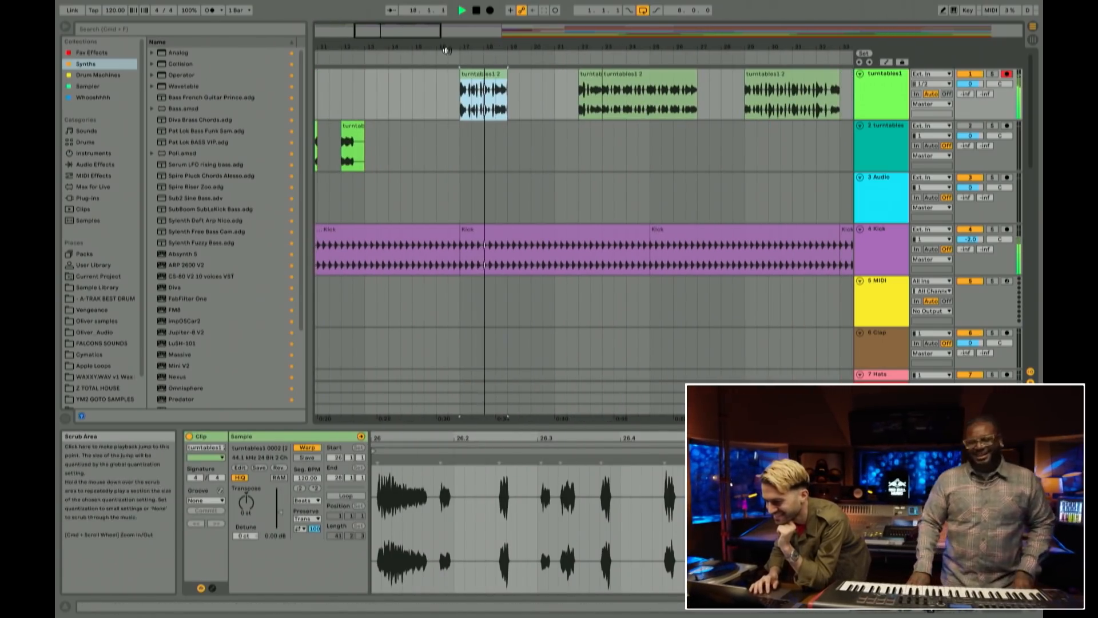
scroll(519, 96, "up", 3)
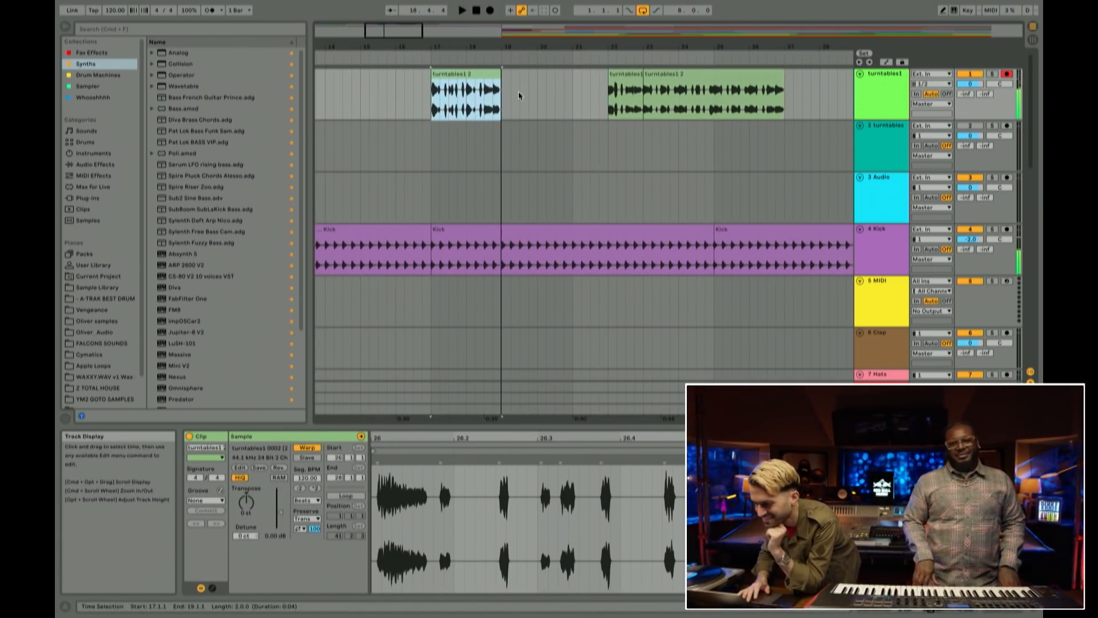
Step: Rename the opening four-bar turntables1 clip as "piano choppy1 2"
scroll(470, 83, "left", 10)
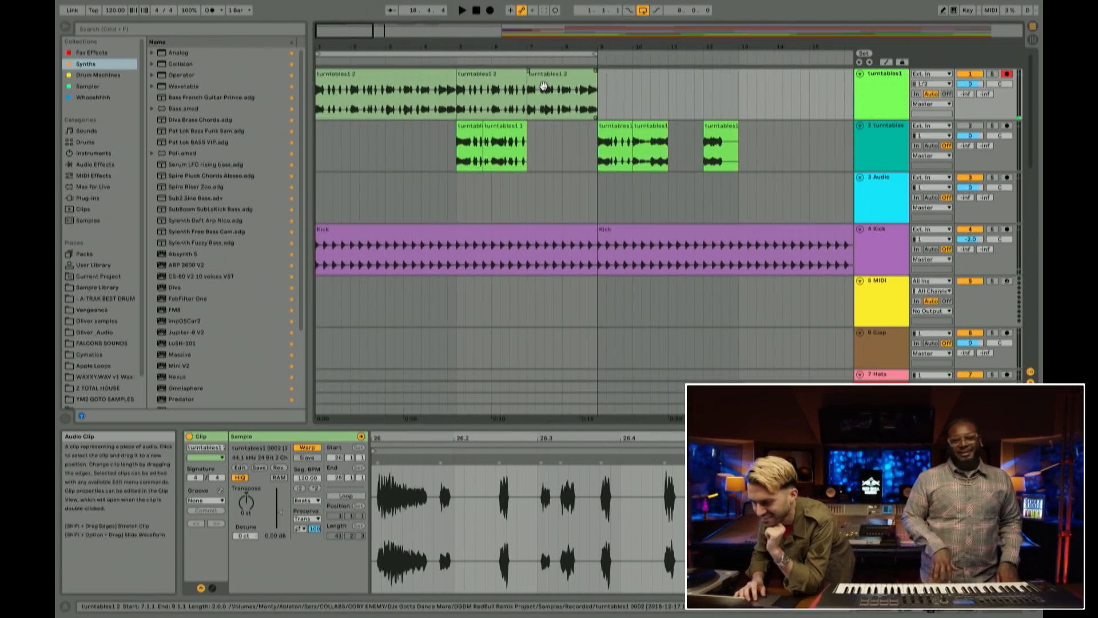
left_click(544, 86)
left_click(400, 85, "shift")
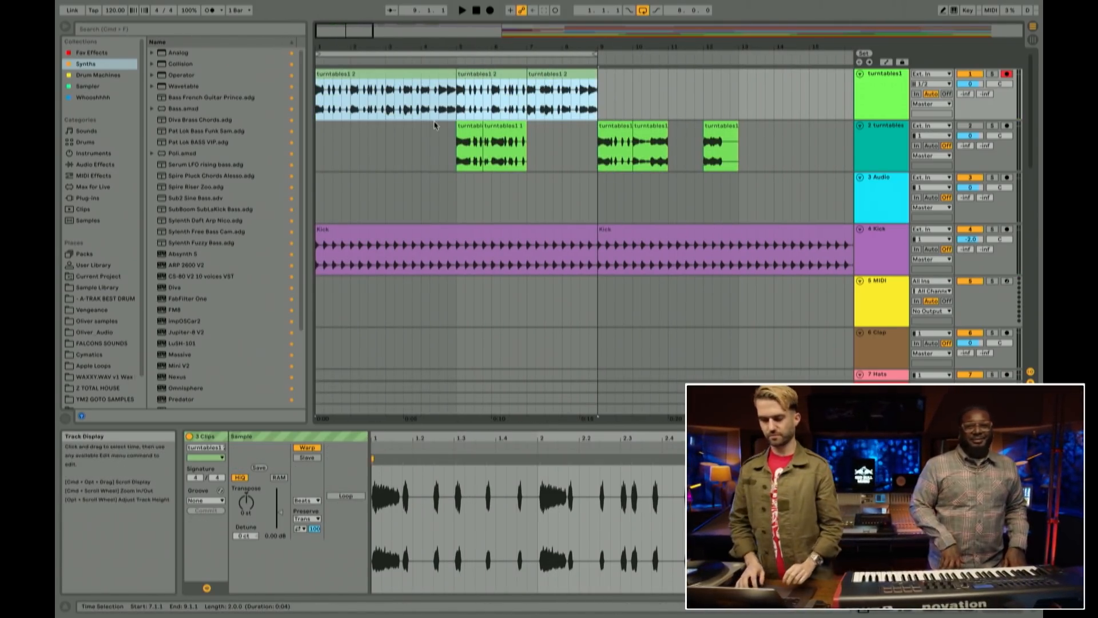
left_click(343, 166)
left_click(348, 74)
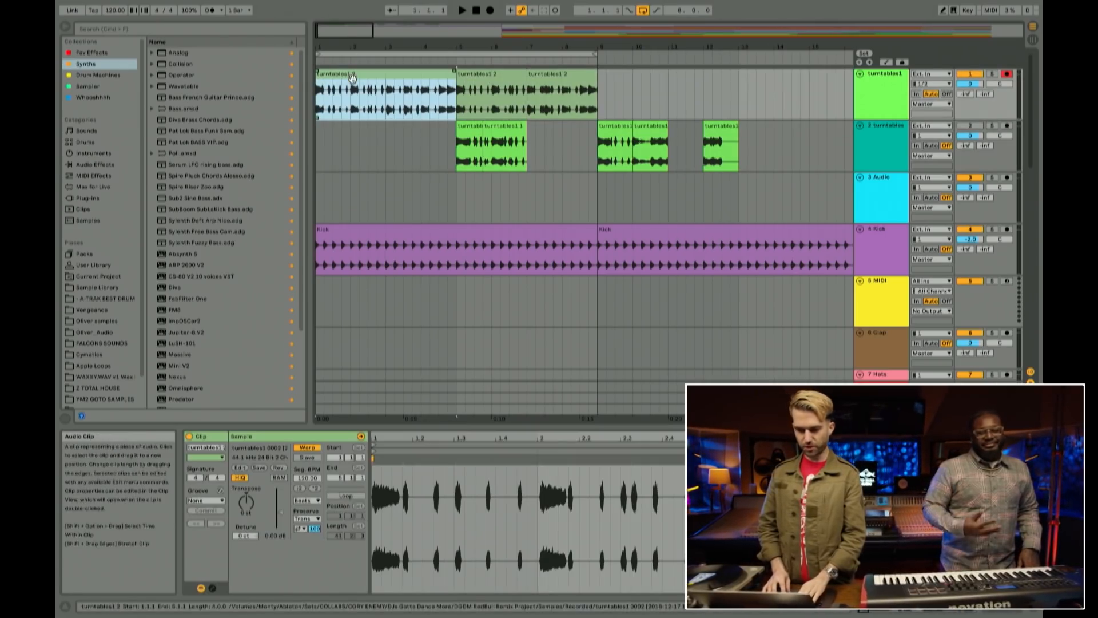
left_click(199, 448)
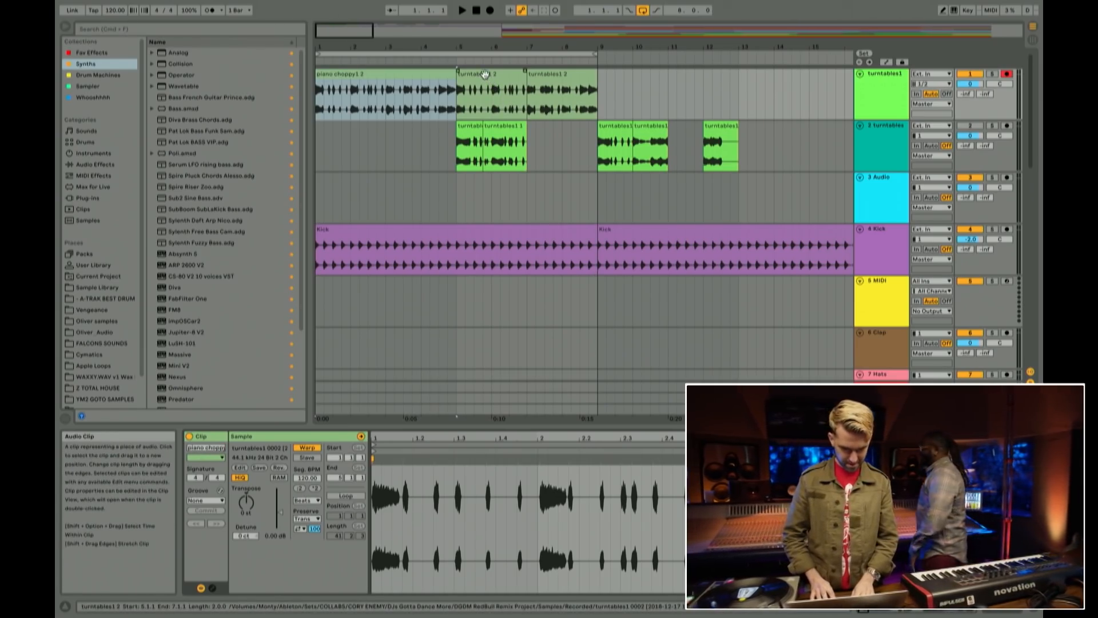
Step: Rename the turntables1 clips at bars 5 and 7 as "piano choppy1 3" and "piano choppy1 4"
left_click(485, 77)
left_click(210, 449)
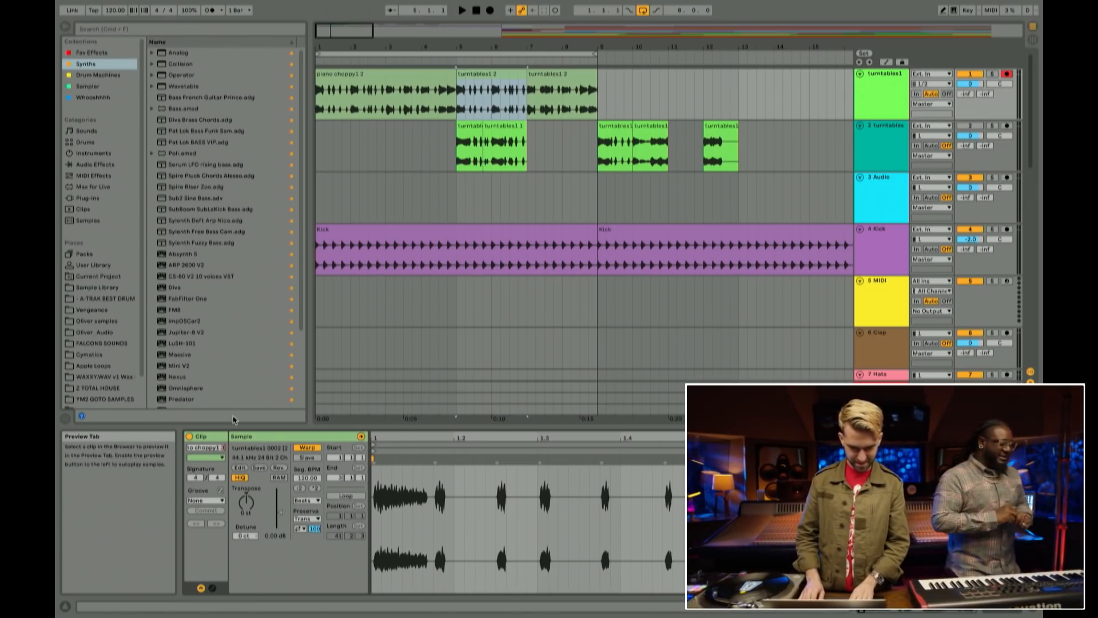
left_click(562, 100)
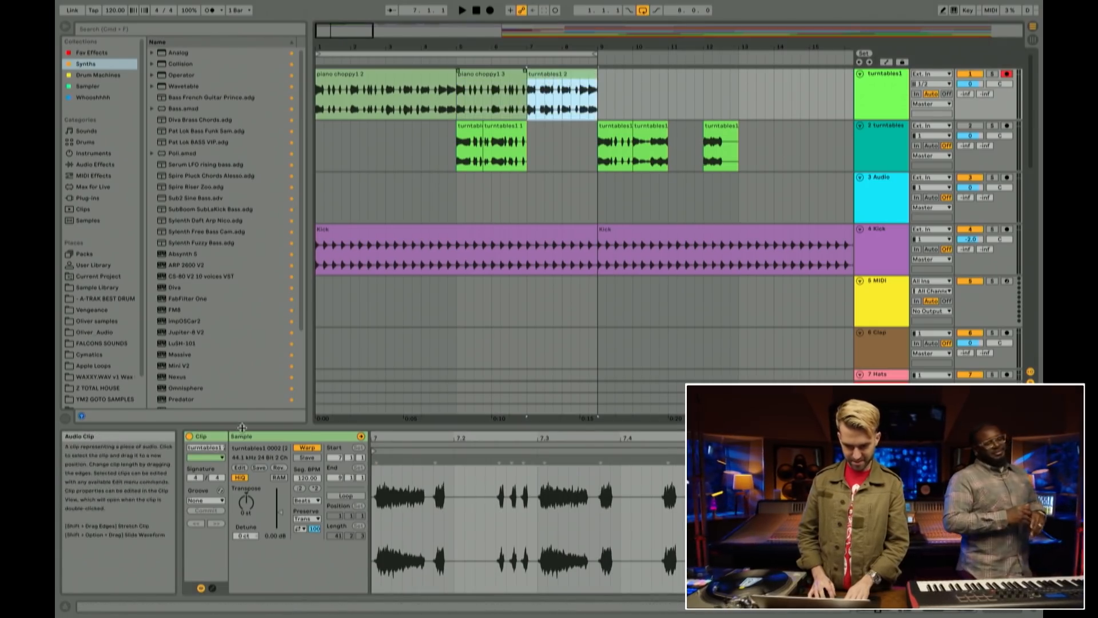
left_click(204, 448)
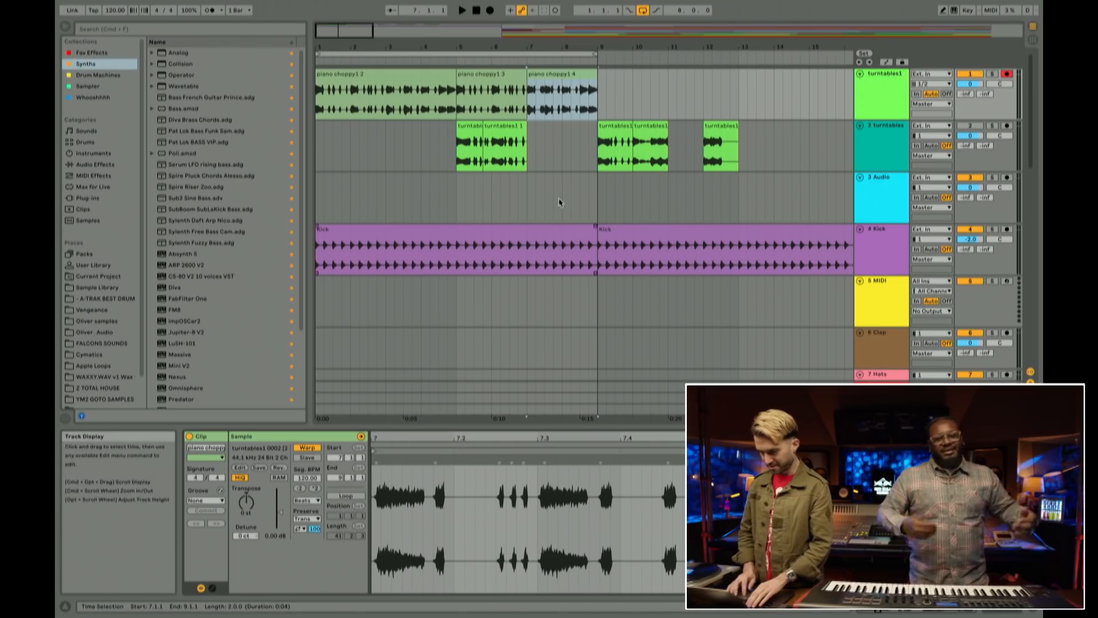
Step: Play the turntables1 clip at bar 17 briefly and move it to bar 13
scroll(640, 90, "right", 5)
left_click(626, 78)
key("space")
scroll(636, 99, "right", 2)
key("space")
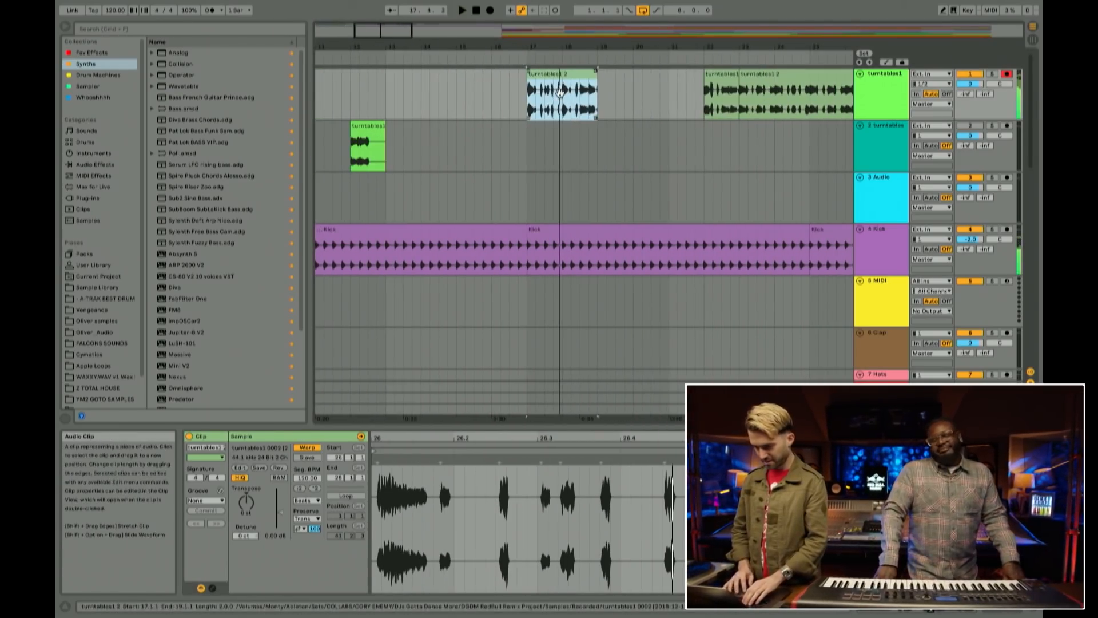
scroll(568, 91, "left", 2)
left_click_drag(640, 80, 503, 86)
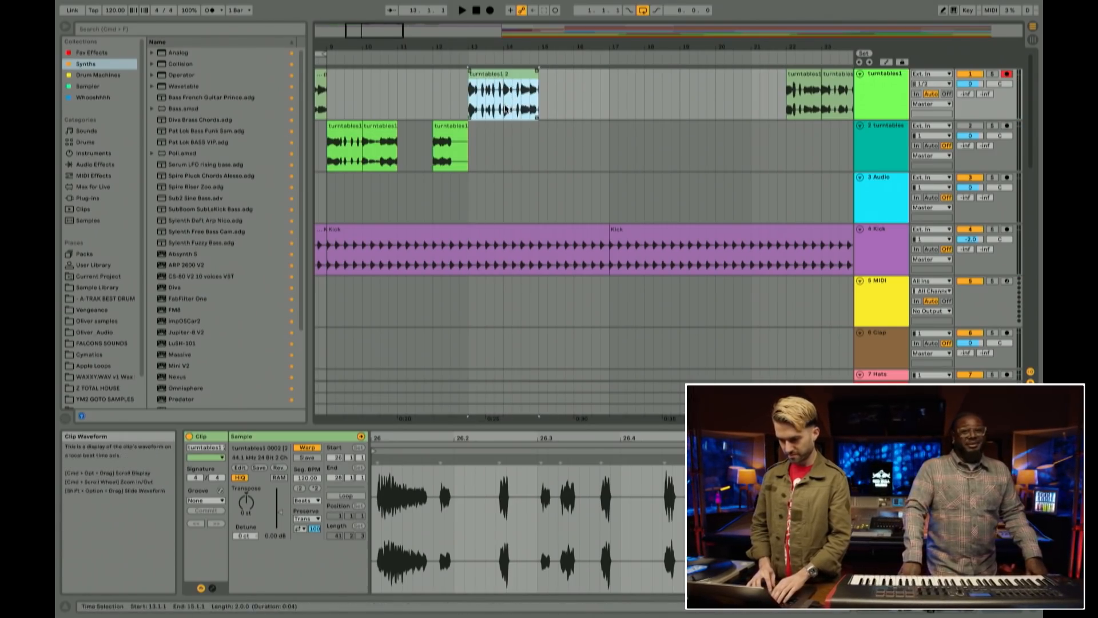
Step: Split the two-bar clip at bar 14 and move its second half to bar 16
left_click(504, 105)
key("super+e")
left_click_drag(522, 78, 595, 89)
Step: Duplicate the one-bar turntables1 clip at bar 13 twice to fill bars 14 and 15
left_click(493, 84)
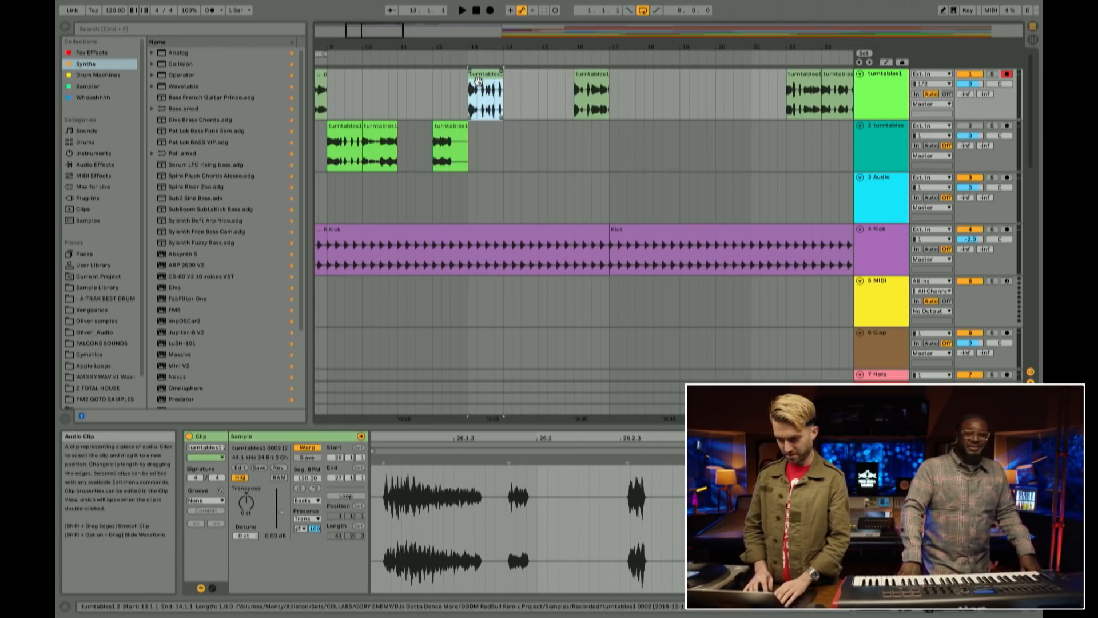
key("super+d")
key("super+d")
Step: Set the arrangement loop around the four one-bar clips at bars 13 to 16 and play the phrase
left_click(484, 81, "shift")
left_click(591, 83)
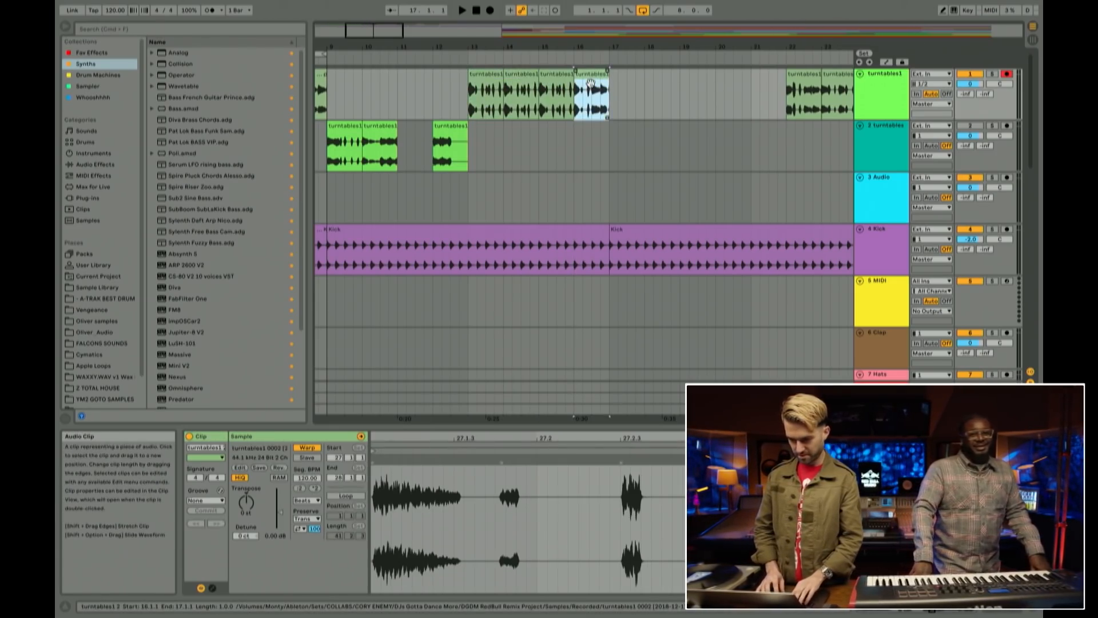
left_click(479, 82, "shift")
key("super+l")
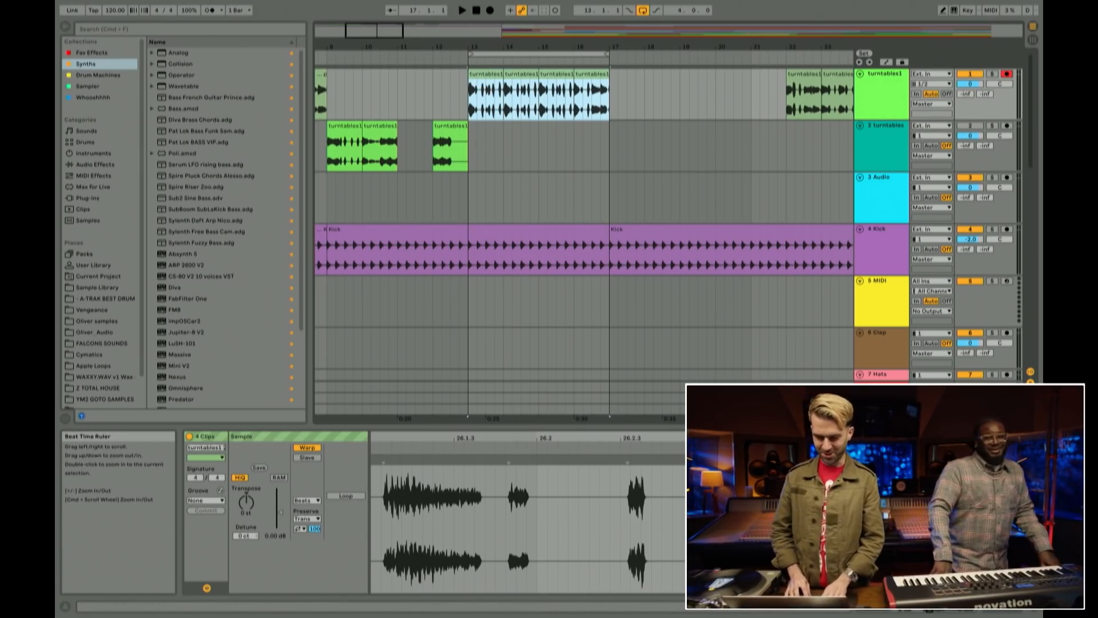
left_click_drag(522, 47, 521, 62)
key("space")
left_click(448, 99)
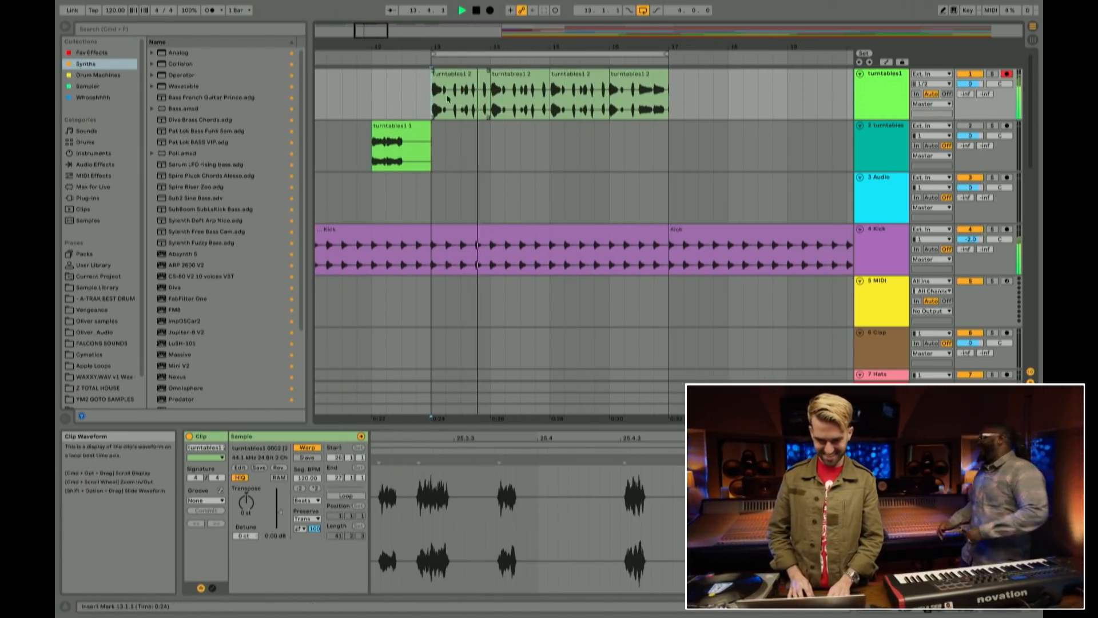
left_click(459, 74)
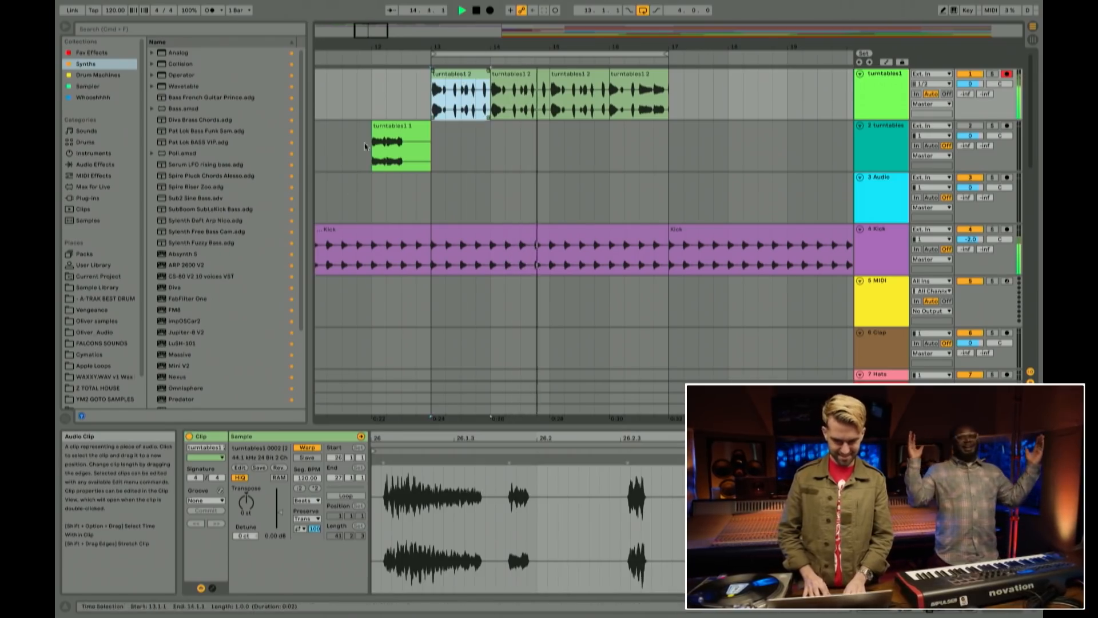
left_click(202, 449)
left_click(202, 450)
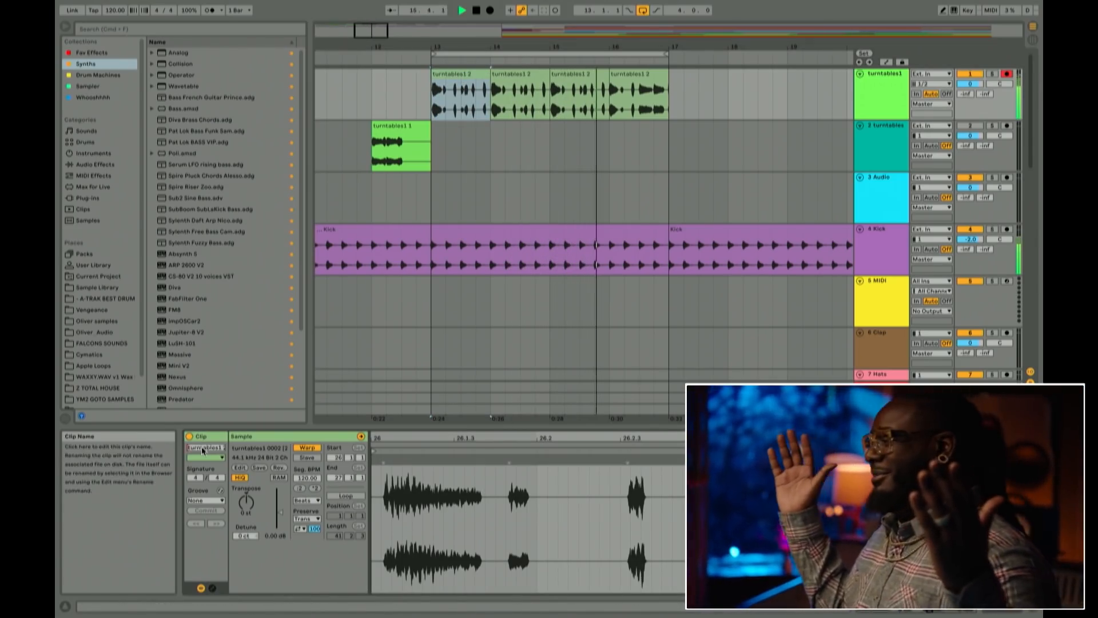
double_click(202, 449)
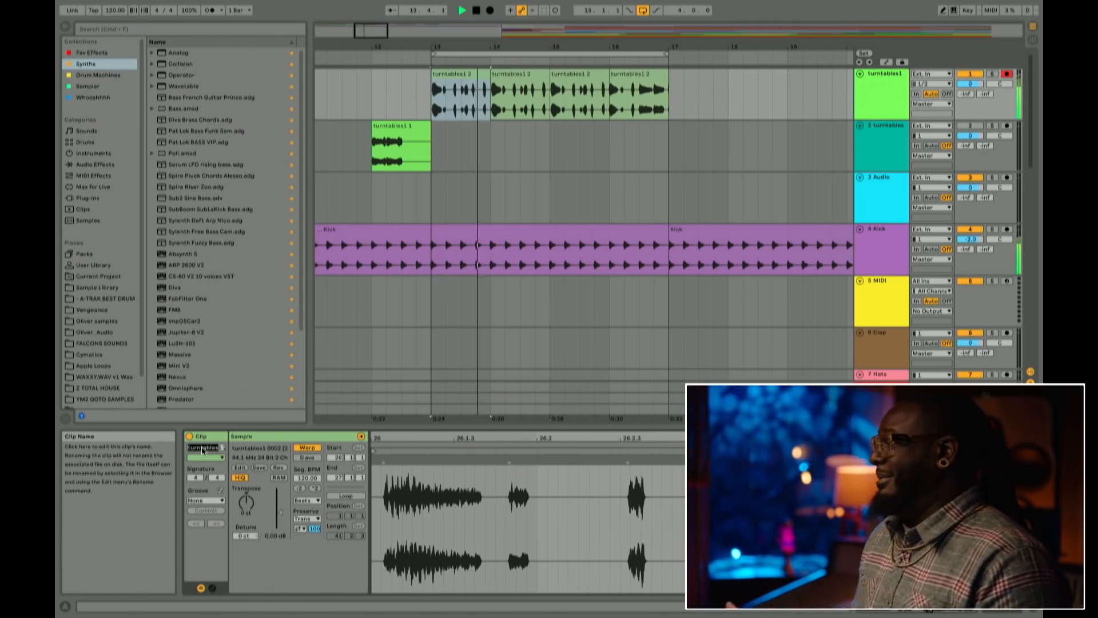
left_click(202, 450)
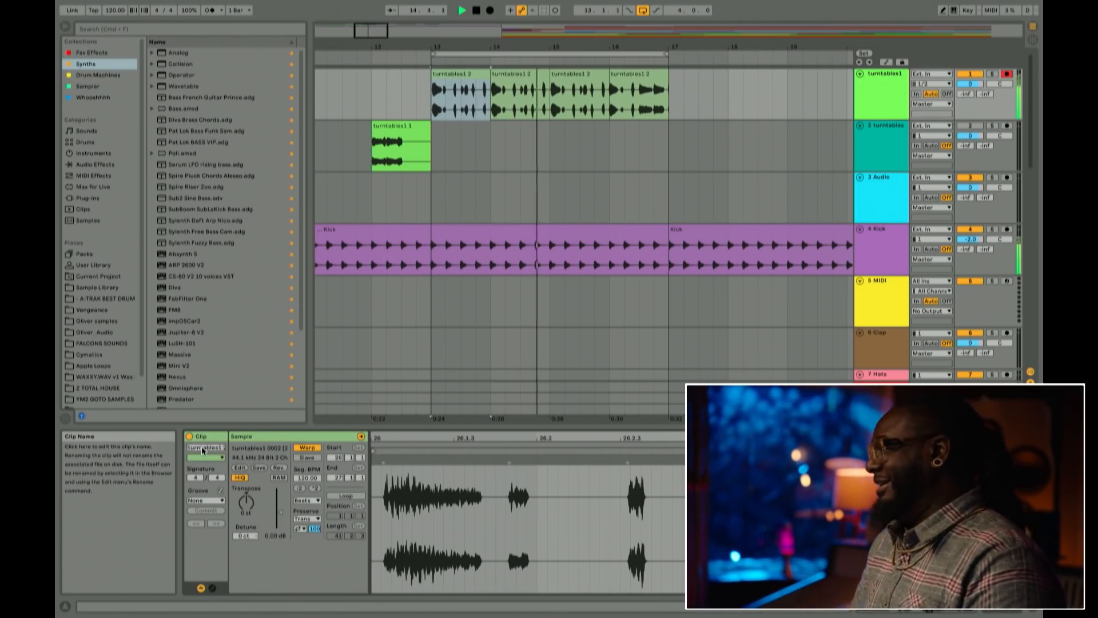
left_click(466, 229)
left_click(489, 143)
key("space")
Step: Select the three one-bar clips at bars 13 to 15 and rename them as "choppy filt1 2"
left_click(470, 91)
left_click(580, 88, "shift")
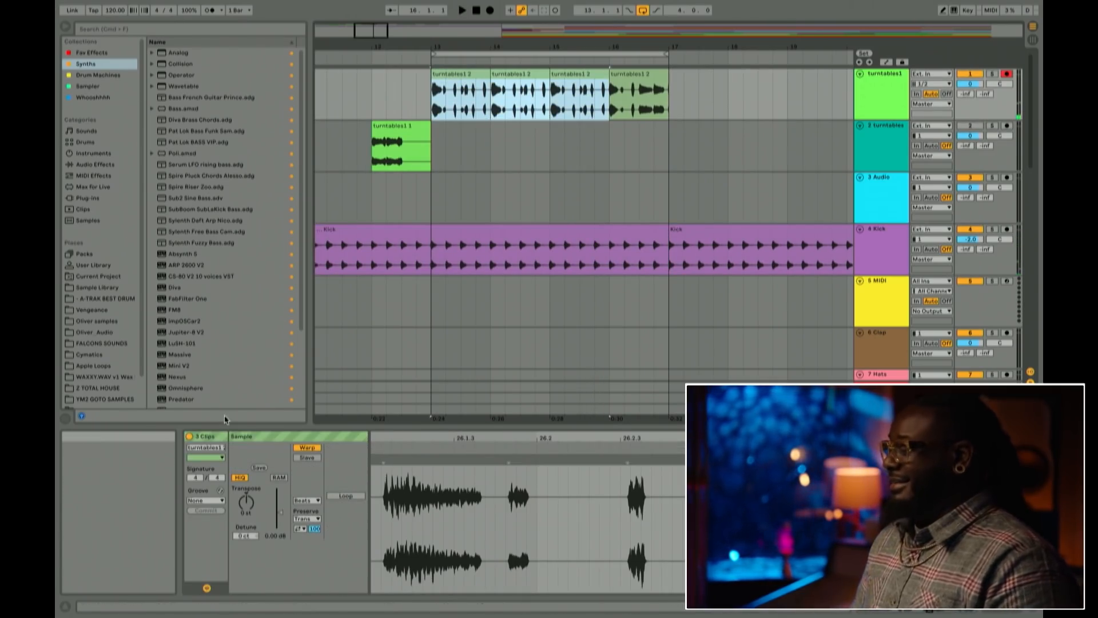
left_click(209, 449)
key("shift+Right")
key("shift+Right")
key("shift+Right")
key("shift+Right")
key("shift+Right")
key("shift+Right")
key("shift+Right")
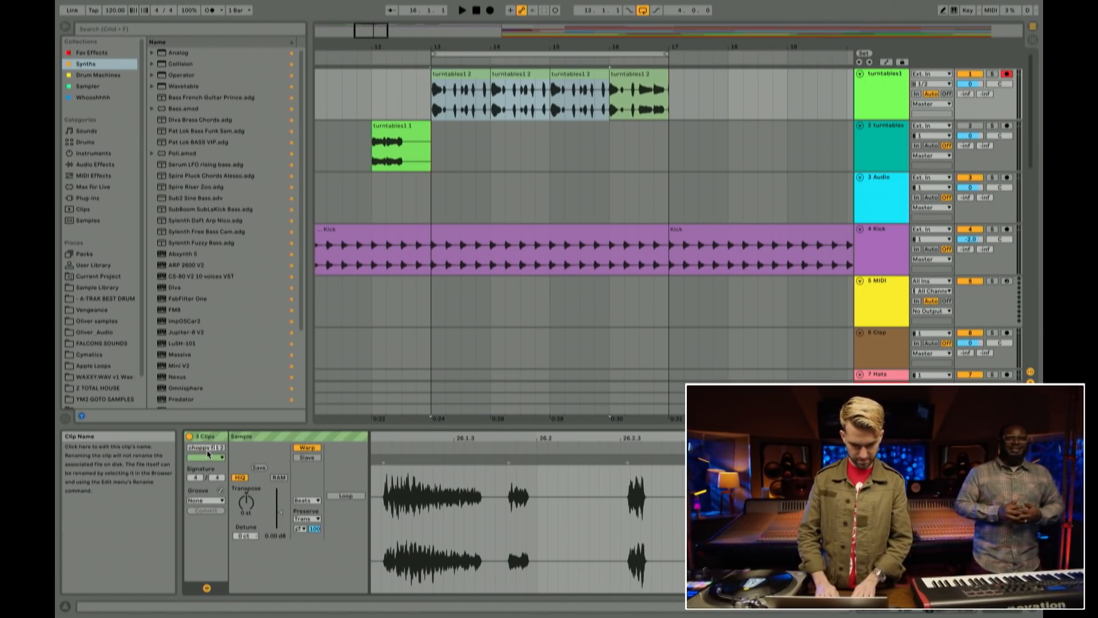
Step: Rename the turntables1 clip at bar 16 as "choppy filt1 3"
left_click(633, 74)
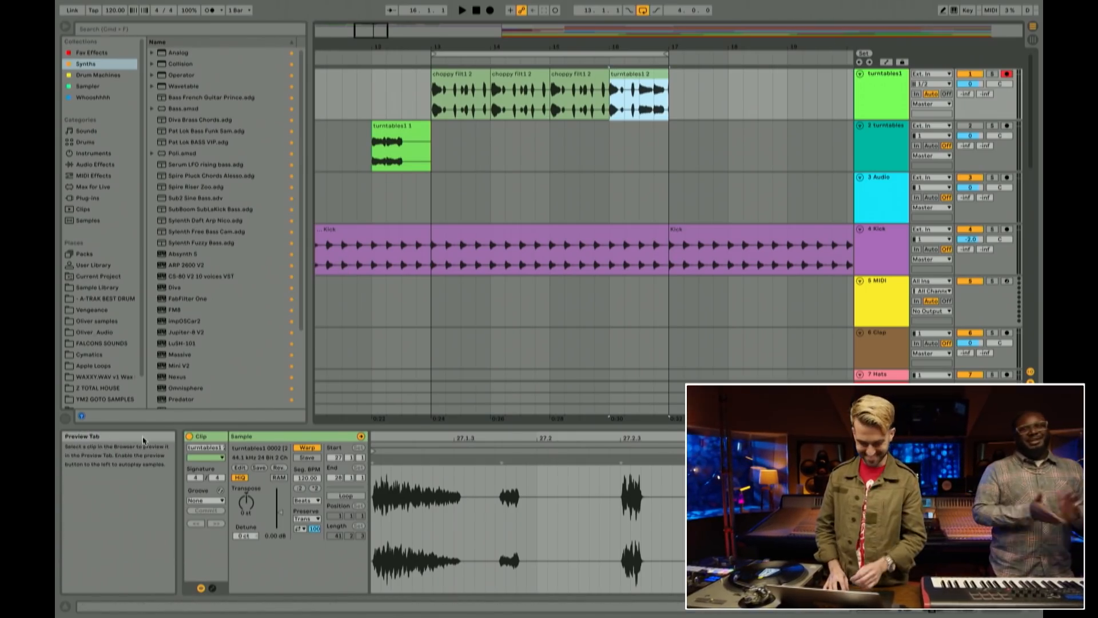
left_click(195, 448)
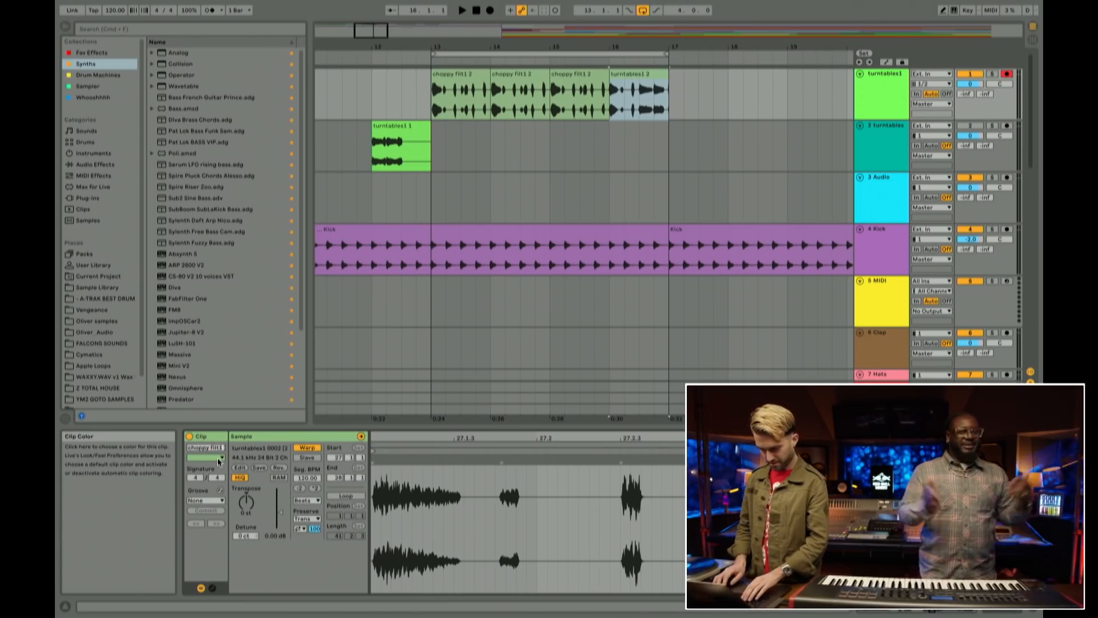
key("Return")
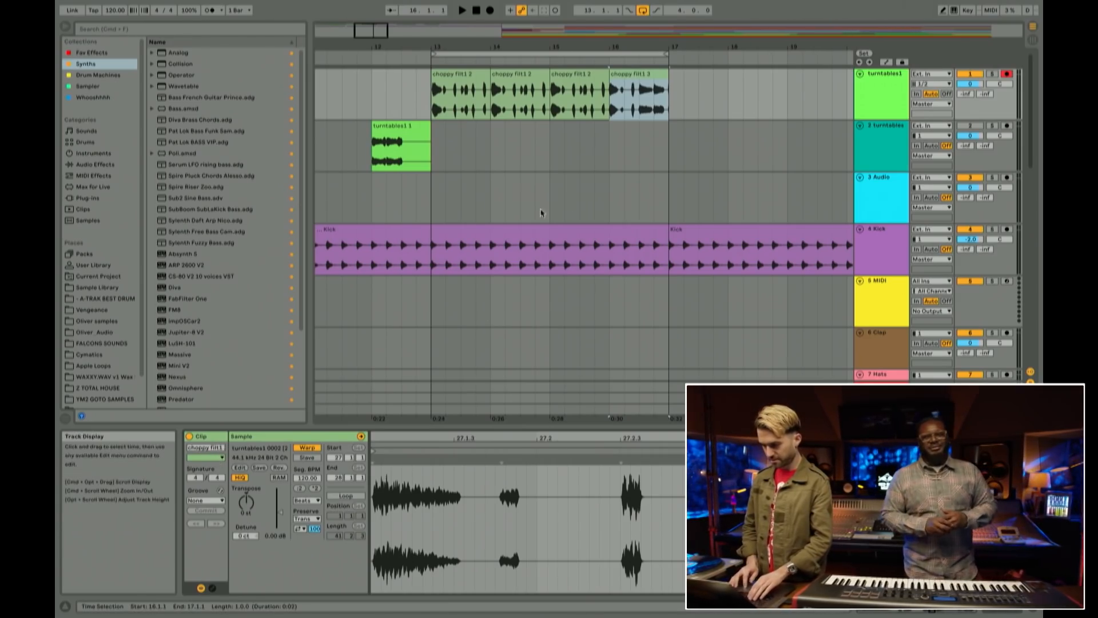
Step: Recolor the four choppy filt1 clips at bars 13 to 16 teal
left_click_drag(508, 46, 510, 25)
left_click(493, 83)
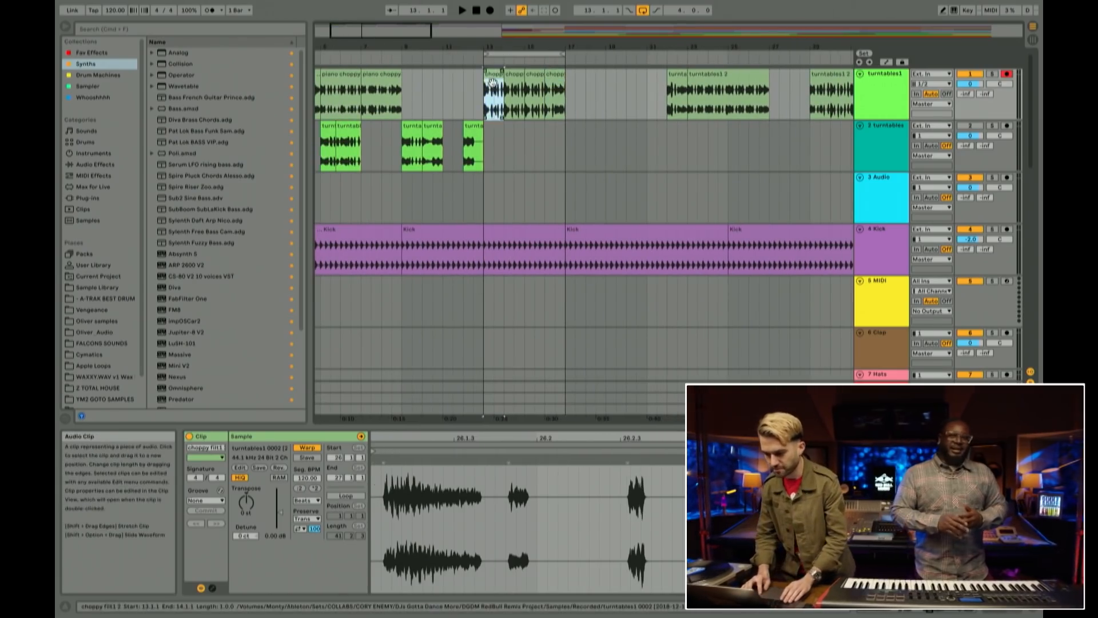
left_click(553, 86, "shift")
right_click(553, 86)
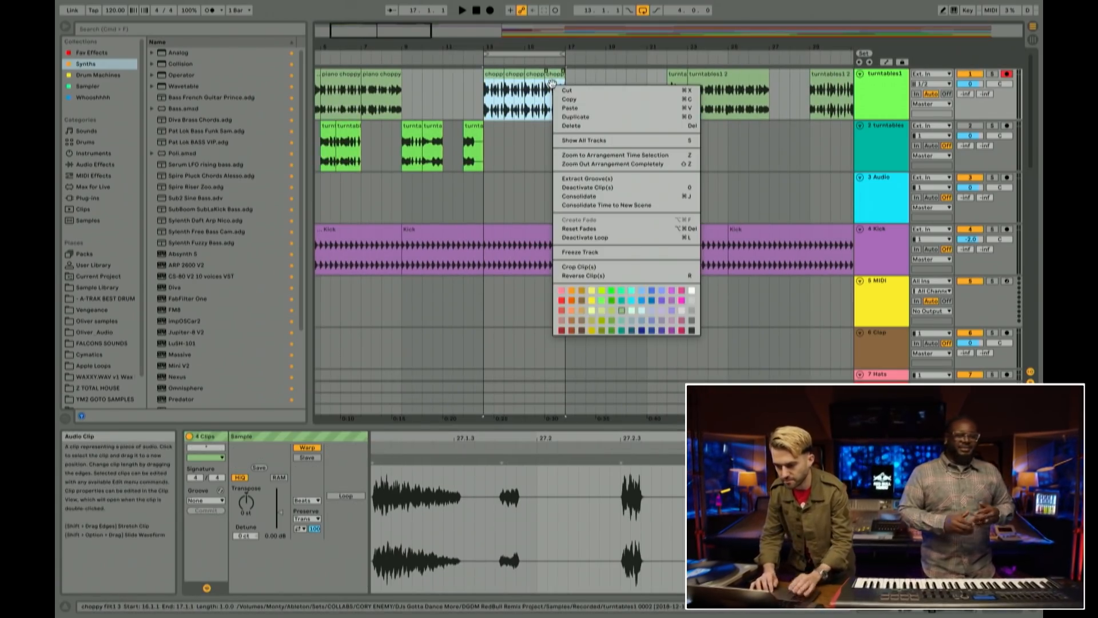
left_click(620, 320)
left_click(549, 175)
Step: Play the turntables1 clips from bar 22, and replay the choppy filt1 phrase from 16.2.1 and 13.1.1 for comparison
left_click(678, 92)
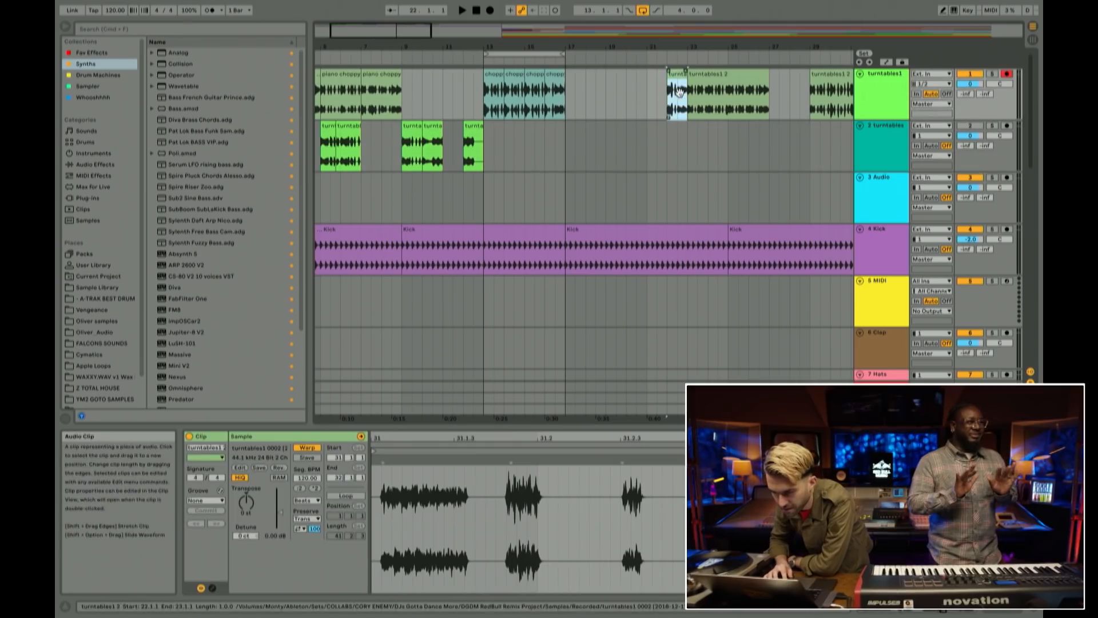
left_click(691, 50)
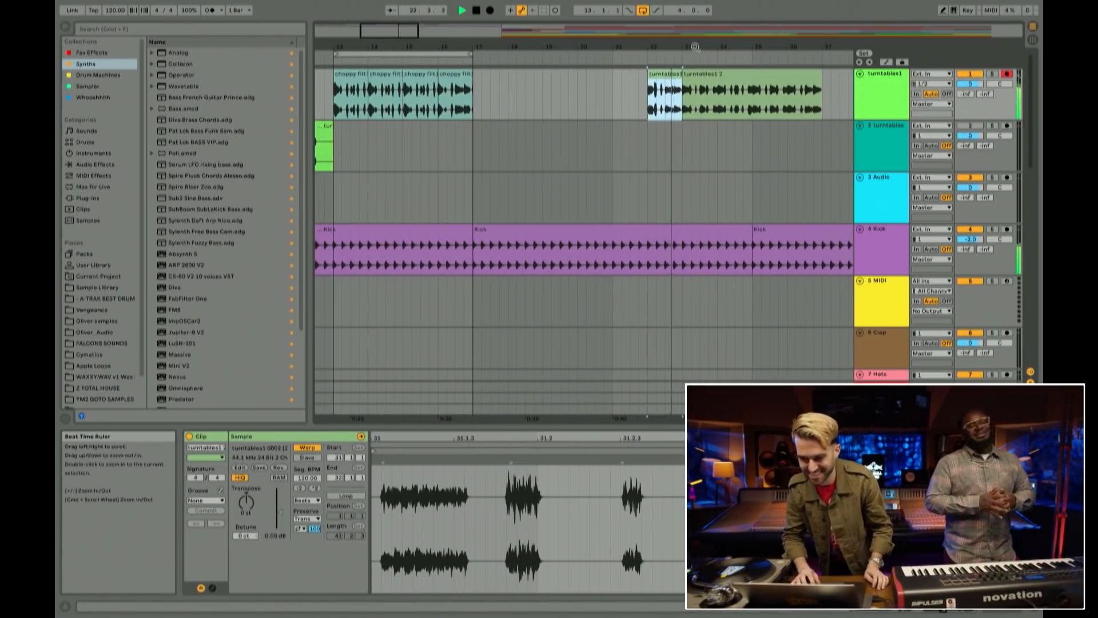
left_click(449, 146)
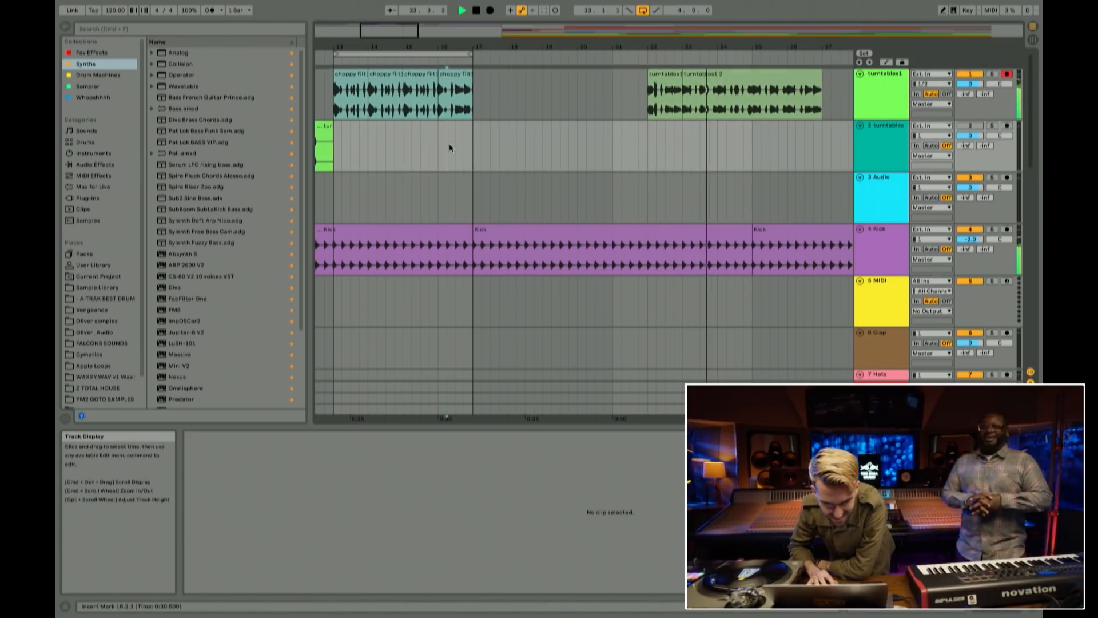
key("space")
key("space")
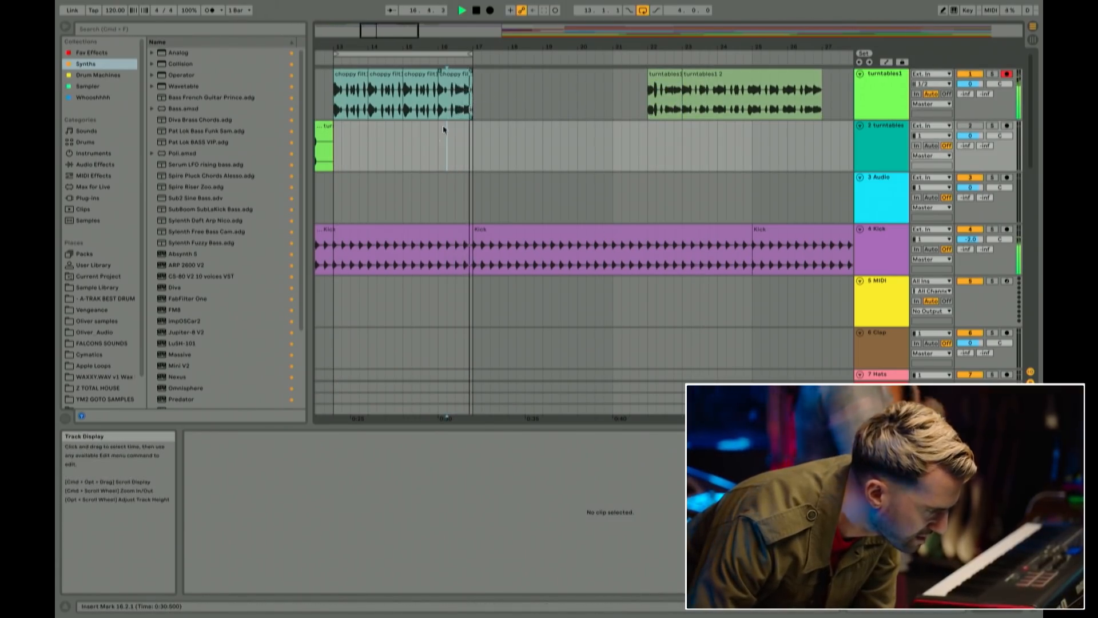
left_click(333, 108)
key("space")
key("space")
left_click_drag(359, 47, 365, 68)
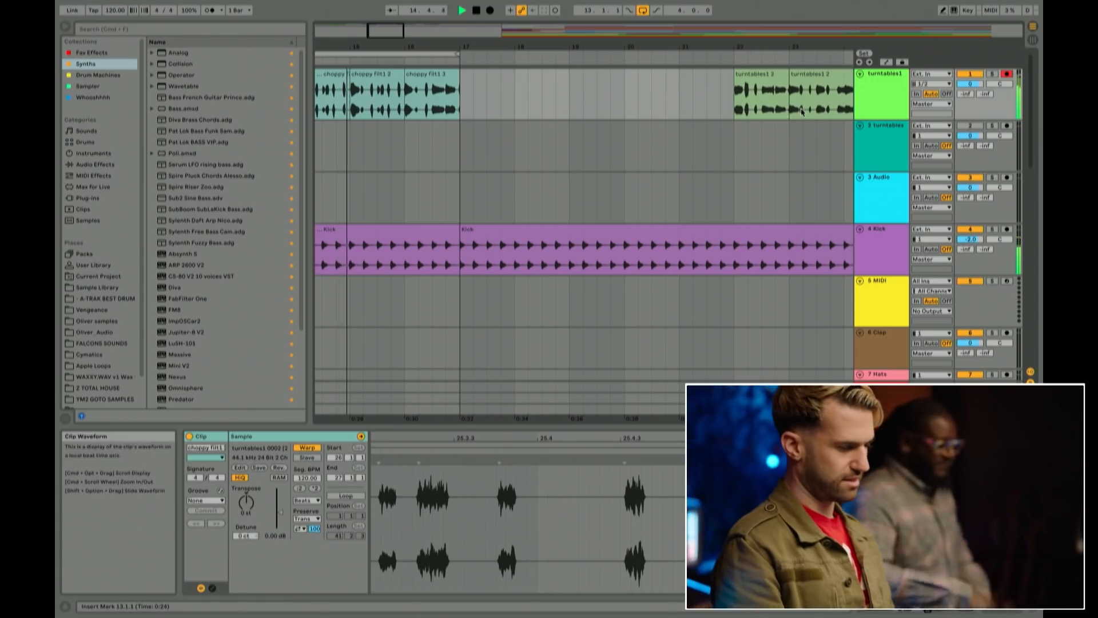
Step: Play the turntables1 takes from 22.1.1 and select the one-bar clip at bar 22
left_click(735, 114)
scroll(735, 114, "right", 3)
key("space")
key("space")
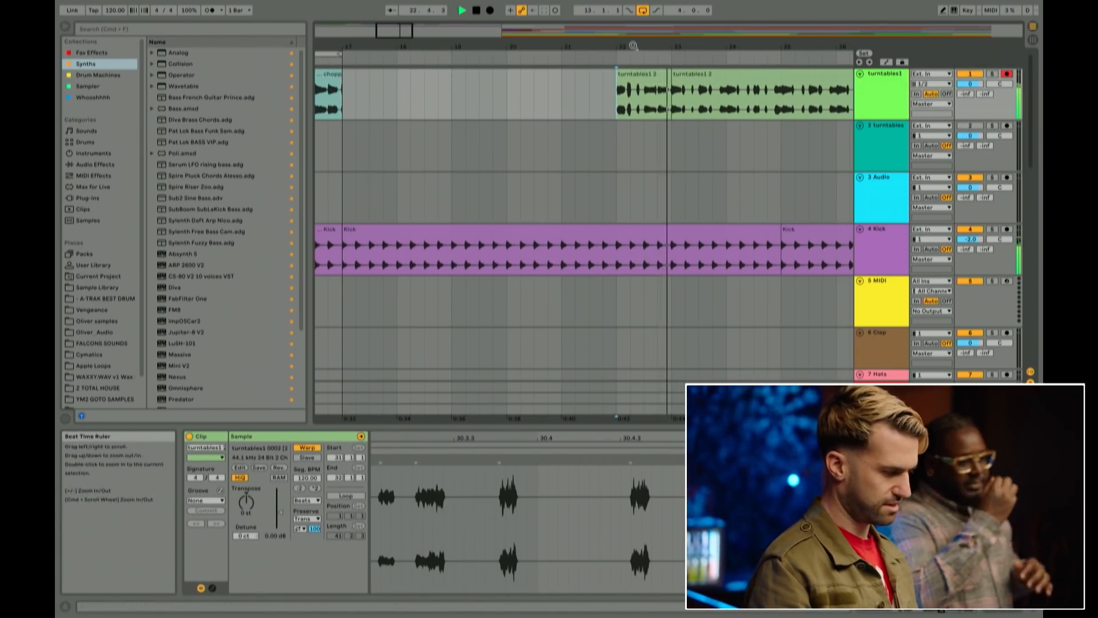
scroll(594, 102, "right", 2)
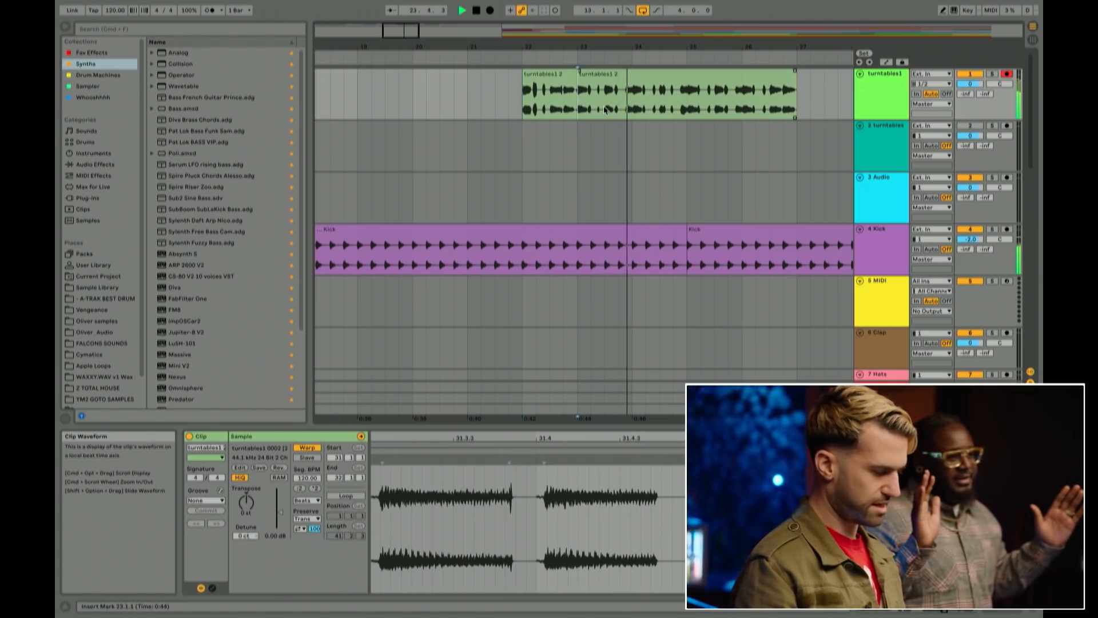
scroll(578, 102, "right", 2)
left_click(462, 87)
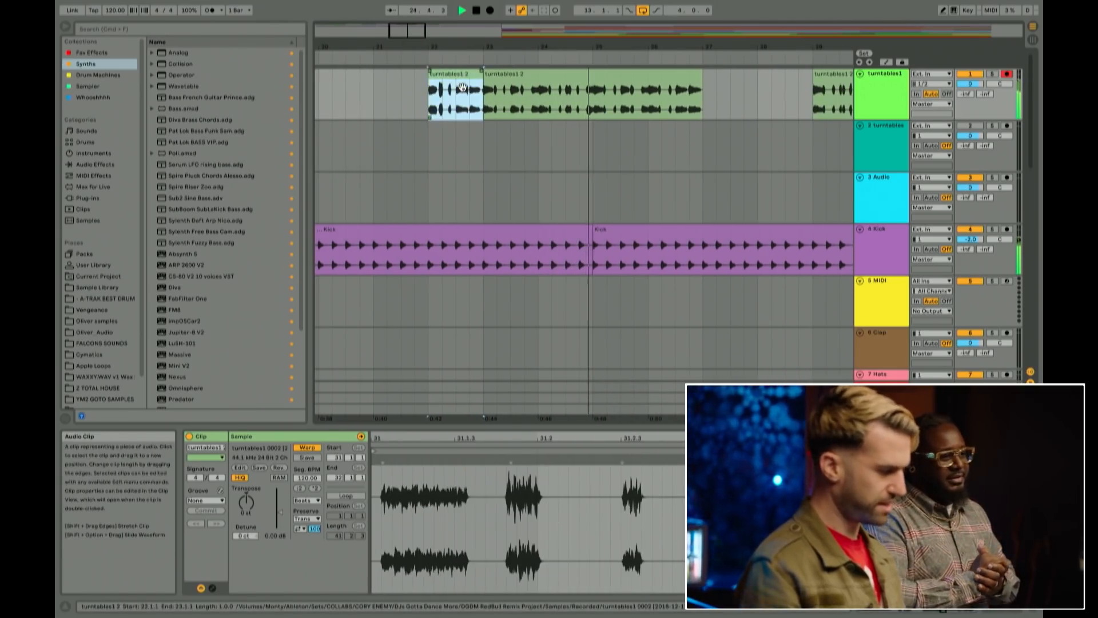
Step: Delete the one-bar turntables1 clip at bar 22 and play the remaining take from 23.1.1
key("Delete")
left_click(481, 106)
key("space")
key("space")
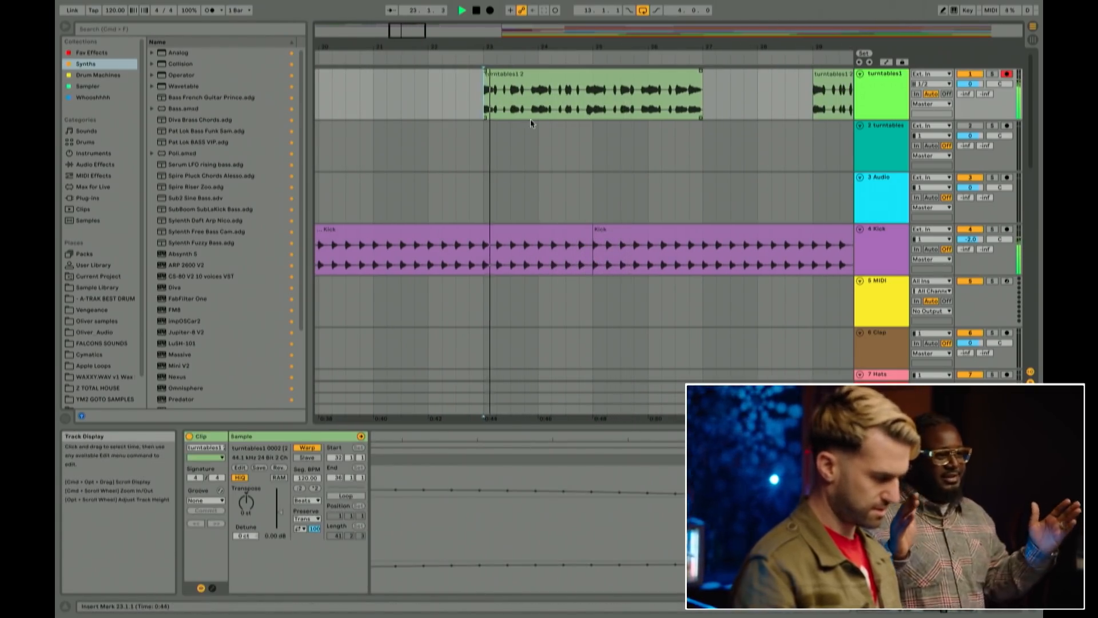
scroll(574, 151, "right", 2)
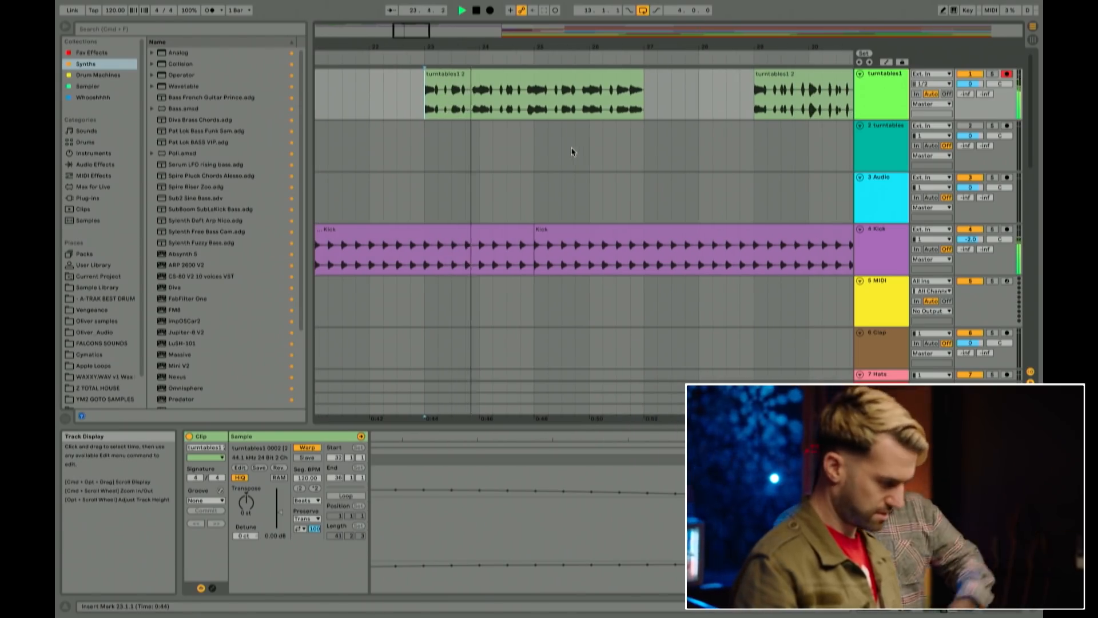
Step: Recolor the four-bar turntables1 clip at bar 23 dark green
left_click(520, 92)
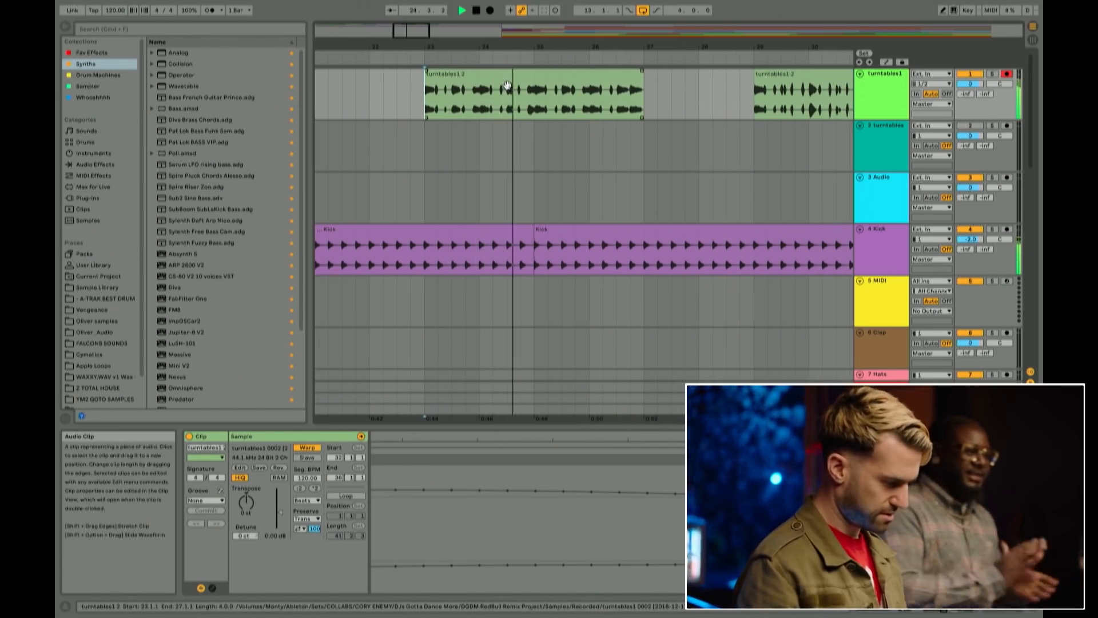
right_click(538, 77)
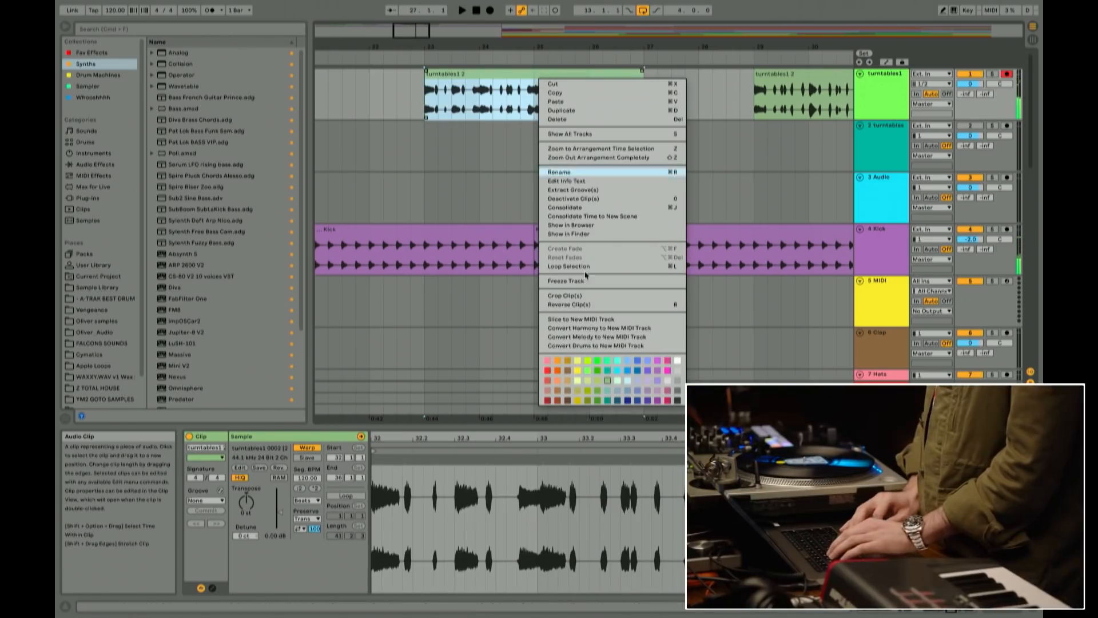
left_click(597, 403)
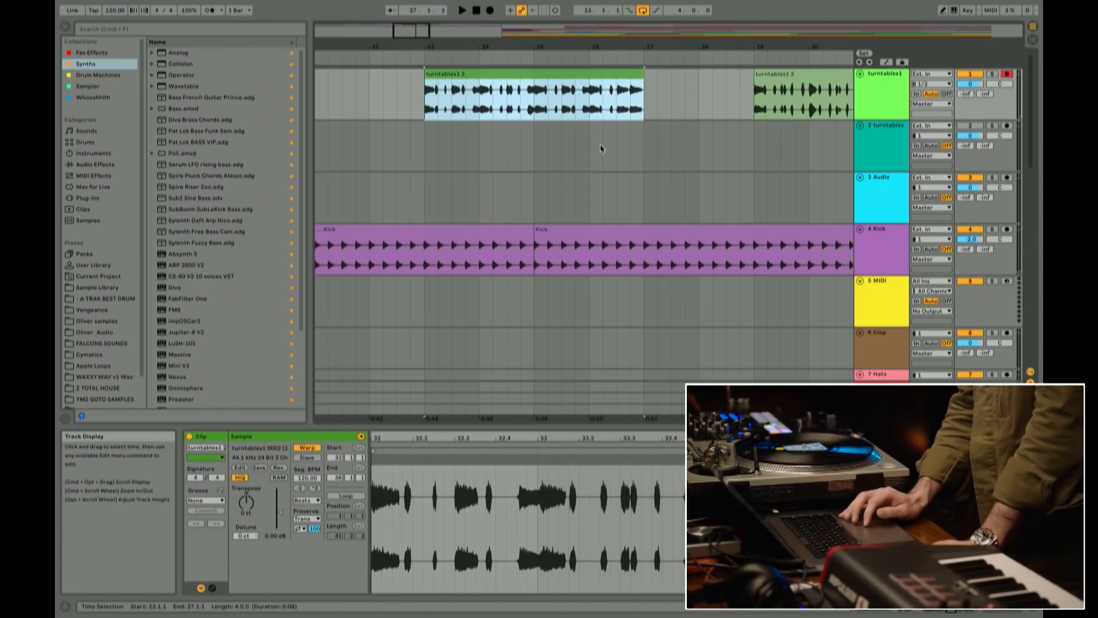
Step: Play the four-bar turntables1 clip at bar 29 and split it at 32.1.1
left_click(719, 77)
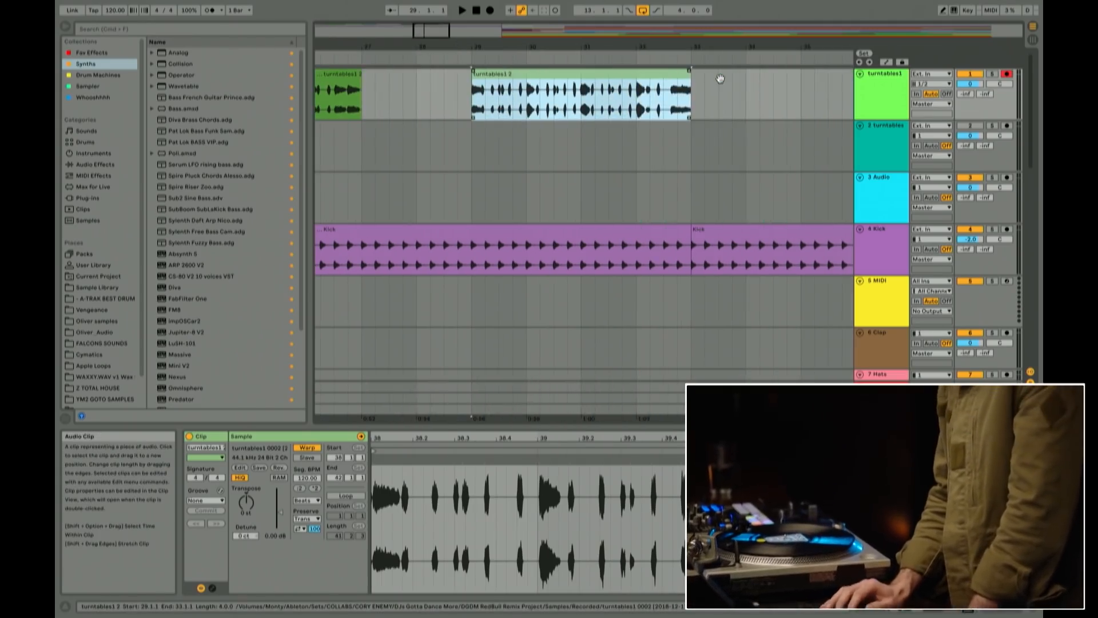
left_click_drag(724, 47, 730, 135)
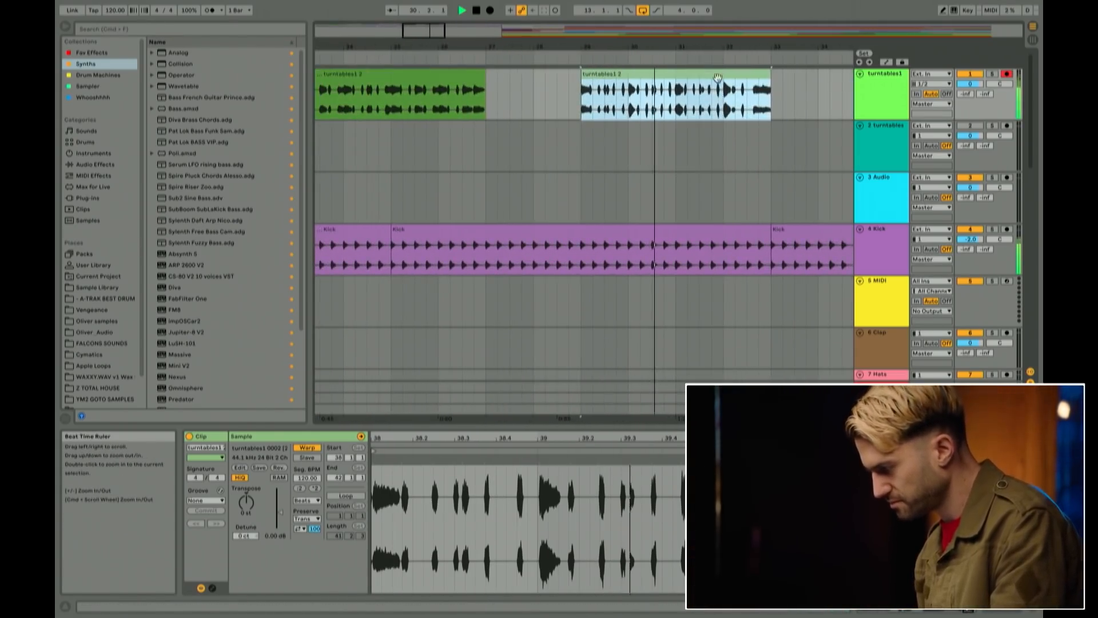
left_click(724, 109)
key("super+e")
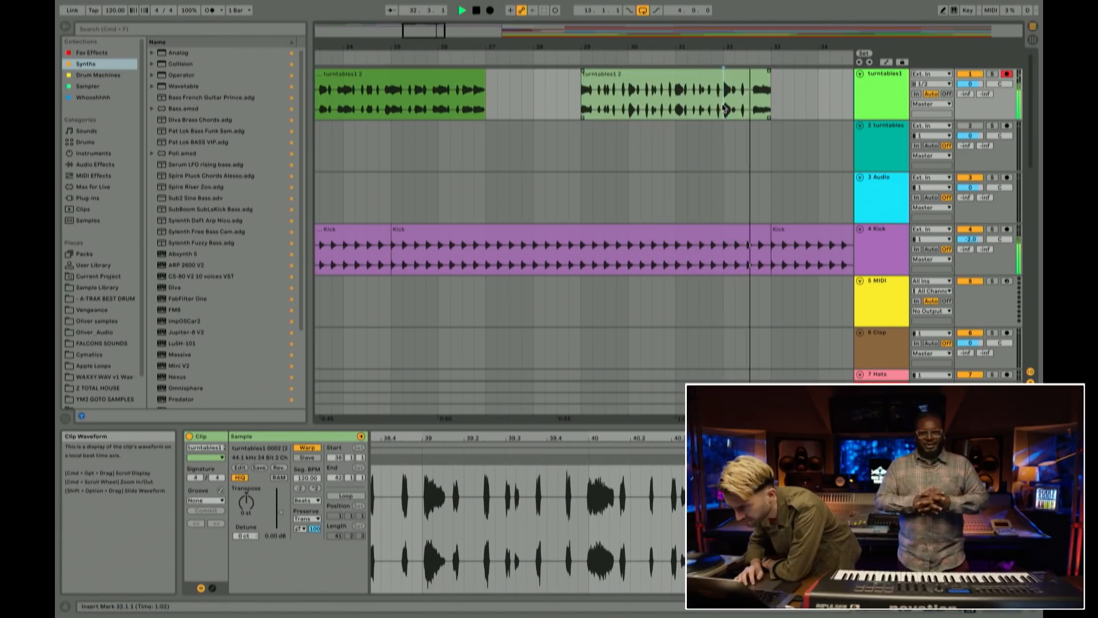
key("space")
Step: Delete the three-bar section starting at bar 29 and move the remaining one-bar clip to bar 18
left_click(692, 74)
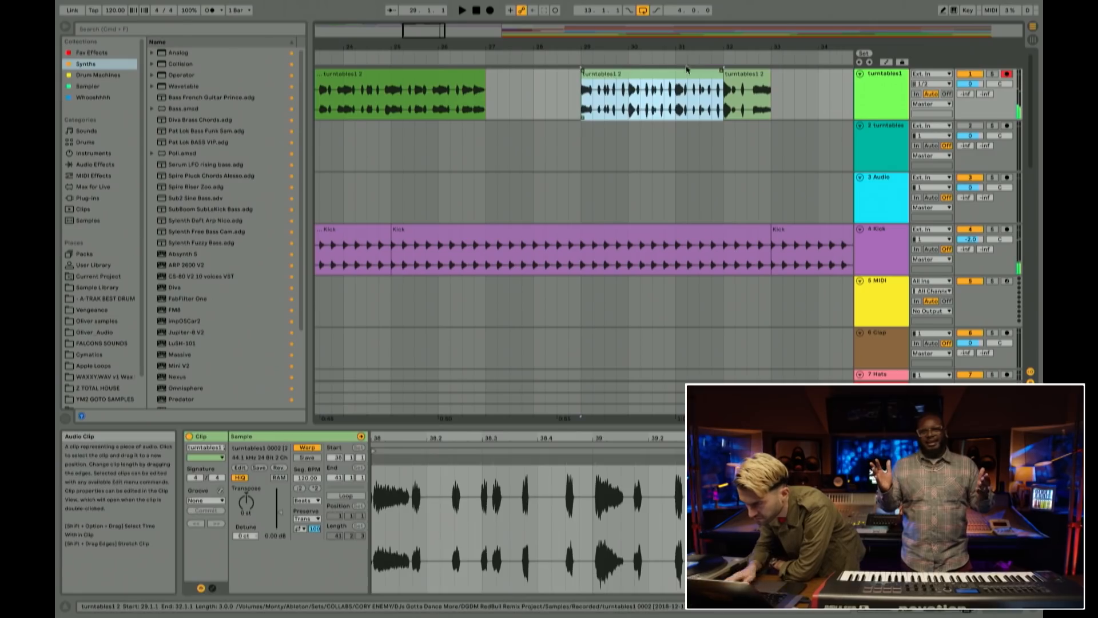
key("Delete")
left_click_drag(699, 44, 452, 105)
left_click_drag(423, 45, 416, 68)
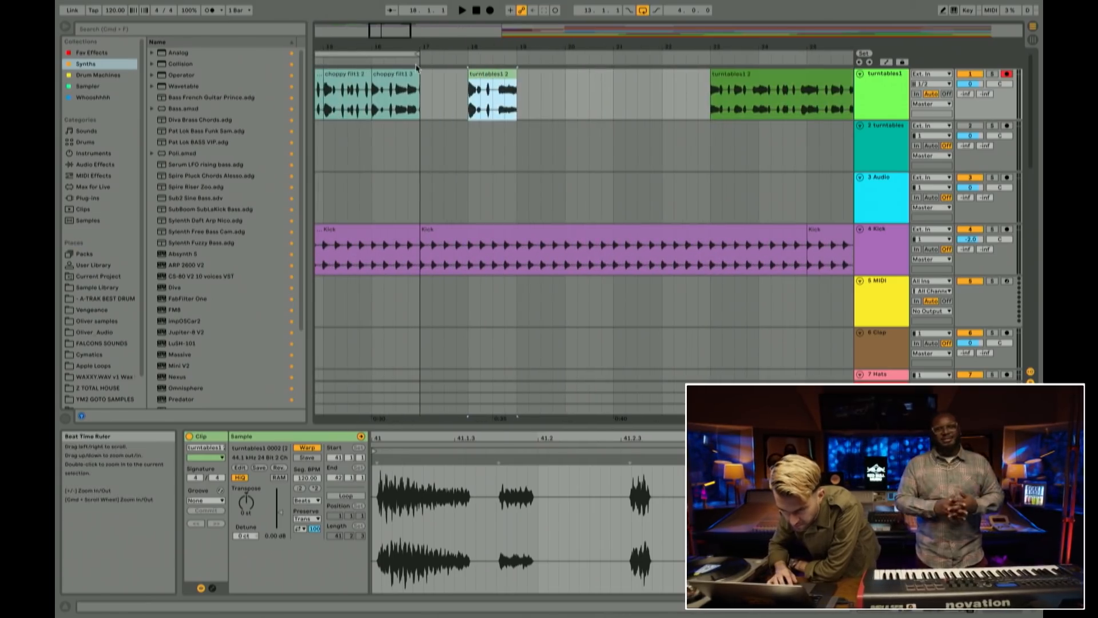
Step: Rename the one-bar turntables1 clip at bar 18 as "turnaround"
left_click(207, 447)
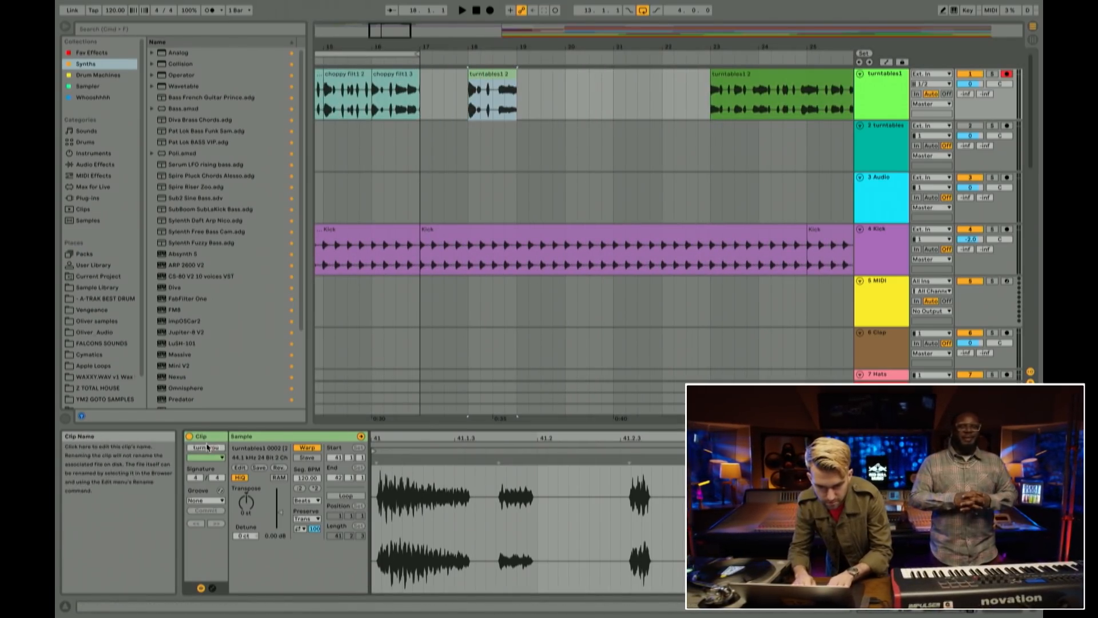
left_click(427, 122)
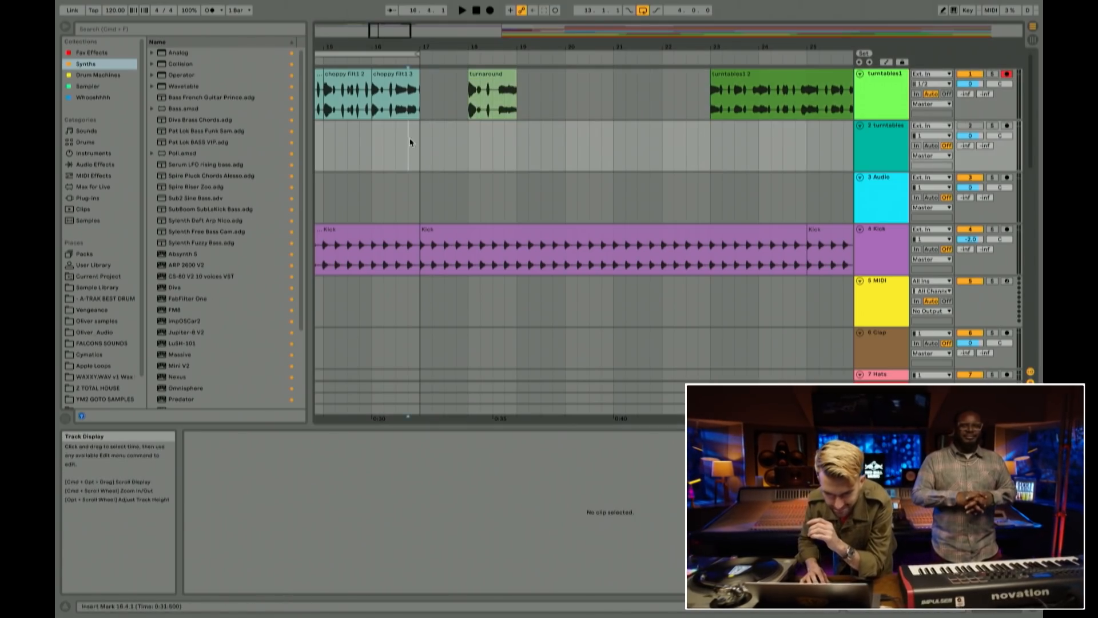
Step: Recolor the turnaround clip teal to match the choppy filt1 clips
right_click(390, 75)
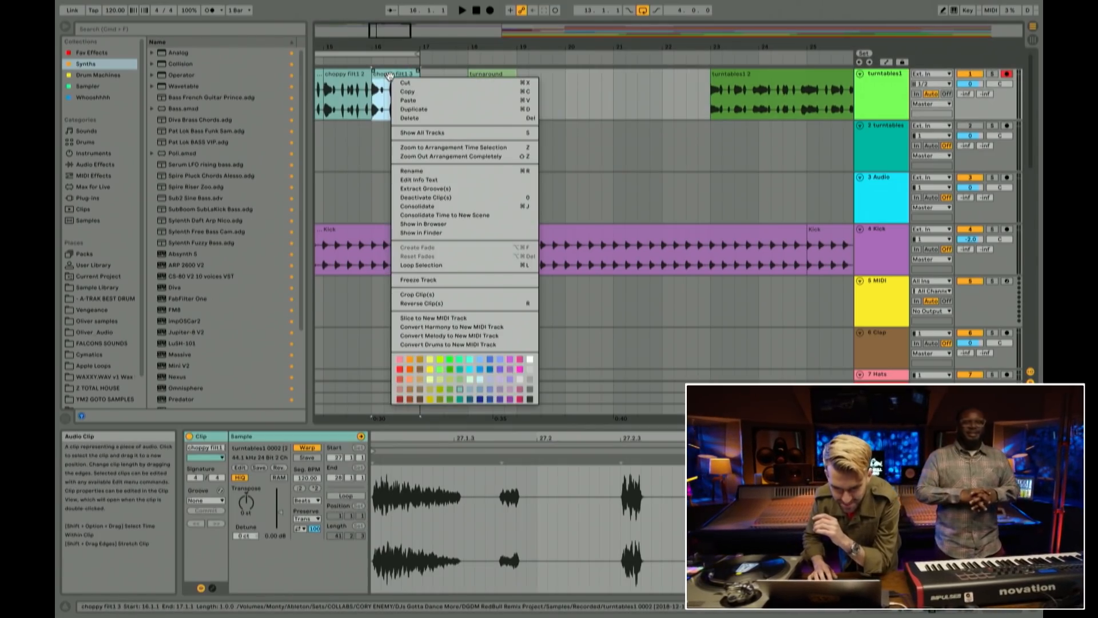
left_click(375, 139)
right_click(490, 77)
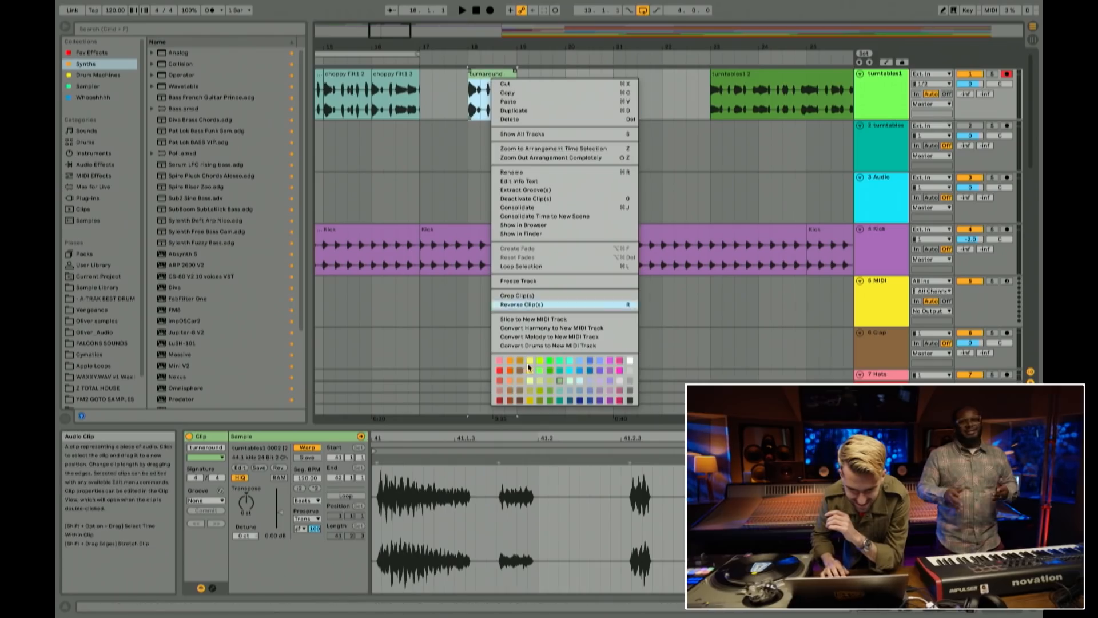
left_click(560, 401)
left_click(421, 155)
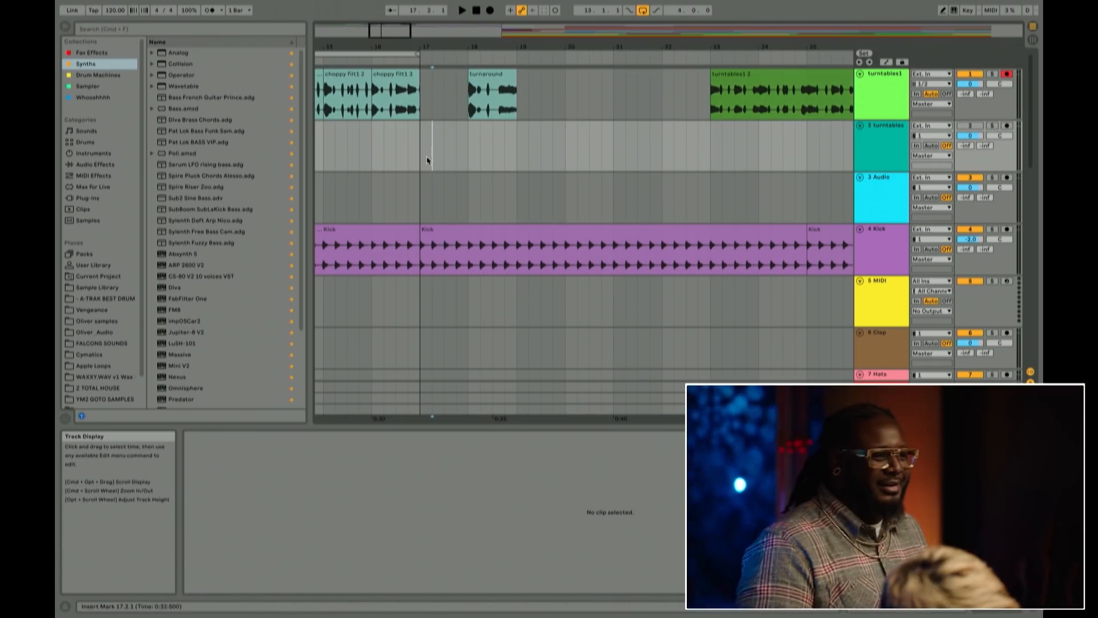
left_click(421, 157)
Step: Move the dark green four-bar turntables1 clip from bar 23 to 21.1.1
left_click_drag(457, 46, 457, 43)
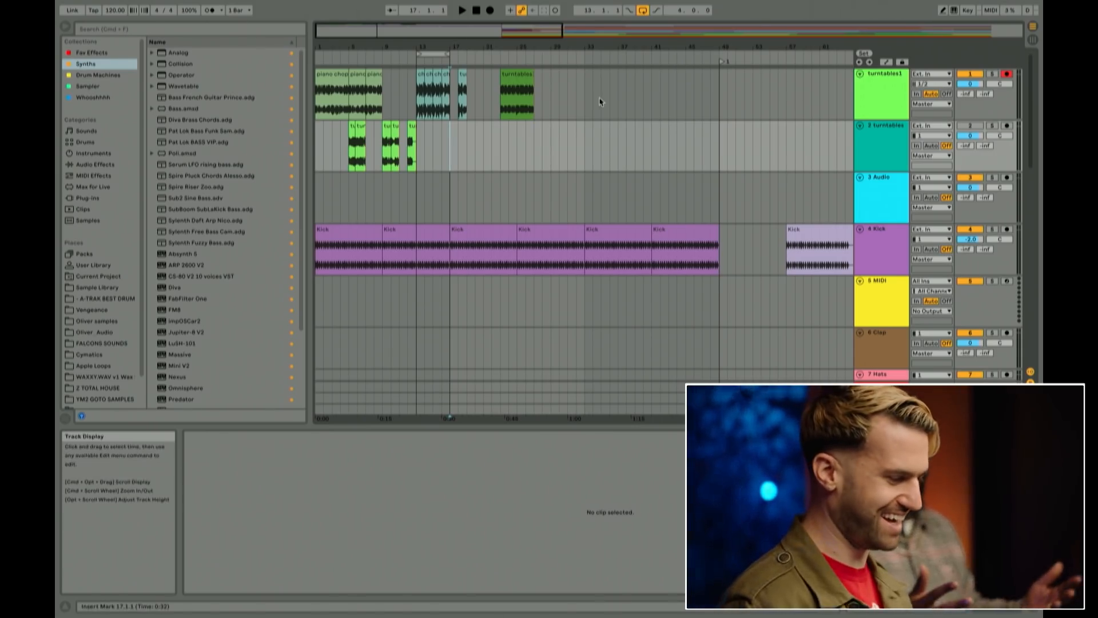
left_click(518, 89)
left_click_drag(517, 88, 500, 89)
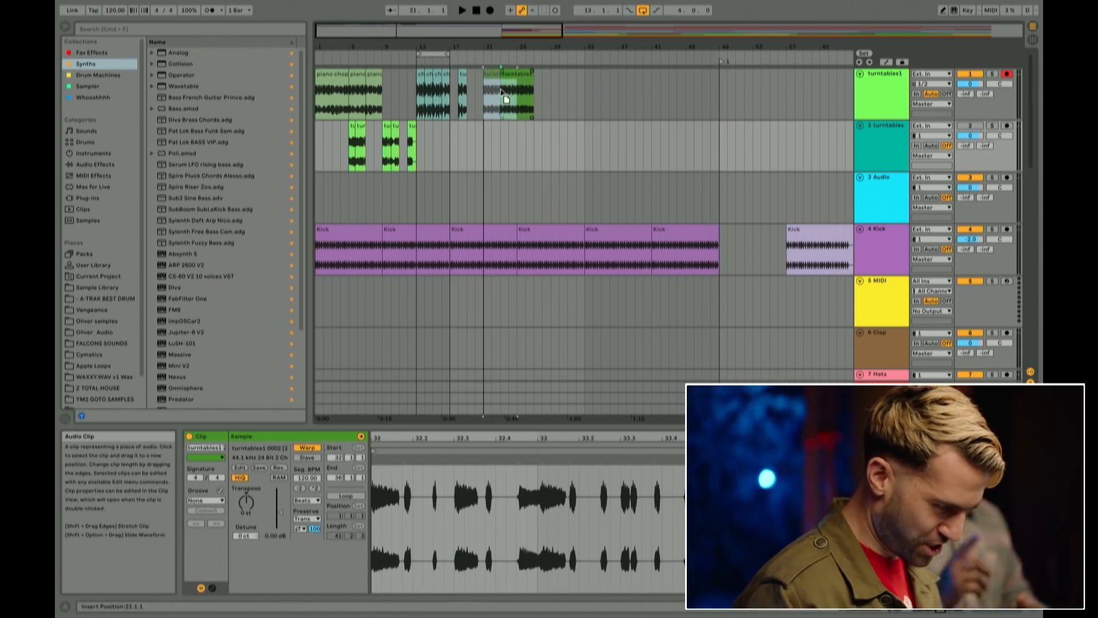
Step: Mute the turntables1 track, unmute the 2 turntables track, and play from 5.1.1 and 9.1.1
left_click(341, 153)
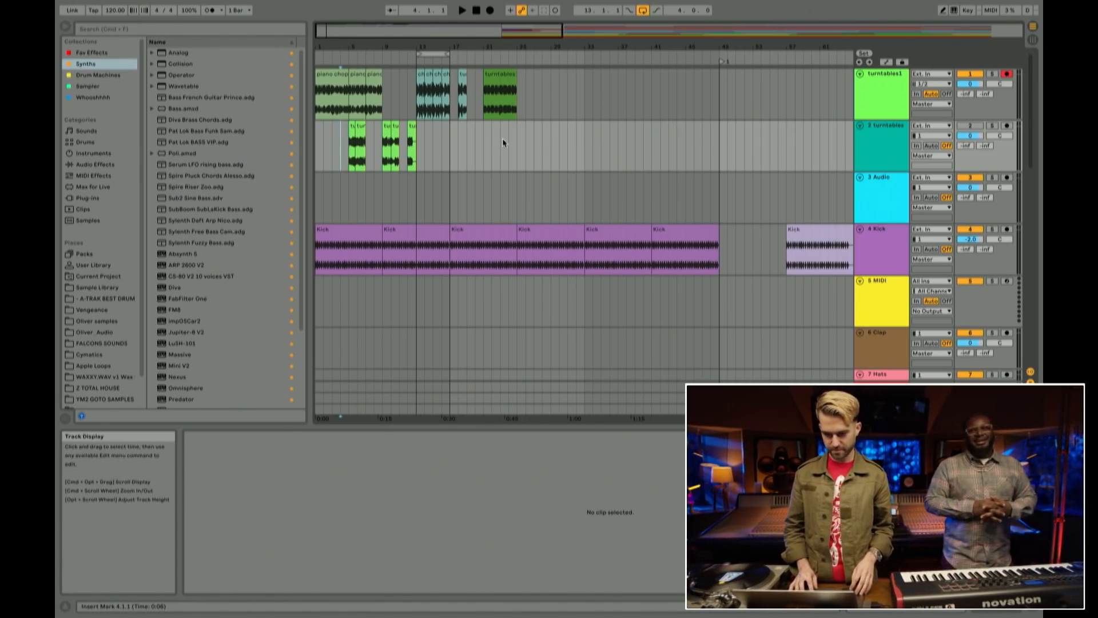
left_click(350, 156)
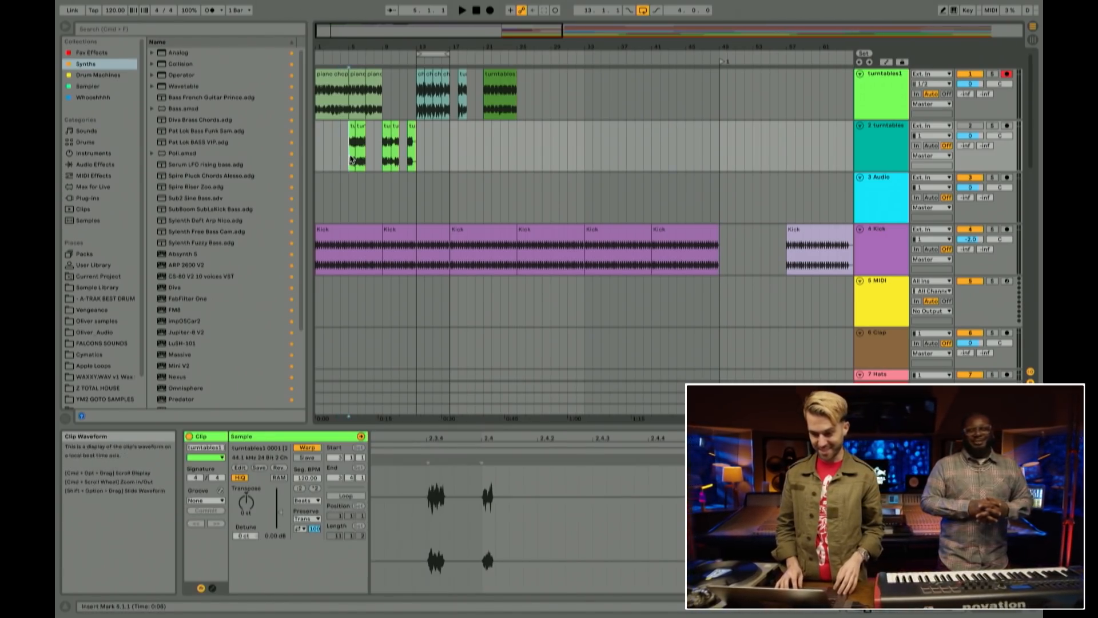
left_click_drag(347, 46, 348, 46)
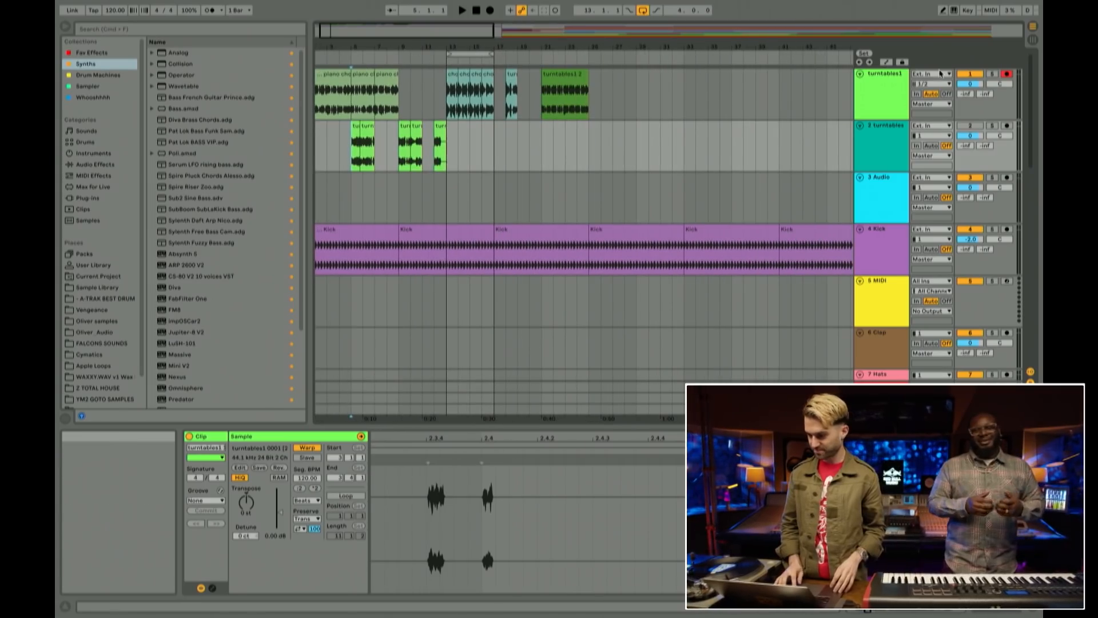
left_click(967, 126)
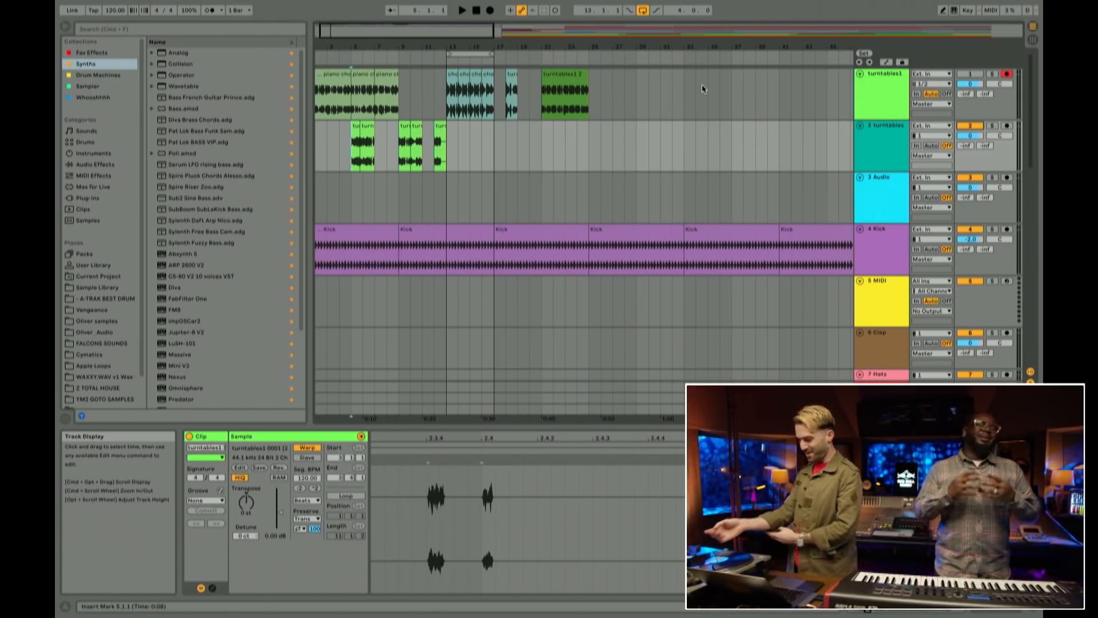
key("space")
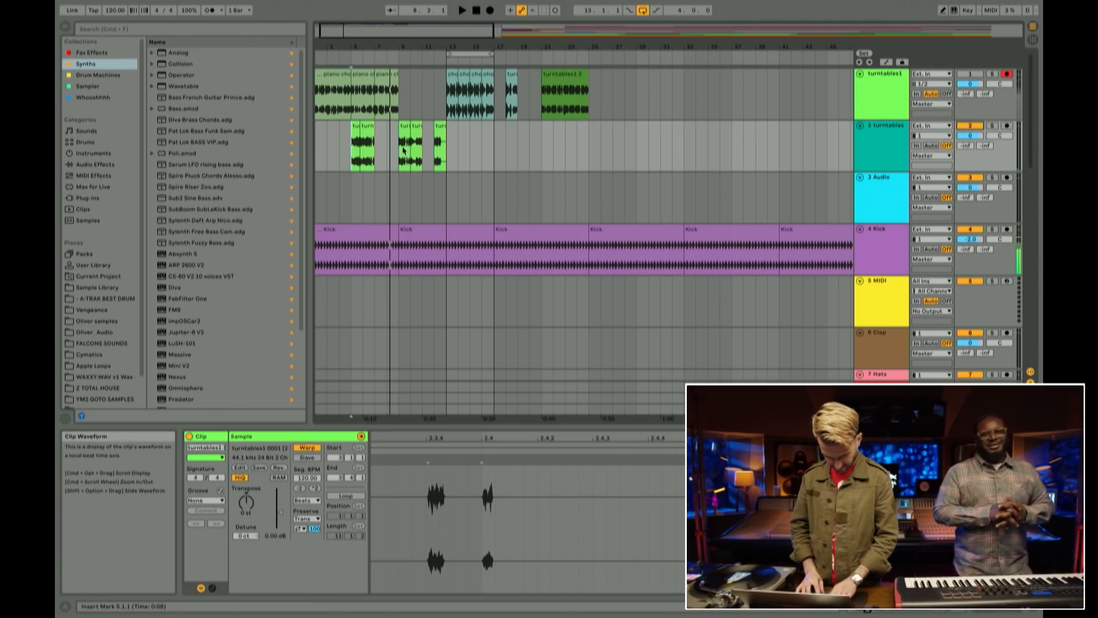
left_click(412, 160)
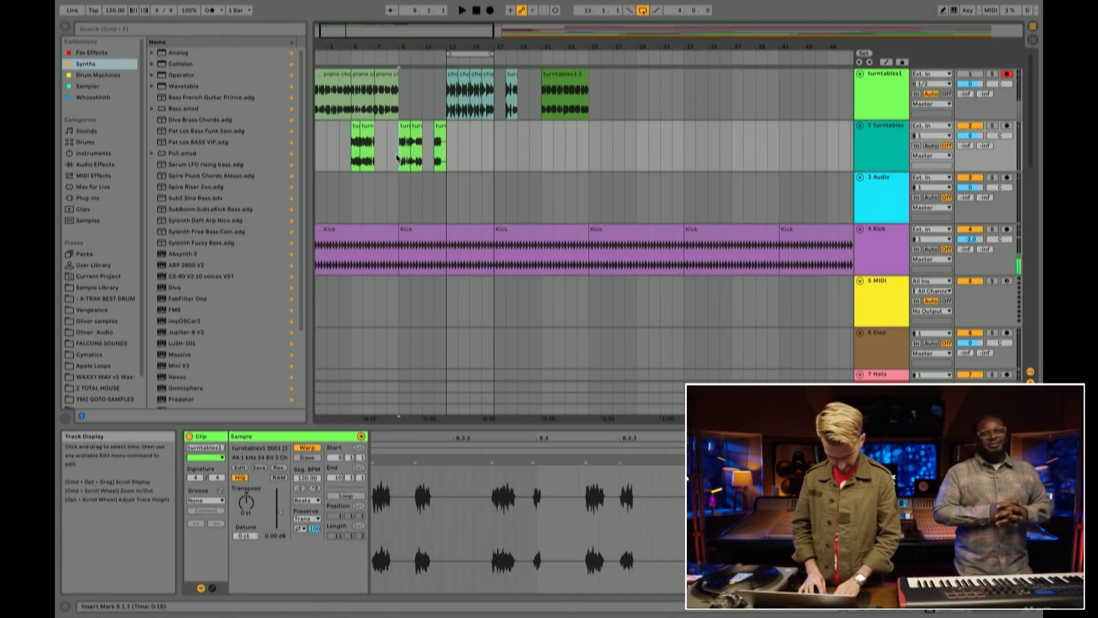
left_click(440, 137)
key("space")
Step: Move the five clips from the second turntables track onto turntables1, starting at bar 29, and place the insert marker at 1.1.1
left_click(349, 153)
left_click_drag(453, 149, 642, 77)
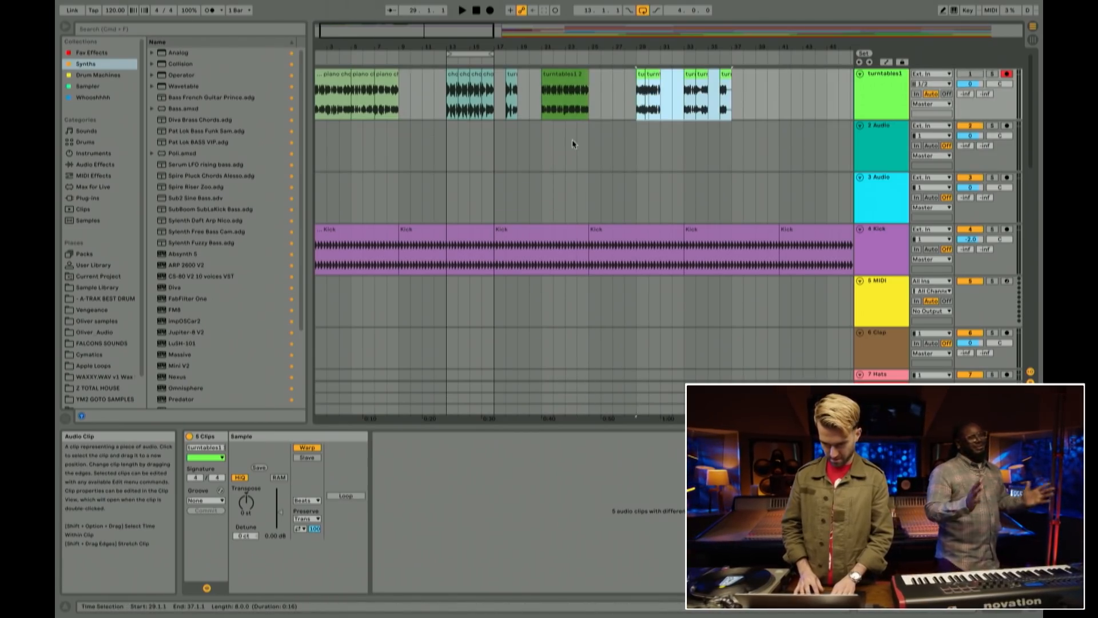
scroll(572, 143, "left", 2)
left_click(321, 156)
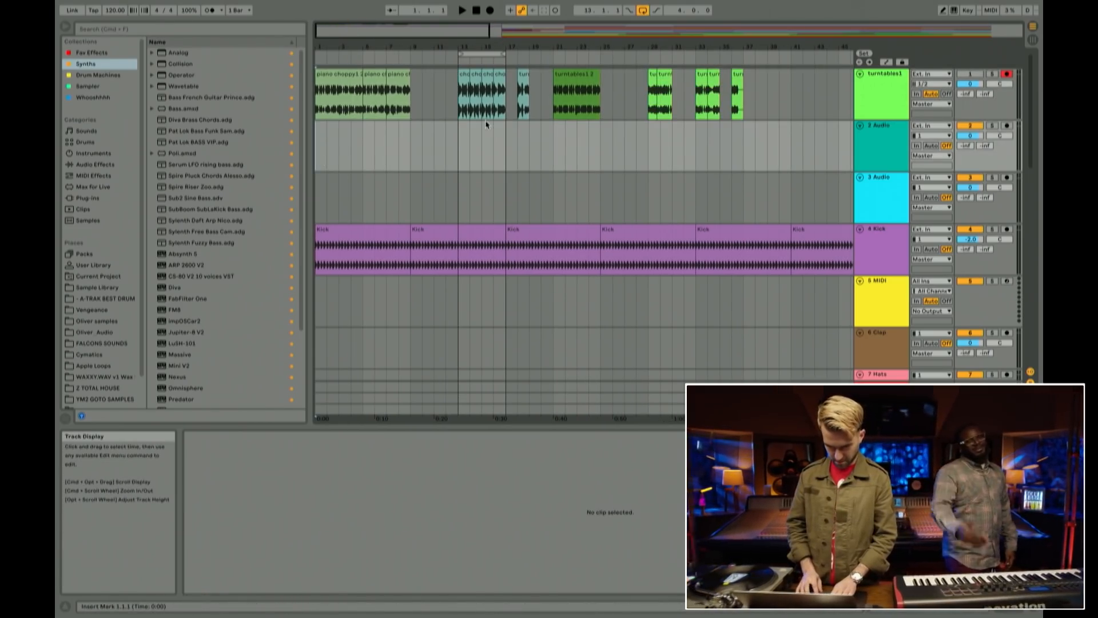
Step: Set the 2 Audio track's input channel to 1/2 and monitoring to Auto, and arm it for recording
left_click(888, 133)
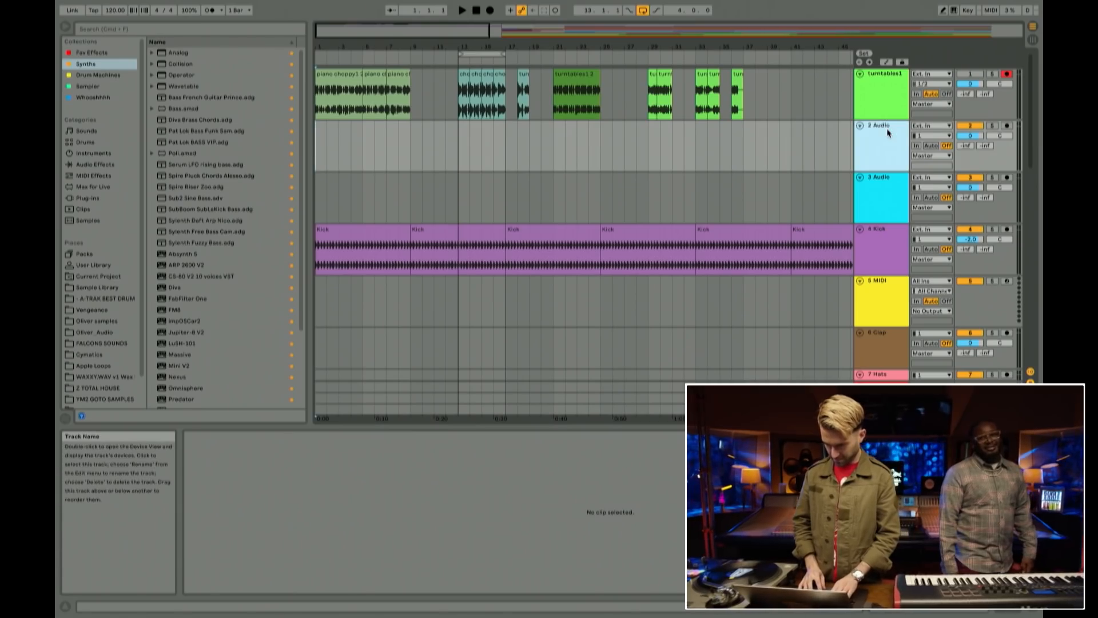
left_click(933, 135)
left_click(936, 145)
left_click(932, 146)
left_click(1006, 126)
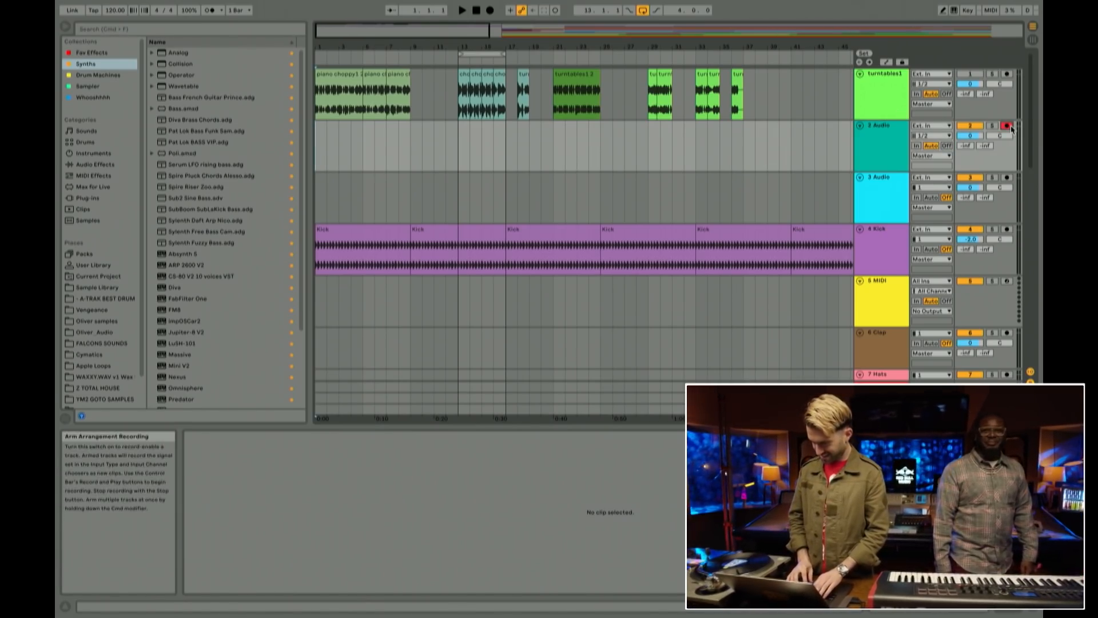
Step: Play the arrangement with turntables1 unmuted, starting from 1.1.1 and again from 13.1.1
key("space")
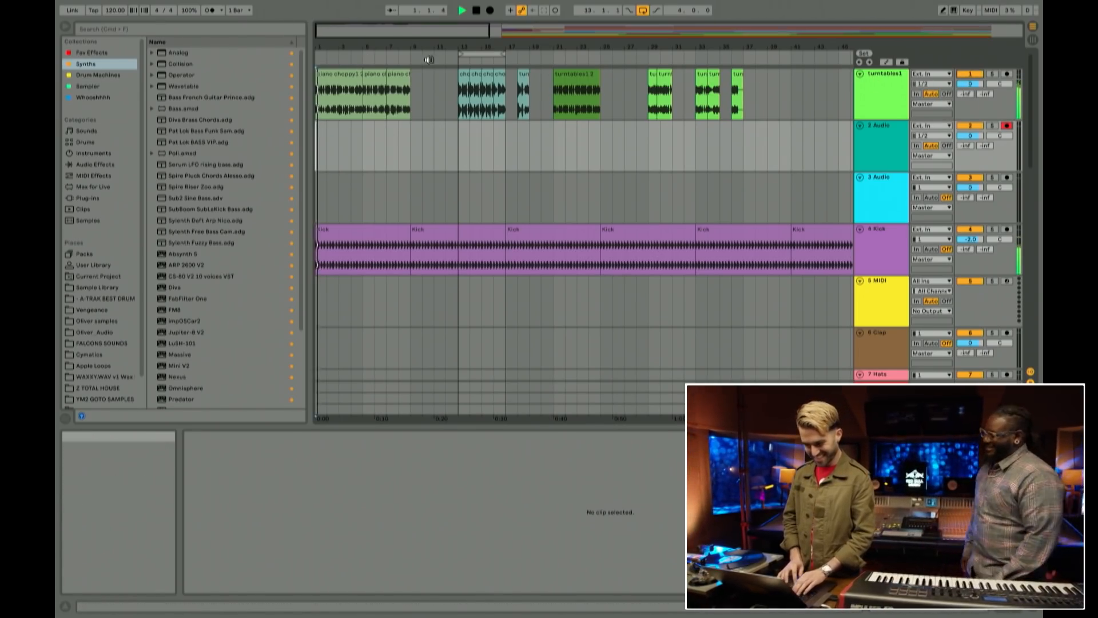
left_click_drag(342, 49, 341, 49)
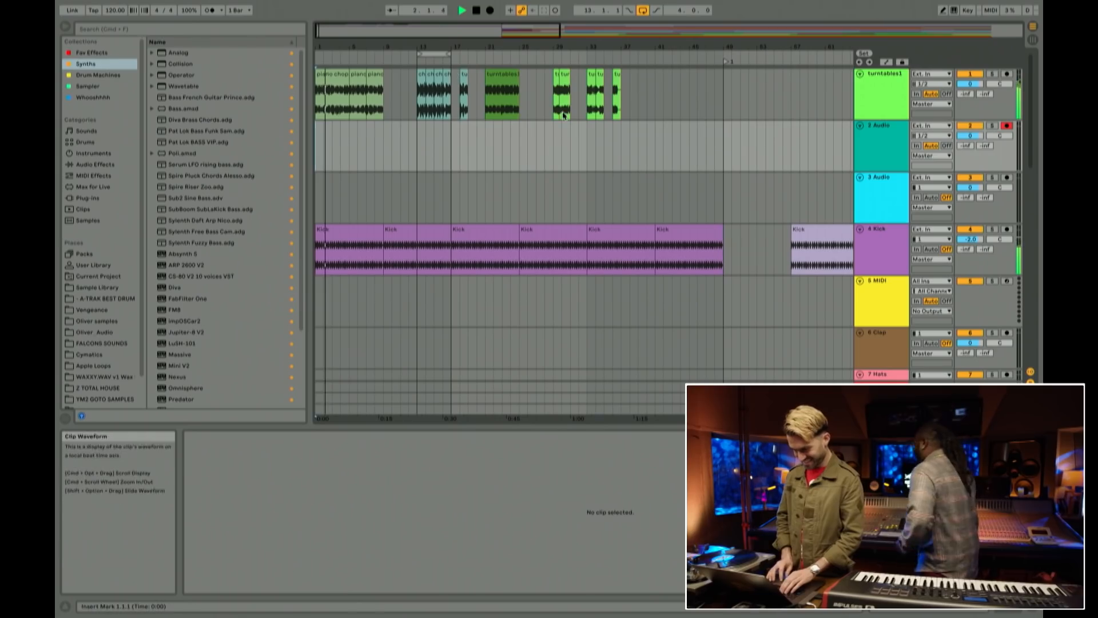
left_click(419, 145)
key("space")
key("space")
mouse_move(442, 48)
left_mouse_down()
mouse_move(441, 68)
mouse_move(415, 61)
mouse_move(436, 45)
left_mouse_up()
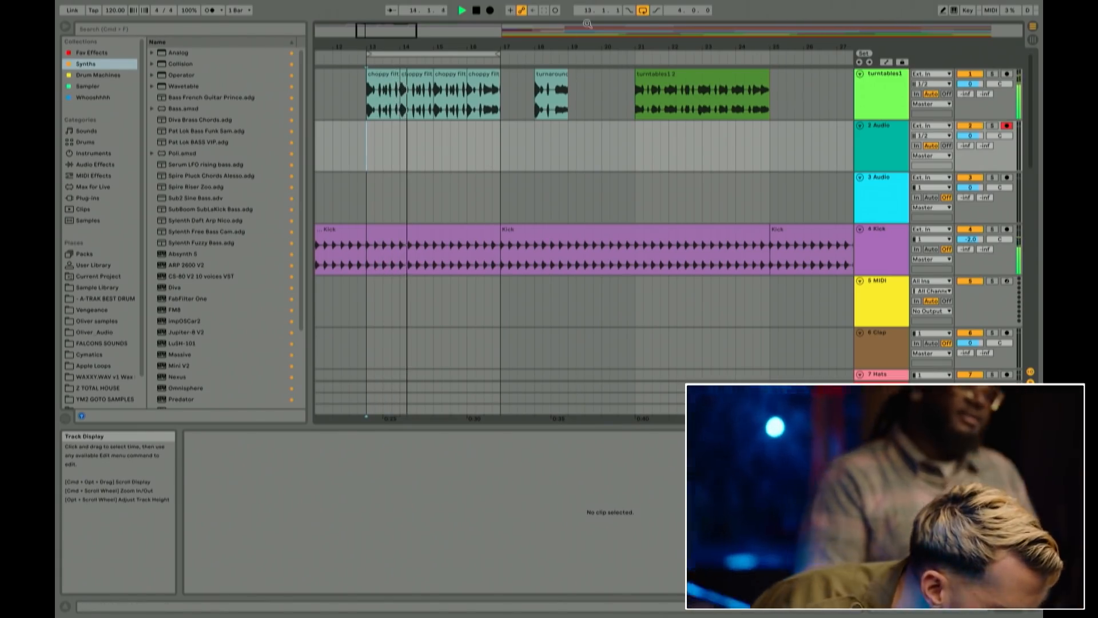
Step: Examine the end of the choppy filt1 3 clip up close and play it from 16.3.1
left_click(484, 148)
left_click_drag(533, 52, 413, 103)
left_click(413, 103)
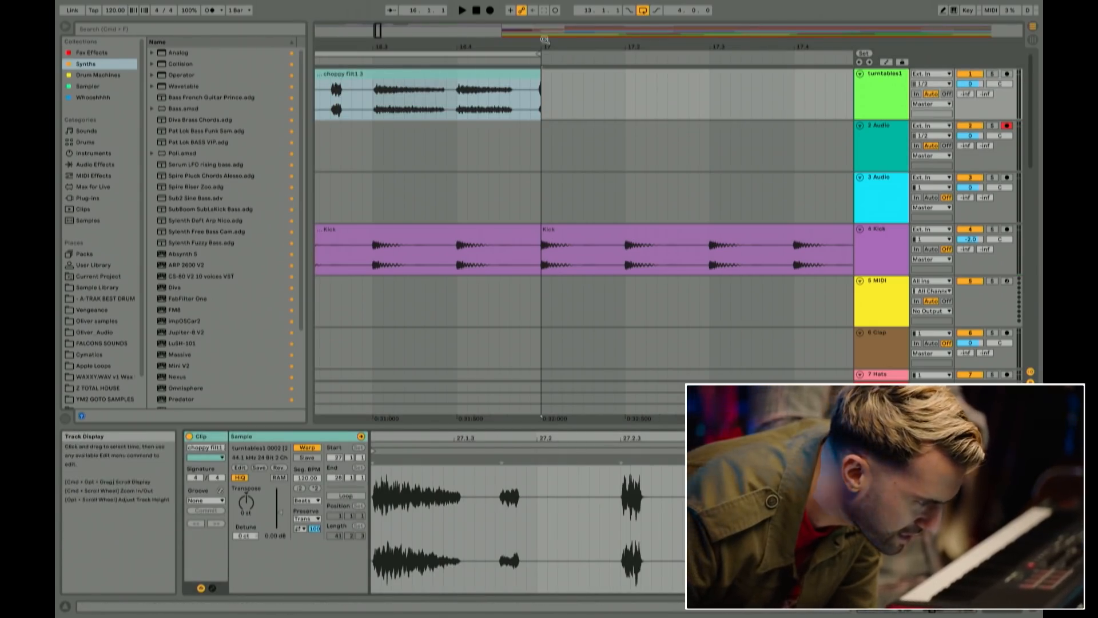
left_click(366, 113)
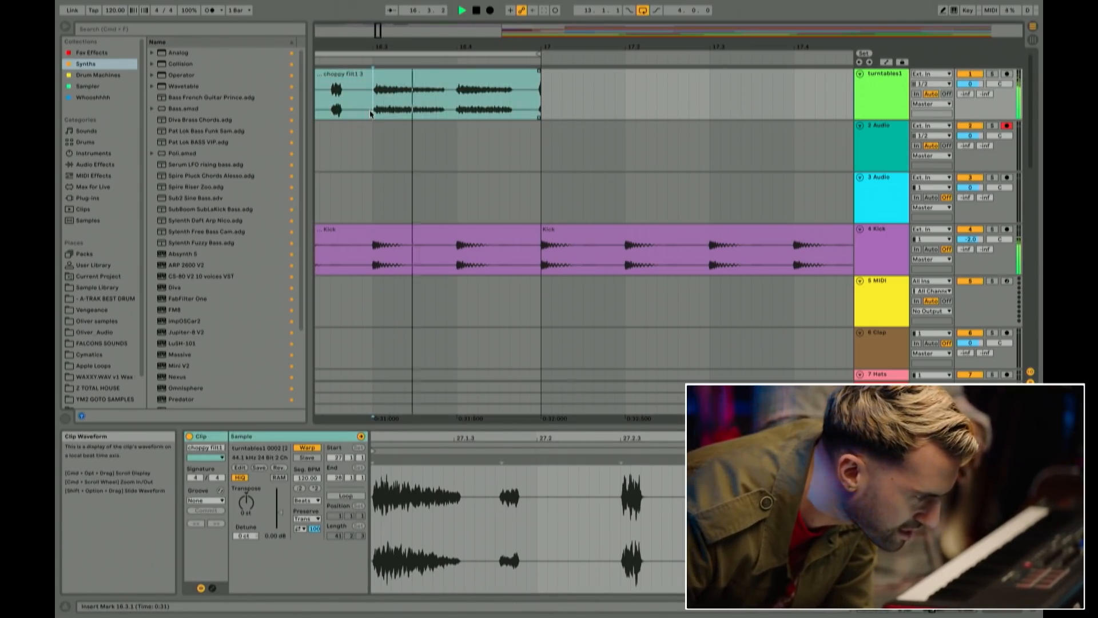
Step: Try trimming the end of the choppy filt1 3 clip to just before bar 17, play from 16.3.1, and undo the trim
left_click_drag(539, 75, 529, 74)
left_click(373, 108)
key("space")
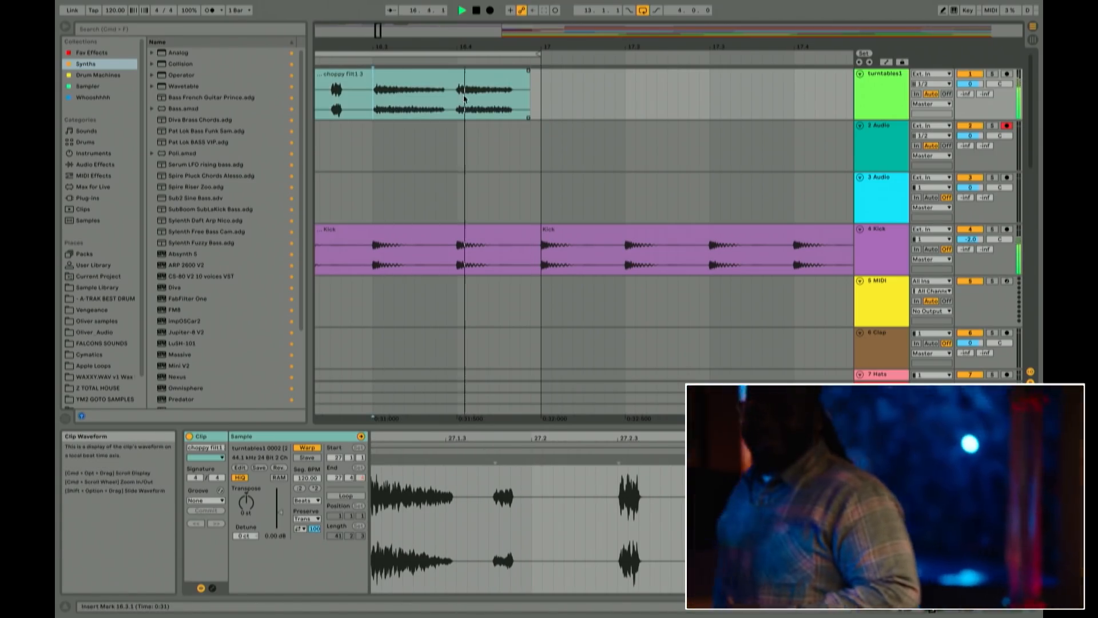
key("space")
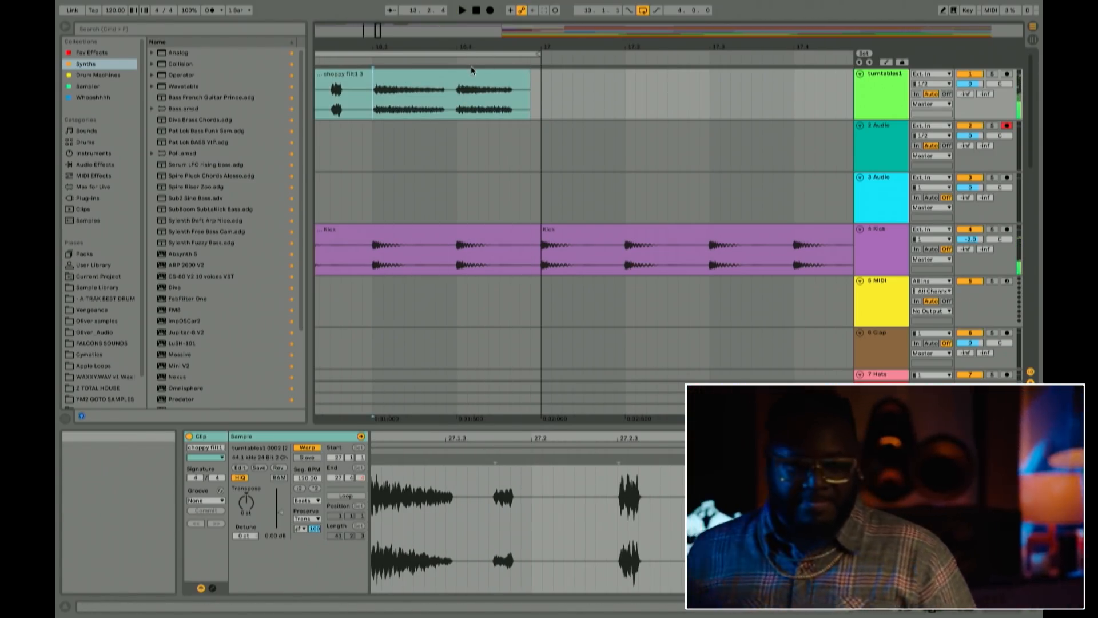
key("super+z")
double_click(458, 77)
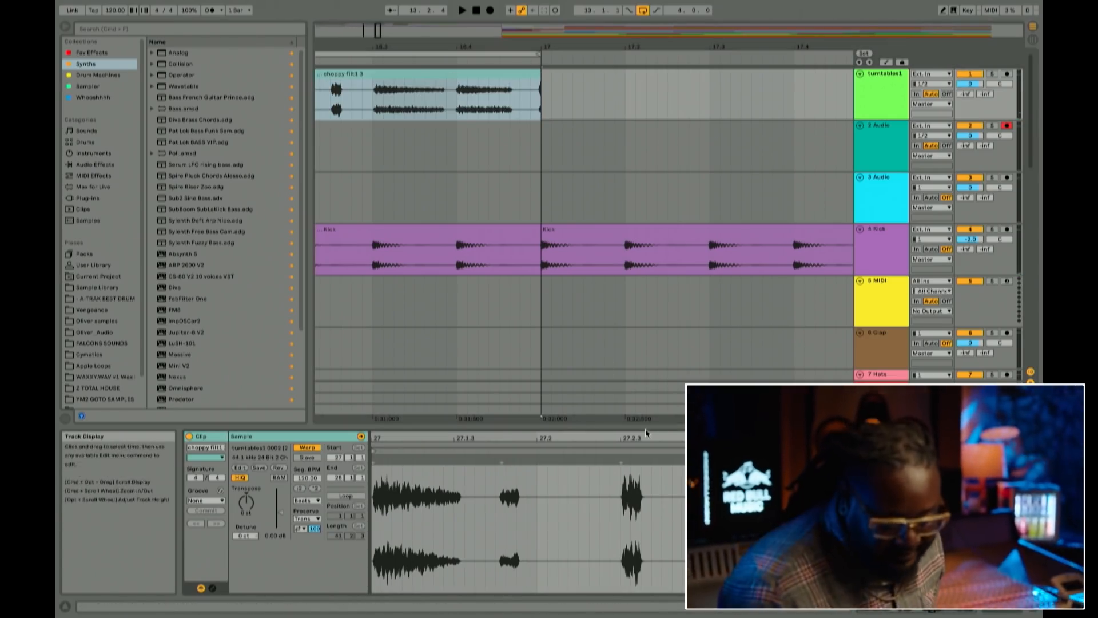
Step: Add warp markers at 27 and 27.3 in the choppy filt1 3 clip and nudge the marker near its end slightly outward
mouse_move(638, 437)
left_mouse_down()
mouse_move(638, 394)
mouse_move(638, 426)
mouse_move(638, 416)
left_mouse_up()
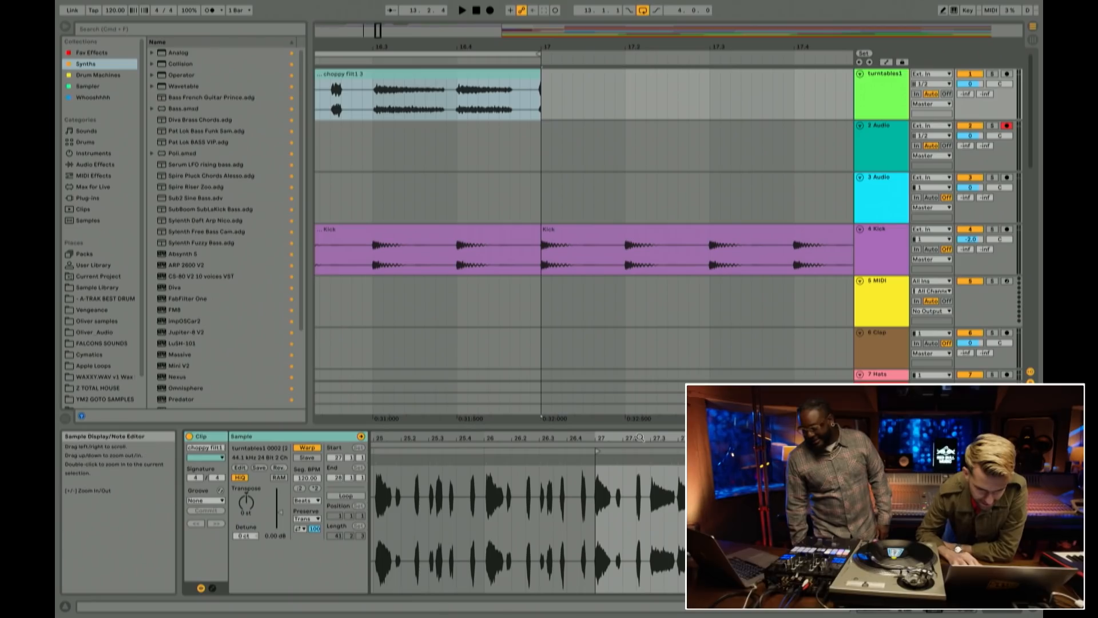
left_click(595, 458)
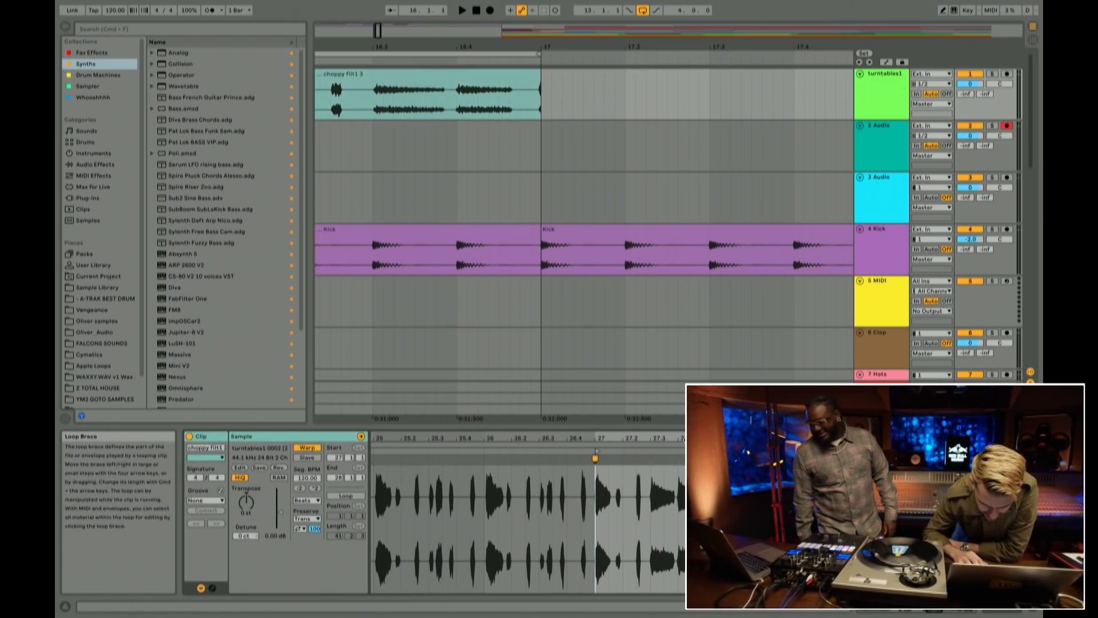
left_click(460, 75)
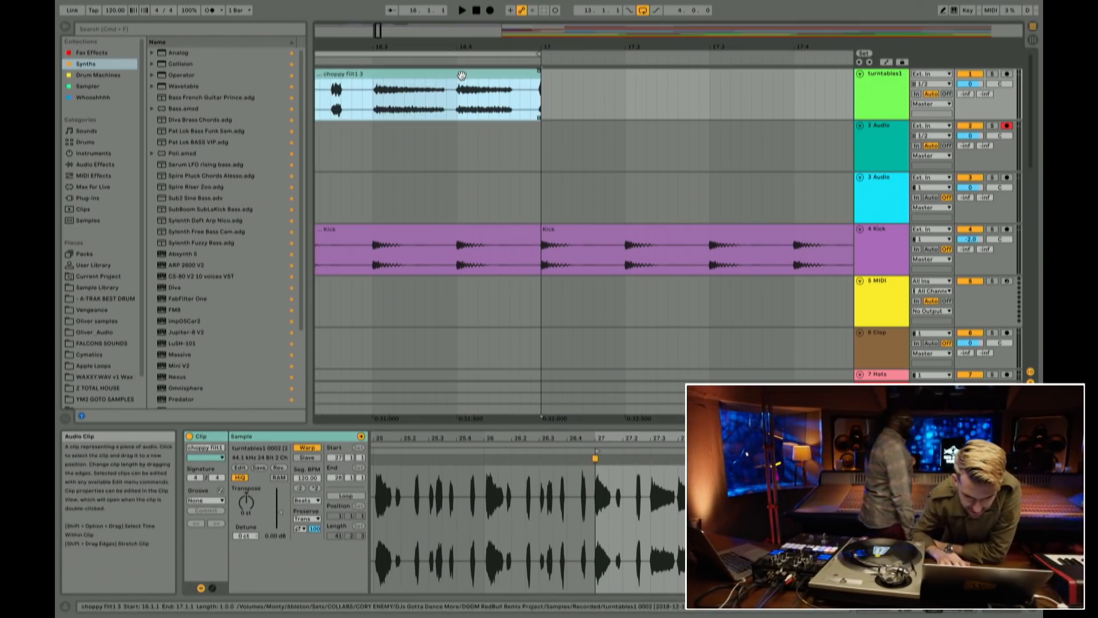
left_click_drag(689, 438, 689, 473)
left_click(492, 458)
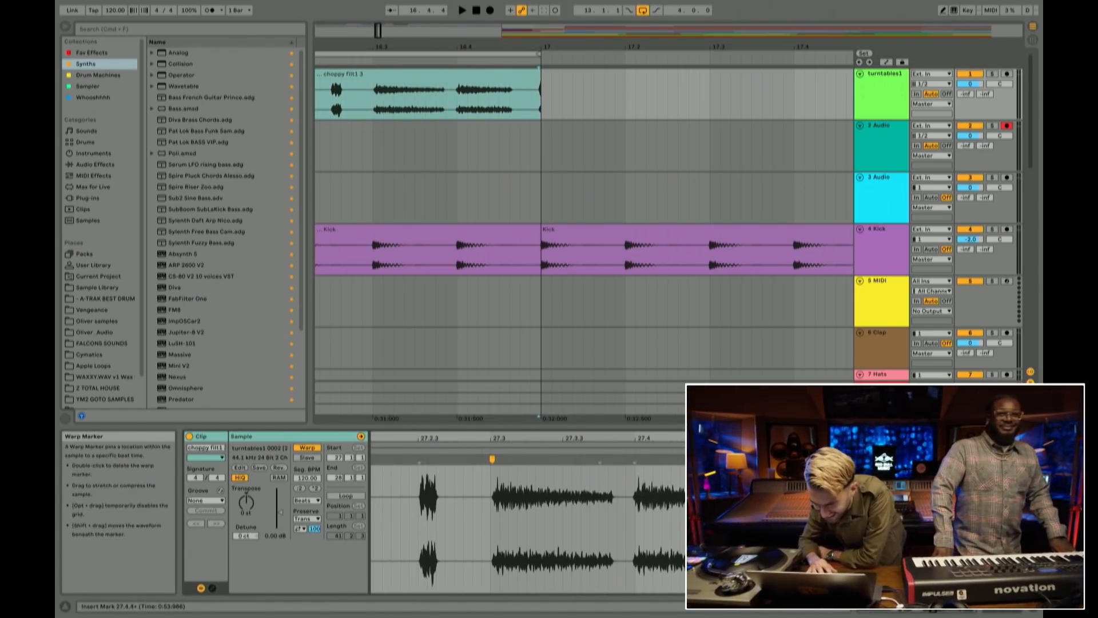
left_click_drag(774, 459, 778, 459)
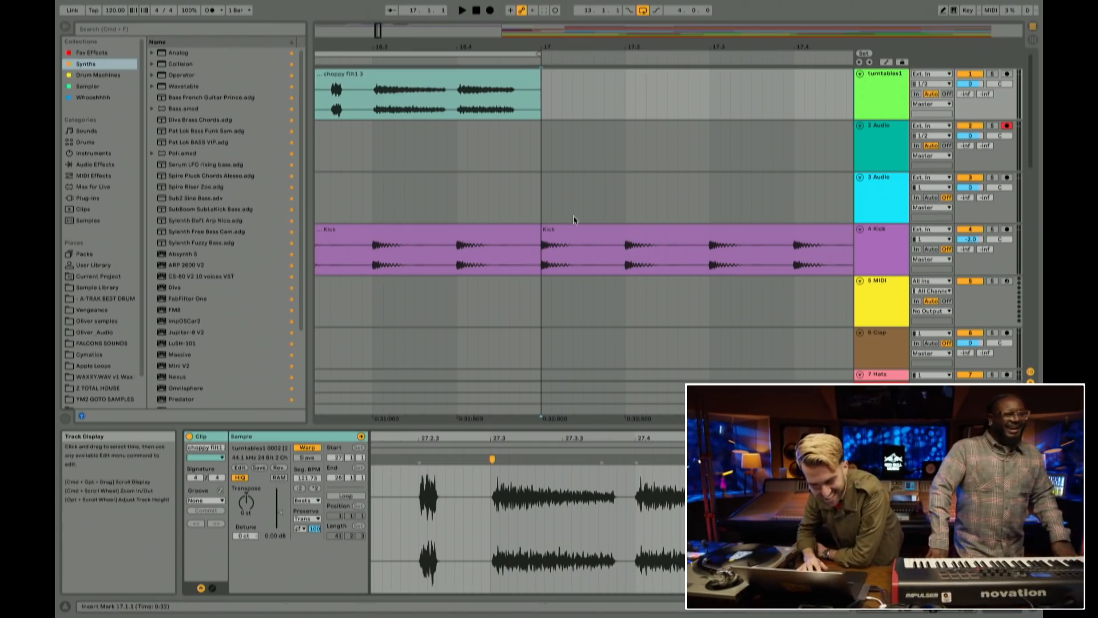
Step: Play the choppy filt1 3 clip from 16.3.1, then duplicate its 16.3.1 to 16.4.1 section over the beat that follows
left_click(376, 106)
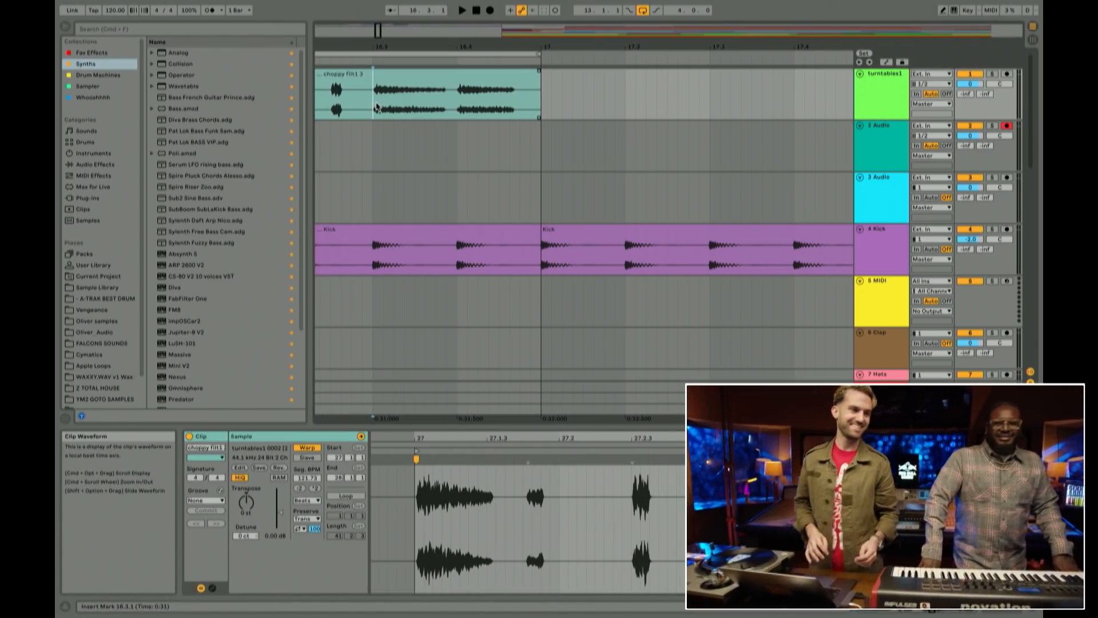
key("space")
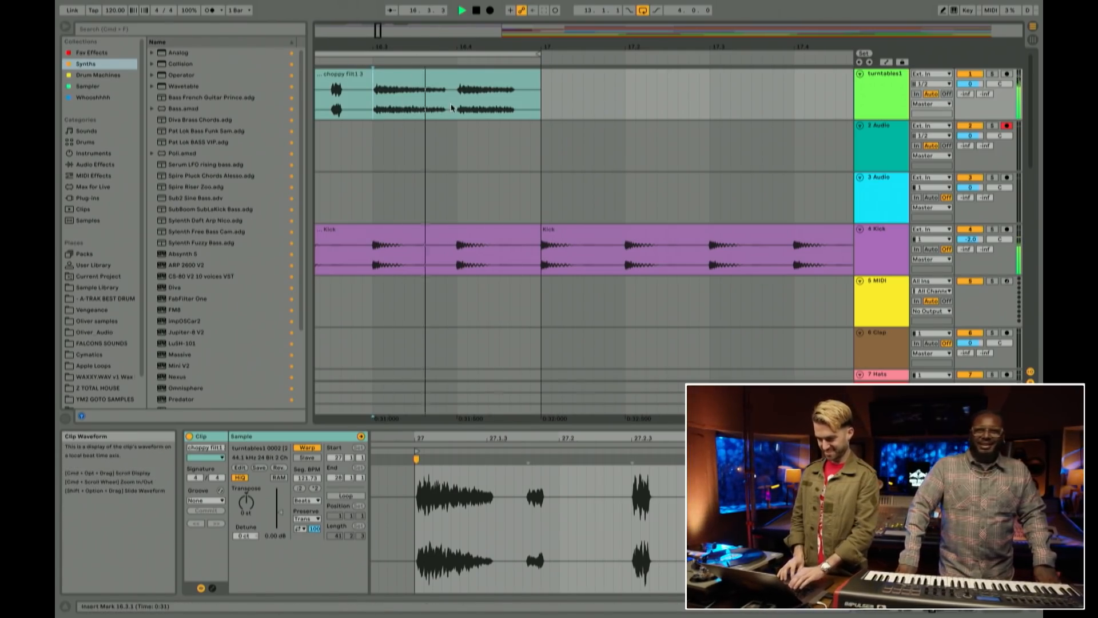
left_click_drag(458, 108, 375, 109)
key("space")
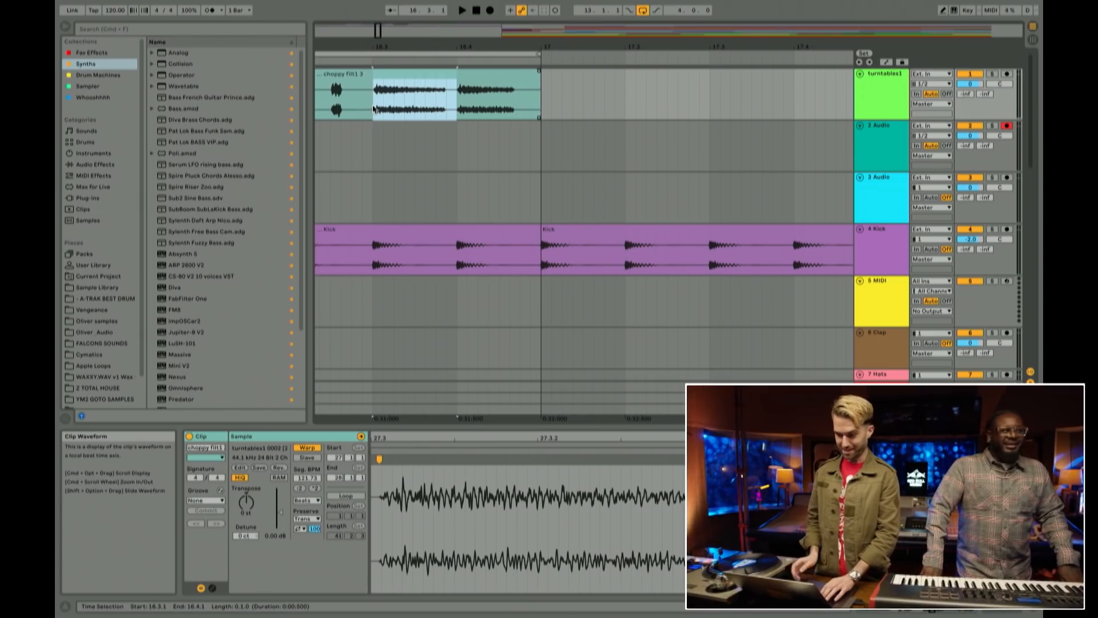
key("super+d")
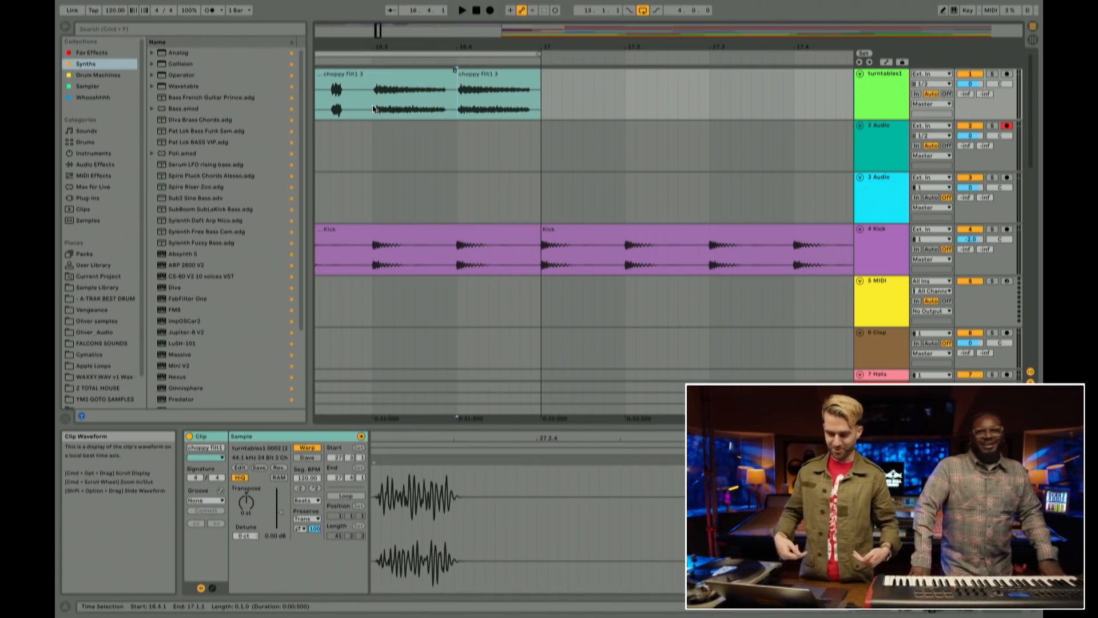
Step: Play the edited phrase from 16.3.1 and again from 13.1.1, and open the 2 Audio track's name for editing
left_click(373, 108)
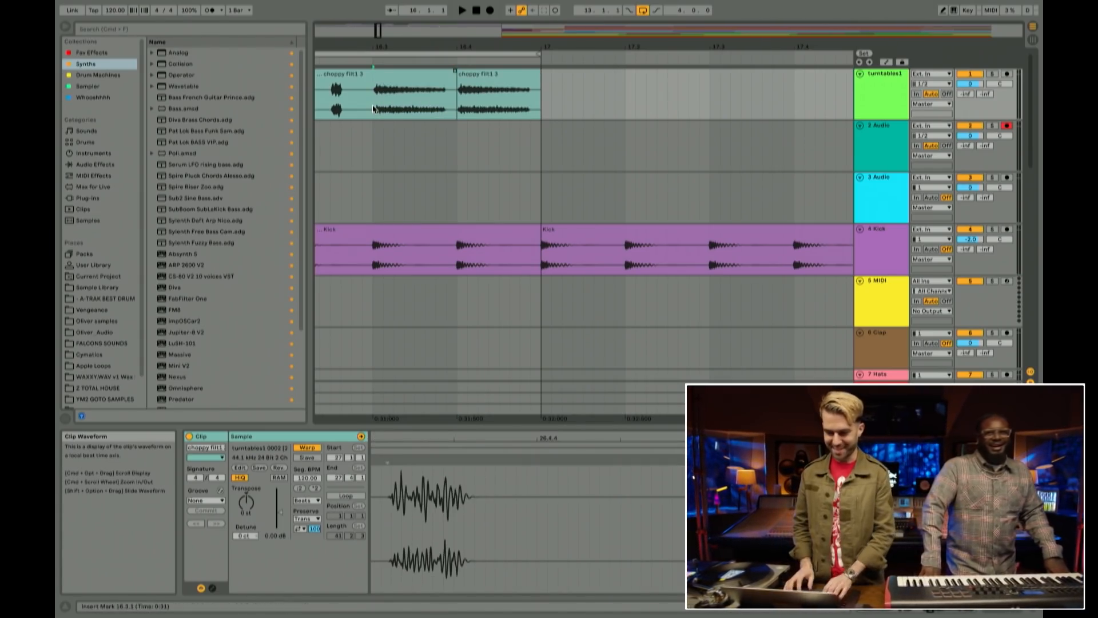
left_click(375, 143)
key("space")
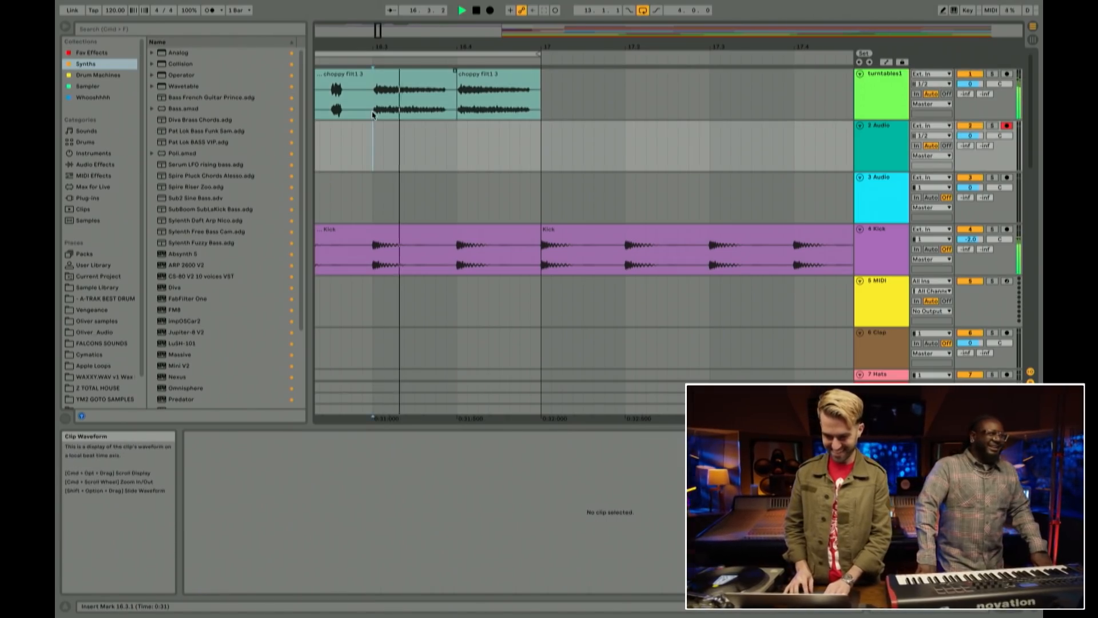
left_click_drag(537, 47, 571, 12)
left_click(352, 147)
left_click_drag(421, 45, 421, 52)
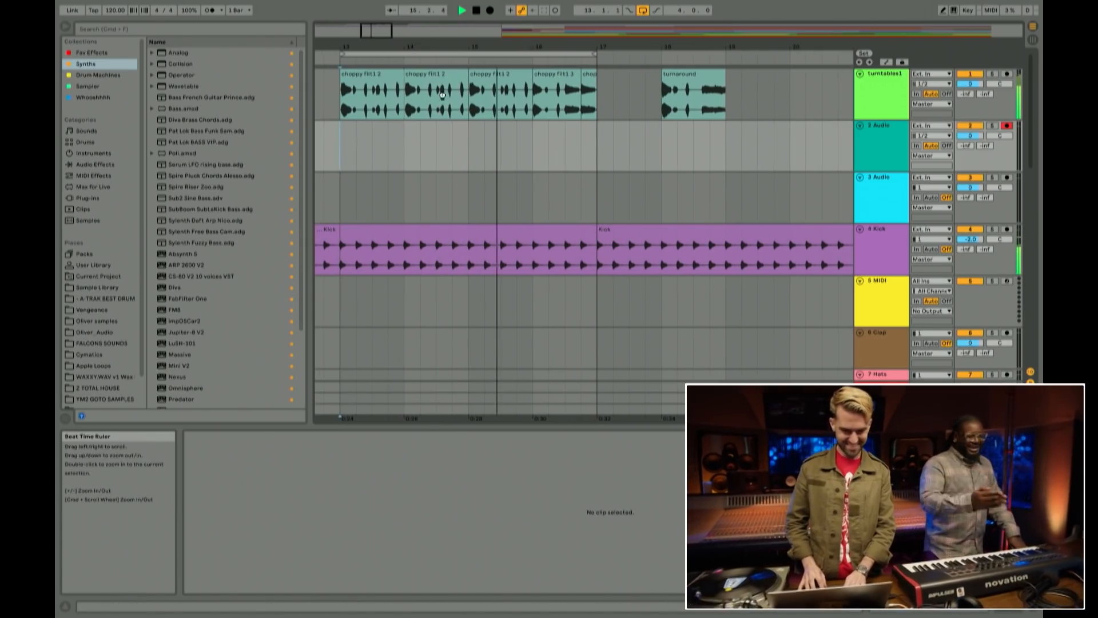
left_click(881, 160)
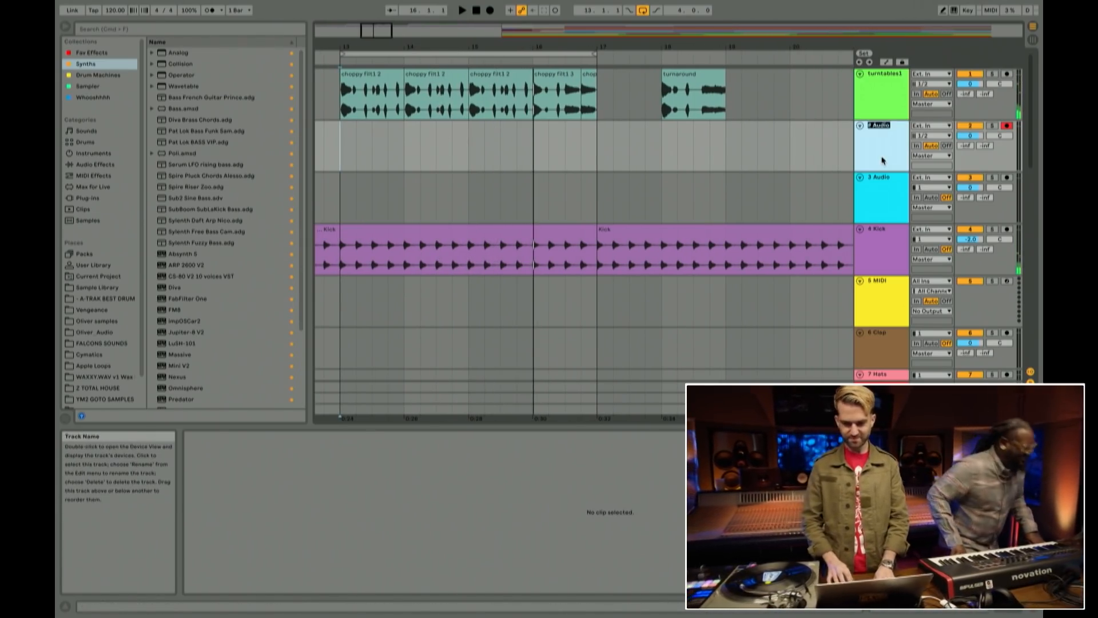
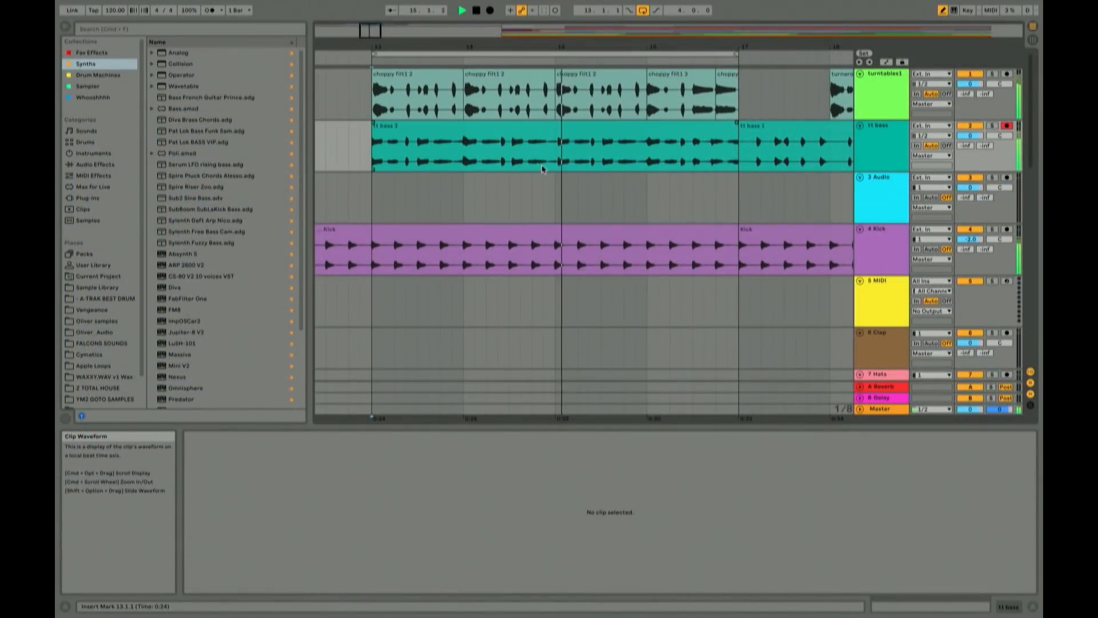
Step: Duplicate the first bar of the tt bass 3 clip, starting at 13.1.1, over the bars that follow and stop playback
left_click_drag(465, 155, 369, 155)
key("super+d")
key("super+d")
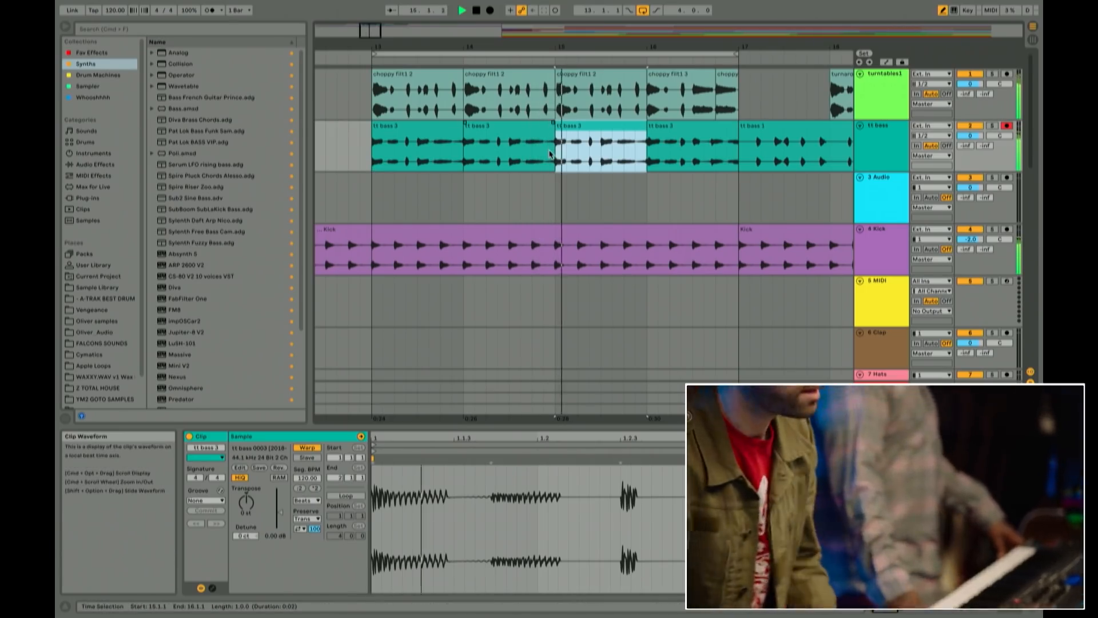
key("space")
Step: Consolidate the four tt bass 3 clips between bars 13 and 17 into one clip and rename it tt bass 2222
left_click(689, 137)
left_click(451, 131, "shift")
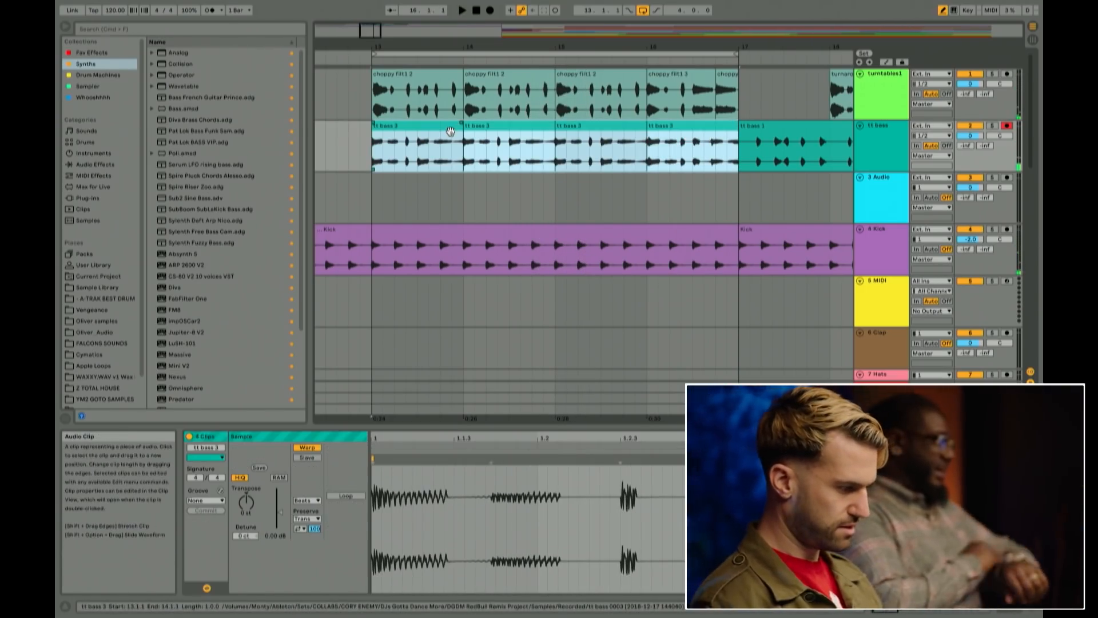
key("super+j")
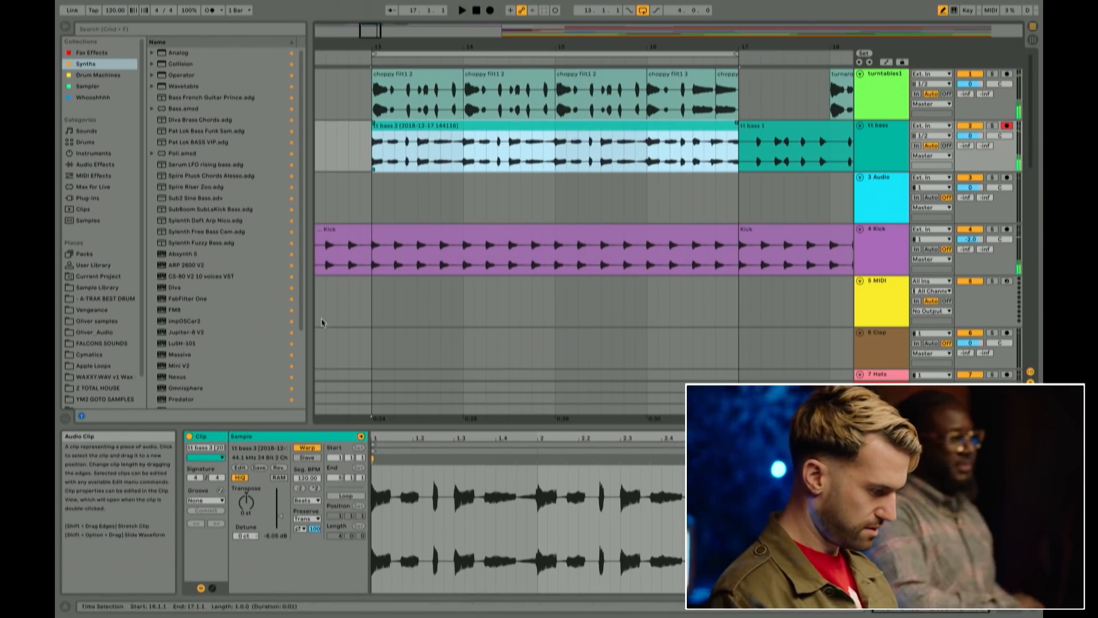
left_click(210, 448)
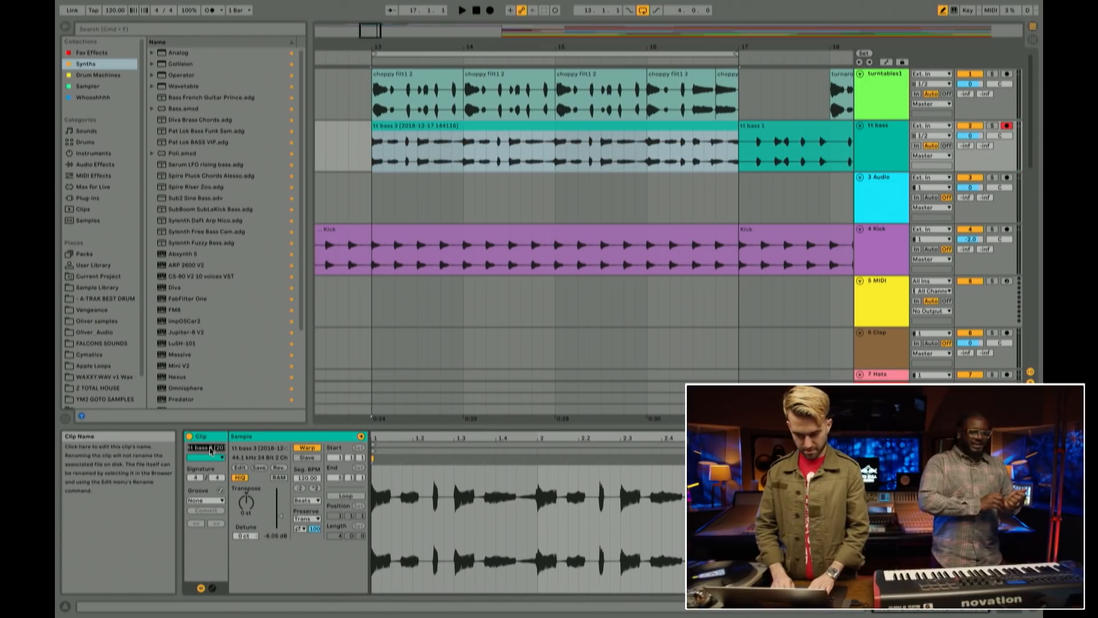
type("tt bass")
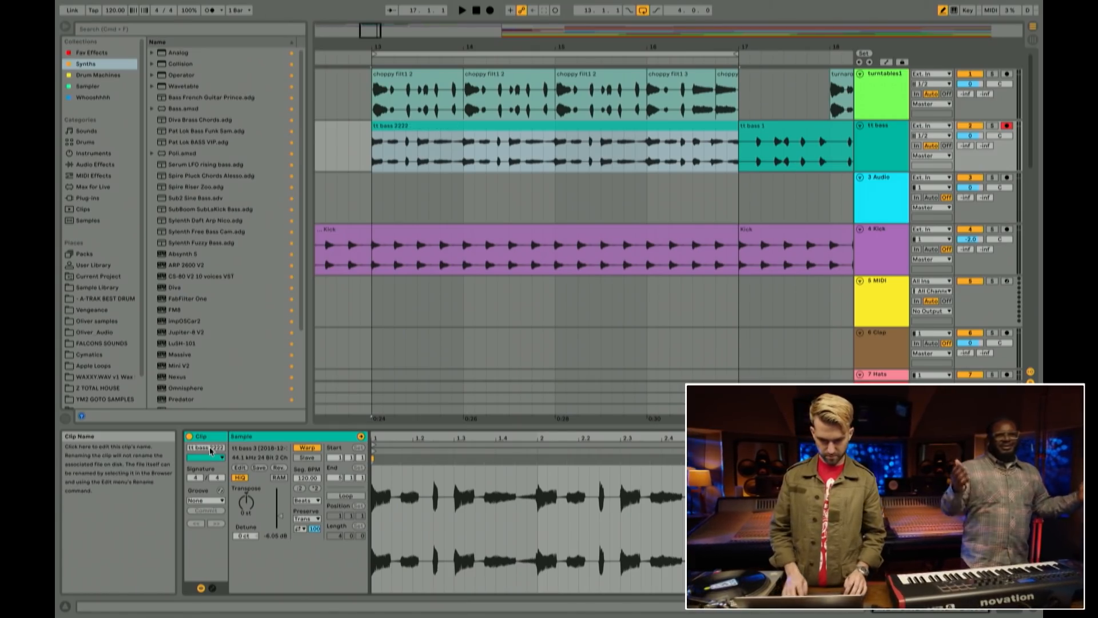
Step: Color the tt bass 2222 clip bright green
left_click(493, 130)
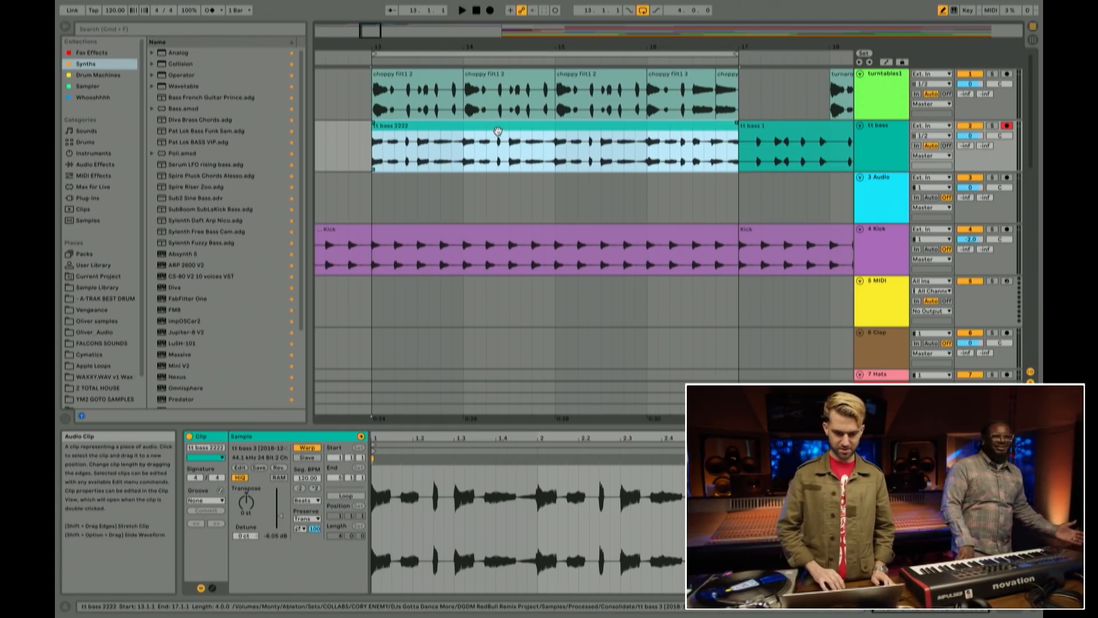
left_click(486, 182)
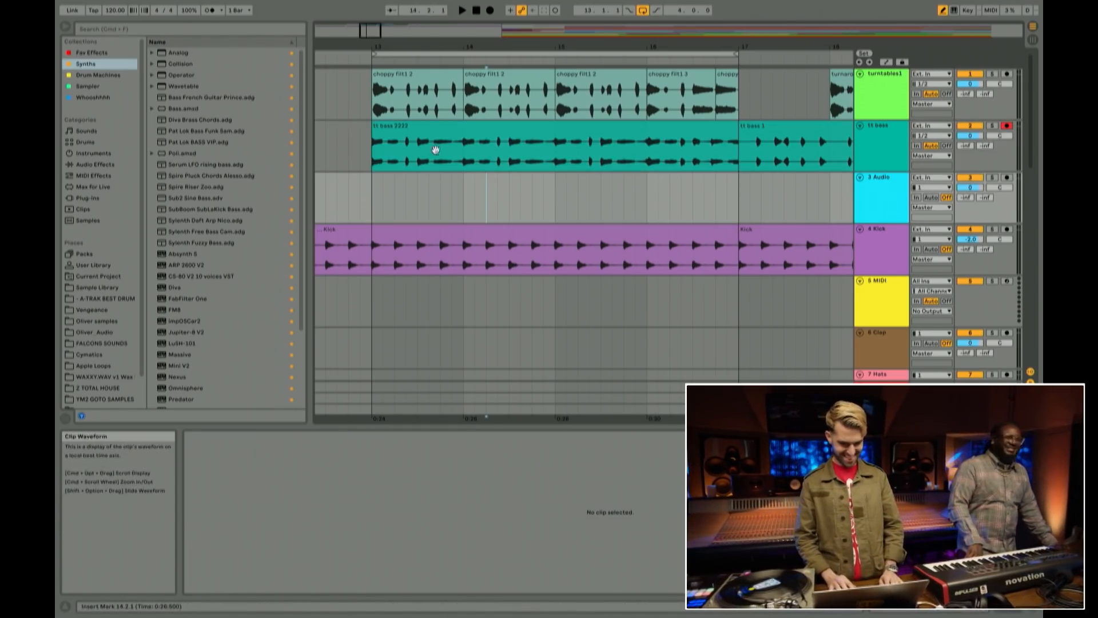
left_click(432, 131)
right_click(431, 133)
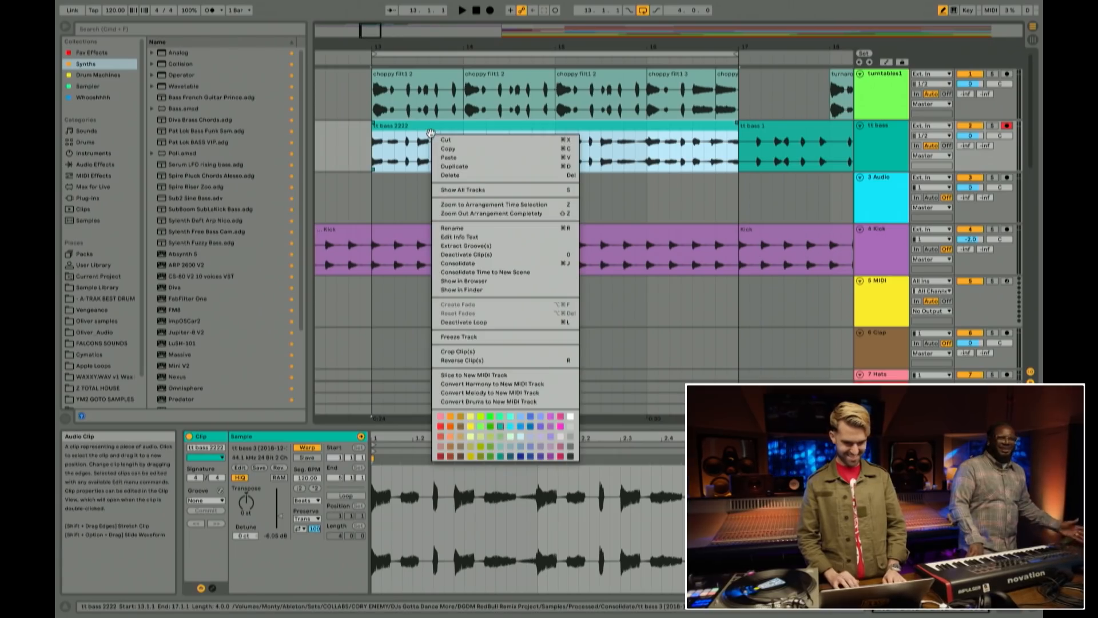
left_click(492, 428)
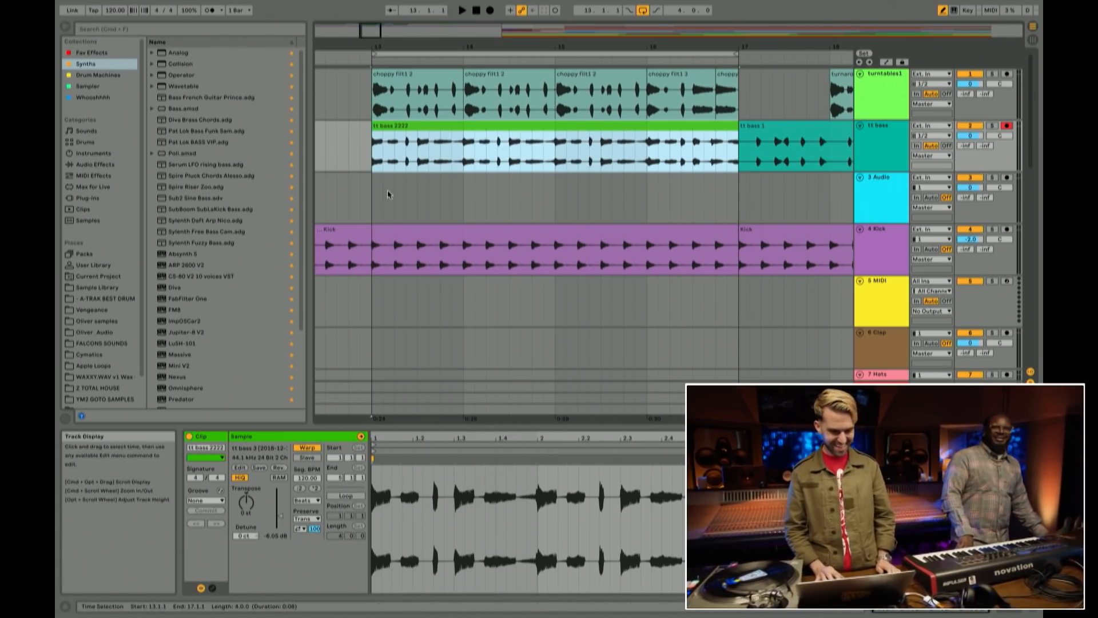
Step: Color the tt bass 2222 clip pale blue and place the insert marker at 13.1.1 on the 3 Audio track
left_click(373, 194)
left_click_drag(405, 48, 405, 22)
left_click(427, 131)
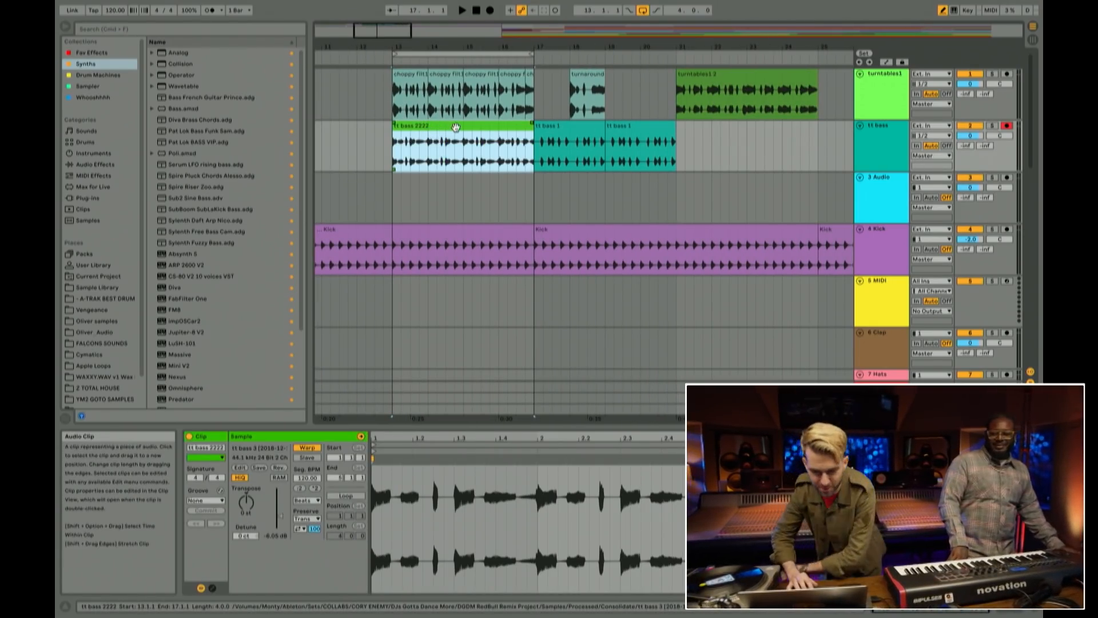
right_click(456, 127)
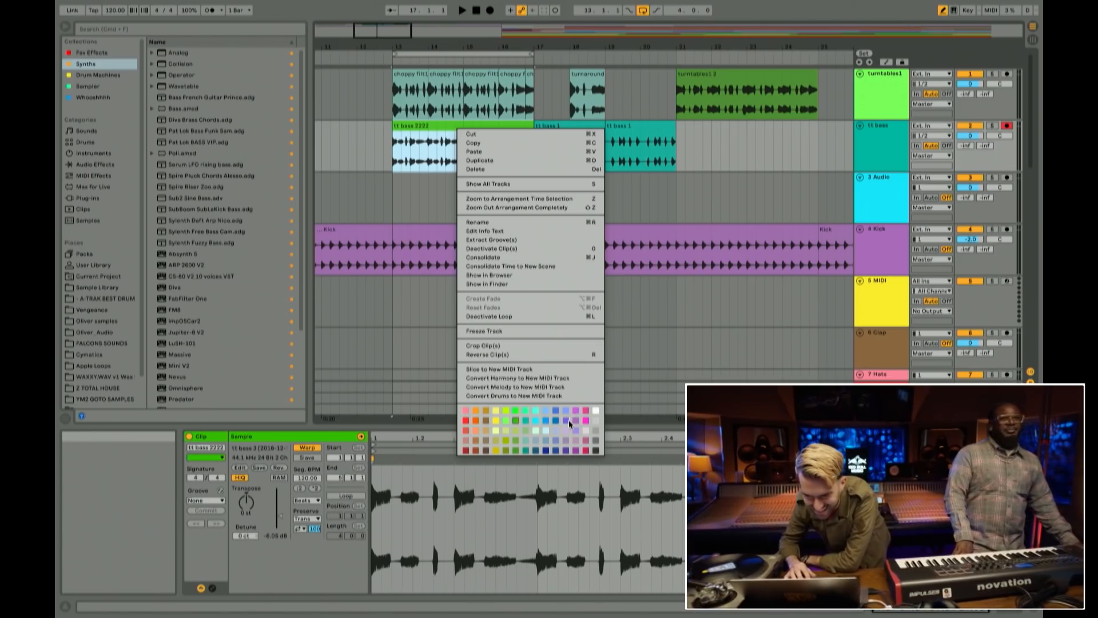
left_click(546, 432)
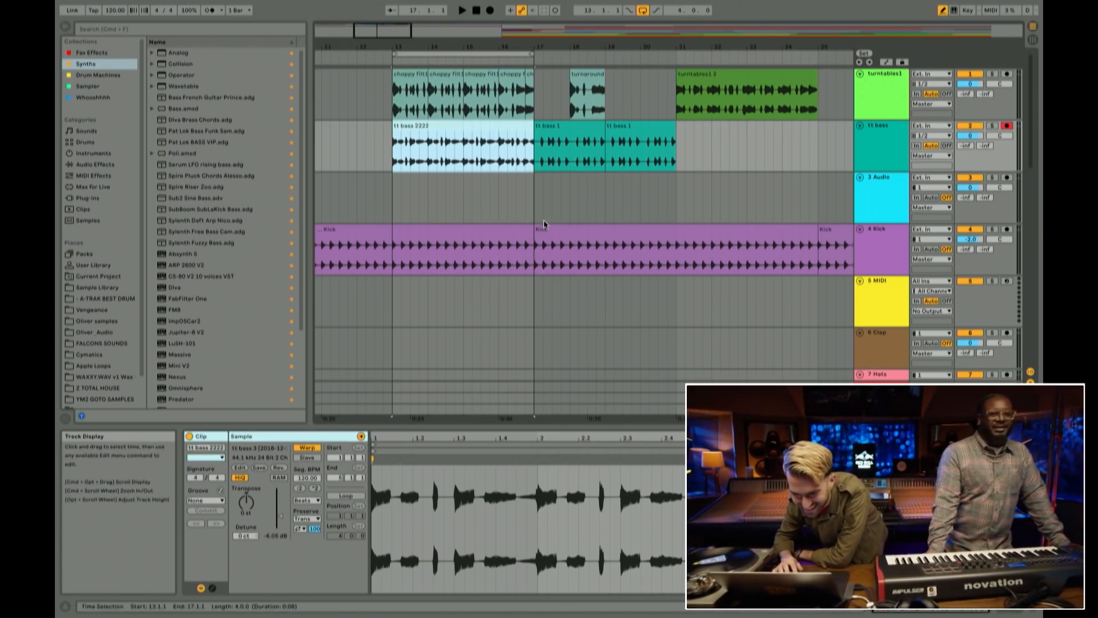
left_click(517, 197)
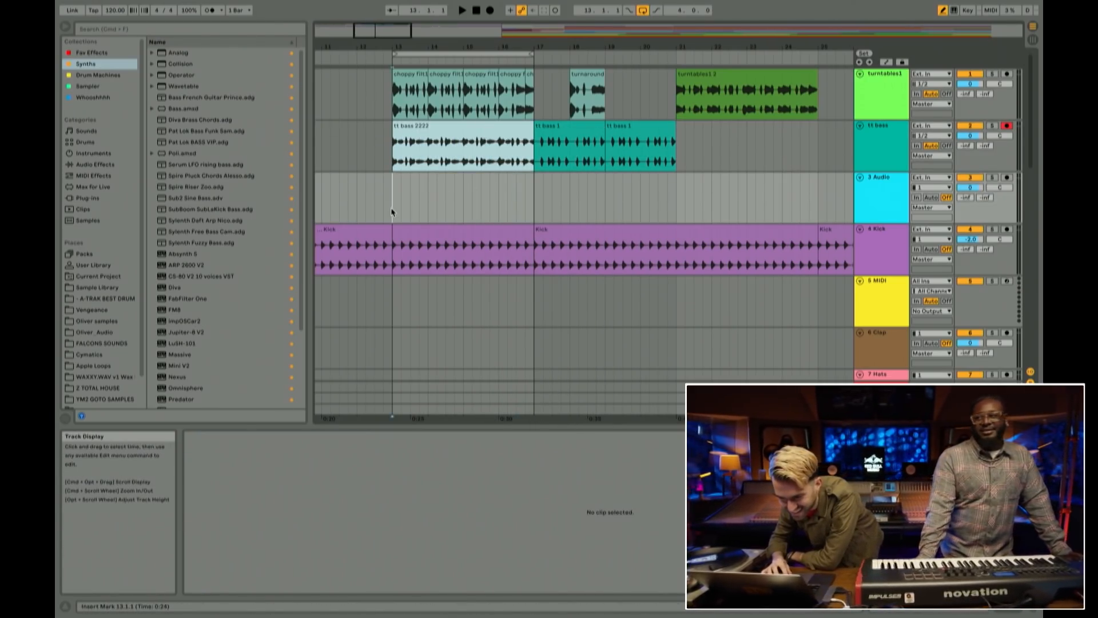
Step: Move the tt bass 2222 clip earlier on its track so that it starts at 9.1.1
scroll(391, 212, "left", 10)
scroll(601, 44, "right", 7)
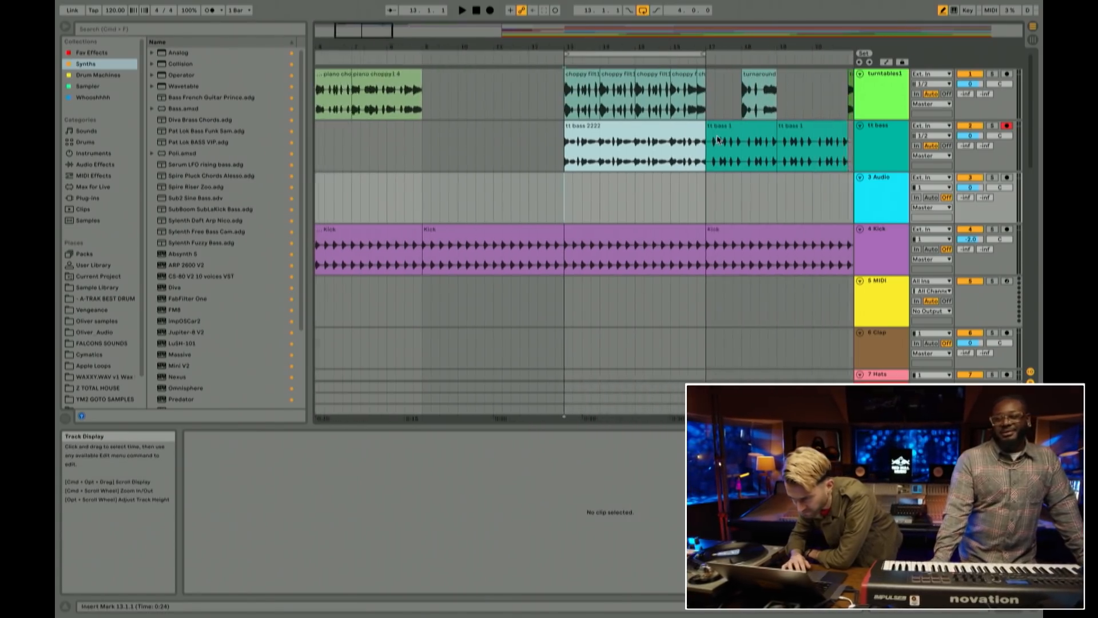
left_click_drag(612, 45, 612, 57)
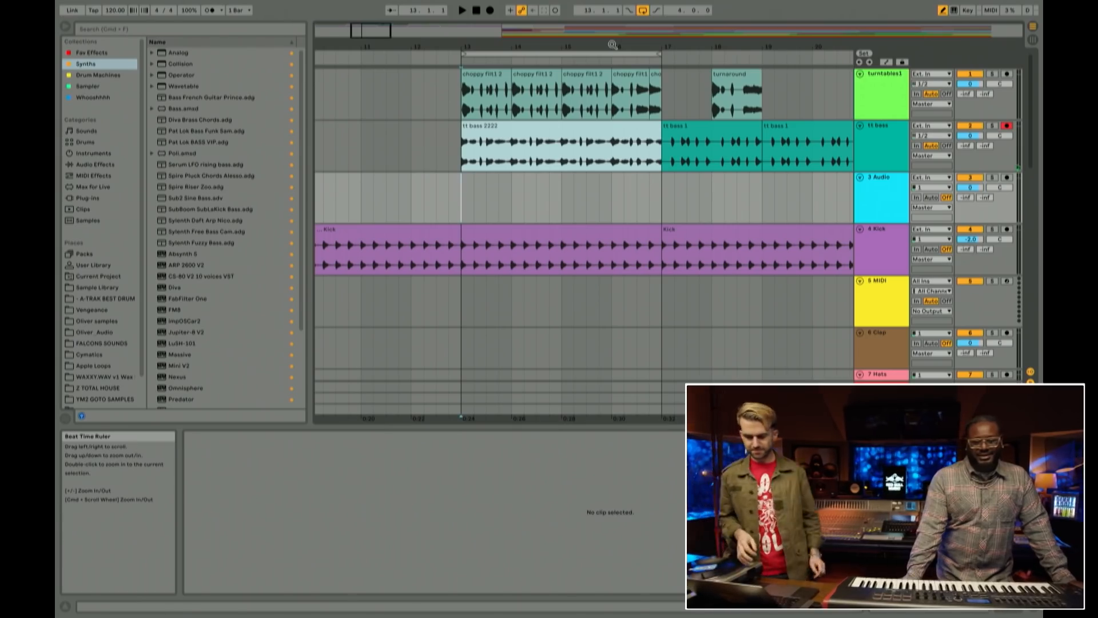
left_click_drag(613, 45, 613, 26)
left_click_drag(565, 127, 419, 140)
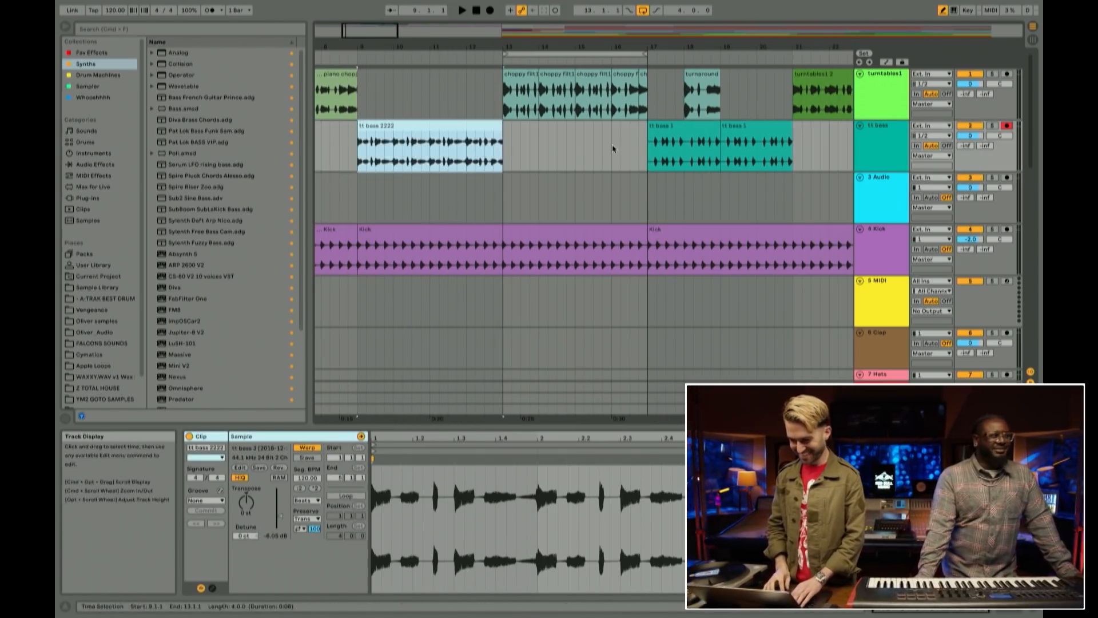
Step: Move both tt bass 1 clips together to start at 13.1.1, beneath the choppy filt1 clips
left_click(693, 134)
left_click(769, 133, "shift")
left_click_drag(759, 130, 614, 130)
Step: Play the tt bass 1 clips against the choppy filt1 phrase and kick, and set the insert marker to 13.1.1
key("space")
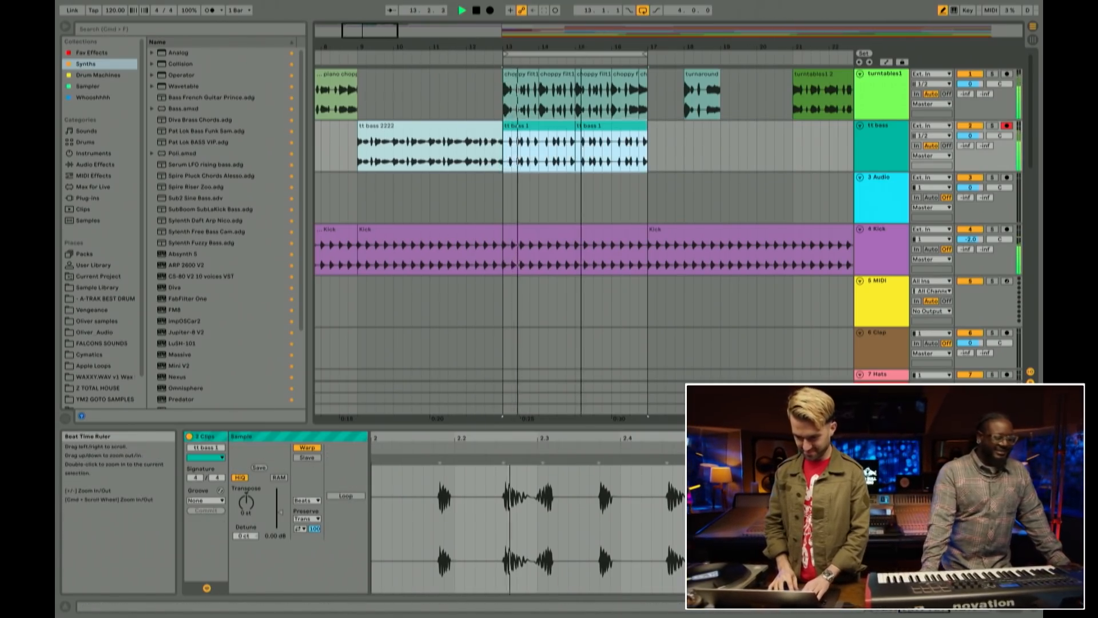
double_click(569, 49)
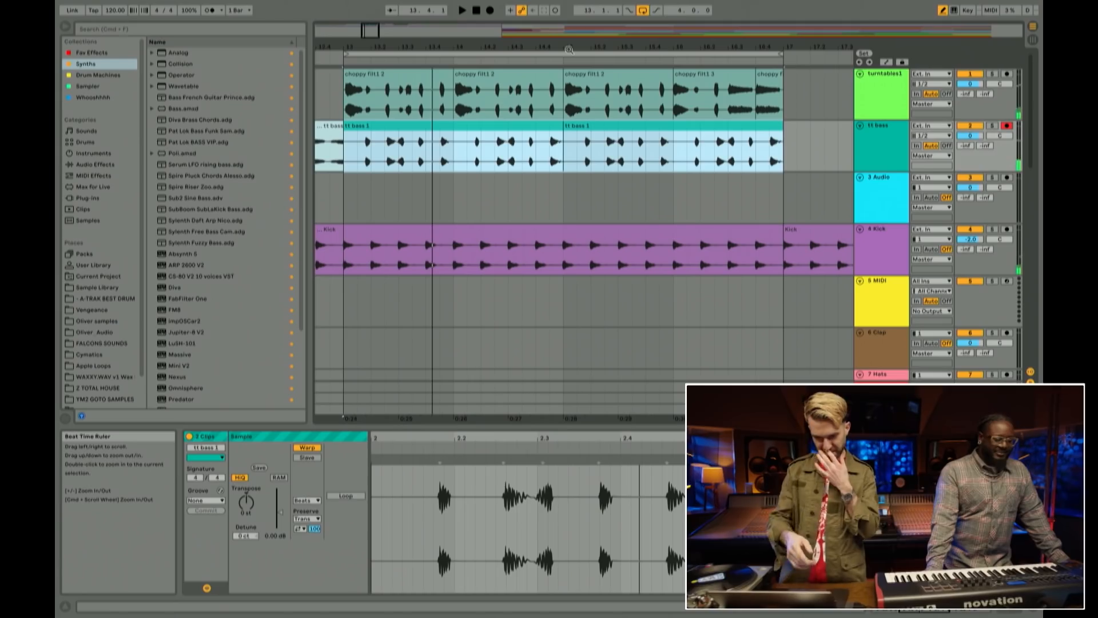
left_click_drag(570, 48, 569, 43)
key("space")
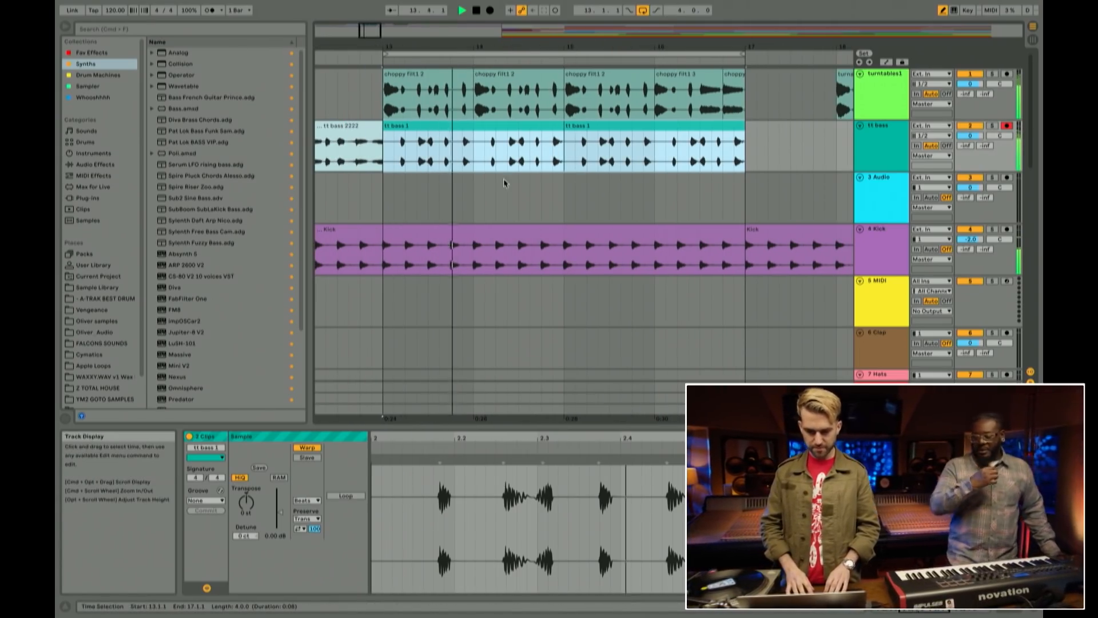
left_click(388, 201)
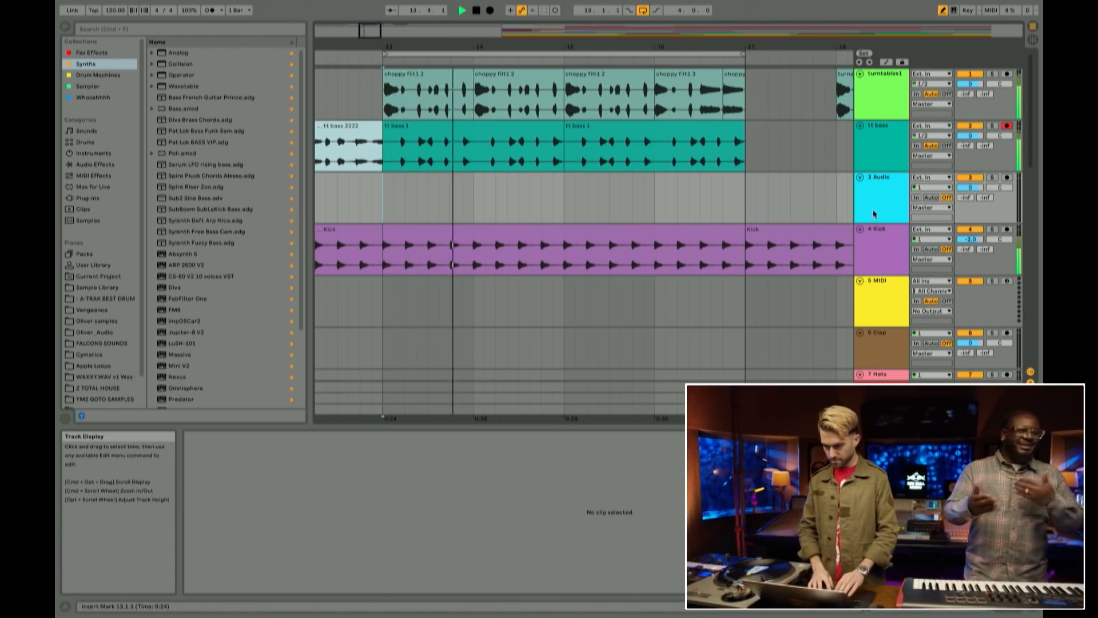
Step: Set the 3 Audio track's input channel to 1/2 and its monitoring to Auto
left_click(940, 188)
left_click(927, 210)
left_click(932, 197)
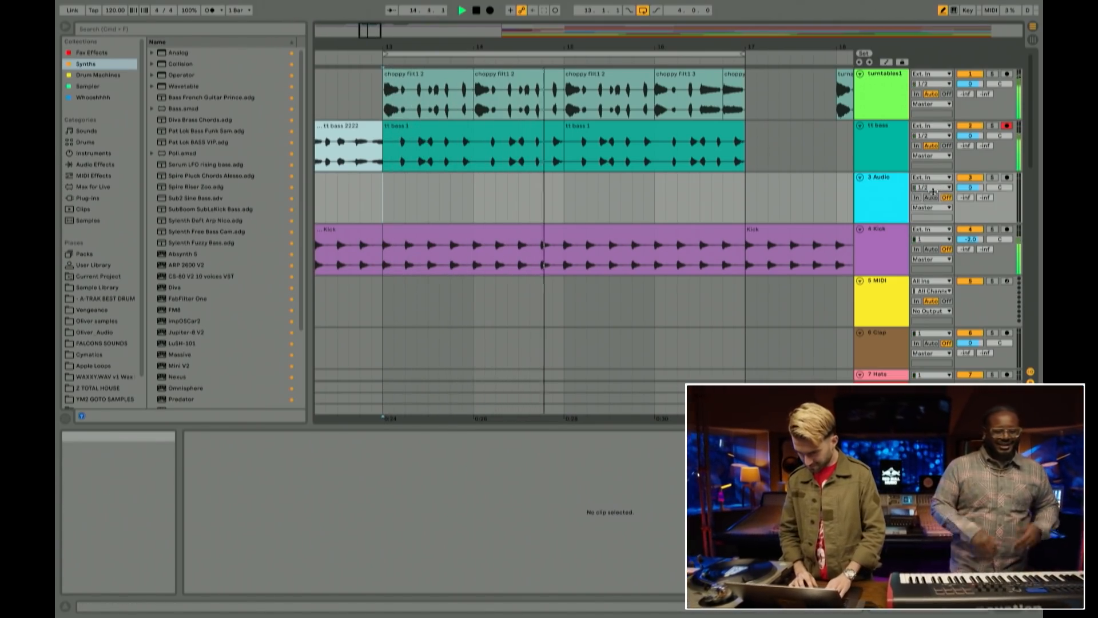
Step: Arm the 3 Audio track for recording and trim the recorded ffwd clip so that it ends at 16.1.1
left_click(1006, 179)
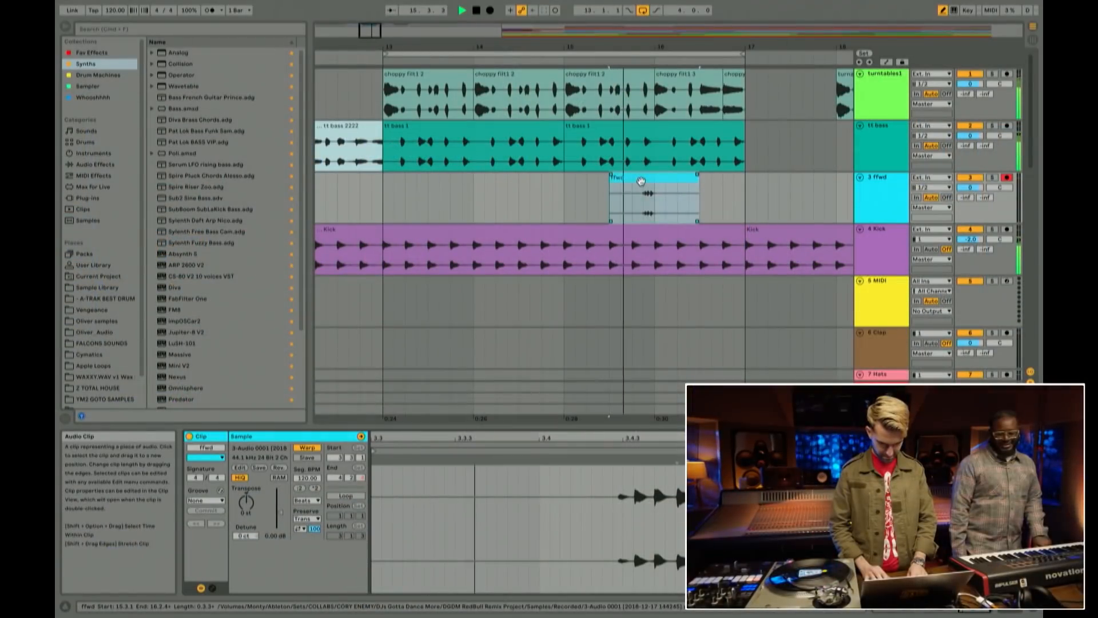
left_click_drag(654, 197, 745, 188)
left_click(639, 190)
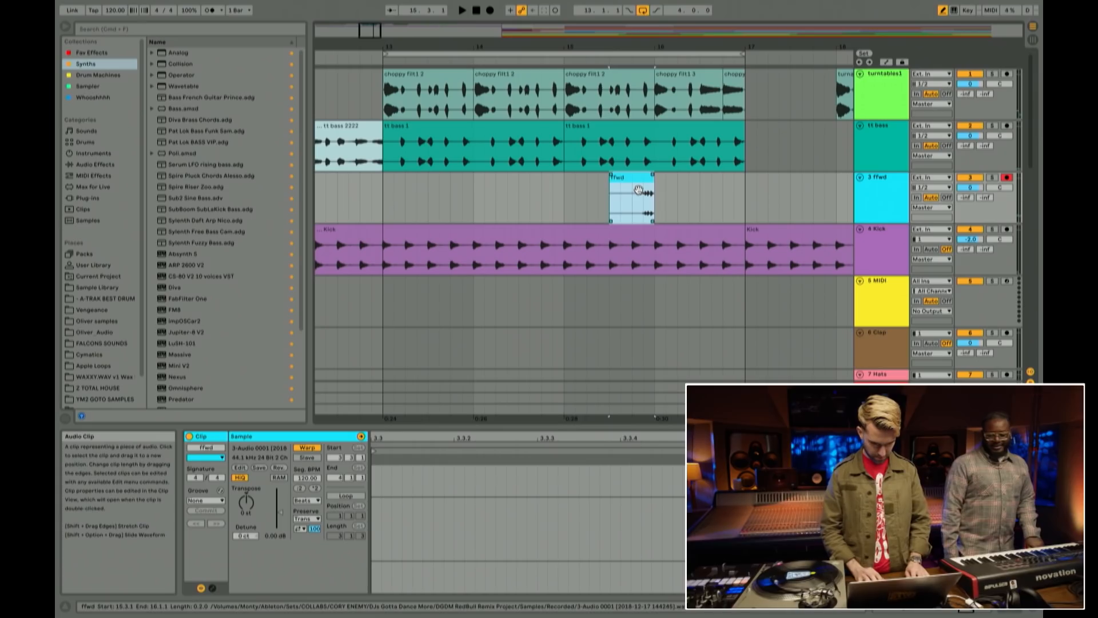
Step: Move the ffwd clip to start at 14.3.1 and duplicate its two-bar section from 13.1.1 to 15.1.1
left_click_drag(636, 190, 545, 194)
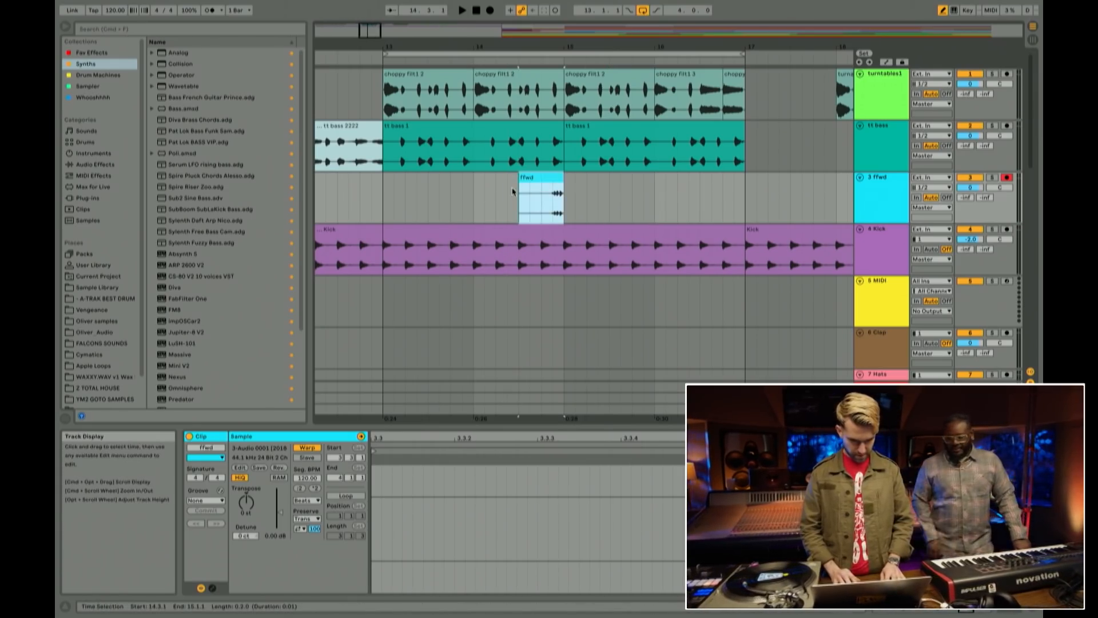
left_click(383, 201, "shift")
key("super+d")
Step: Play the arrangement from 13.1.1 and lower the ffwd track's volume to -2.4 dB
left_click(383, 202)
key("space")
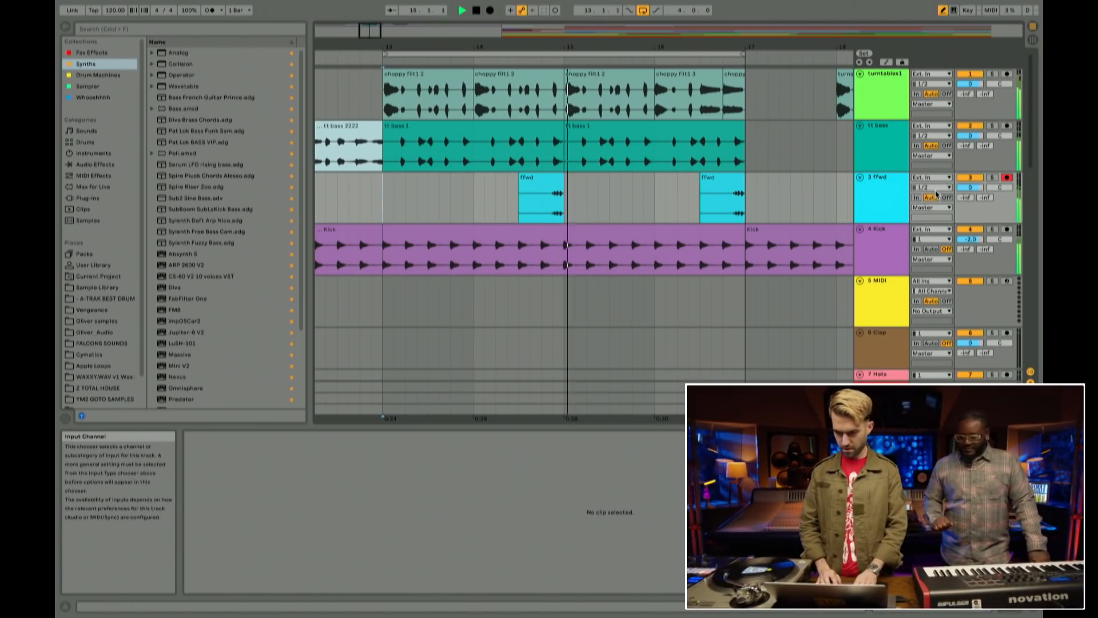
left_click_drag(969, 188, 969, 198)
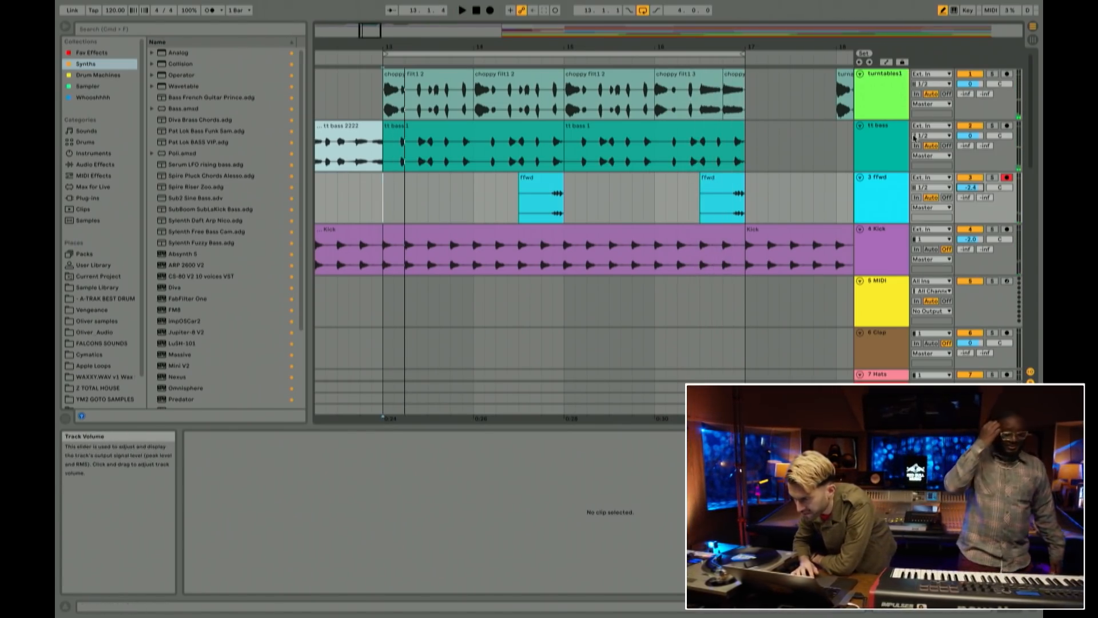
Step: Add a Compressor from the audio effects to the turntables1 track
left_click(884, 106)
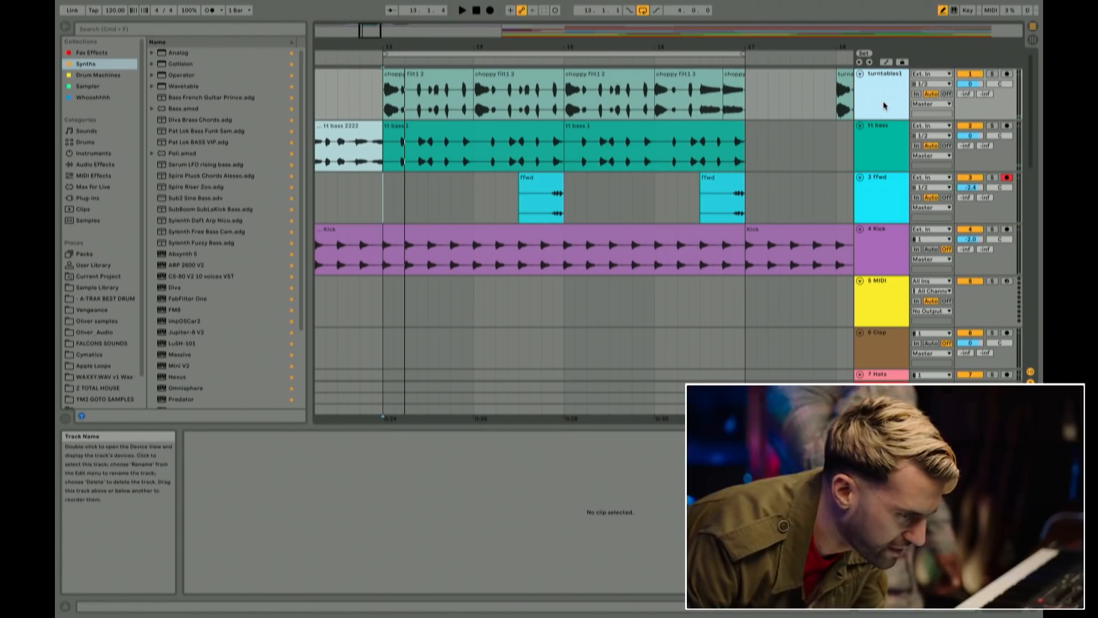
left_click(383, 106)
left_click(885, 109)
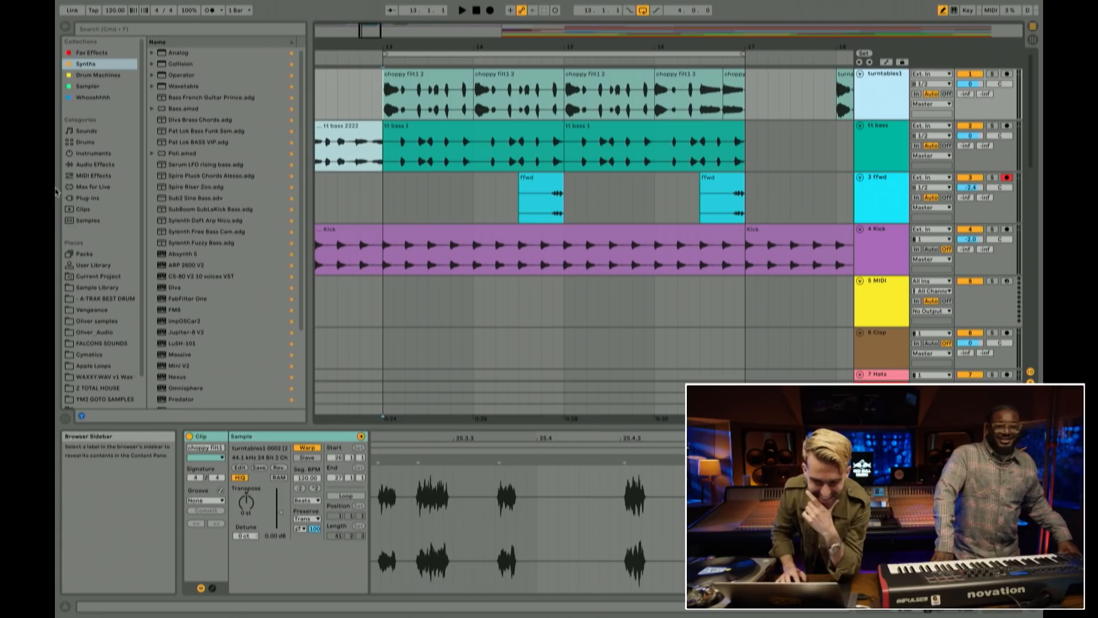
left_click(91, 164)
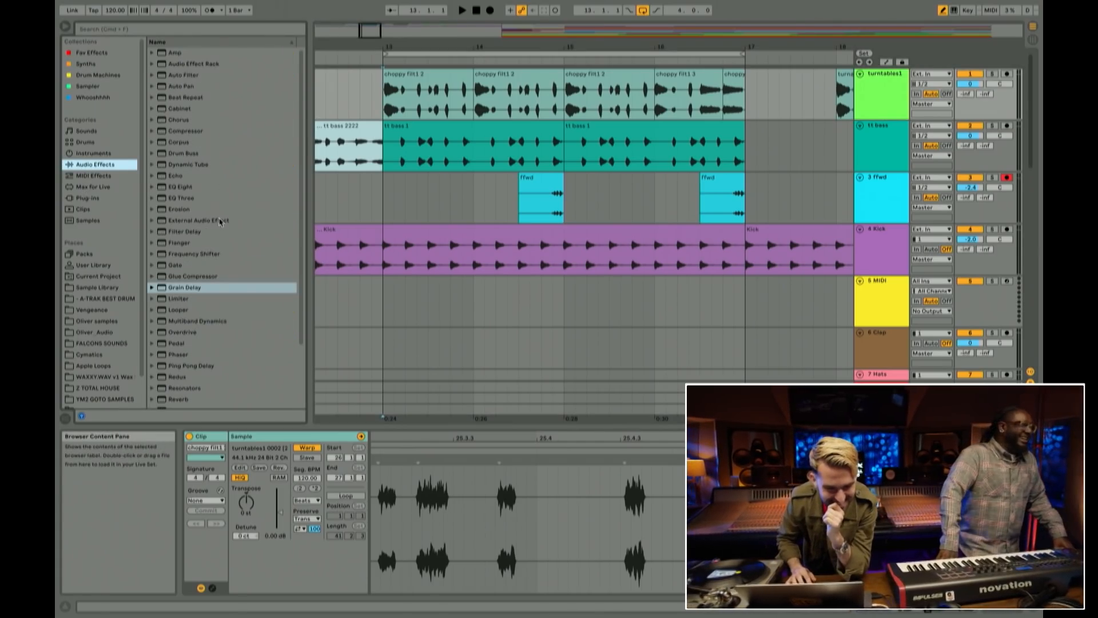
left_click(184, 131)
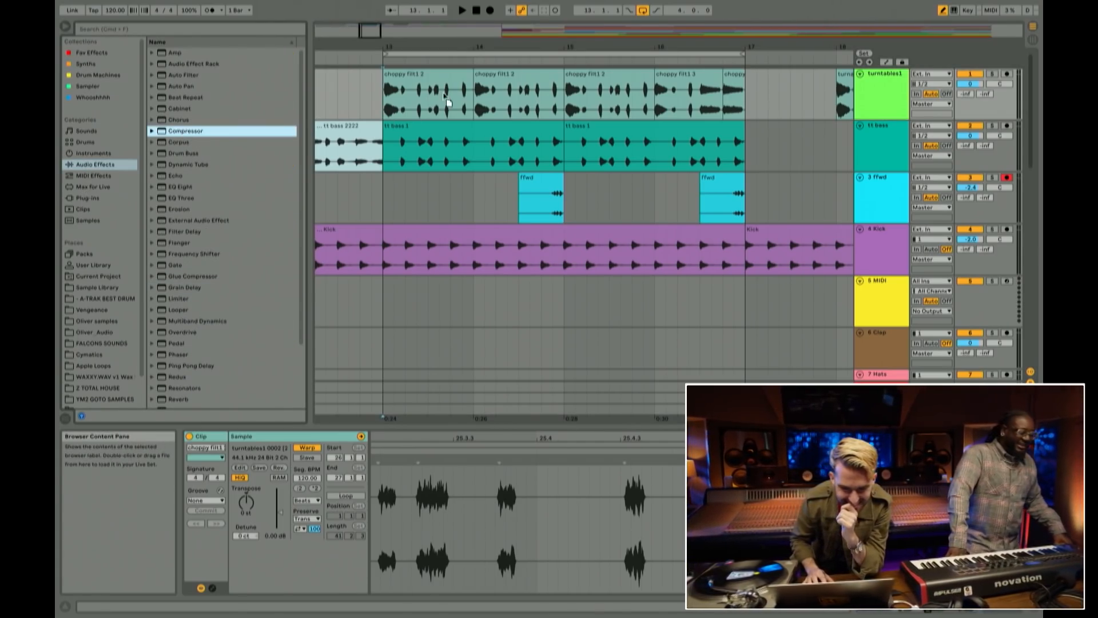
left_click_drag(445, 103, 445, 104)
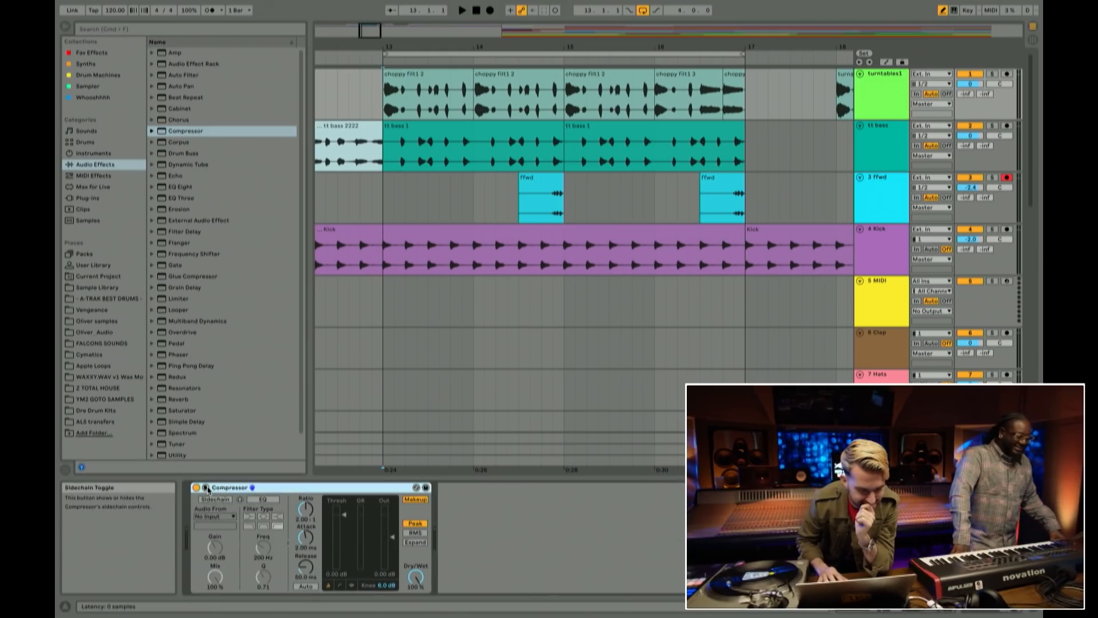
Step: Sidechain the turntables1 Compressor to 4-Kick, with an infinite ratio, 0.02 ms attack and 27.7 ms release
left_click(214, 516)
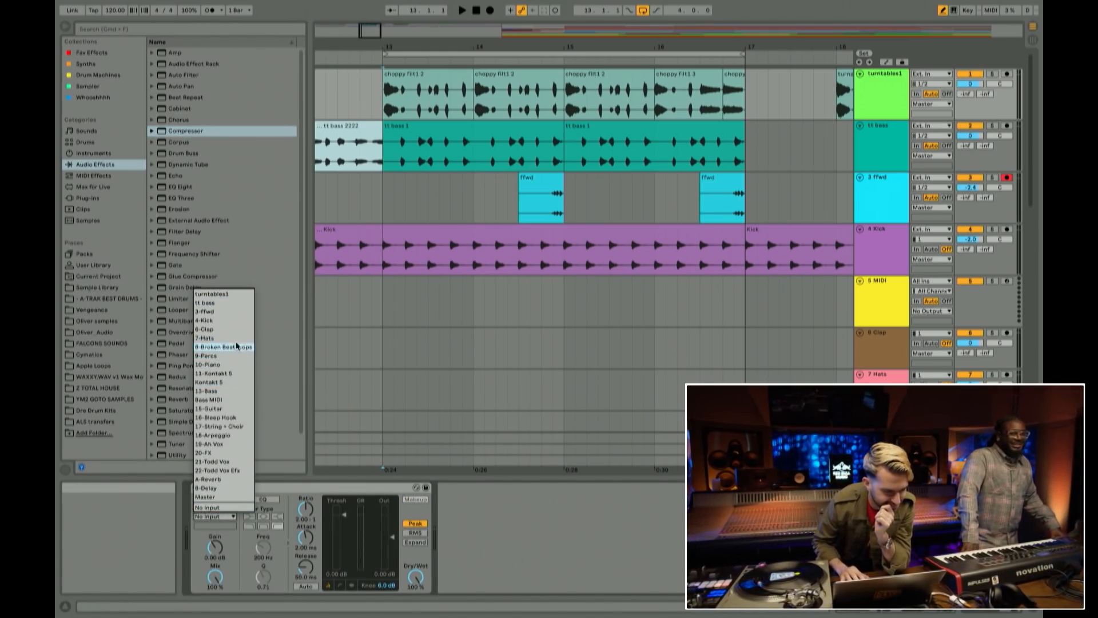
left_click(235, 320)
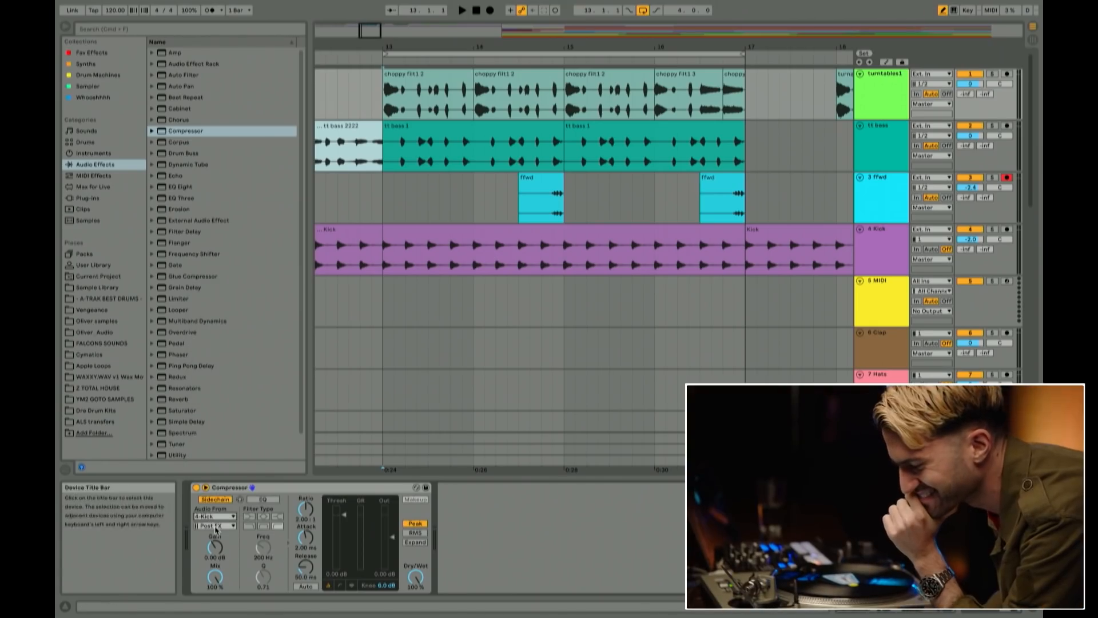
left_click_drag(306, 509, 306, 458)
left_click_drag(306, 537, 305, 552)
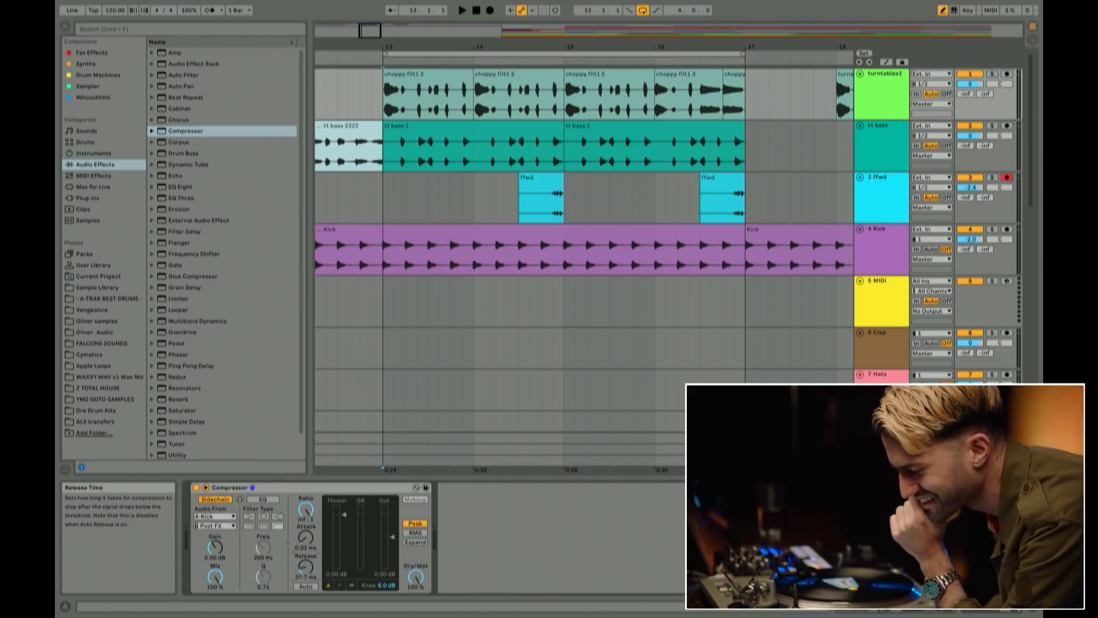
Step: During playback, set the turntables1 Compressor's threshold to -31.0 dB and its dry/wet mix to 83%
key("space")
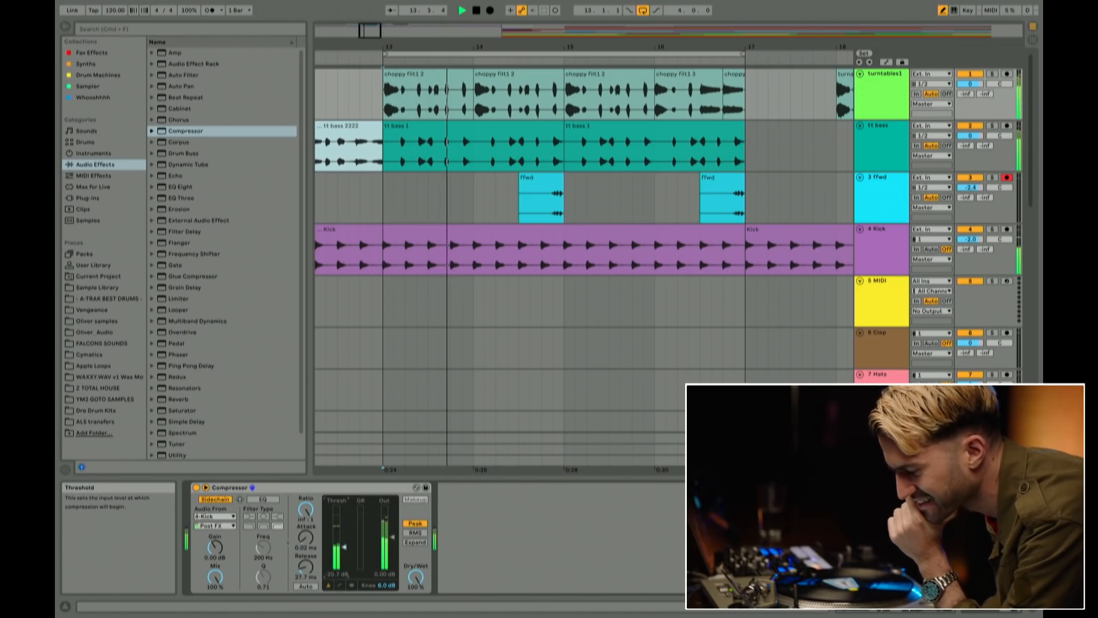
left_click_drag(344, 547, 345, 553)
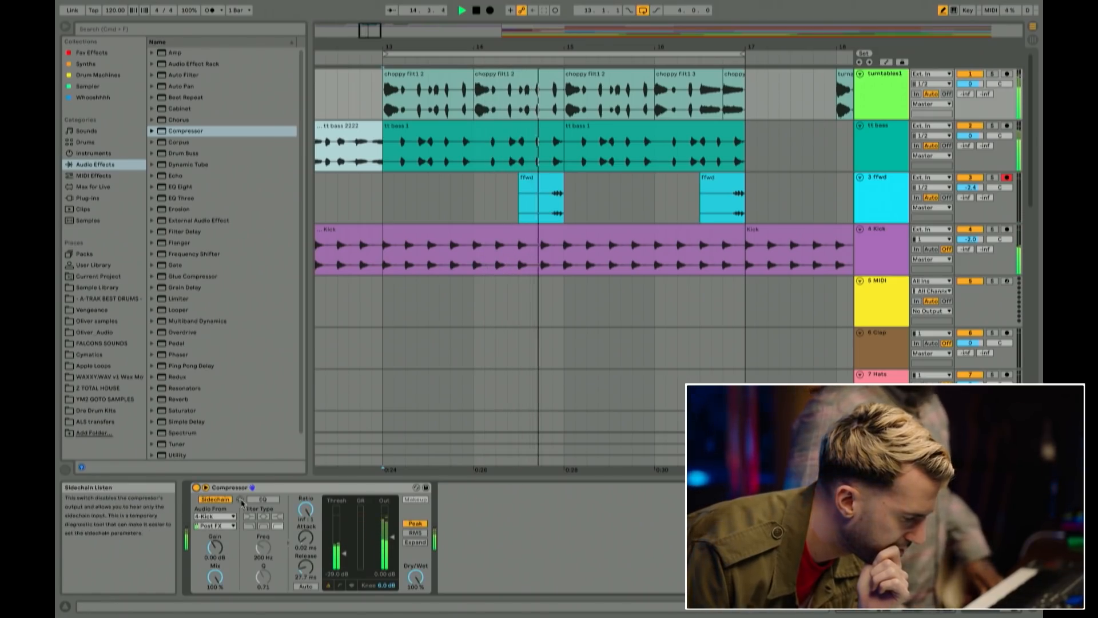
left_click_drag(416, 576, 415, 591)
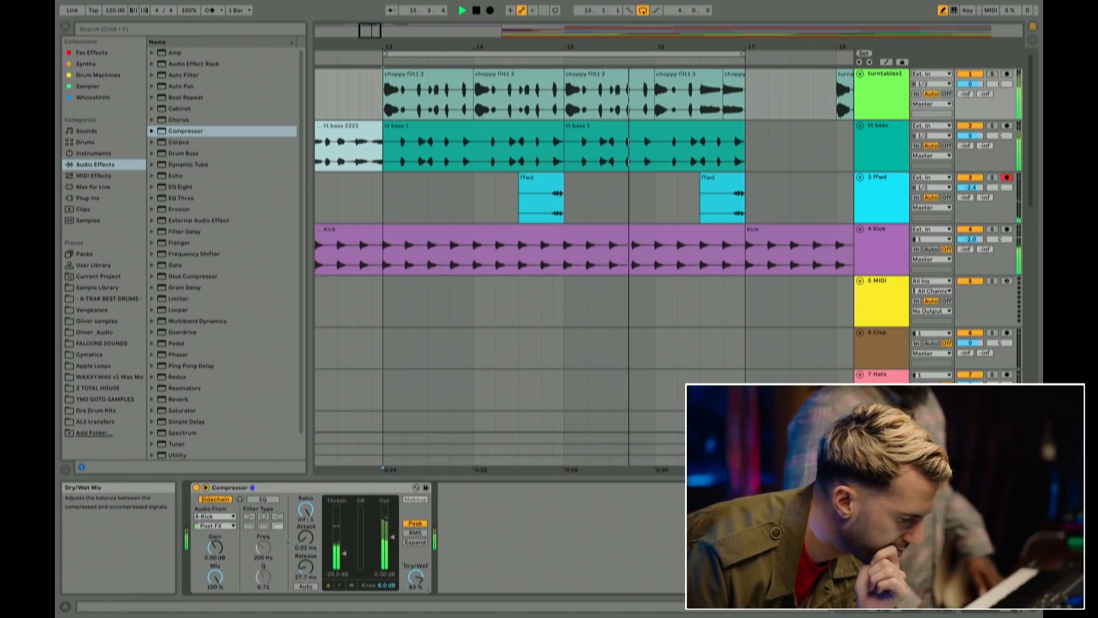
left_click_drag(345, 553, 344, 555)
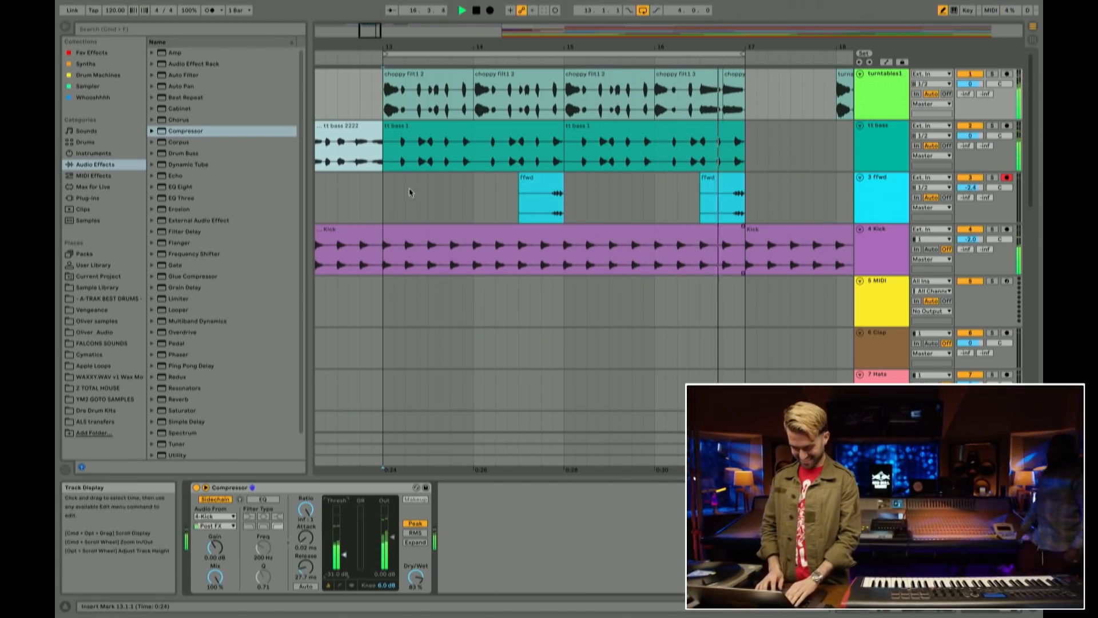
Step: Copy the turntables1 Compressor onto the tt bass track and lower the ffwd track's volume to -3.8 dB
left_click(303, 490)
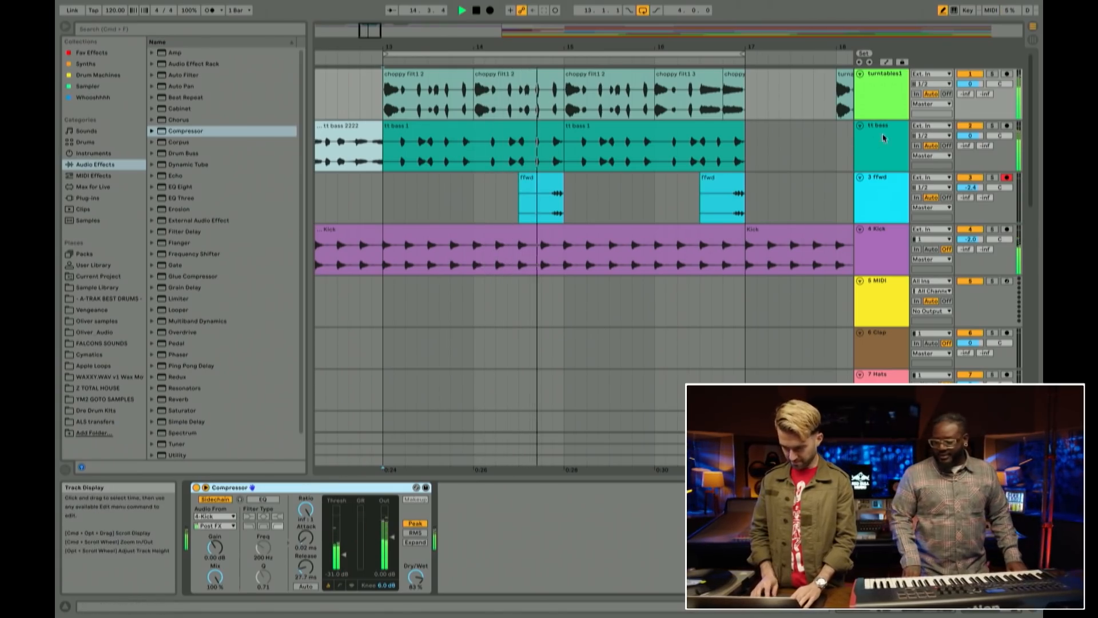
key("Delete")
key("super+z")
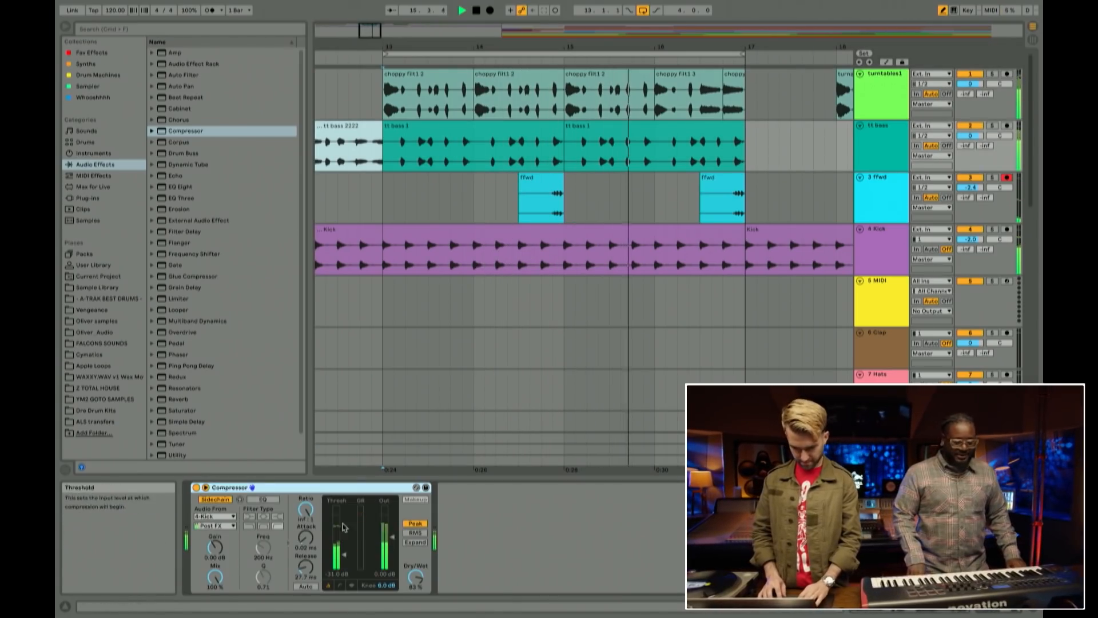
left_click_drag(970, 187, 969, 195)
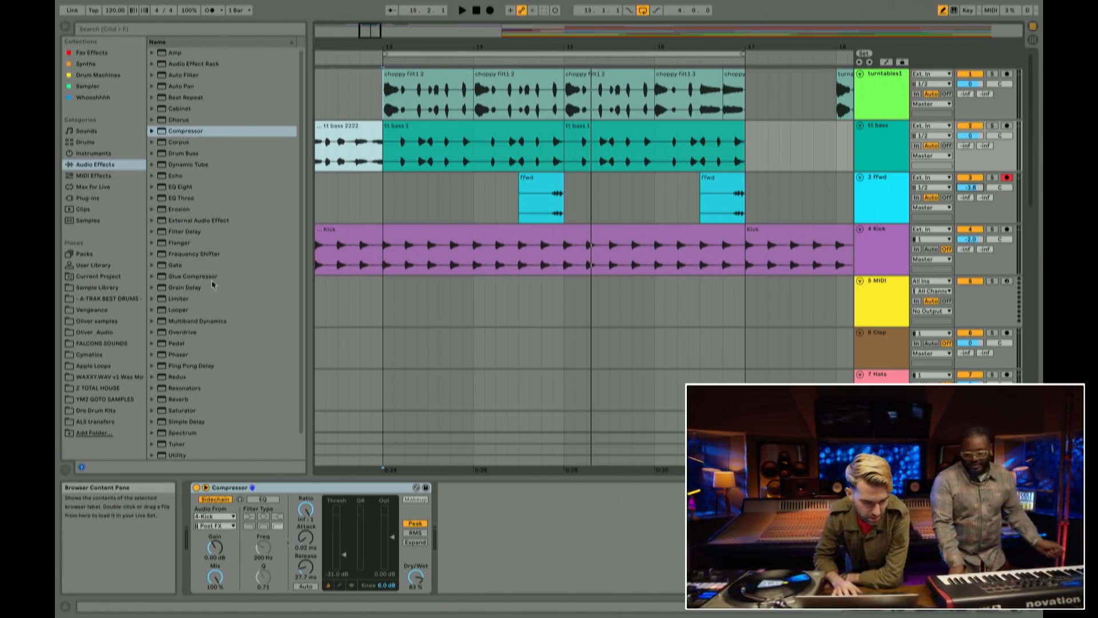
Step: Review the tt bass Compressor's sidechain controls and its list of audio sources, keeping 4-Kick chosen
left_click(206, 487)
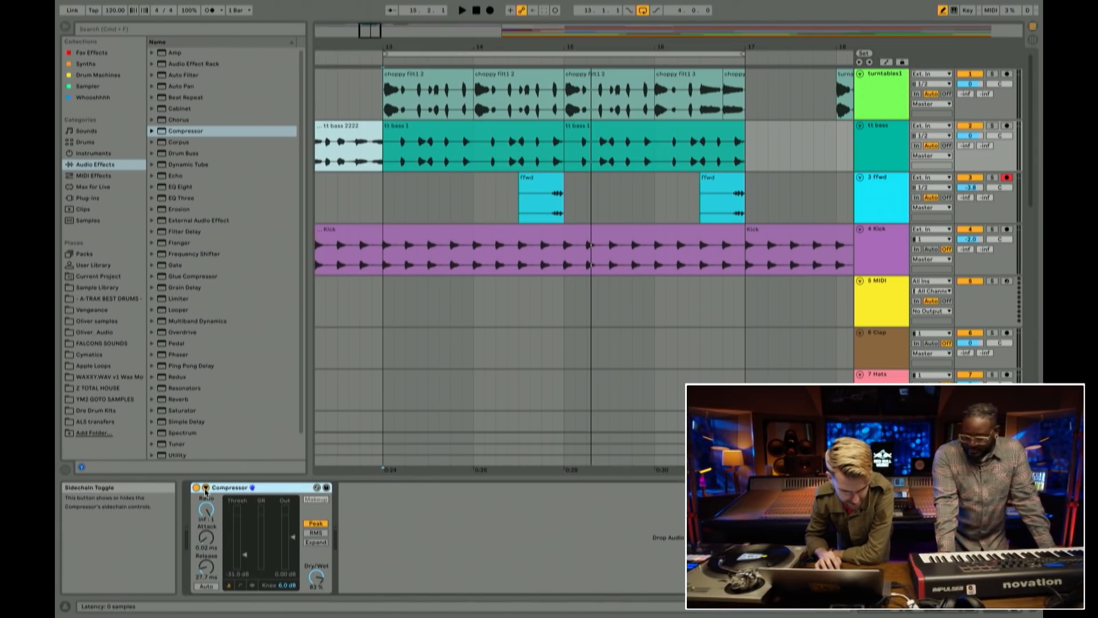
left_click(206, 487)
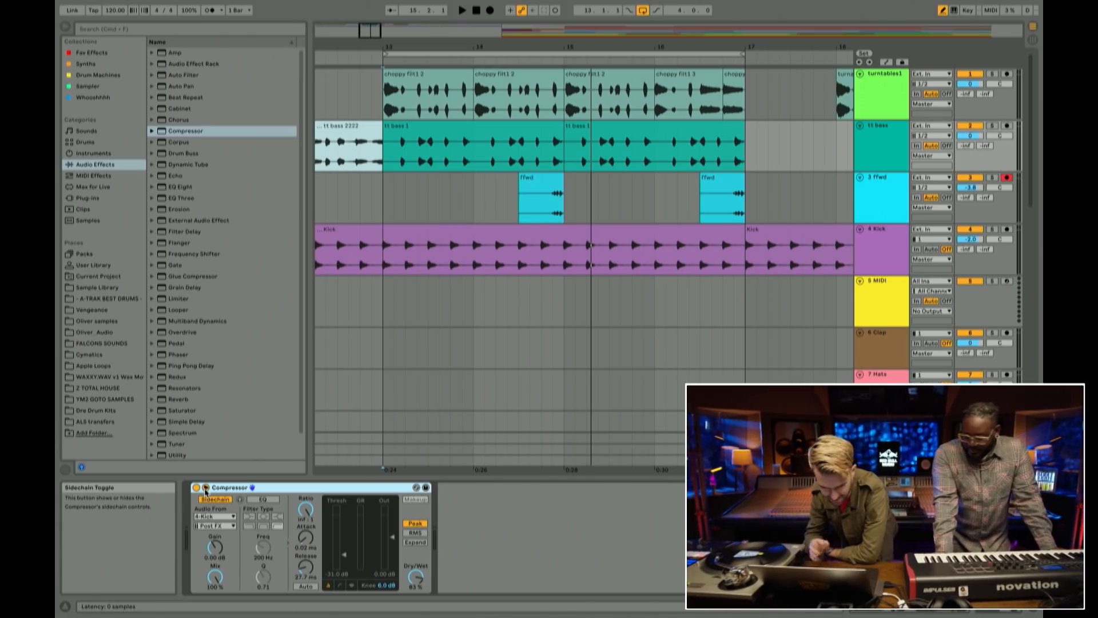
left_click(216, 516)
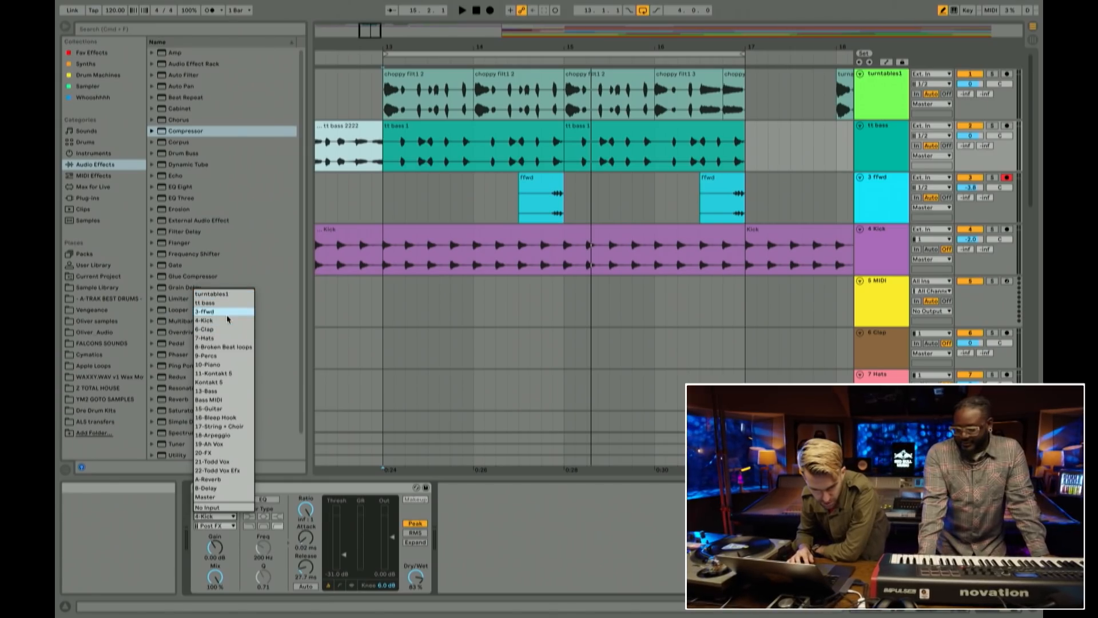
left_click(212, 320)
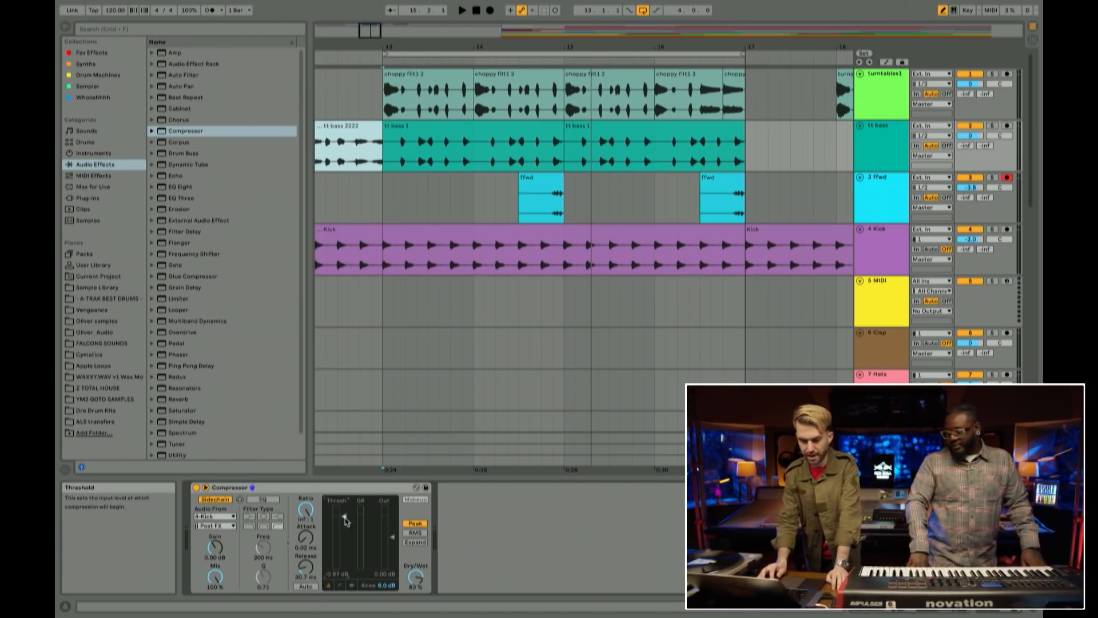
Step: Vary the threshold of the tt bass Compressor, lowering it and then raising it to the top of its range
left_click(881, 150)
left_click(874, 97)
left_click(872, 129)
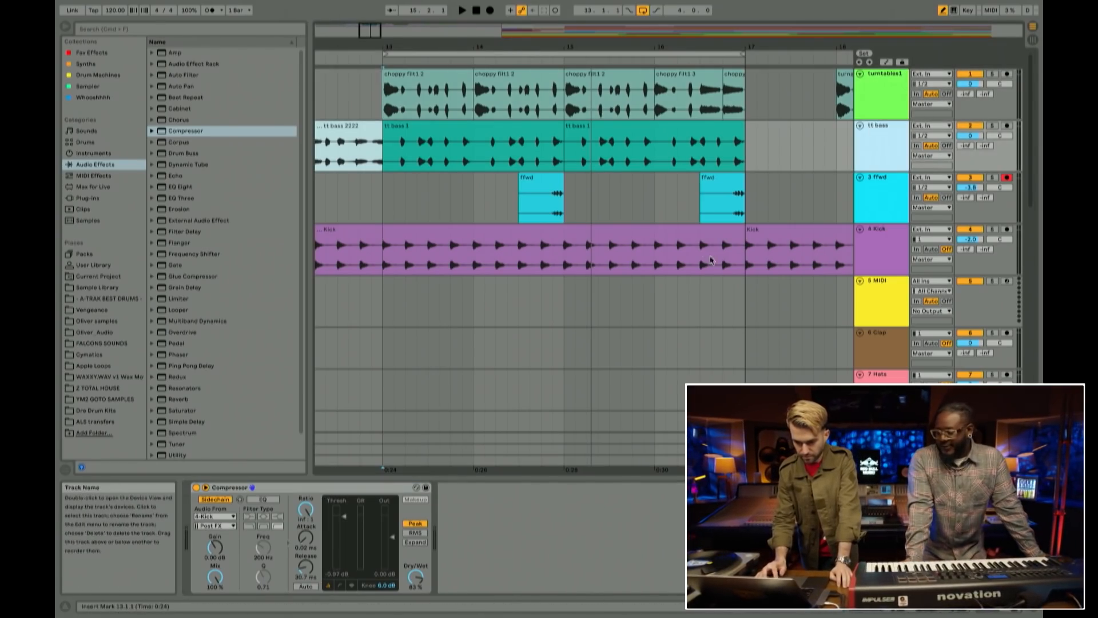
left_click(344, 517)
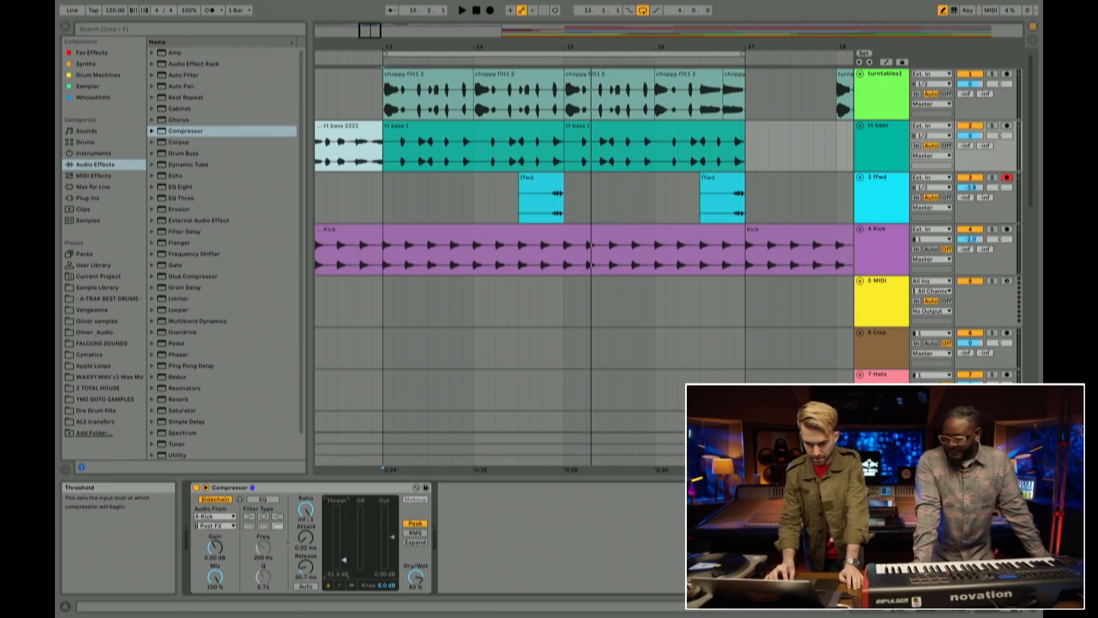
left_click_drag(343, 552, 343, 506)
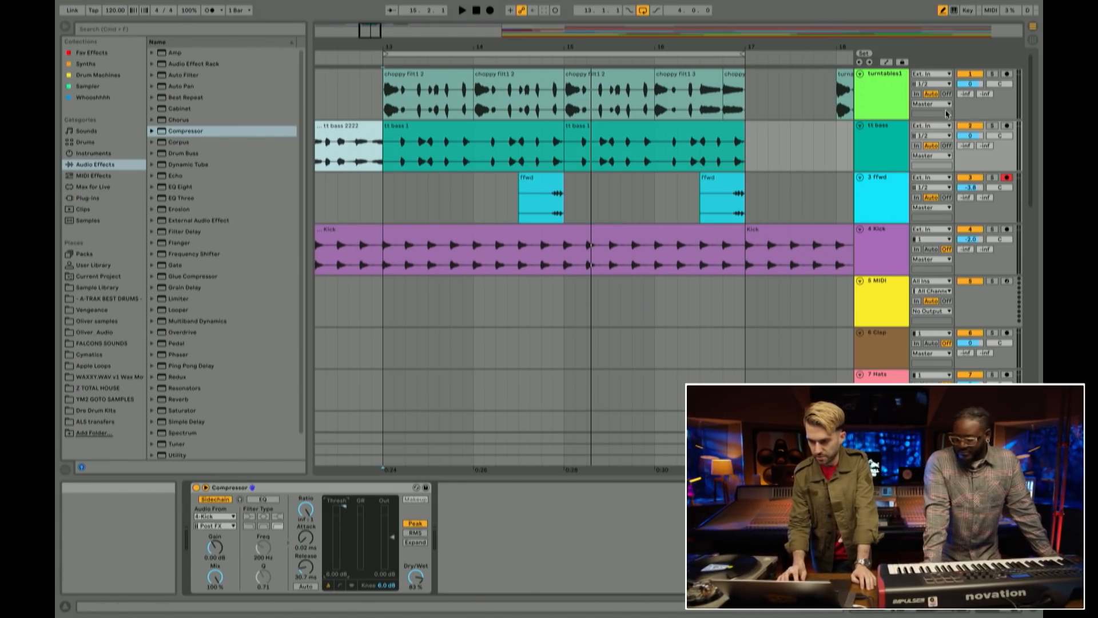
Step: Set the turntables1 Compressor's threshold to -23.2 dB during playback, and switch that Compressor off
left_click(873, 90)
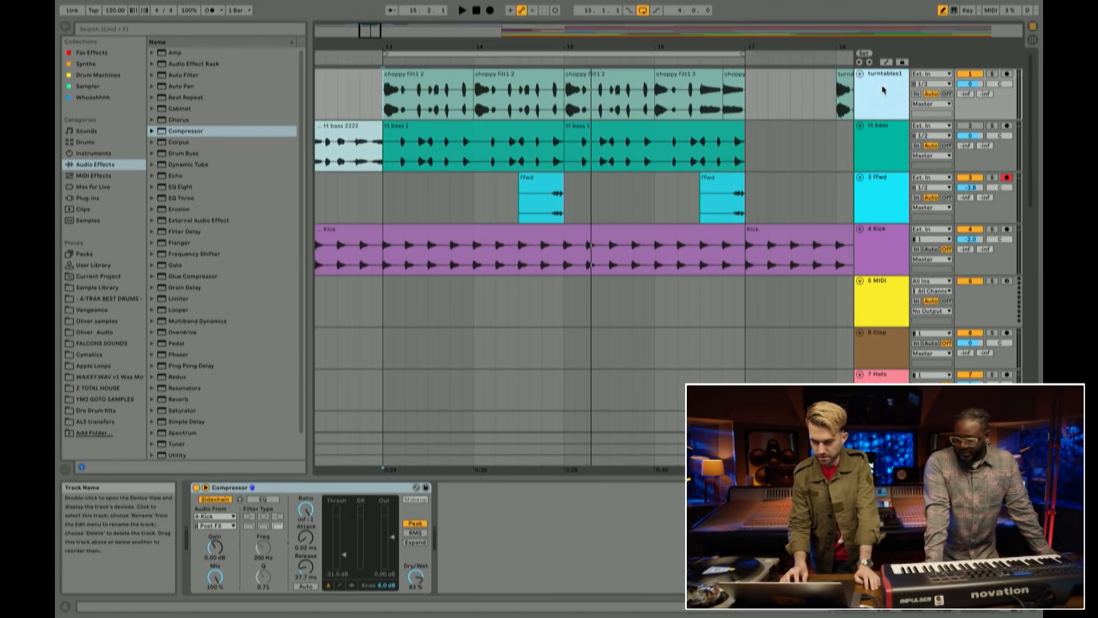
double_click(882, 90)
left_click_drag(342, 554, 343, 530)
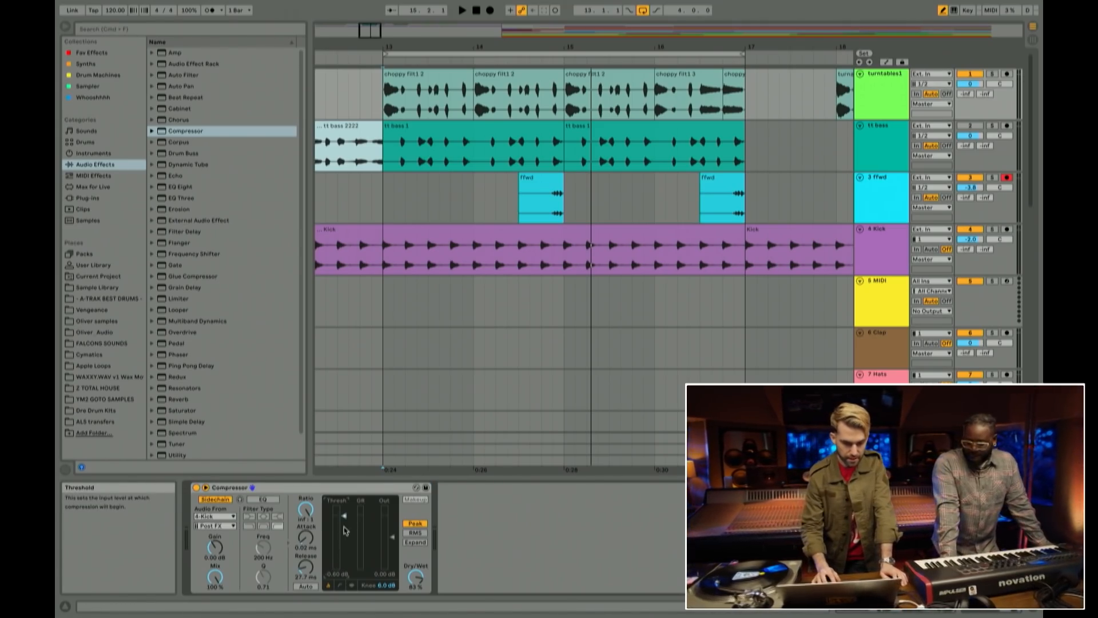
key("space")
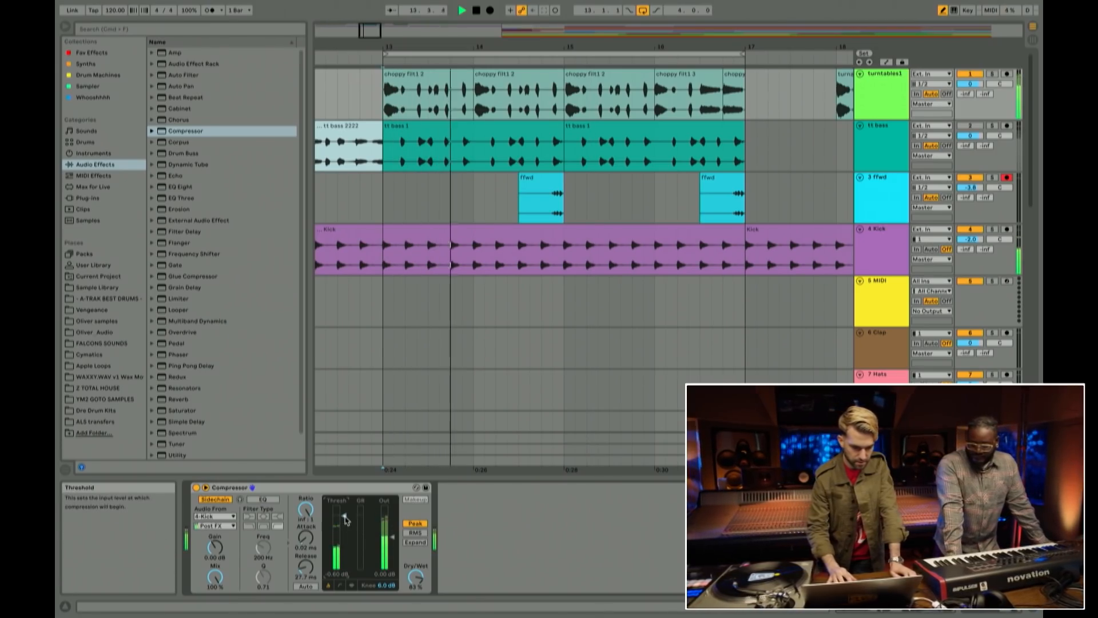
mouse_move(345, 519)
left_mouse_down()
mouse_move(344, 559)
mouse_move(344, 548)
left_mouse_up()
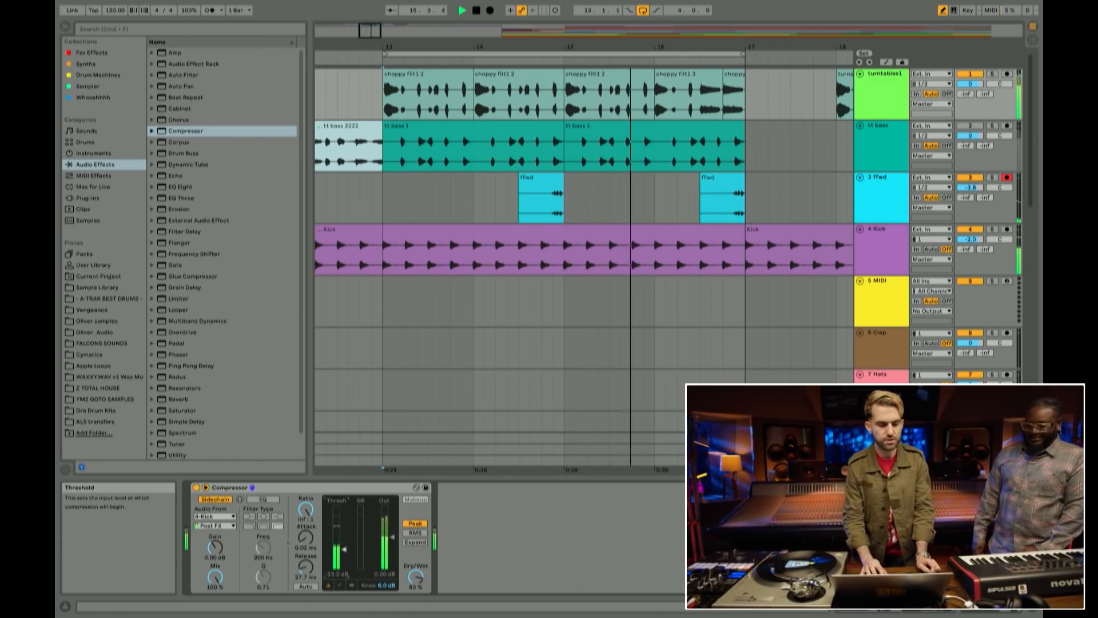
left_click(196, 488)
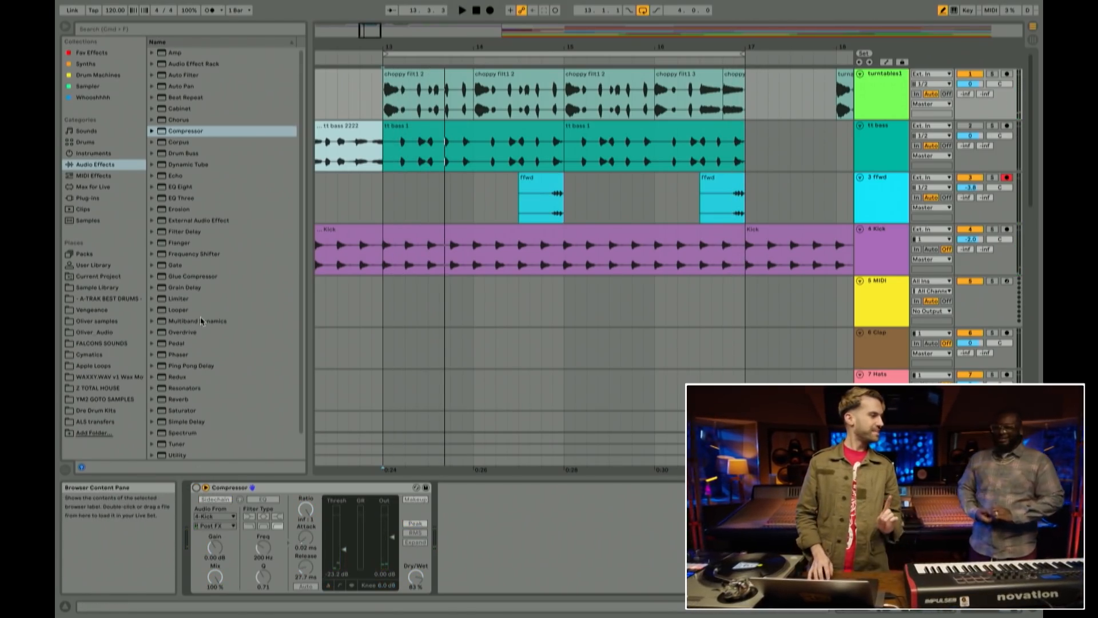
Step: Search the plug-ins for "lfo" and add the VST LFOTool after the Compressor on the turntables1 track
left_click(98, 197)
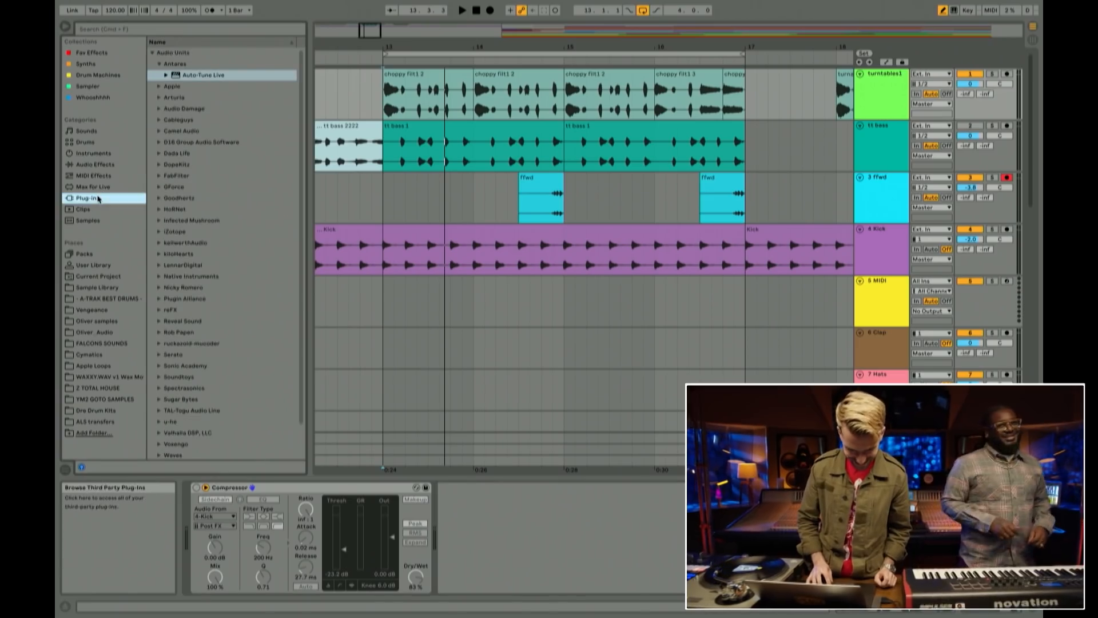
left_click(153, 30)
type("lfo")
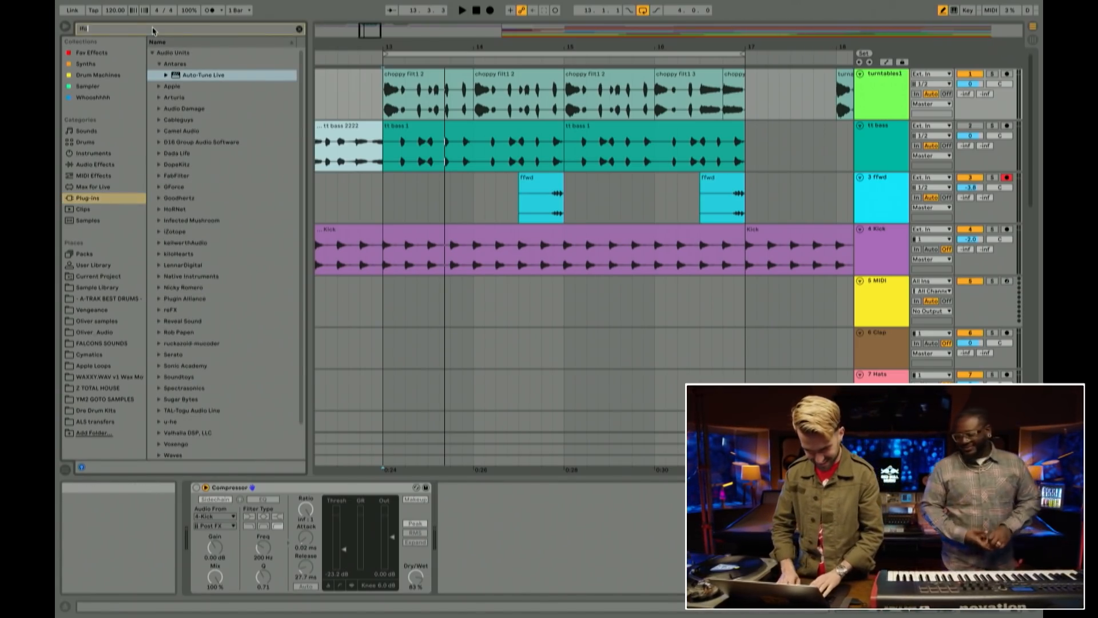
left_click(152, 87)
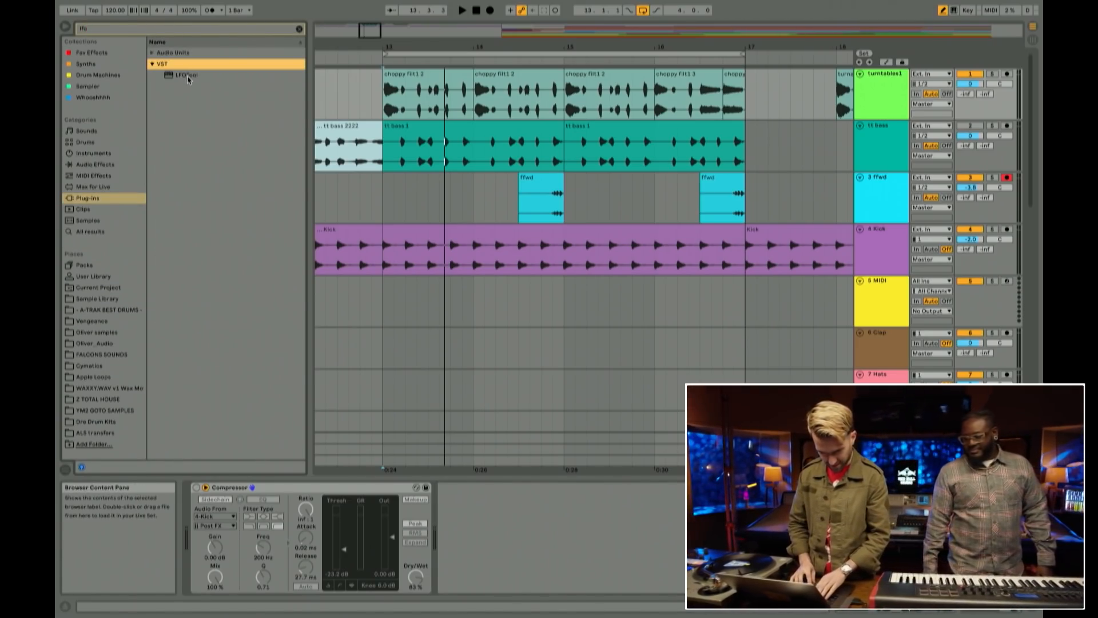
left_click_drag(185, 79, 303, 203)
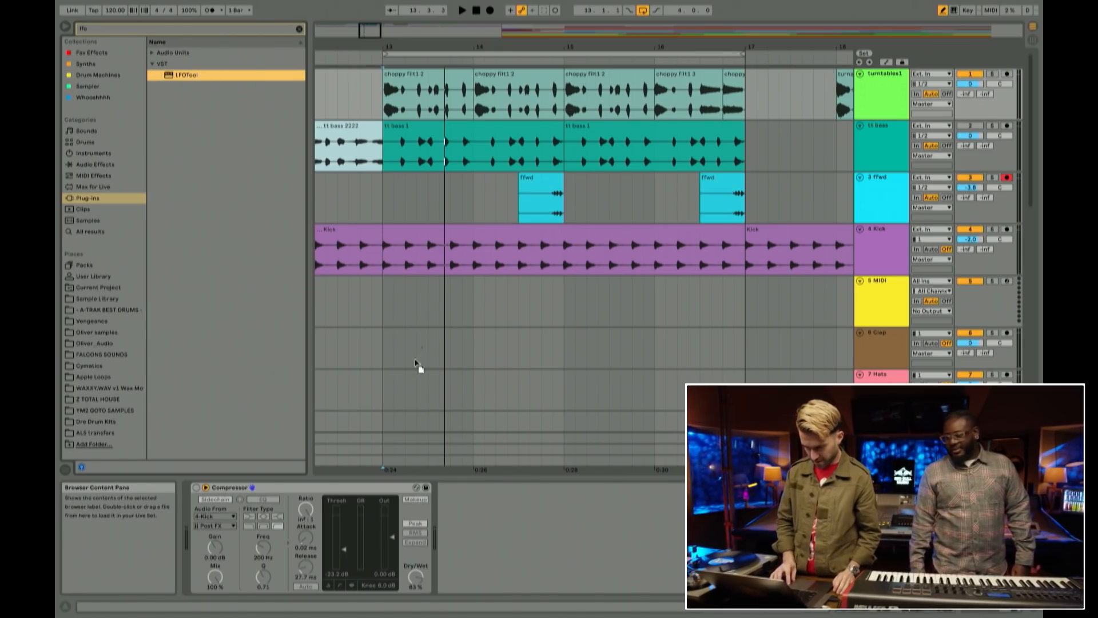
left_click_drag(516, 534, 514, 532)
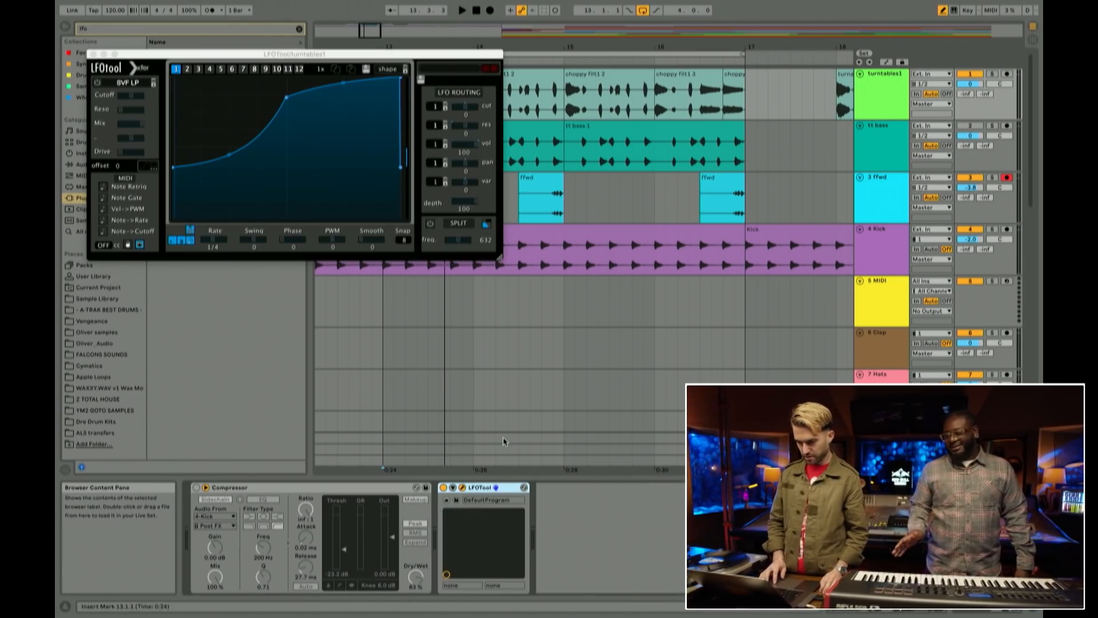
left_click_drag(172, 55, 212, 128)
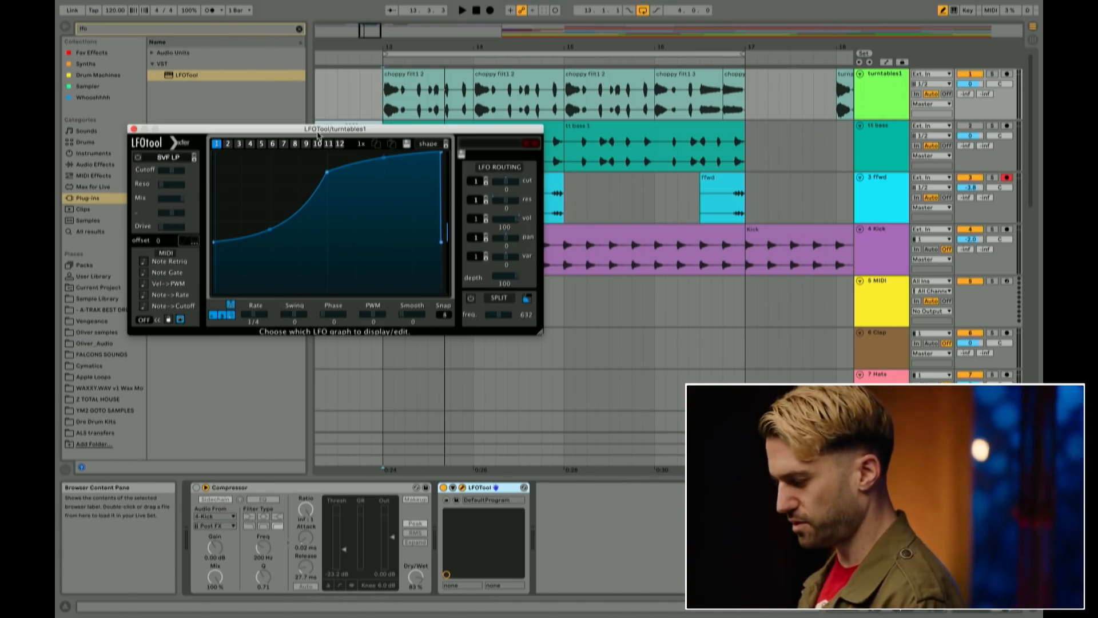
Step: Step through LFOTool's sidechain presets up to Sidechain-4 and go back to load Sidechain-3
left_click(499, 144)
mouse_move(521, 275)
left_click(583, 284)
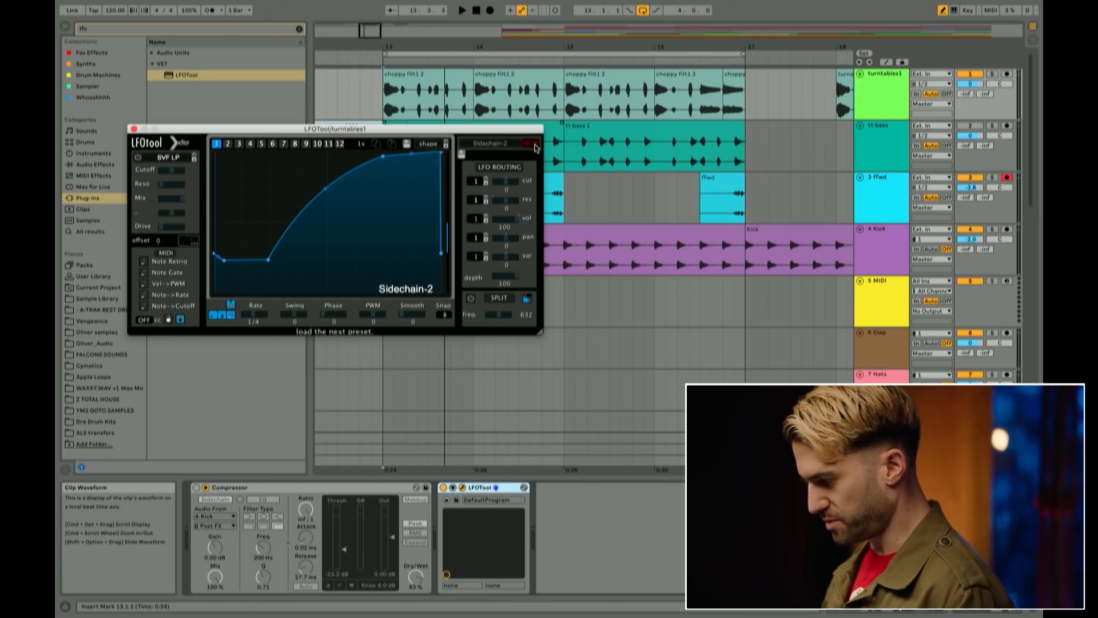
left_click(534, 145)
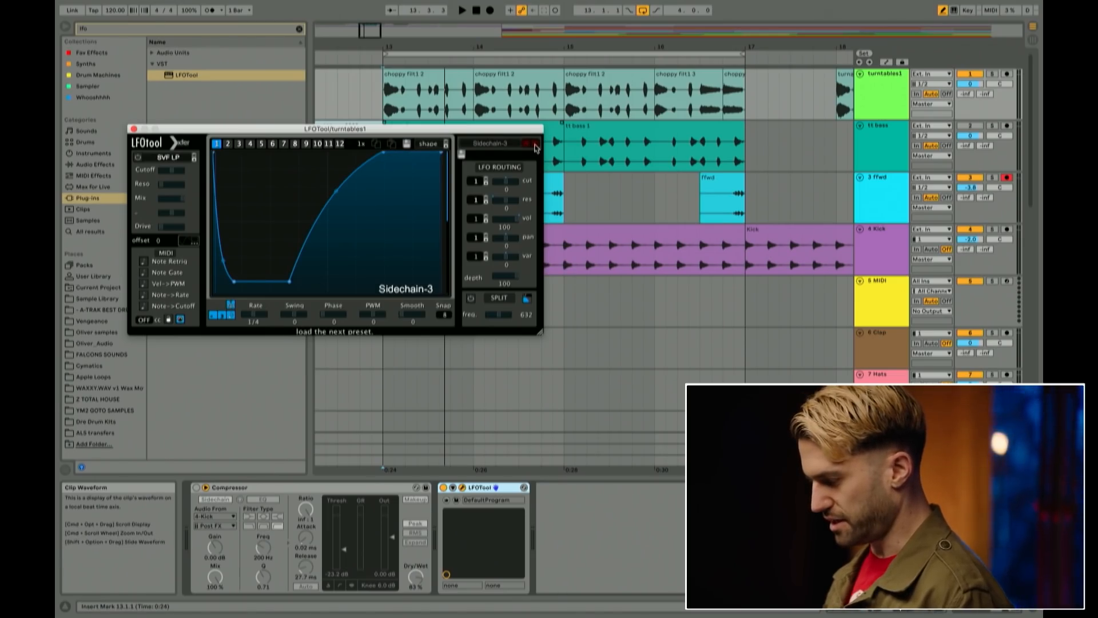
left_click(534, 146)
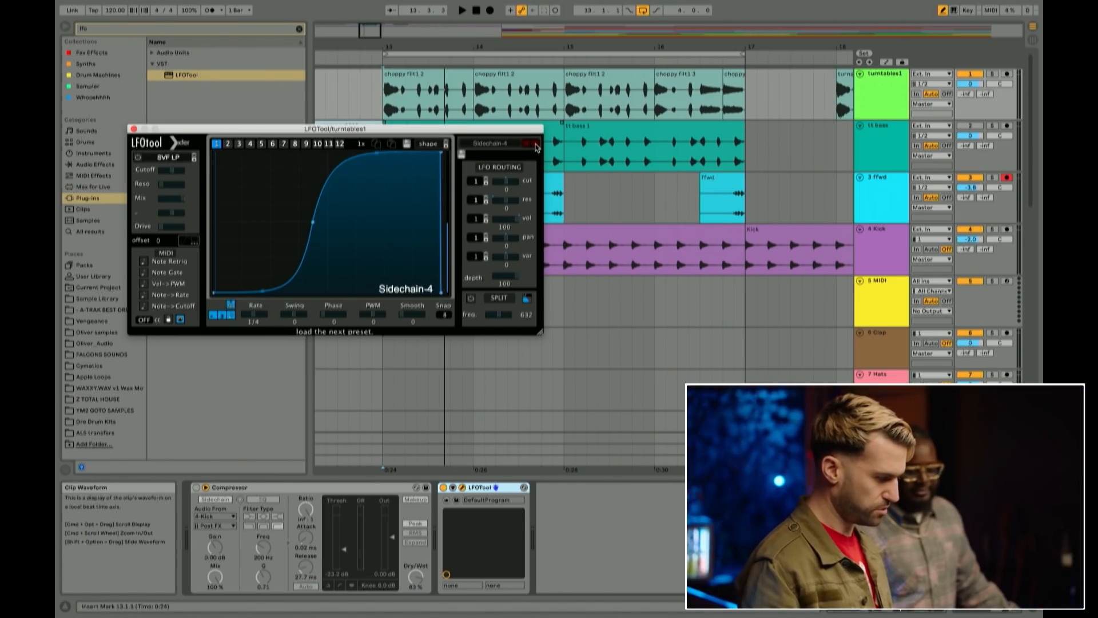
left_click(526, 147)
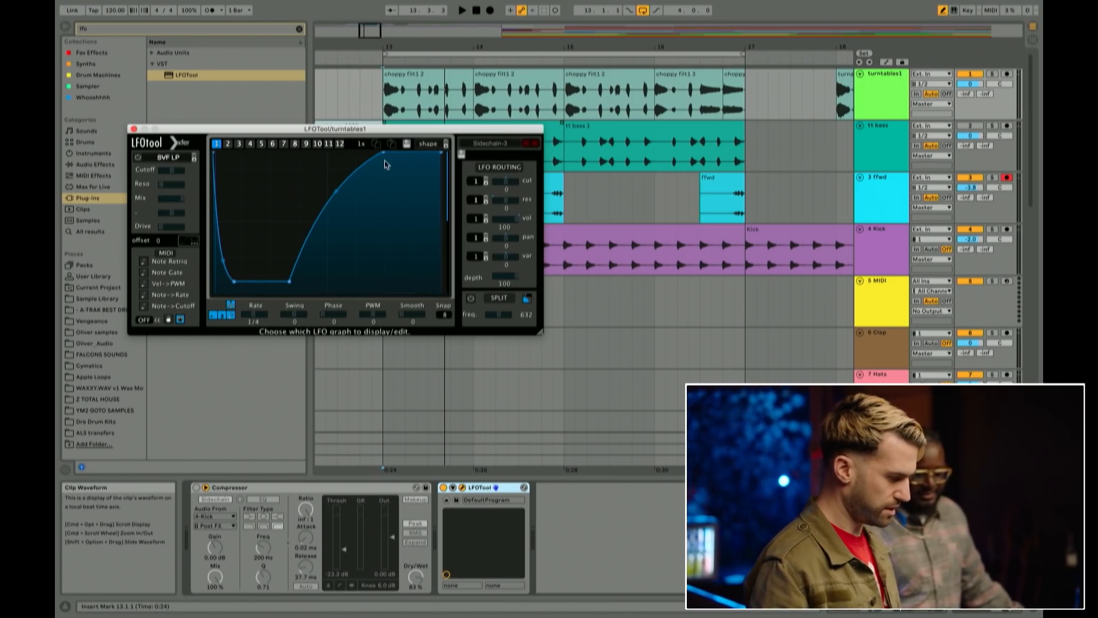
Step: Reshape the Sidechain-3 curve with an earlier peak and a shallower dip, and delete LFOTool from the turntables1 track
left_click_drag(384, 154, 346, 155)
left_click_drag(289, 281, 234, 259)
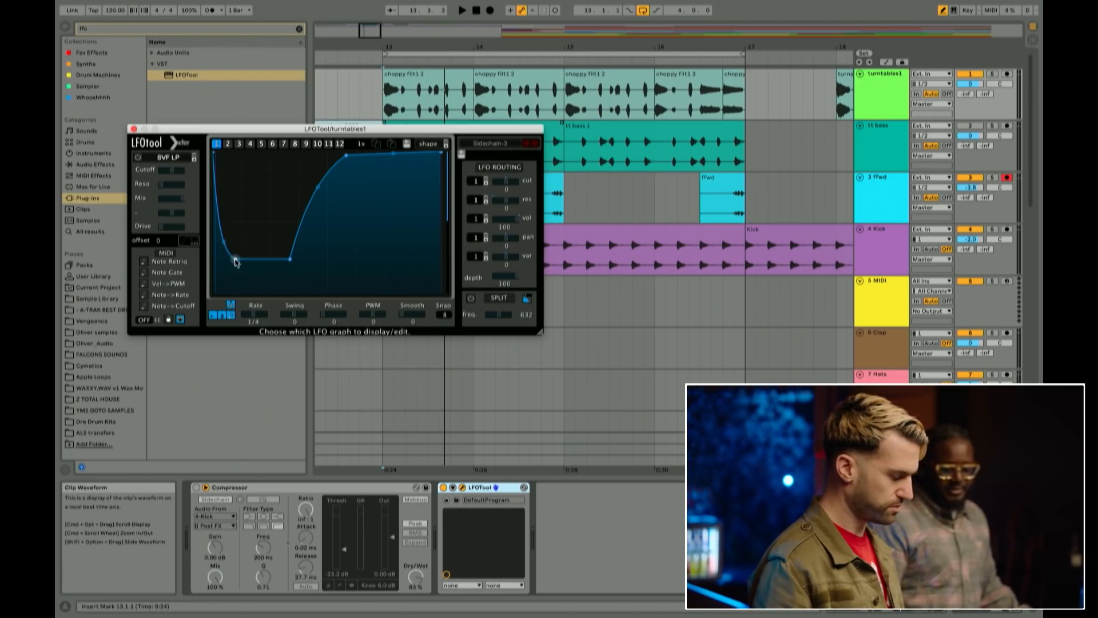
left_click(134, 128)
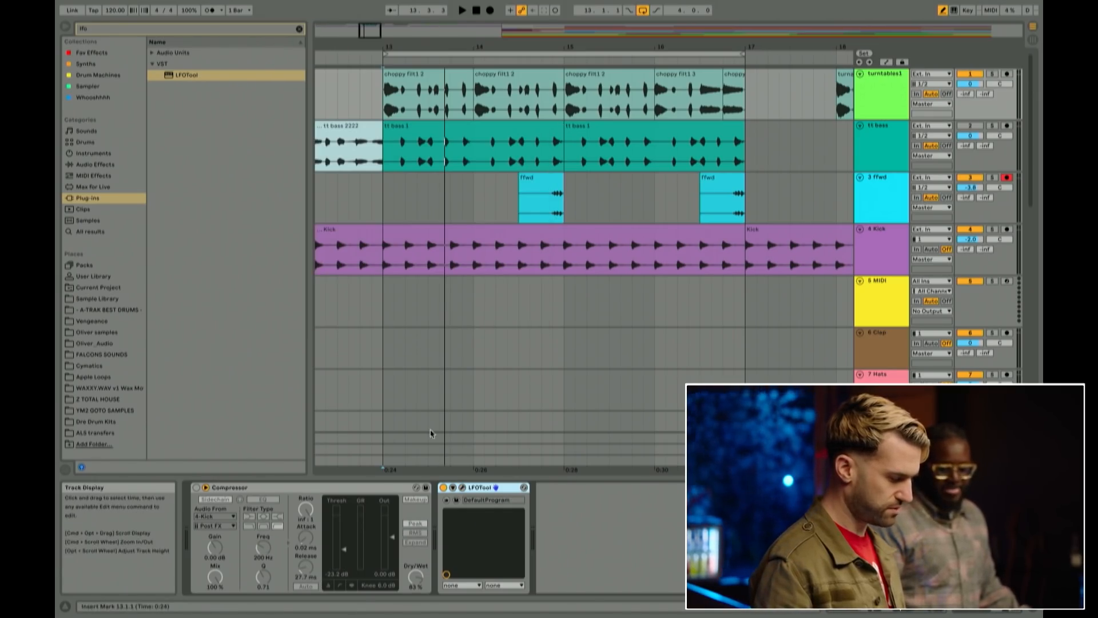
key("Delete")
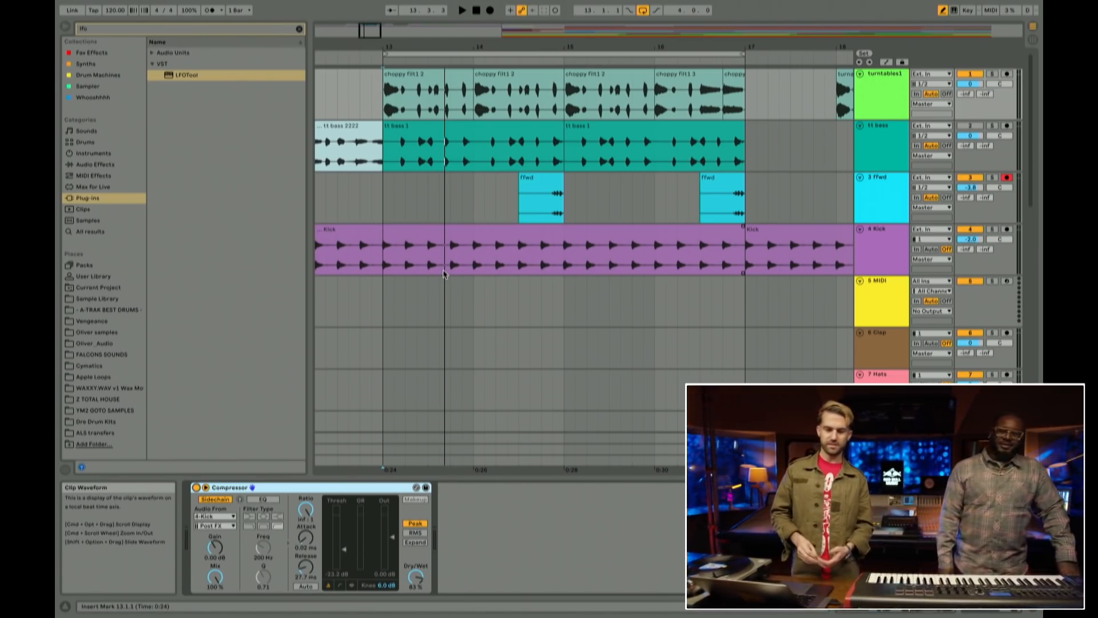
Step: Play the loop from bar 13 and insert two audio tracks directly below the Kick track
left_click(387, 212)
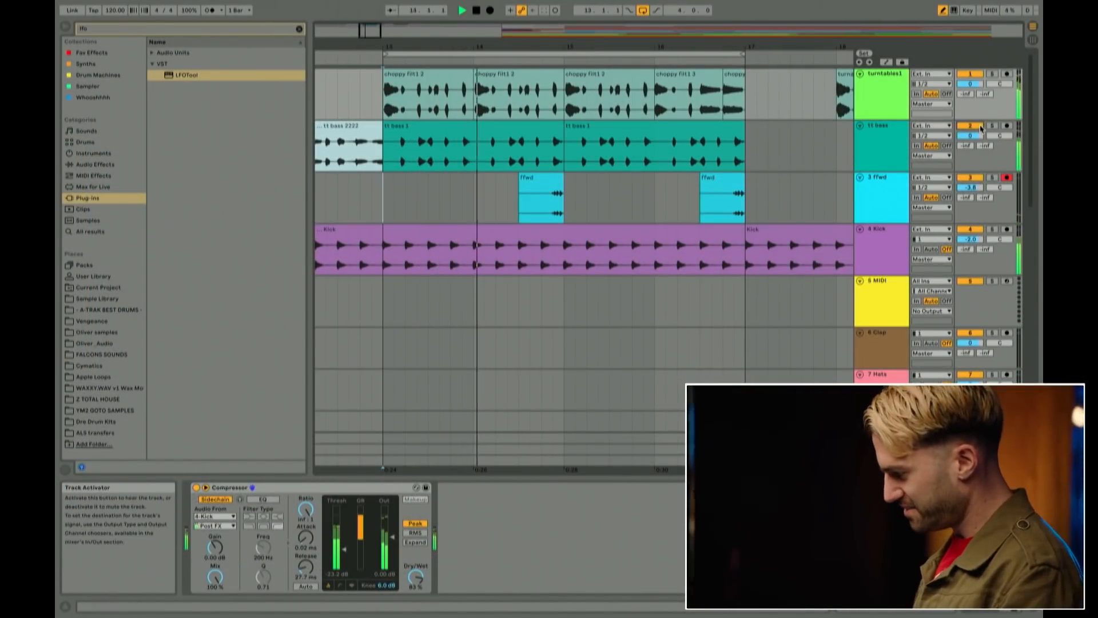
left_click(875, 154)
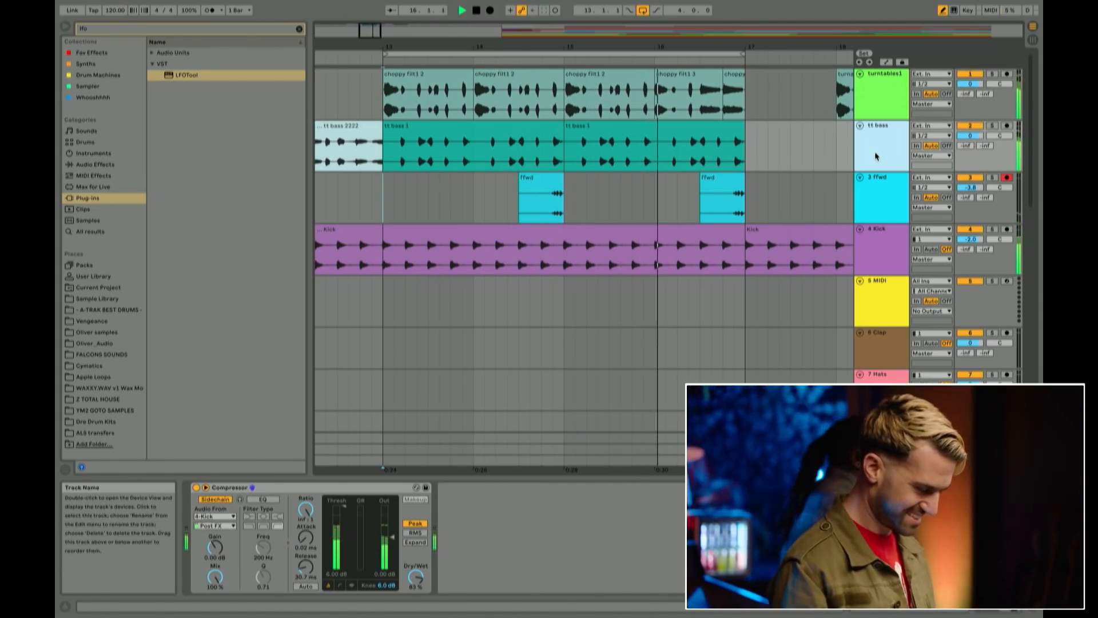
left_click(876, 269)
key("super+t")
key("super+t")
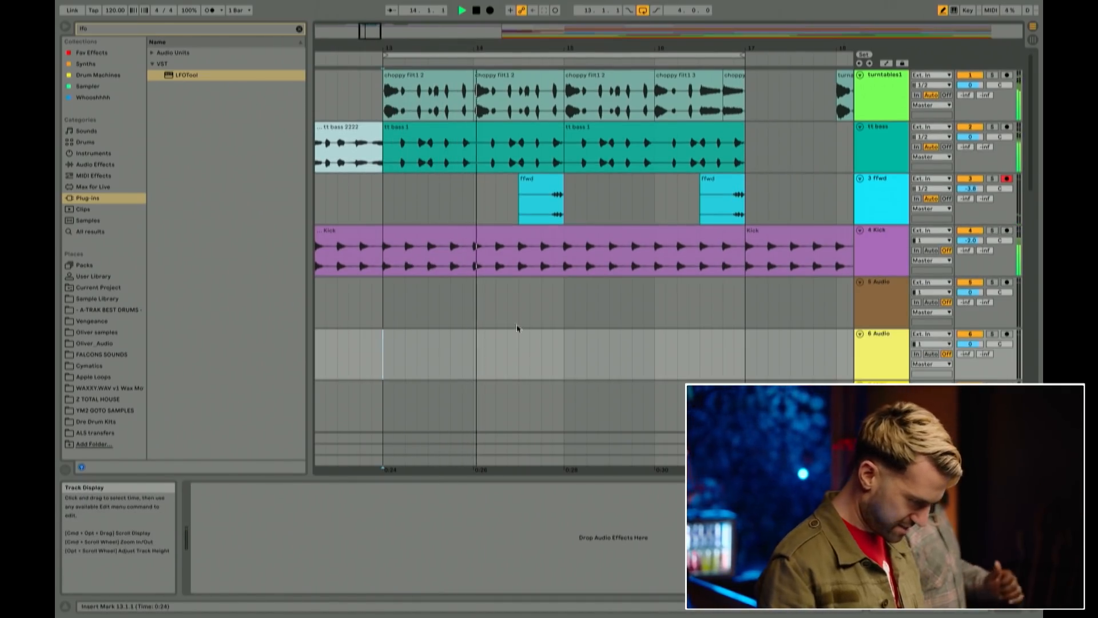
left_click(384, 309)
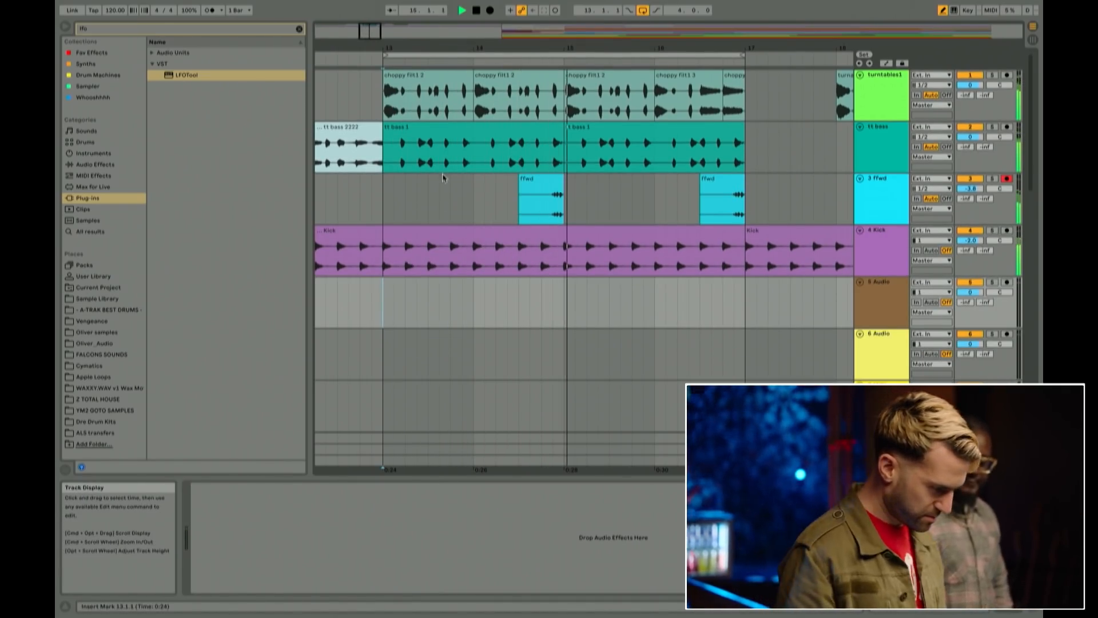
Step: Clear the browser search and open A-TRAK BEST DRUMS, Loops, House, Defected House - Copyright down to the CPR_WAV_LOOPS folder
left_click(299, 28)
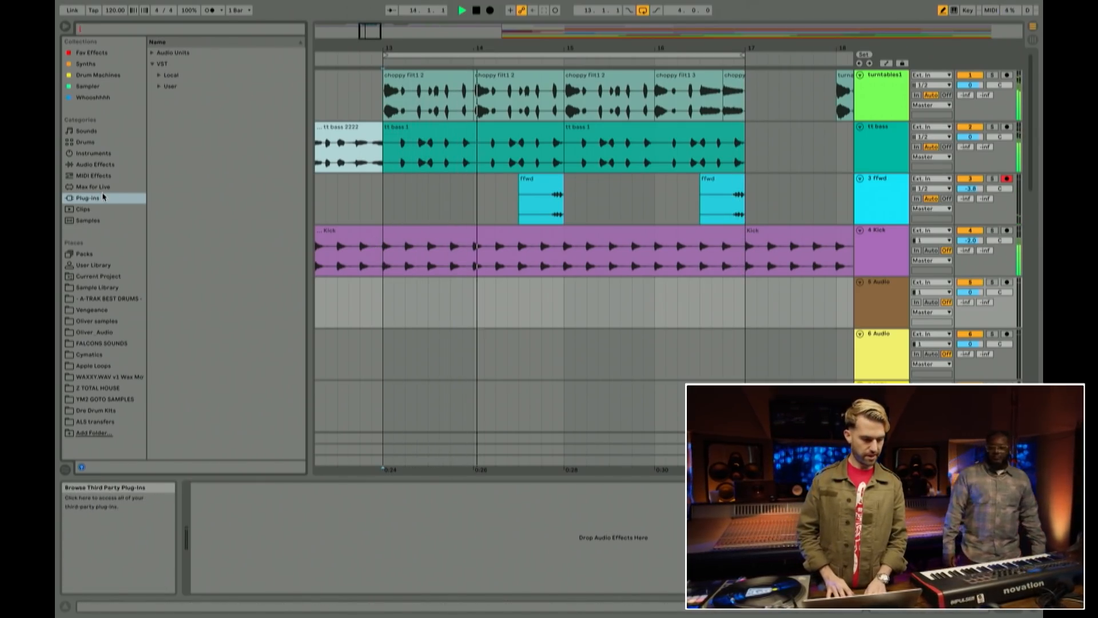
left_click(115, 297)
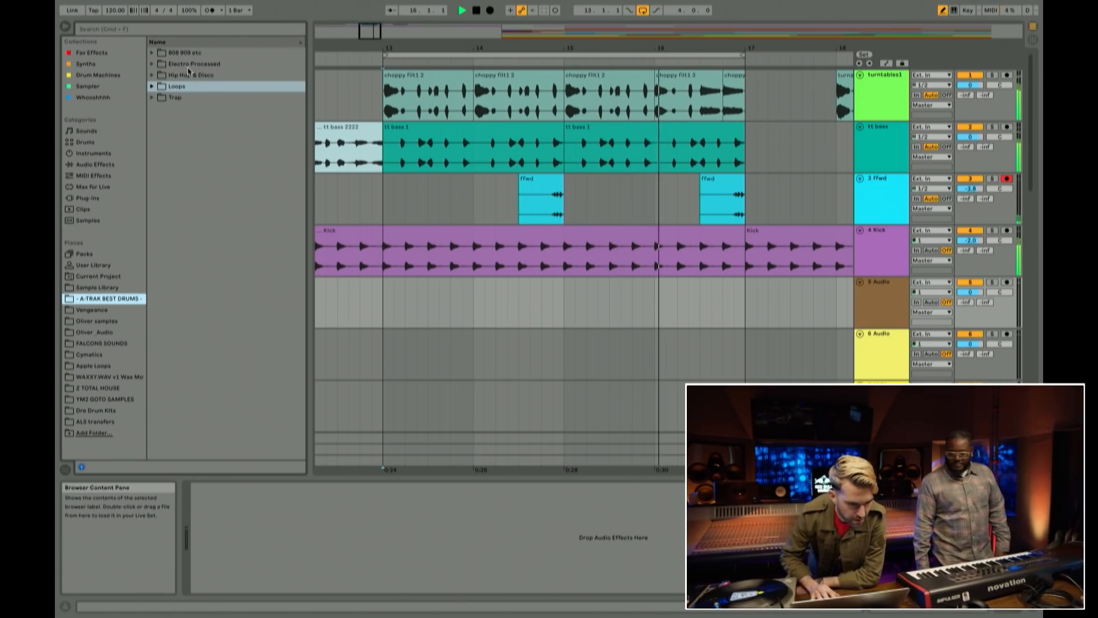
left_click(171, 89)
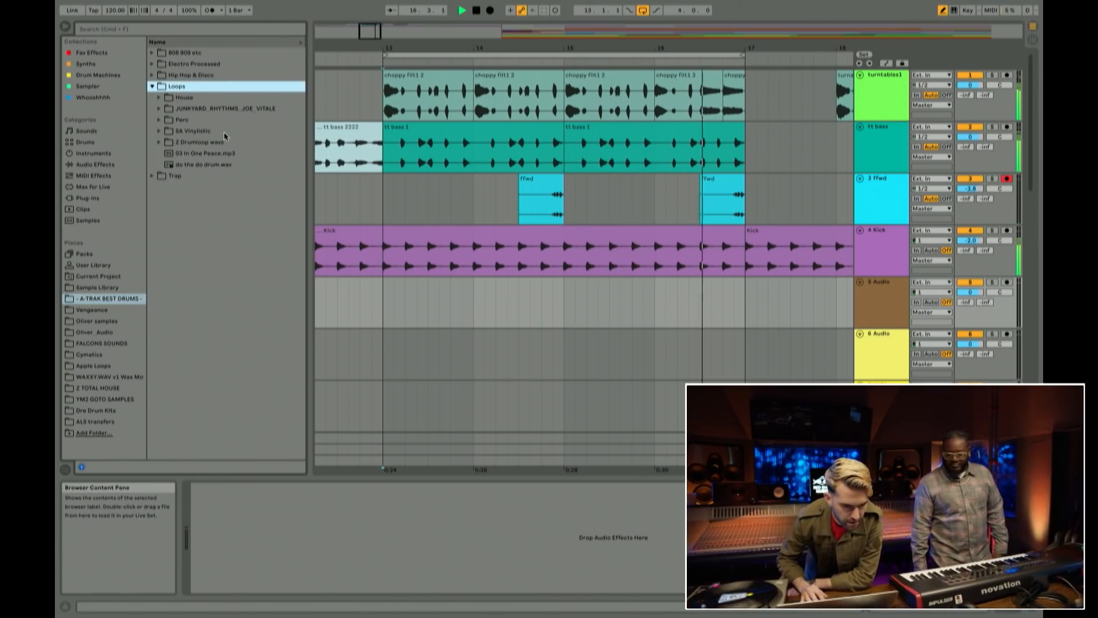
left_click(185, 98)
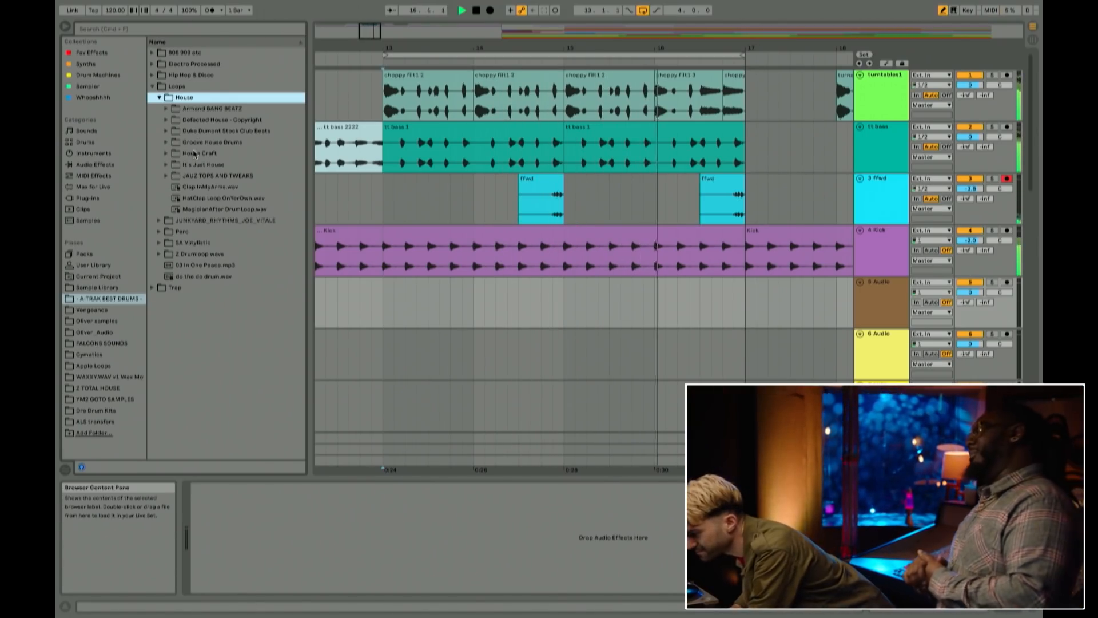
left_click(210, 121)
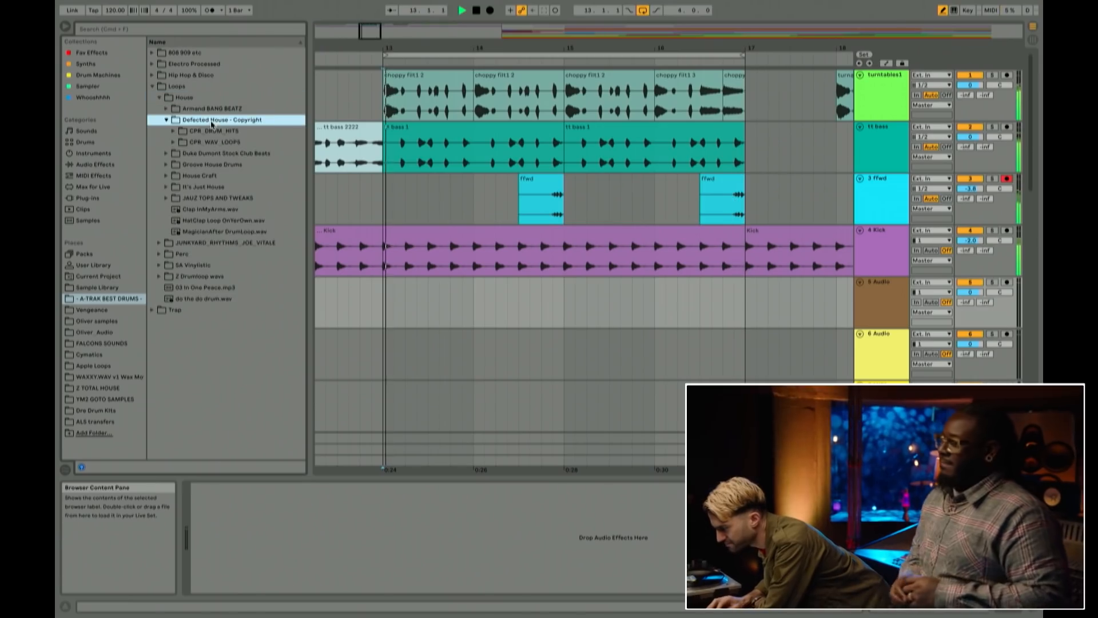
left_click(224, 139)
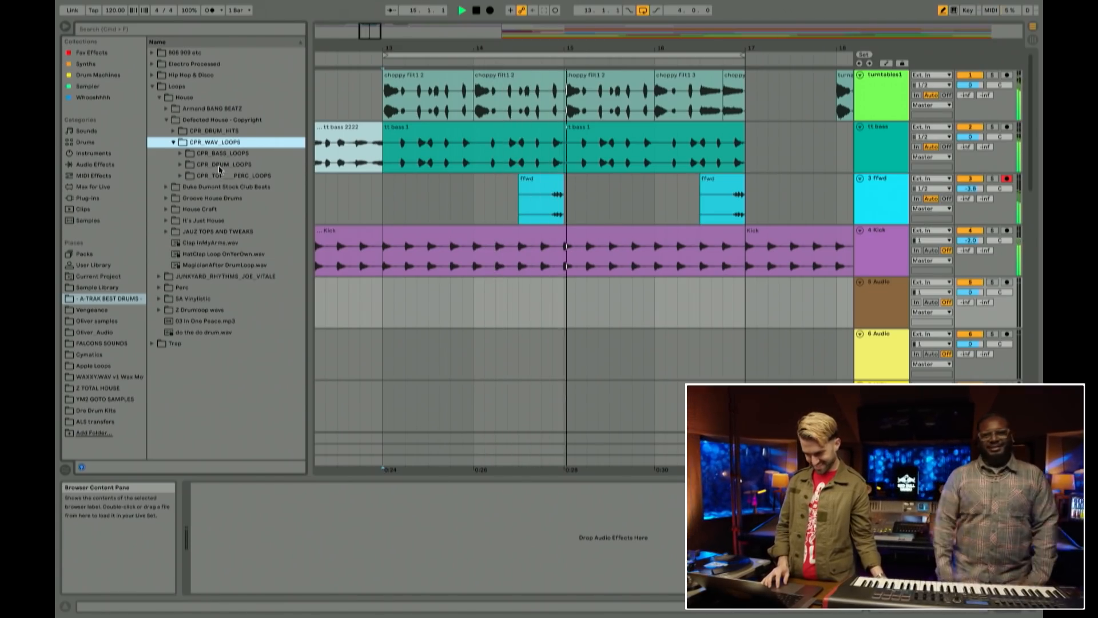
Step: Open the CPR_DRUM_LOOPS folder and audition its first kick loop and CPR_124_Jamo_2_Tops.wav over the playing beat
double_click(222, 165)
left_click(235, 176)
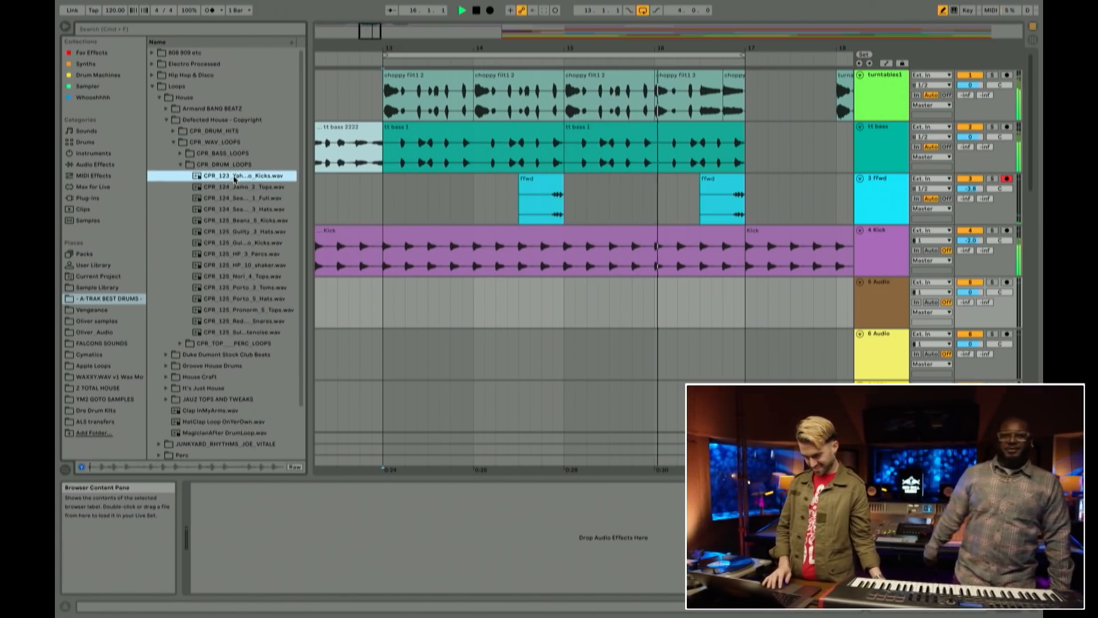
key("Down")
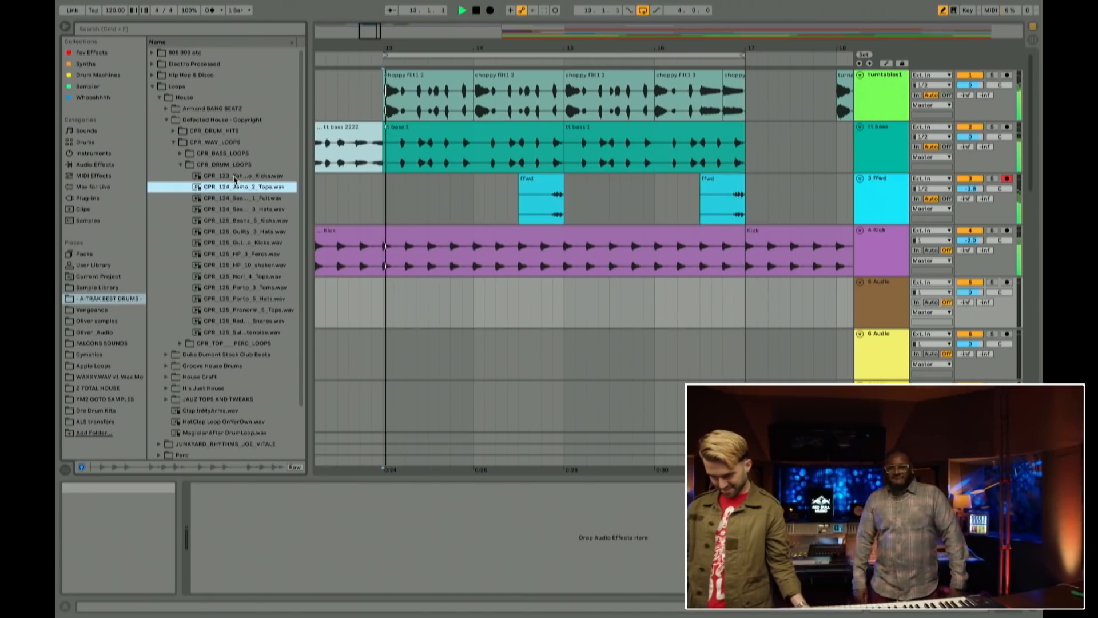
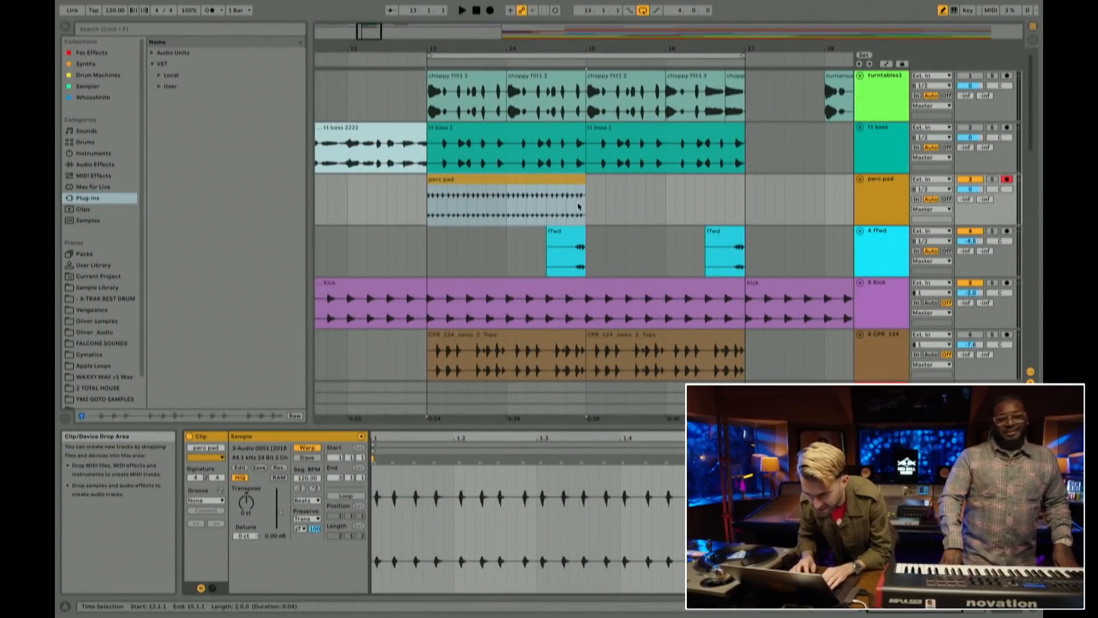
Step: Duplicate the perc pad clip to bars 15 and 16, and solo its track to hear it in the loop
left_click(568, 182)
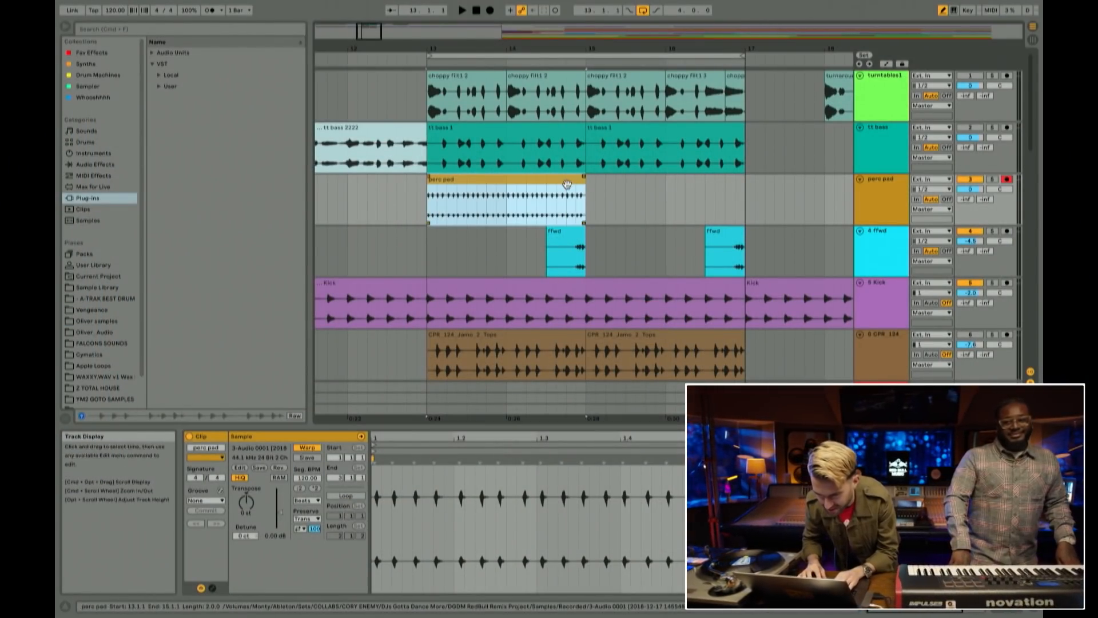
key("super+d")
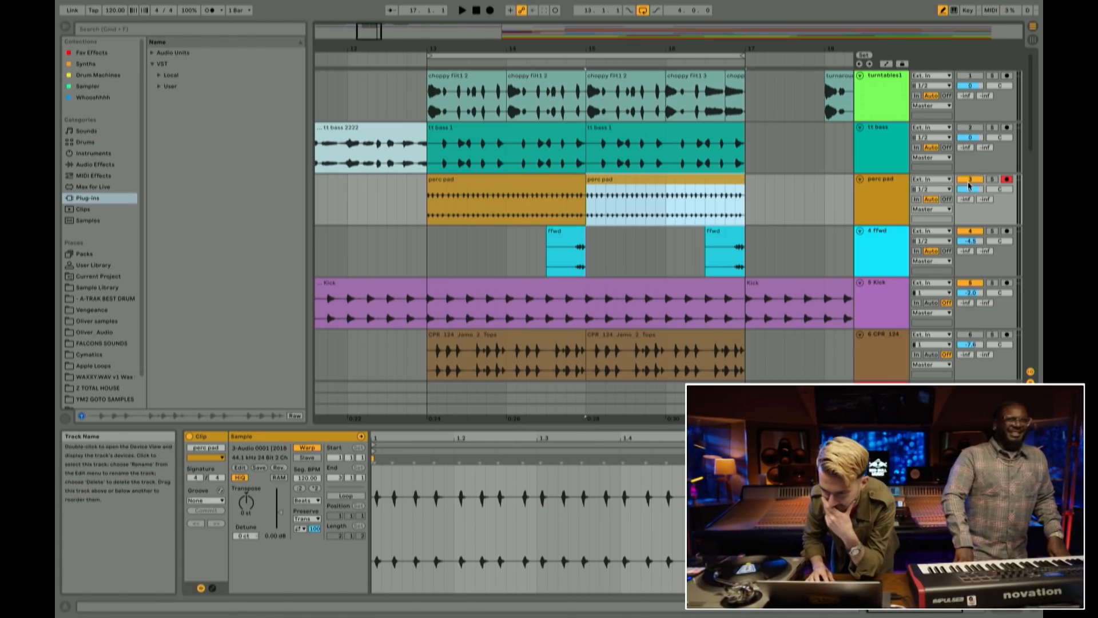
left_click(991, 182)
key("space")
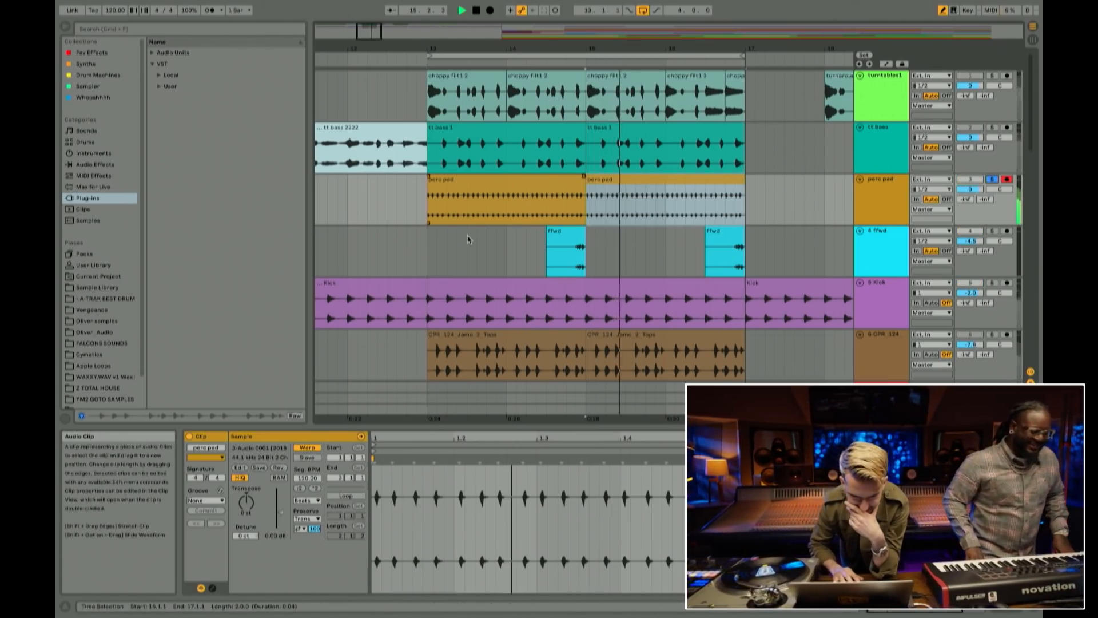
left_click(427, 250)
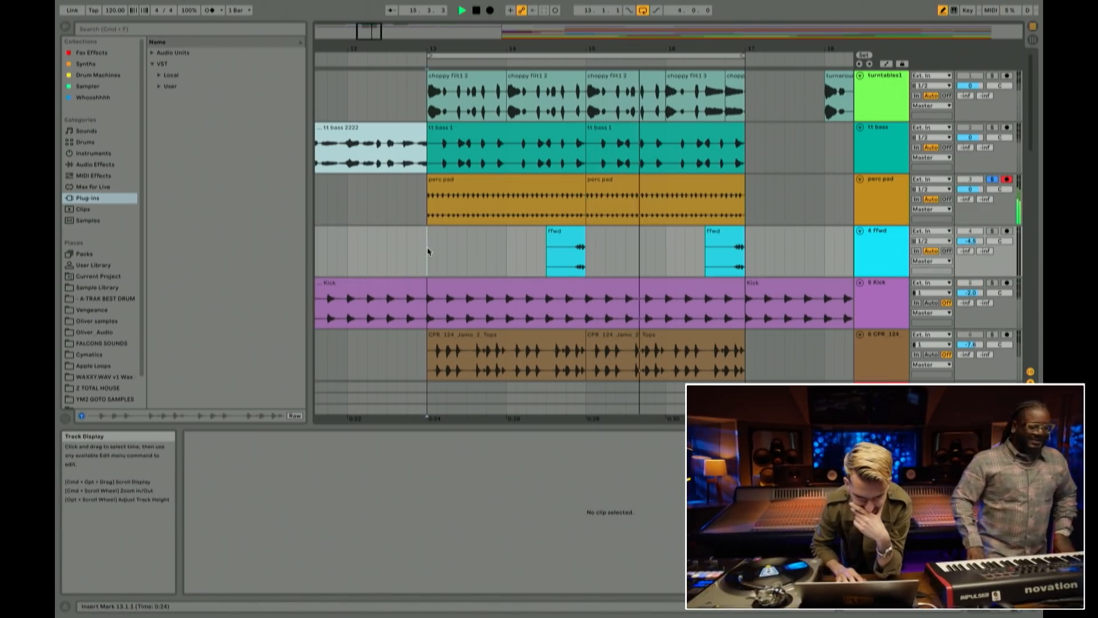
left_click(430, 207)
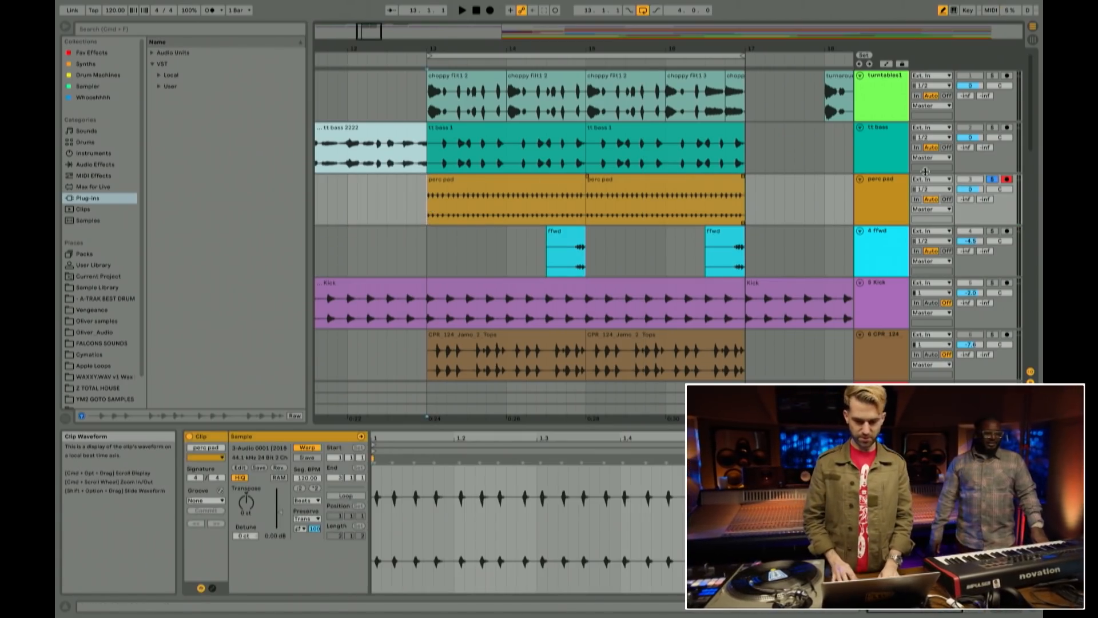
Step: Add an Auto Filter to the perc pad track, set to highpass at about 183 Hz with 30% resonance
left_click(884, 196)
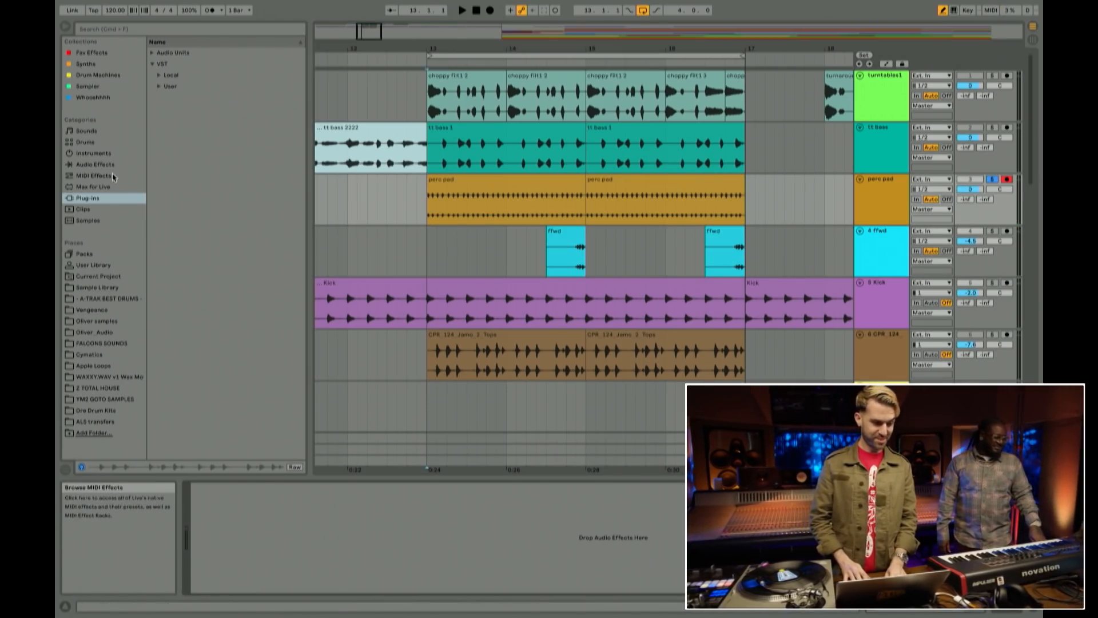
left_click(123, 164)
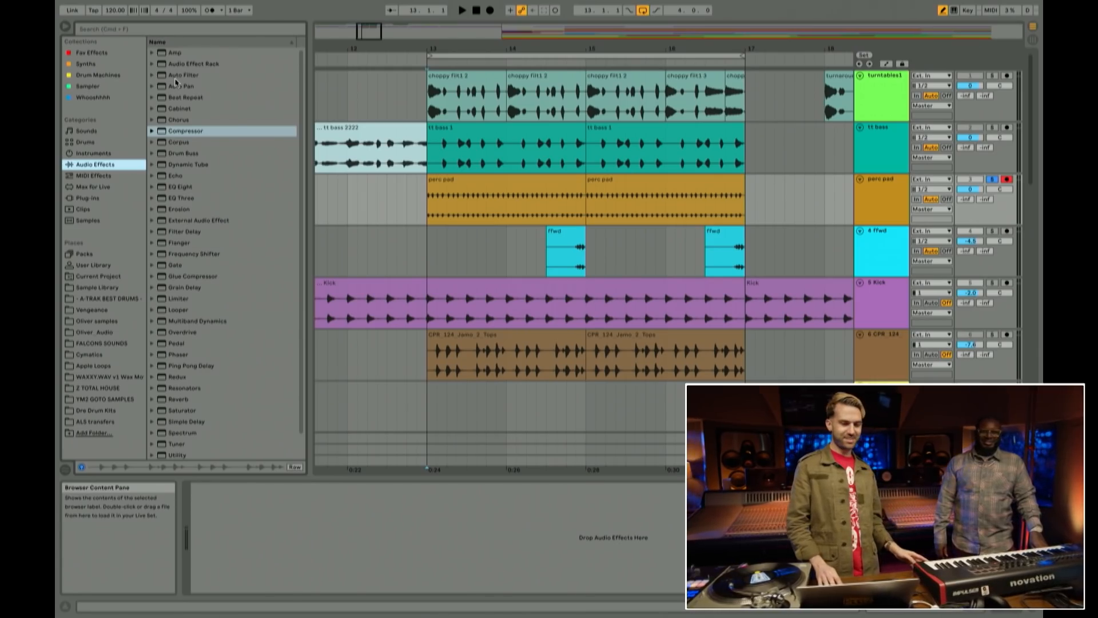
left_click_drag(176, 79, 461, 197)
left_click(245, 565)
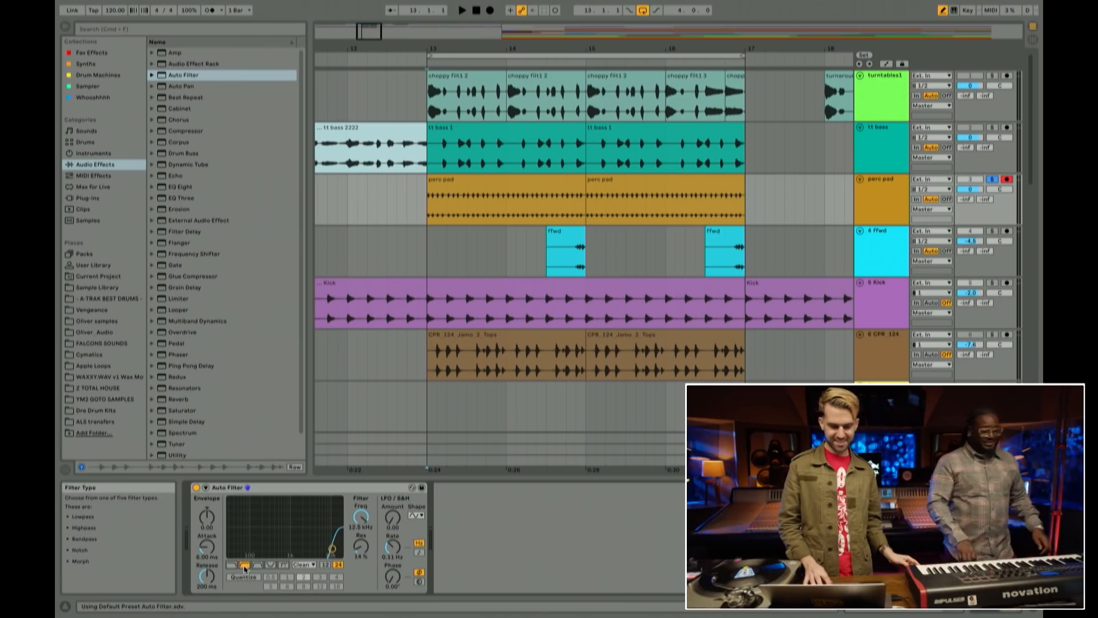
left_click_drag(332, 549, 259, 547)
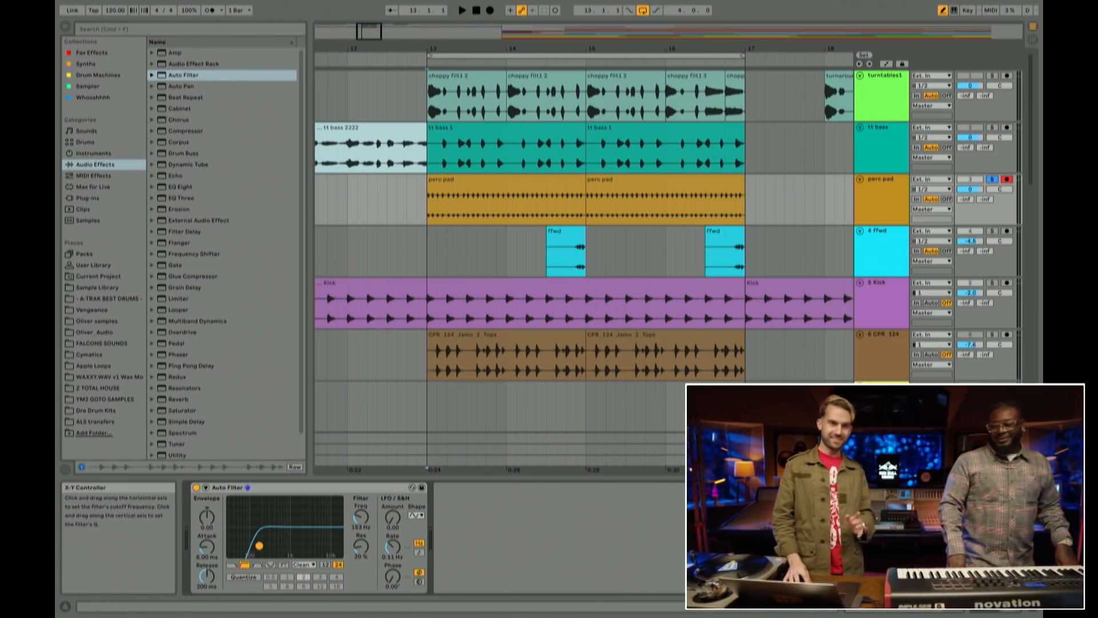
Step: Raise the perc pad Auto Filter's highpass cutoff to about 532 Hz with 33% resonance
left_click_drag(259, 546, 259, 546)
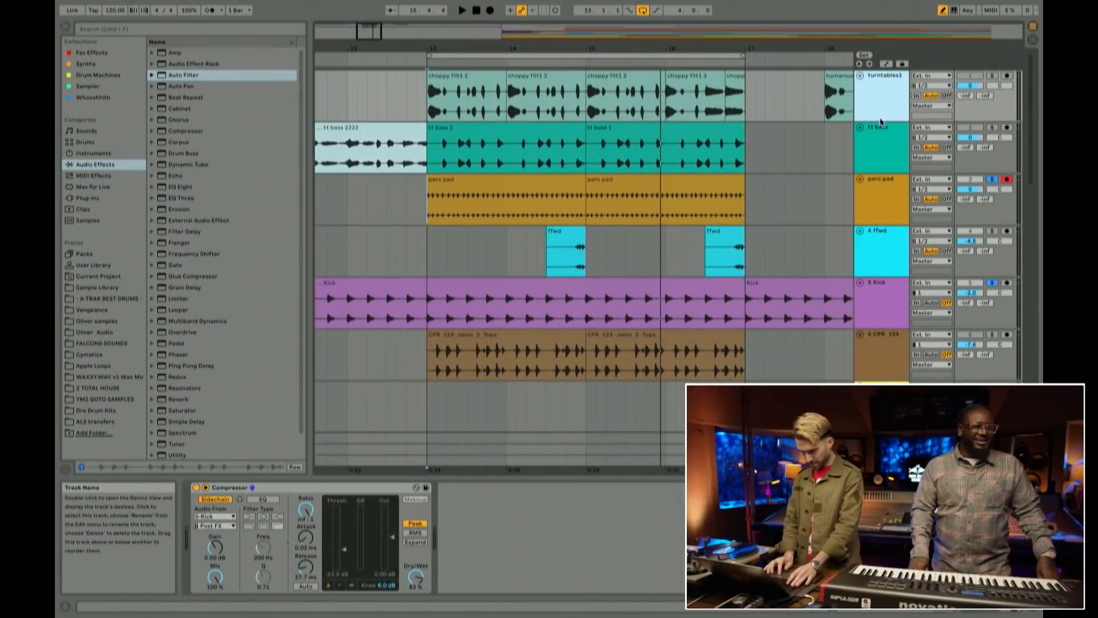
Step: Set the threshold of the tt bass track's sidechained Compressor to about -25.5 dB while listening to the loop
left_click(877, 142)
right_click(343, 525)
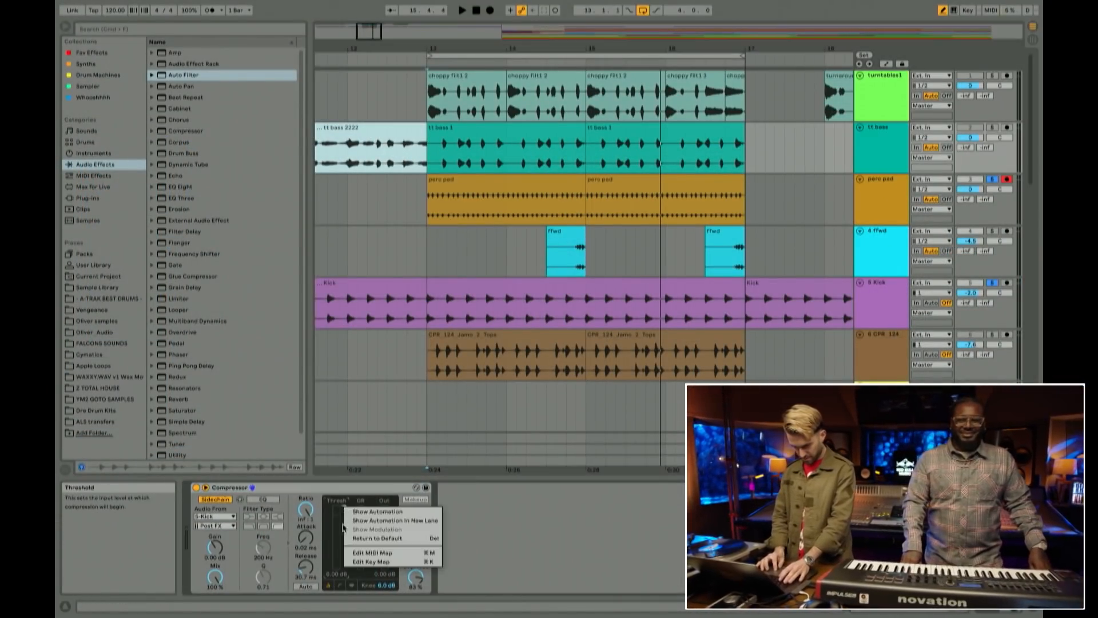
left_click(372, 553)
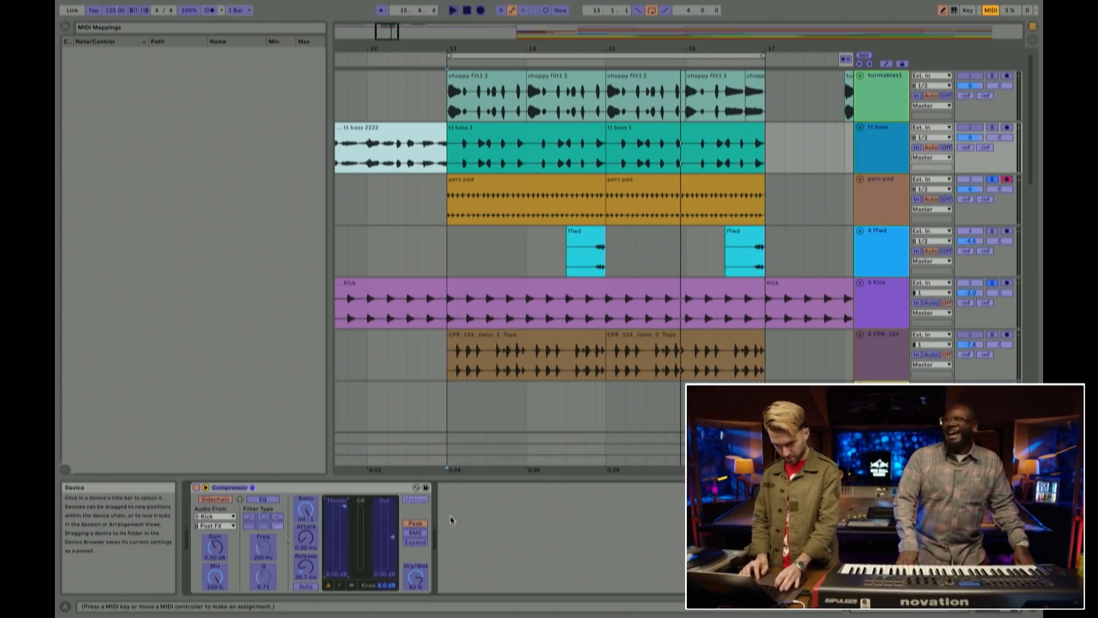
key("super+m")
left_click_drag(343, 511, 343, 551)
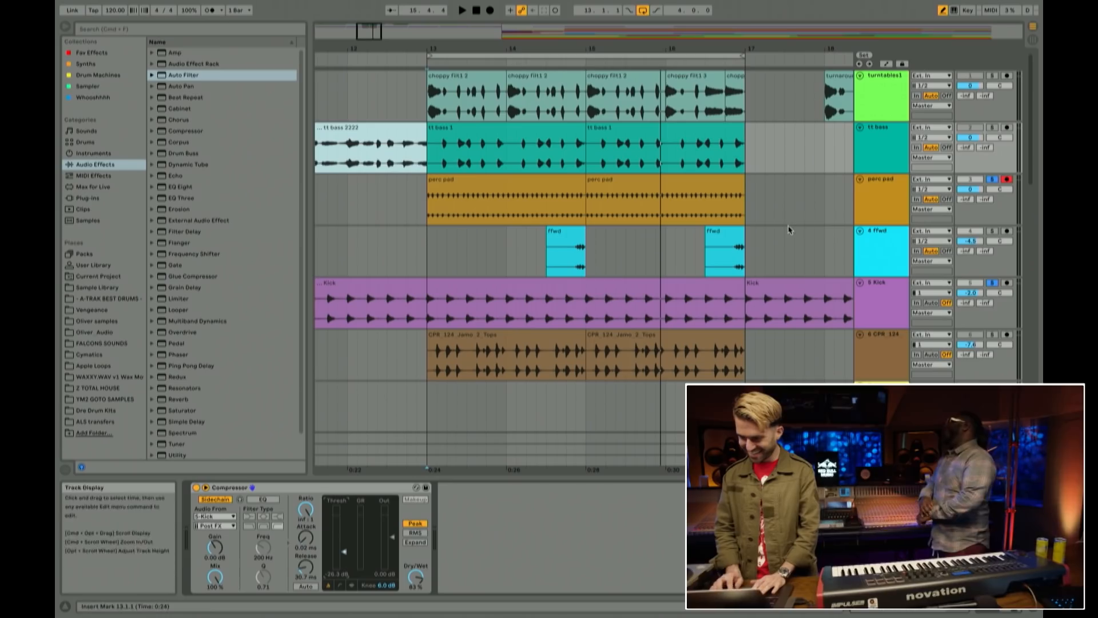
key("space")
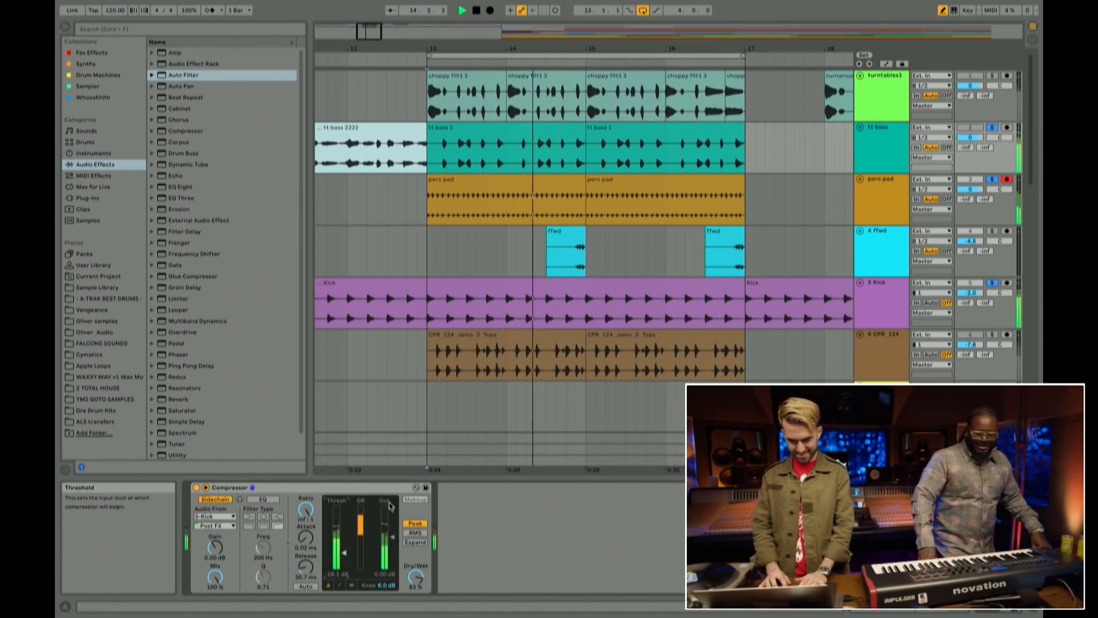
key("space")
mouse_move(347, 555)
left_mouse_down()
mouse_move(346, 565)
mouse_move(344, 551)
left_mouse_up()
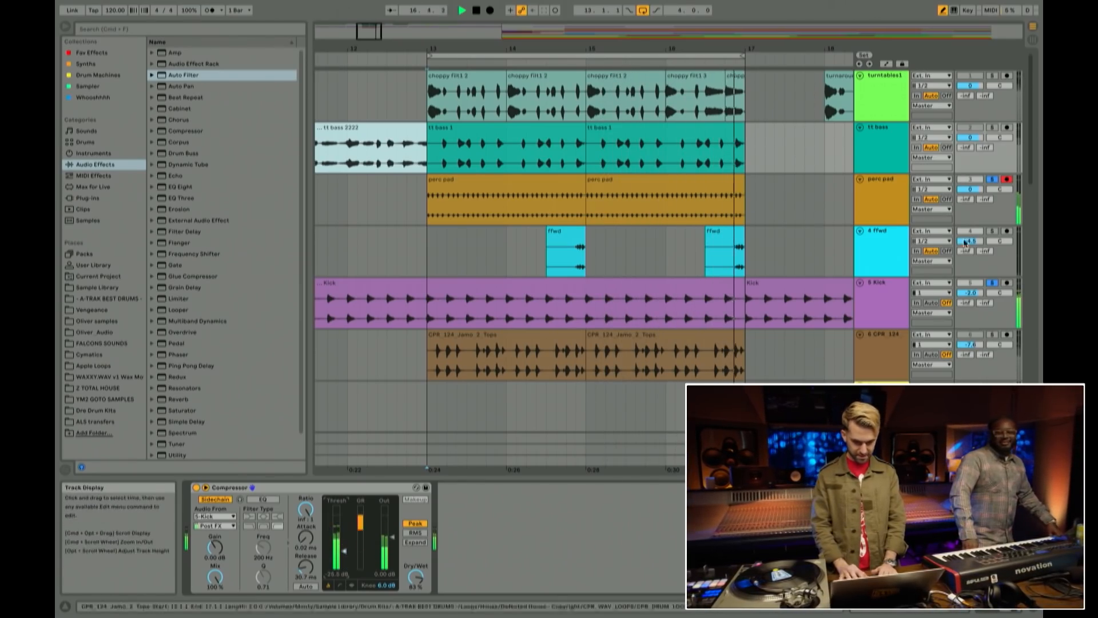
Step: Copy the tt bass track's Compressor onto the perc pad track after its Auto Filter, and play the loop
left_click(841, 223)
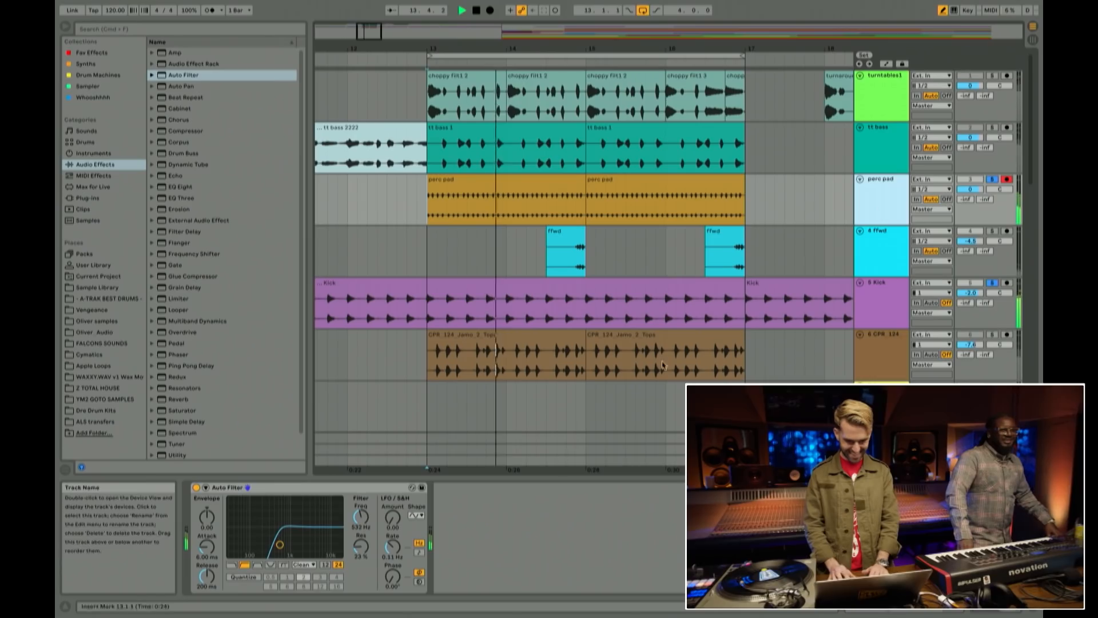
left_click(874, 147)
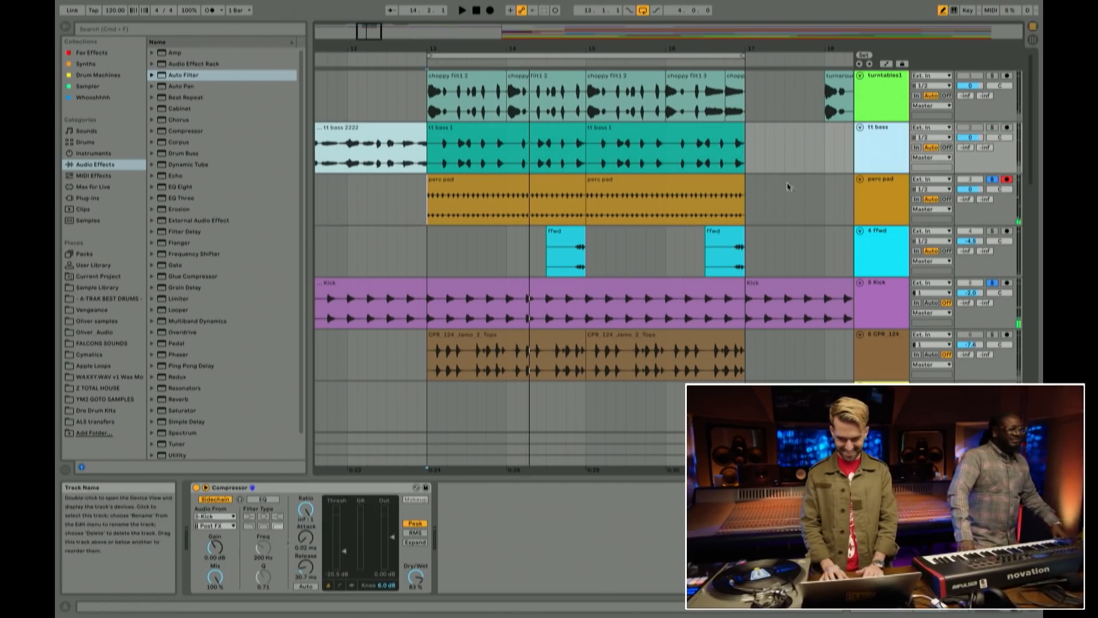
left_click(290, 488)
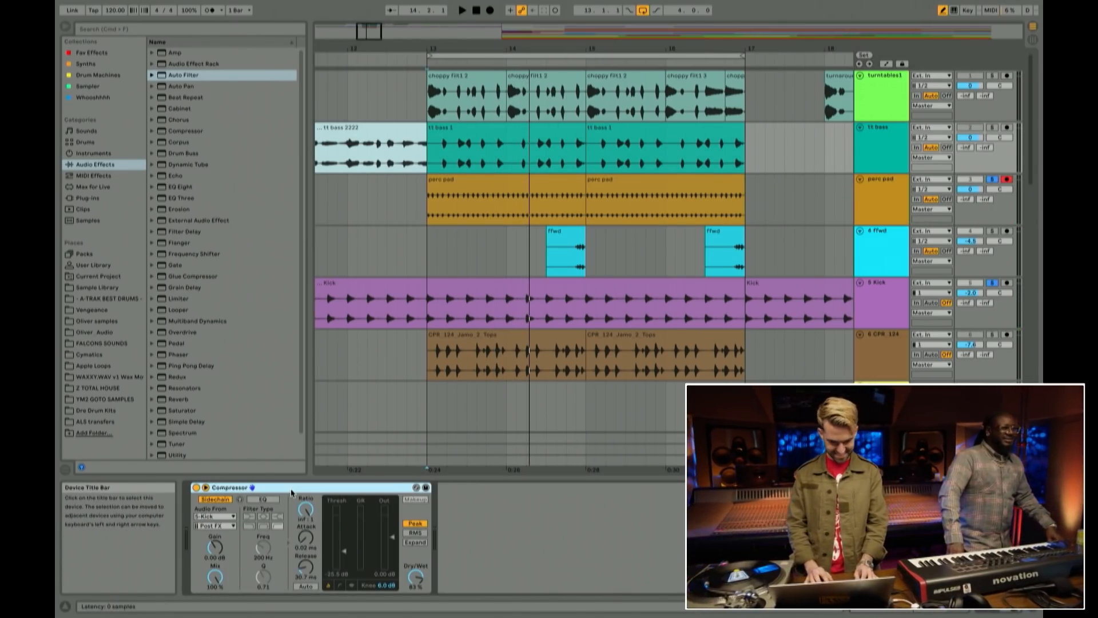
left_click(892, 178)
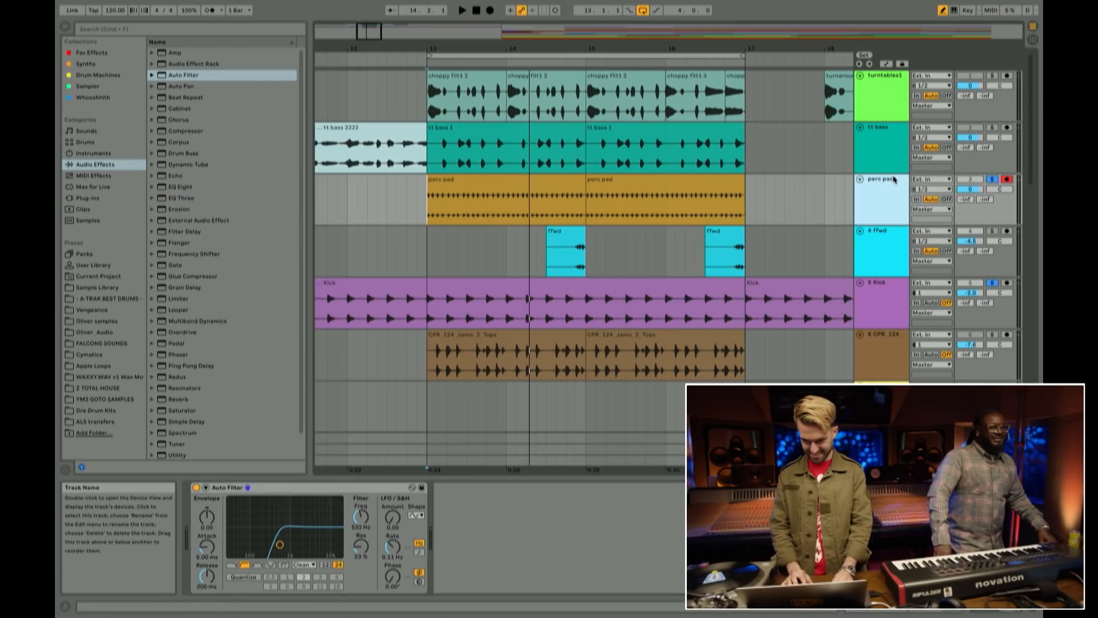
left_click(480, 507)
key("super+v")
key("space")
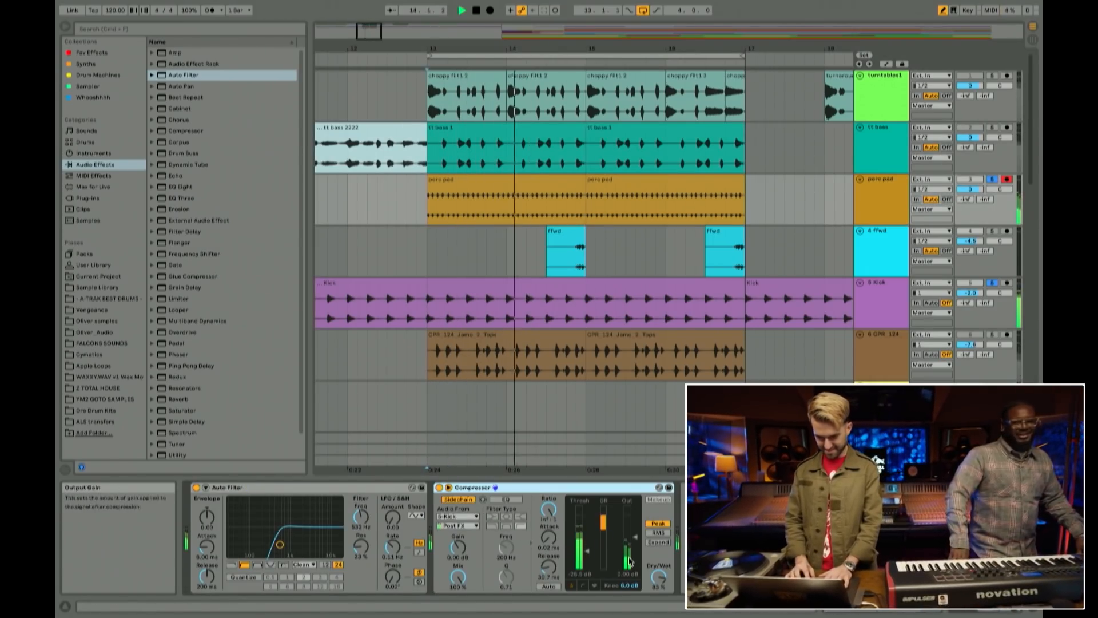
Step: Lower the perc pad Compressor's threshold to about -35.3 dB, trying its sidechain EQ at 98.0 Hz and switching the EQ back off
left_click(505, 499)
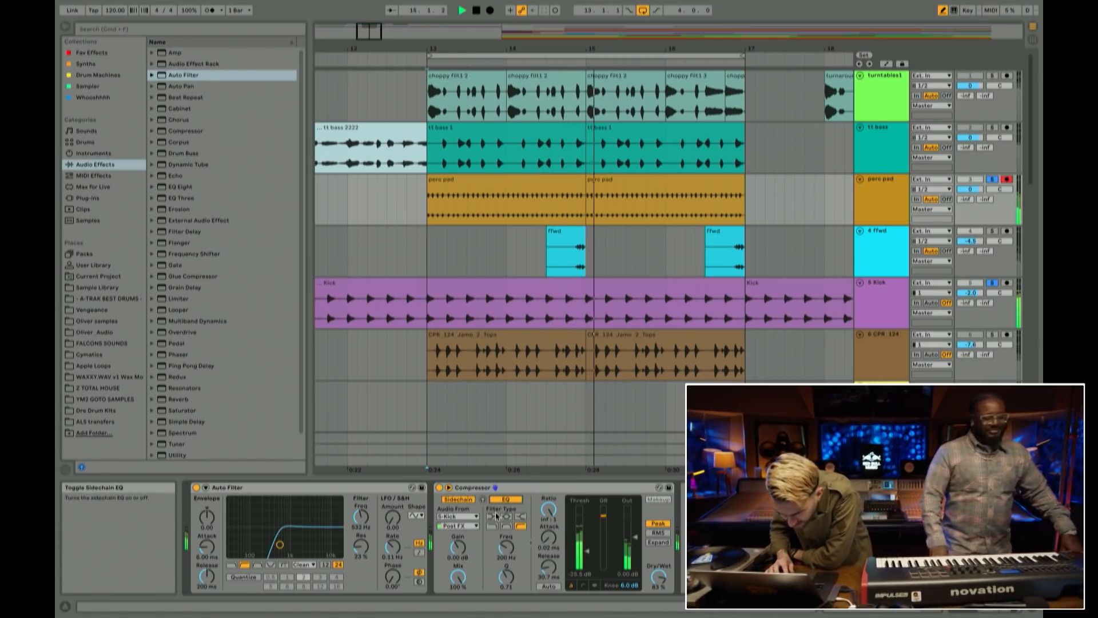
left_click_drag(505, 546, 504, 553)
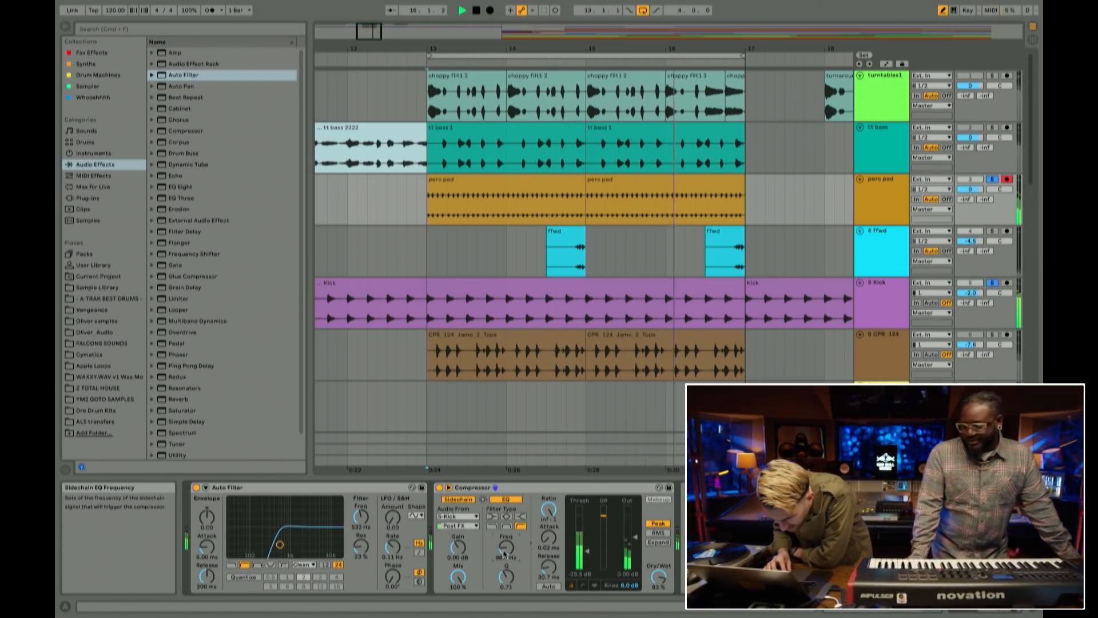
left_click_drag(587, 550, 587, 554)
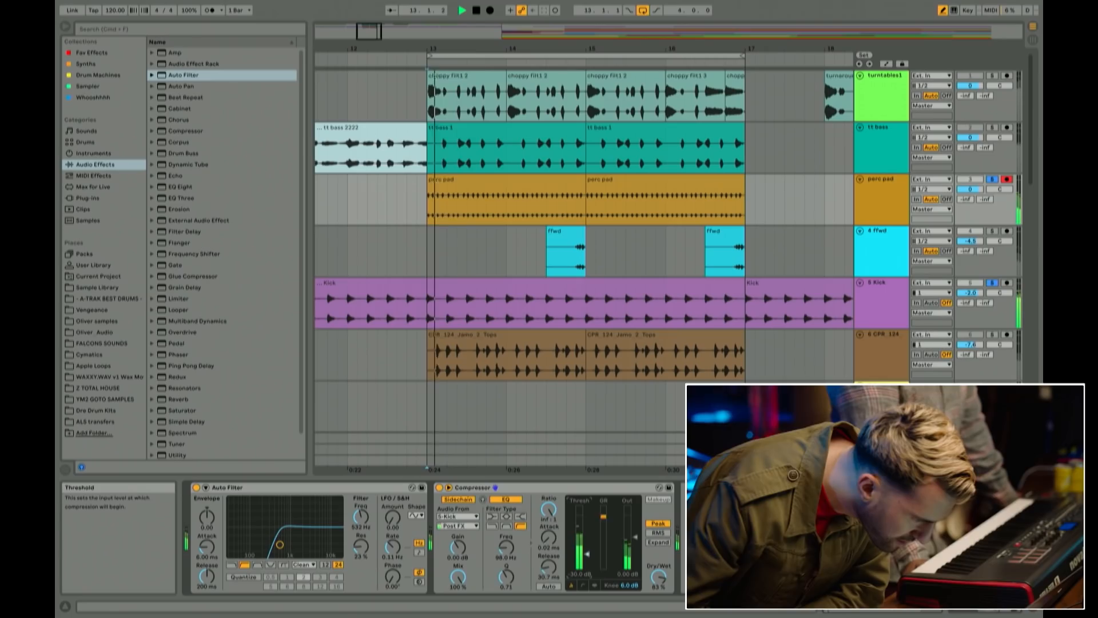
left_click(506, 499)
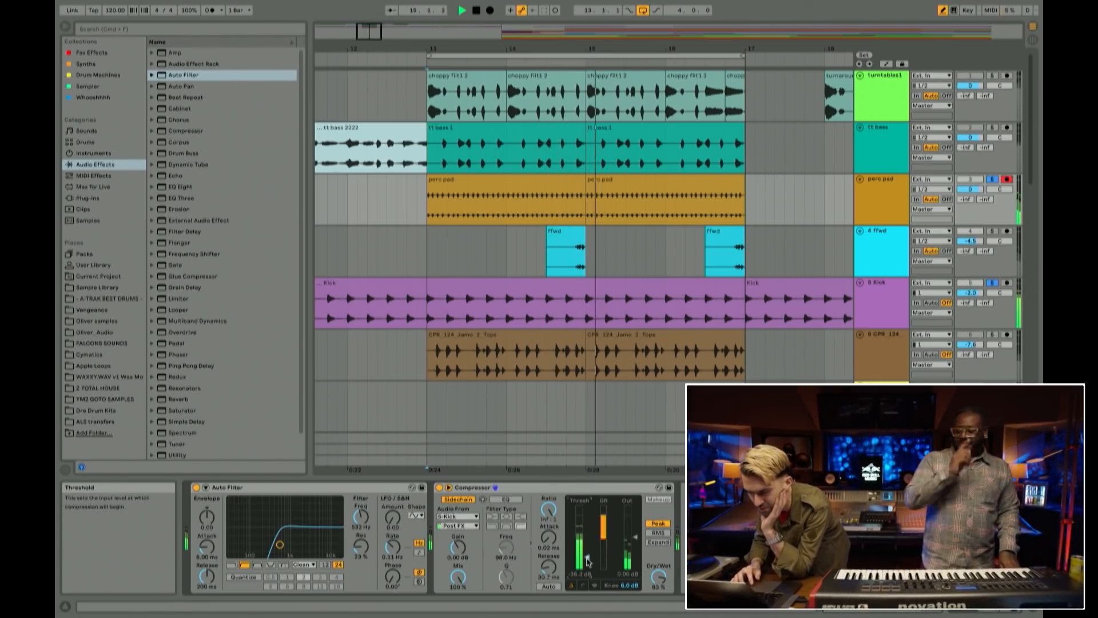
Step: Add a Vocoder to the perc pad track and place it between the Auto Filter and the Compressor
scroll(176, 346, "down", 2)
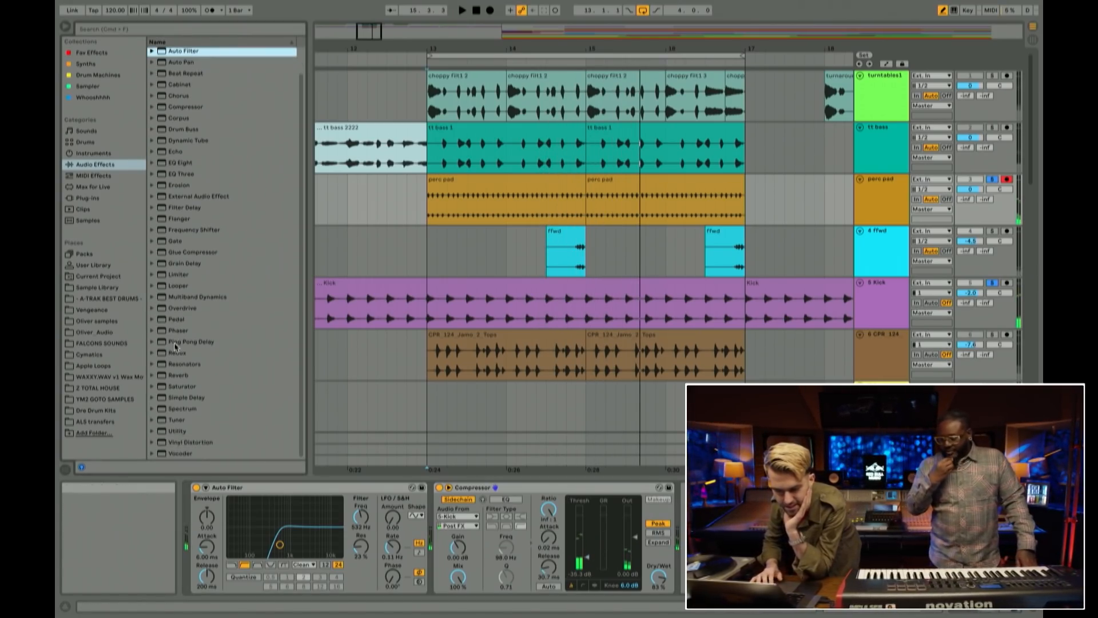
left_click(181, 451)
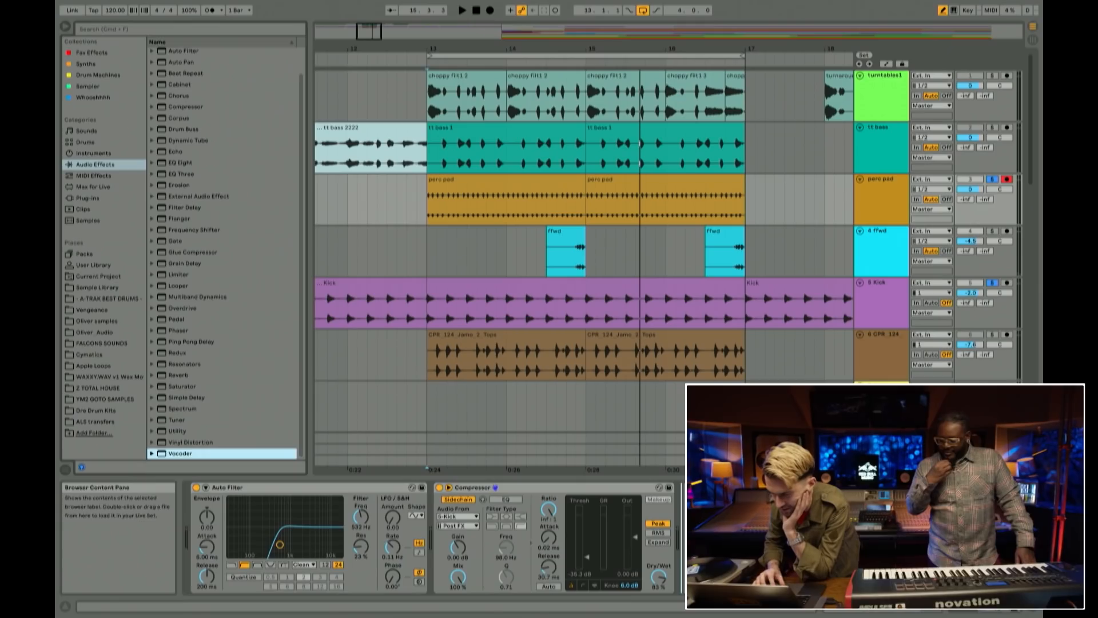
left_click_drag(182, 453, 784, 535)
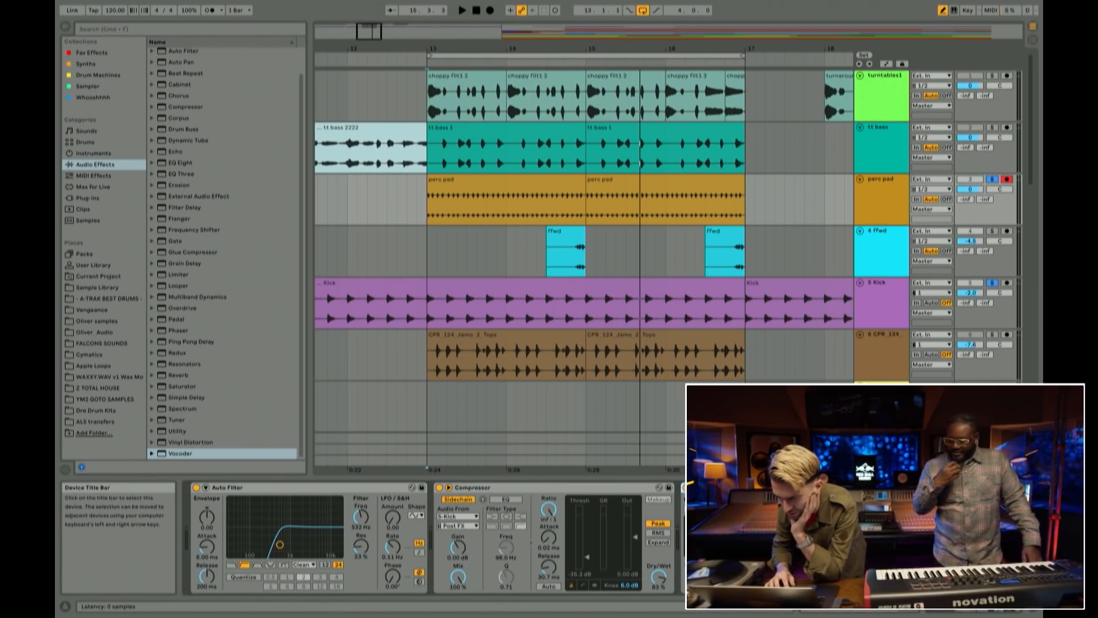
key("space")
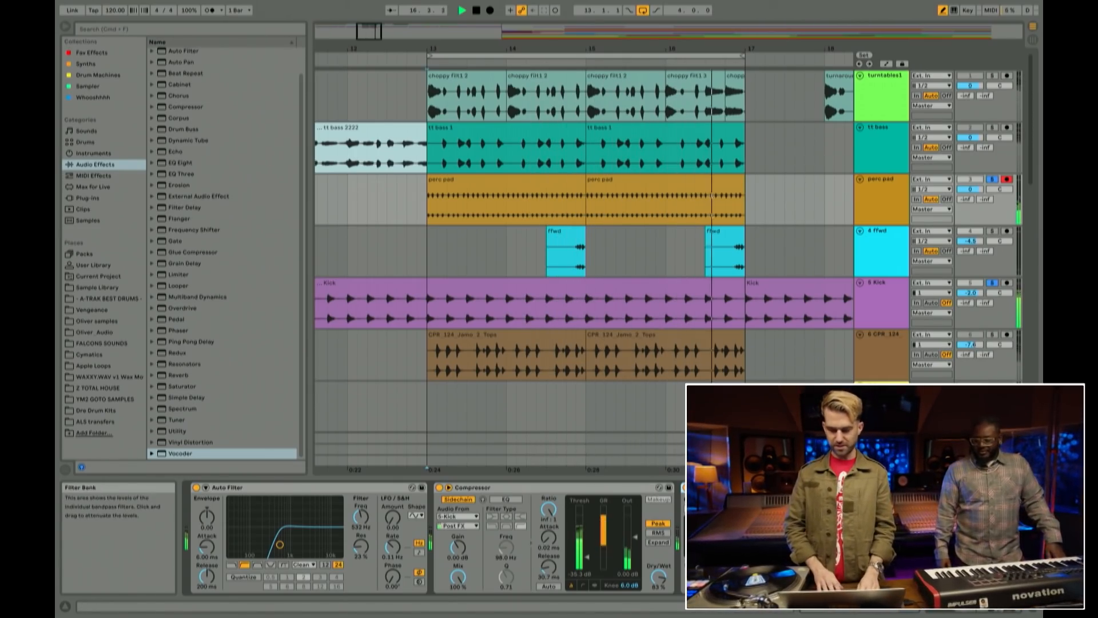
left_click_drag(922, 546, 921, 508)
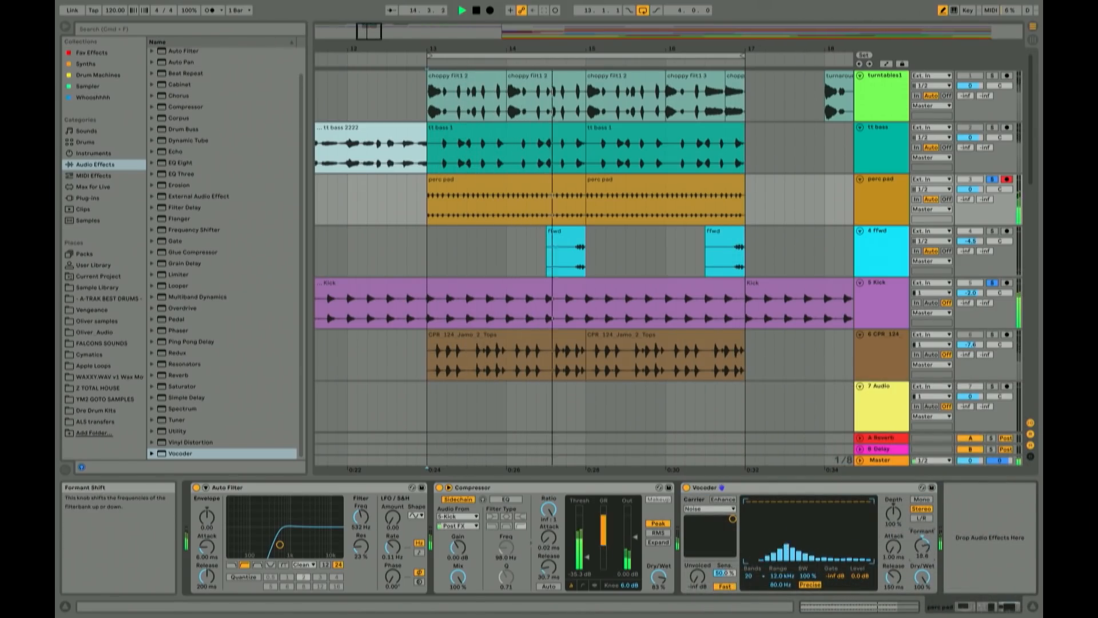
left_click_drag(704, 487, 458, 487)
Step: Set the Vocoder's formant shift to about -13.8 and the Auto Filter's resonance to 31% on the perc pad track
left_click_drag(675, 546, 675, 544)
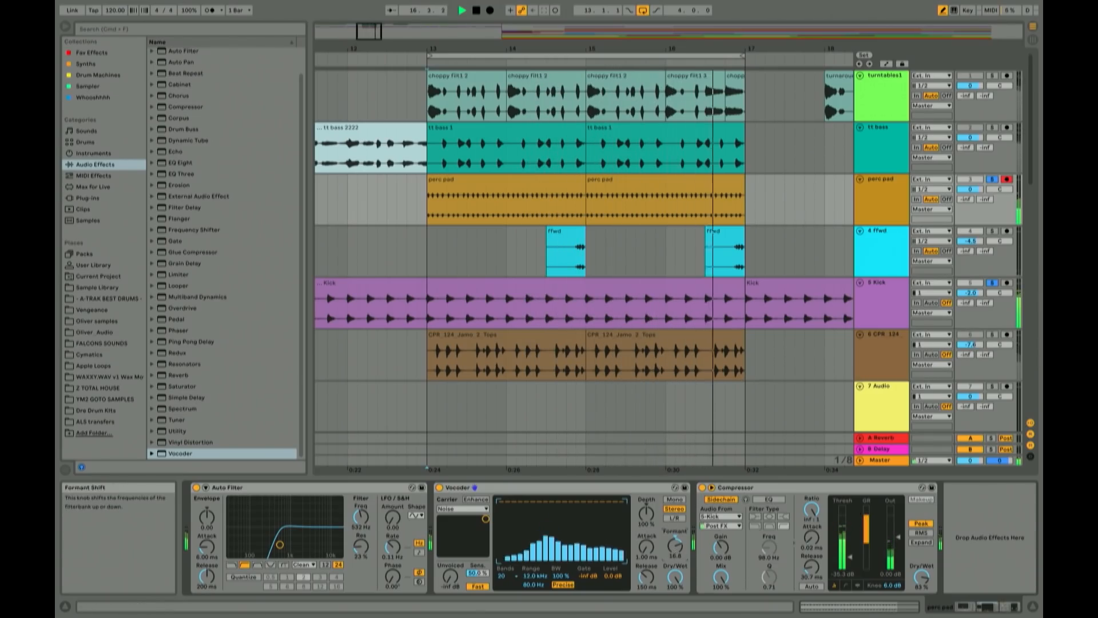
left_click_drag(675, 546, 675, 566)
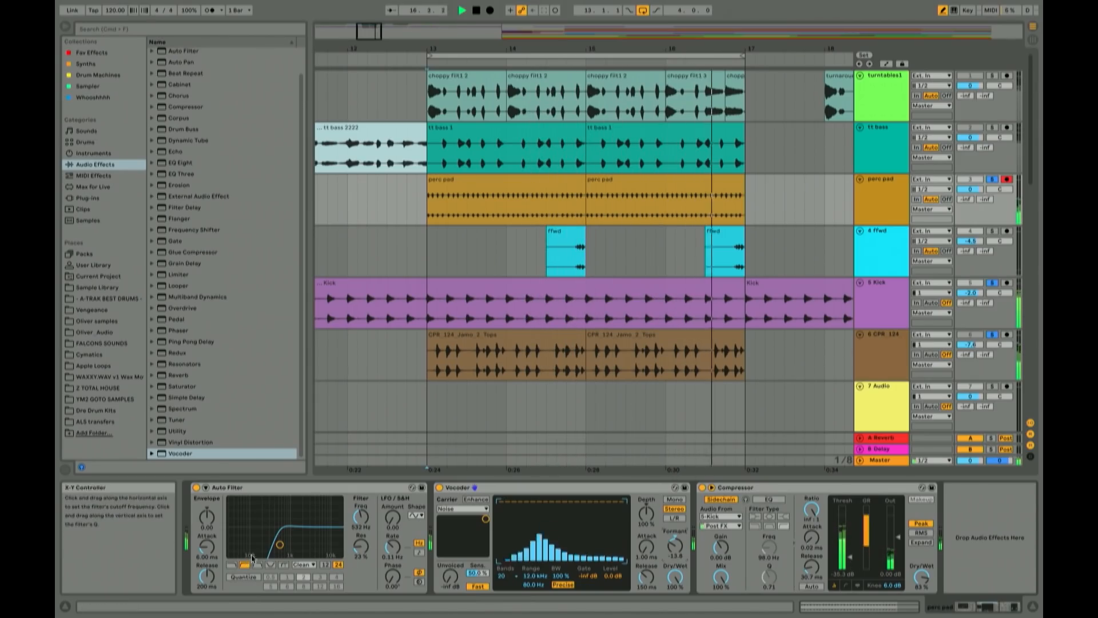
mouse_move(279, 545)
left_mouse_down()
mouse_move(302, 530)
mouse_move(279, 541)
left_mouse_up()
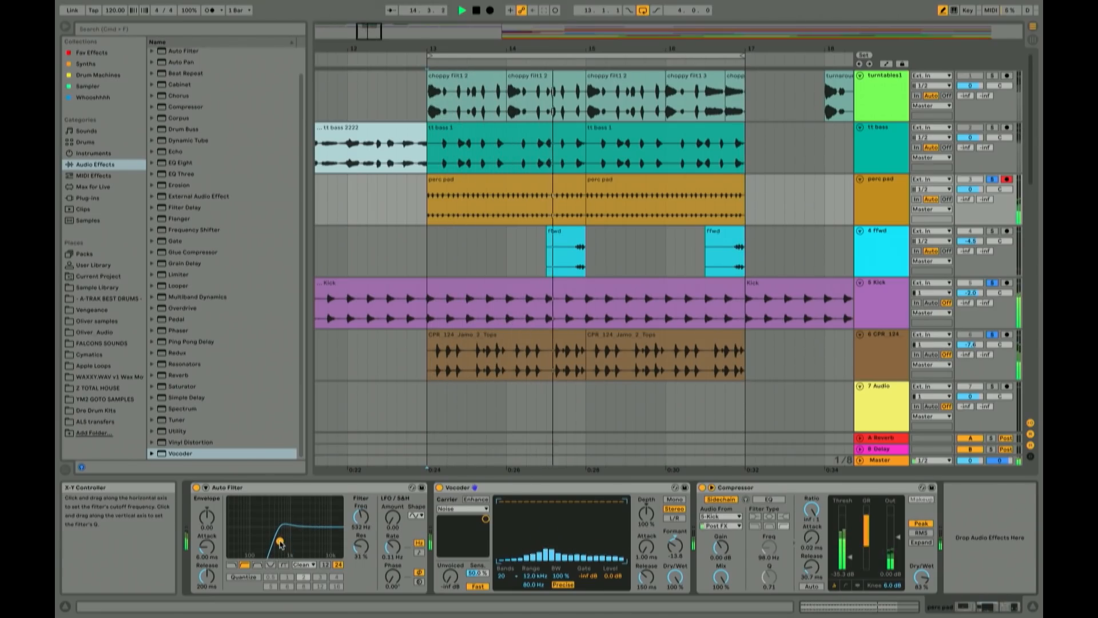
Step: Add an Erosion effect in Sine mode after the Compressor on the perc pad track
left_click(444, 409)
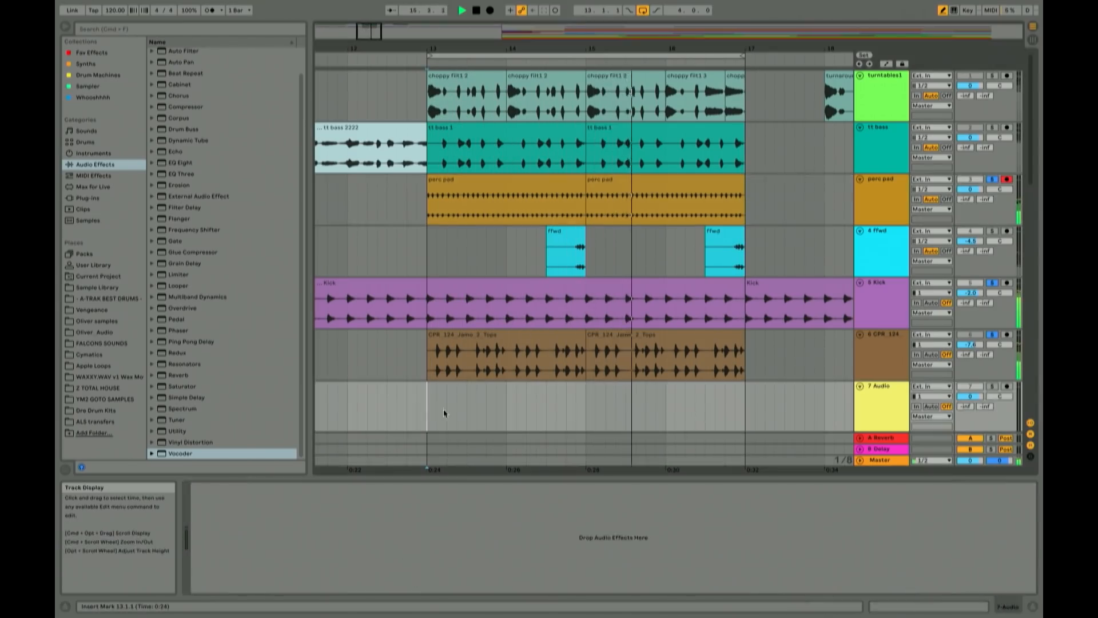
scroll(444, 409, "down", 1)
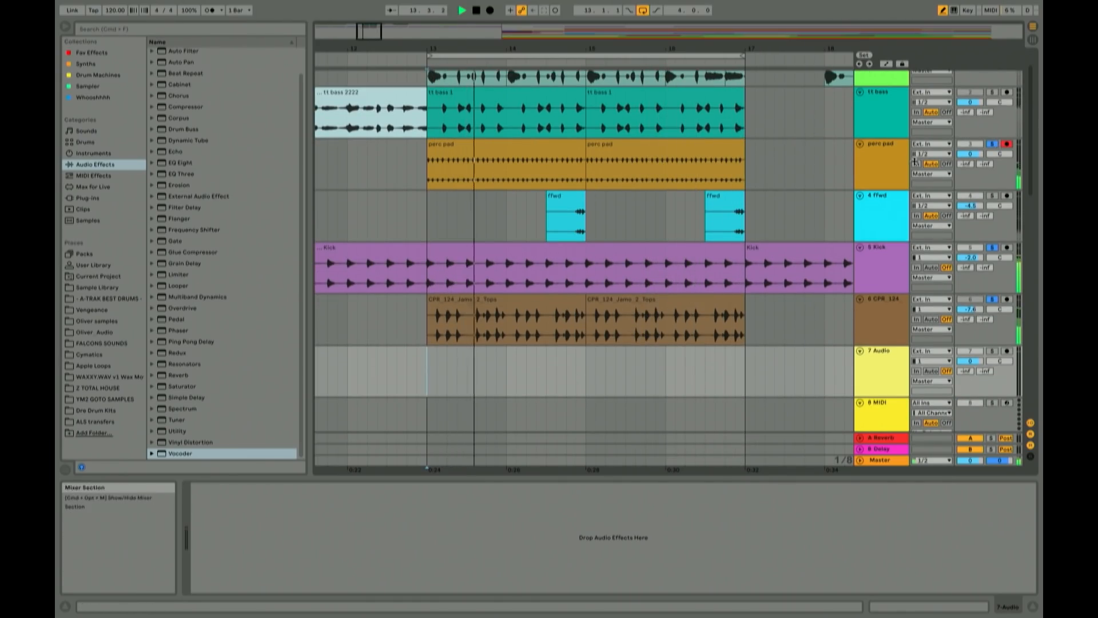
left_click(793, 174)
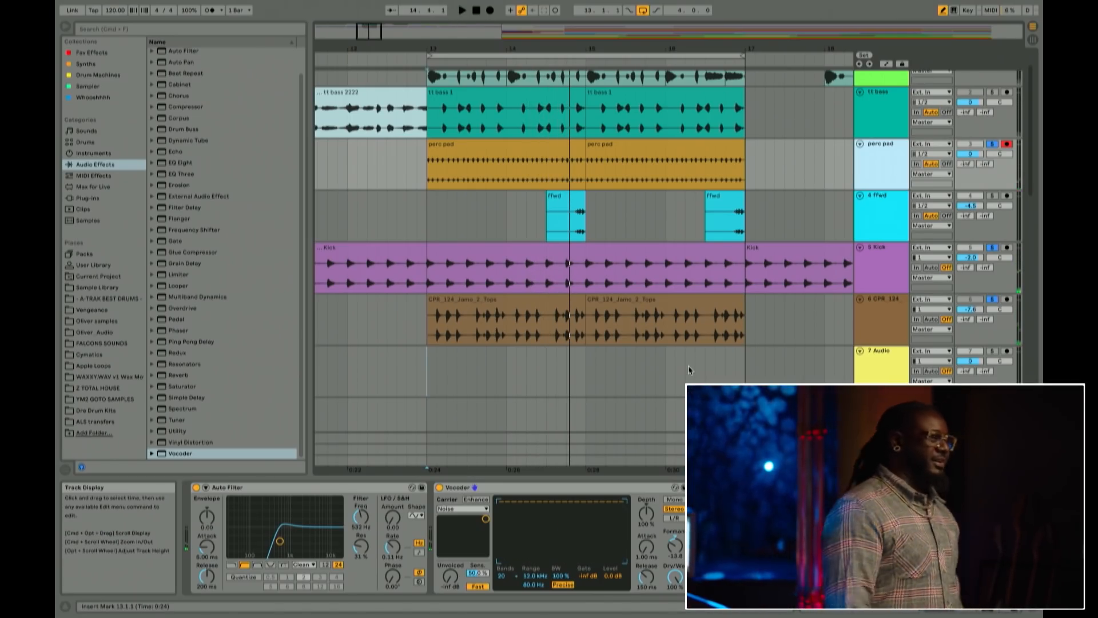
key("space")
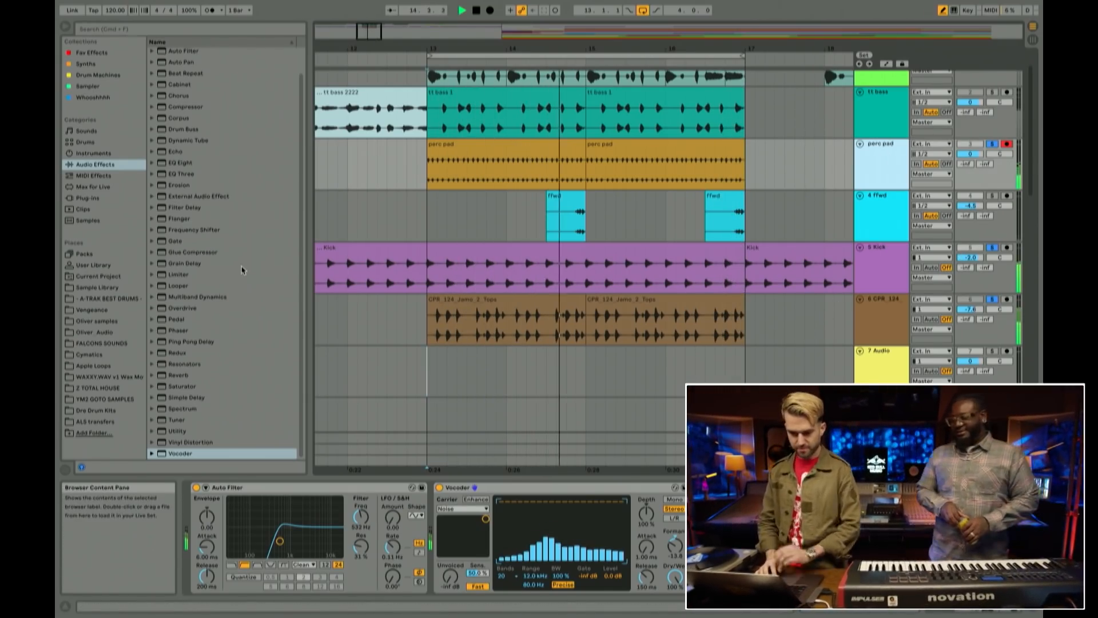
left_click(171, 186)
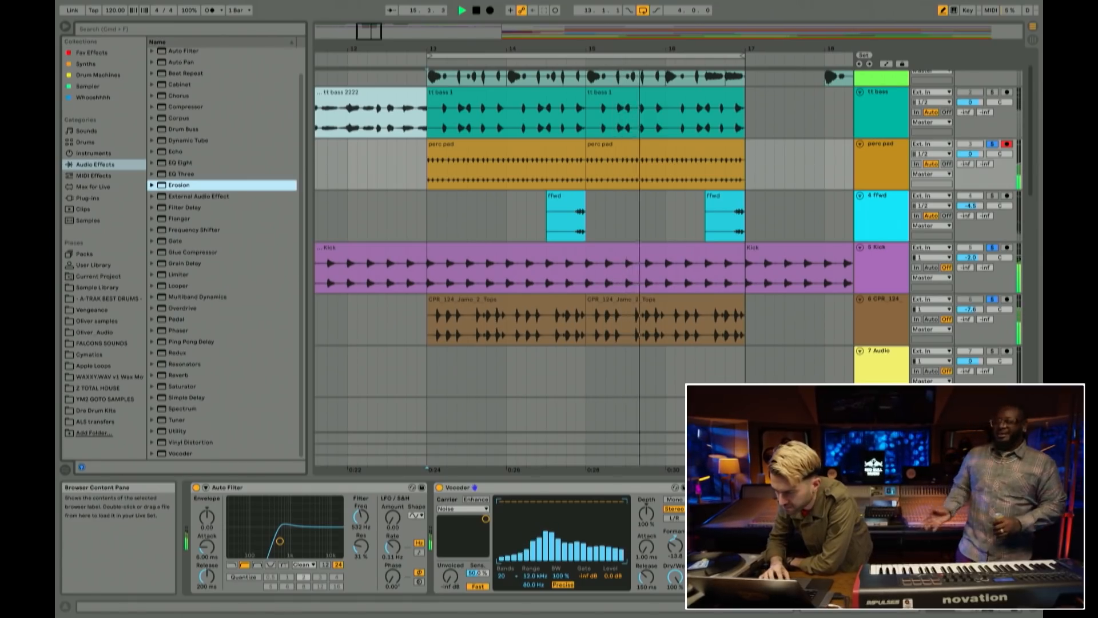
left_click_drag(171, 186, 738, 534)
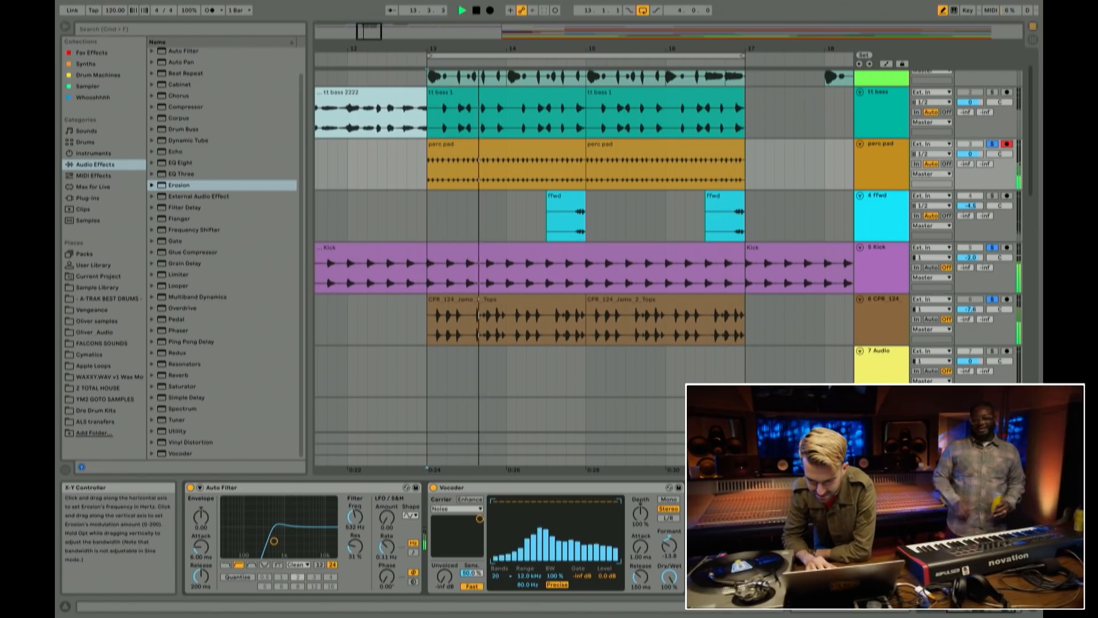
Step: Solo only the perc pad track and compare its sound with the Erosion effect bypassed and enabled
key("space")
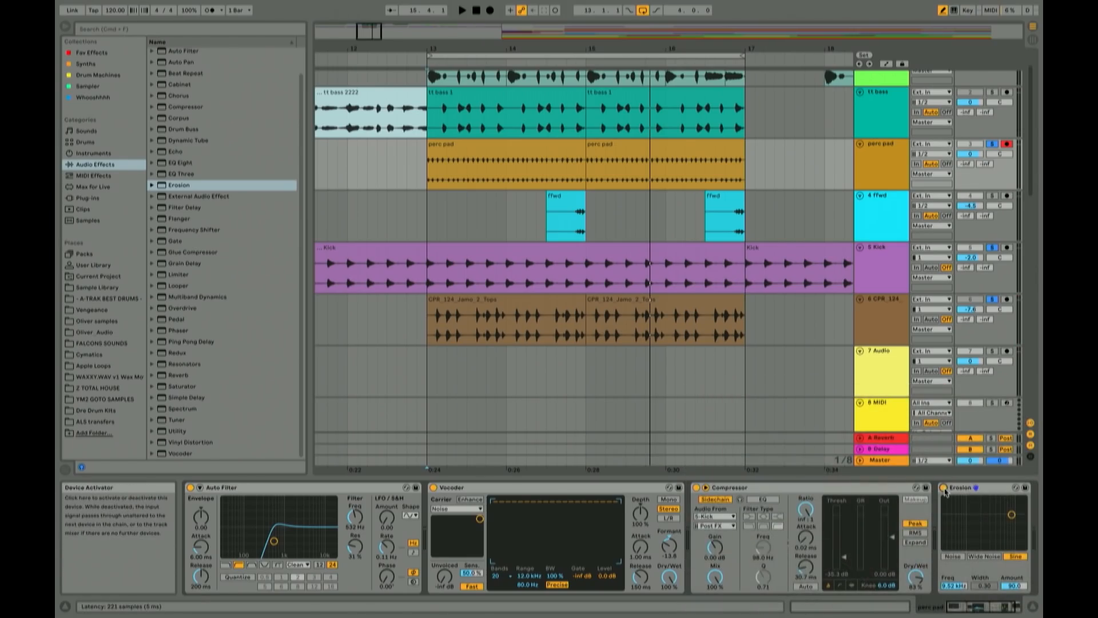
key("space")
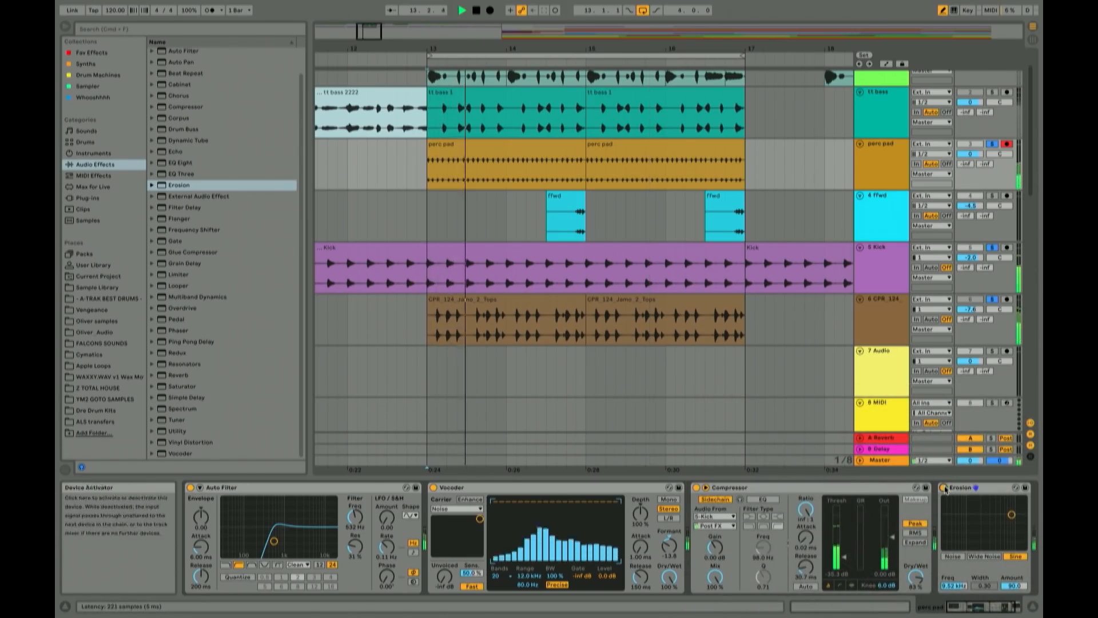
key("space")
left_click(992, 145)
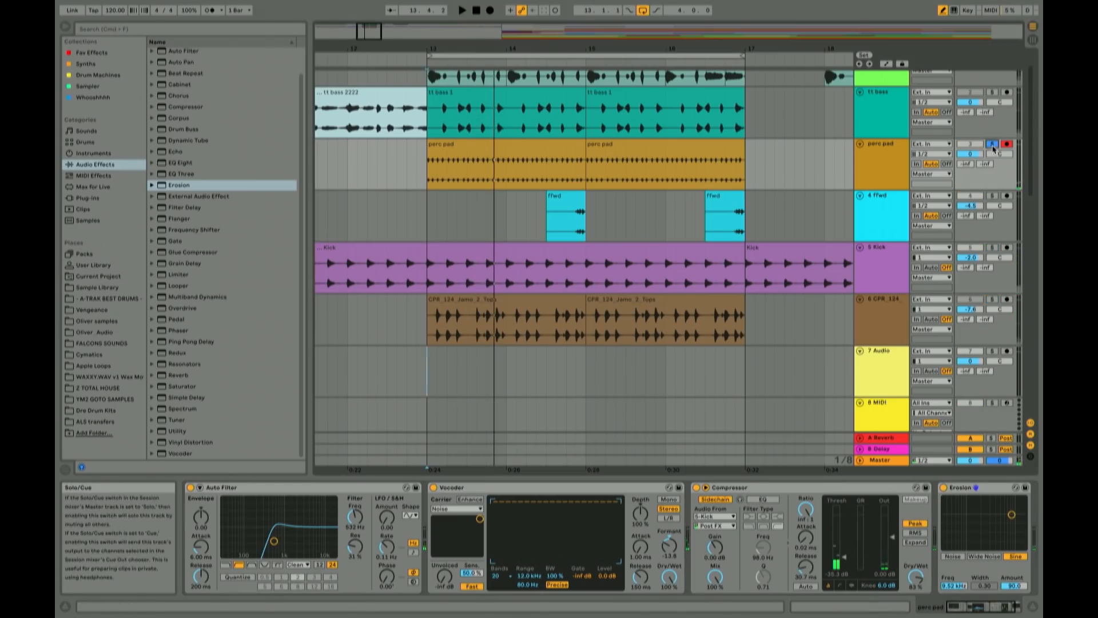
key("space")
left_click(943, 487)
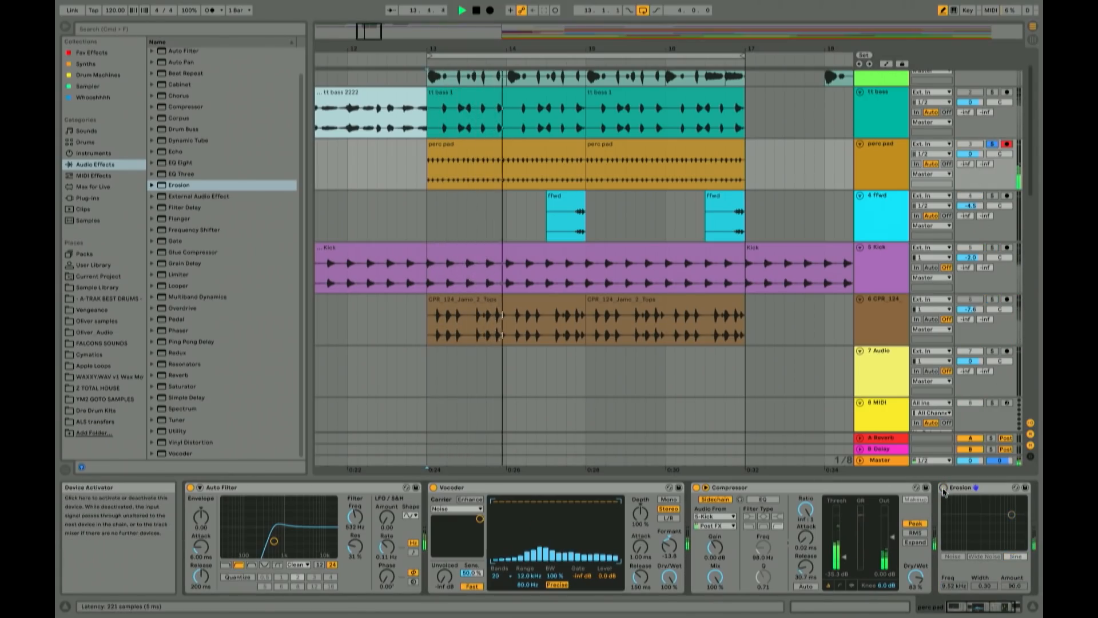
left_click(944, 487)
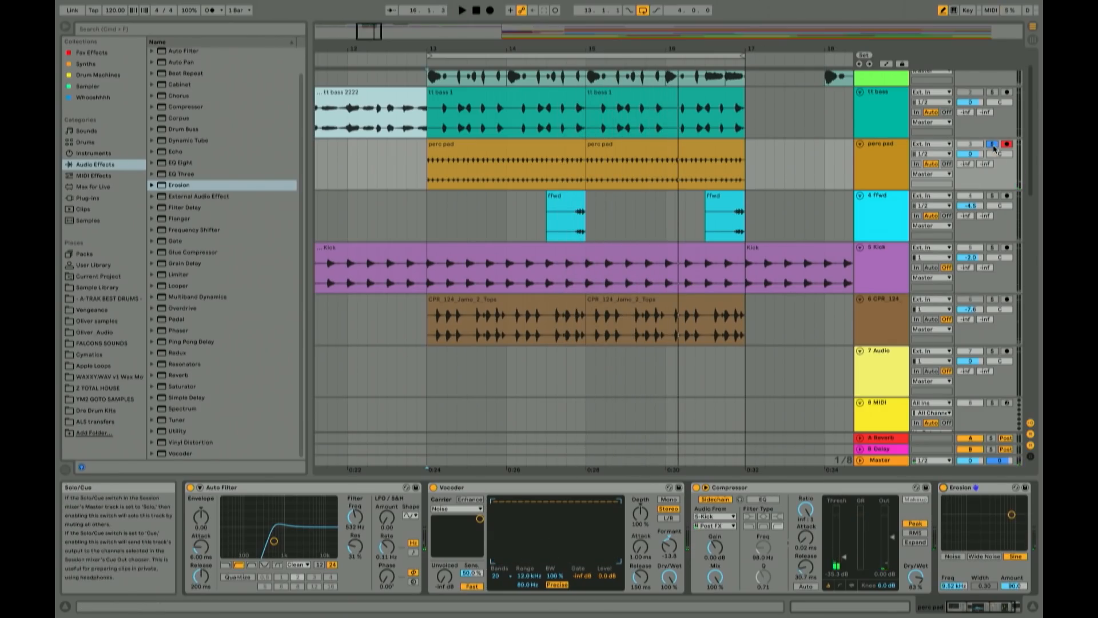
Step: Solo the ffwd, kick, CPR_124 tops and tt bass tracks alongside the perc pad and play them together
left_click(992, 195)
left_click(991, 247)
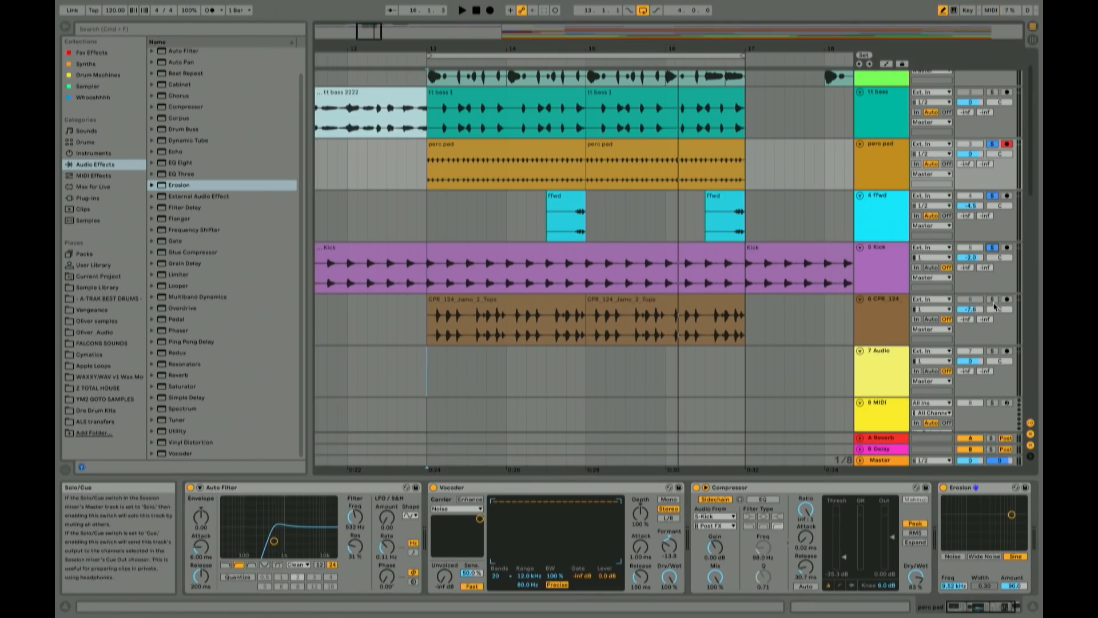
left_click(993, 300)
key("space")
scroll(995, 172, "up", 1)
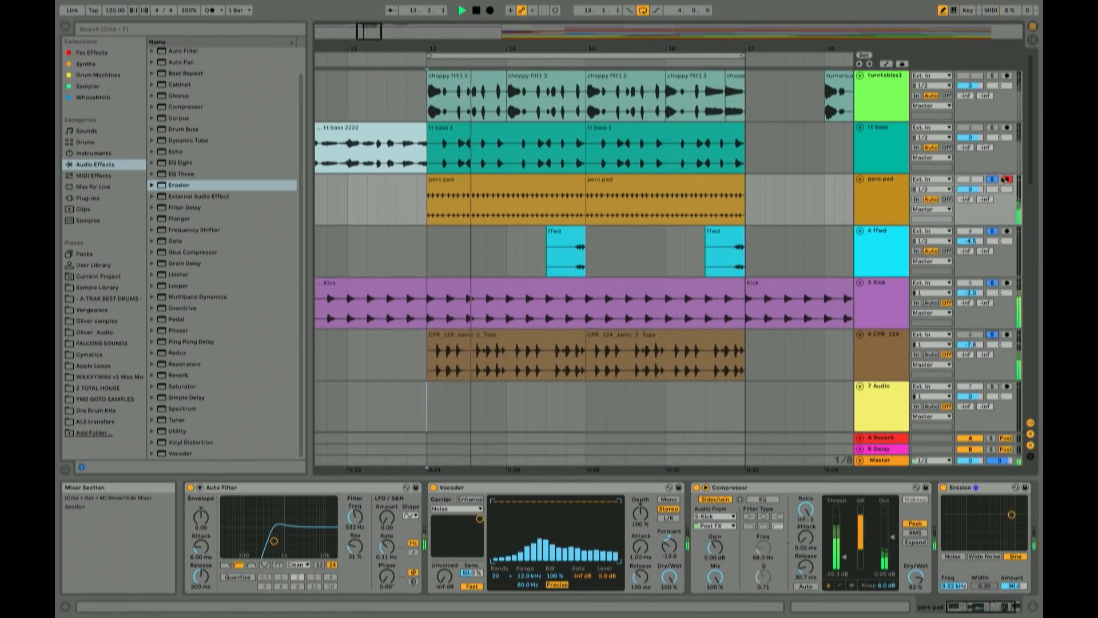
left_click(993, 128)
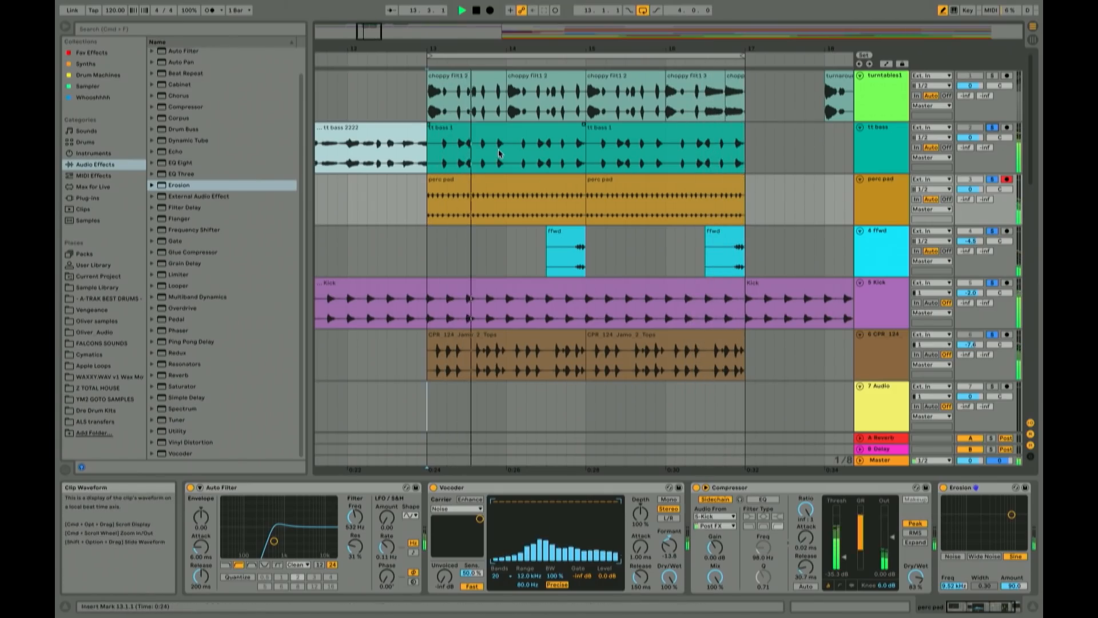
key("space")
key("space")
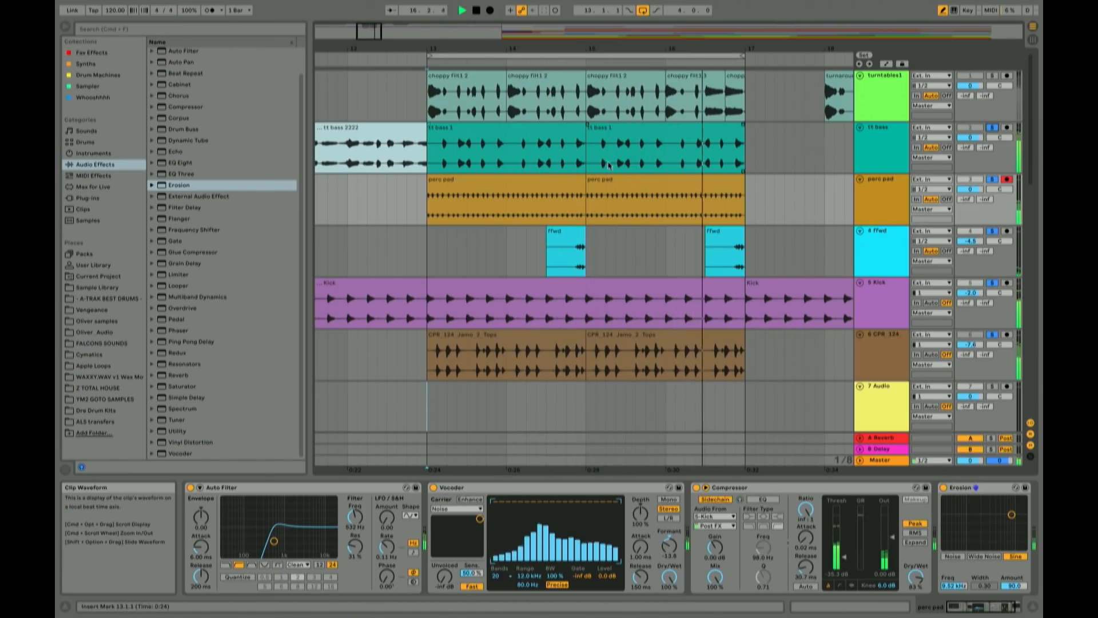
Step: Lower the threshold of the tt bass track's Compressor to about -27 dB
left_click(827, 135)
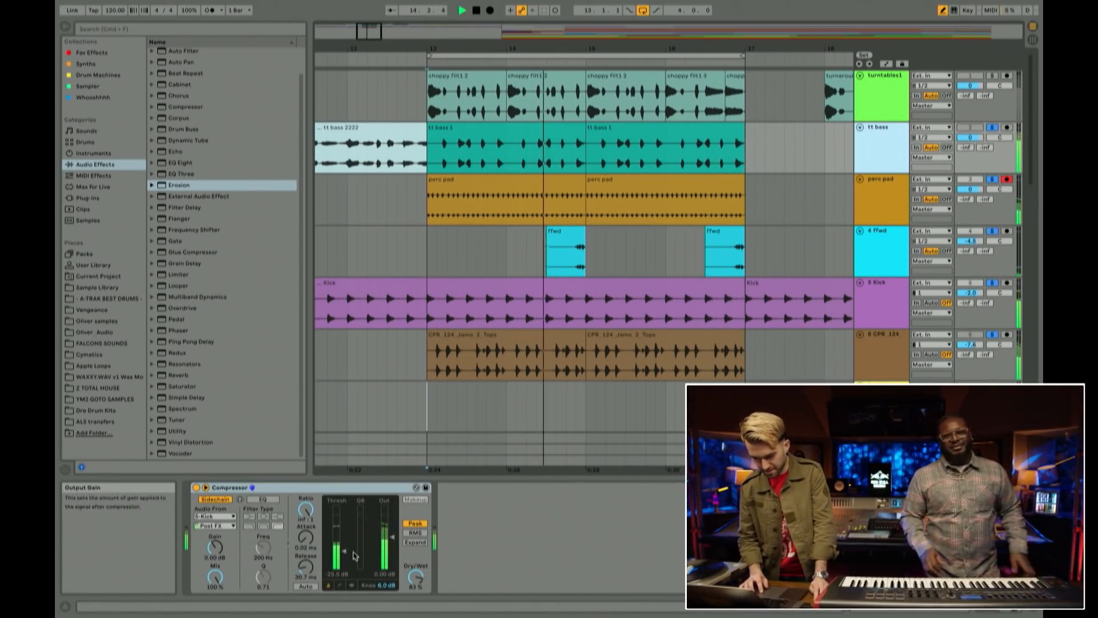
left_click_drag(344, 552, 345, 554)
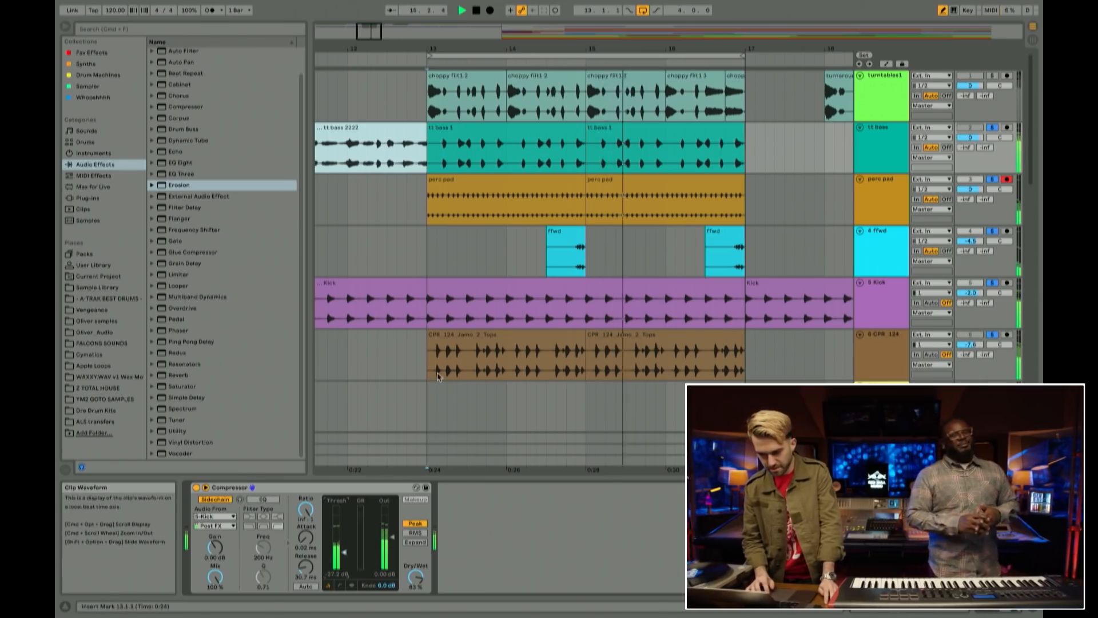
Step: Select the tt bass track, browse the Fav Effects collection and inspect the clips around bars 13 to 15 up close
left_click(884, 140)
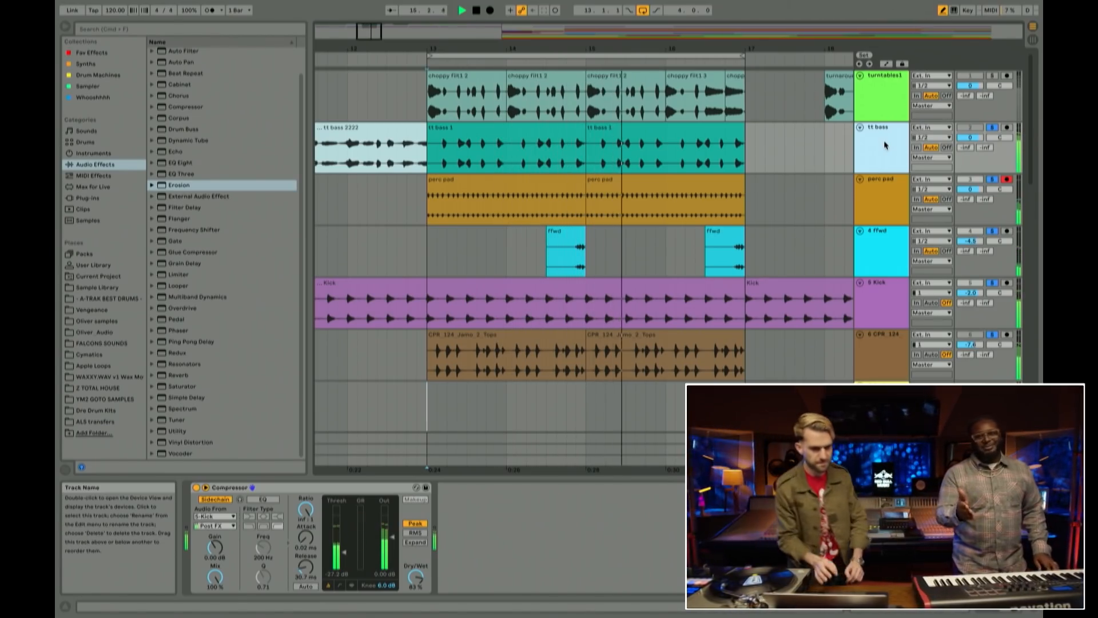
left_click(92, 52)
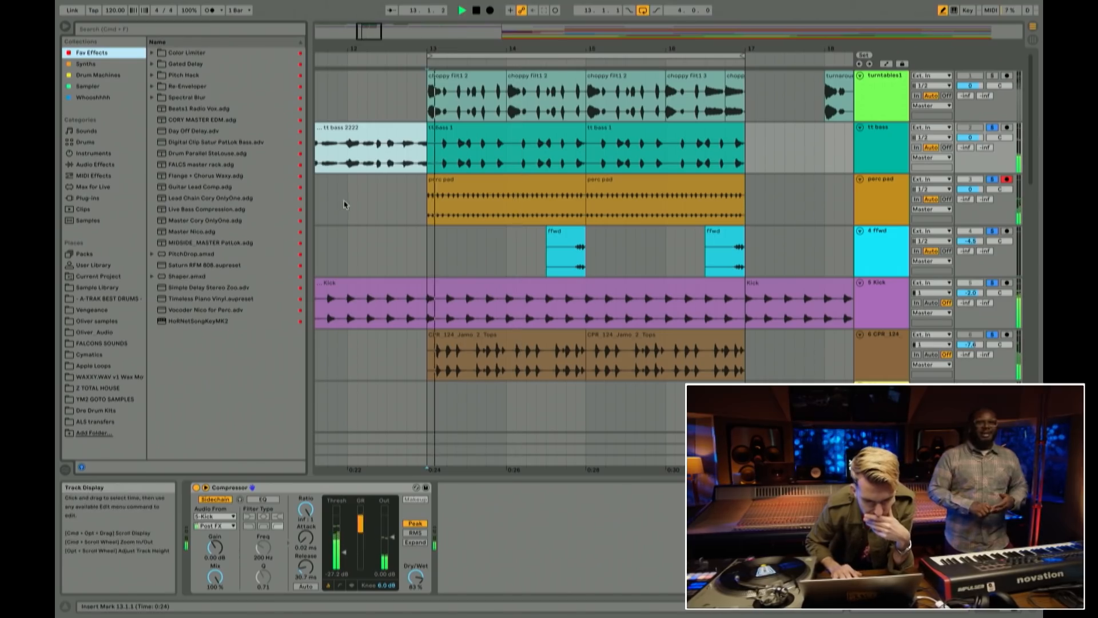
left_click_drag(472, 49, 490, 110)
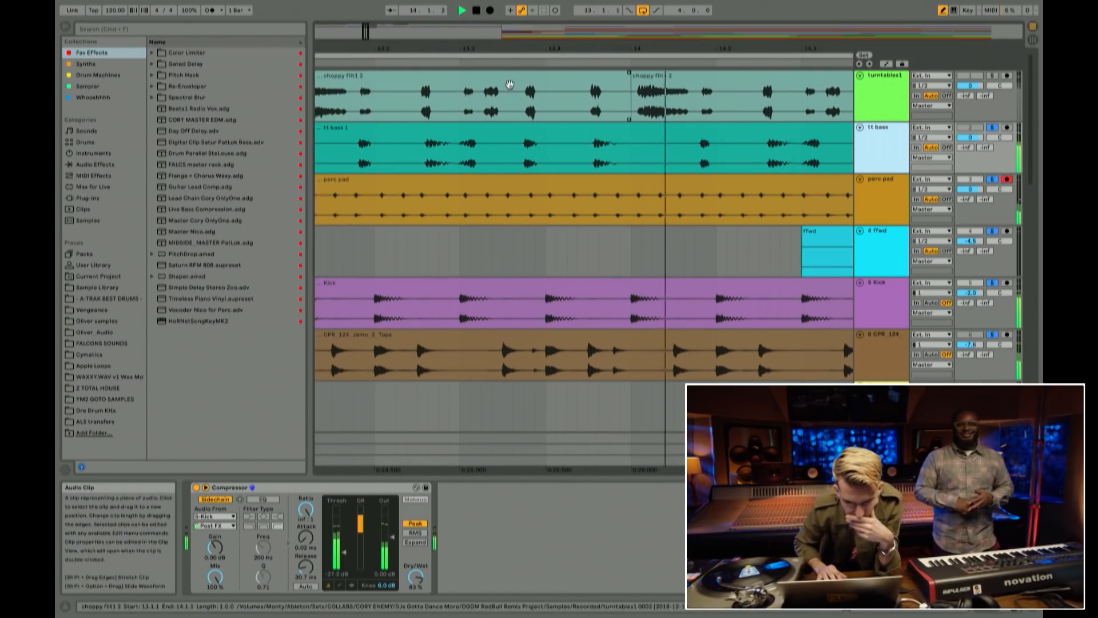
left_click_drag(497, 49, 498, 46)
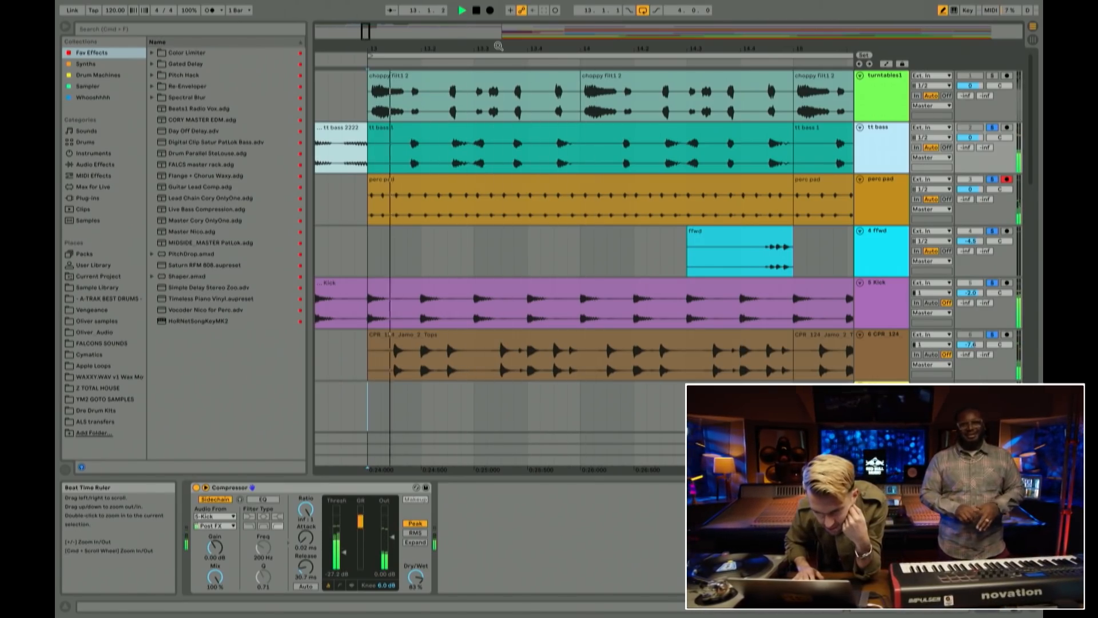
Step: Stop playback, set the tt bass 1 clip's warp mode to Complex, and add a warp marker on the bass hit at 2.1.4
key("space")
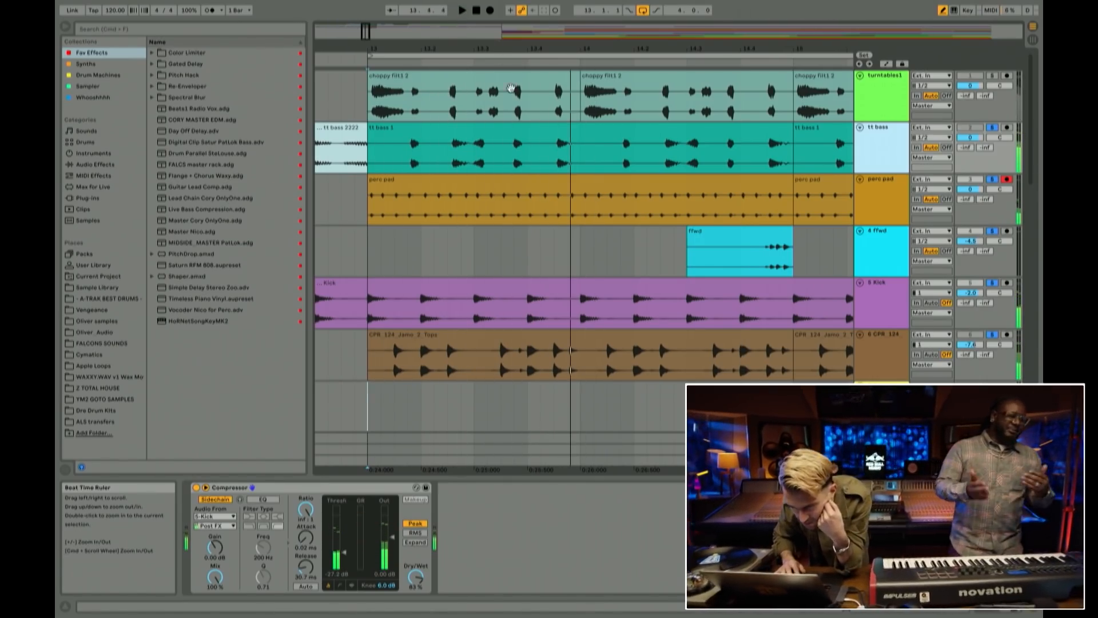
left_click(515, 142)
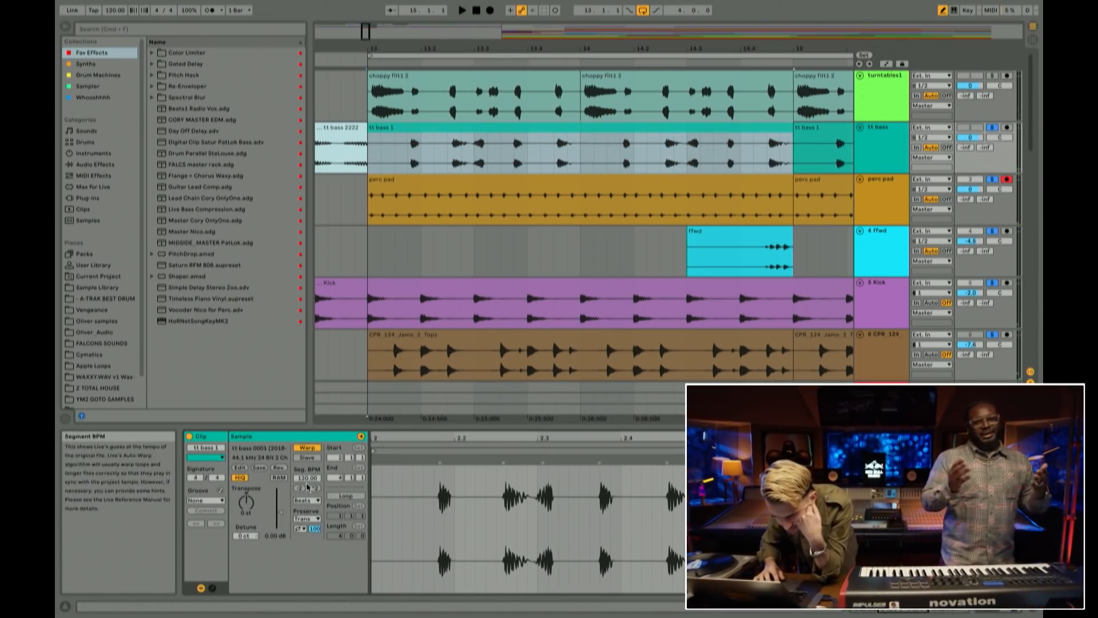
left_click(308, 500)
left_click(310, 545)
scroll(469, 518, "left", 3)
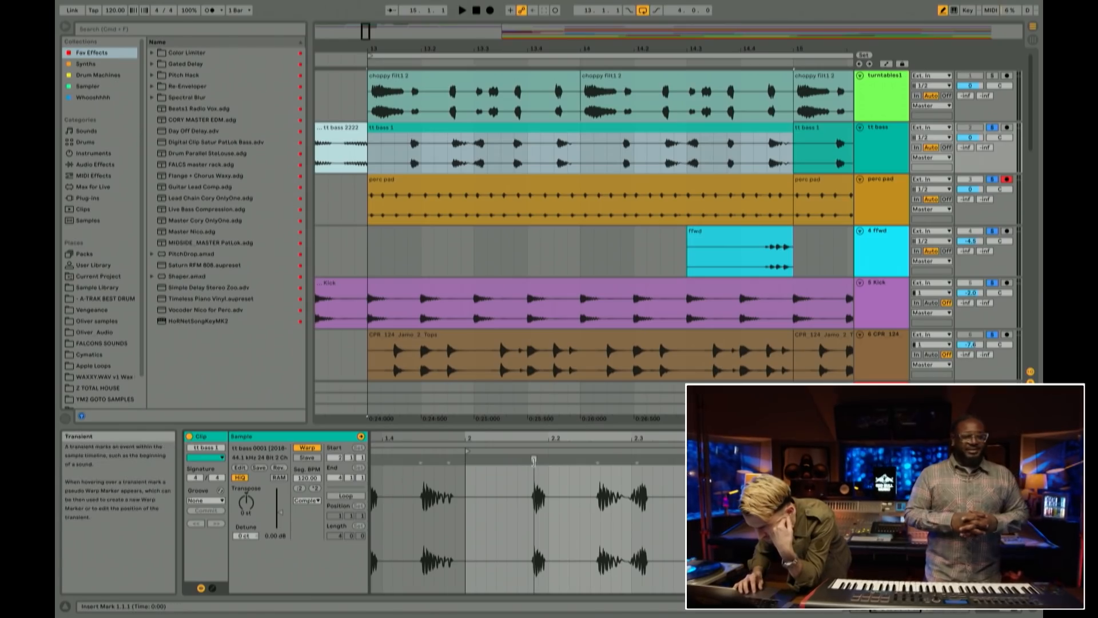
double_click(534, 462)
scroll(623, 498, "right", 10)
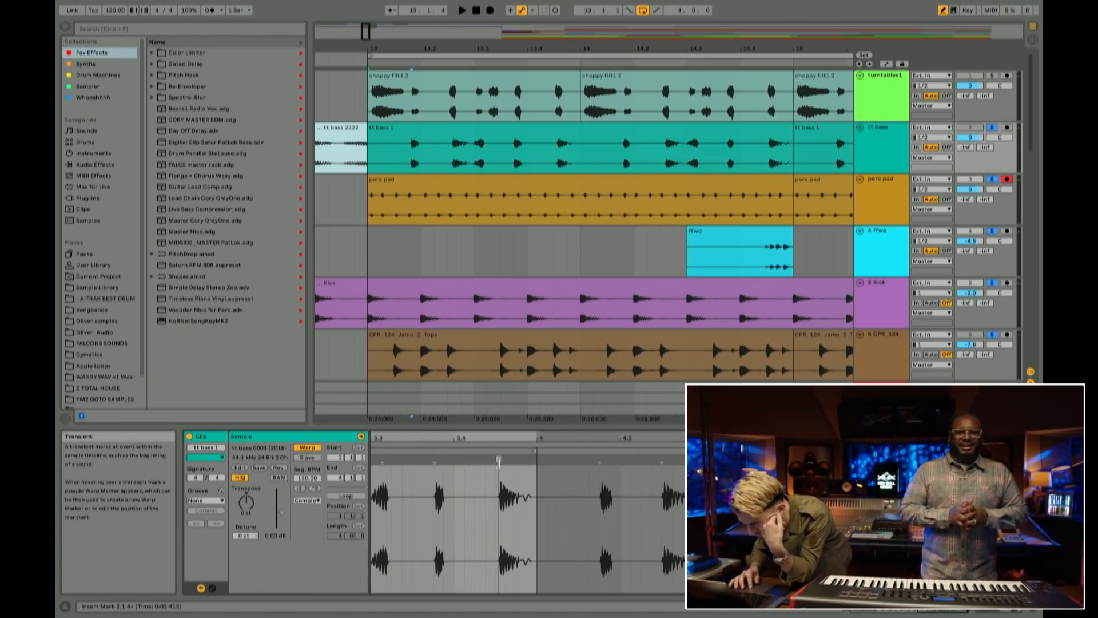
scroll(498, 482, "left", 10)
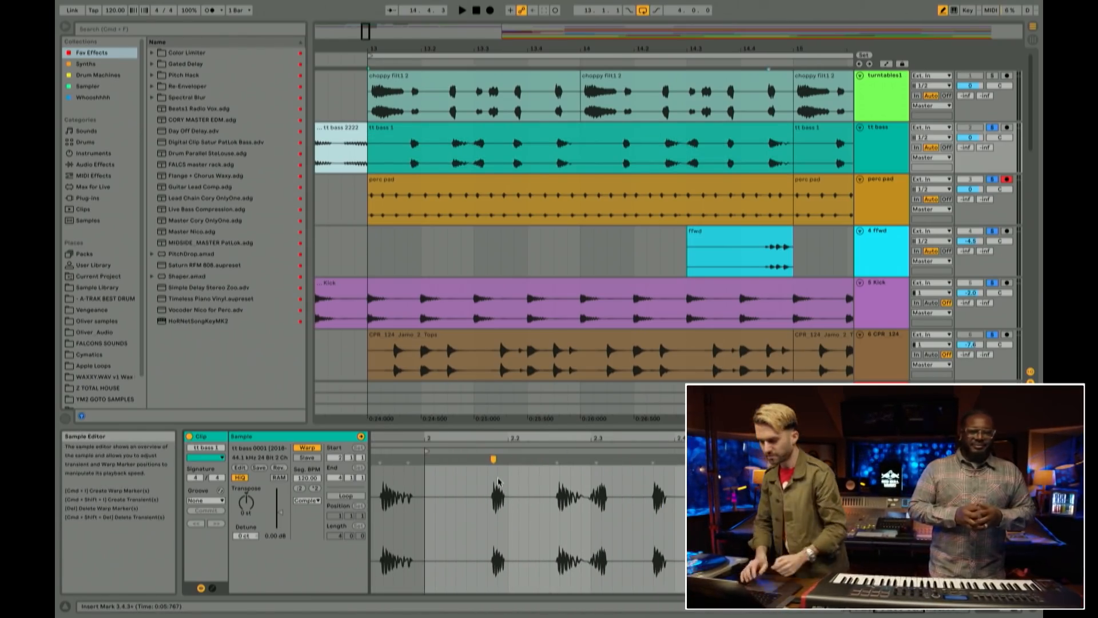
scroll(594, 496, "right", 3)
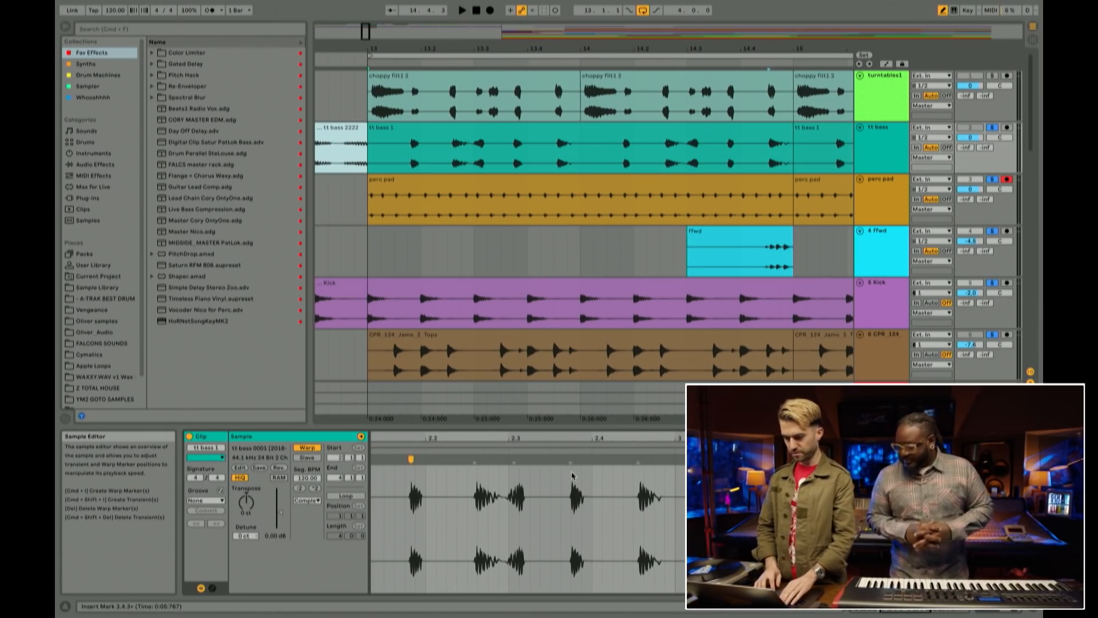
scroll(616, 474, "left", 3)
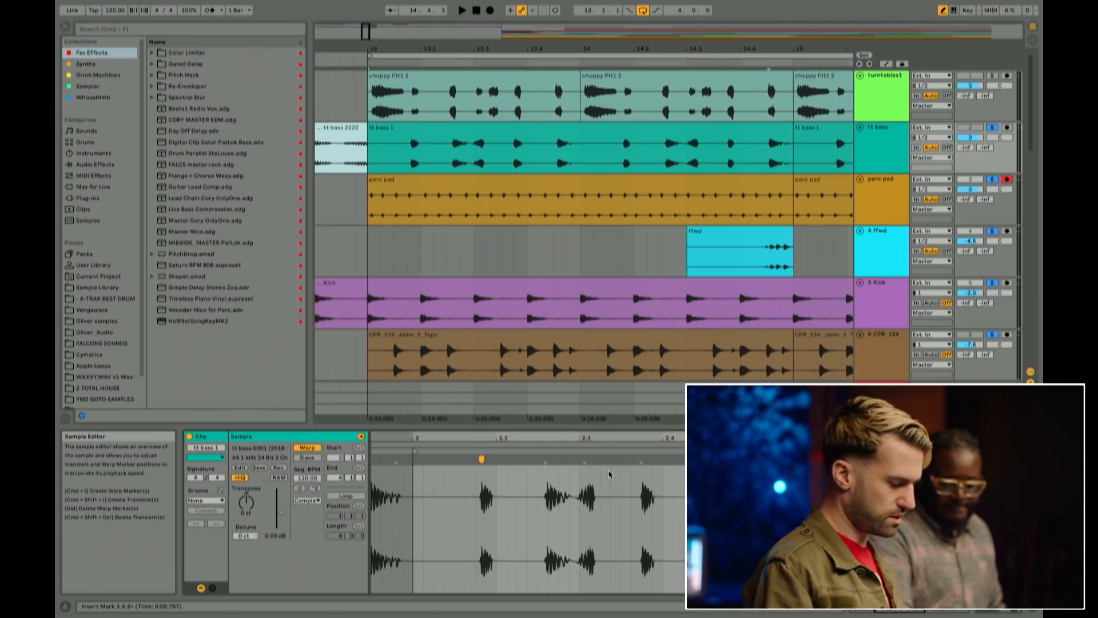
key("Tab")
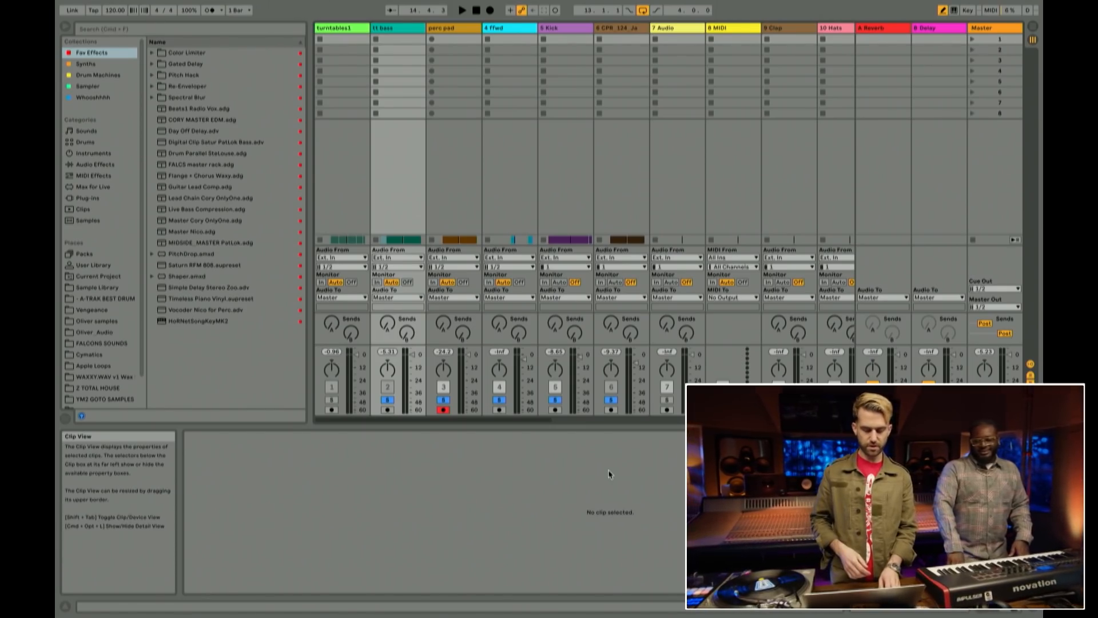
key("Tab")
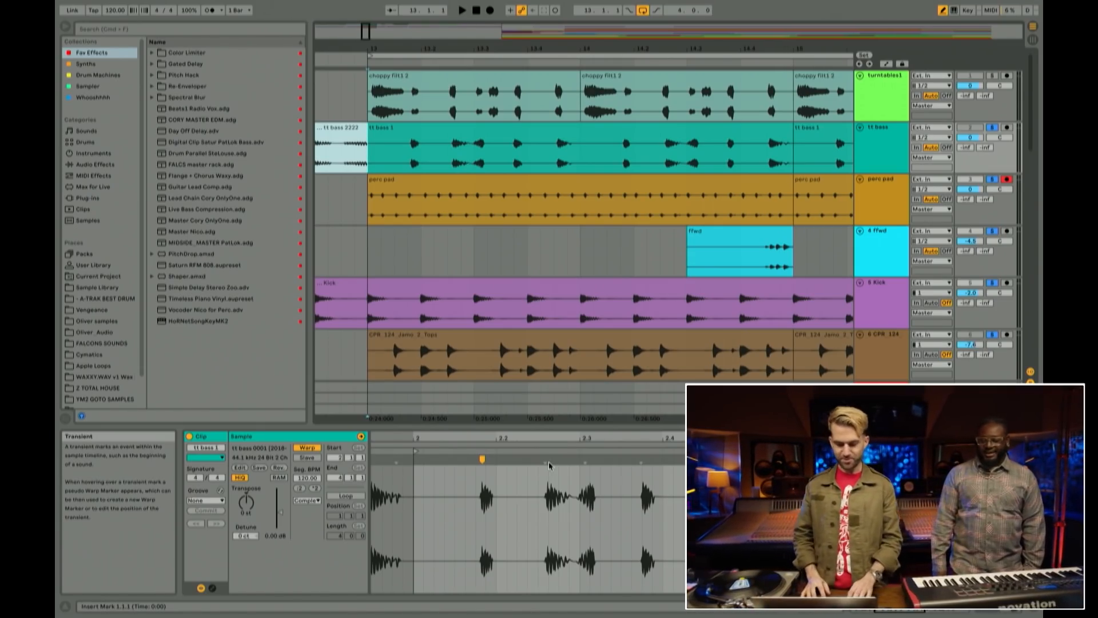
Step: Add a warp marker on the bass hit at 2.3.1 in the tt bass 1 clip
mouse_move(584, 457)
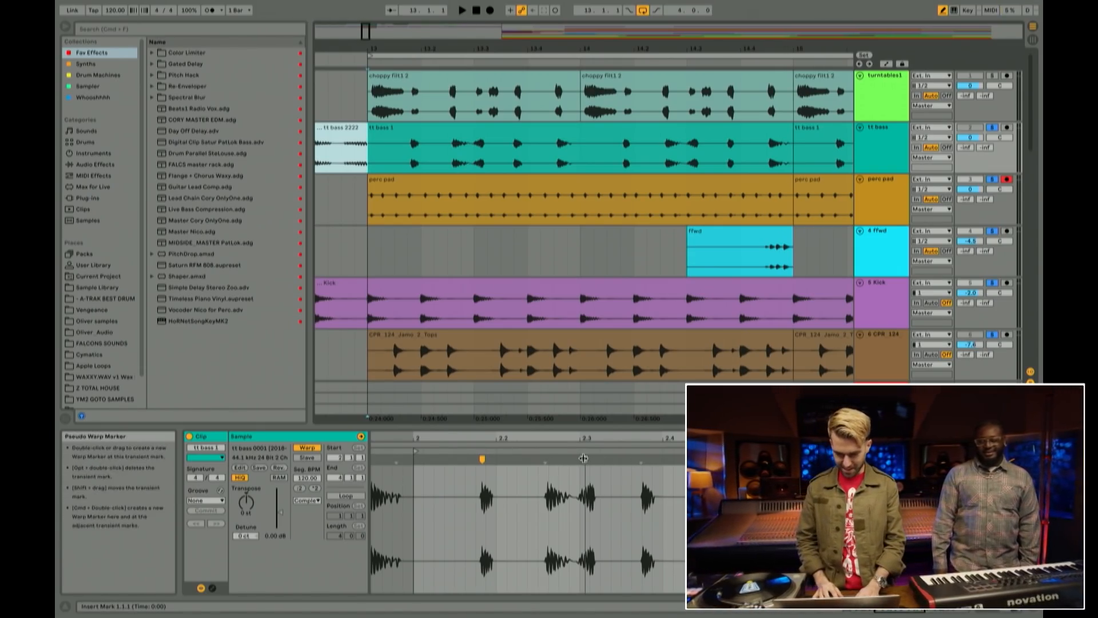
left_click(588, 469)
left_click(586, 457)
double_click(586, 457)
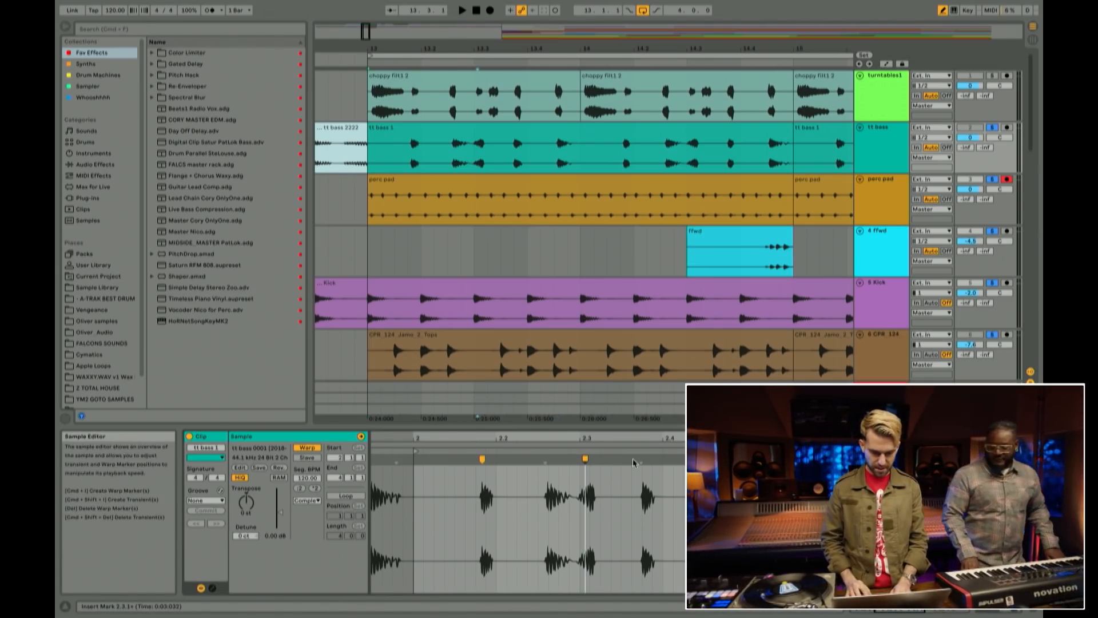
Step: Warp the bass hit following the 2.3.1 marker slightly later onto 2.3.4 and play the loop
left_click_drag(646, 439, 646, 472)
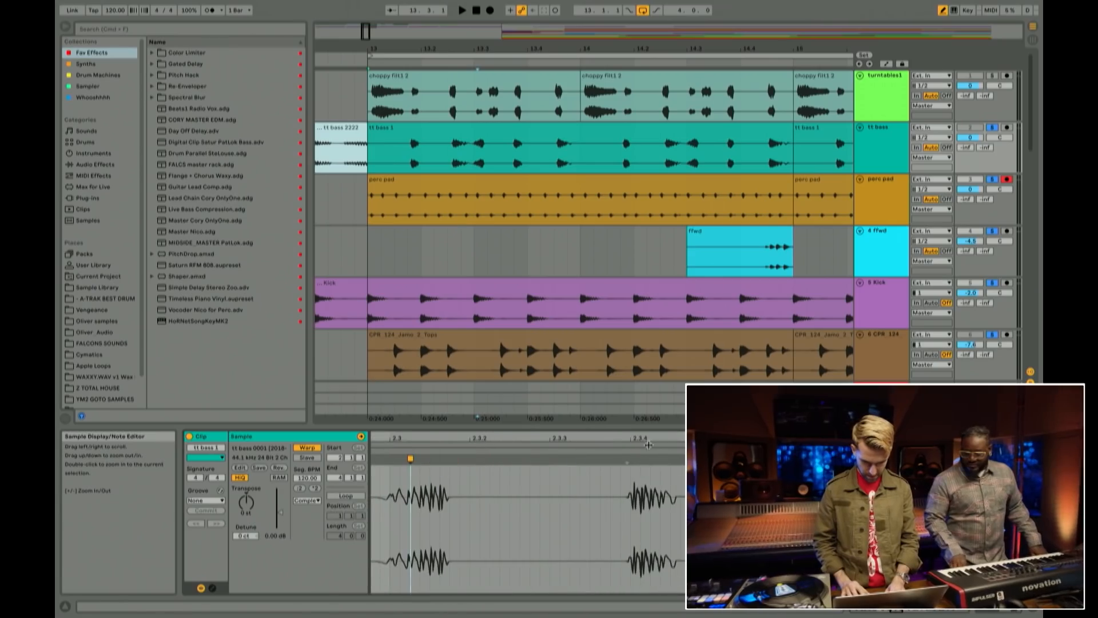
key("space")
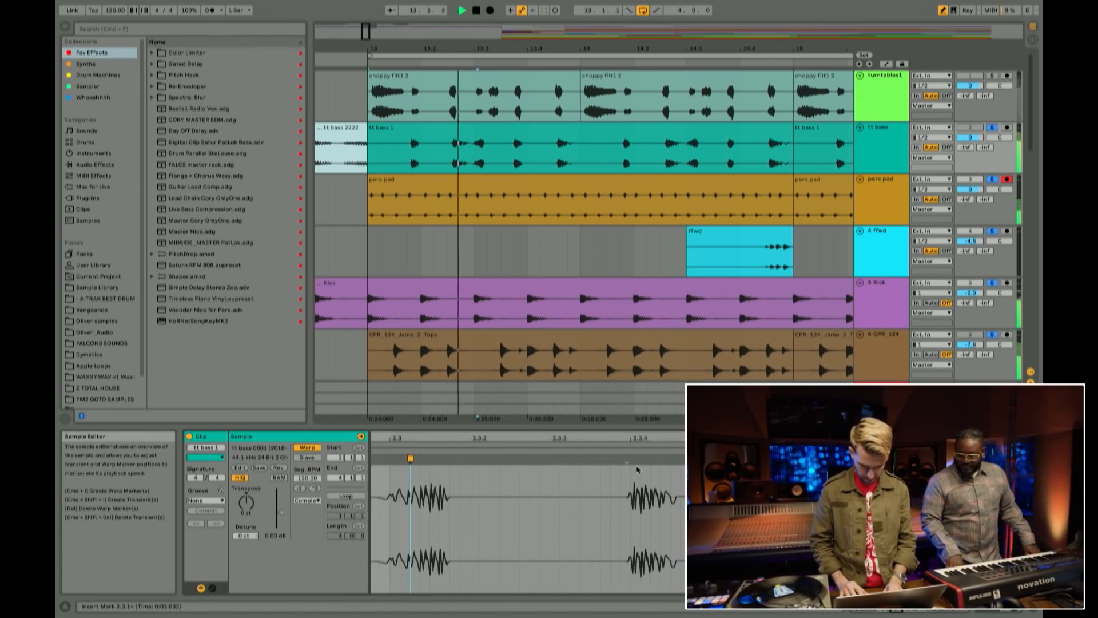
key("space")
left_click(627, 459)
left_click_drag(627, 459, 640, 458)
key("space")
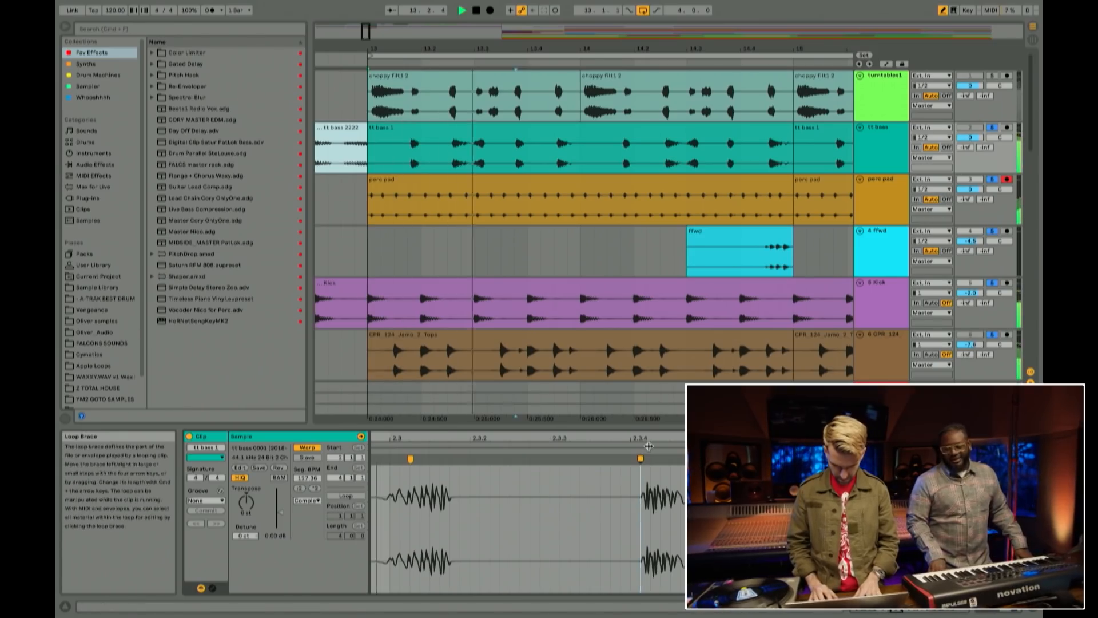
Step: Add warp markers on the bass hits in bar 3 of the clip, nudging one slightly earlier, and play the result
left_click_drag(649, 439, 649, 404)
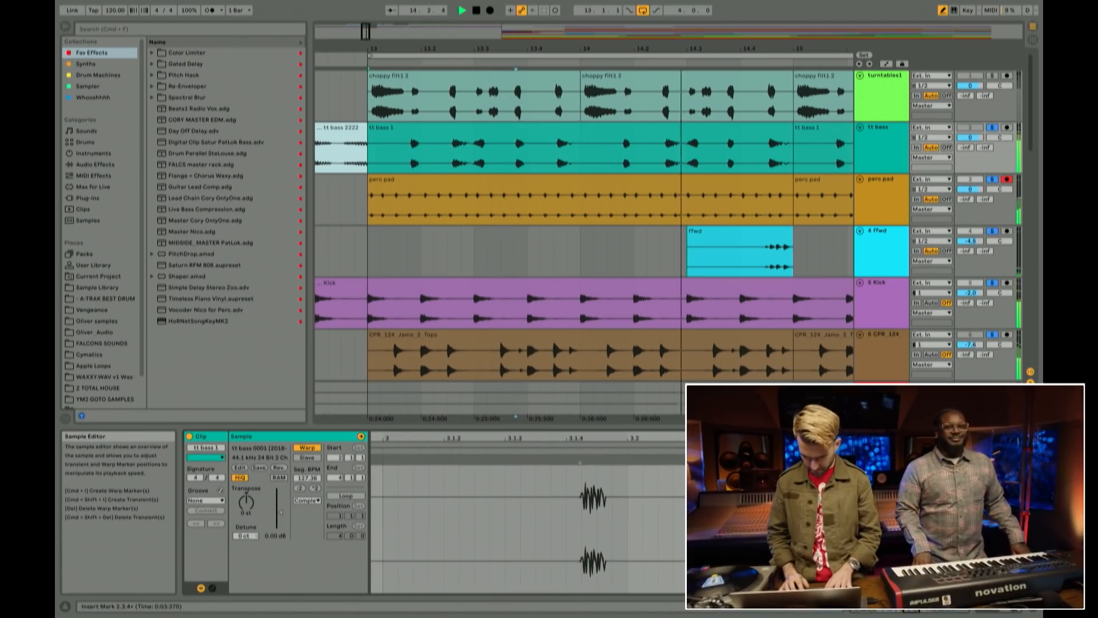
double_click(497, 460)
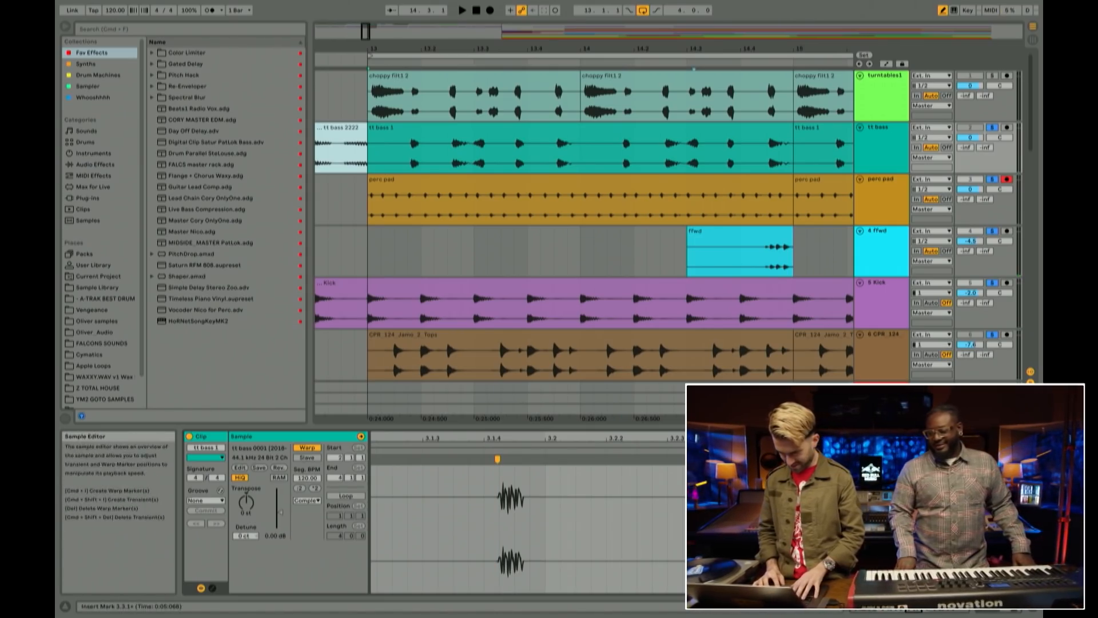
double_click(688, 460)
left_click_drag(687, 460, 683, 459)
key("space")
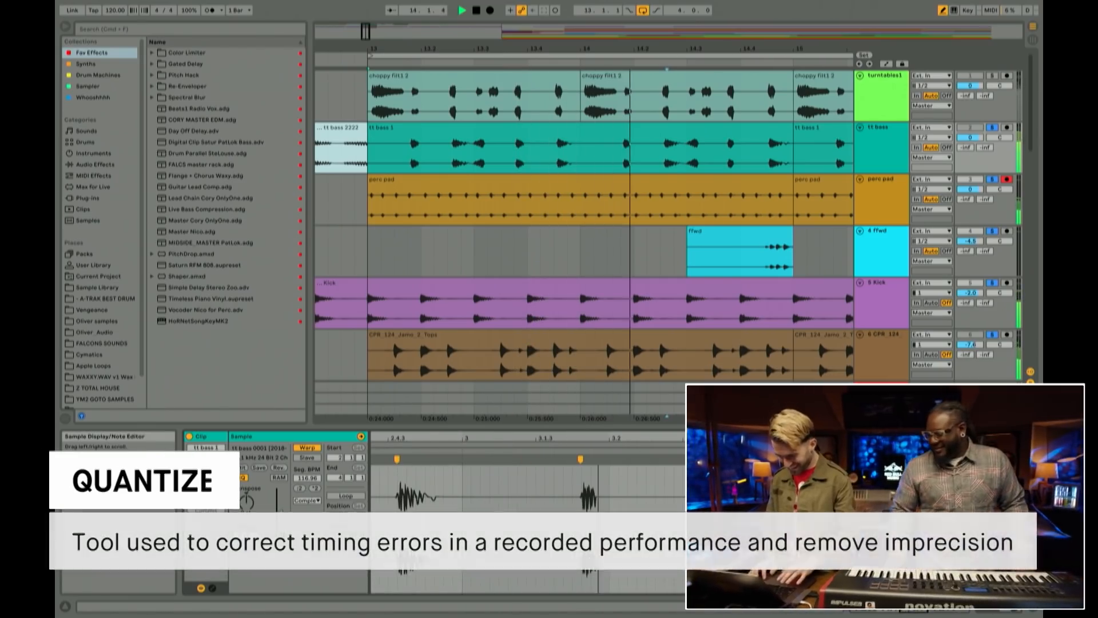
key("space")
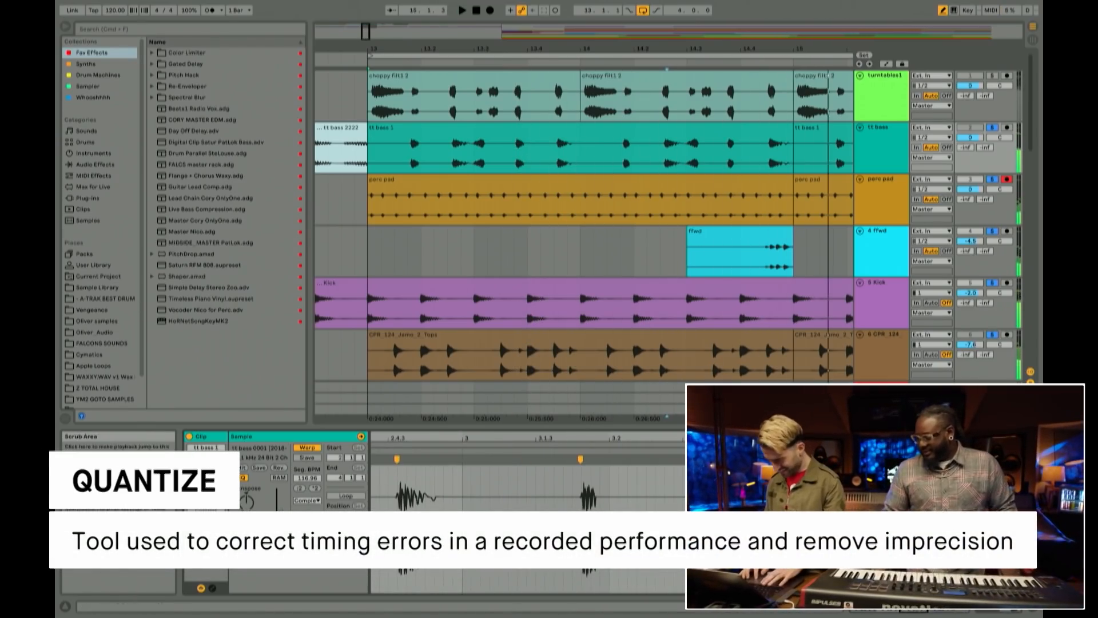
double_click(870, 460)
scroll(869, 492, "right", 1)
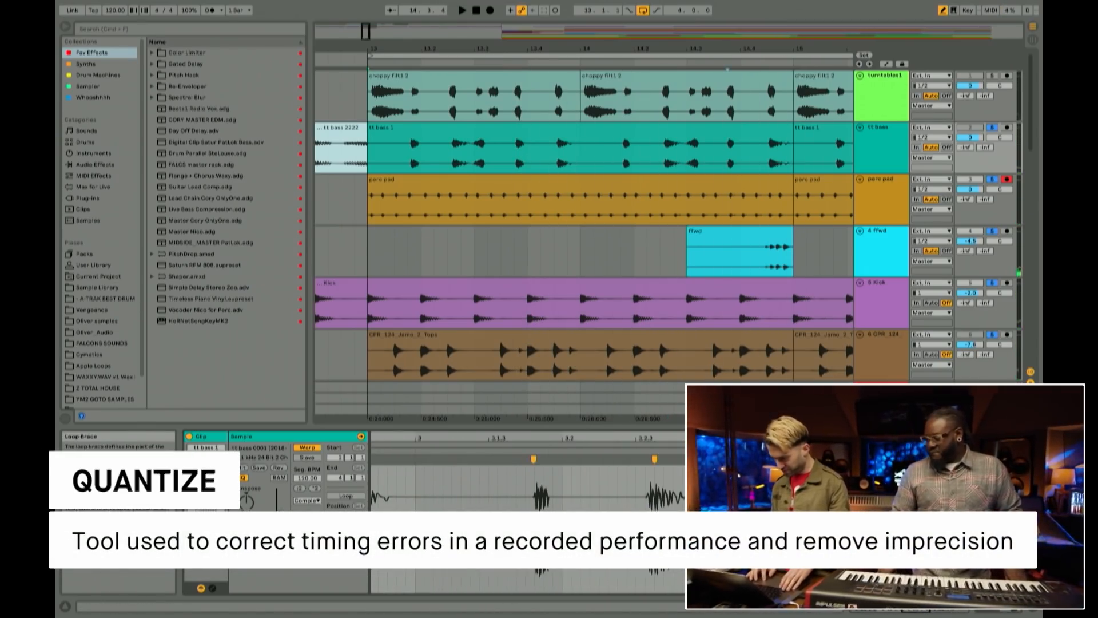
Step: Review the warped bass timing across bars 13 and 14 by playing the section with the other tracks
mouse_move(827, 438)
left_mouse_down()
mouse_move(827, 461)
mouse_move(824, 382)
left_mouse_up()
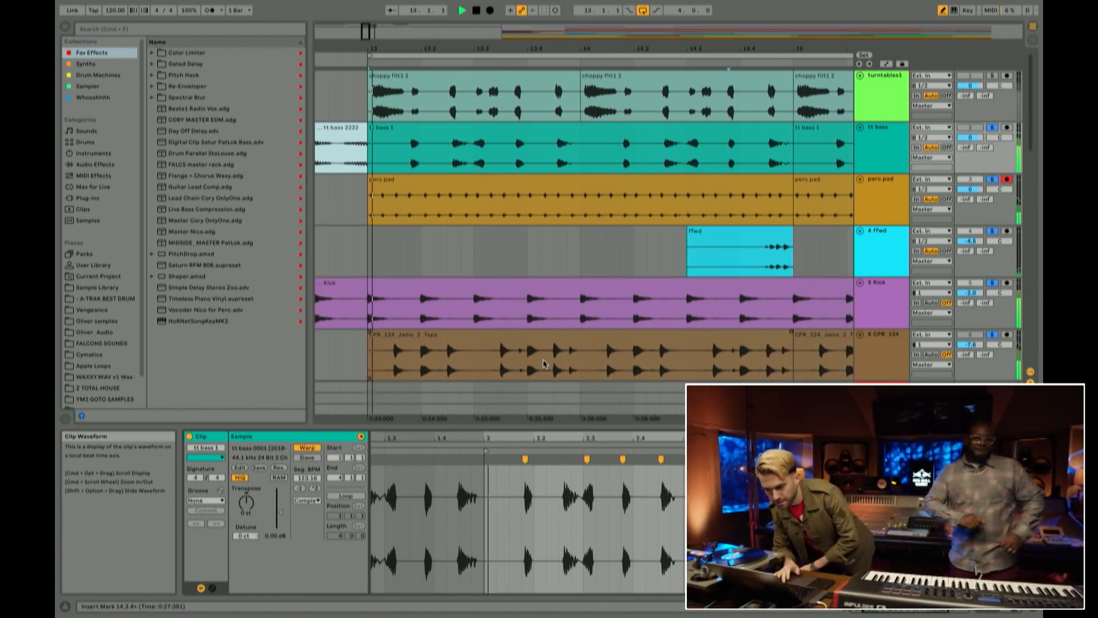
key("space")
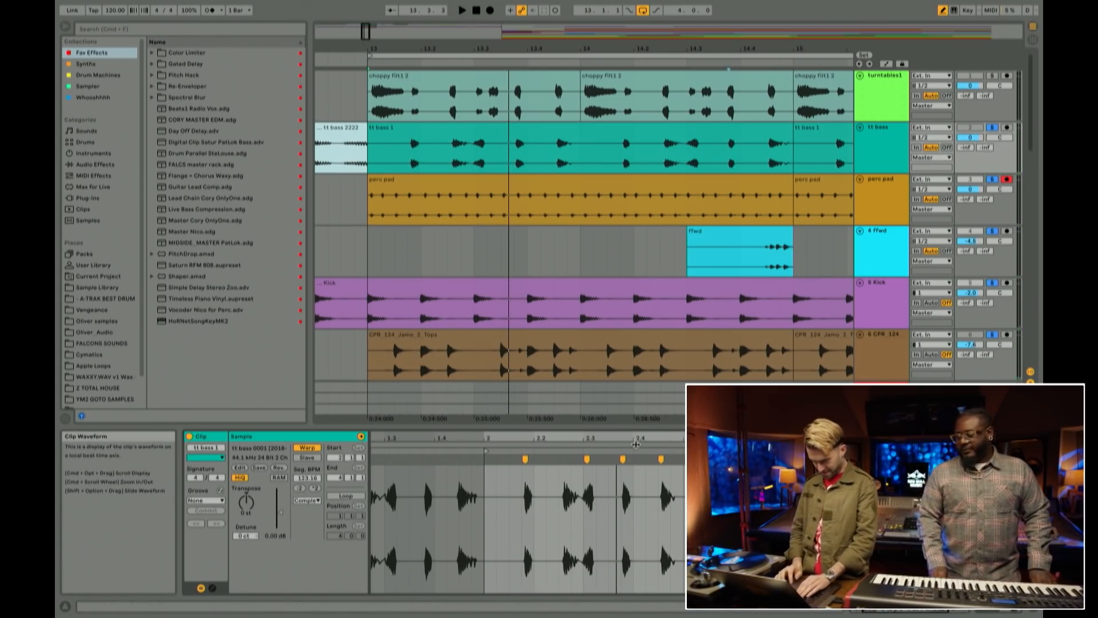
left_click_drag(630, 437, 630, 444)
left_click_drag(533, 153, 654, 153)
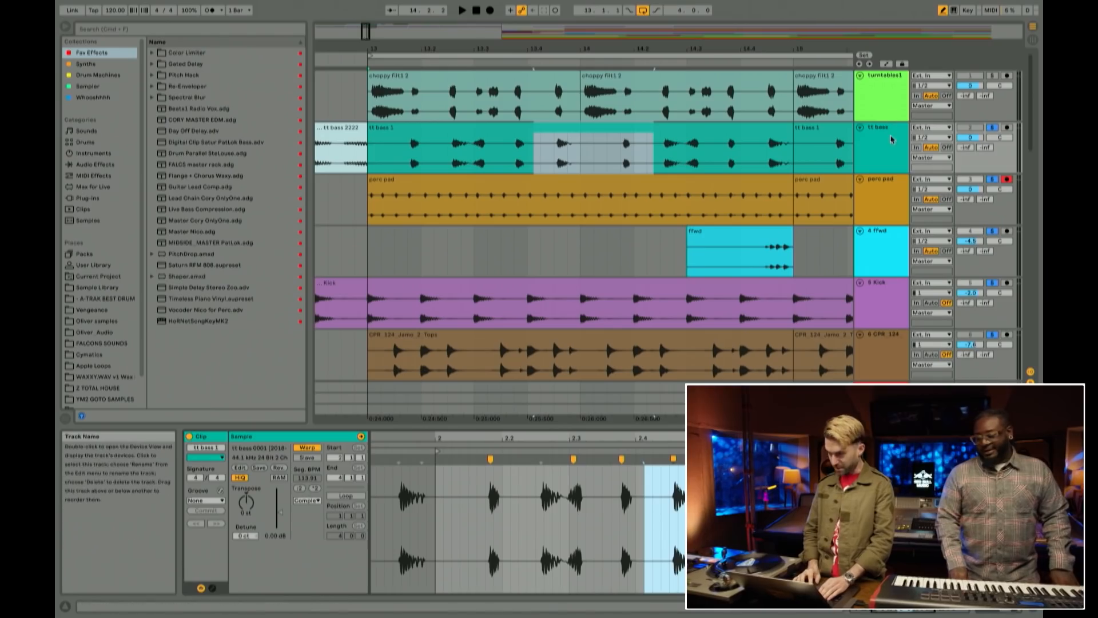
left_click(892, 140)
key("space")
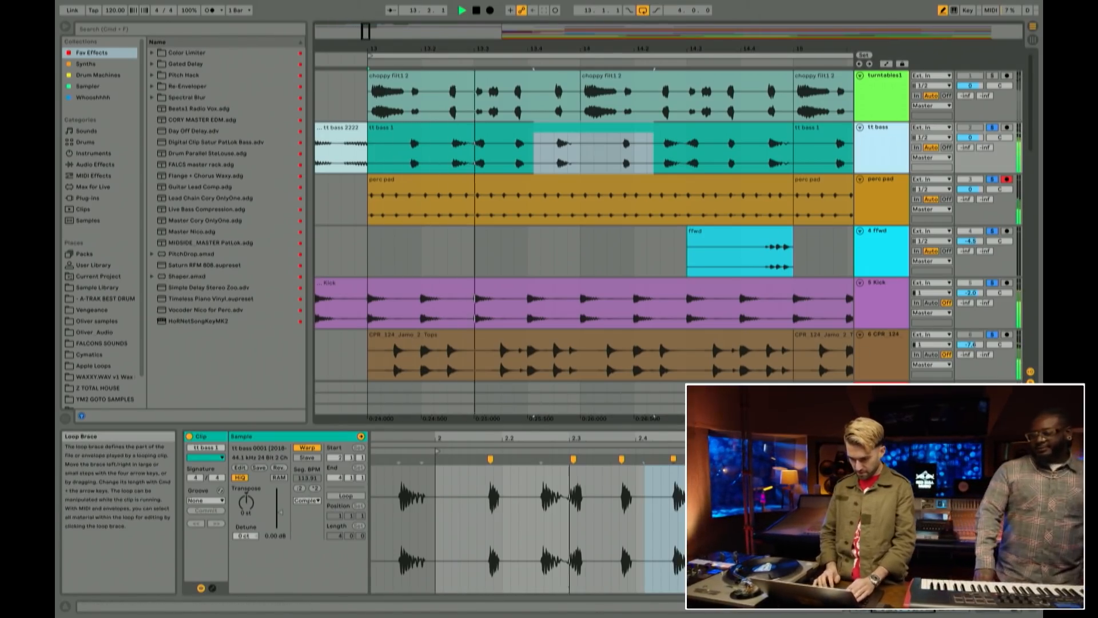
key("space")
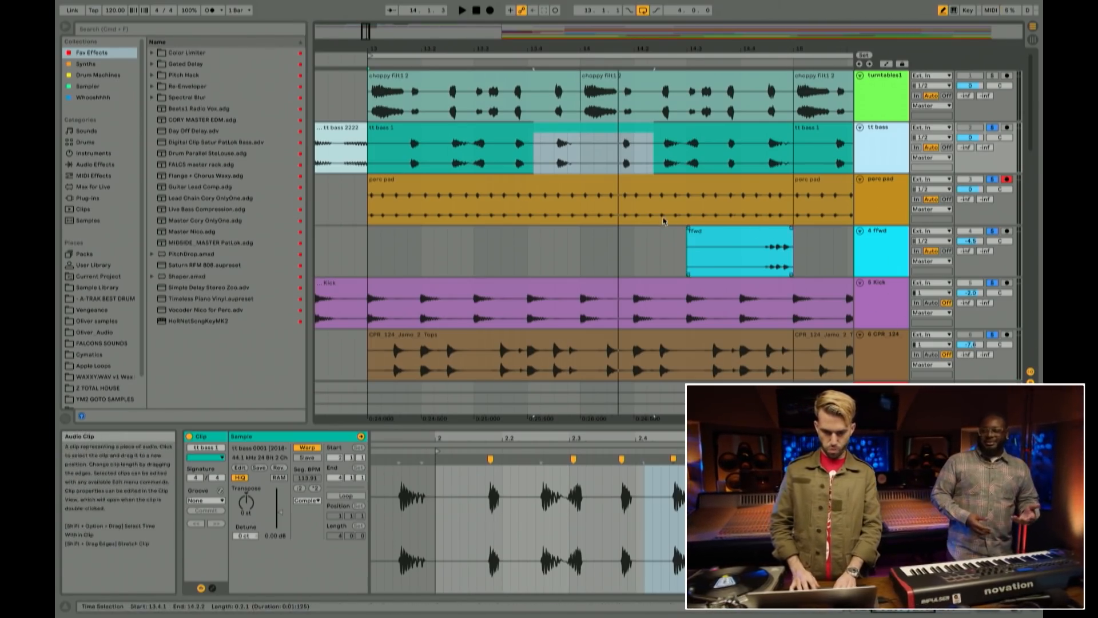
Step: Place the insert marker at 13.1.1 on the tt bass track
left_click(368, 258)
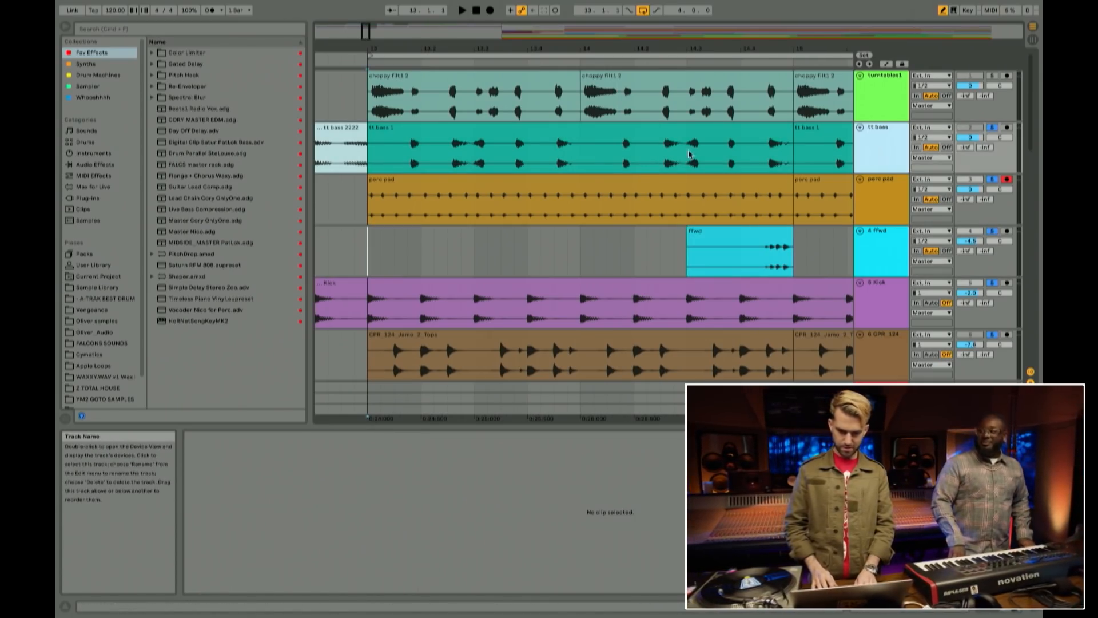
left_click(371, 155)
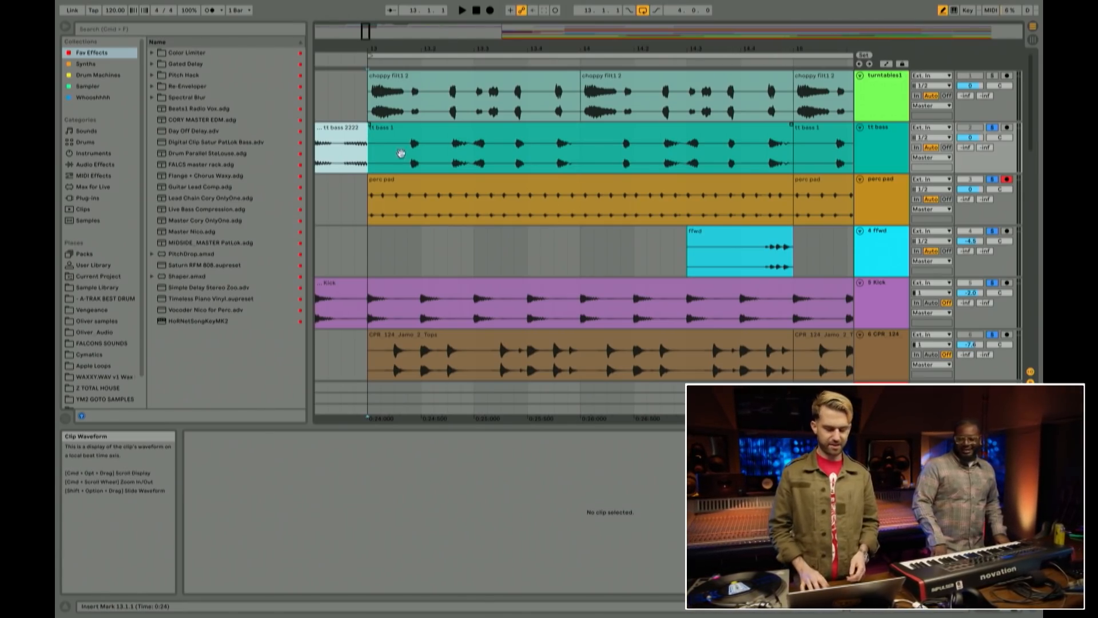
scroll(433, 152, "right", 1)
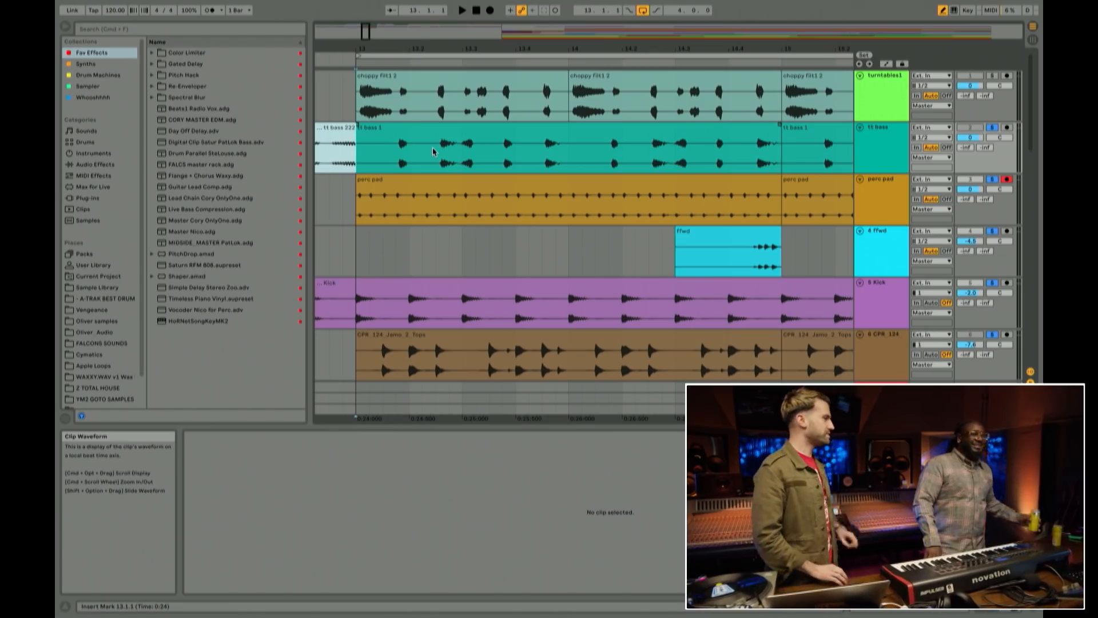
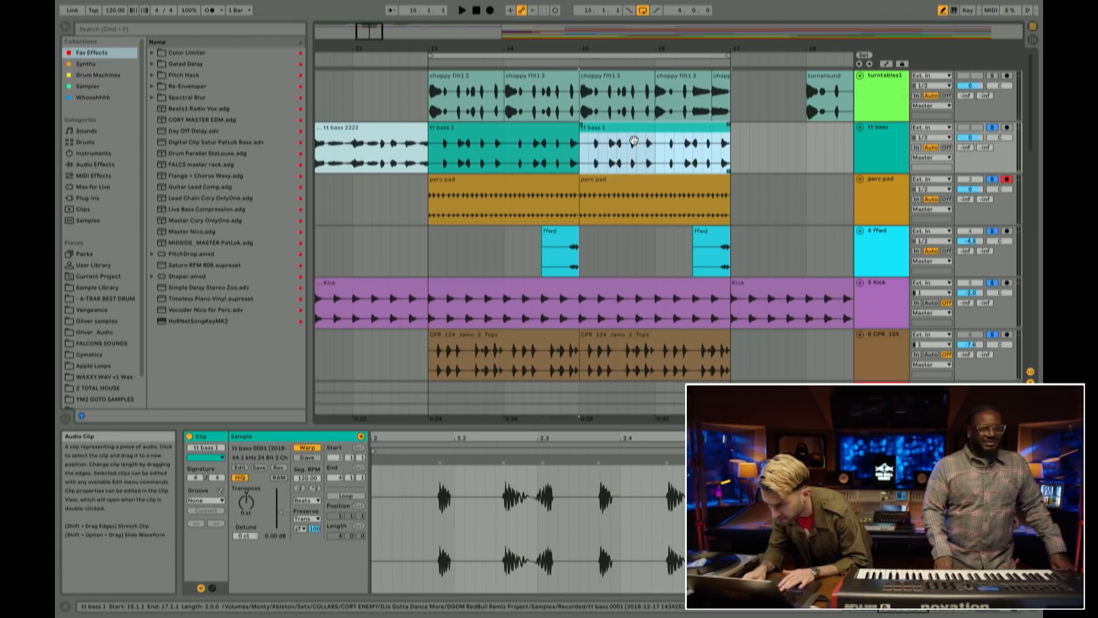
Step: Loop the two bars from 13.1.1 and duplicate the warped tt bass 1 clip directly after itself at bar 15
key("super+l")
key("space")
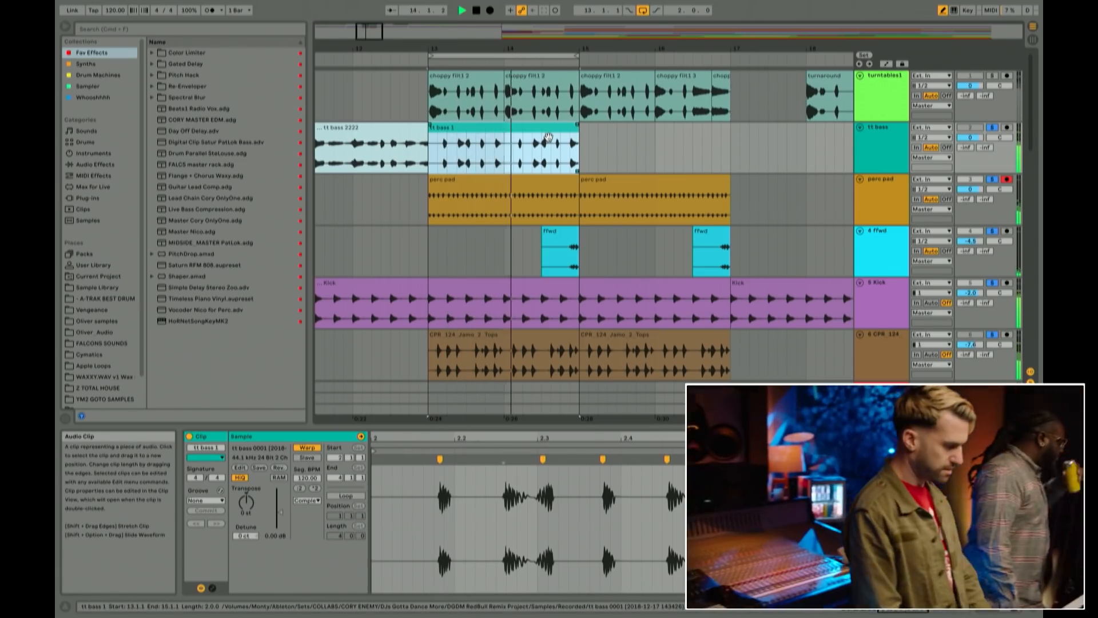
left_click(606, 147)
left_click(531, 142)
left_click(527, 139)
key("super+d")
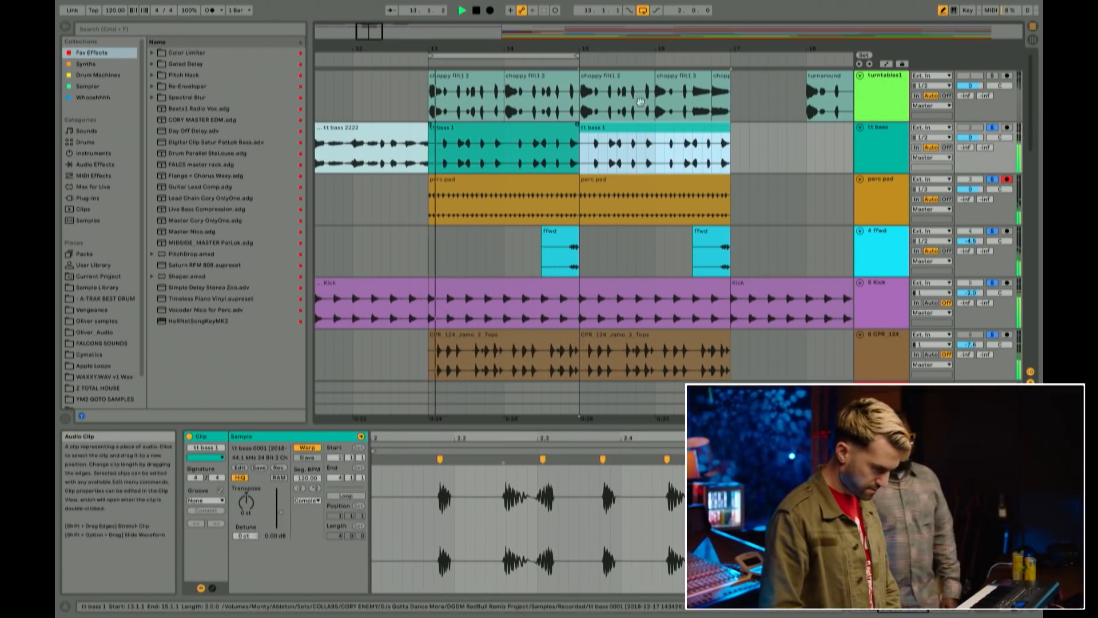
Step: Turn off solo on the tt bass, perc pad, ffwd, Kick and CPR_124 tracks
left_click(992, 127)
left_click(976, 128)
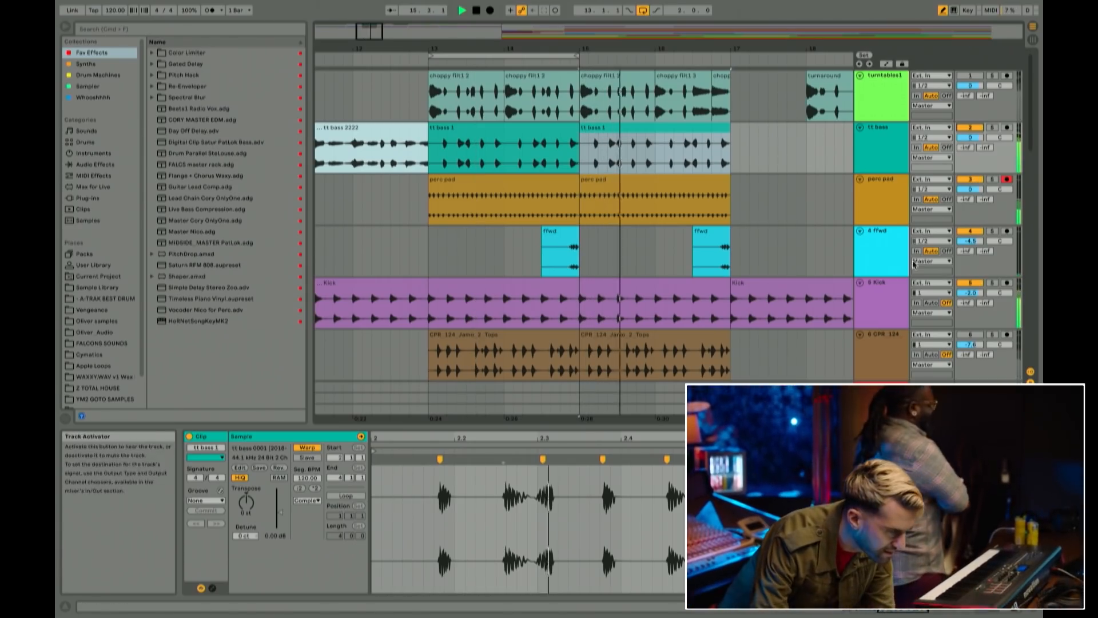
scroll(740, 313, "down", 3)
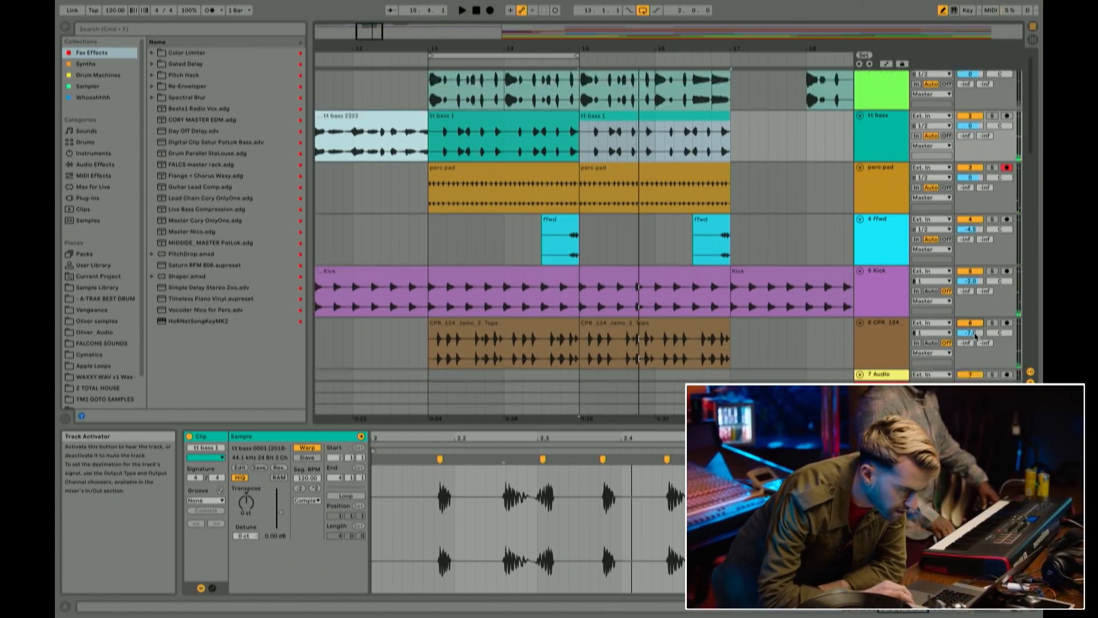
Step: Play from 13.1.1 and solo the perc pad track
left_click(432, 336)
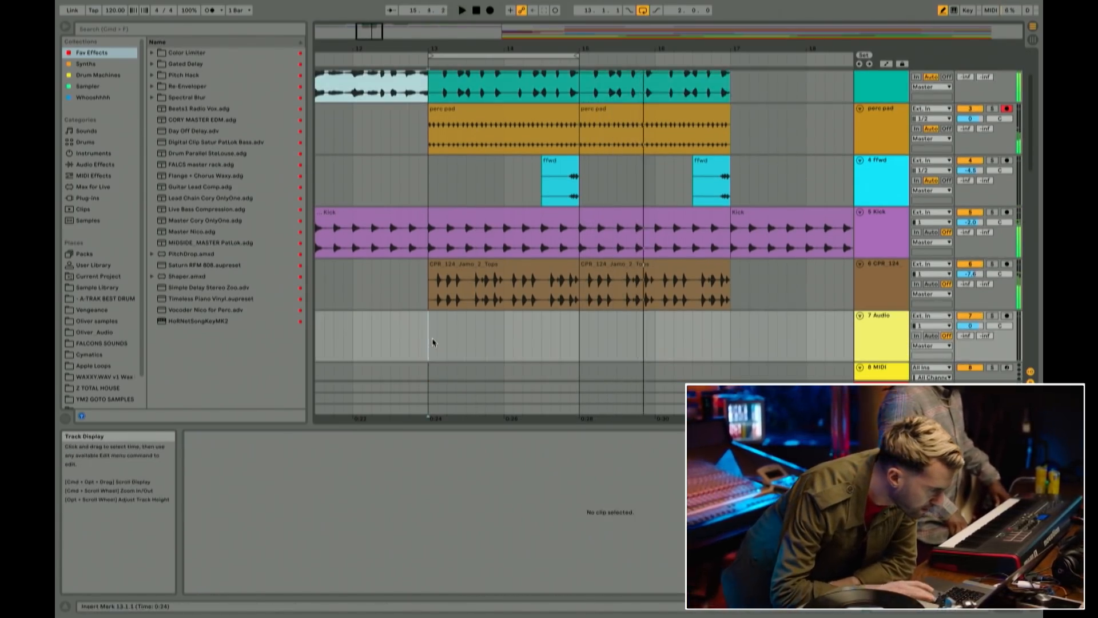
left_click(893, 273)
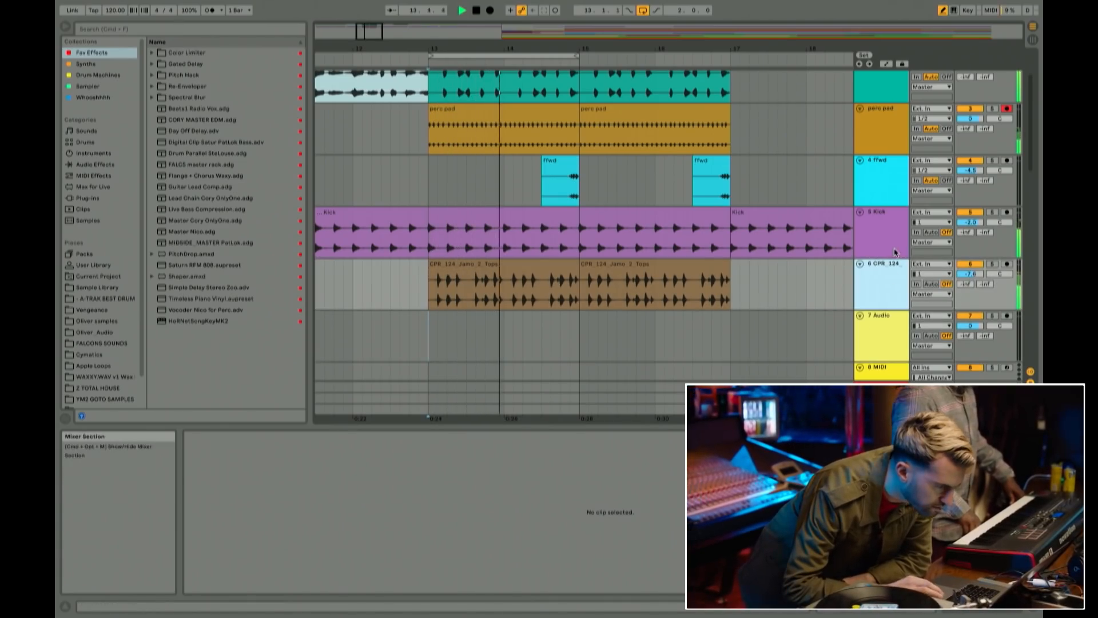
left_click(993, 108)
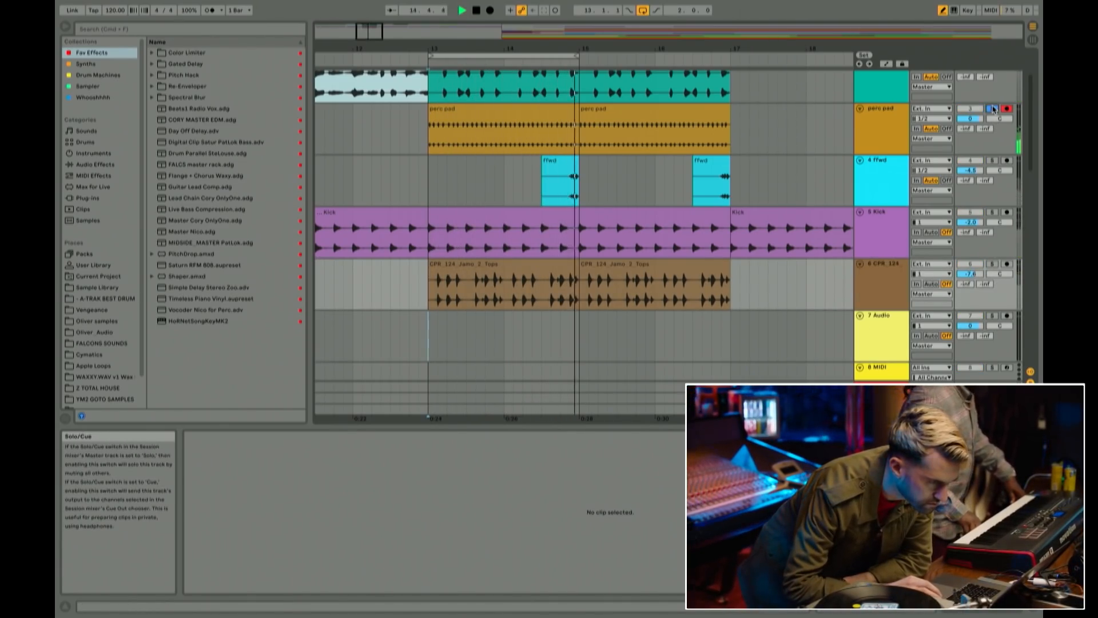
Step: Show the perc pad track's device chain and add an EQ Eight audio effect at its end
scroll(992, 112, "up", 2)
scroll(992, 108, "up", 1)
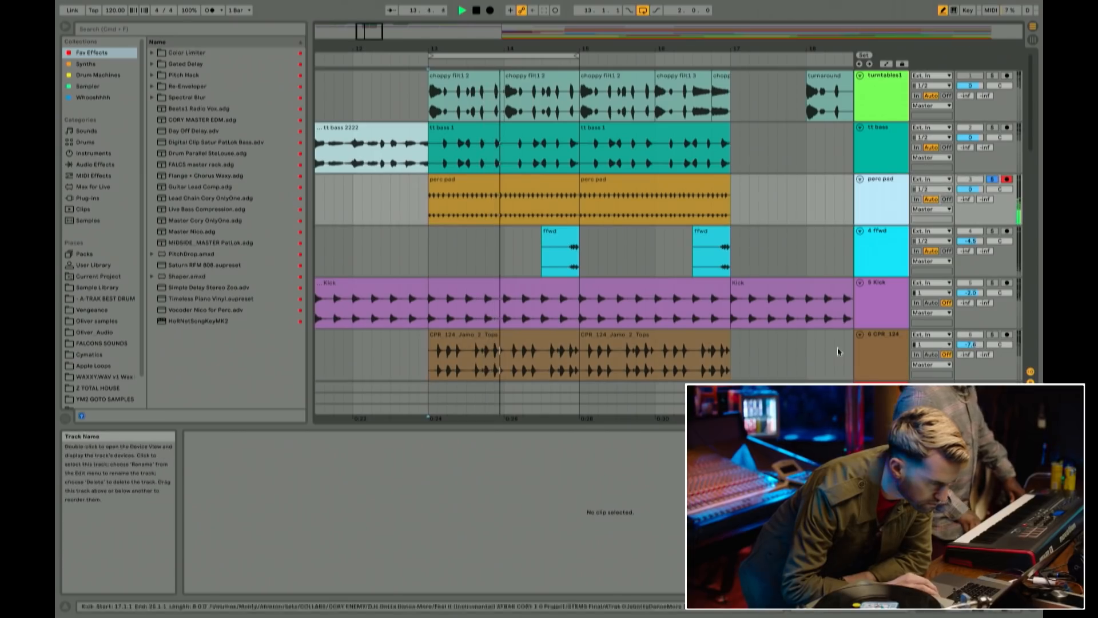
left_click(874, 207)
scroll(743, 538, "right", 2)
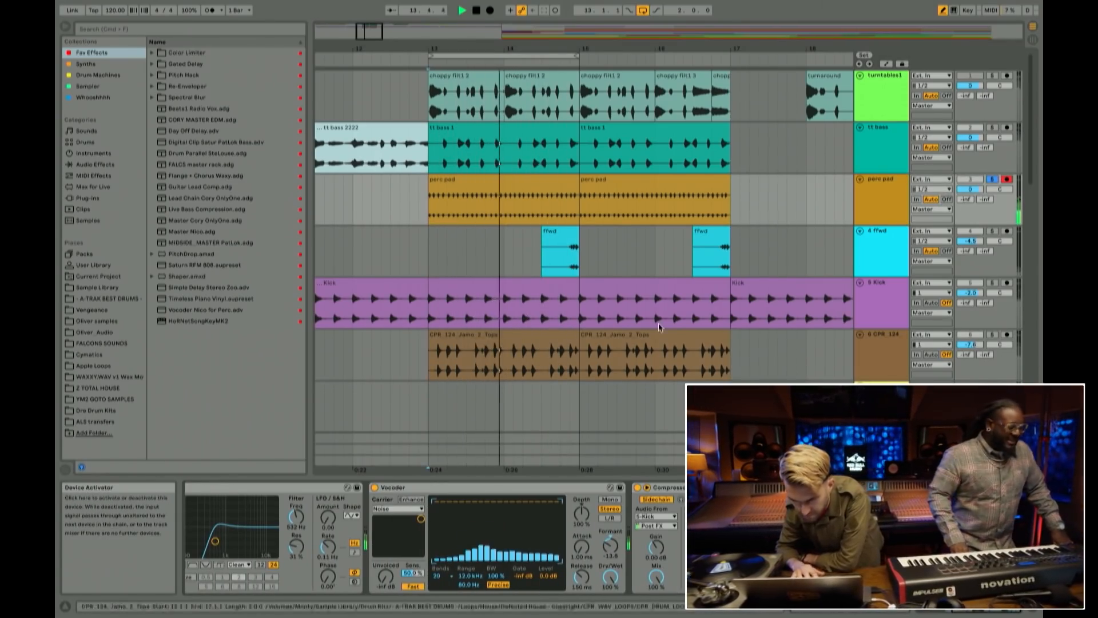
left_click(105, 185)
left_click(115, 164)
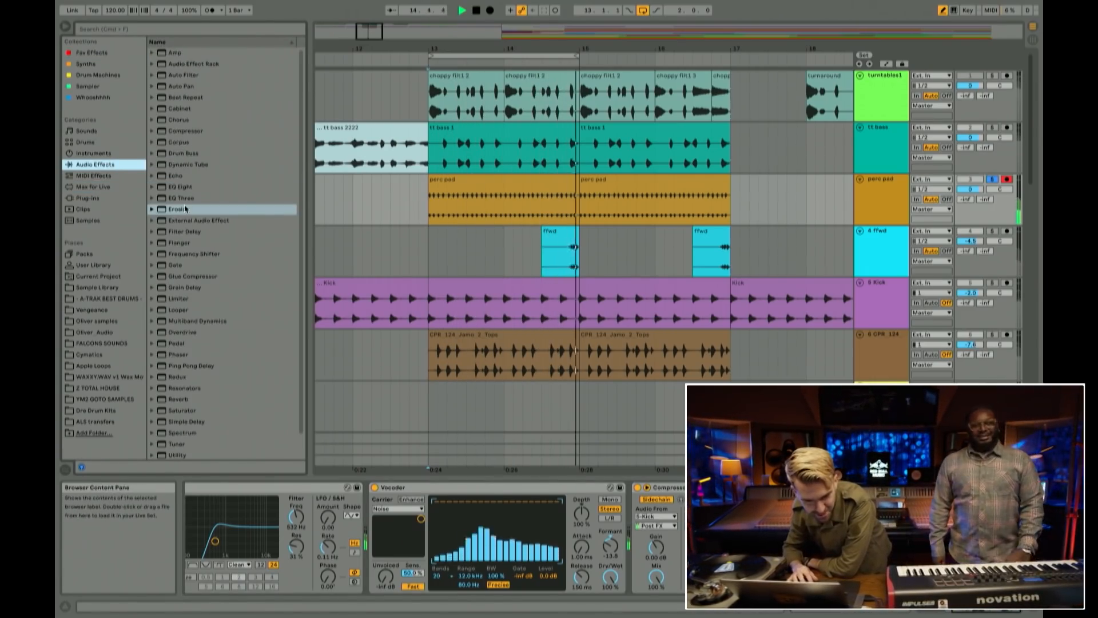
left_click_drag(180, 187, 493, 247)
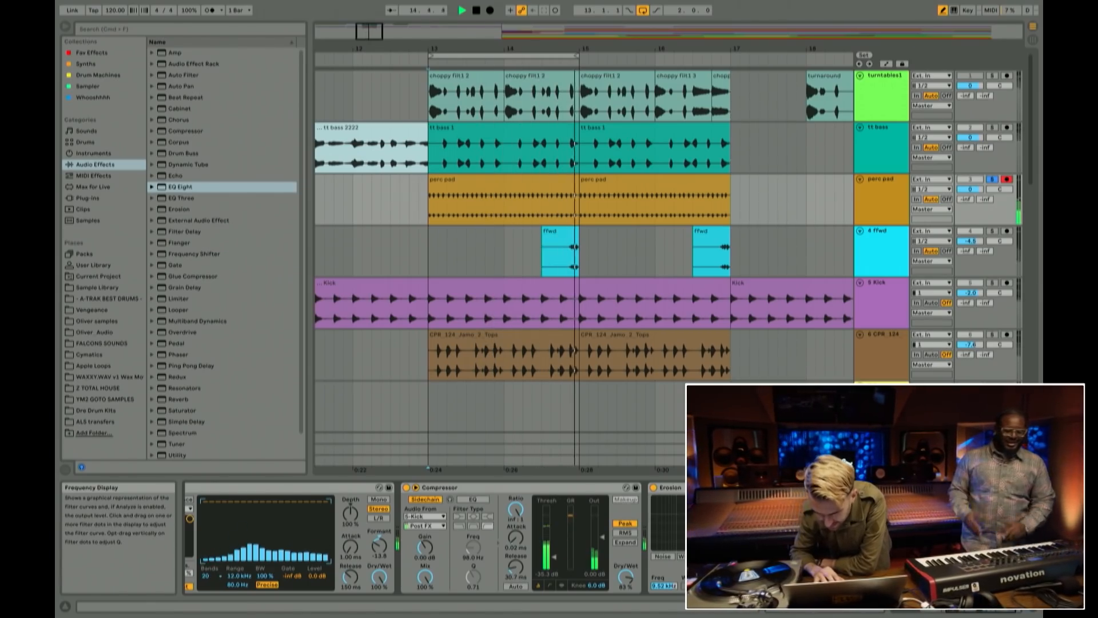
Step: Turn off solo on the perc pad track and stop playback
left_click(993, 180)
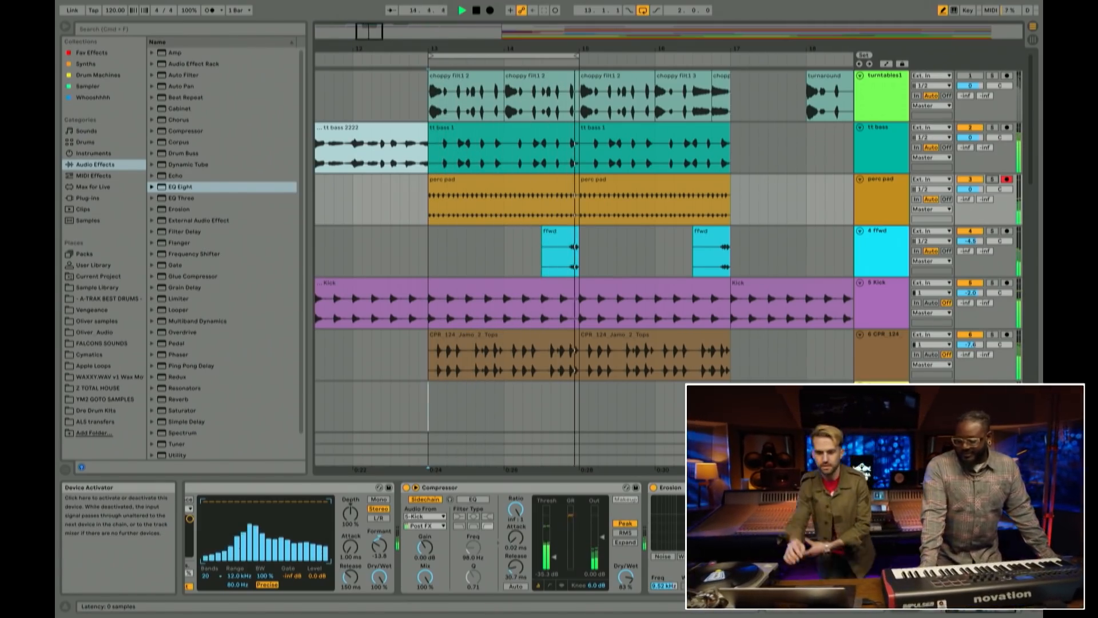
key("space")
scroll(839, 371, "down", 2)
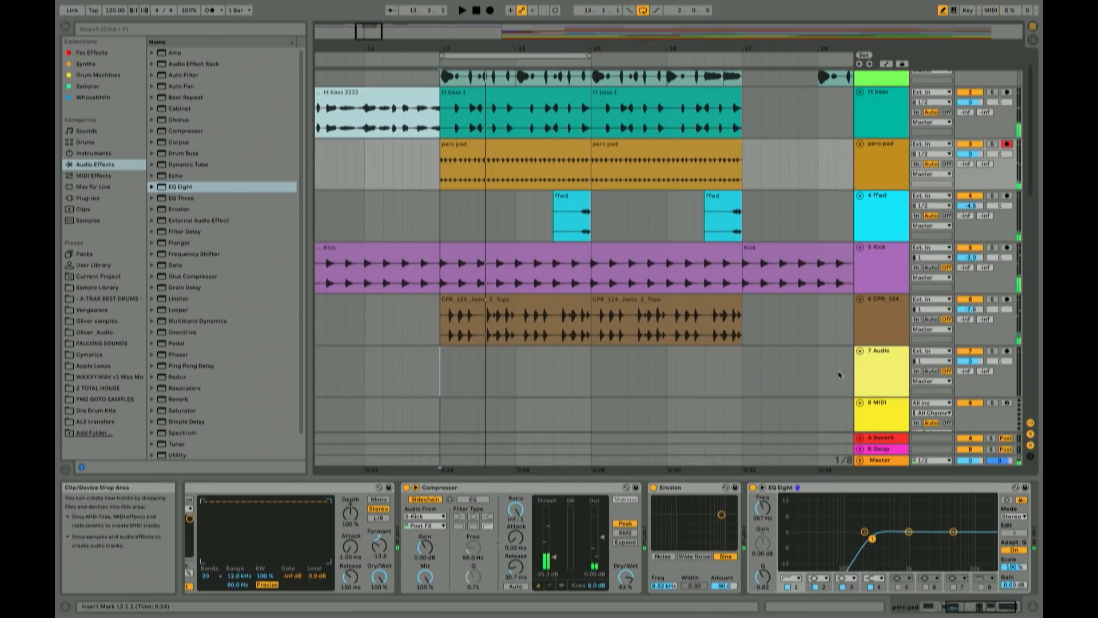
Step: Place the insert marker at 13.1.1 on the 7 Audio track and check the Loops folder in A-TRAK BEST DRUMS
left_click(433, 382)
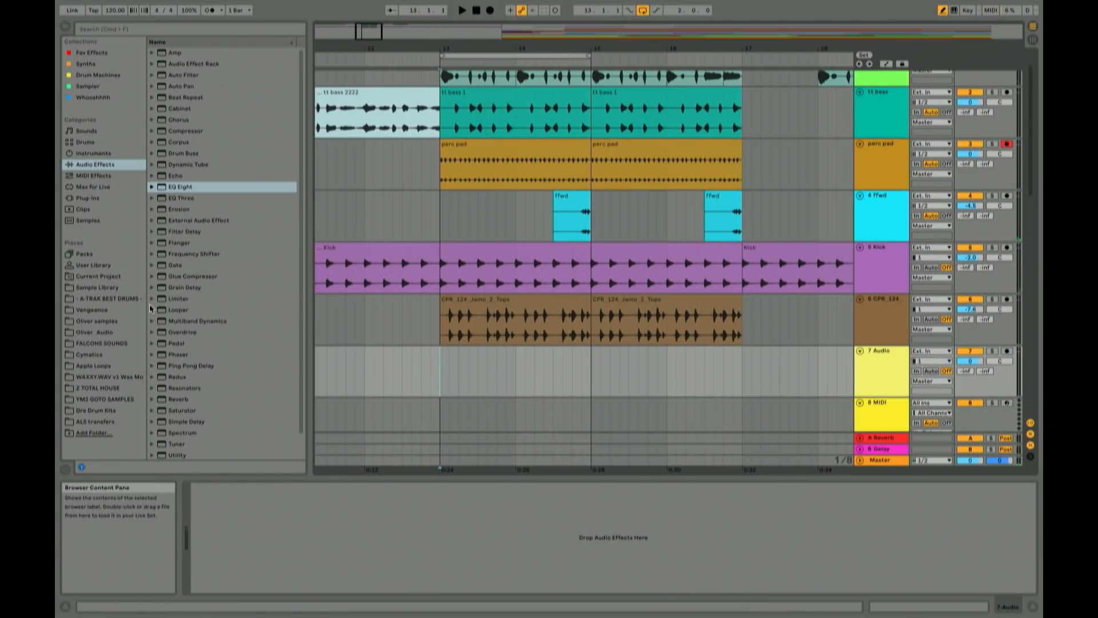
left_click(112, 298)
left_click(157, 98)
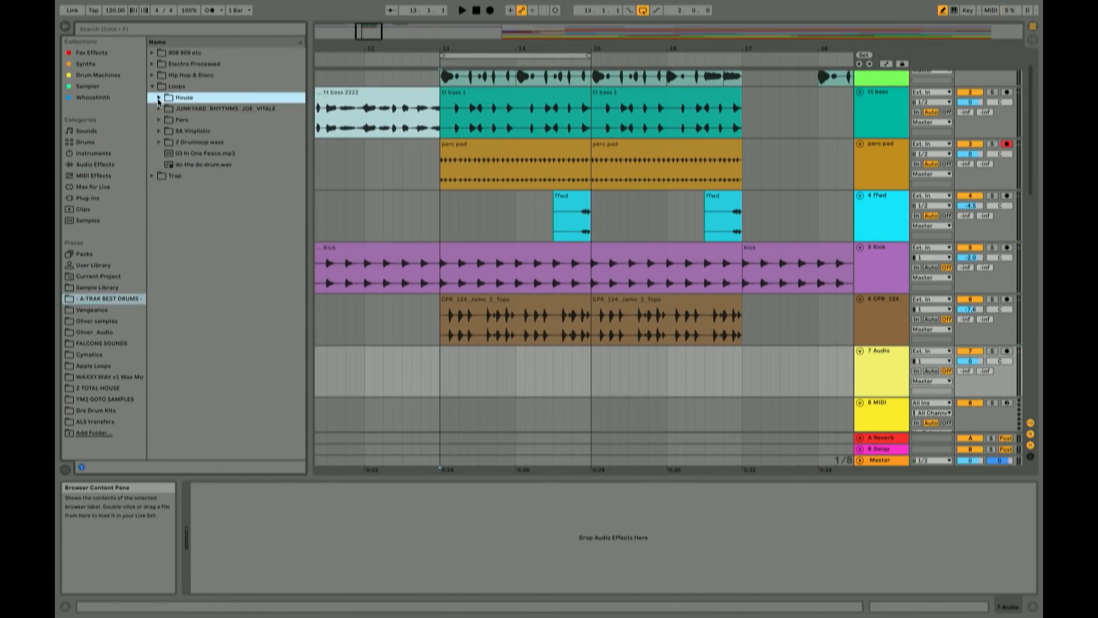
left_click(152, 87)
Step: Play from 13.1.1, extend the loop to four bars ending at 17.1.1, and show the perc pad track's devices
key("space")
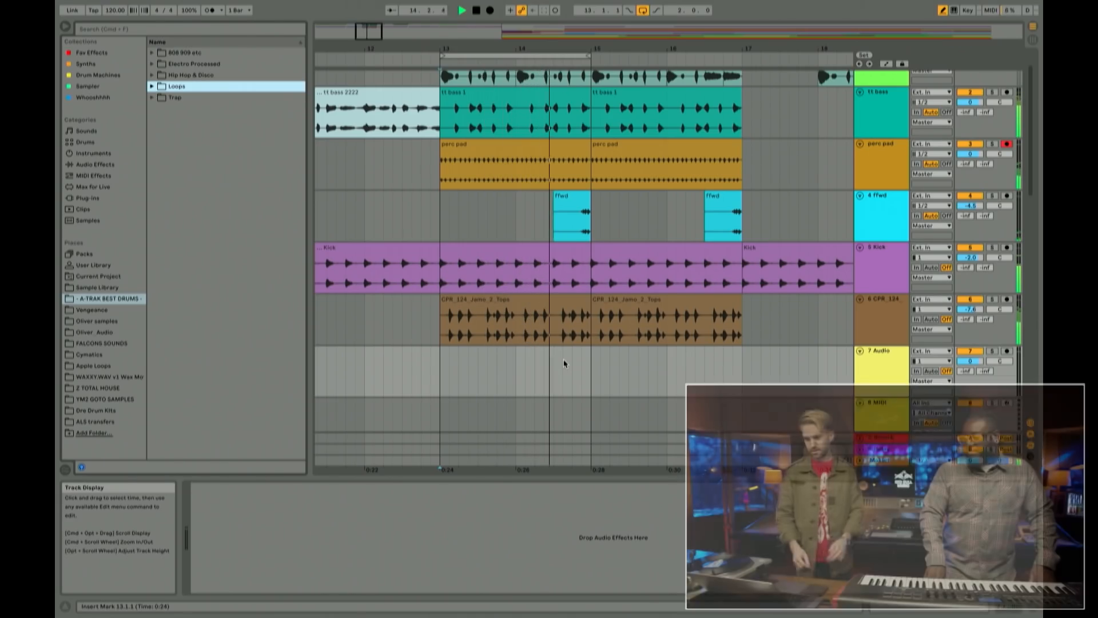
left_click_drag(591, 55, 741, 55)
scroll(620, 364, "up", 2)
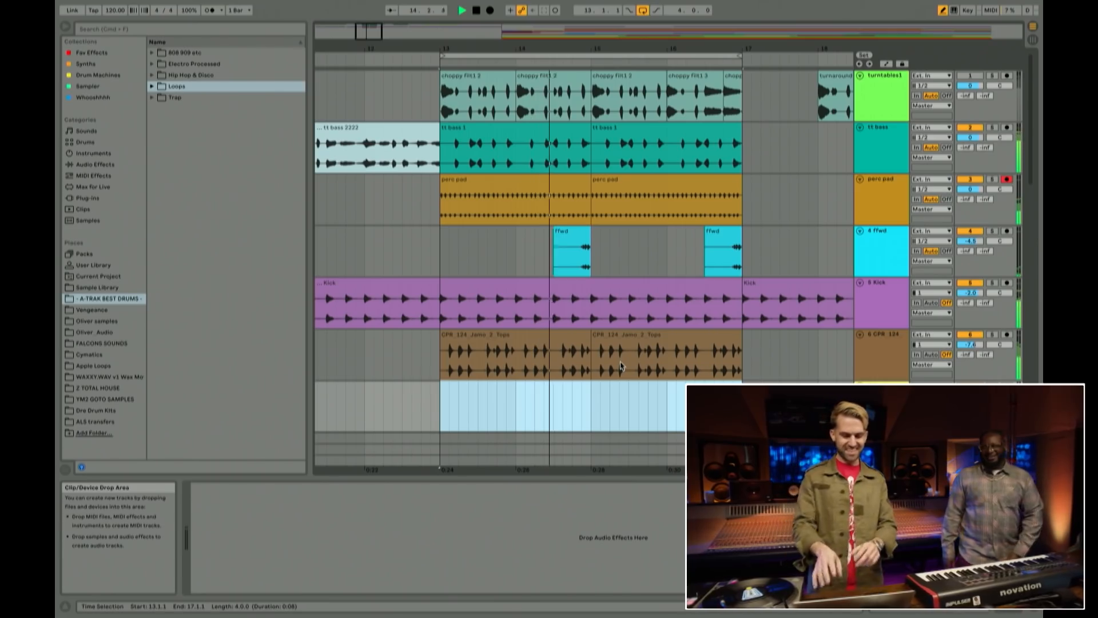
left_click(896, 203)
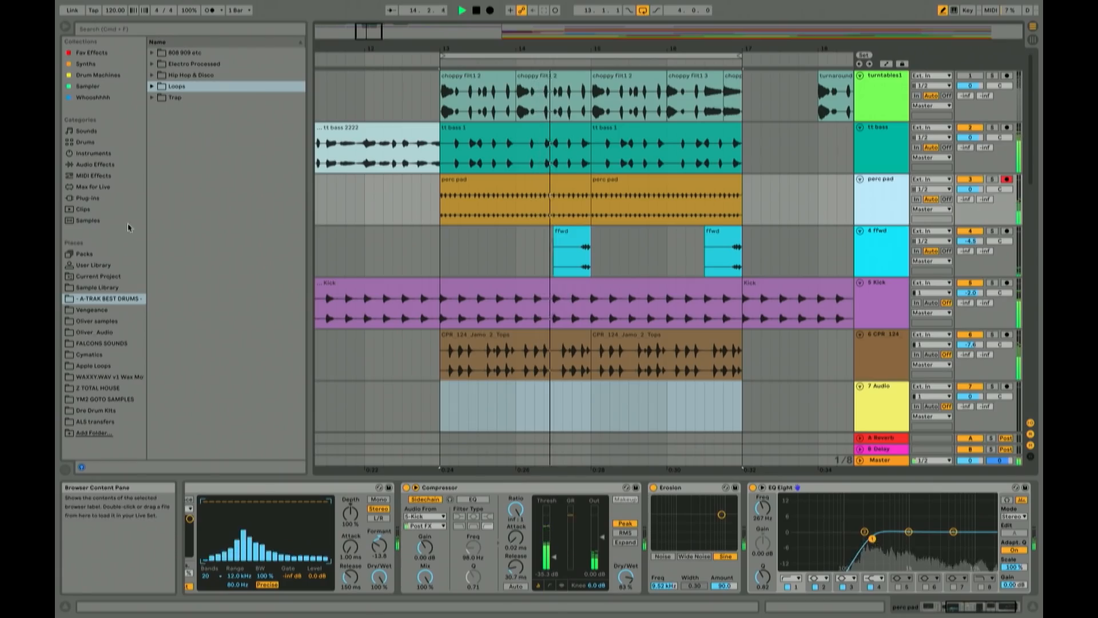
Step: Open the House folder inside Loops and preview MagicianAfter DrumLoop.wav
double_click(187, 87)
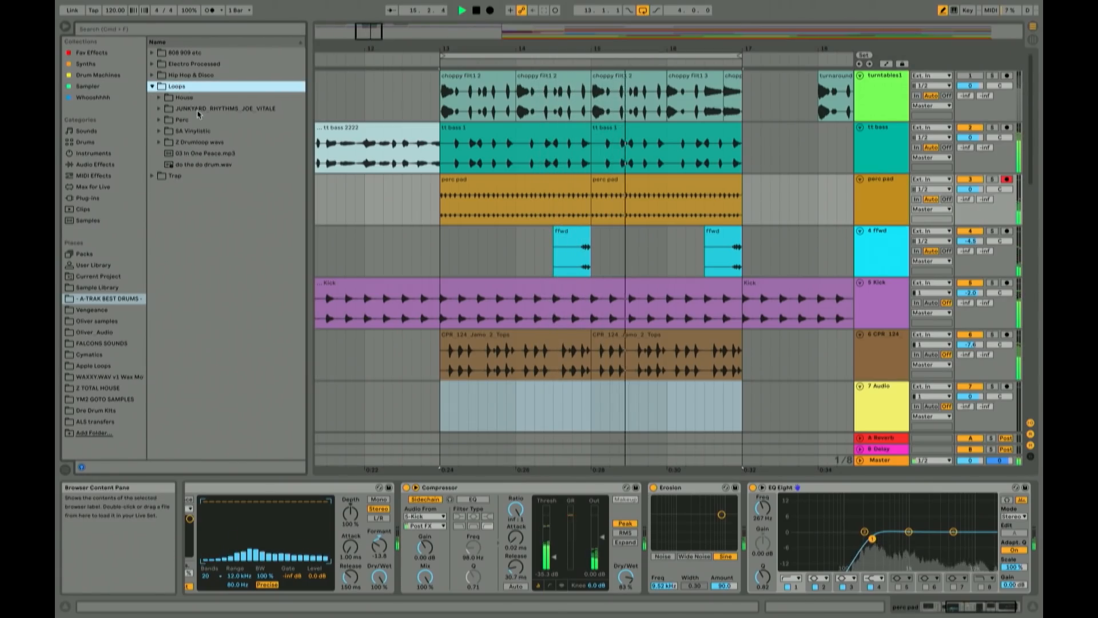
double_click(188, 100)
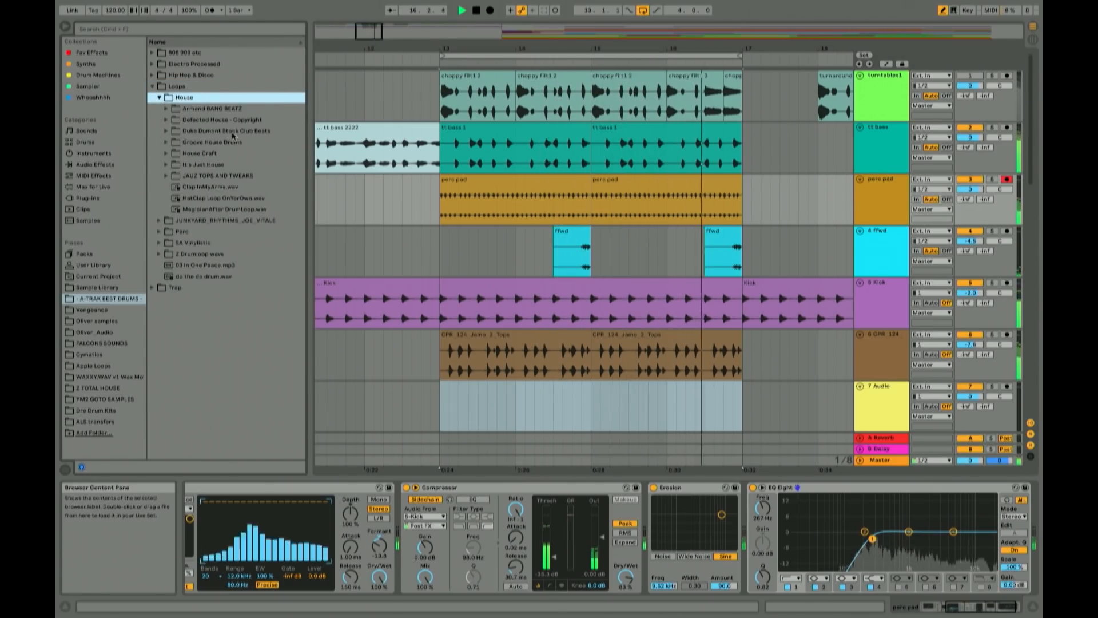
left_click(440, 254)
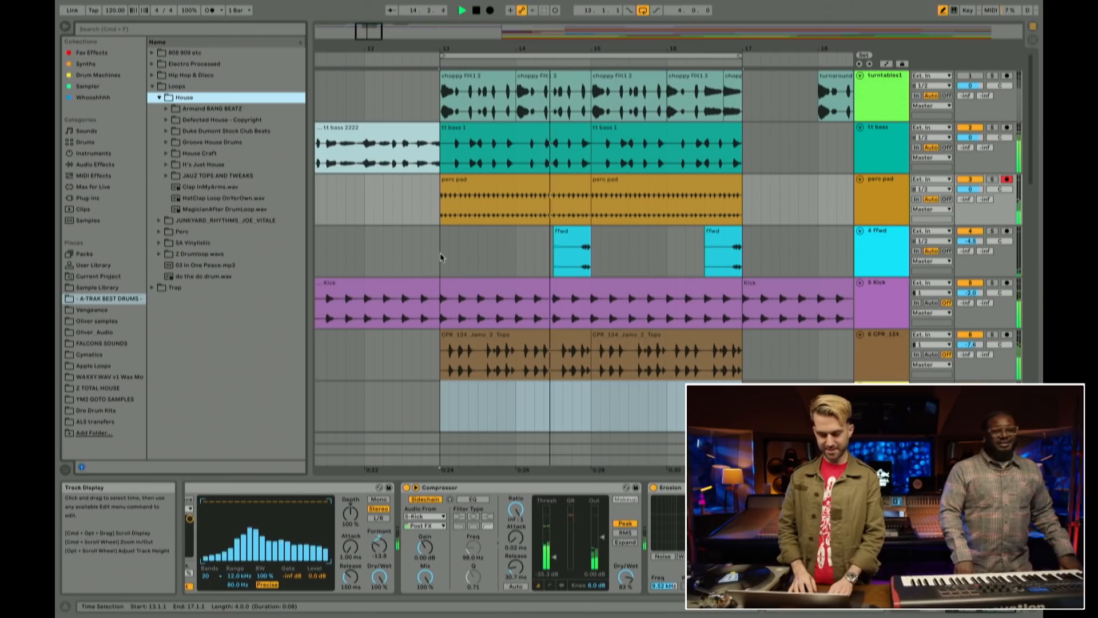
scroll(440, 252, "down", 1)
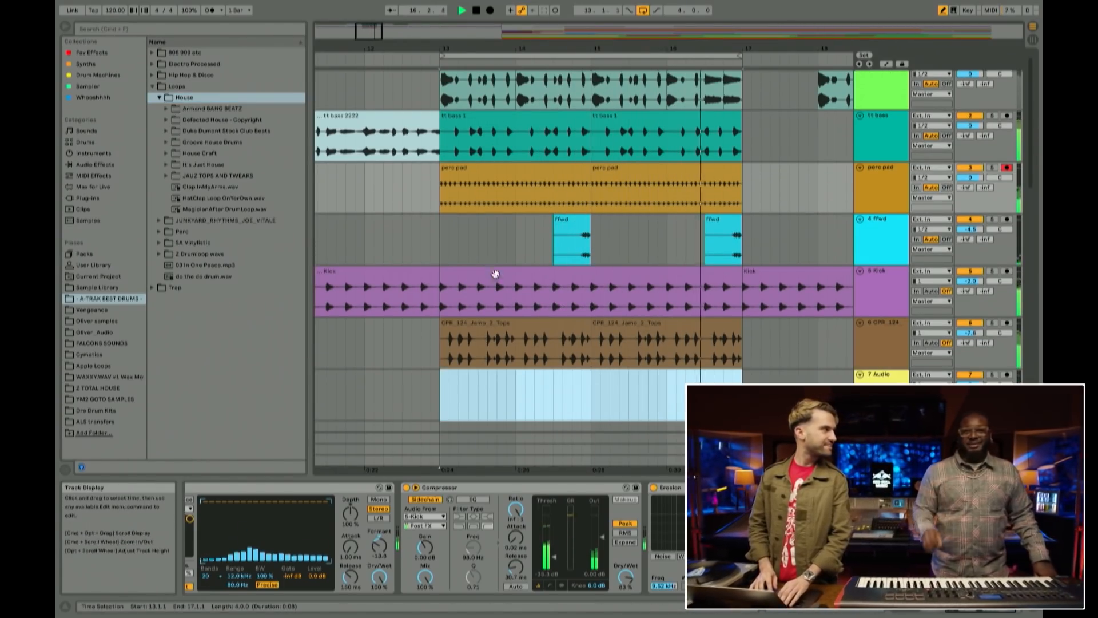
scroll(494, 309, "down", 3)
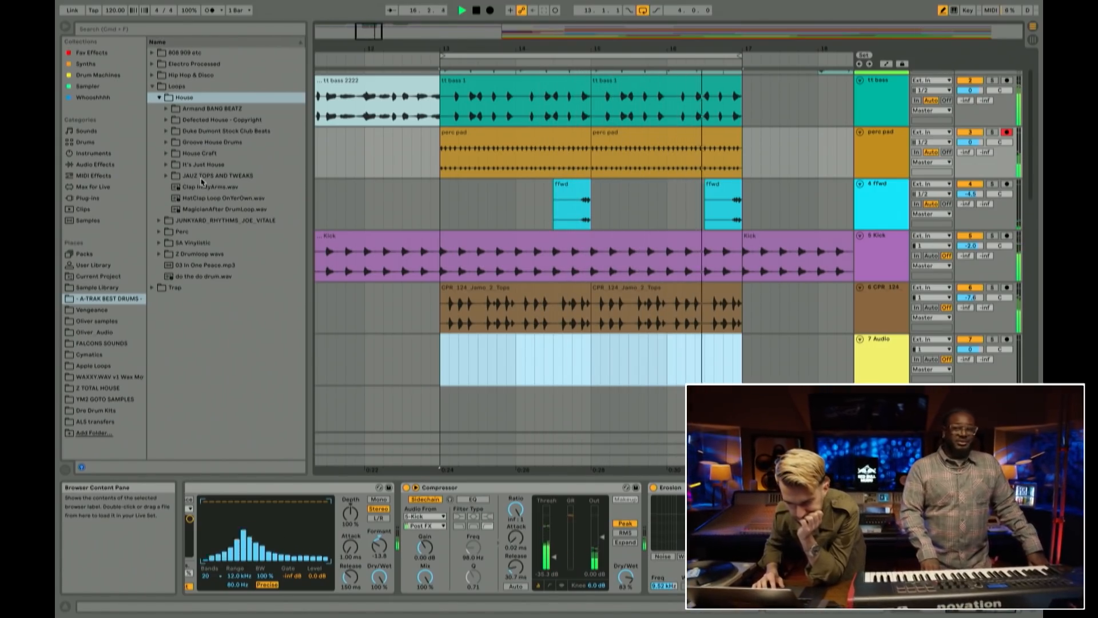
left_click(212, 210)
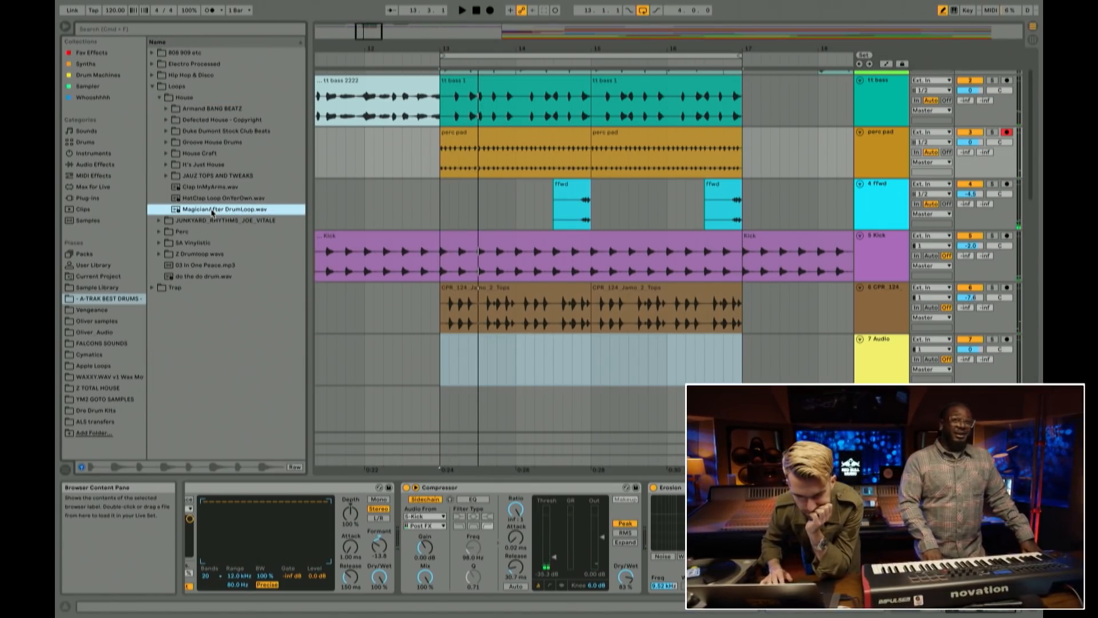
Step: Preview kick and hat samples from the It's Just House one-shot Drum_Hits folder and collapse the pack
double_click(209, 165)
double_click(214, 176)
left_click(214, 198)
double_click(214, 199)
double_click(222, 210)
left_click(242, 254)
key("Up")
key("Up")
key("Up")
left_click(245, 299)
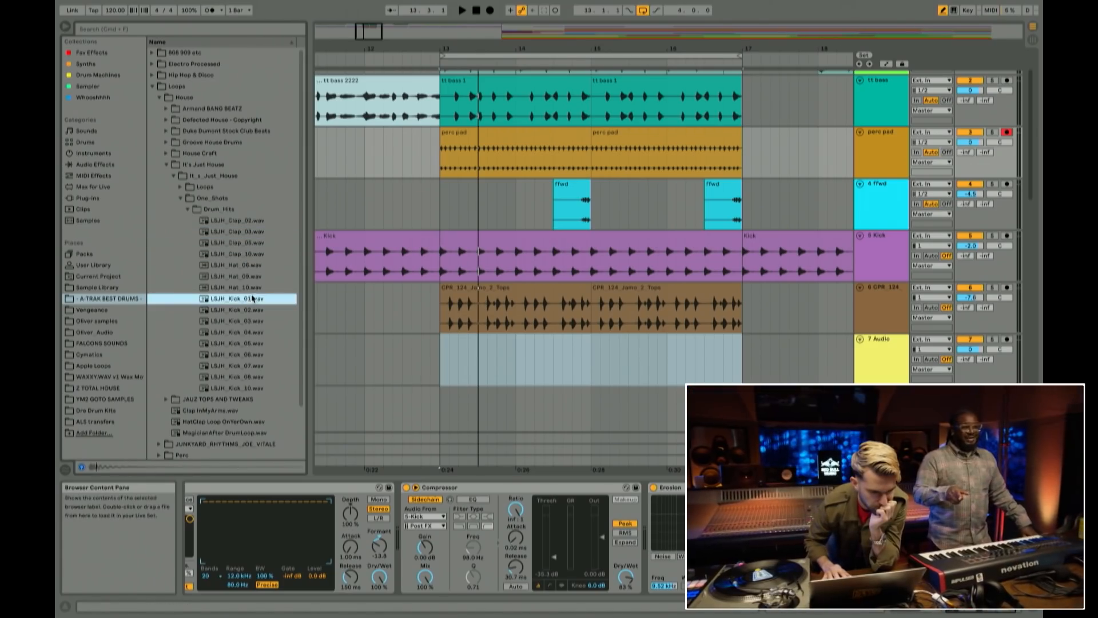
left_click(247, 276)
left_click(165, 165)
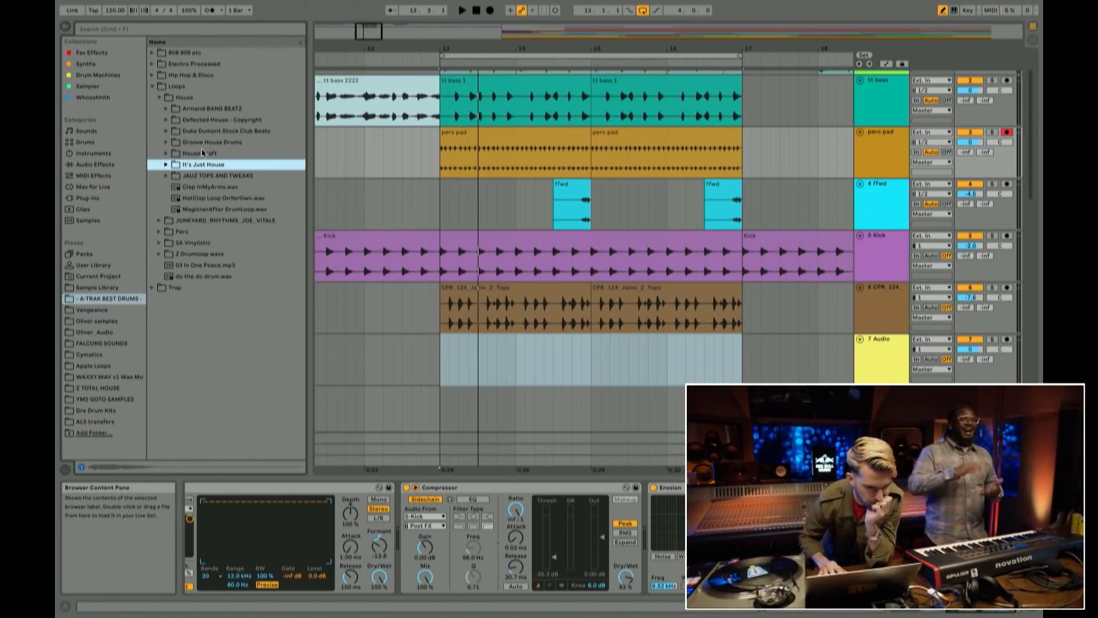
Step: Check the Instrument One-Shots folder of the Groove House Drums pack and collapse it
double_click(207, 144)
key("Down")
key("Down")
key("Down")
key("Right")
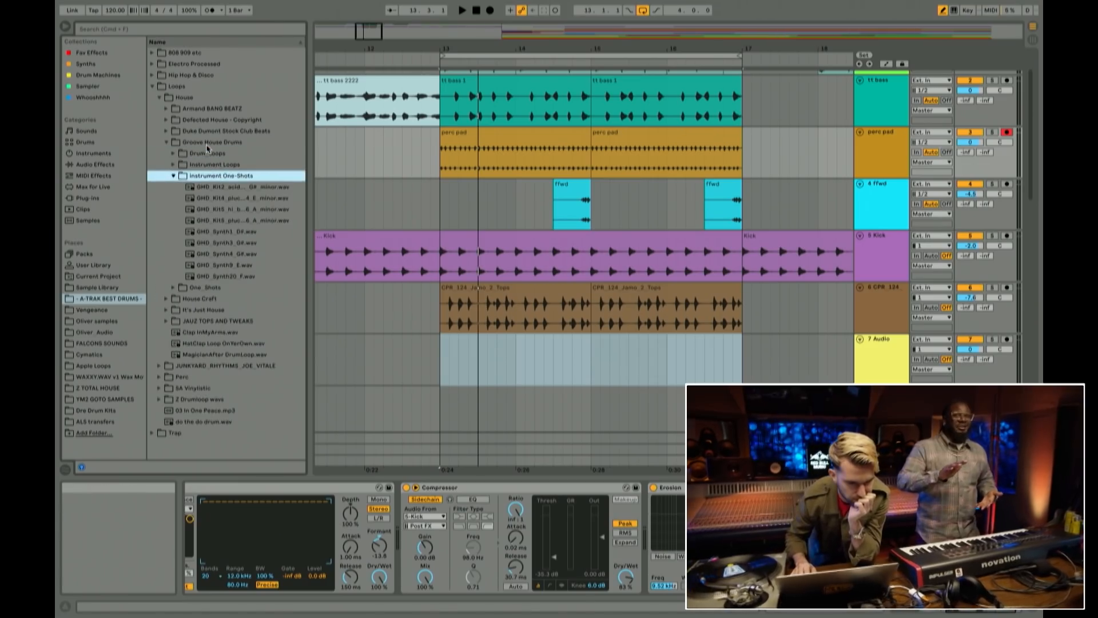
key("Down")
left_click(181, 176)
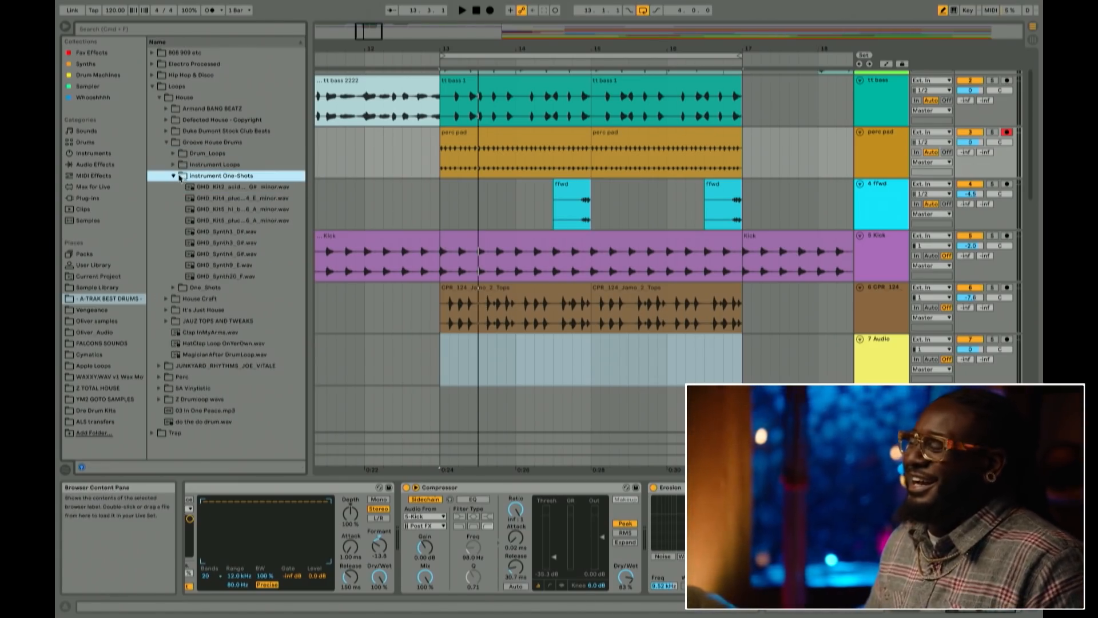
left_click(174, 176)
Step: Preview clap samples in the Groove House Drums One_Shots folder, including GHD_Clap3.wav, and collapse the folder
key("Up")
key("Down")
key("Down")
key("Right")
key("Down")
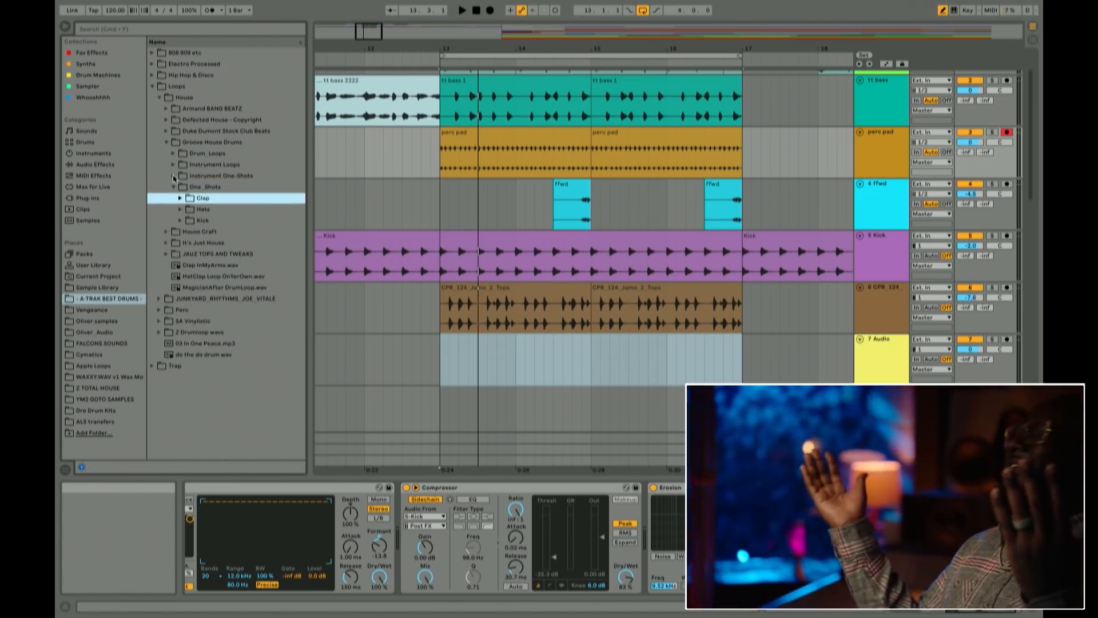
key("Right")
key("Down")
key("Down")
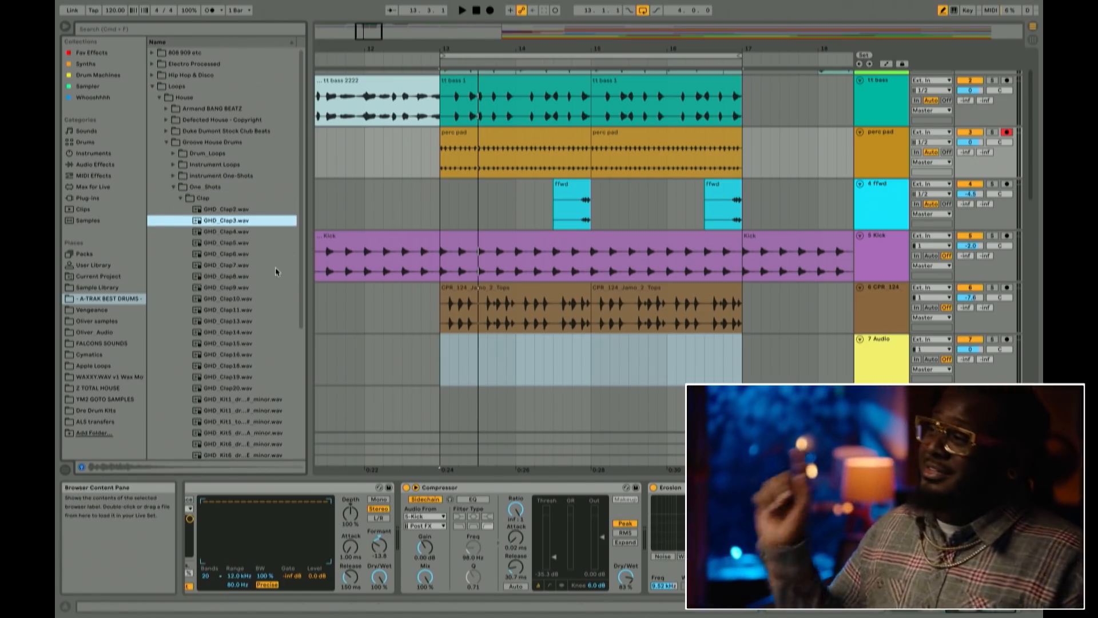
left_click(260, 299)
left_click(180, 196)
left_click(173, 187)
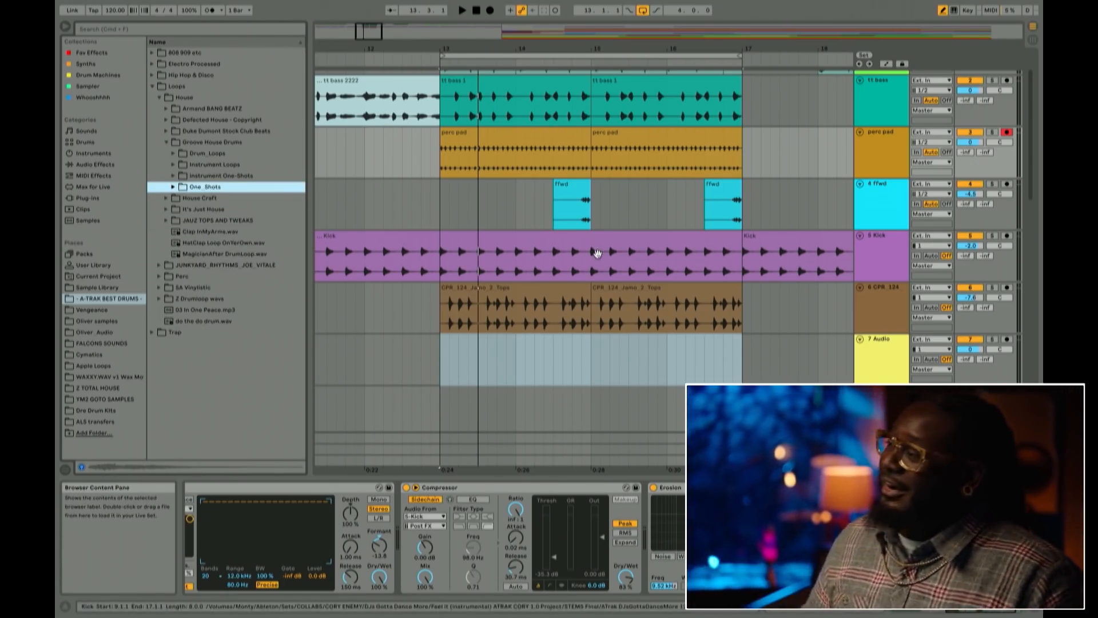
Step: Insert a MIDI track below the CPR_124 track and load the A-Trak Quirk Drums 1.adg kit onto it
left_click(882, 312)
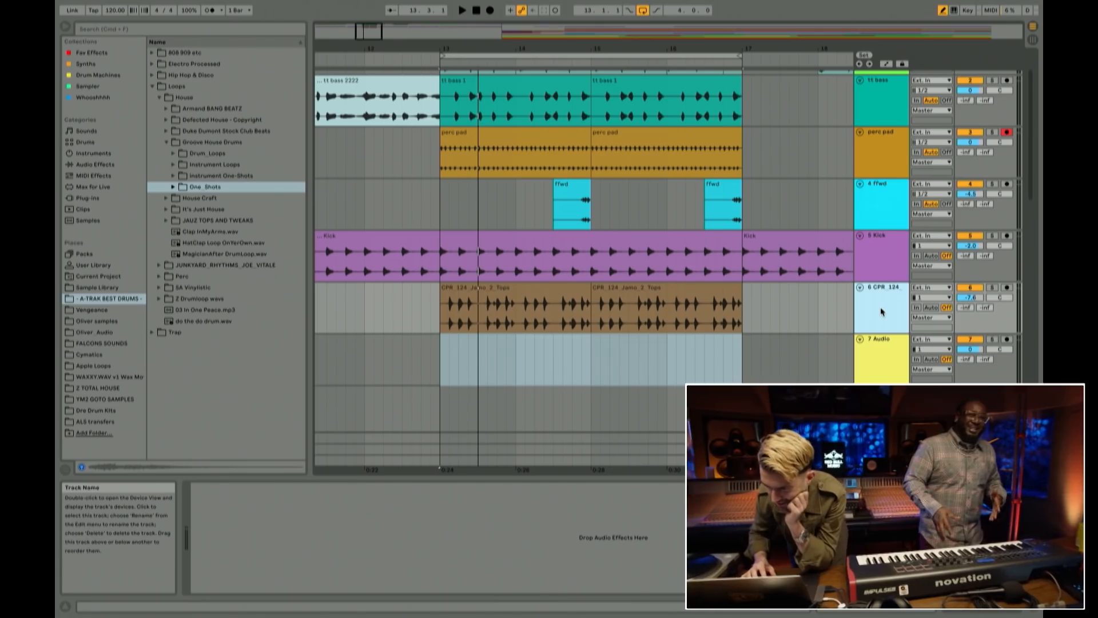
key("super+shift+t")
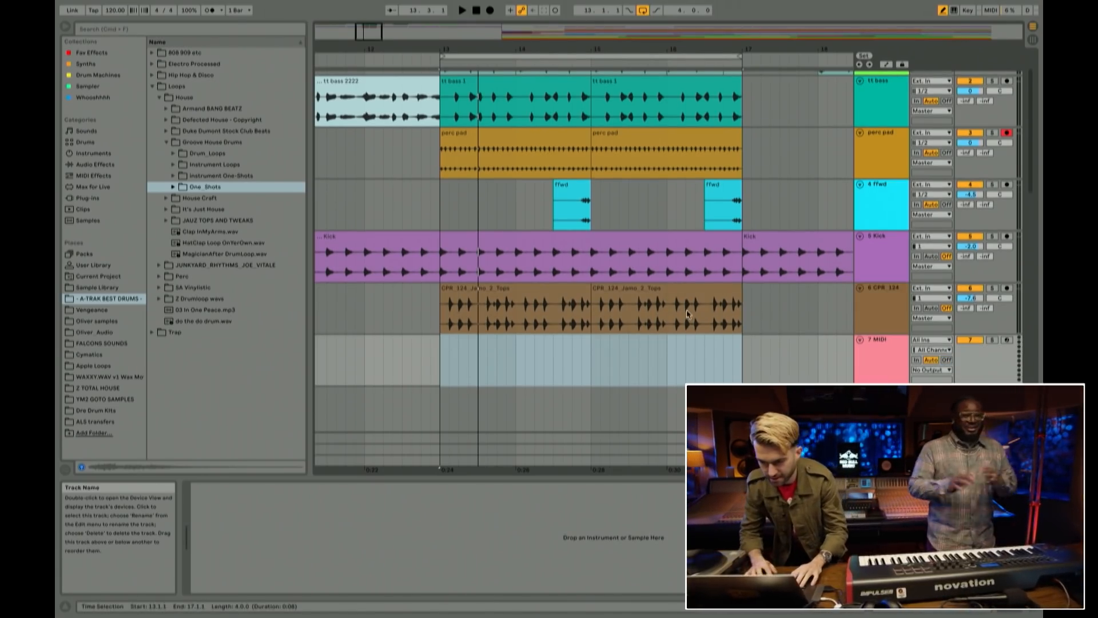
left_click(437, 368)
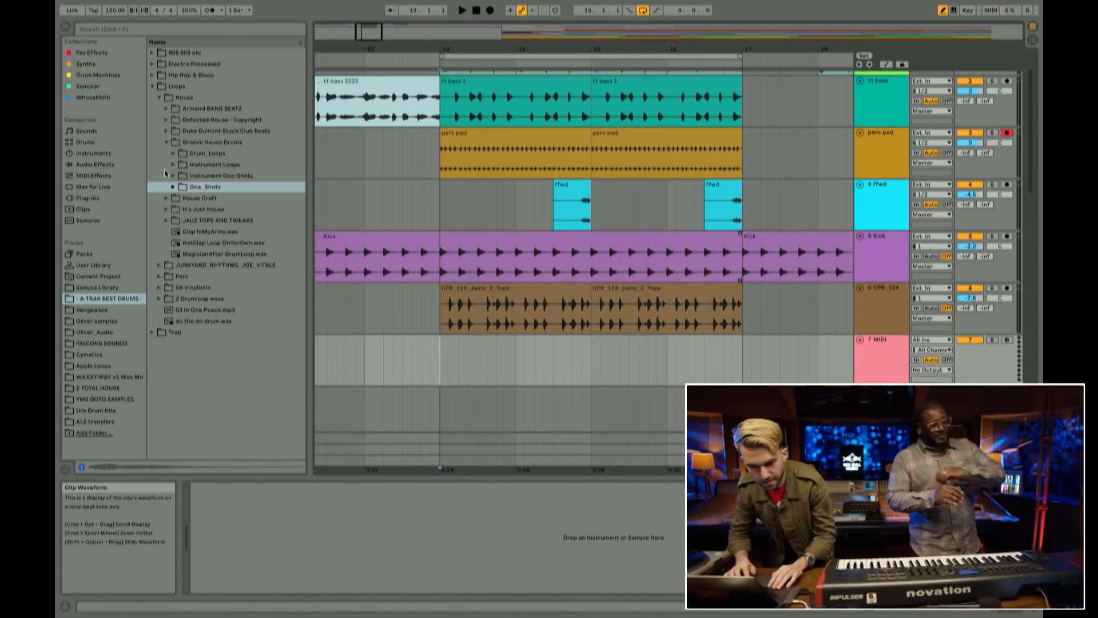
left_click(88, 76)
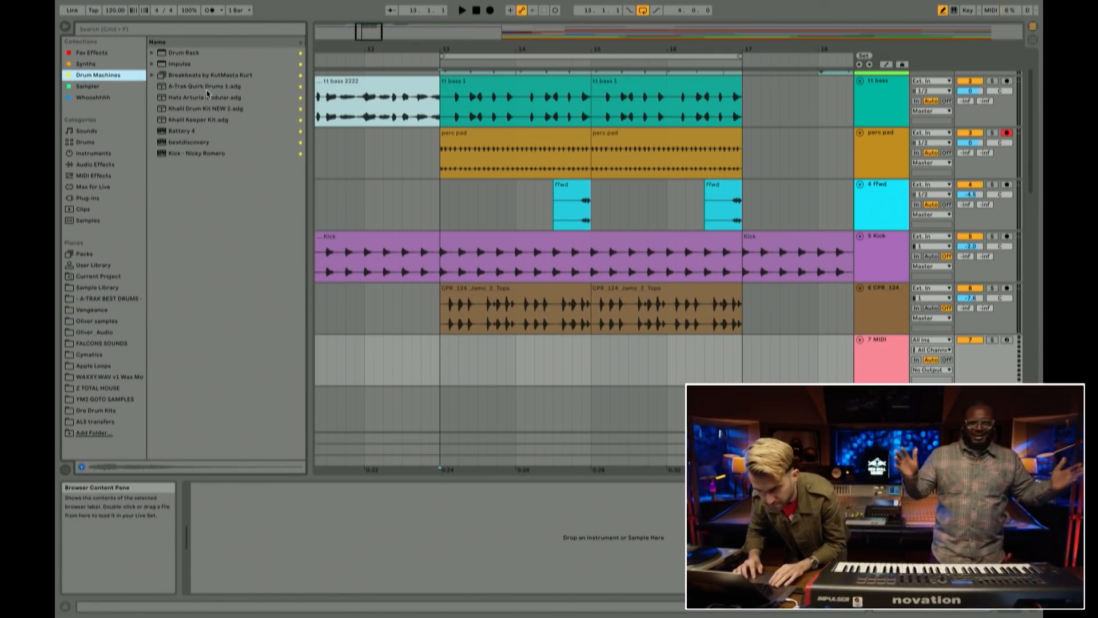
left_click_drag(207, 90, 879, 363)
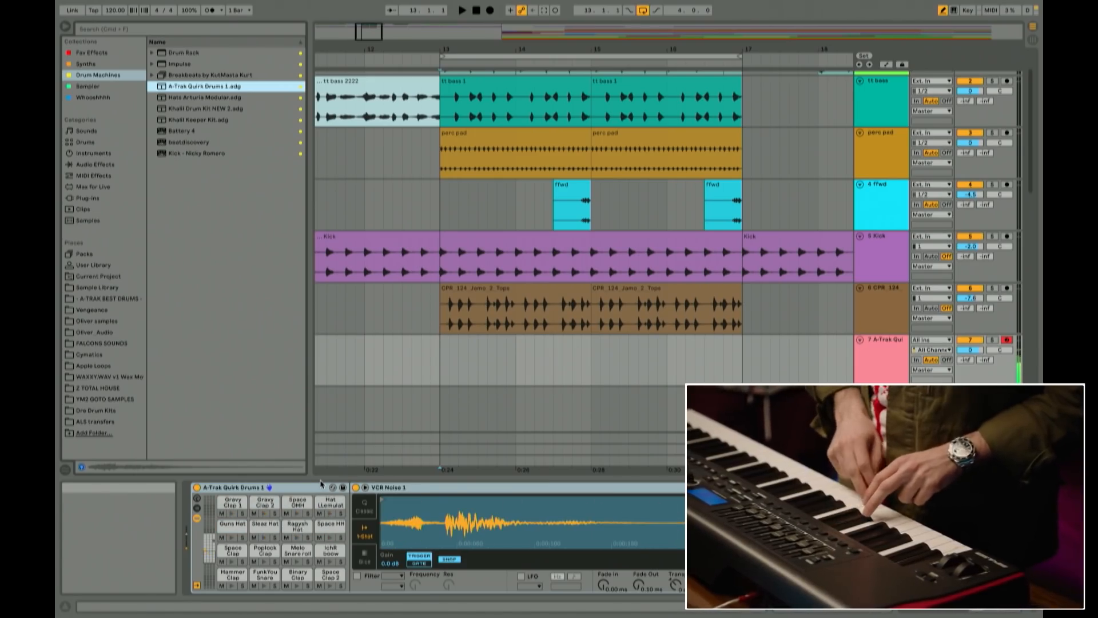
Step: Audition the drum kit against the looped arrangement, stop playback, and return the insert marker to 13.1.1 on the kit's track
key("space")
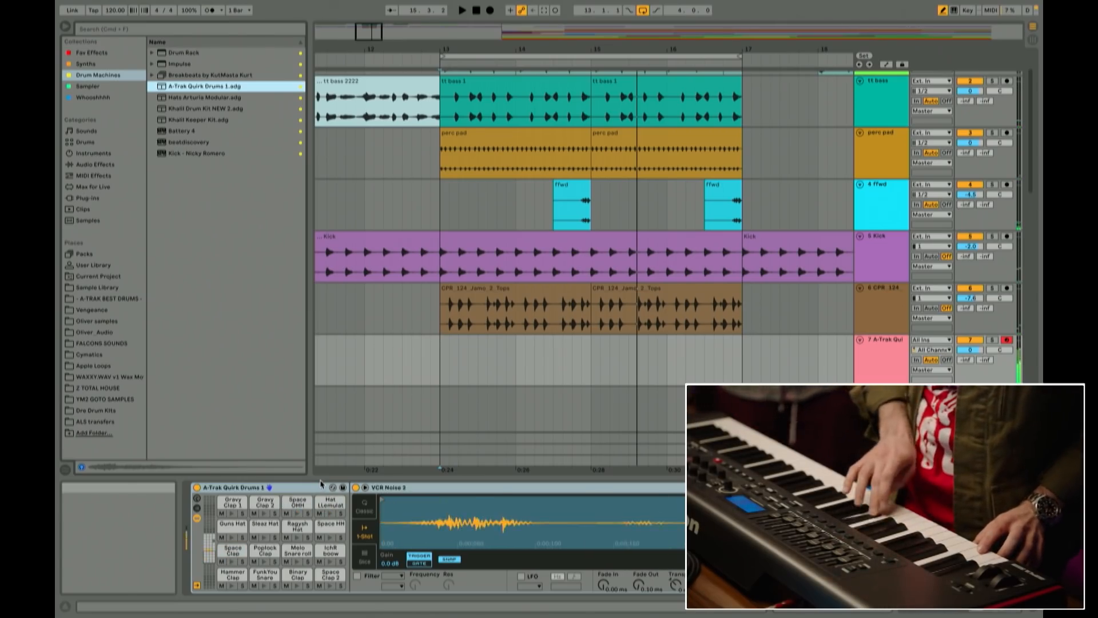
key("space")
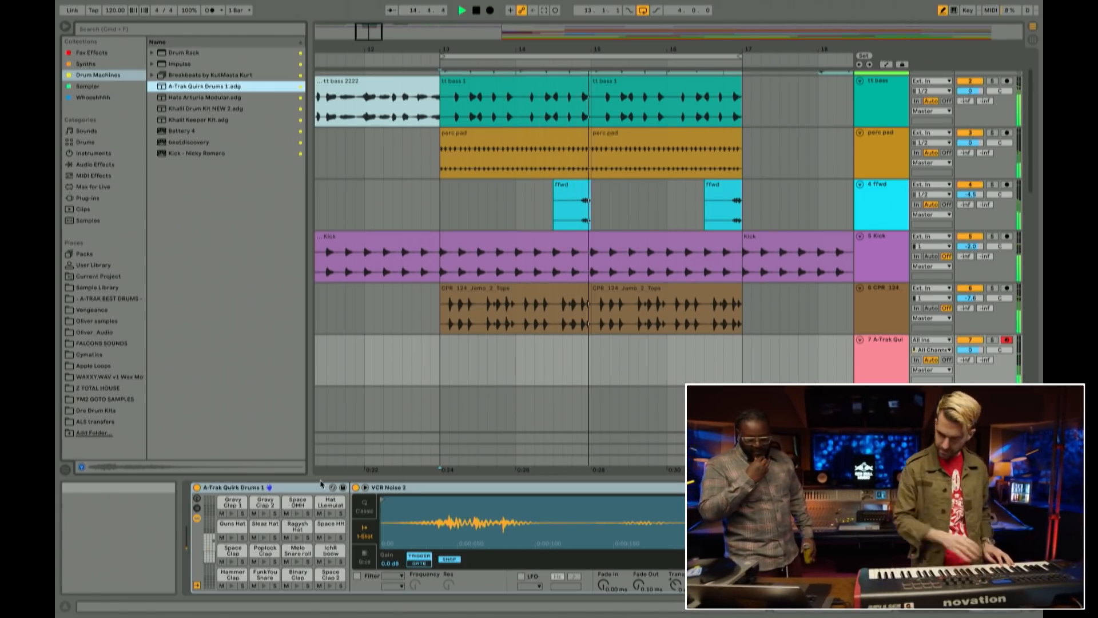
key("space")
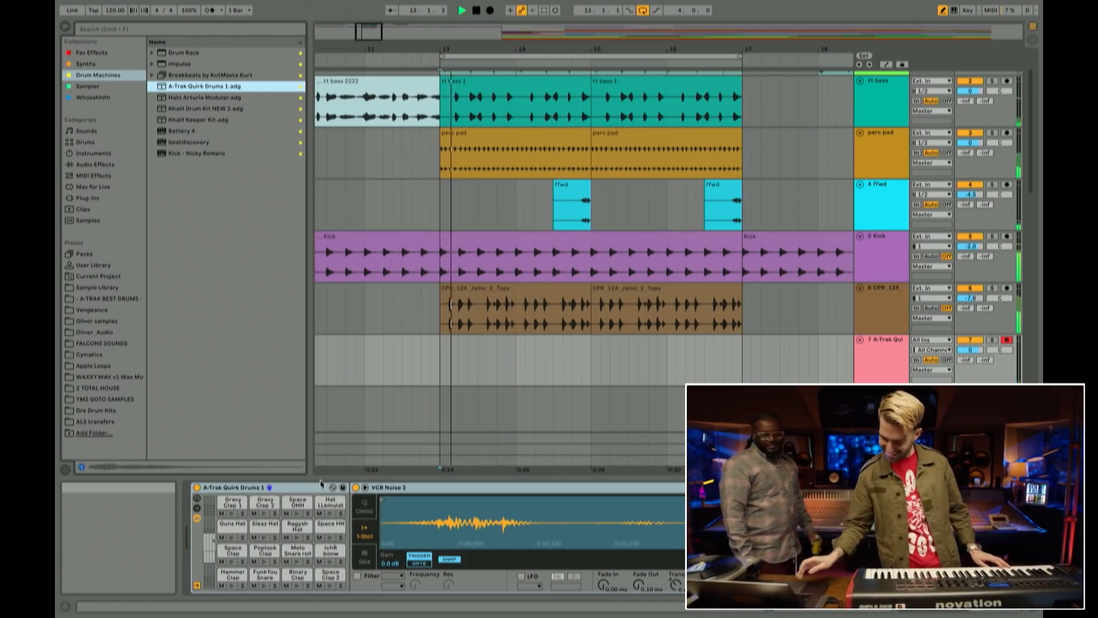
key("space")
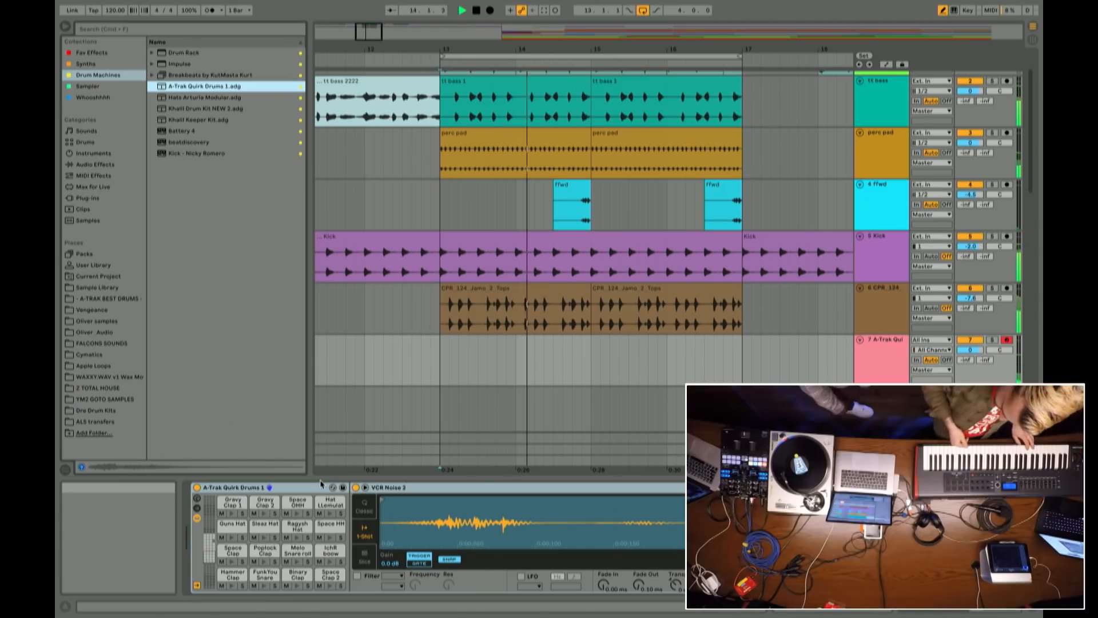
key("space")
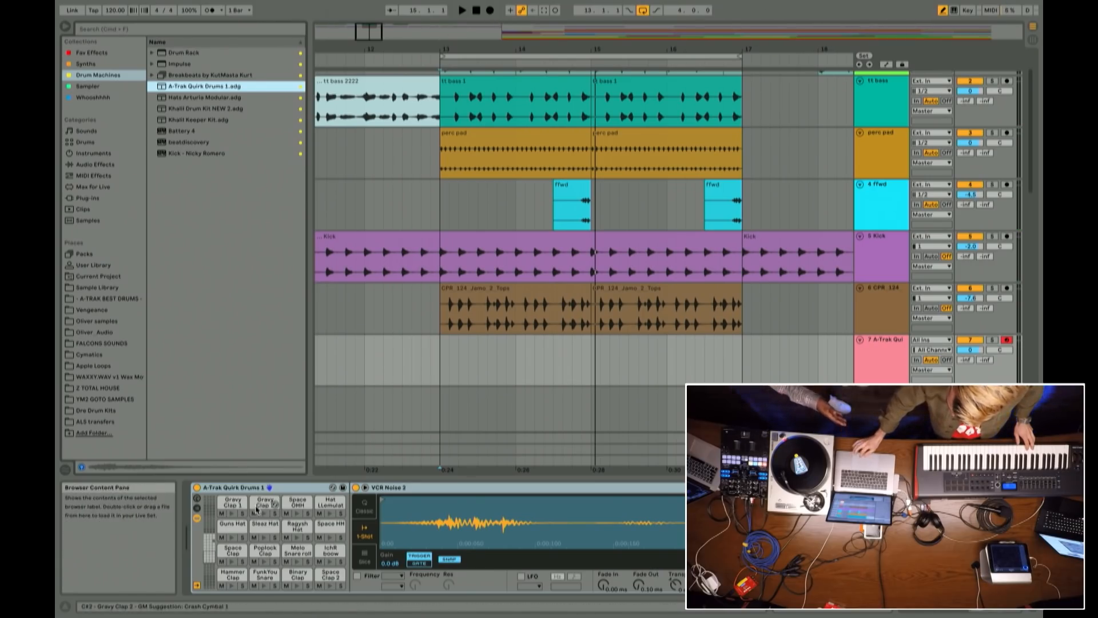
left_click(440, 337)
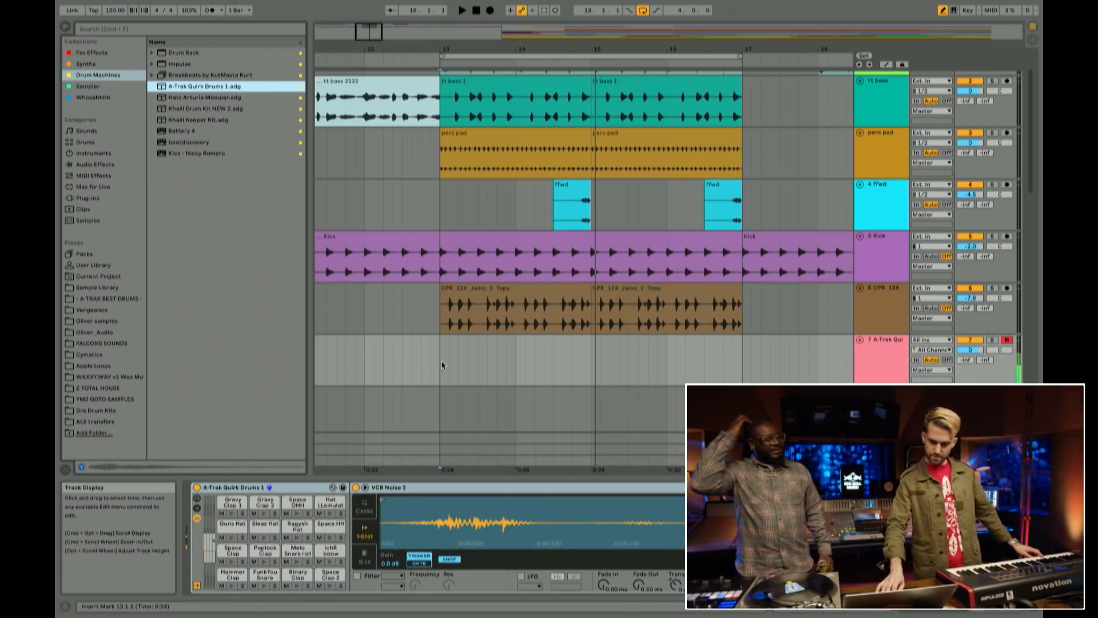
Step: Record a drum hit pattern from 13.1.1 onto the A-Trak Quirk Drums track, redoing the take before stopping
scroll(693, 217, "up", 2)
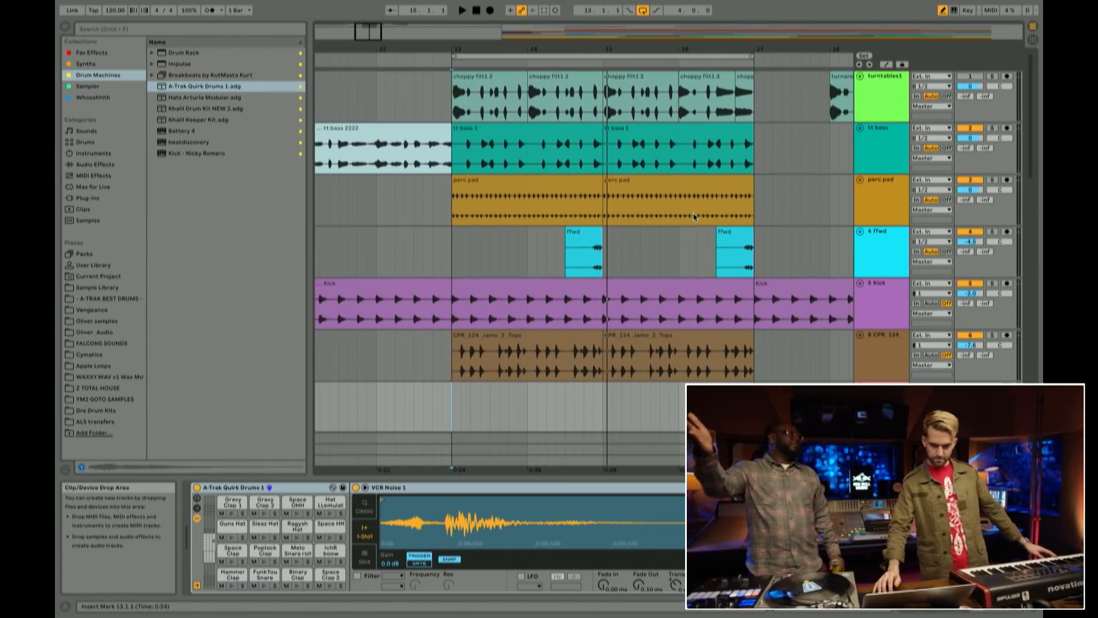
scroll(623, 290, "down", 1)
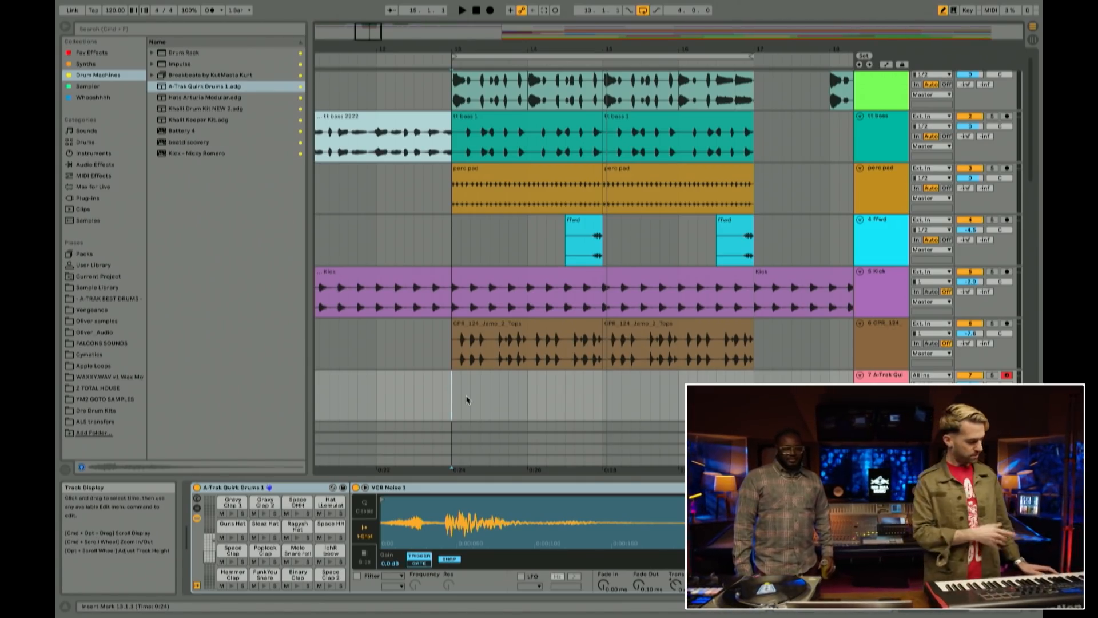
key("space")
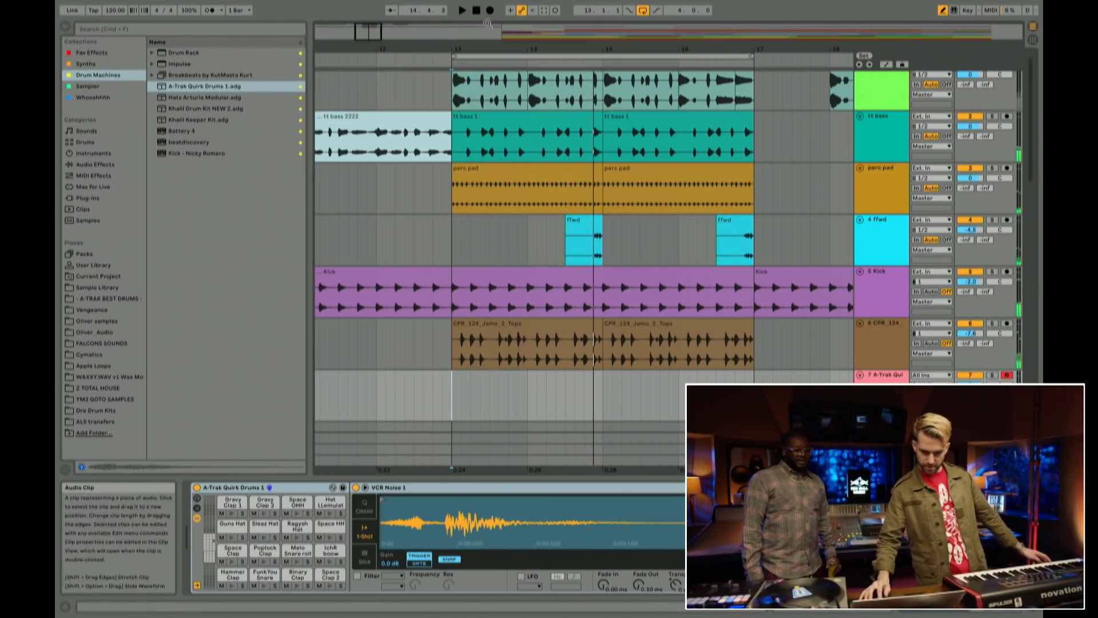
left_click(491, 10)
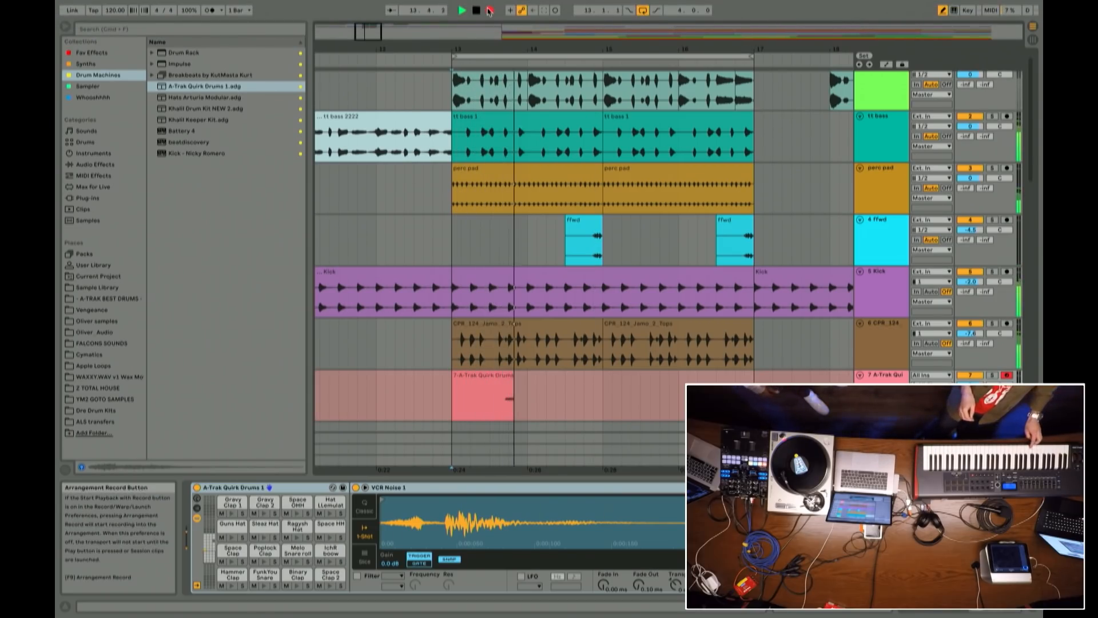
left_click(490, 10)
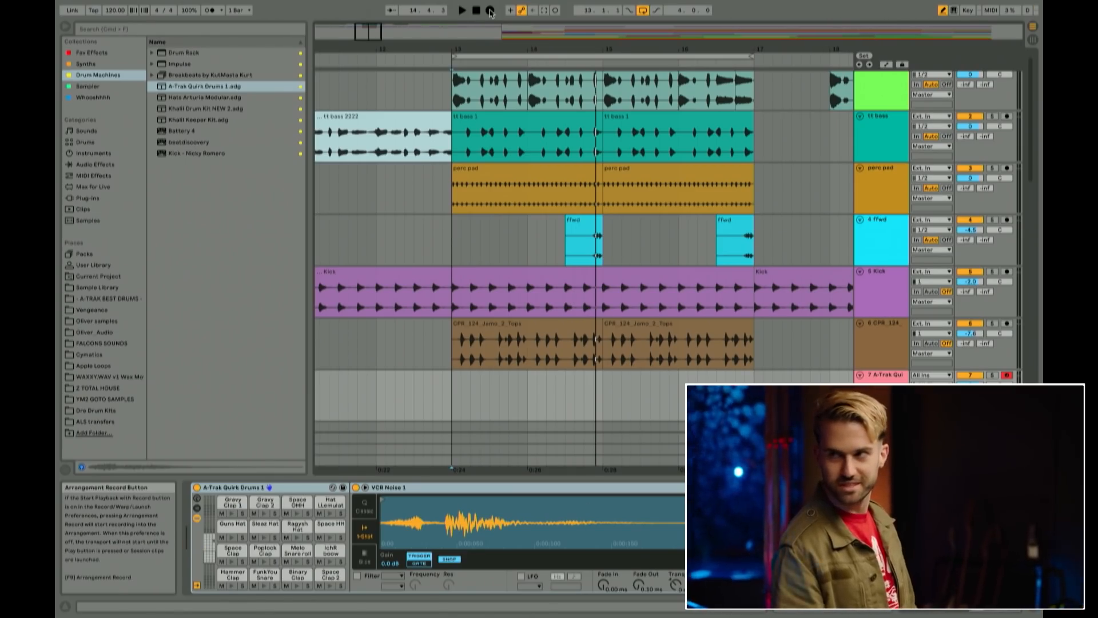
left_click(490, 11)
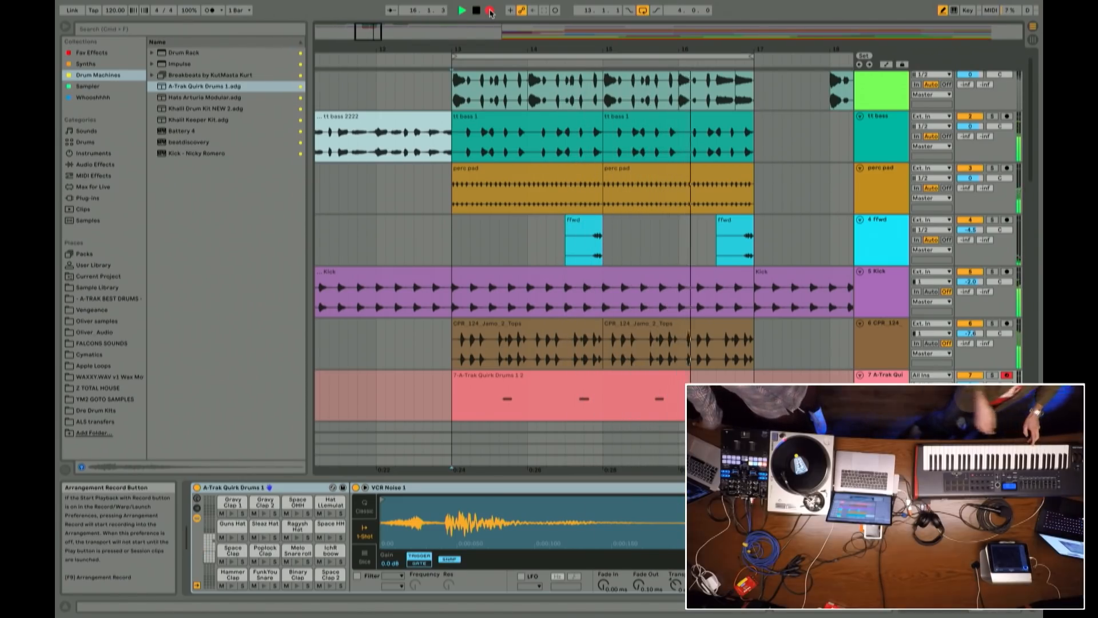
key("space")
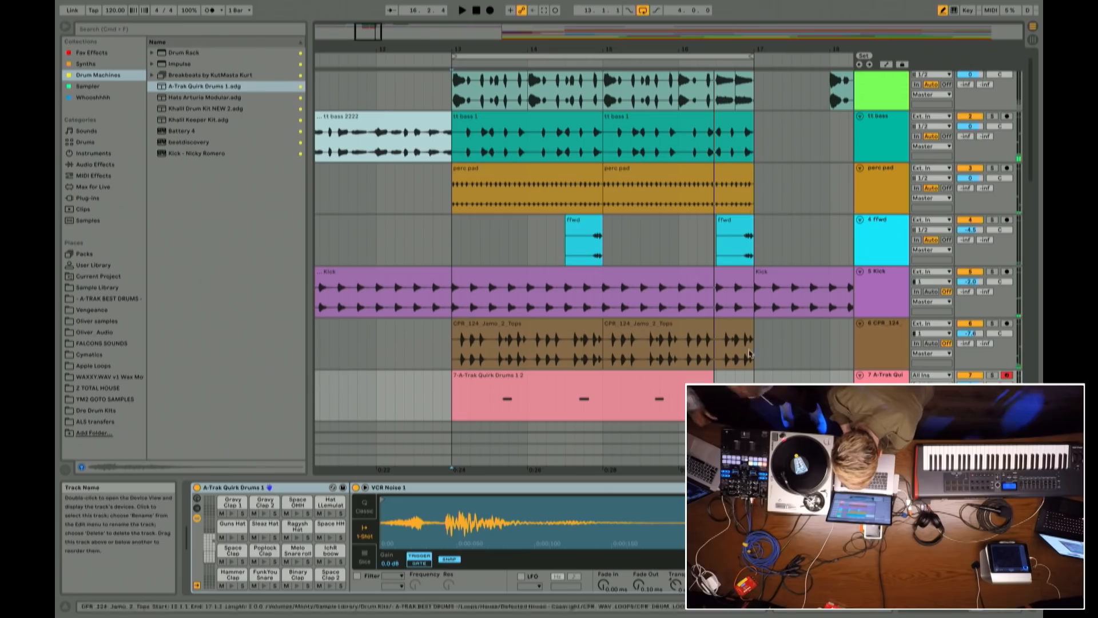
Step: Play back the recorded drum clip, cut it down to its first two bars, and duplicate it over 15.1.1 to 17.1.1
key("space")
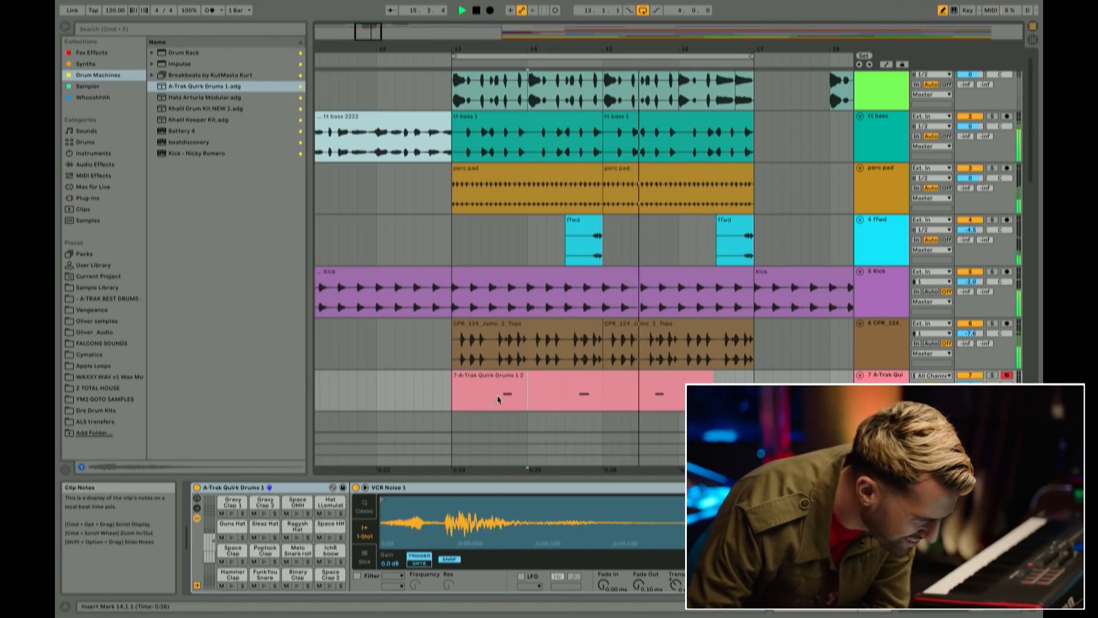
left_click_drag(454, 376, 507, 384)
key("space")
left_click_drag(605, 395, 669, 395)
key("Delete")
left_click(547, 377)
key("super+d")
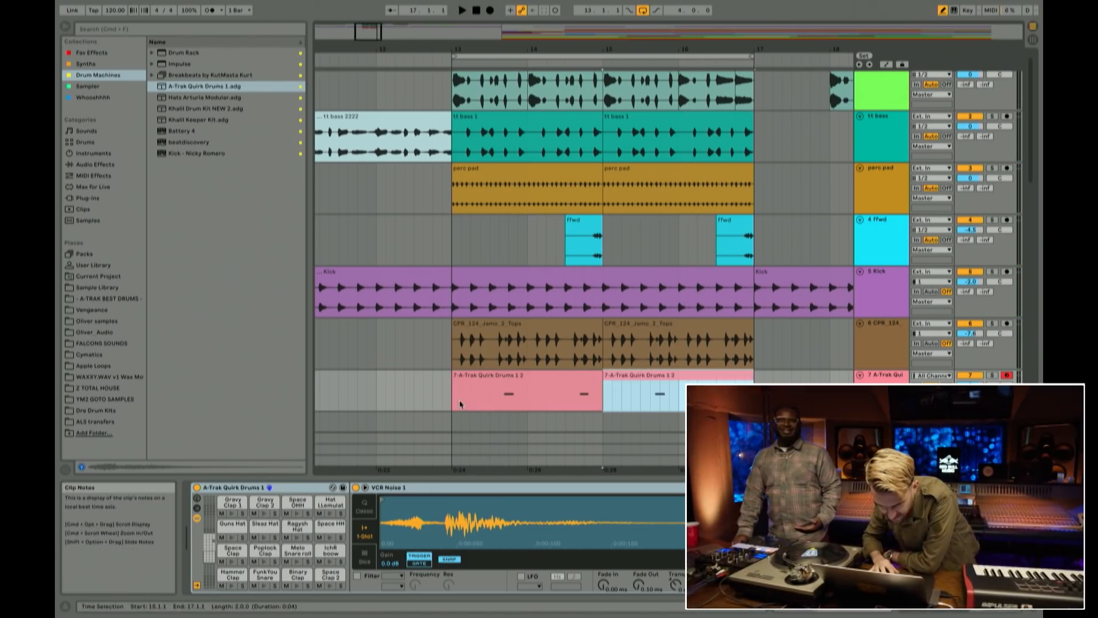
Step: Look over the arrangement's tracks from turntables1 down to the two drum clips and the audio track below
scroll(669, 268, "down", 3)
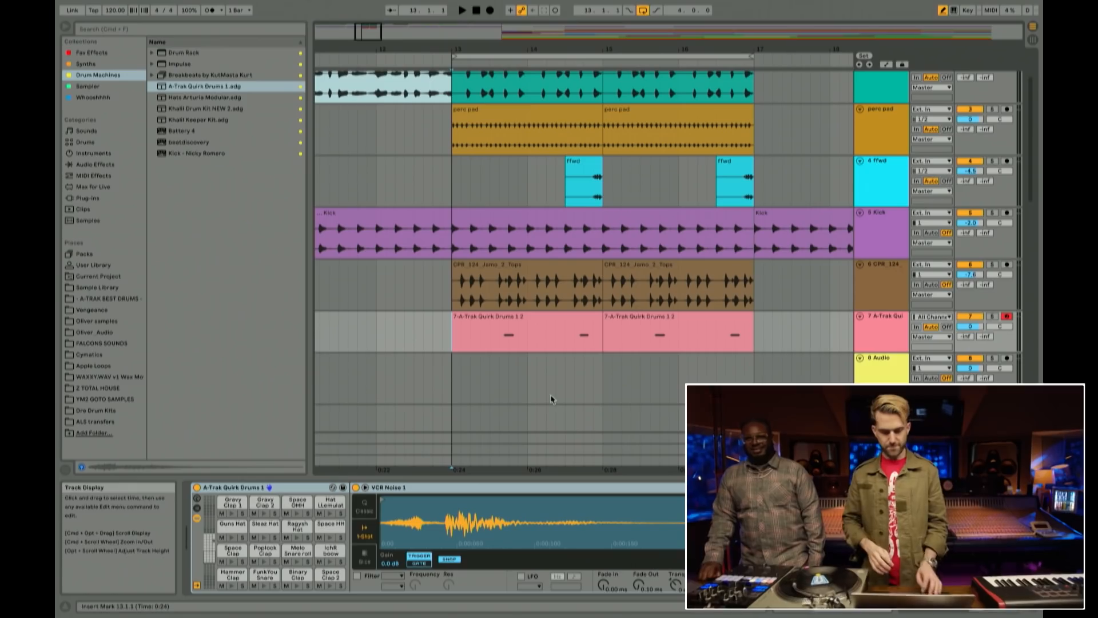
scroll(692, 334, "up", 3)
scroll(743, 292, "left", 1)
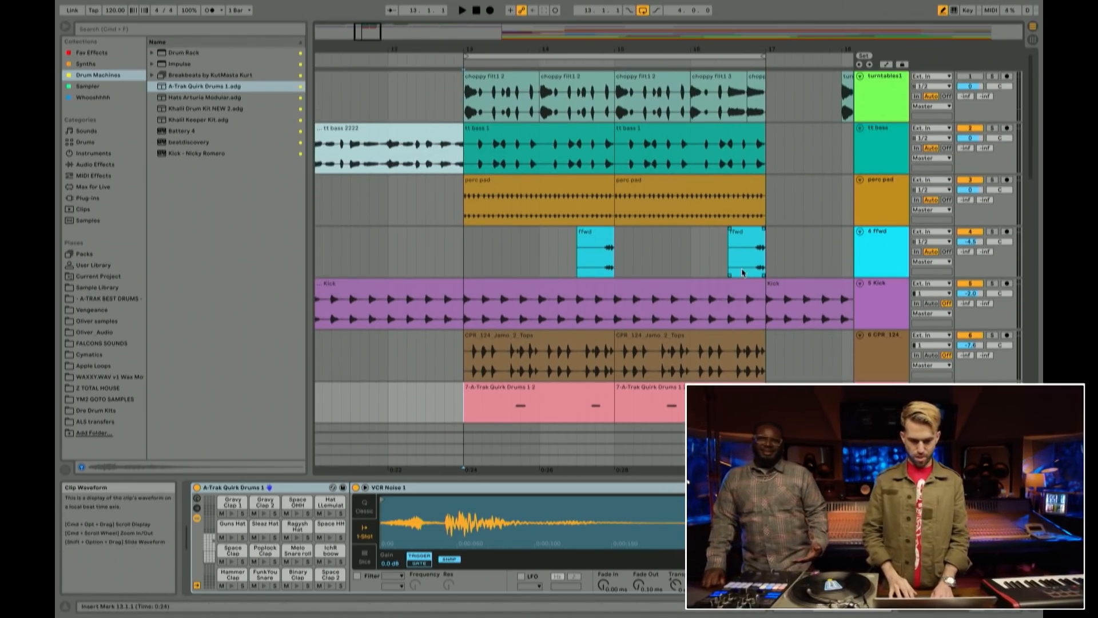
scroll(742, 270, "down", 1)
scroll(743, 270, "right", 1)
scroll(852, 260, "up", 1)
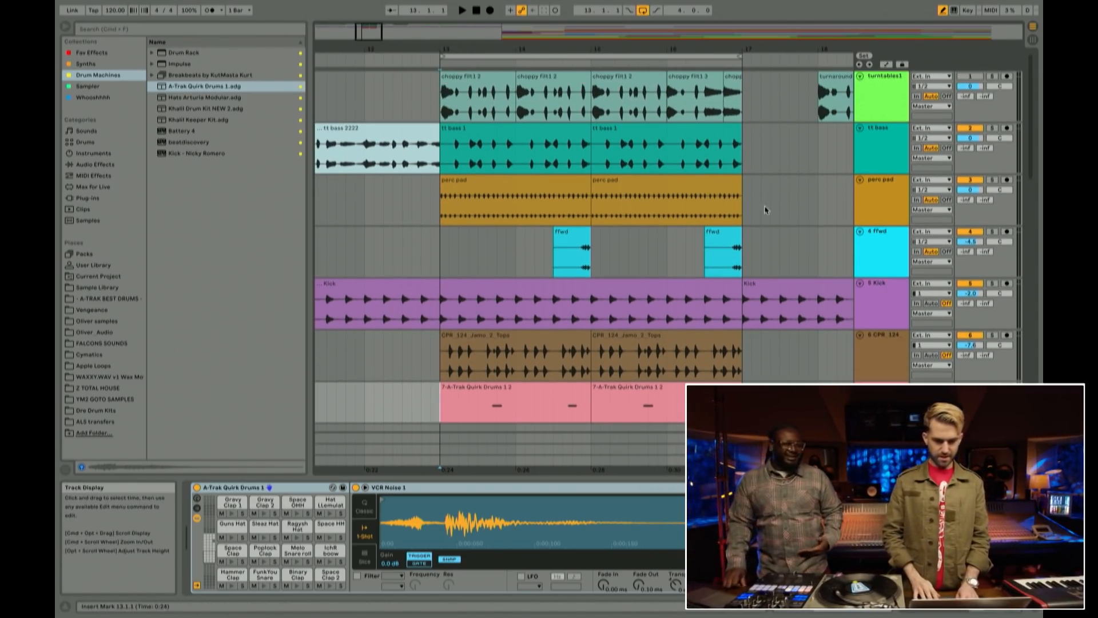
scroll(761, 256, "down", 2)
scroll(767, 293, "down", 2)
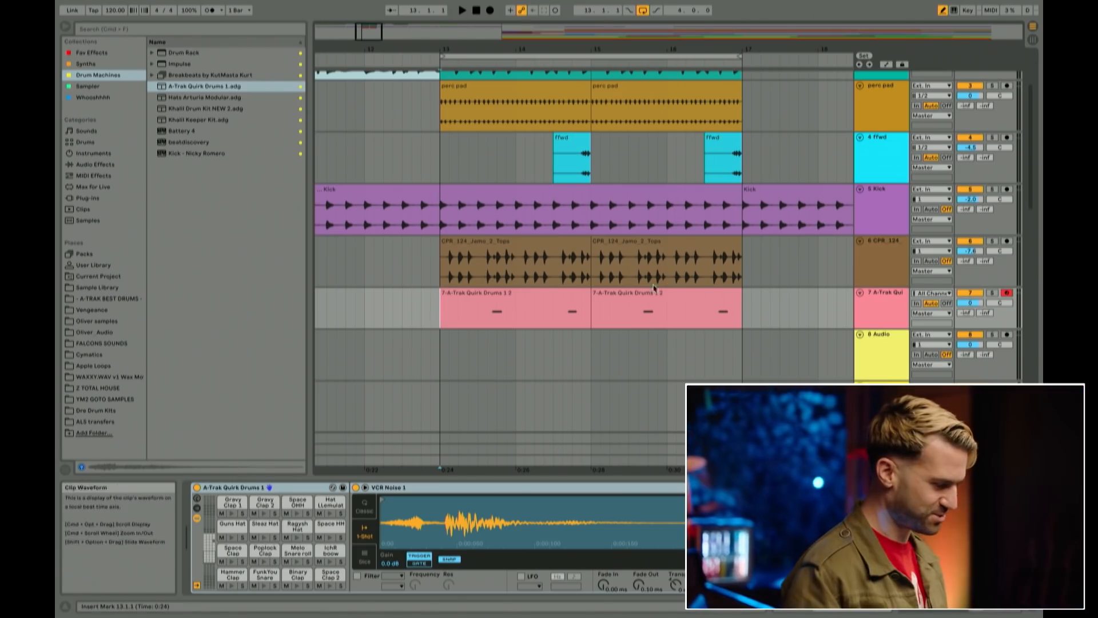
Step: Play the loop, set the A-Trak Quirk Drums track's volume to -0.3 dB, and place the insert marker at 13.1.1 on it
key("space")
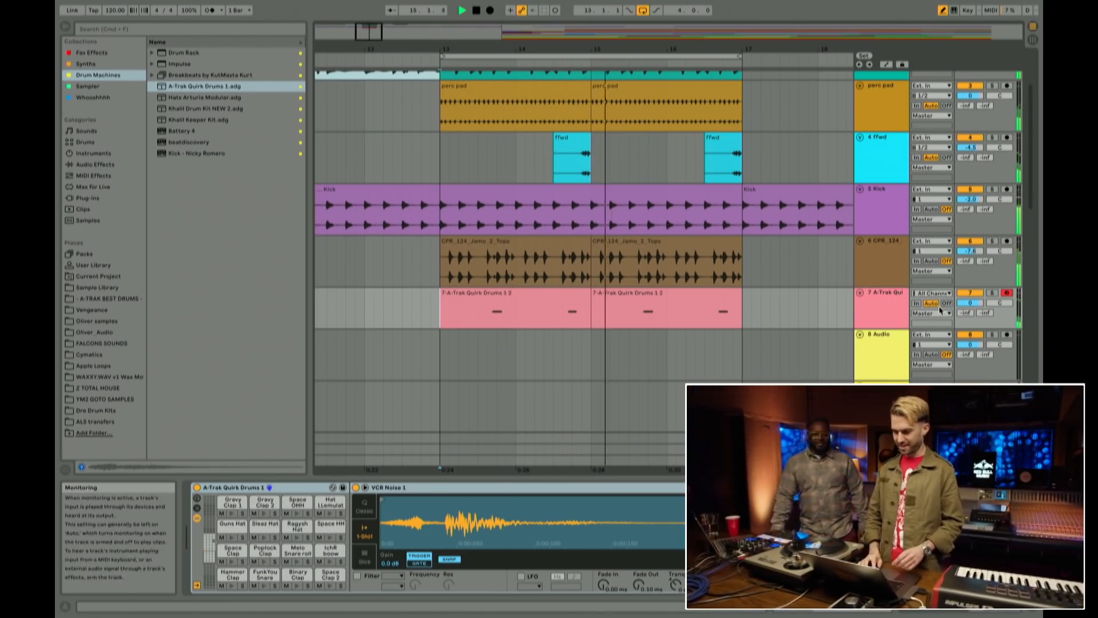
left_click_drag(968, 303, 969, 303)
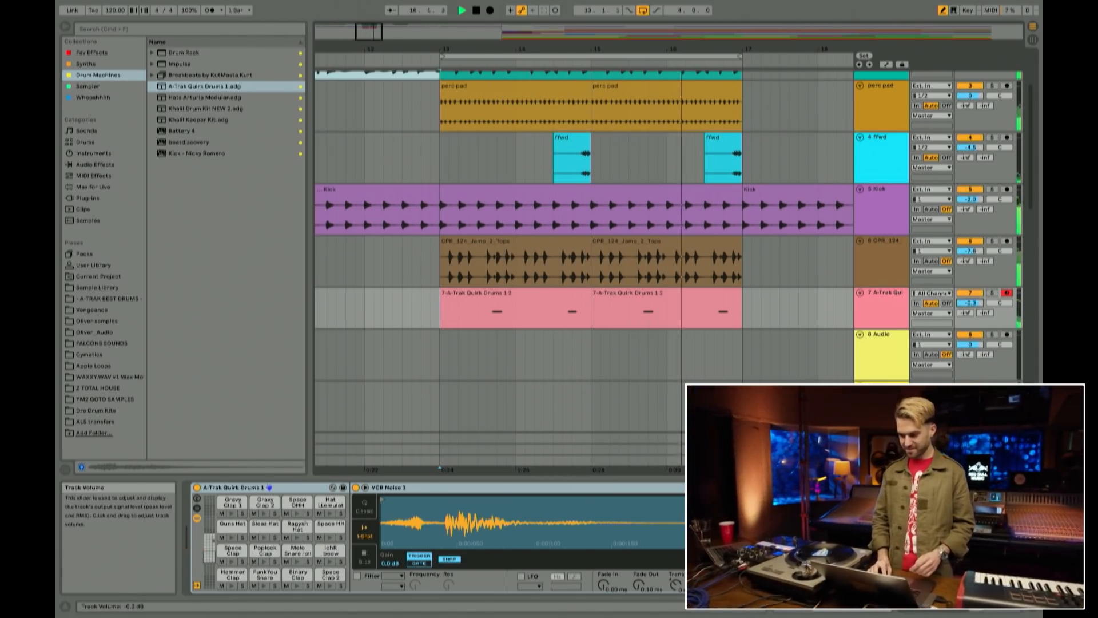
left_click(442, 372)
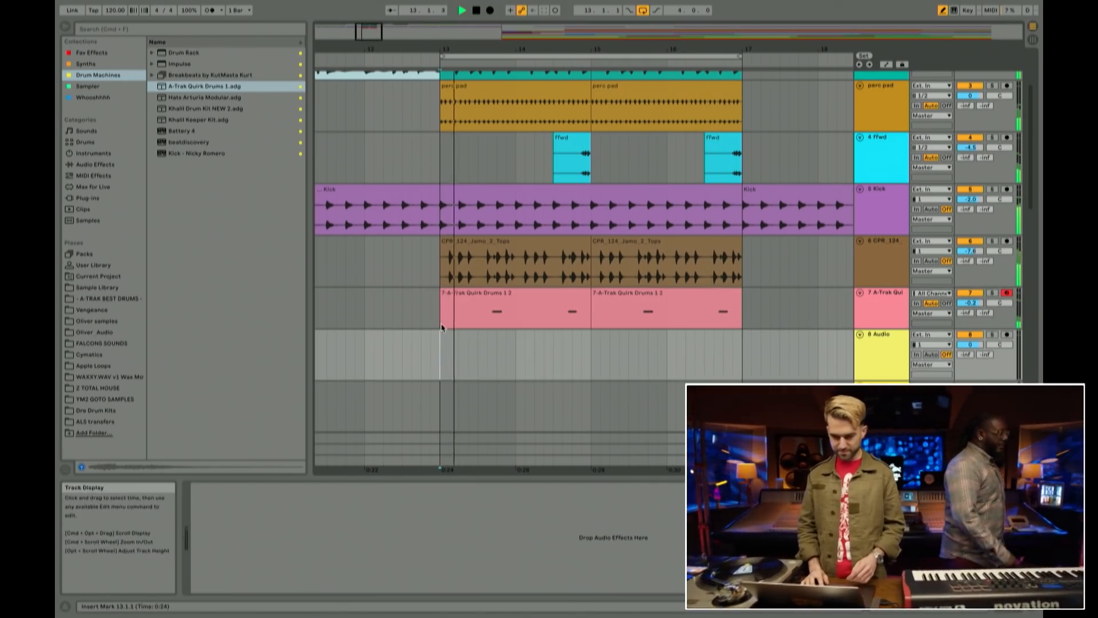
left_click(440, 318)
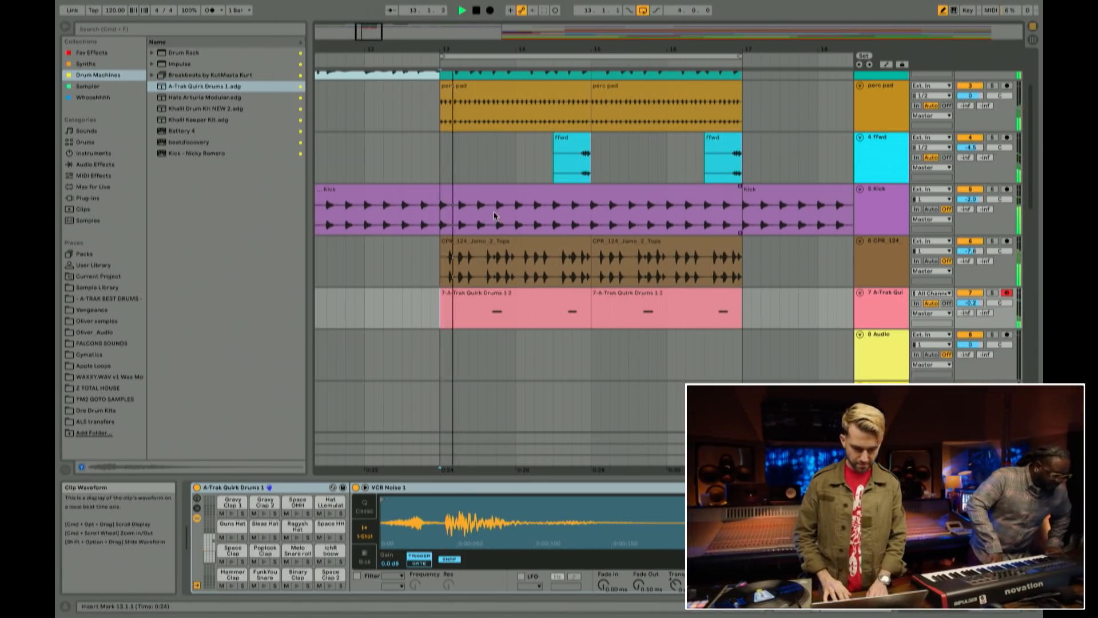
Step: Check the devices on the turntables1 and A-Trak Quirk Drums tracks while the loop plays
scroll(959, 82, "up", 3)
left_click(874, 74)
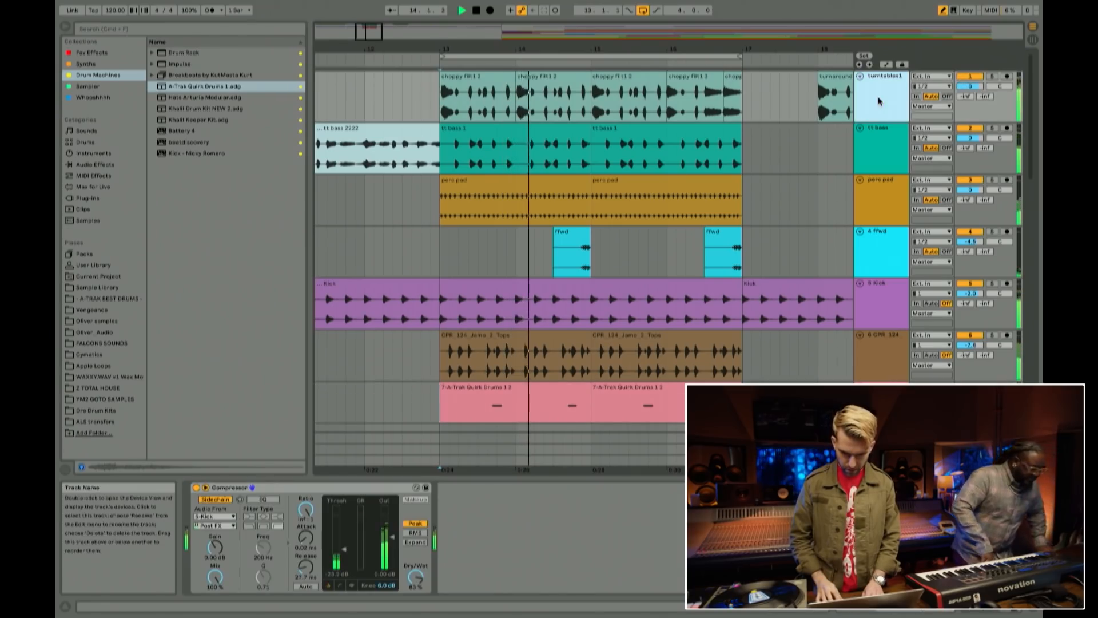
left_click(968, 75)
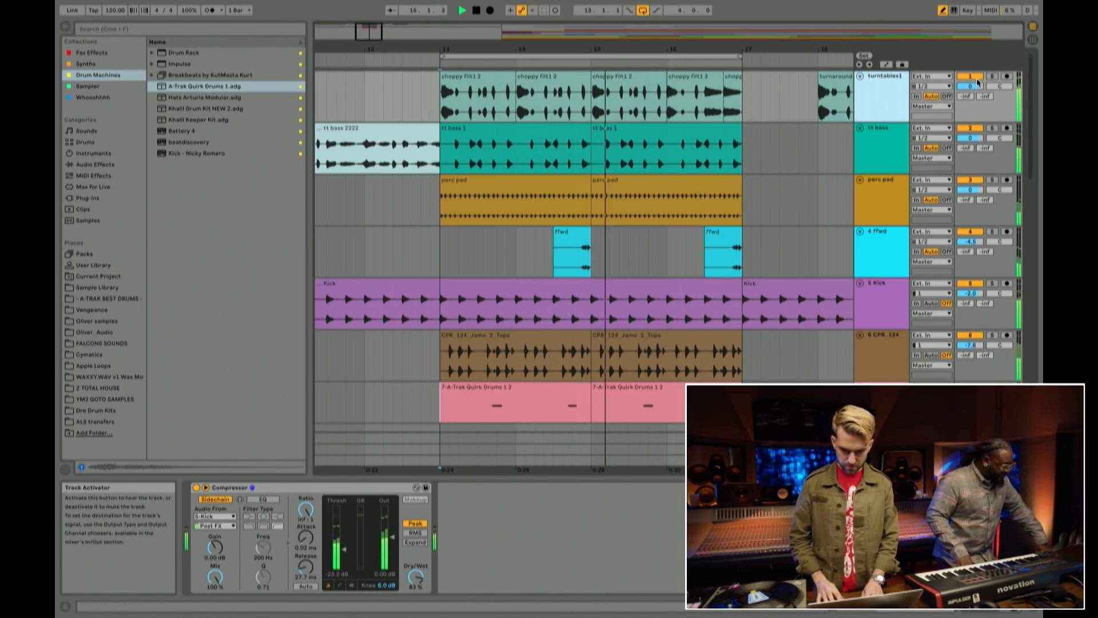
left_click(890, 109)
scroll(804, 206, "down", 3)
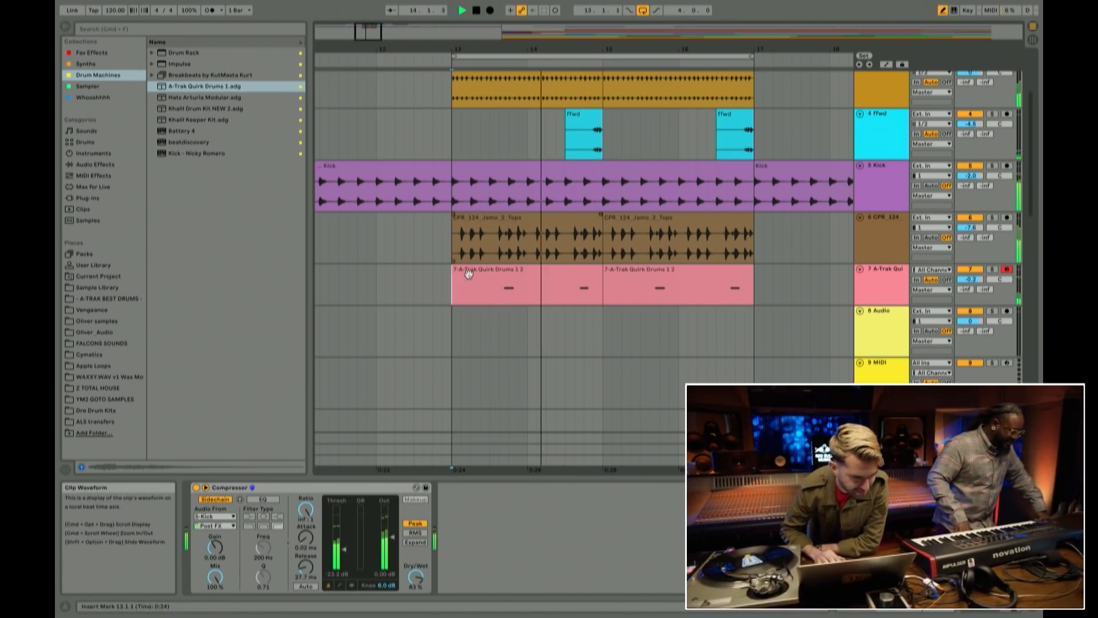
scroll(606, 323, "right", 1)
left_click(871, 283)
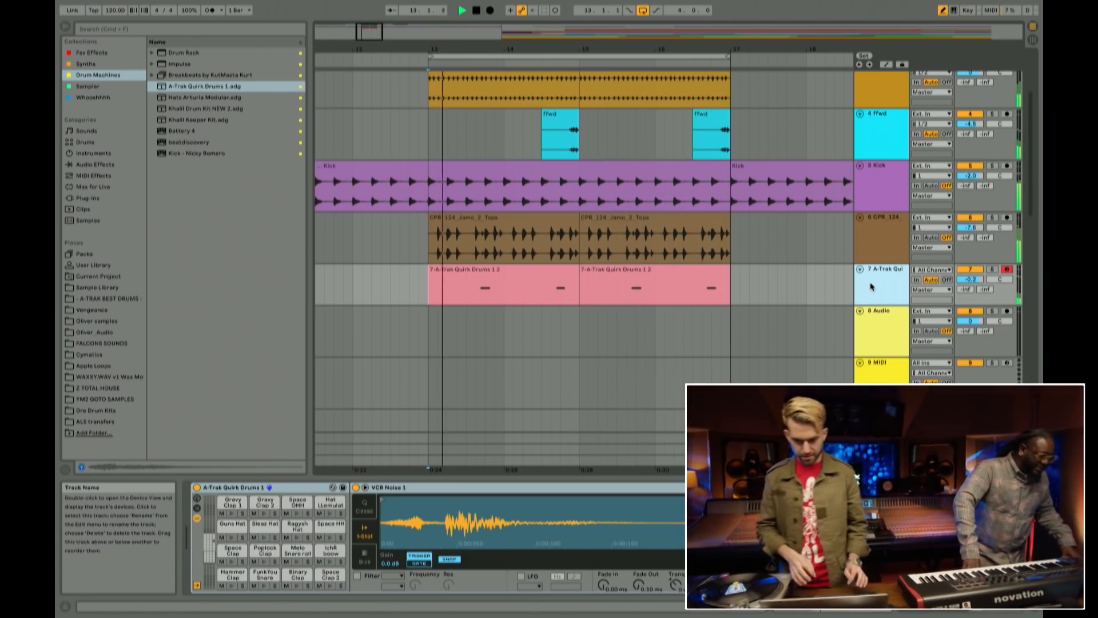
Step: Set the 8 Audio track's input channel to 1/2, arm it for recording, and set its monitoring to Auto
left_click(882, 325)
scroll(926, 315, "up", 5)
scroll(925, 332, "down", 4)
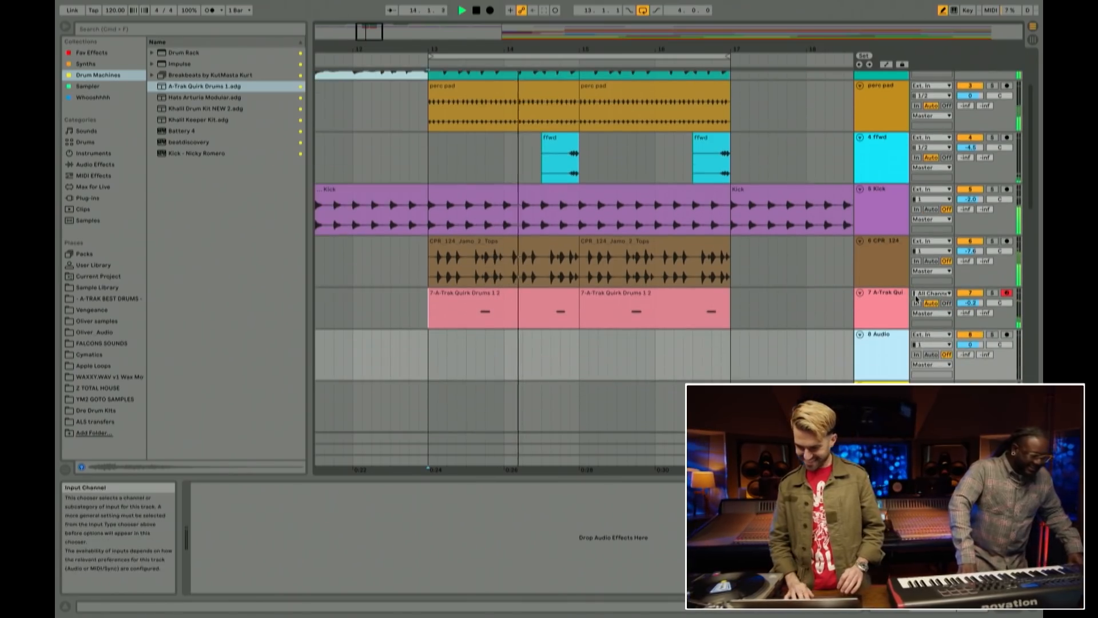
left_click(923, 345)
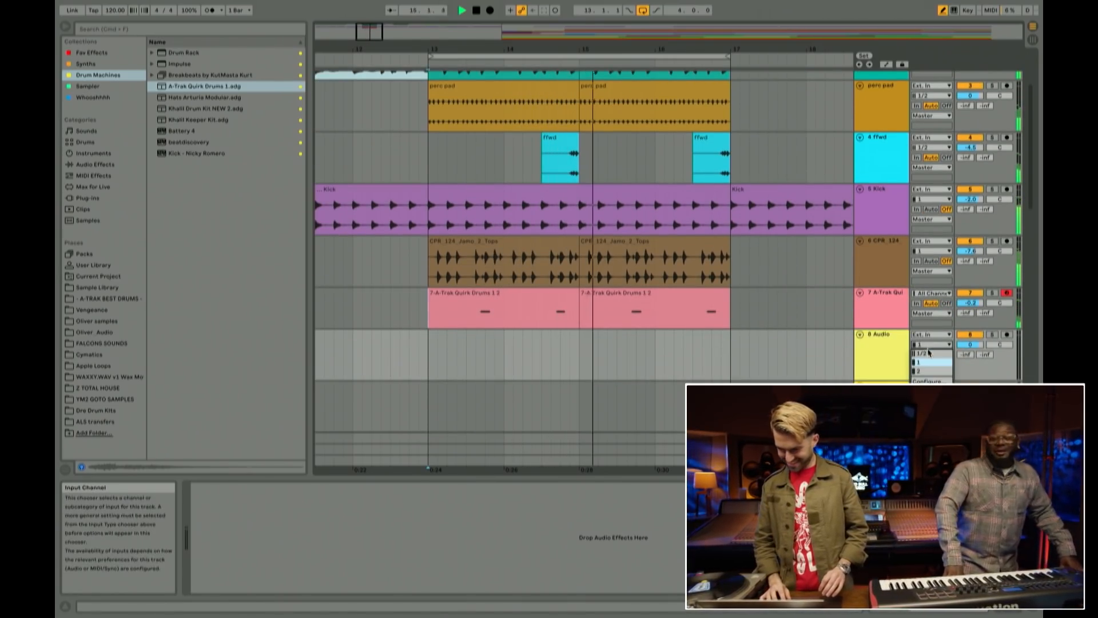
left_click(927, 363)
left_click(1006, 336)
left_click(874, 355)
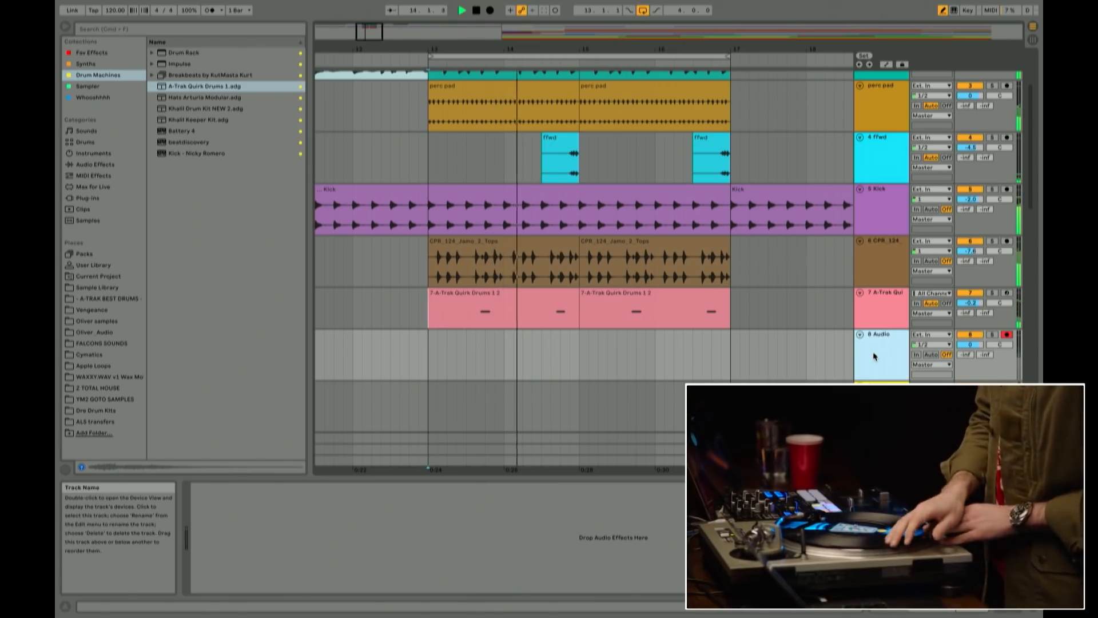
left_click(932, 354)
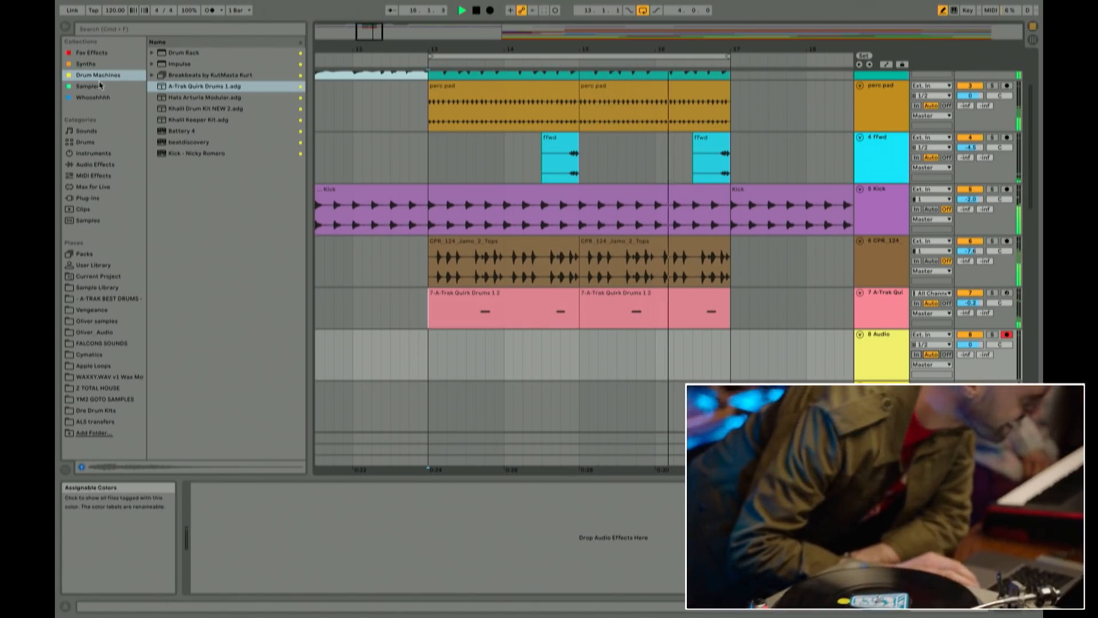
Step: Insert a MIDI track below the drum kit track, load Pat Lok Bass Funk Sam.adg from the Synths collection, and reposition the Sylenth1 window
left_click(93, 65)
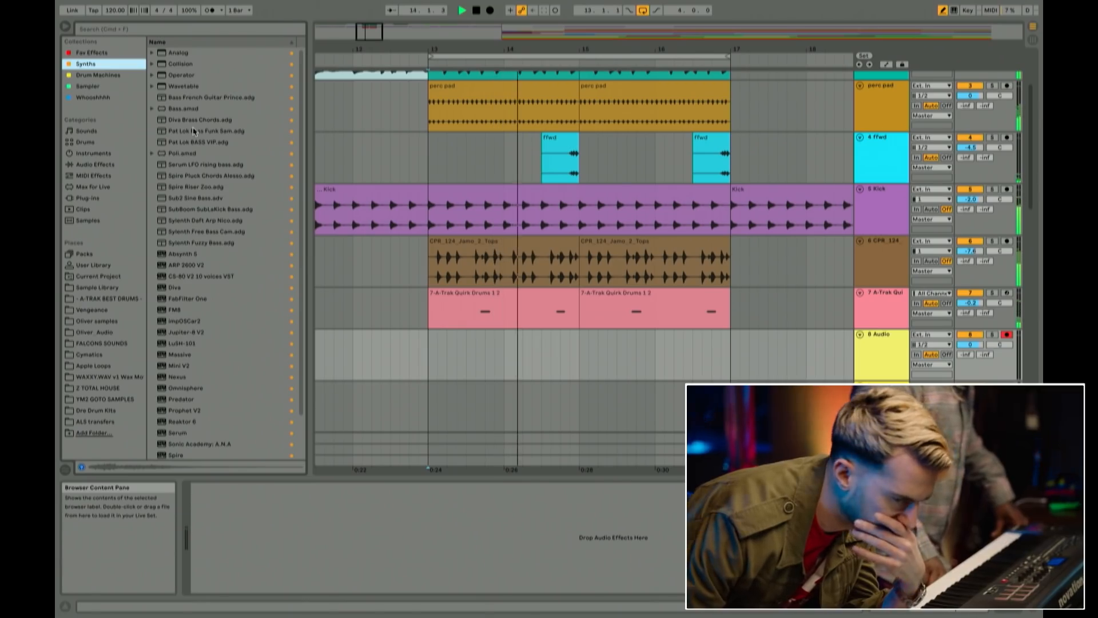
left_click(890, 307)
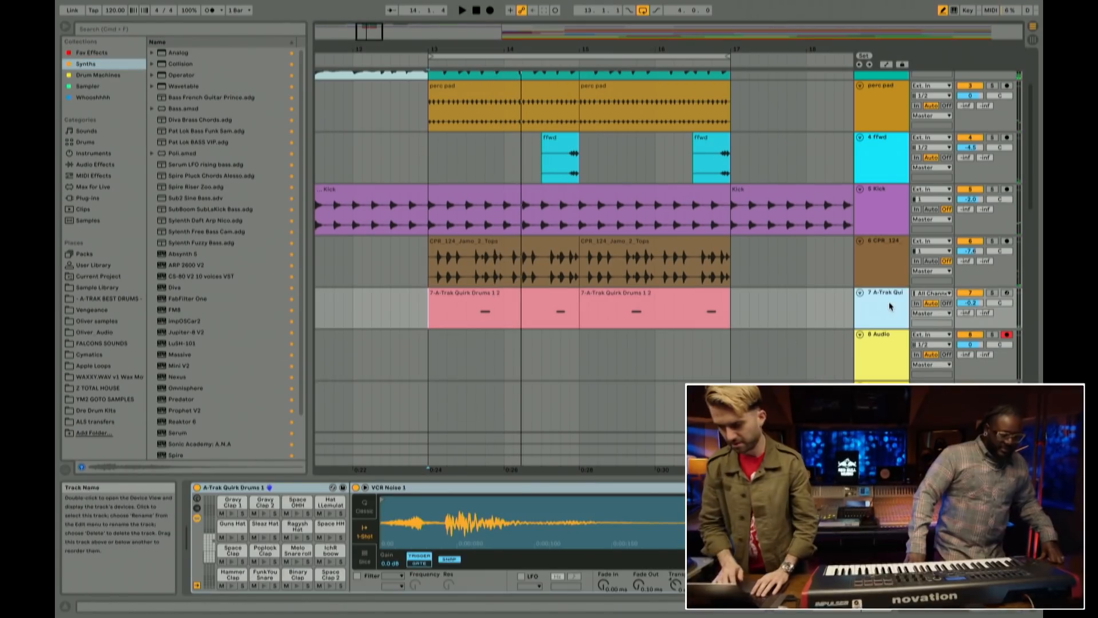
key("super+shift+t")
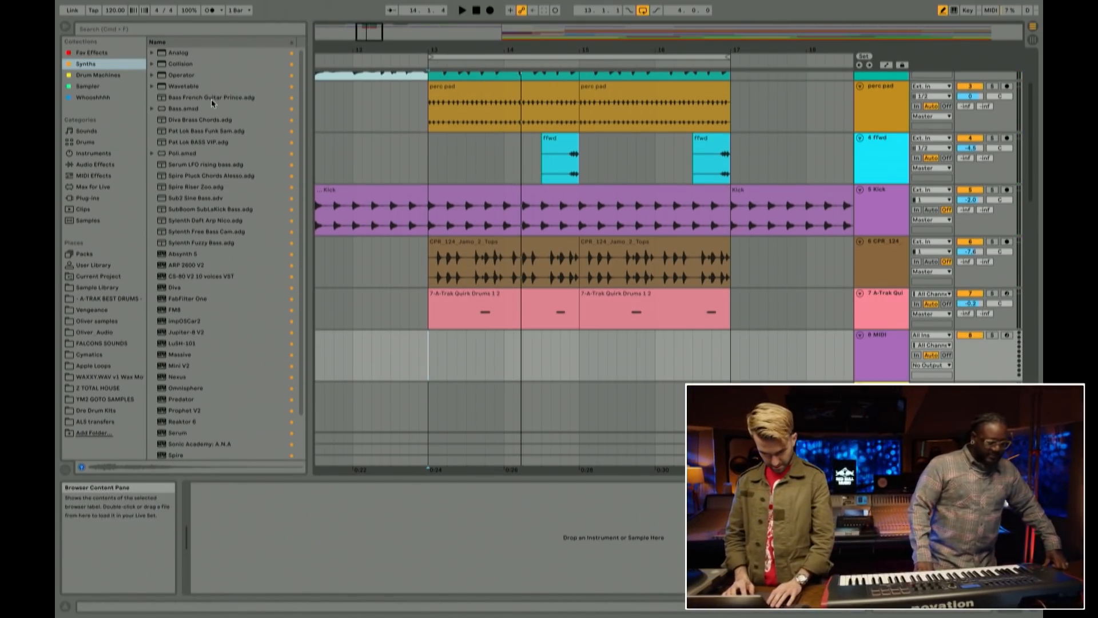
left_click_drag(200, 133, 407, 315)
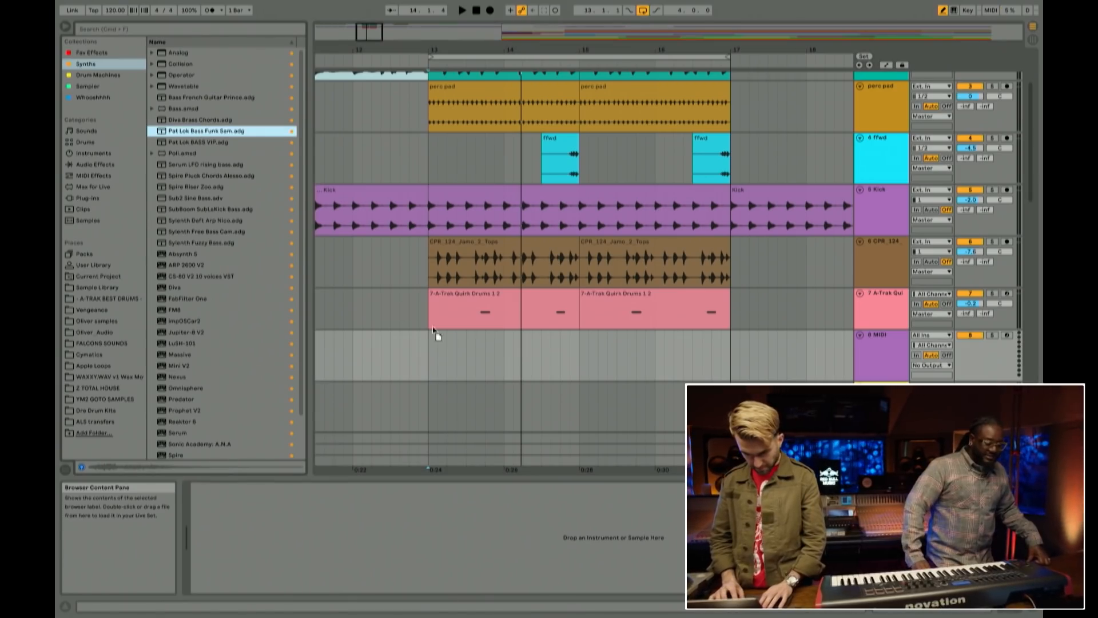
left_click_drag(761, 353, 761, 353)
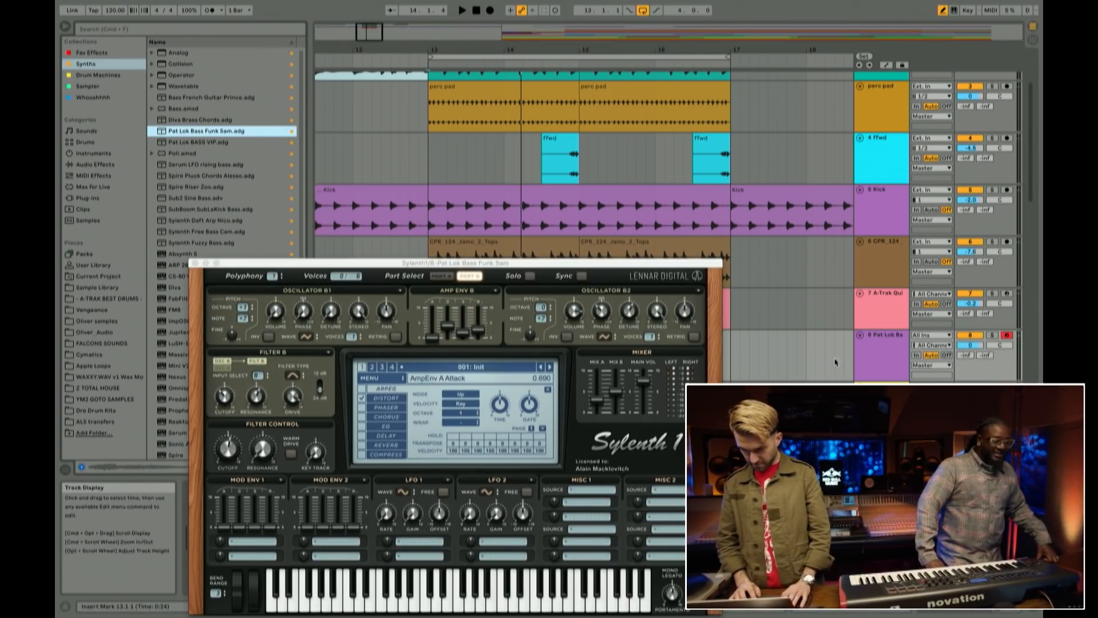
left_click_drag(585, 264, 584, 229)
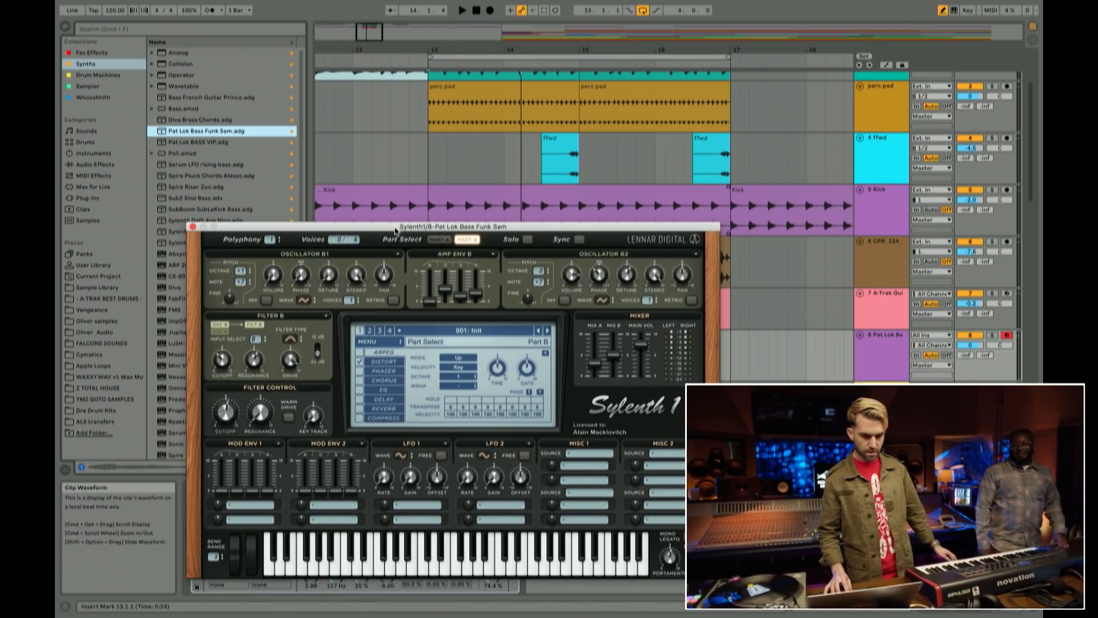
left_click_drag(394, 231, 422, 156)
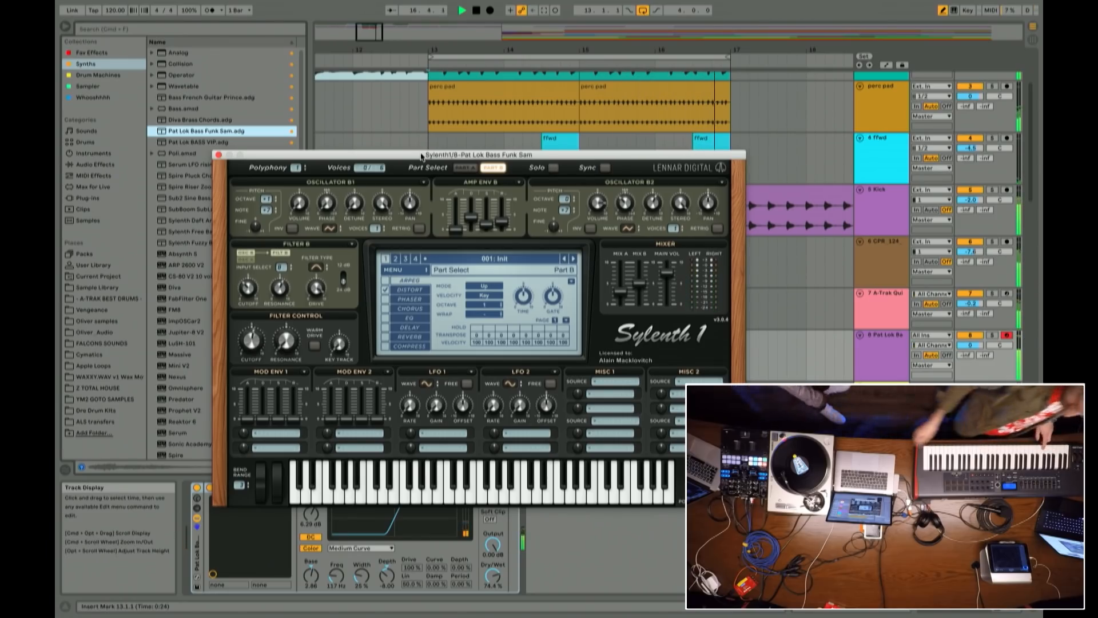
Step: Close the Sylenth1 window and record a bass line onto the new synth bass track over the loop from 13.1.1 to 17.1.1
left_click(218, 155)
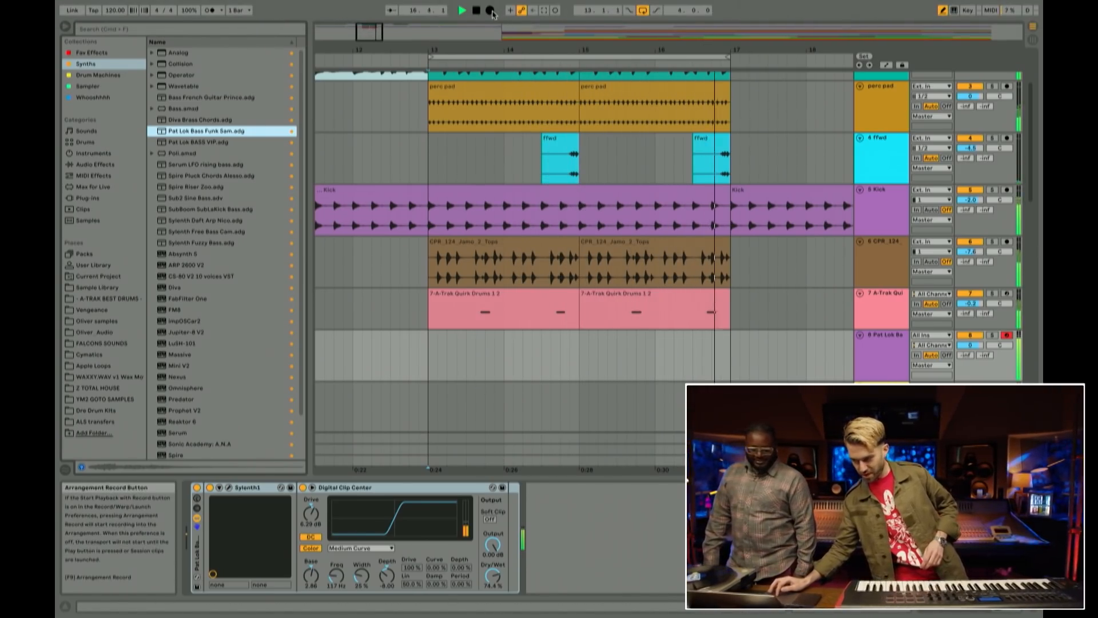
left_click(490, 11)
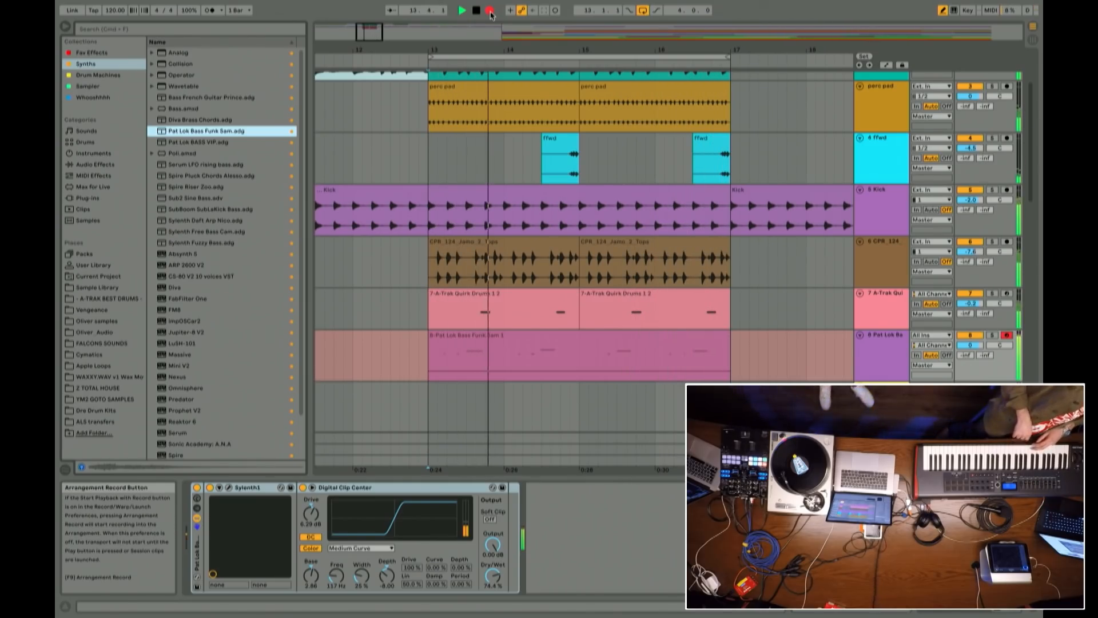
left_click(490, 11)
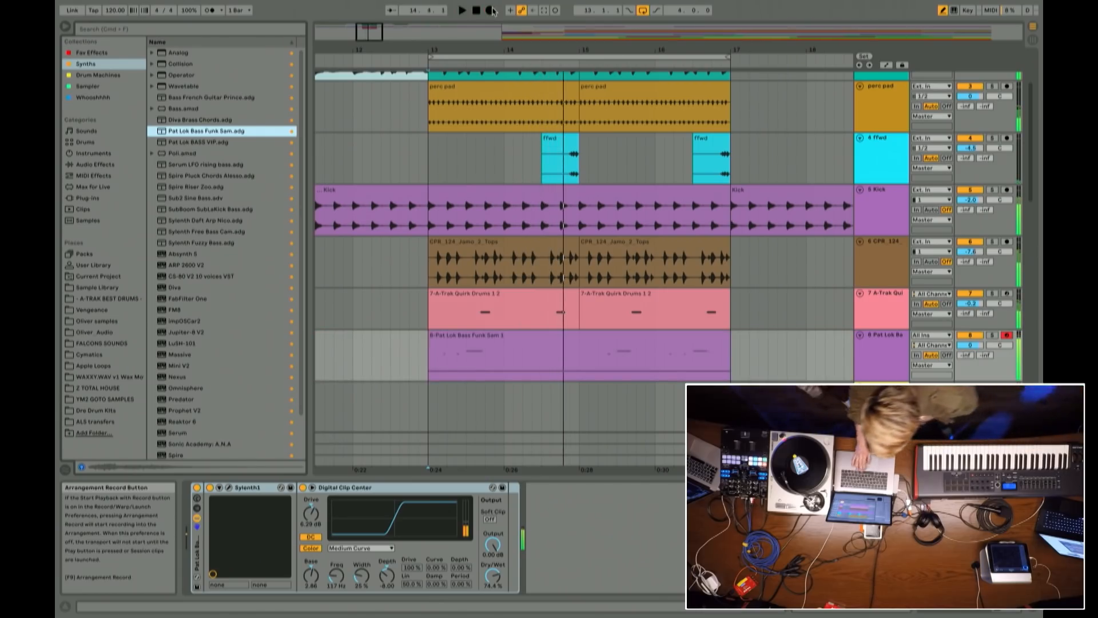
Step: Stop recording, open the new bass clip in the MIDI note editor, and turn off draw mode
left_click(505, 338)
key("space")
double_click(505, 338)
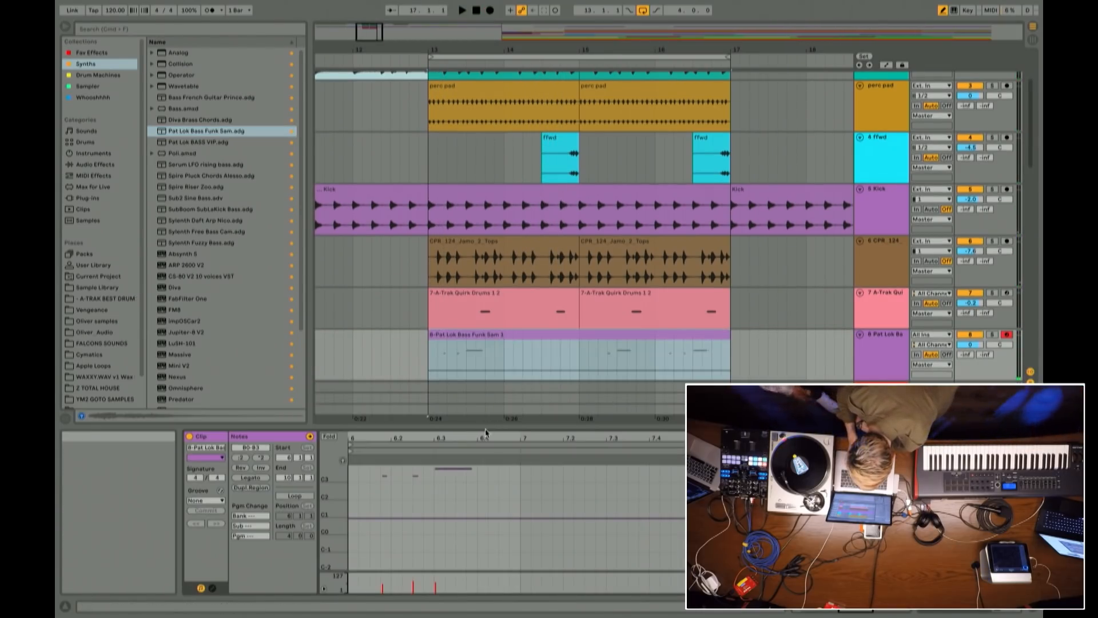
key("b")
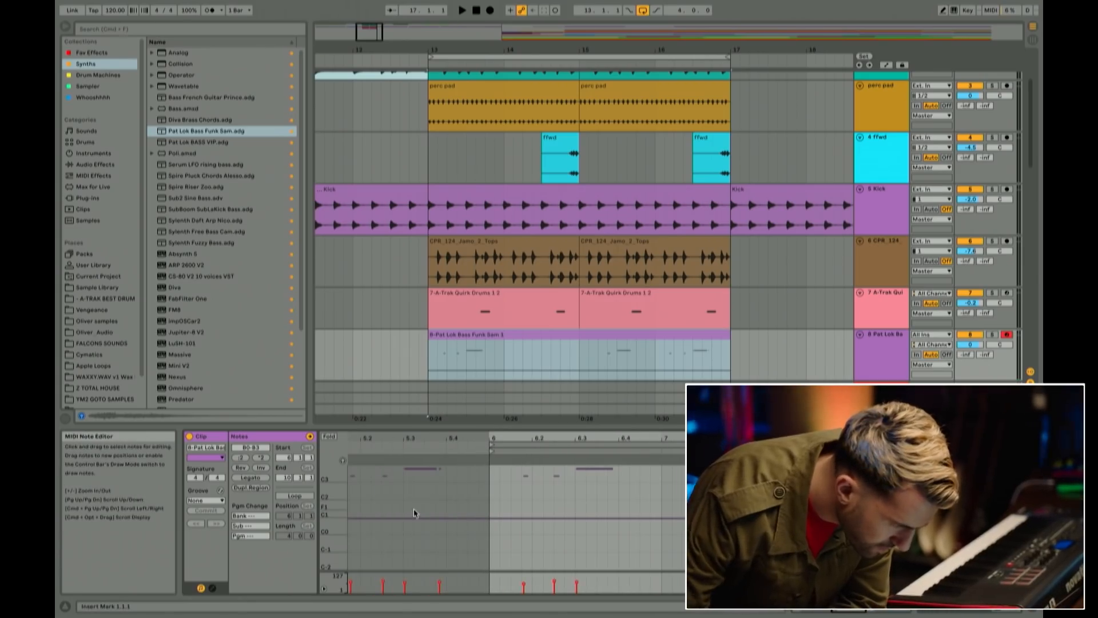
scroll(460, 522, "left", 5)
scroll(461, 523, "left", 2)
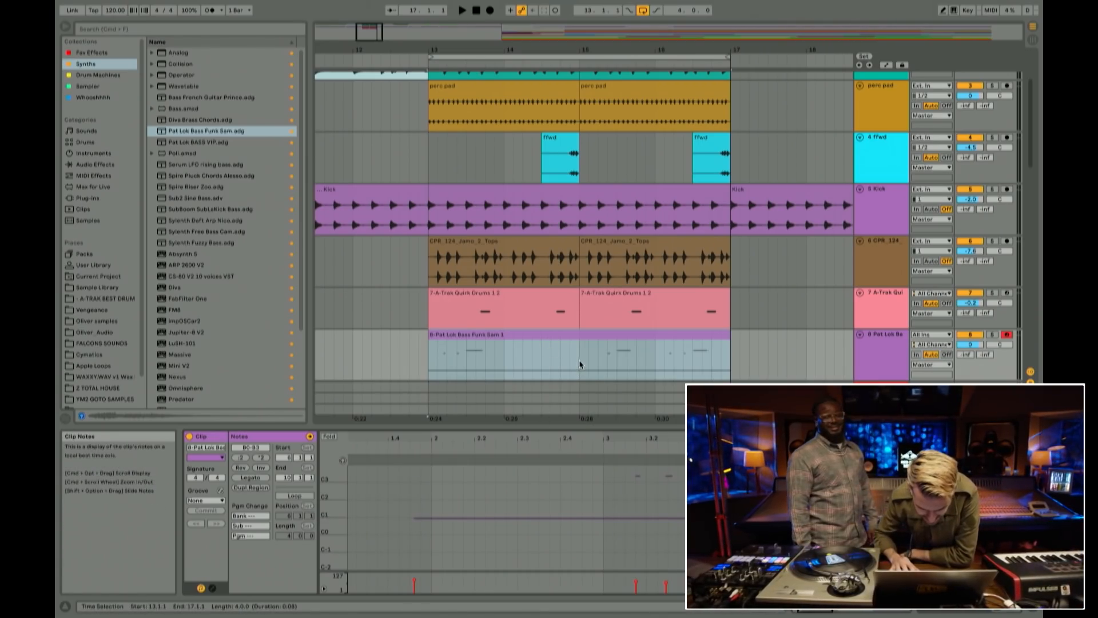
Step: Shorten the long B0 bass note from its front so it starts around the clip start at 6.1.1
left_click(415, 518)
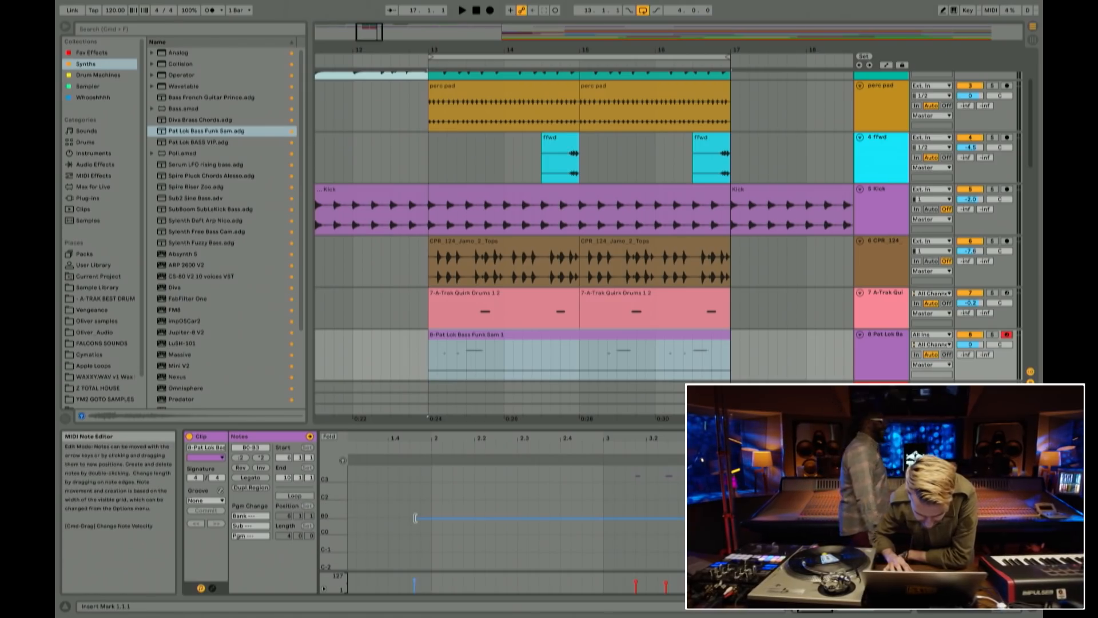
scroll(415, 518, "right", 5)
left_click(415, 513)
scroll(391, 508, "left", 5)
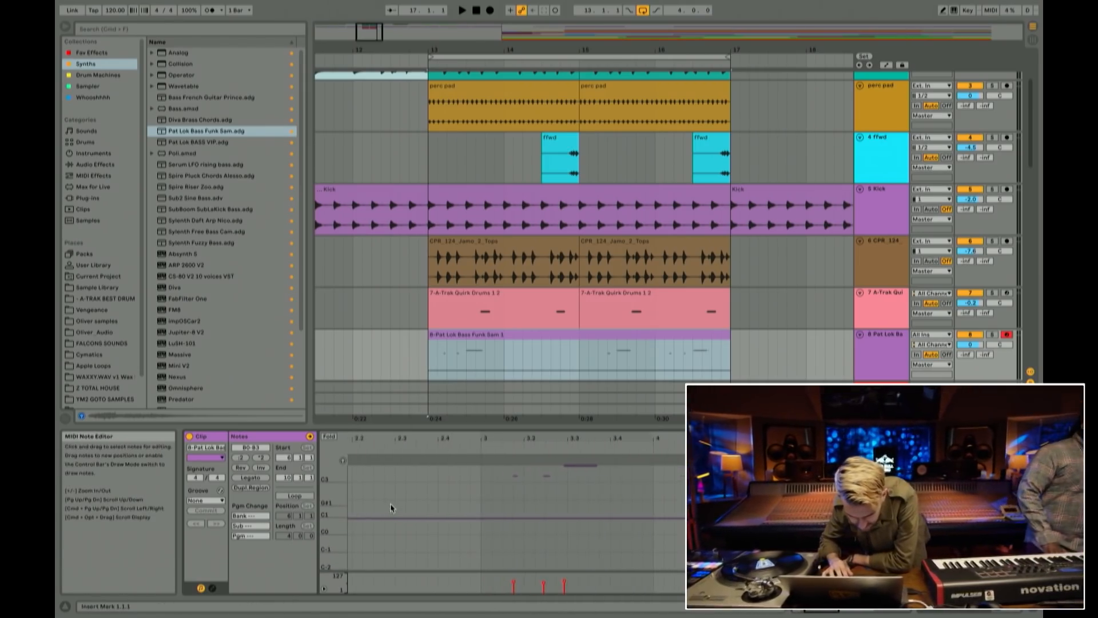
scroll(392, 507, "left", 2)
scroll(392, 507, "up", 2)
left_click(413, 538)
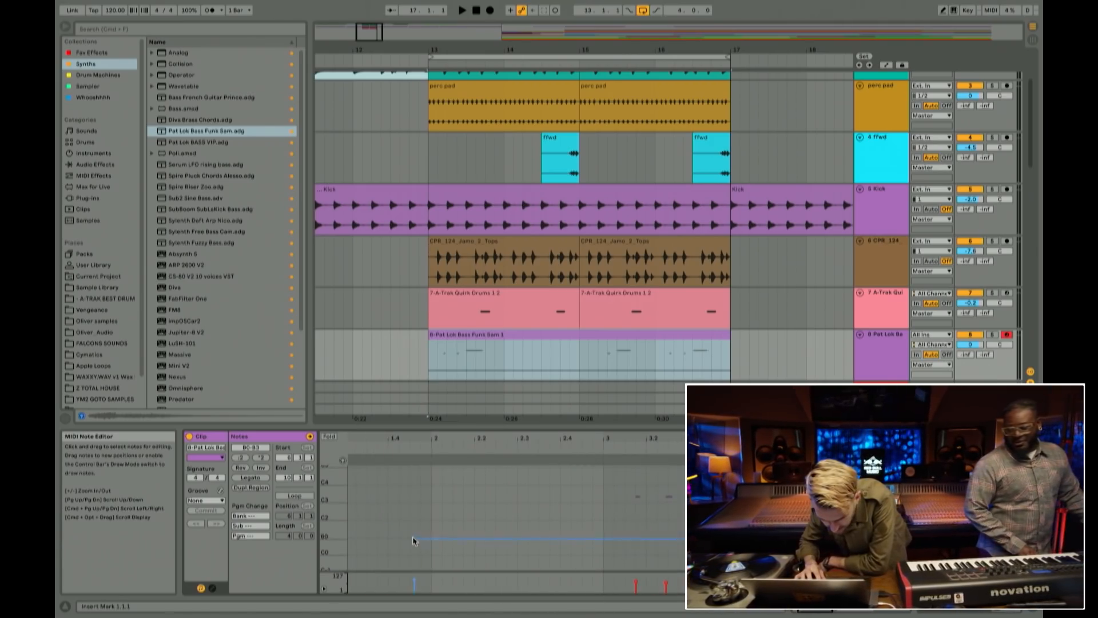
left_click_drag(414, 538, 657, 545)
scroll(516, 515, "right", 7)
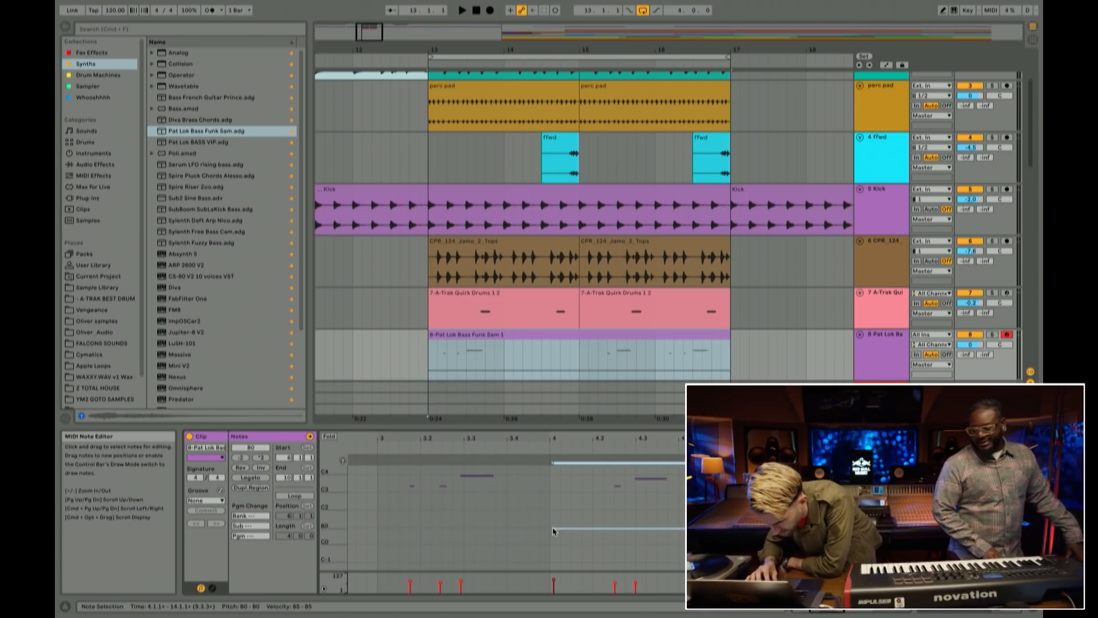
left_click_drag(553, 529, 896, 531)
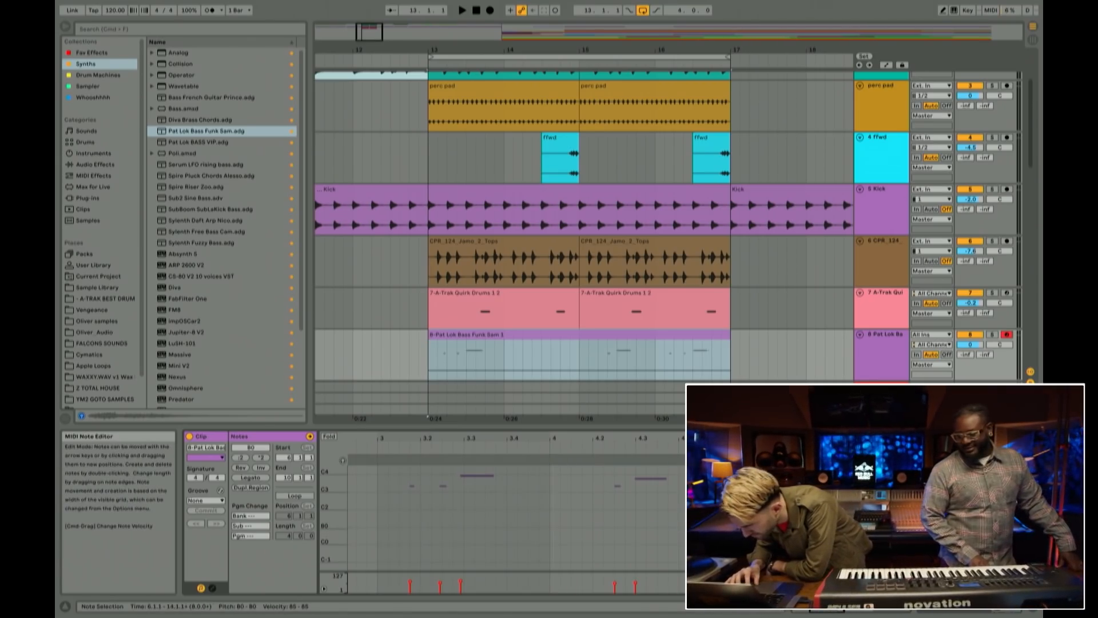
Step: Play the loop briefly, and align the start of the long B0 note exactly with 6.1.1
key("space")
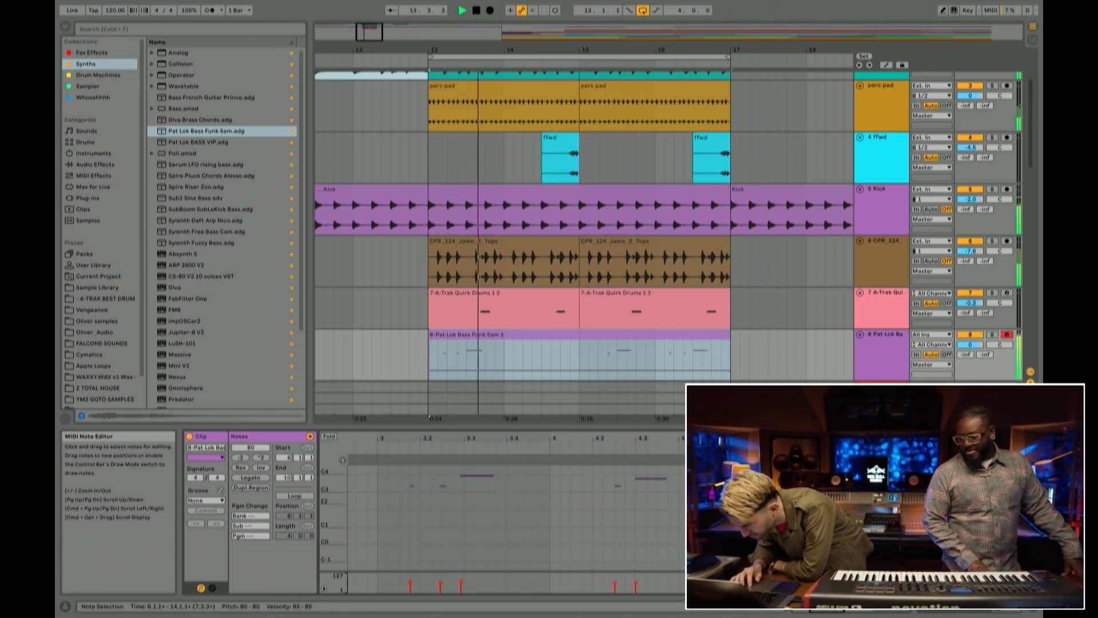
key("space")
left_click_drag(932, 438, 927, 511)
left_click(662, 528)
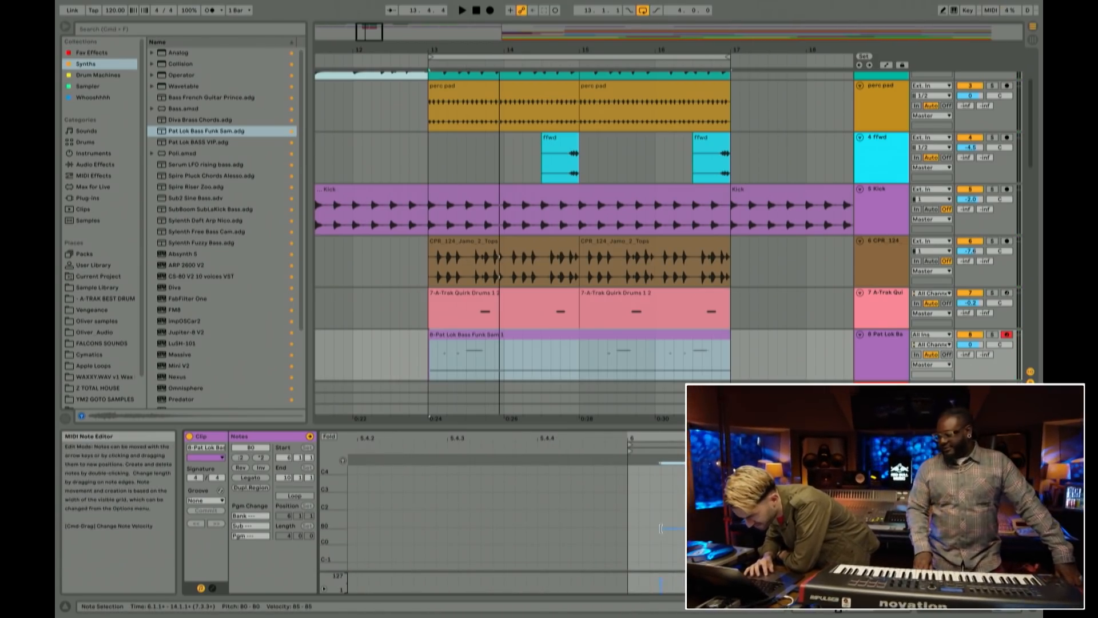
left_click_drag(661, 527, 631, 529)
Step: Lower the Pat Lok Bass track's volume to -2.4 dB while the loop plays
key("space")
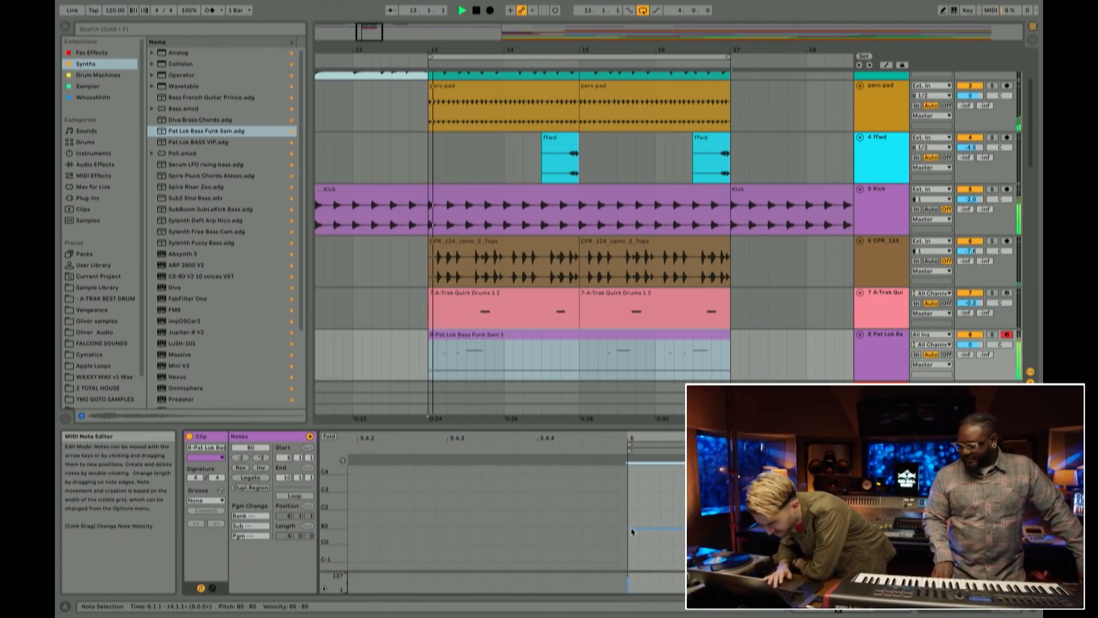
left_click(680, 335)
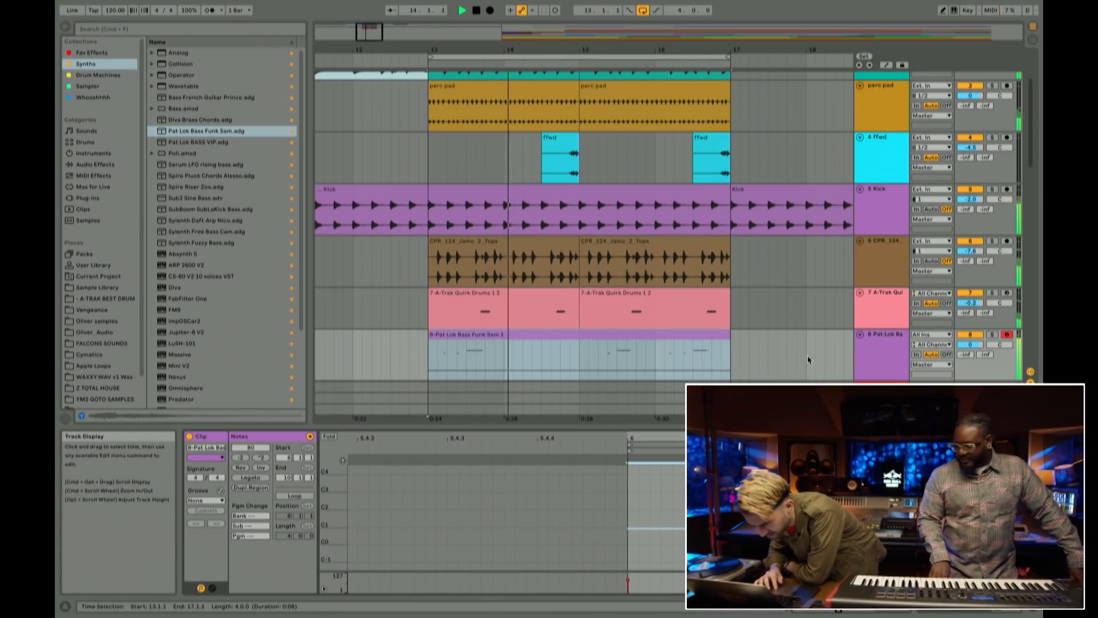
left_click_drag(971, 345, 971, 351)
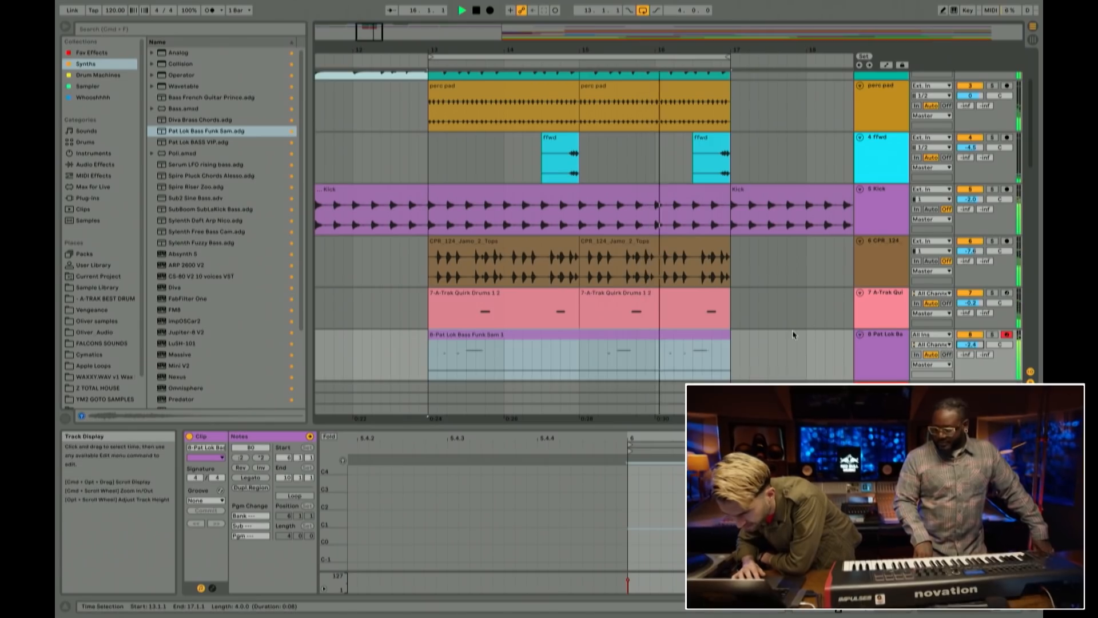
scroll(791, 330, "down", 2)
key("space")
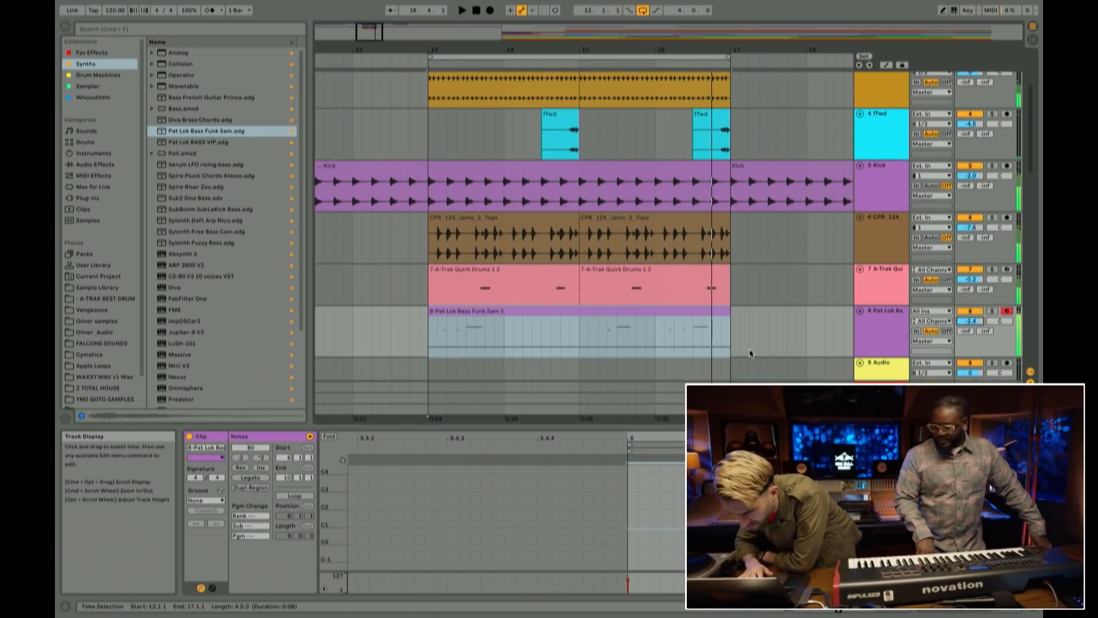
Step: Replay the start of the loop and select the A3 note at 6.3.1 in the bass clip
left_click(583, 342)
key("space")
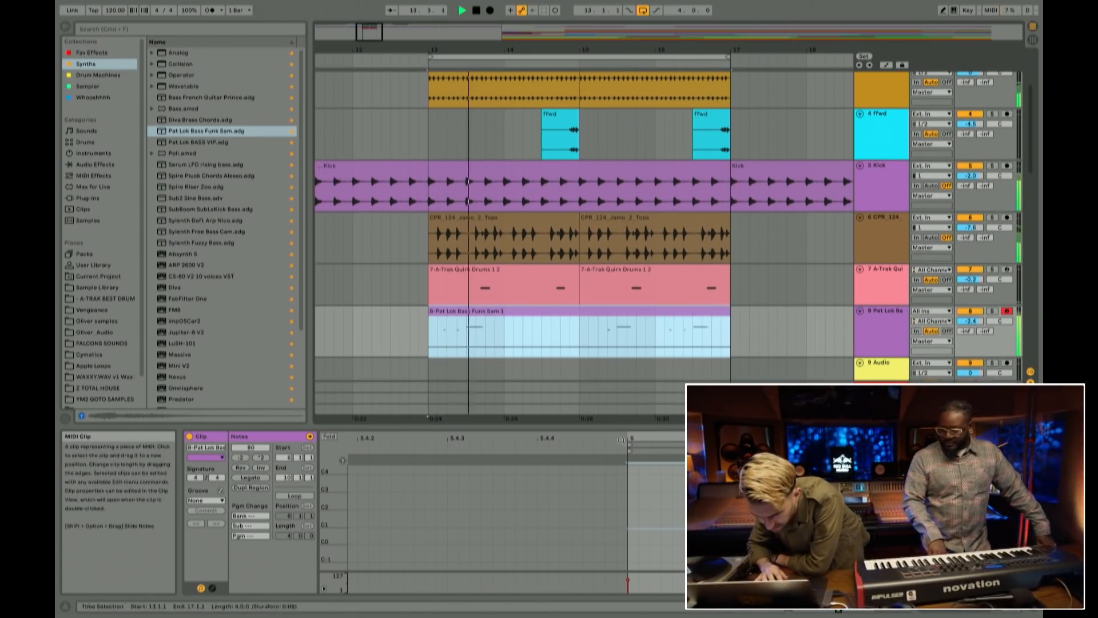
key("space")
left_click(681, 504)
scroll(681, 504, "right", 7)
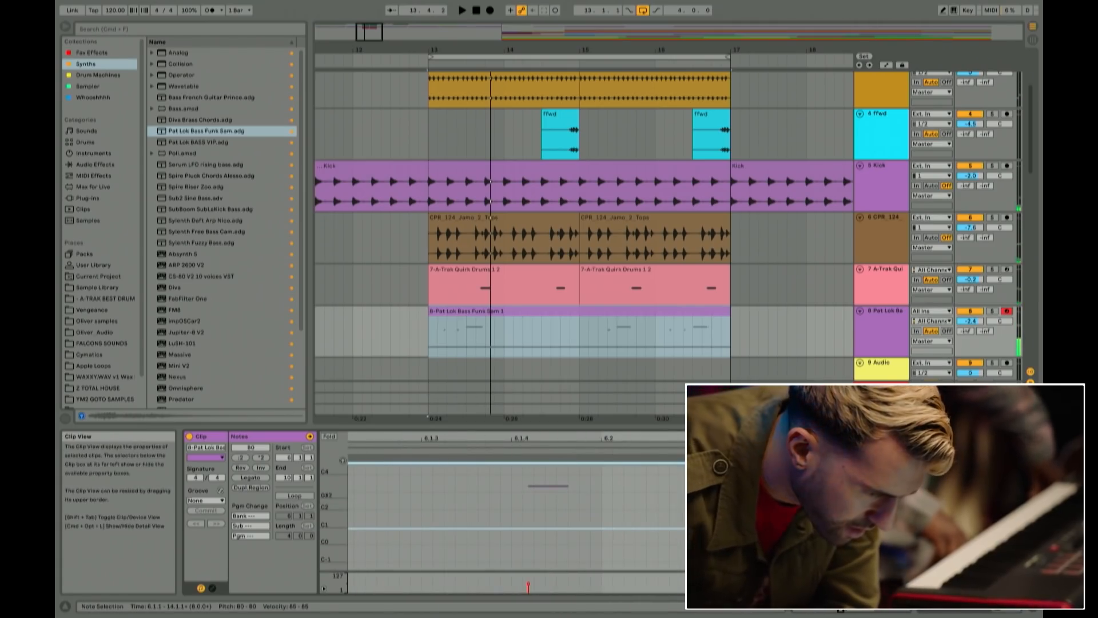
scroll(881, 503, "right", 2)
scroll(880, 503, "up", 1)
left_click_drag(875, 503, 927, 477)
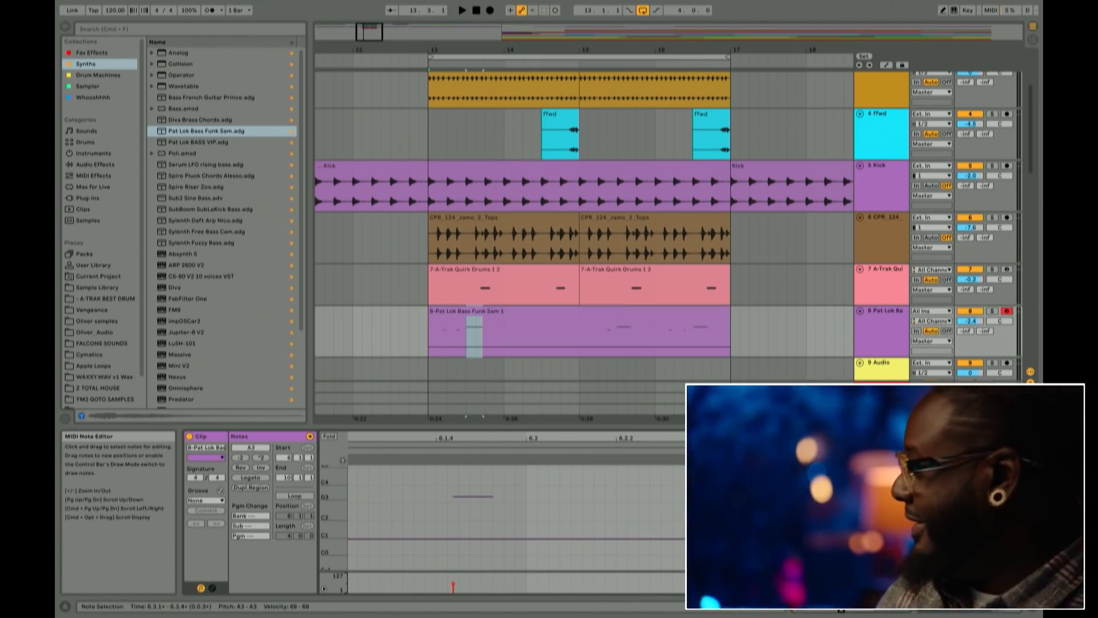
Step: Check the devices on the A-Trak Quirk Drums, CPR_124, Kick, and Pat Lok Bass tracks
left_click(890, 278)
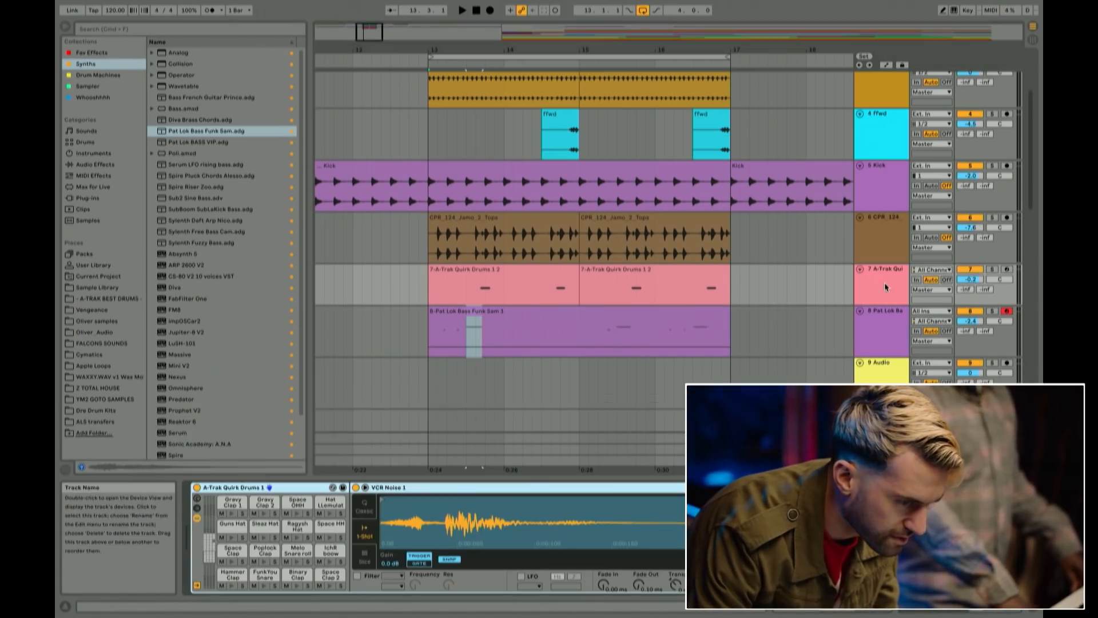
left_click(883, 239)
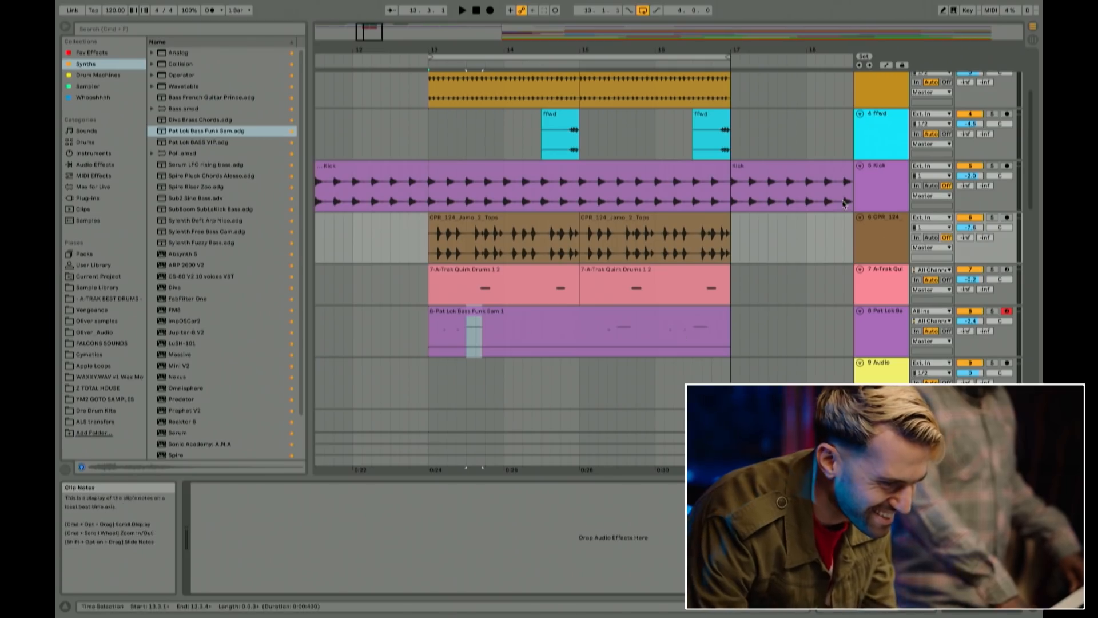
left_click(881, 187)
left_click(880, 323)
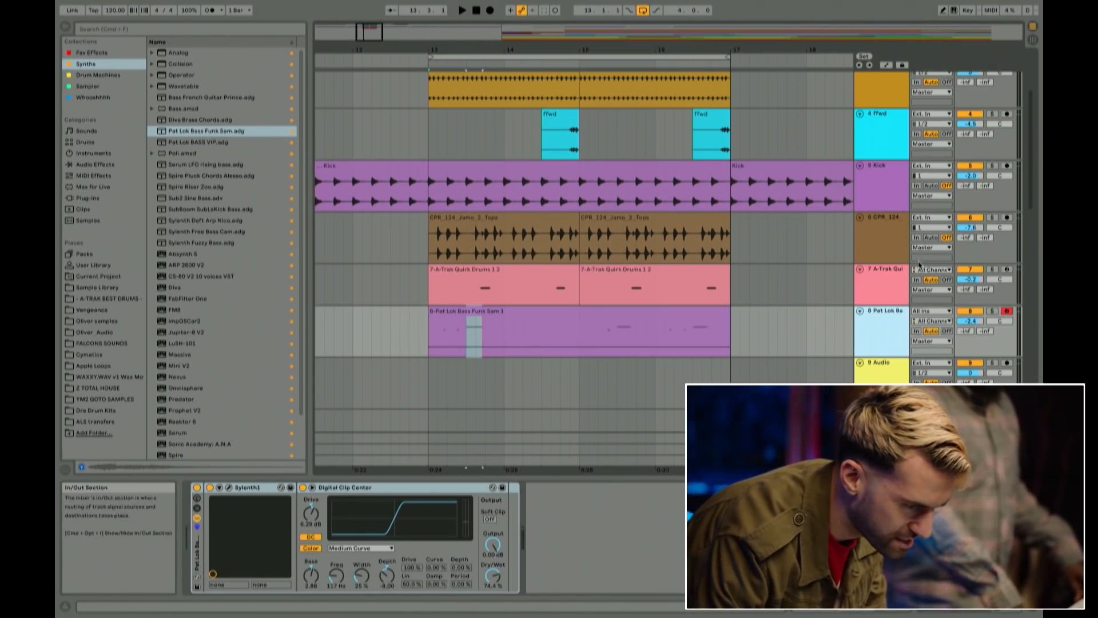
Step: Inspect the bass clip's full pitch range in an enlarged note editor, restore the editor's size, and replay the loop
double_click(623, 326)
mouse_move(339, 519)
left_mouse_down()
mouse_move(341, 539)
mouse_move(378, 541)
mouse_move(340, 521)
left_mouse_up()
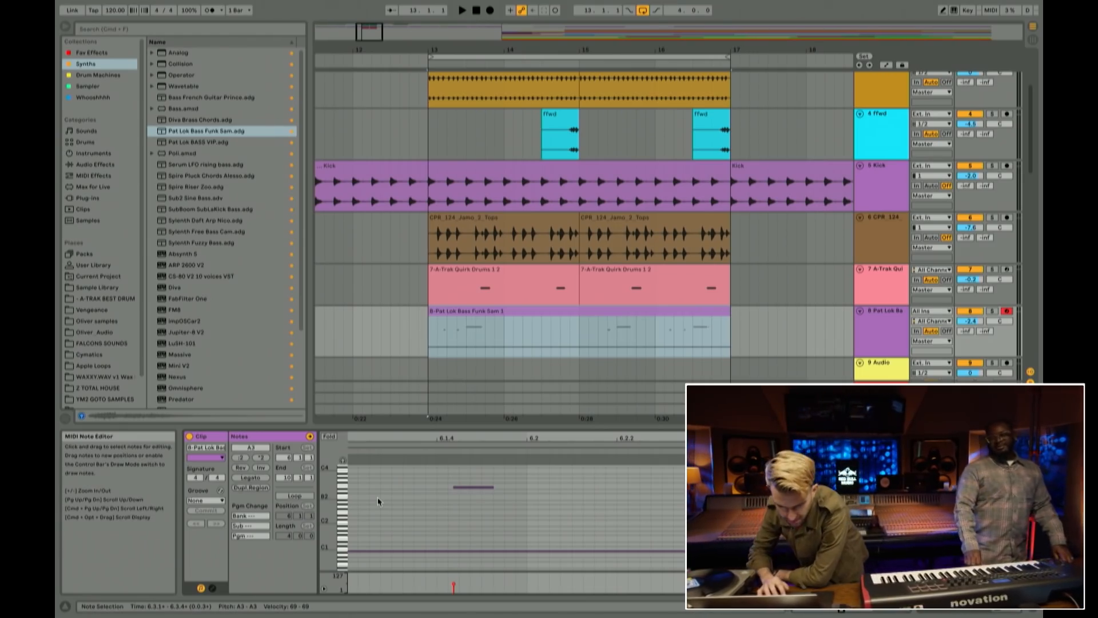
left_click_drag(571, 426, 576, 24)
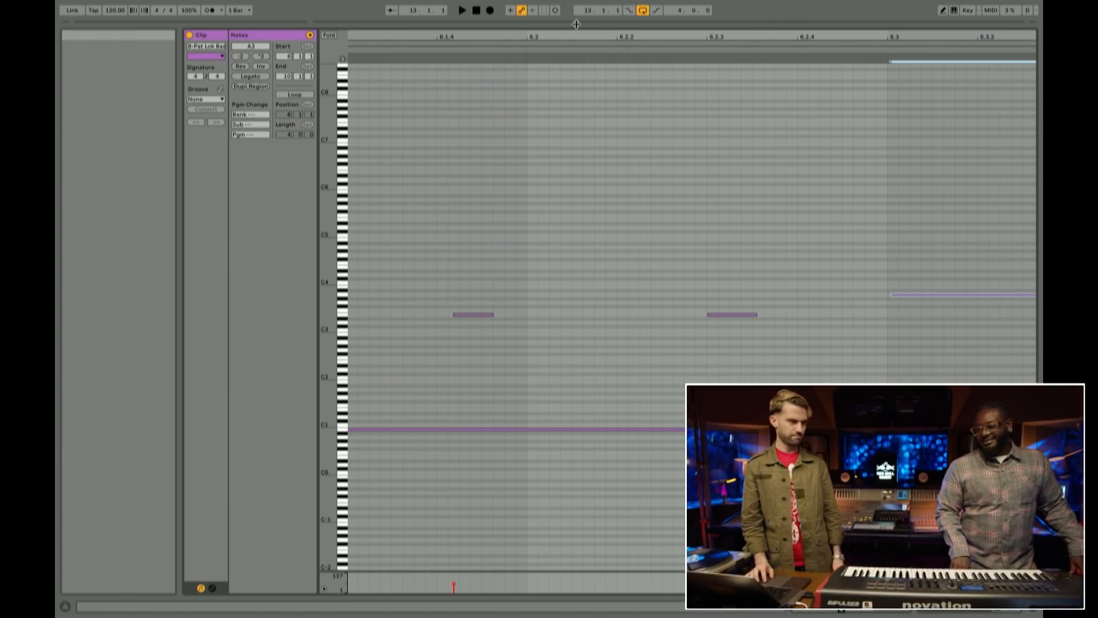
left_click_drag(576, 24, 566, 432)
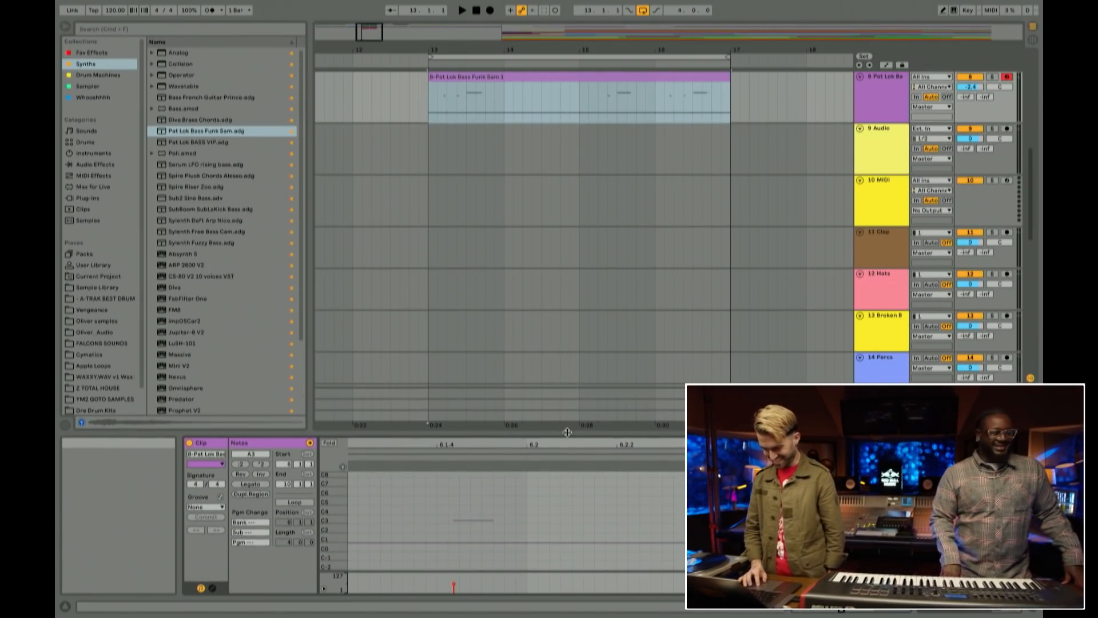
scroll(581, 293, "up", 3)
key("space")
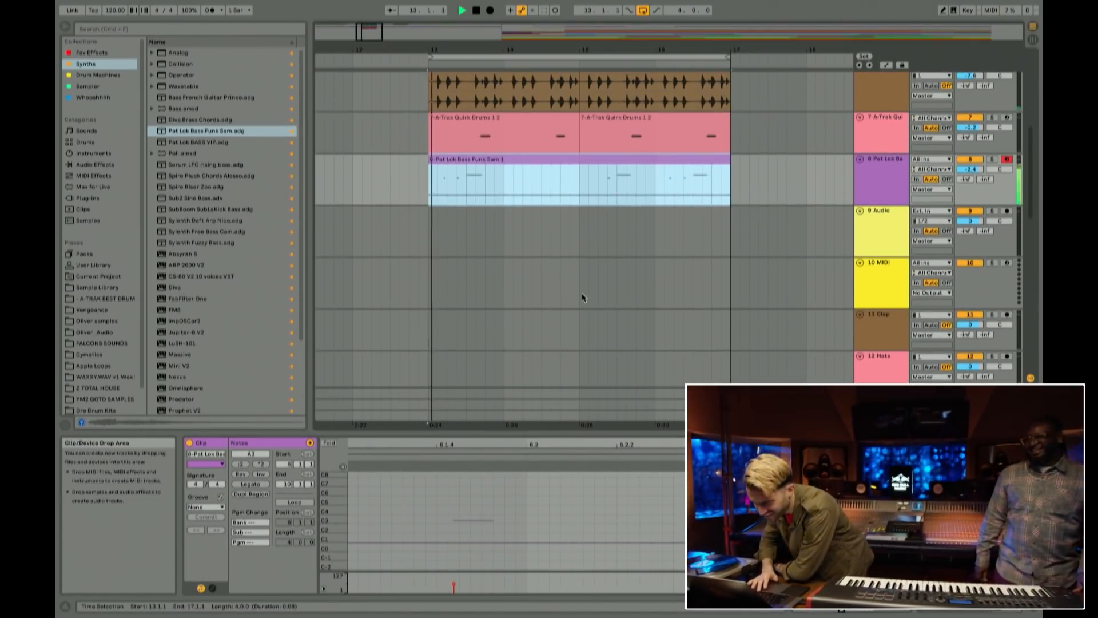
key("space")
key("space")
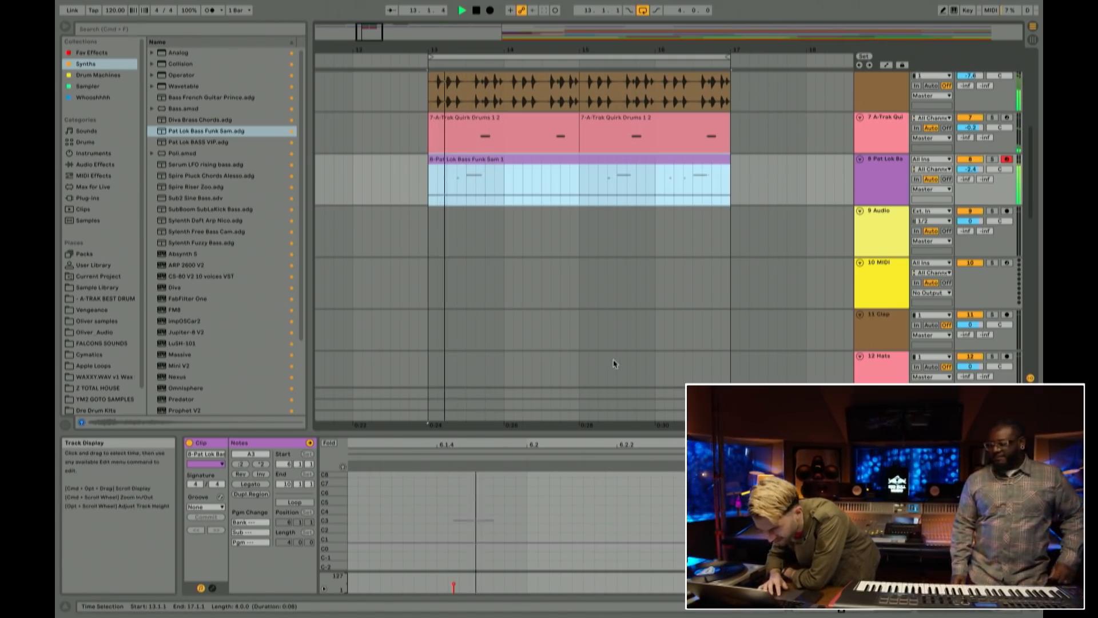
Step: Delete the bass line after 14.1.1 and duplicate its first bar three times to fill the loop up to 17.1.1
left_click(504, 189)
key("space")
left_click_drag(504, 189, 801, 198)
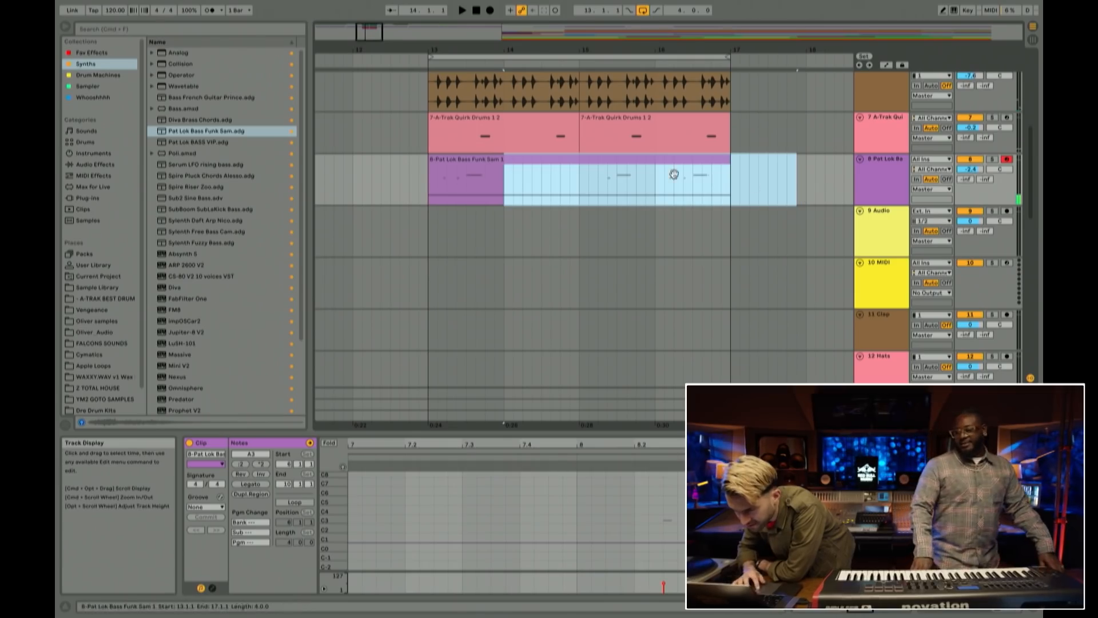
key("Delete")
left_click(476, 170)
key("super+d")
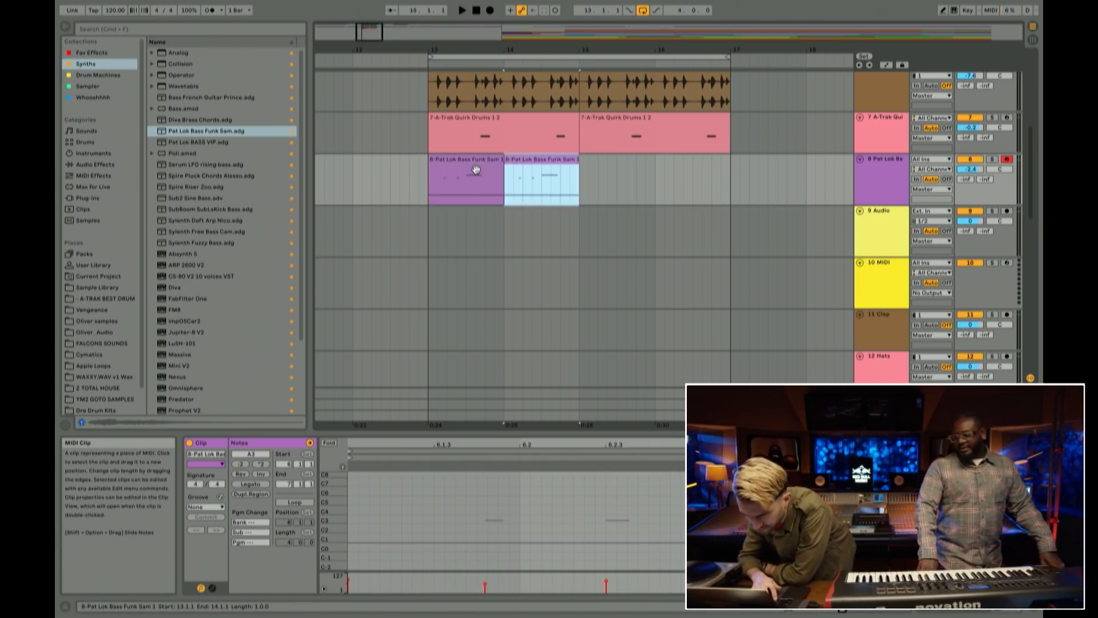
key("super+d")
key("super+d")
Step: Play the repeated one-bar bass line from 13.1.1 to check it with the drums
left_click(427, 177)
key("space")
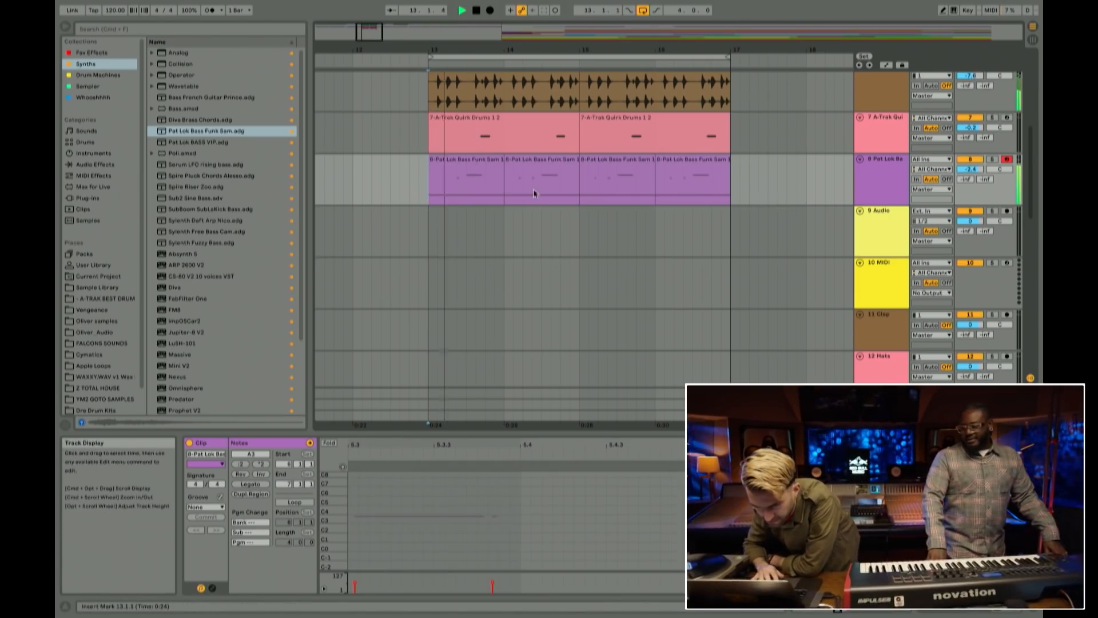
scroll(800, 172, "up", 1)
scroll(832, 155, "up", 2)
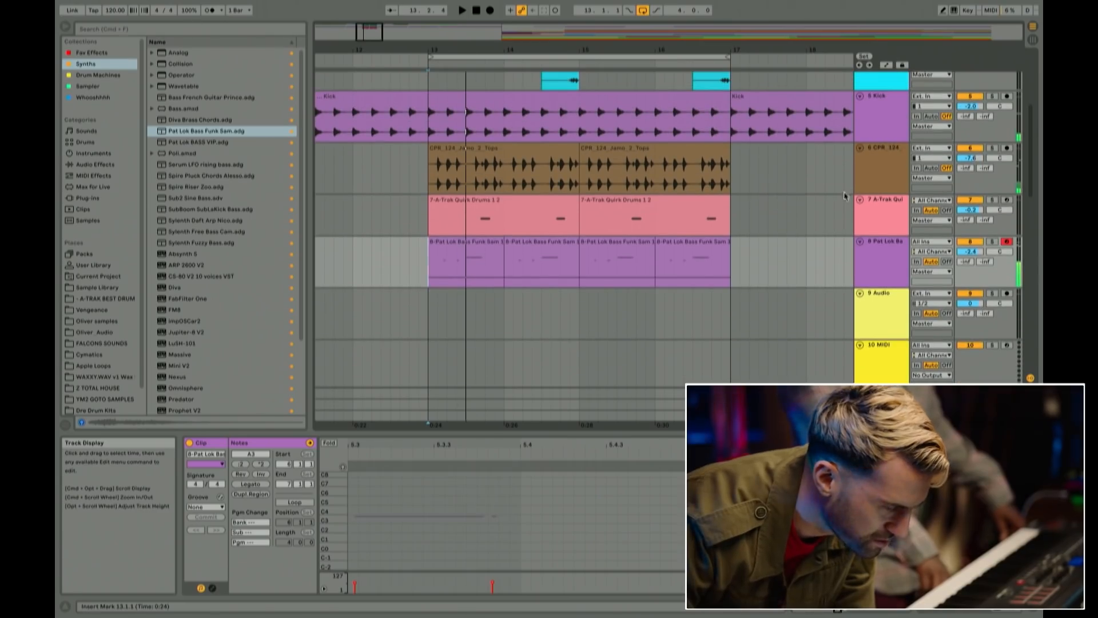
Step: Add a Compressor after Digital Clip Center on the Pat Lok Bass track and set its sidechain source to 5-Kick
left_click(886, 260)
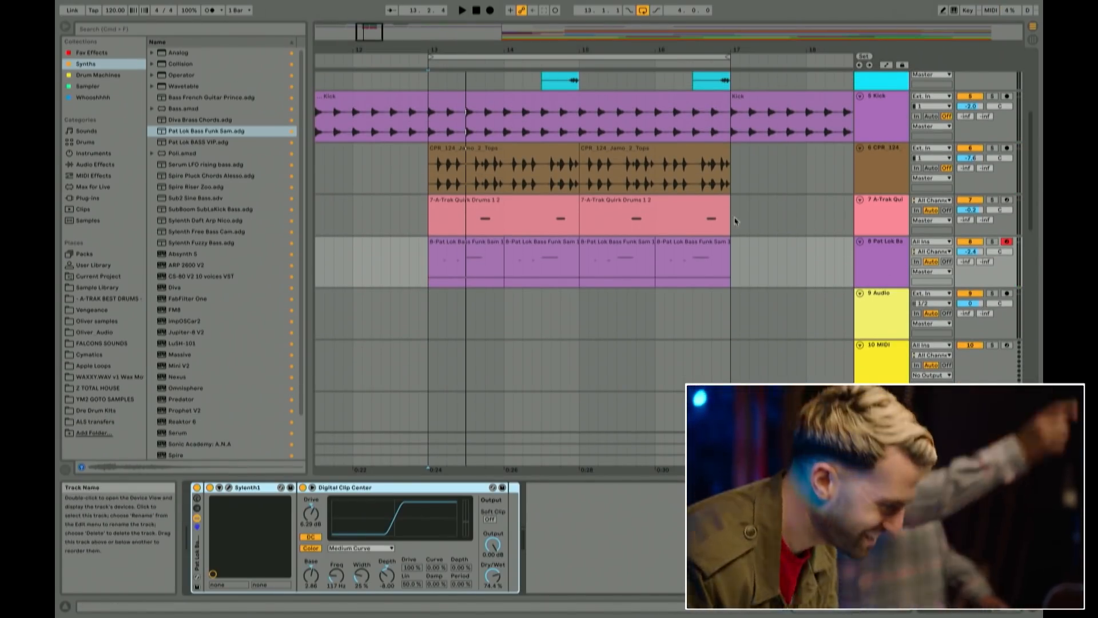
left_click(92, 174)
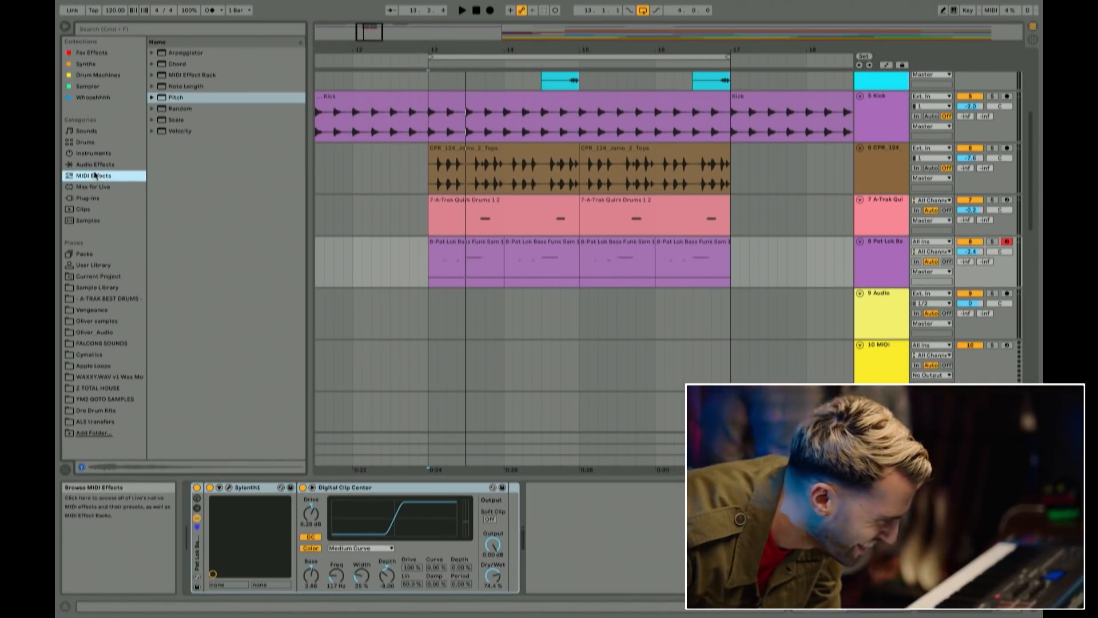
left_click(94, 164)
left_click(197, 130)
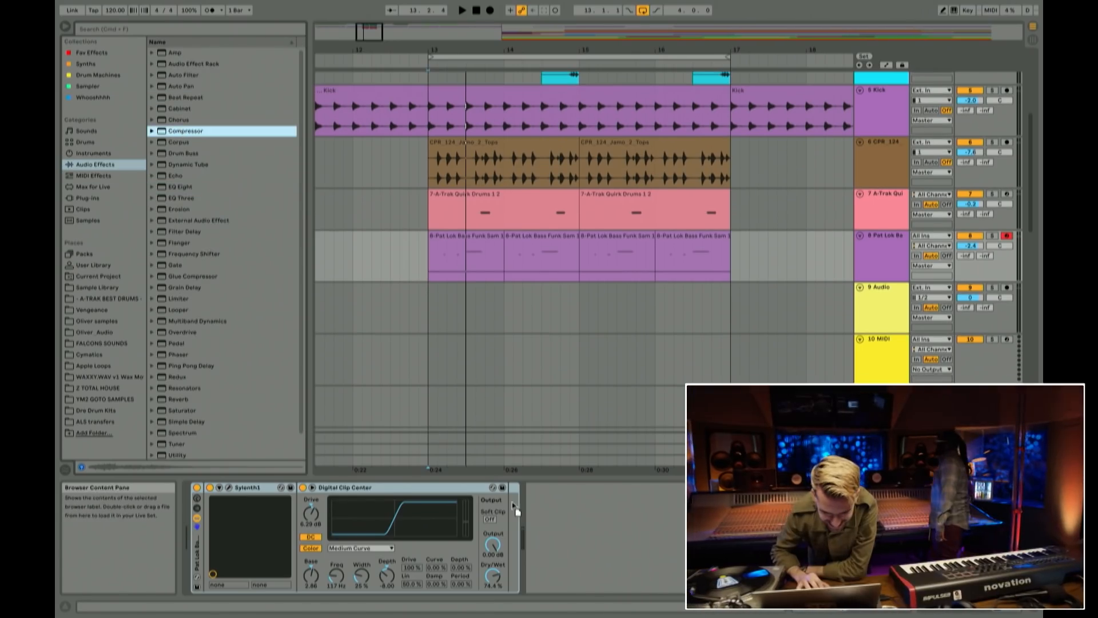
left_click_drag(562, 523, 562, 523)
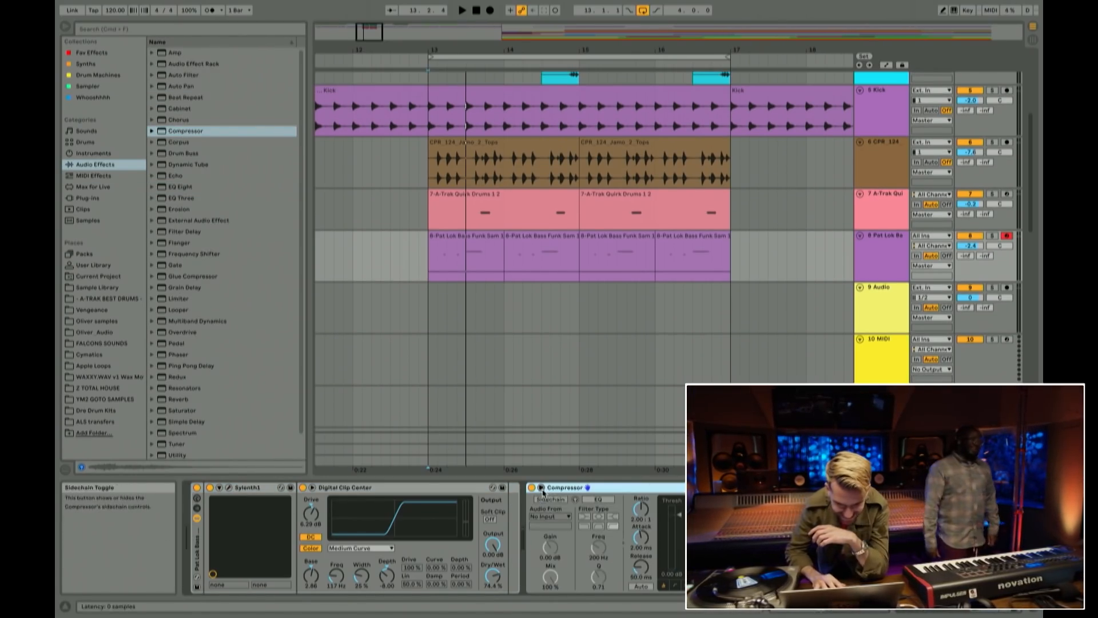
left_click(550, 516)
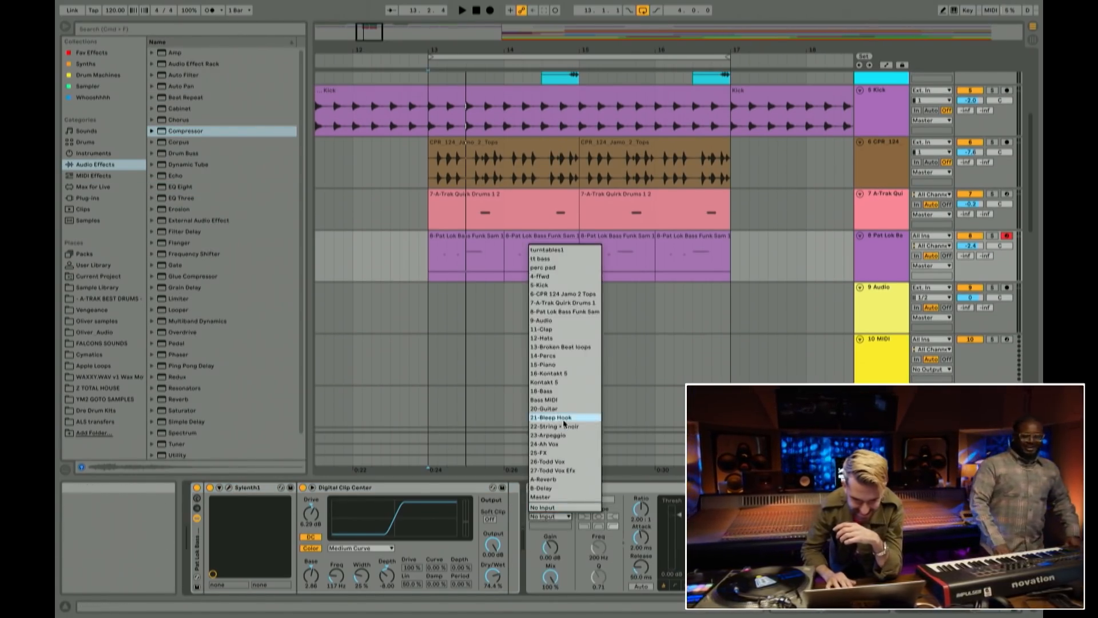
left_click(564, 286)
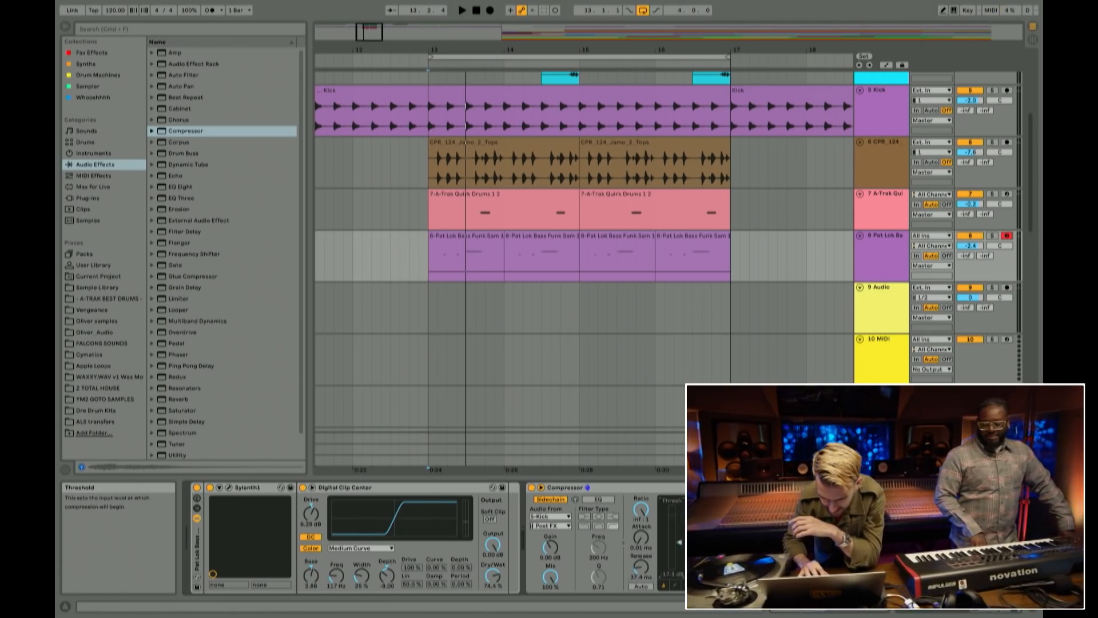
Step: Play the loop and lower the Pat Lok Bass track's volume to about -7.7 dB, comparing the mix with the track muted
key("space")
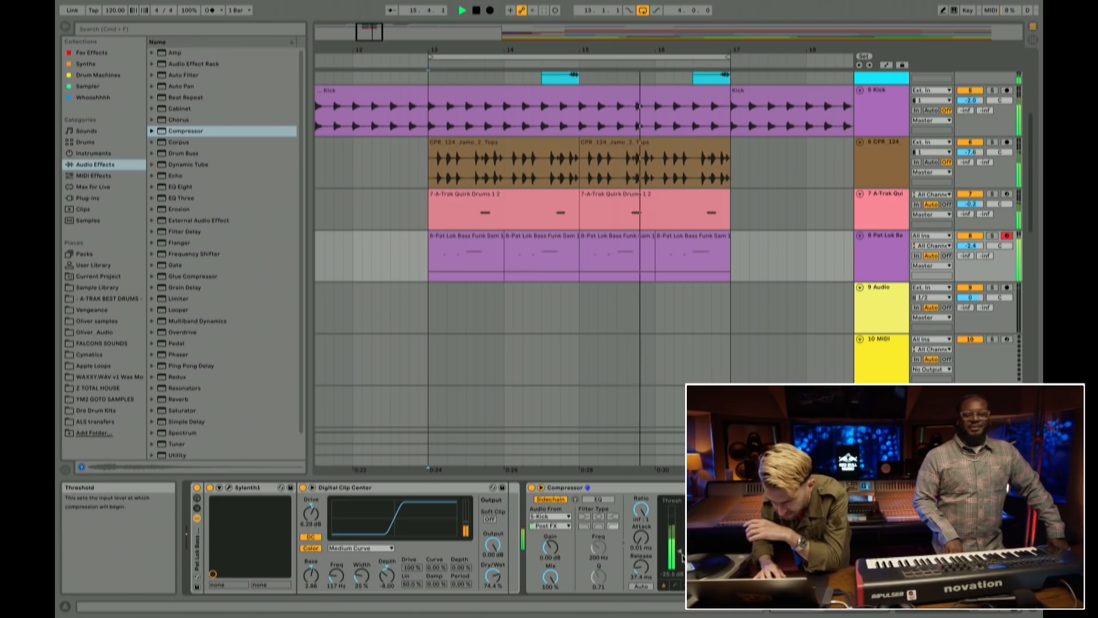
left_click_drag(970, 245, 970, 249)
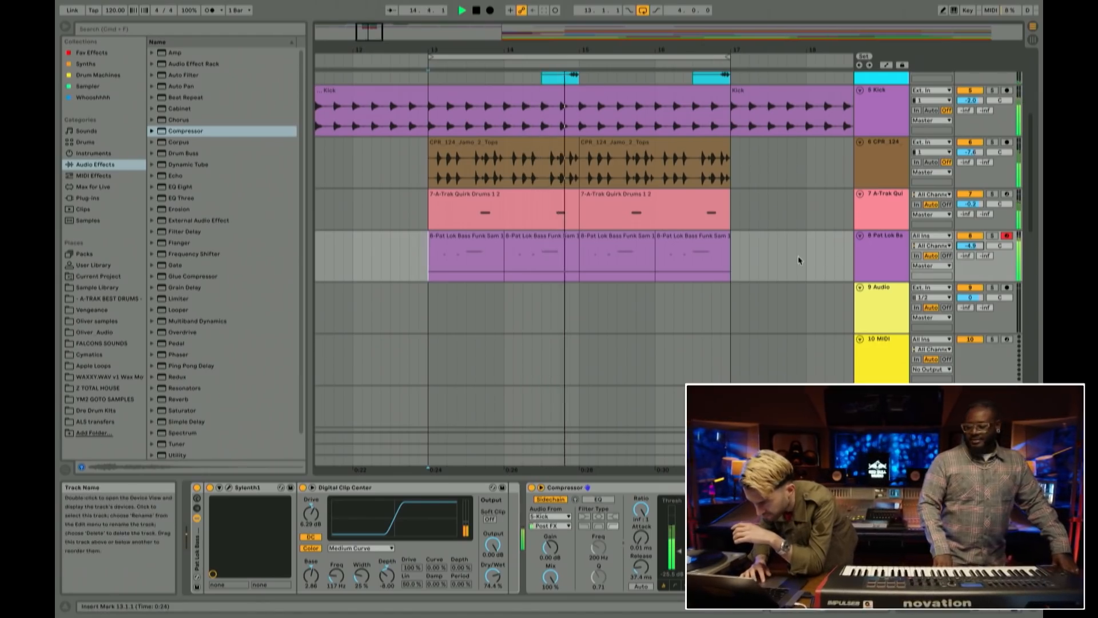
scroll(798, 256, "up", 5)
scroll(796, 263, "down", 3)
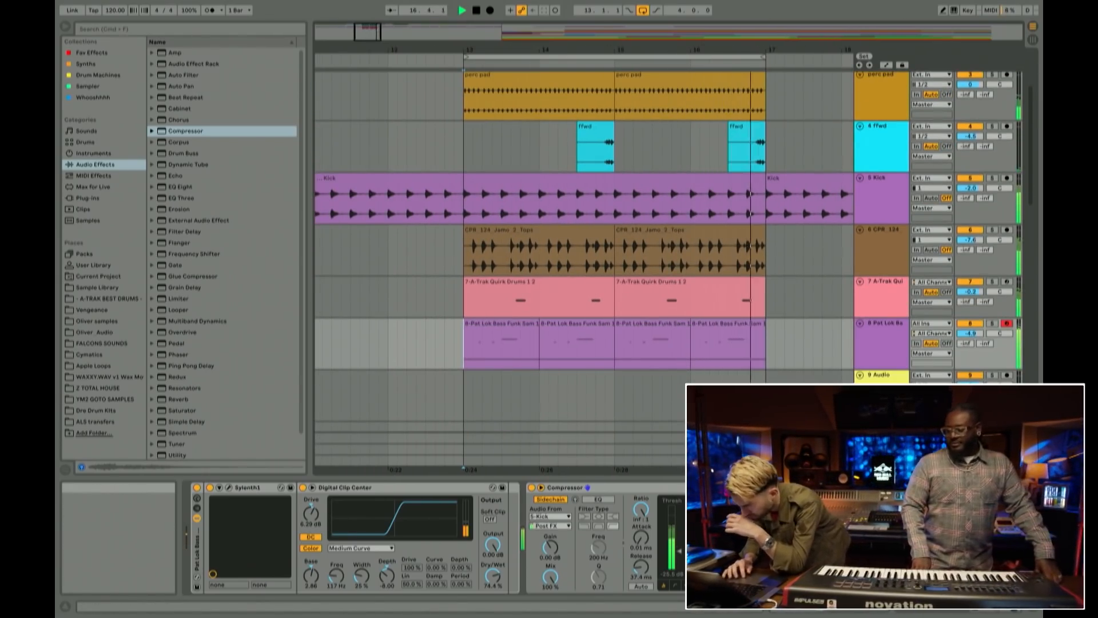
left_click(969, 324)
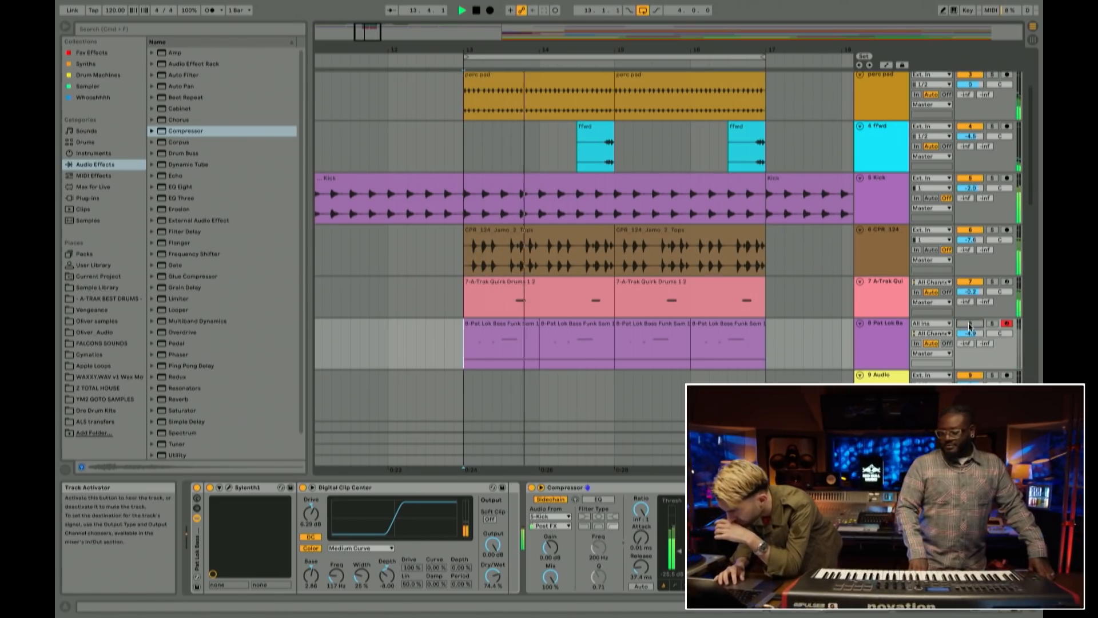
left_click(969, 325)
left_click_drag(969, 333, 969, 342)
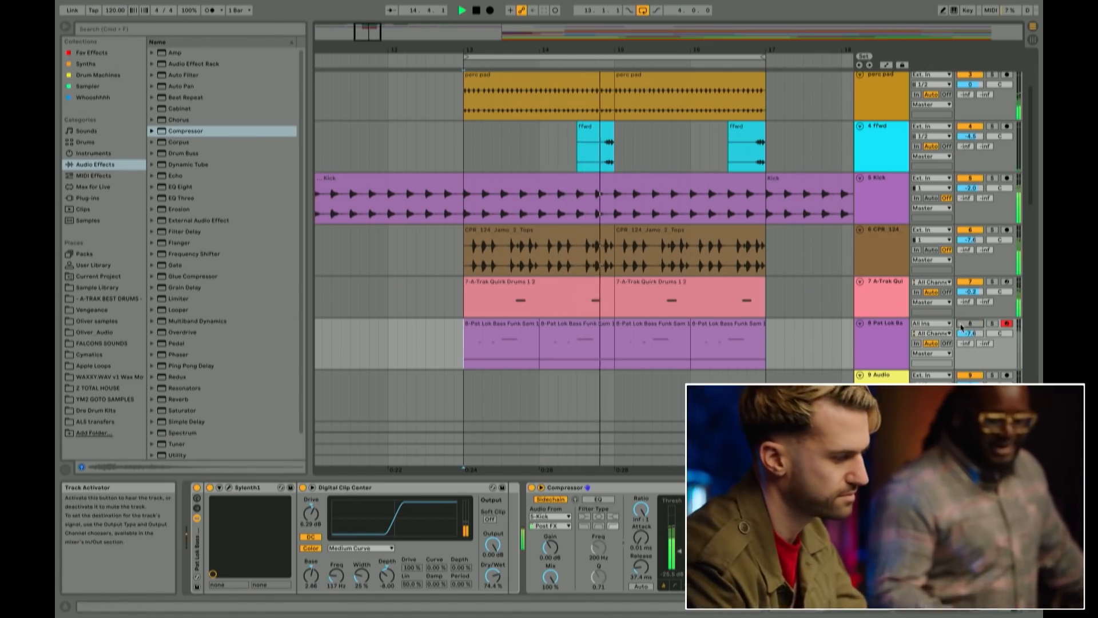
Step: Reactivate the Pat Lok Bass track, replay the loop, and lower its Compressor threshold to about -38 dB
left_click(891, 326)
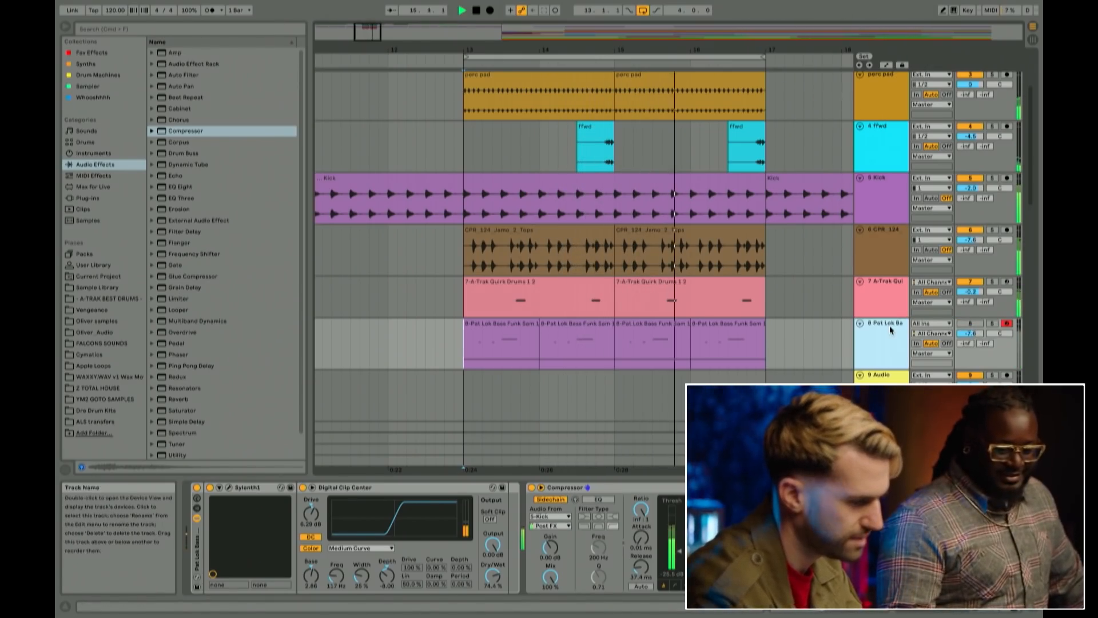
left_click(975, 324)
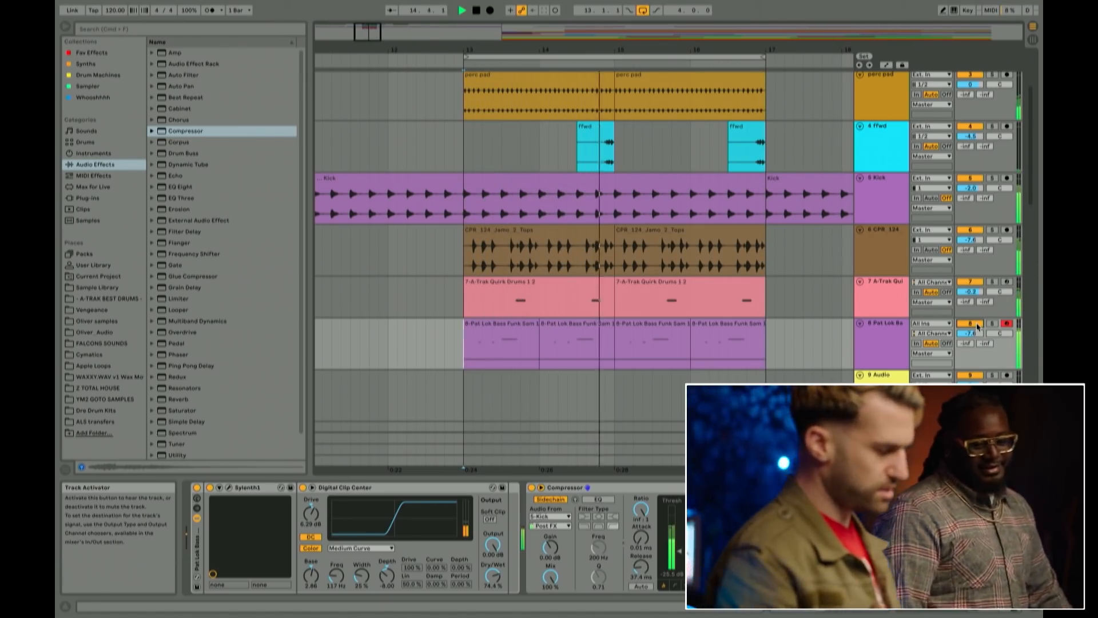
key("space")
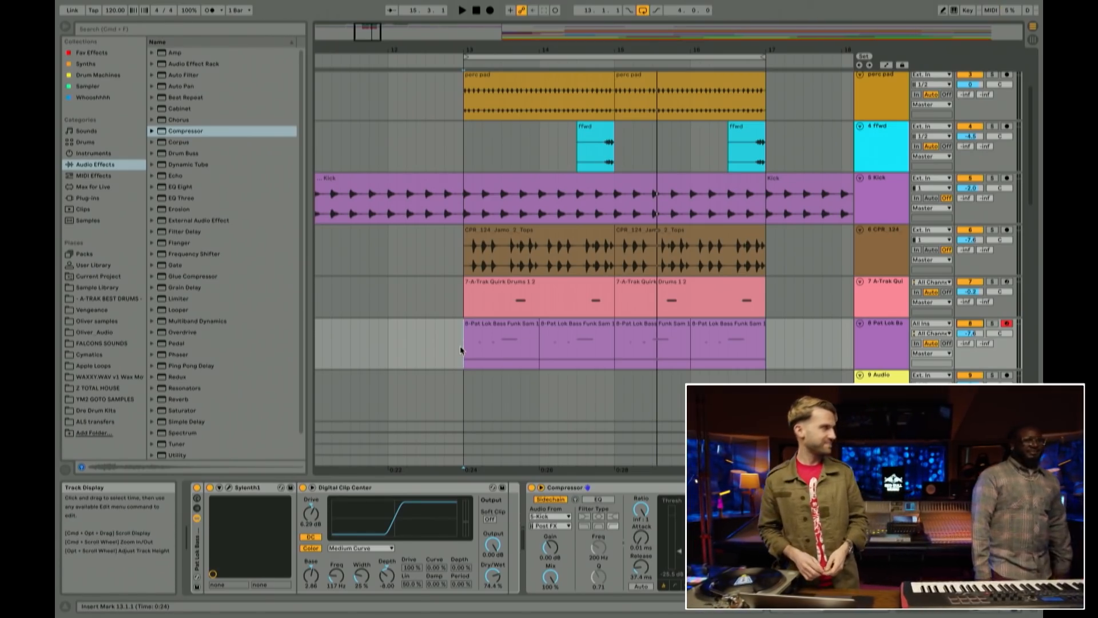
key("space")
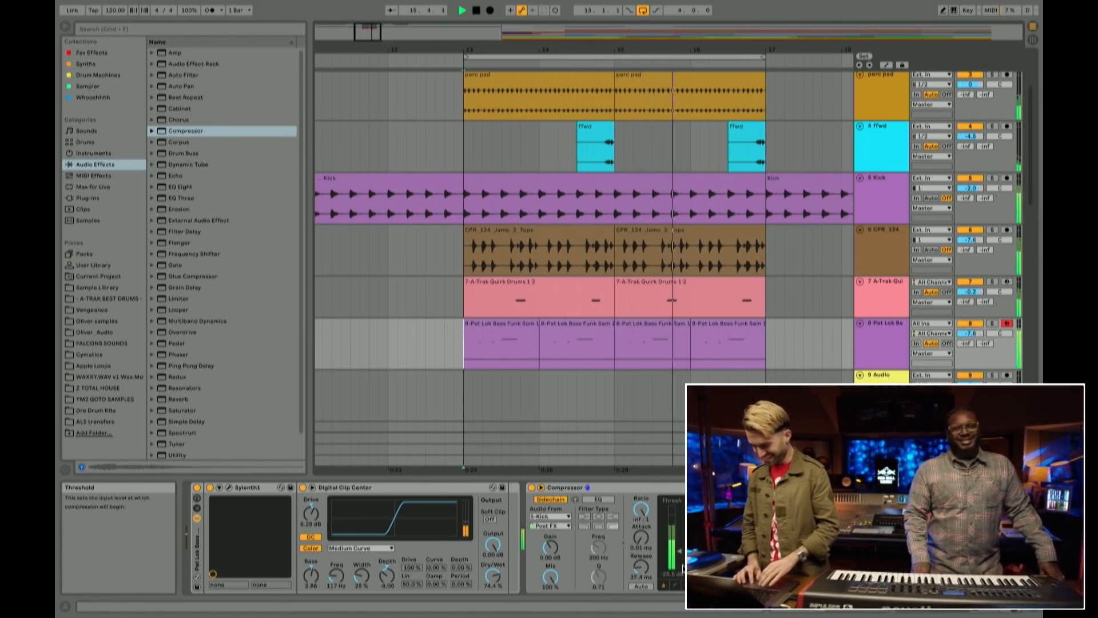
left_click_drag(681, 554, 680, 563)
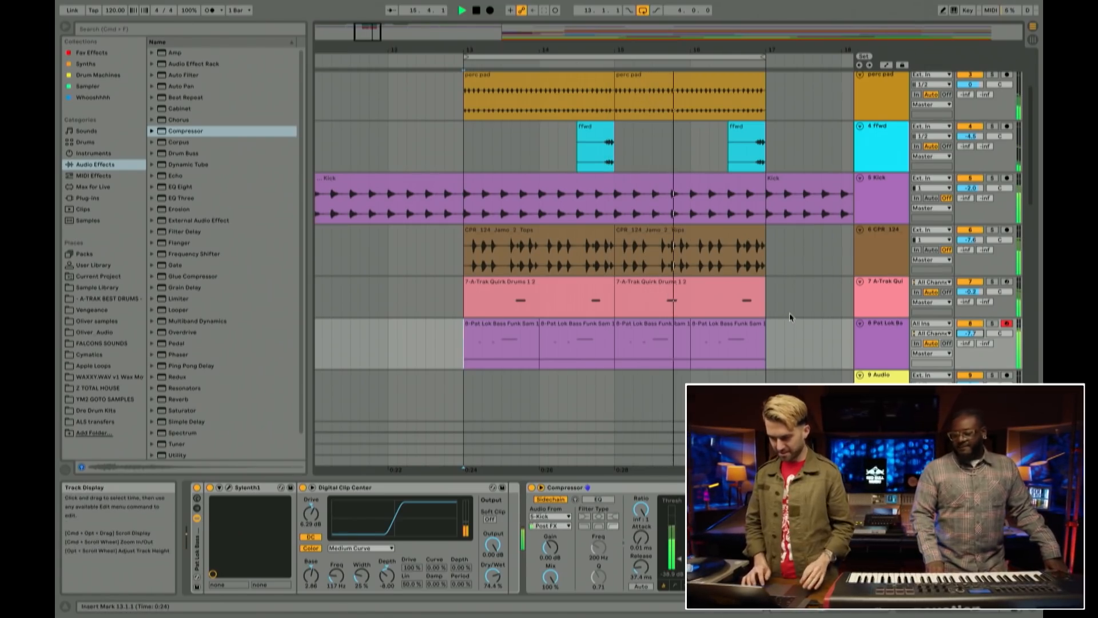
Step: Reactivate the muted turntables1 track while the loop plays
scroll(791, 355, "down", 2)
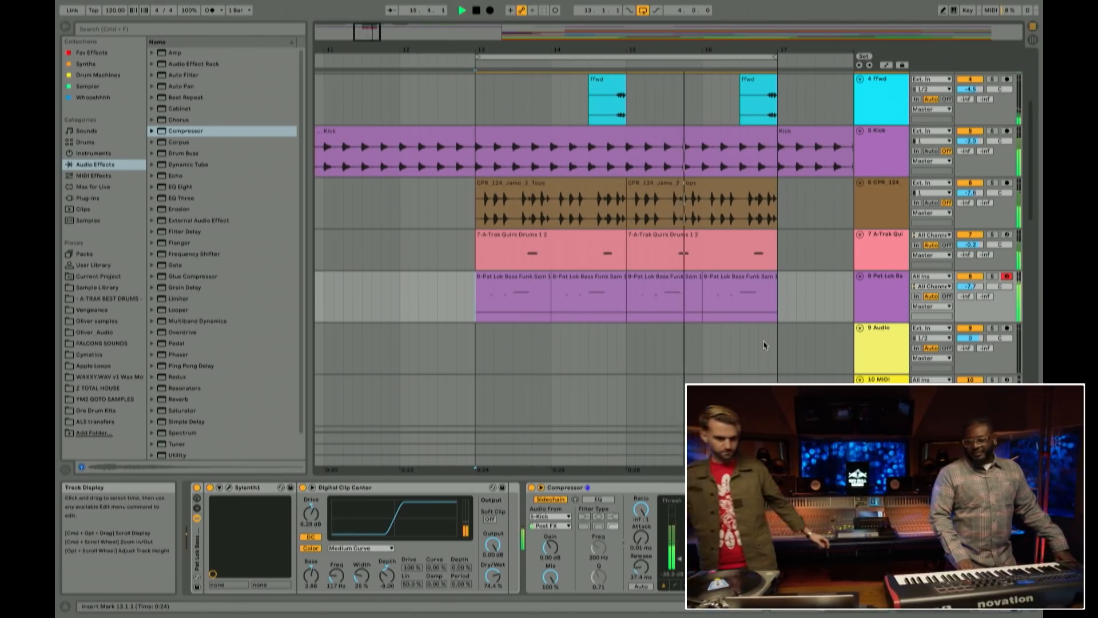
left_click(877, 263)
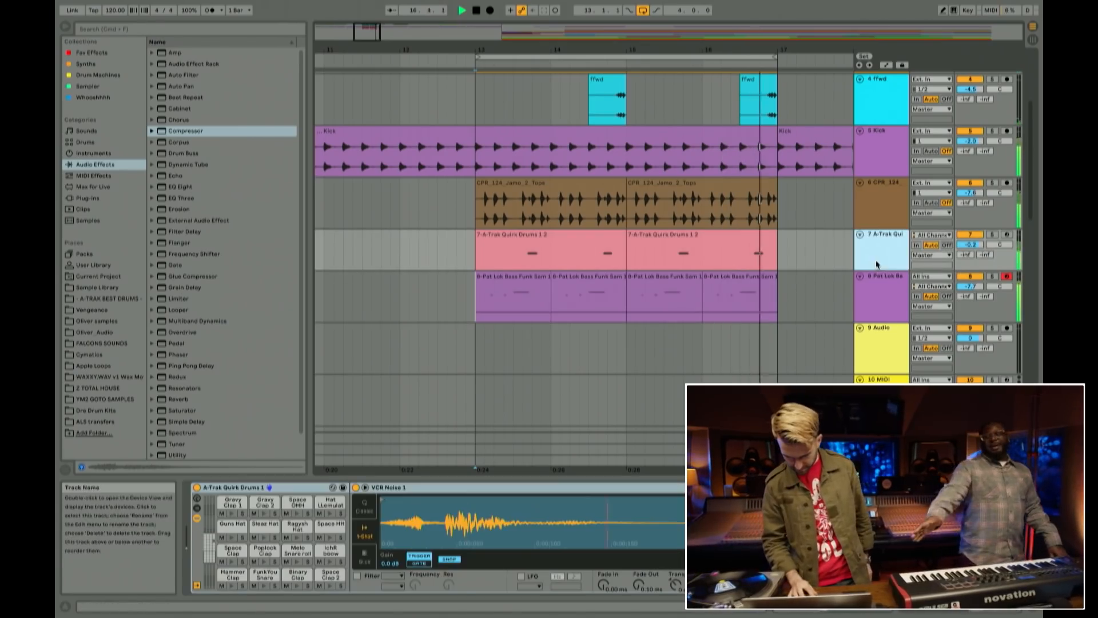
scroll(938, 102, "up", 3)
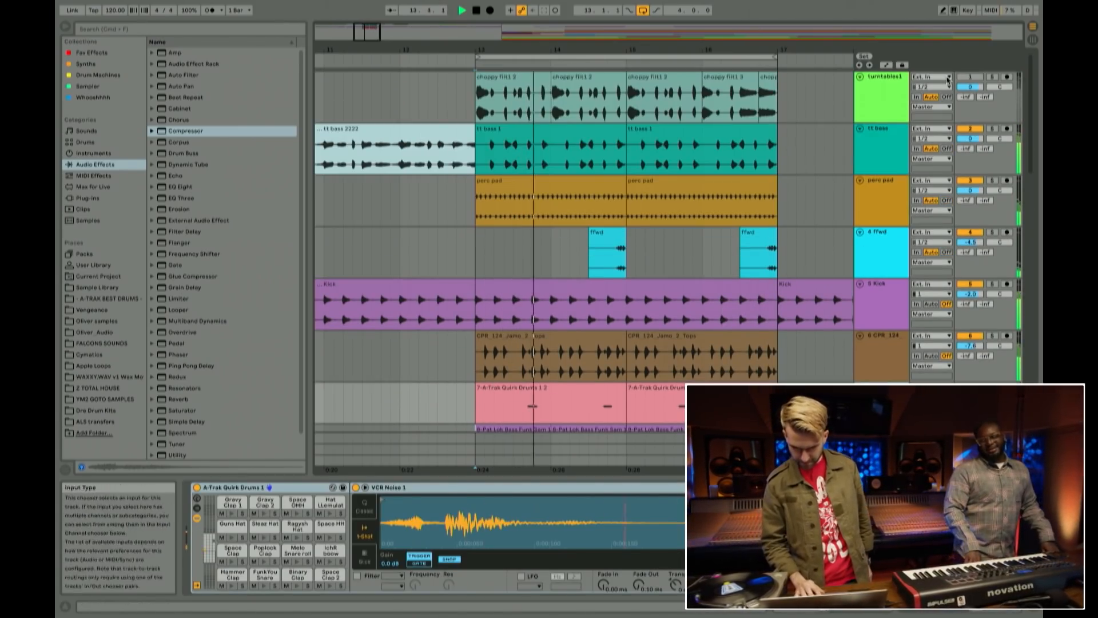
left_click(927, 90)
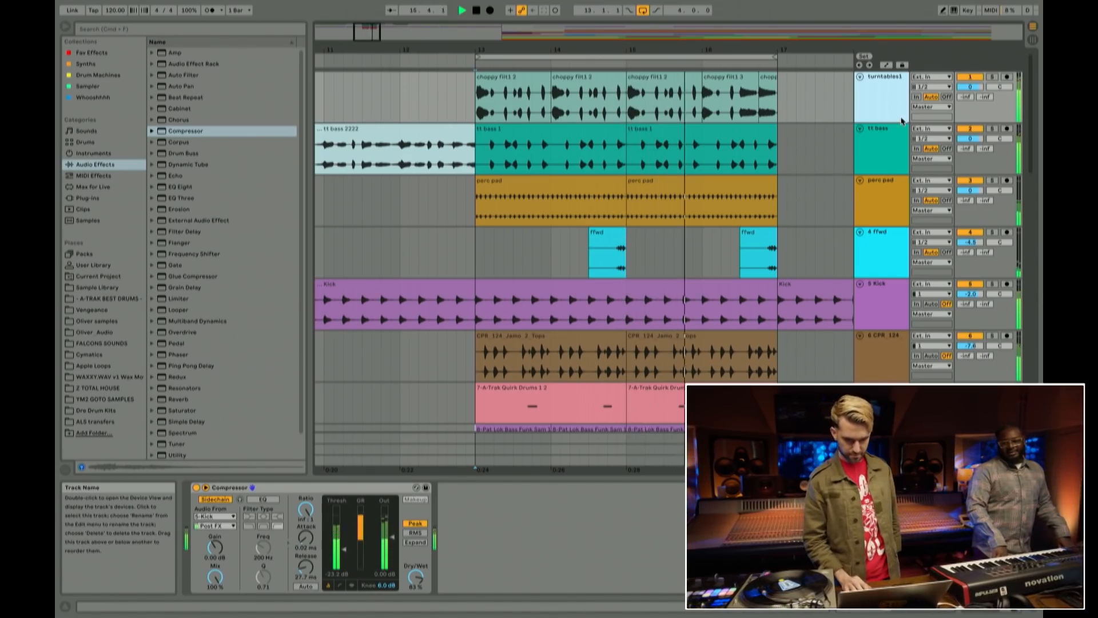
Step: Mute the Pat Lok Bass track temporarily and listen to the turntable and drum tracks without it
scroll(901, 120, "down", 2)
left_click(967, 347)
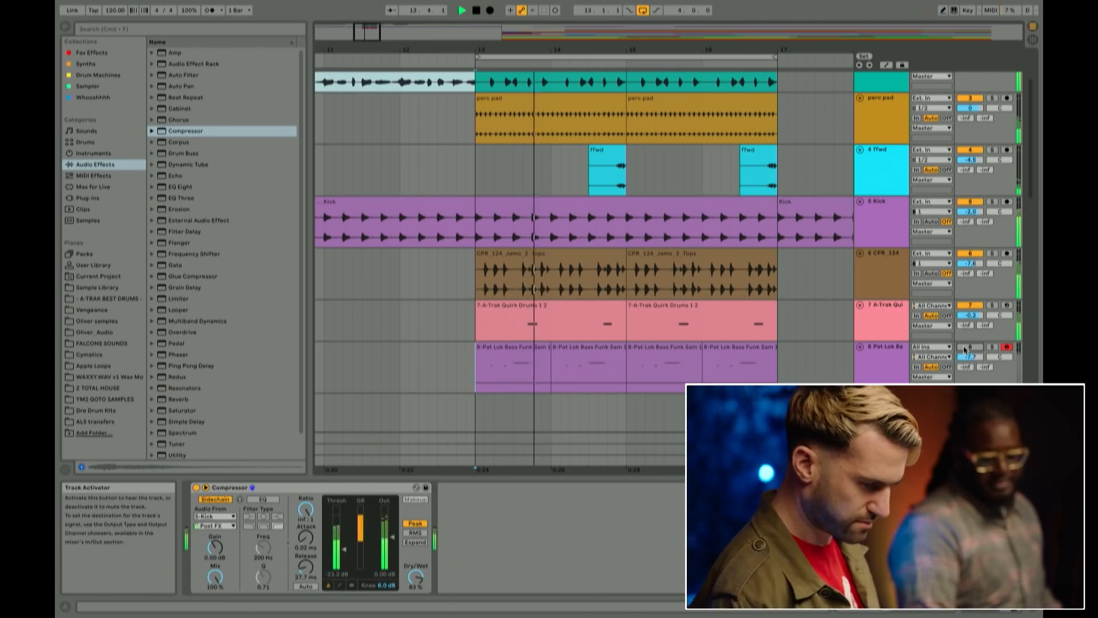
scroll(966, 361, "up", 1)
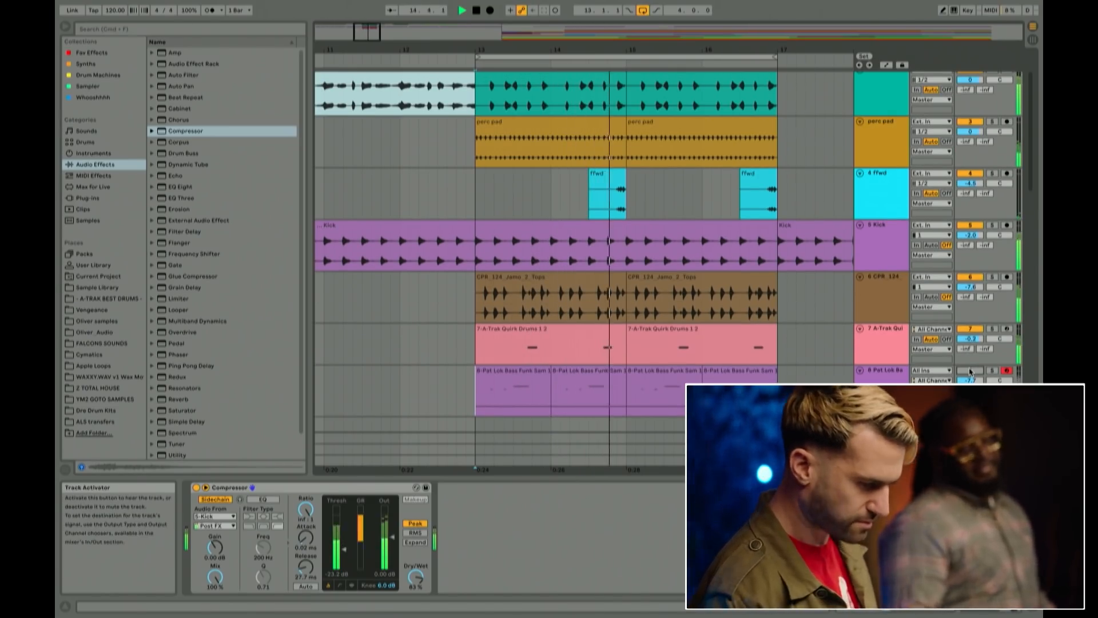
scroll(983, 207, "up", 2)
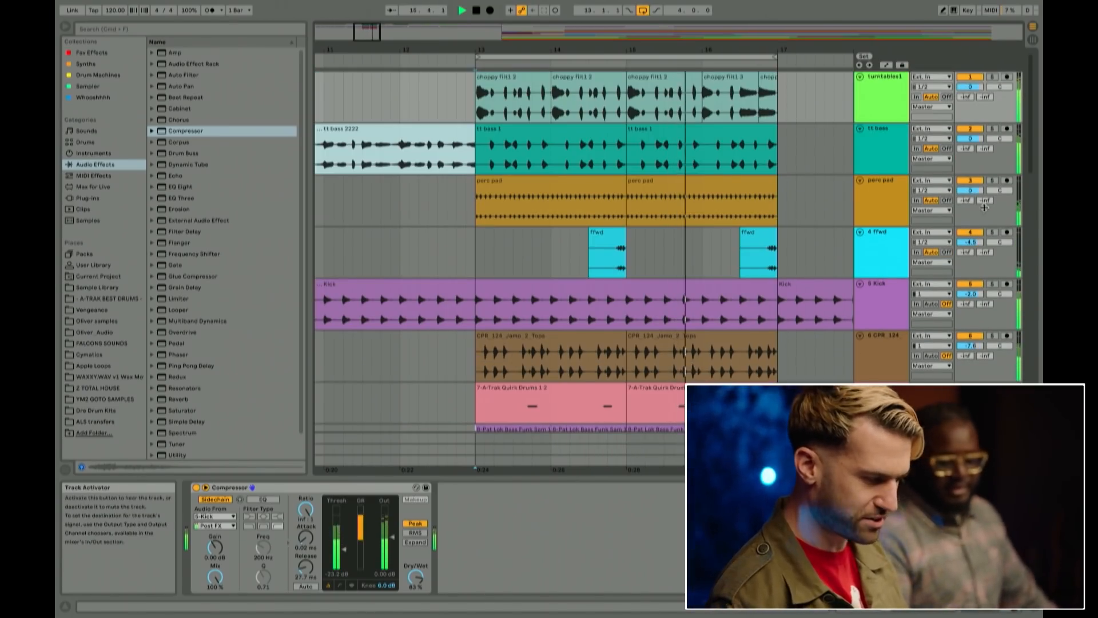
scroll(957, 272, "down", 5)
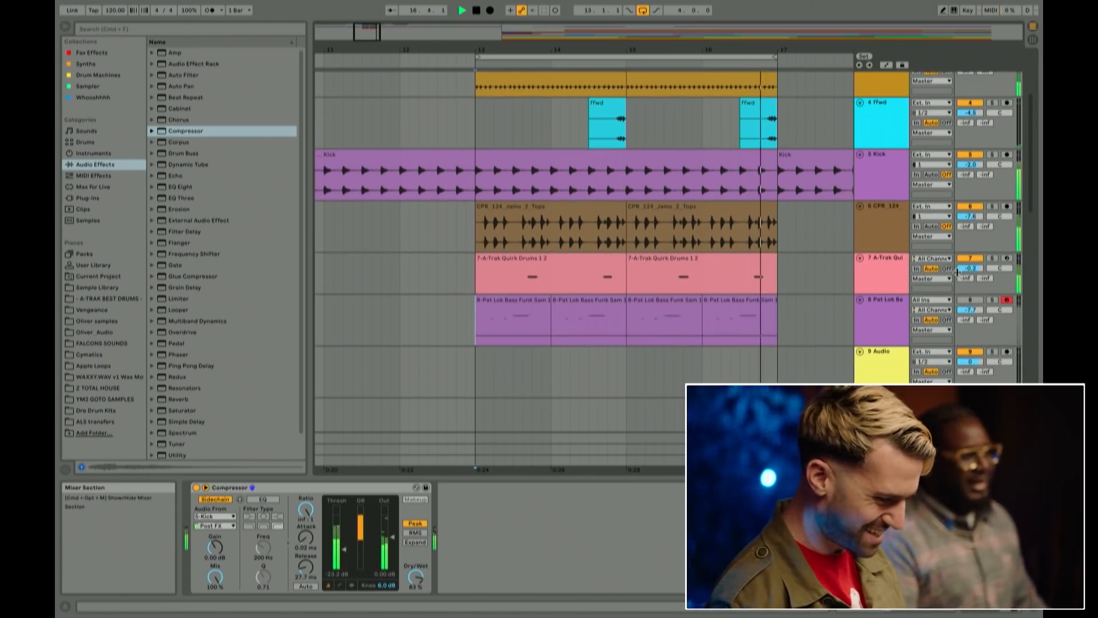
Step: Insert a new MIDI track directly below the Pat Lok Bass track
left_click(876, 314)
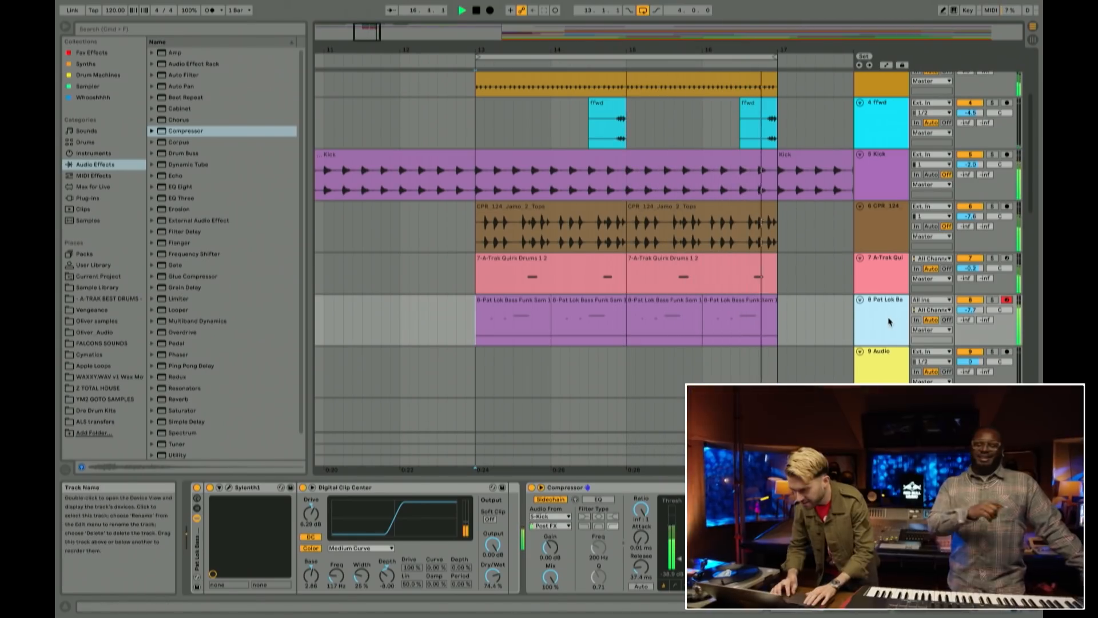
key("super+shift+t")
scroll(738, 326, "down", 3)
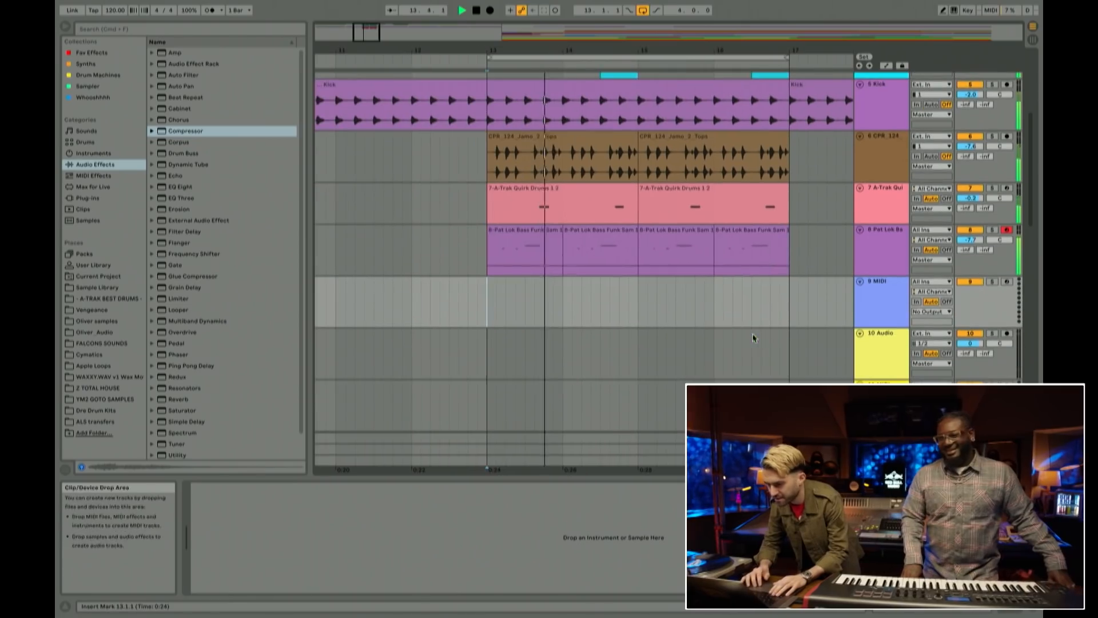
left_click_drag(602, 50, 564, 53)
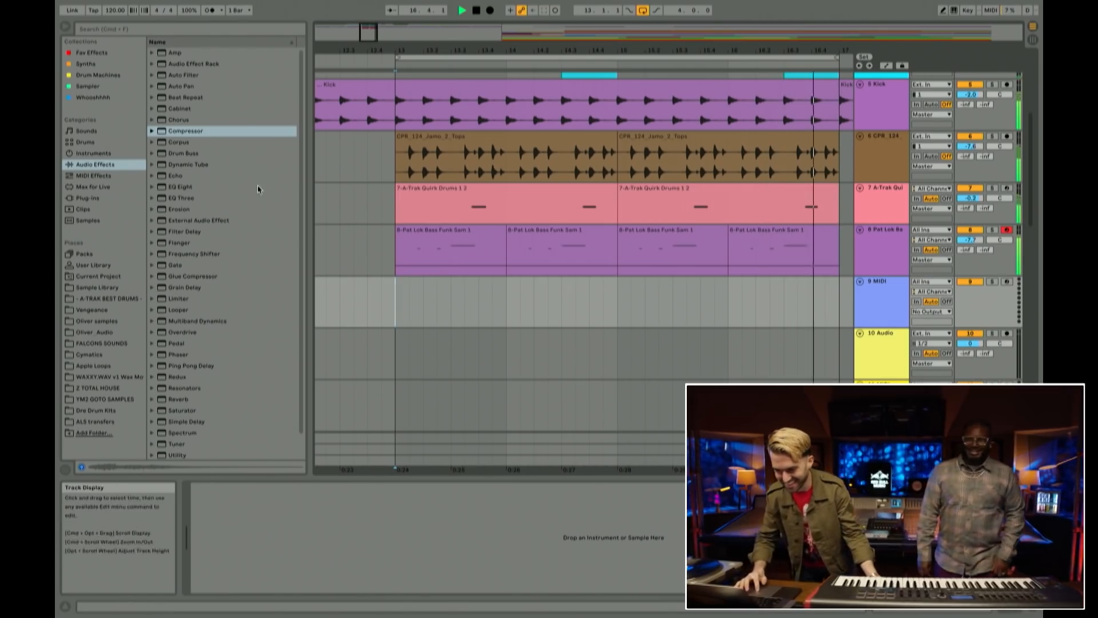
Step: Browse the Synths collection, then expand the Oliver_Noise_Foley folder within Oliver_FX in the Oliver_Audio place
left_click(91, 64)
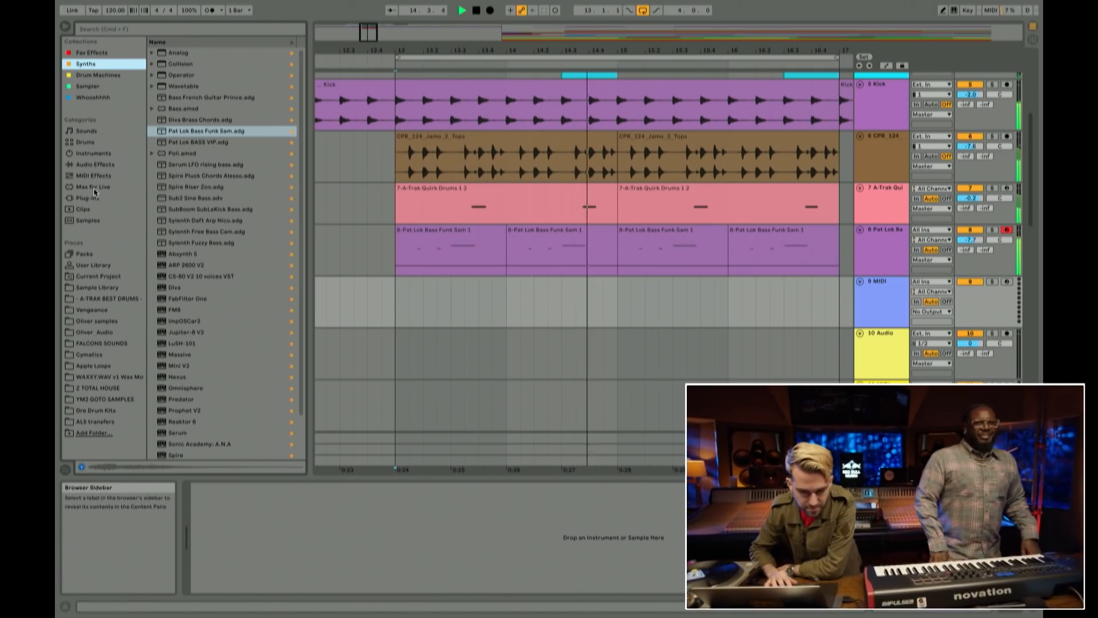
left_click(105, 330)
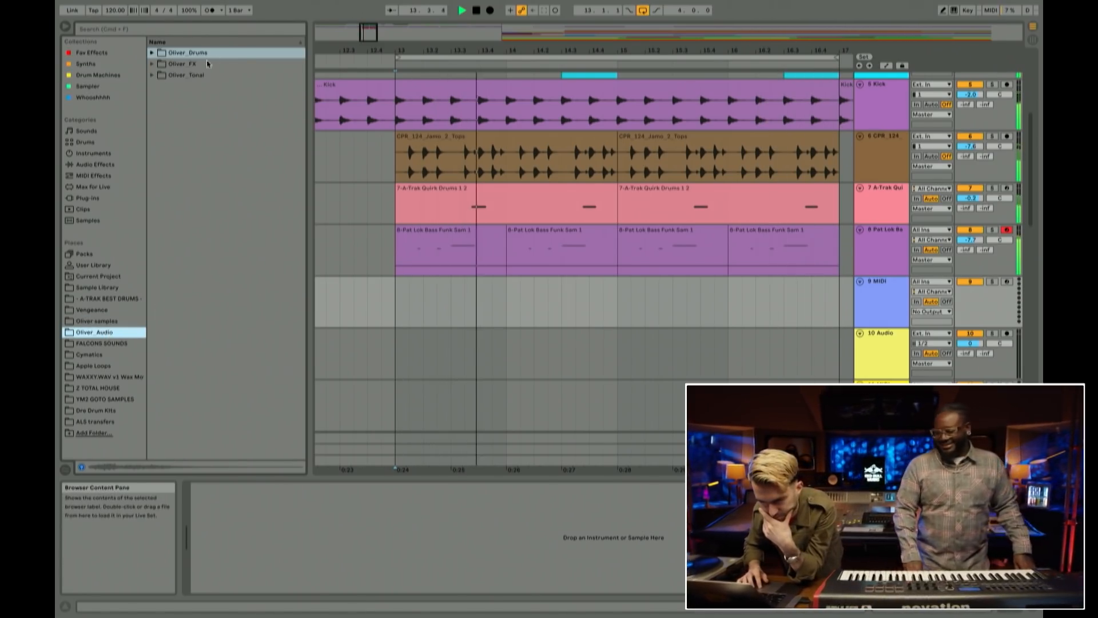
double_click(187, 65)
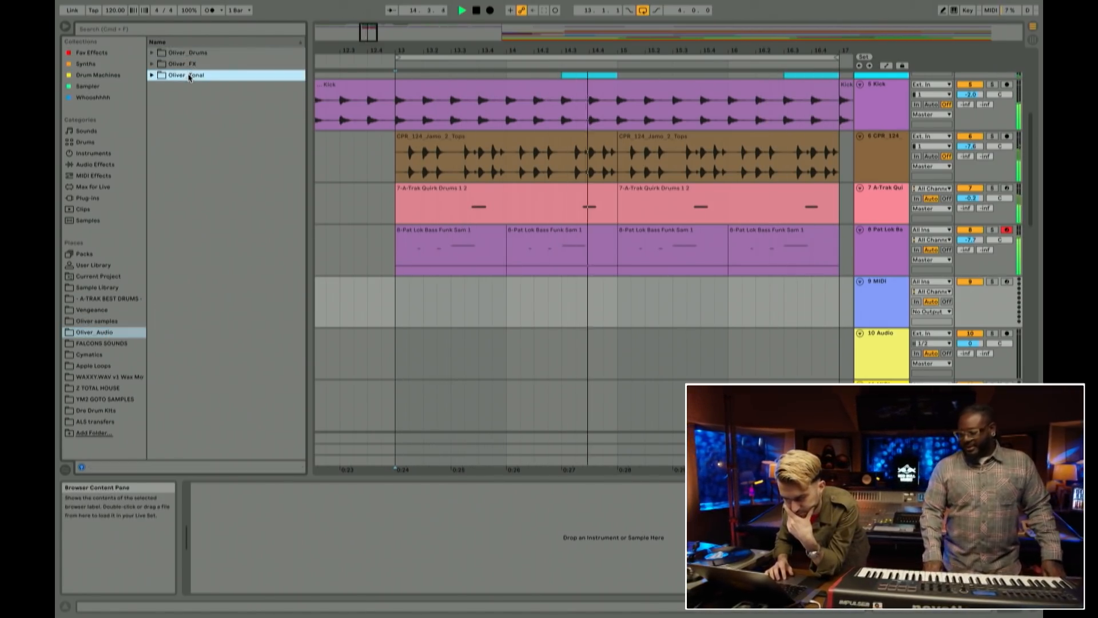
key("Down")
key("Down")
key("Down")
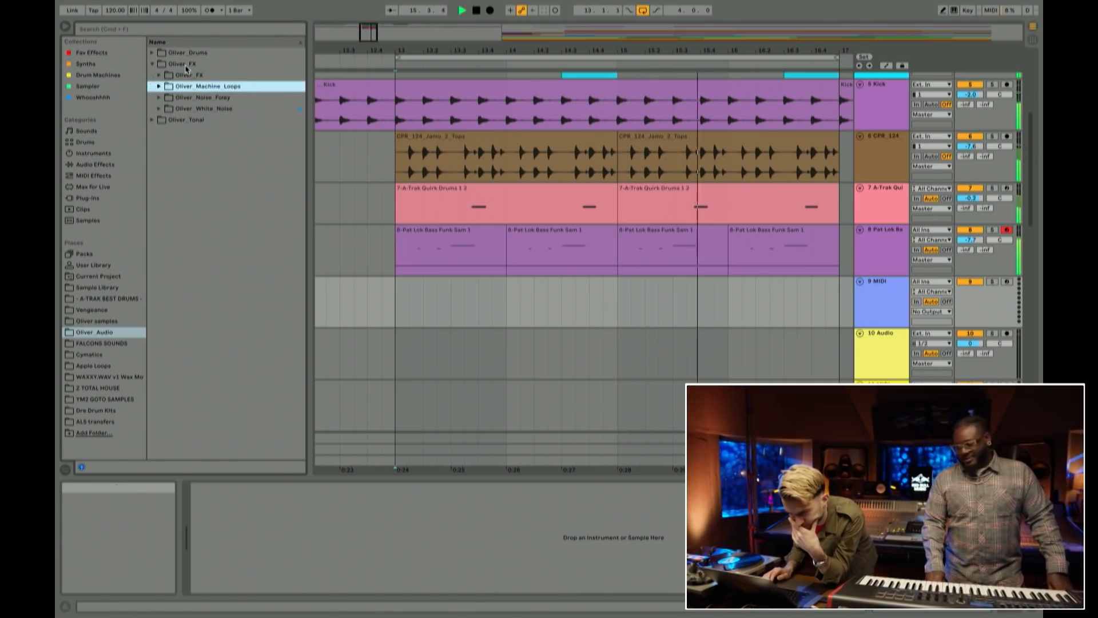
key("Right")
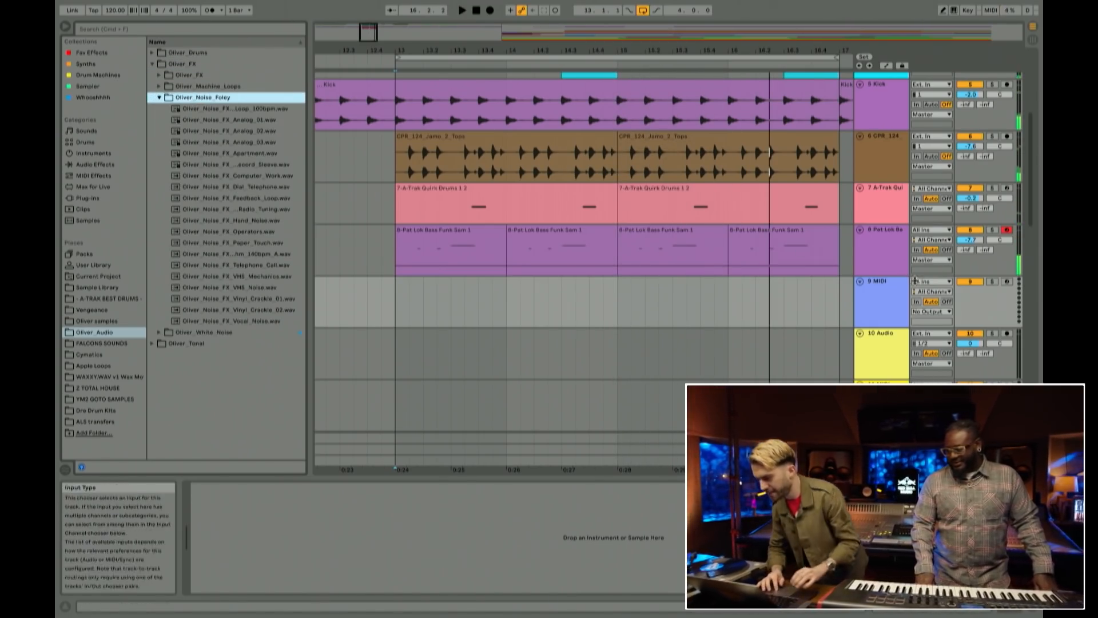
Step: Preview the 100 bpm loop and the Computer_Work sample from the Oliver_Noise_Foley folder
left_click(873, 265)
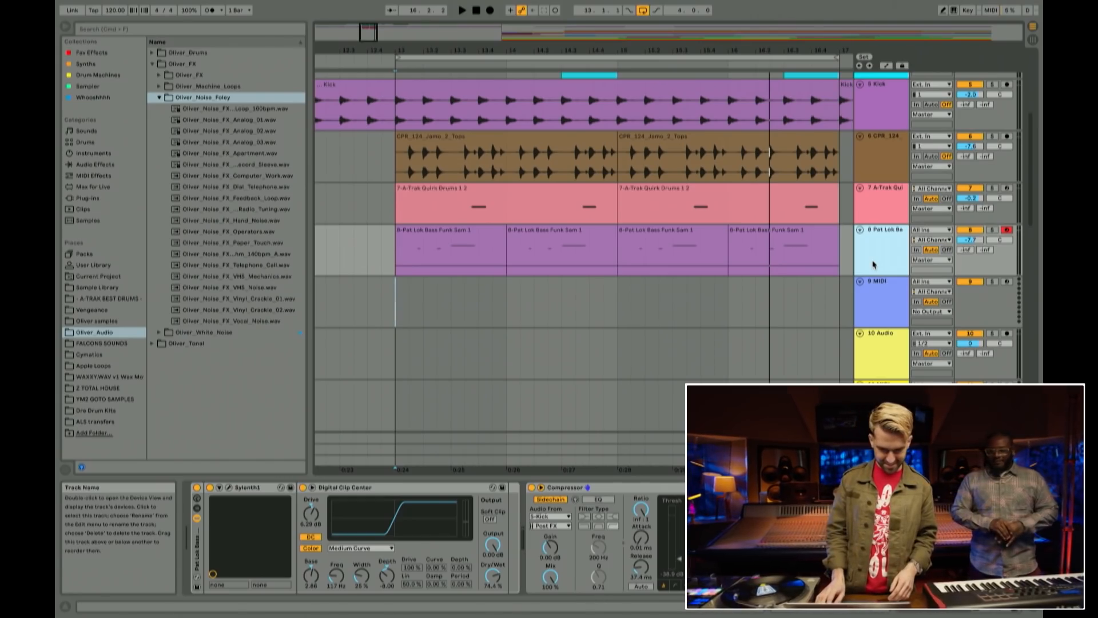
key("Down")
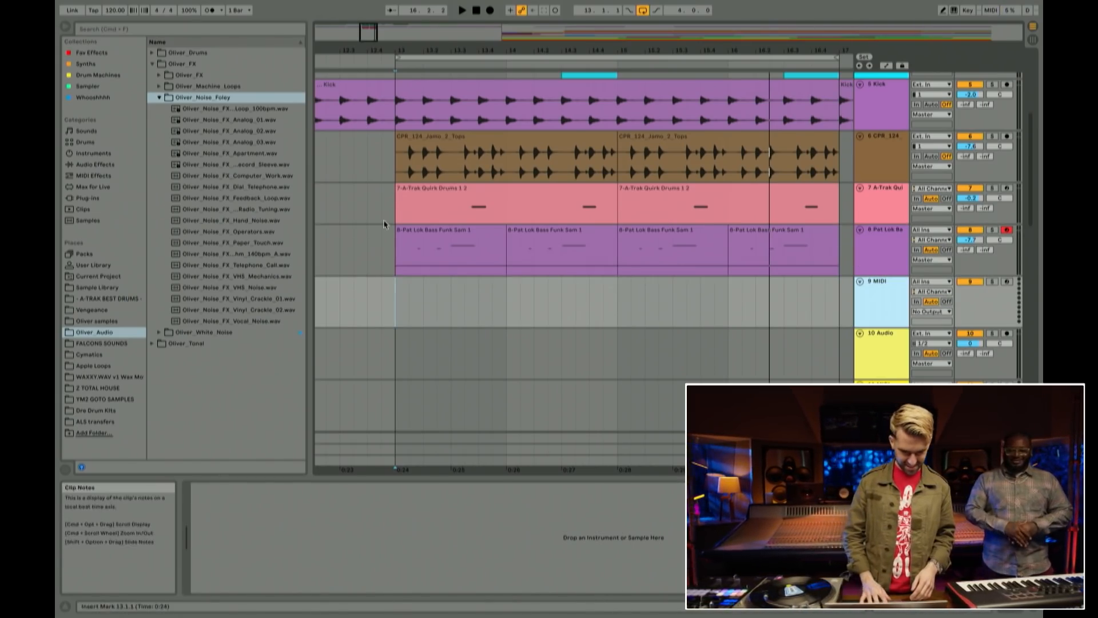
left_click(222, 111)
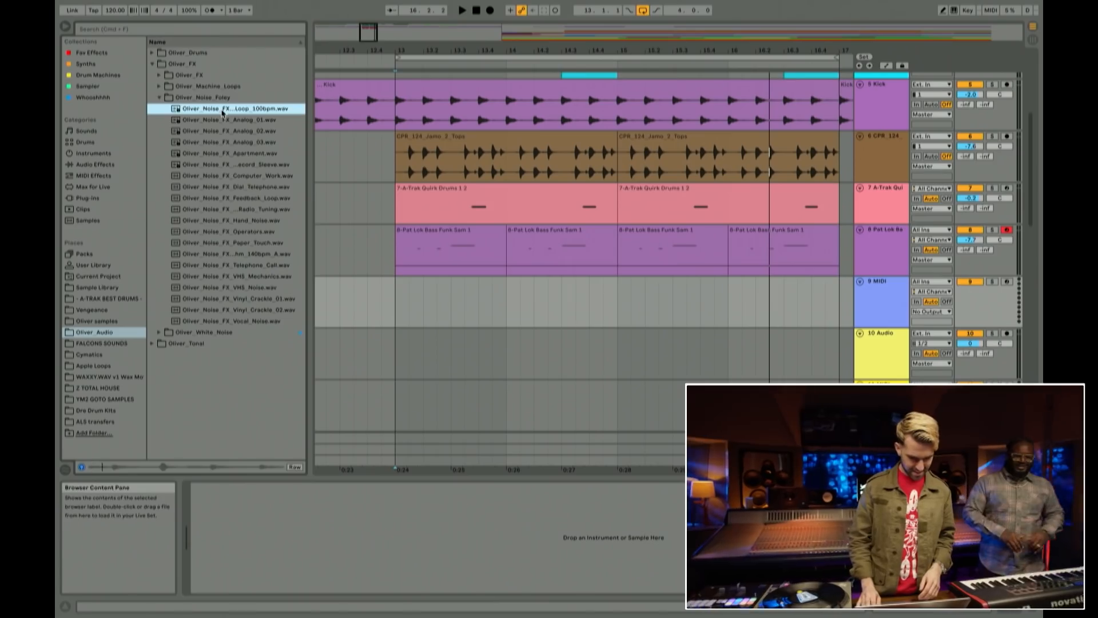
key("Up")
left_click(240, 176)
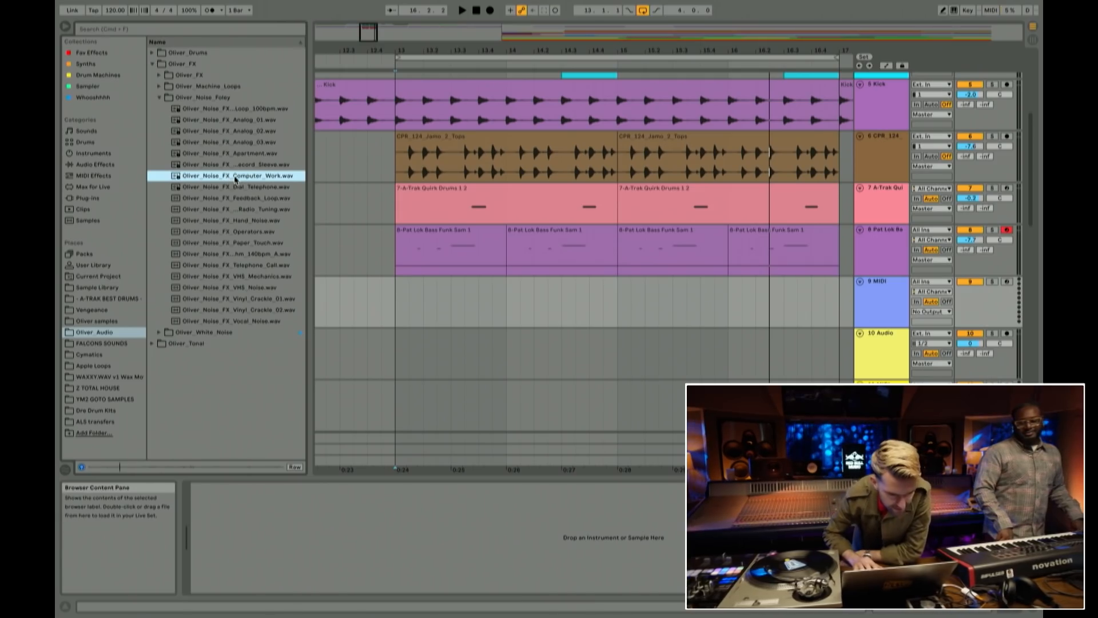
Step: Insert an audio track below the Pat Lok Bass track and place Oliver_Noise_FX_Computer_Work.wav on it at 13.1.1
left_click(890, 270)
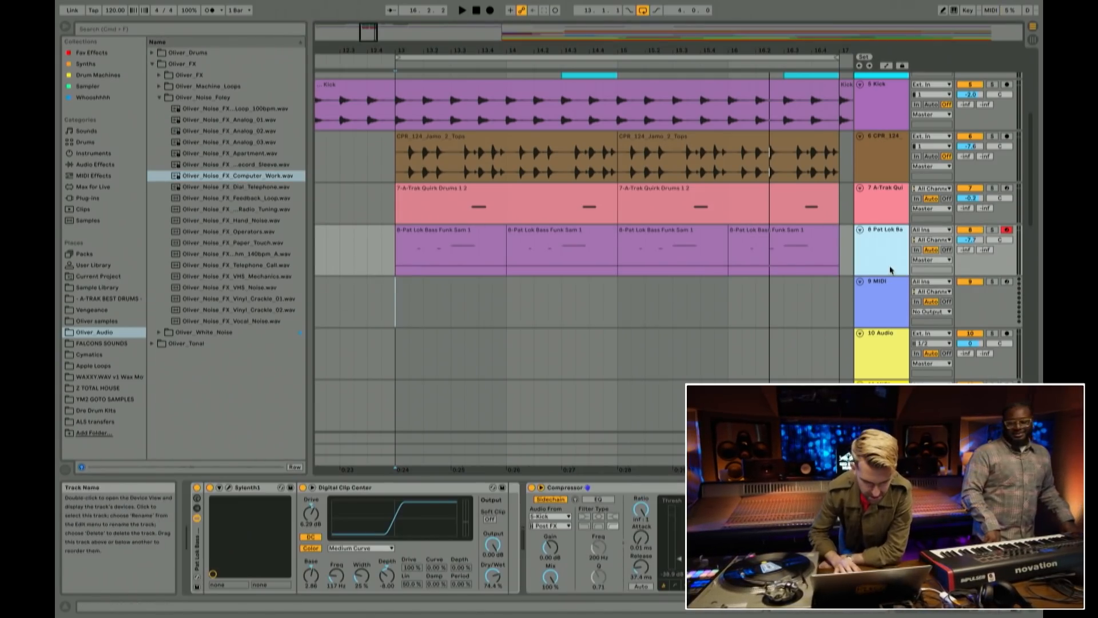
key("super+t")
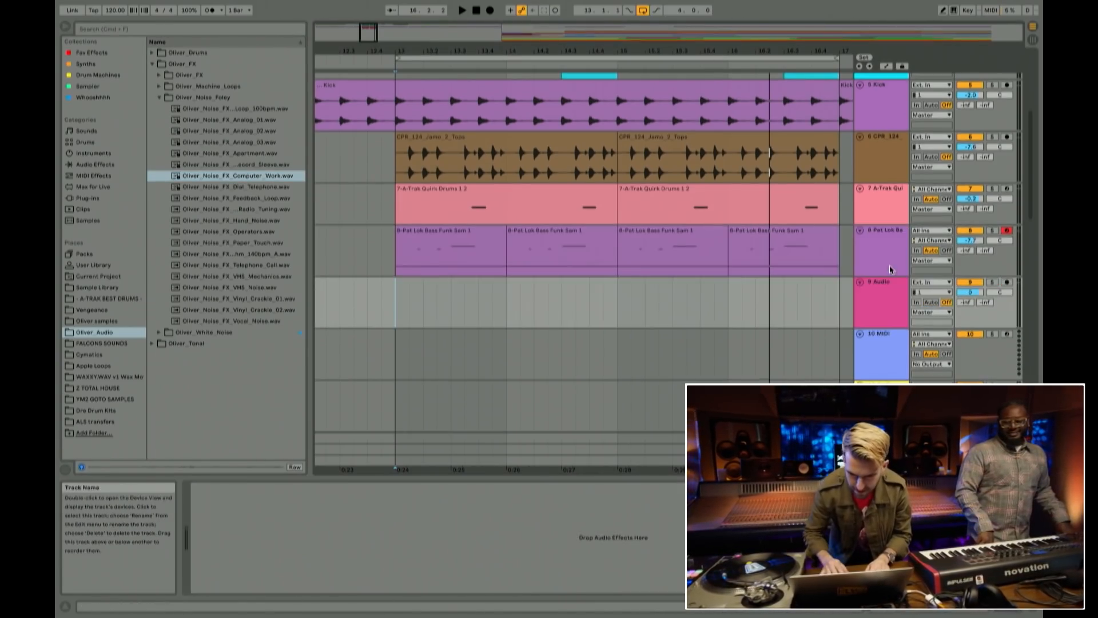
left_click_drag(210, 171, 399, 303)
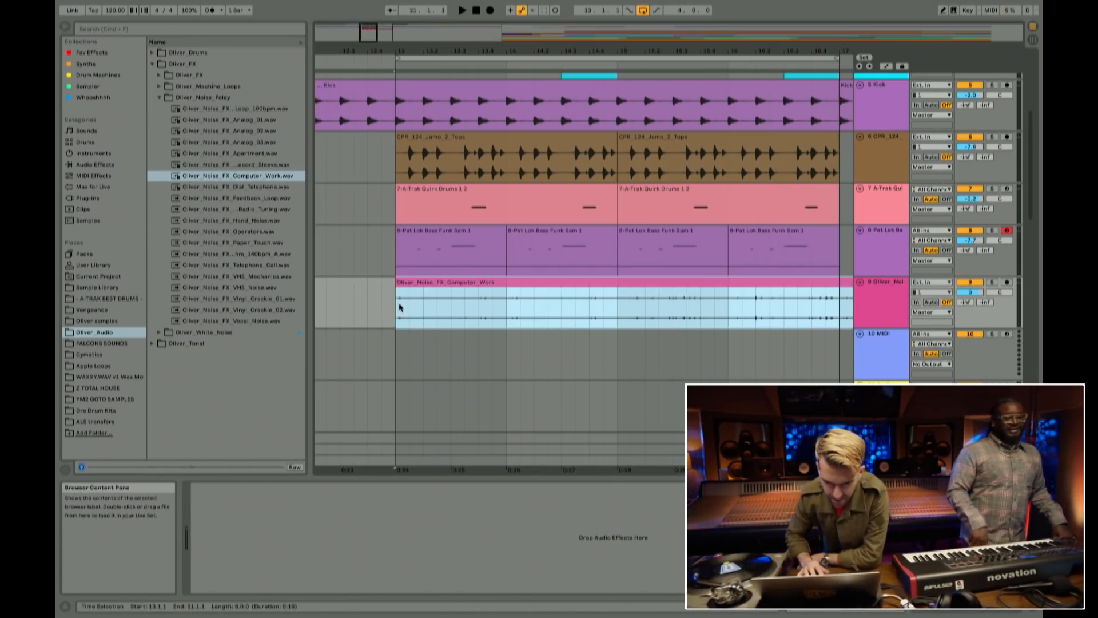
scroll(828, 321, "right", 2)
Step: Copy the kick-sidechained Compressor from the Pat Lok Bass track onto the Oliver_Noise_FX_Computer_Work track
left_click(872, 306)
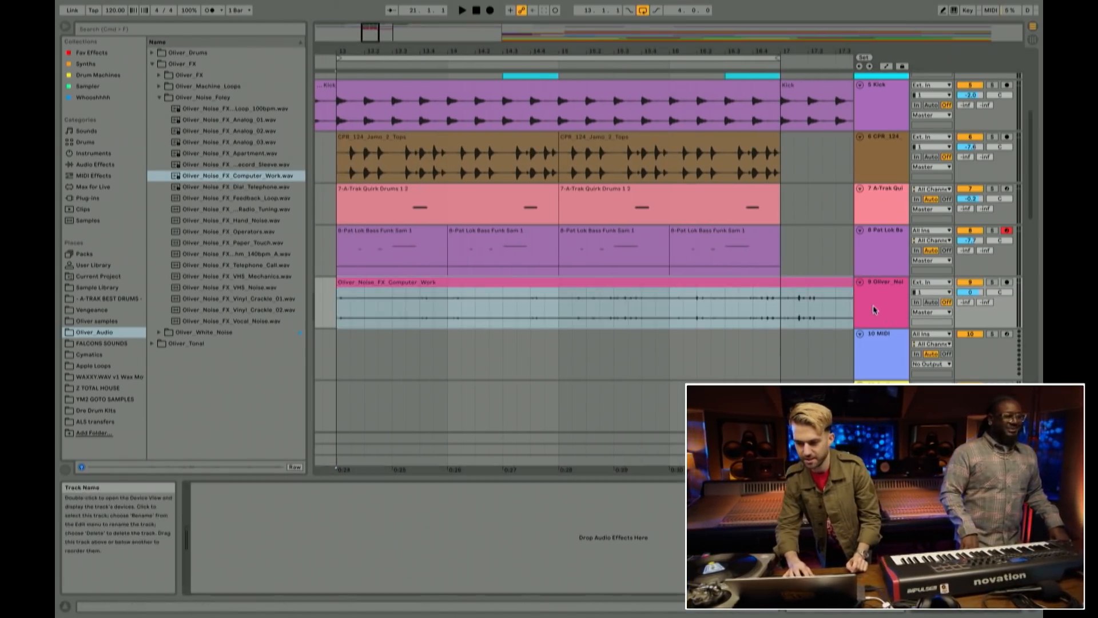
left_click(892, 261)
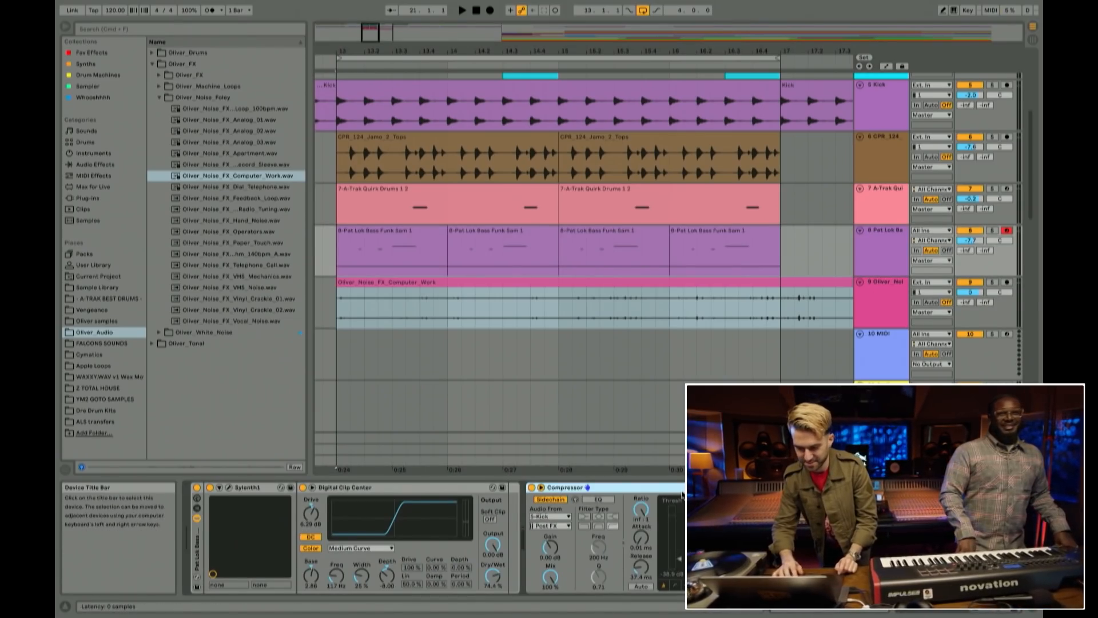
left_click(843, 310)
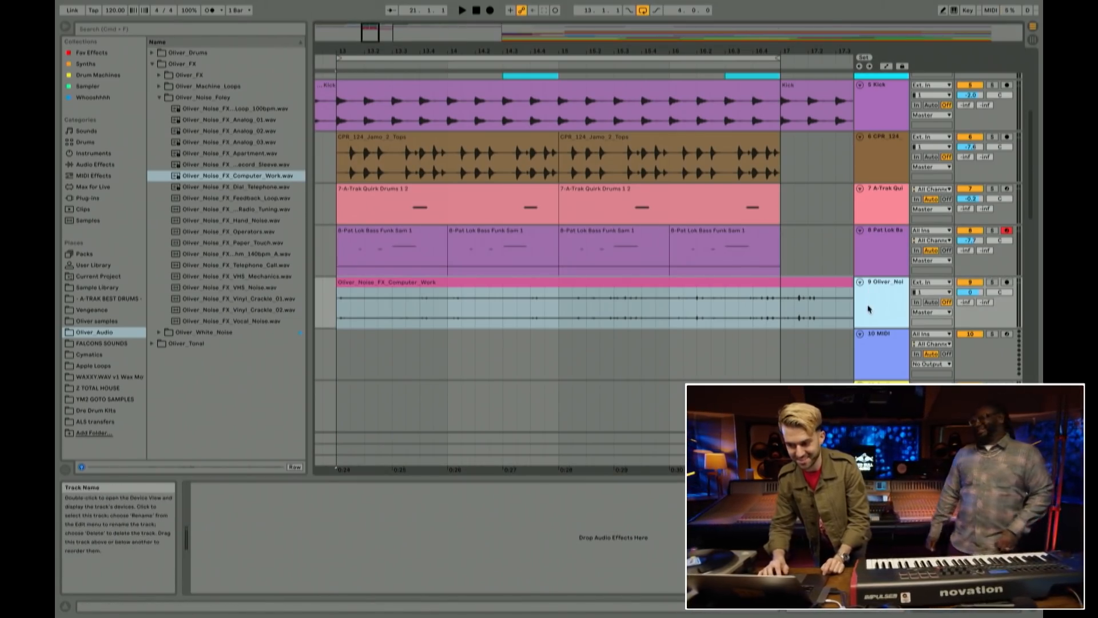
left_click(349, 530)
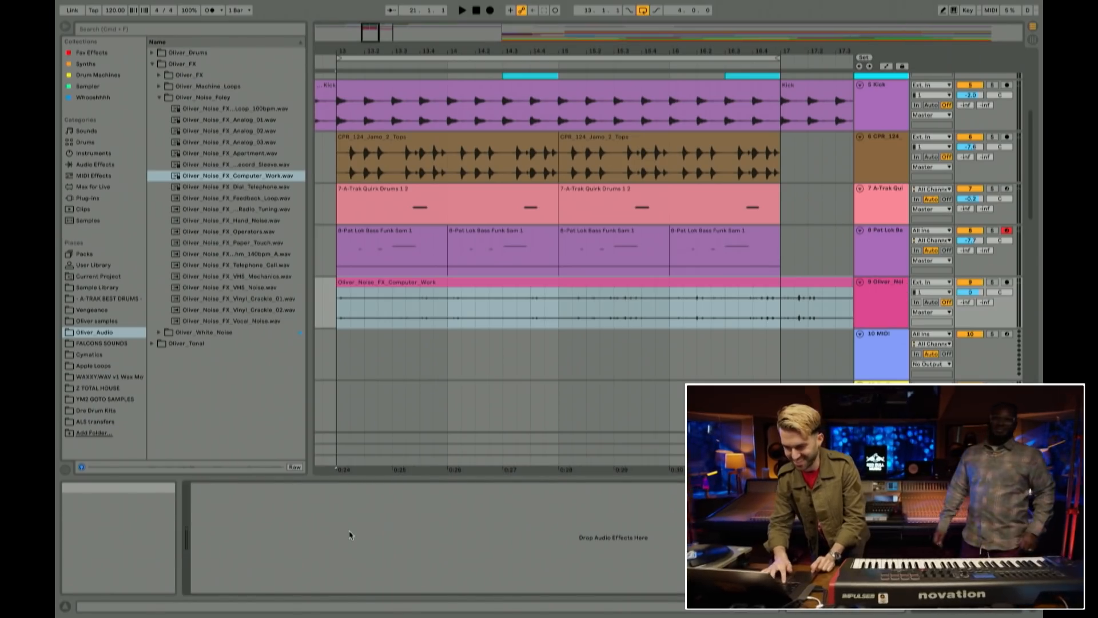
key("super+v")
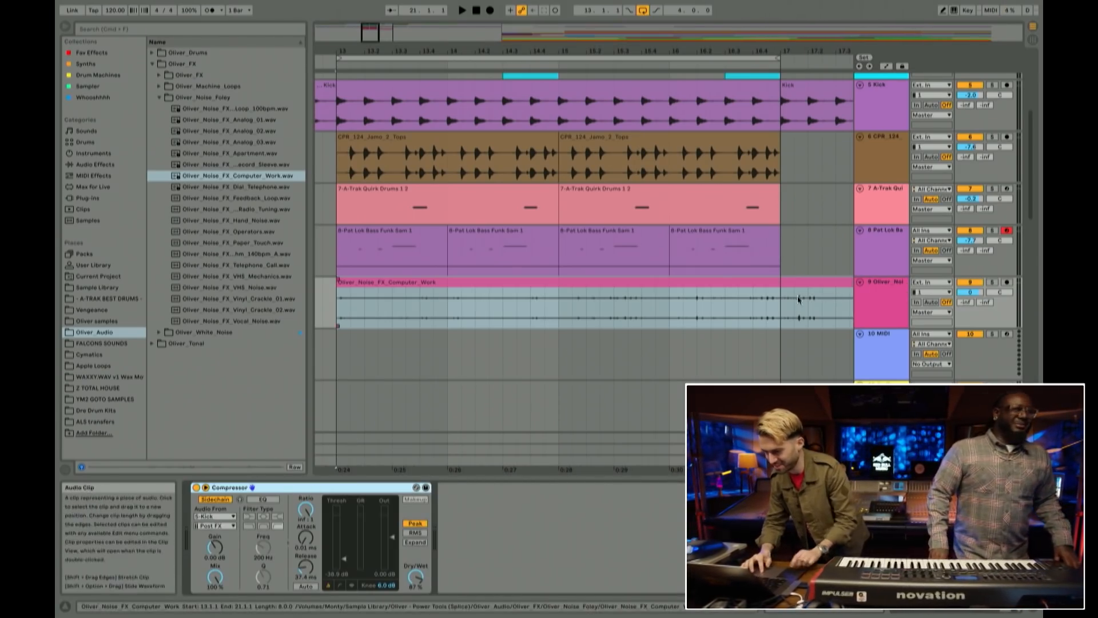
Step: Cut the Oliver_Noise_FX_Computer_Work clip at 17.1.1 by deleting the portion that runs past the four-bar loop
left_click(781, 320)
left_click(799, 285)
key("Delete")
scroll(648, 257, "down", 1)
scroll(647, 257, "left", 1)
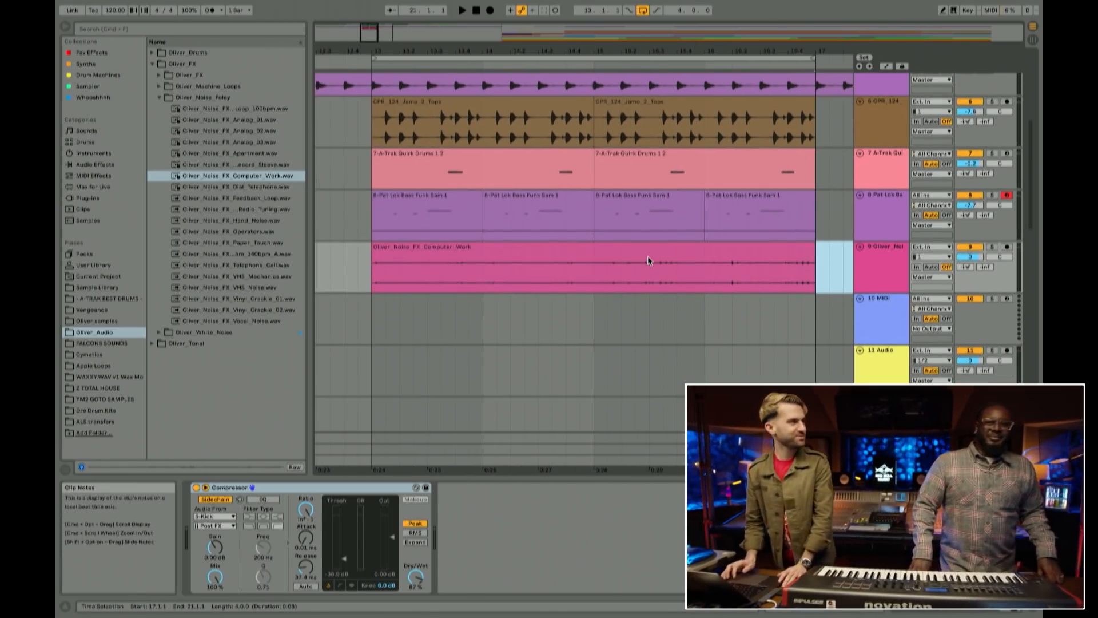
Step: Play the loop from 13.1.1 and lower the Computer_Work noise track's volume by a few decibels
left_click(634, 249)
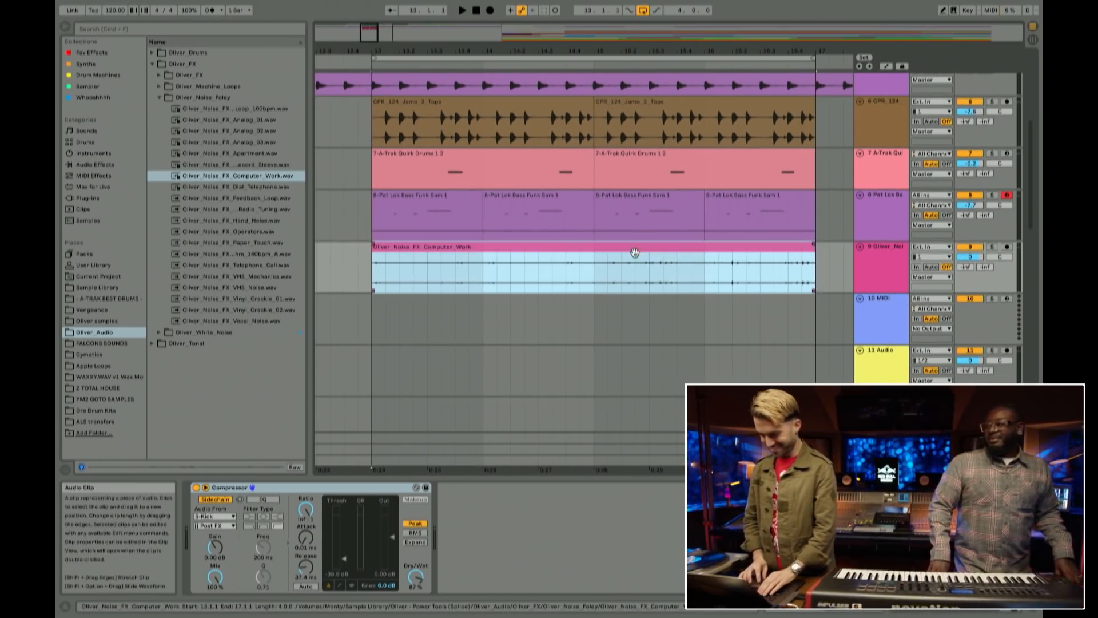
key("space")
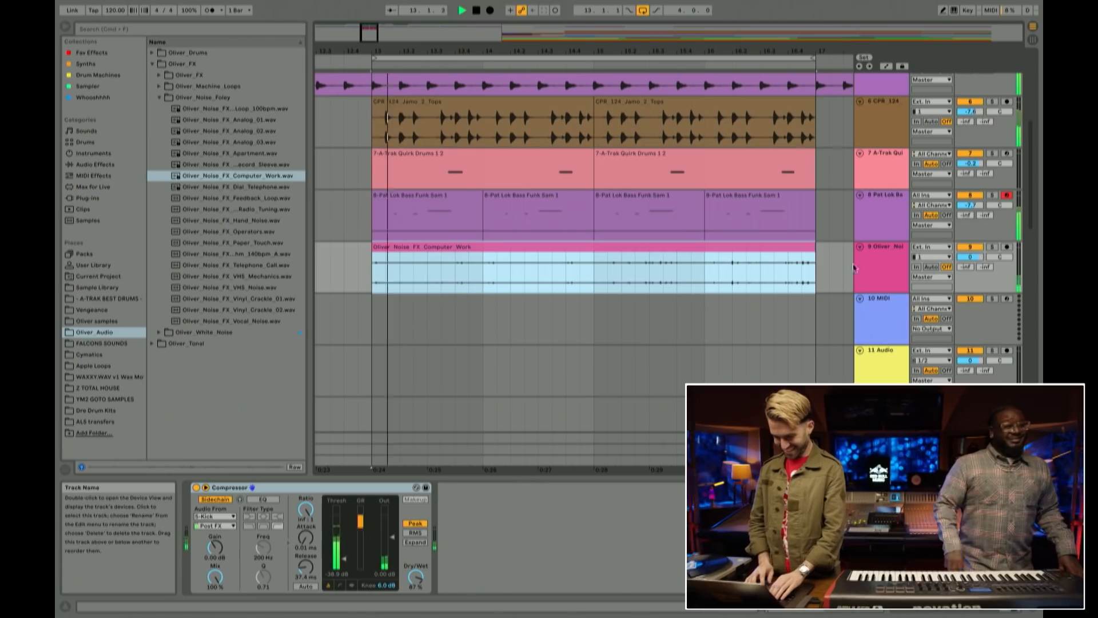
left_click(970, 257)
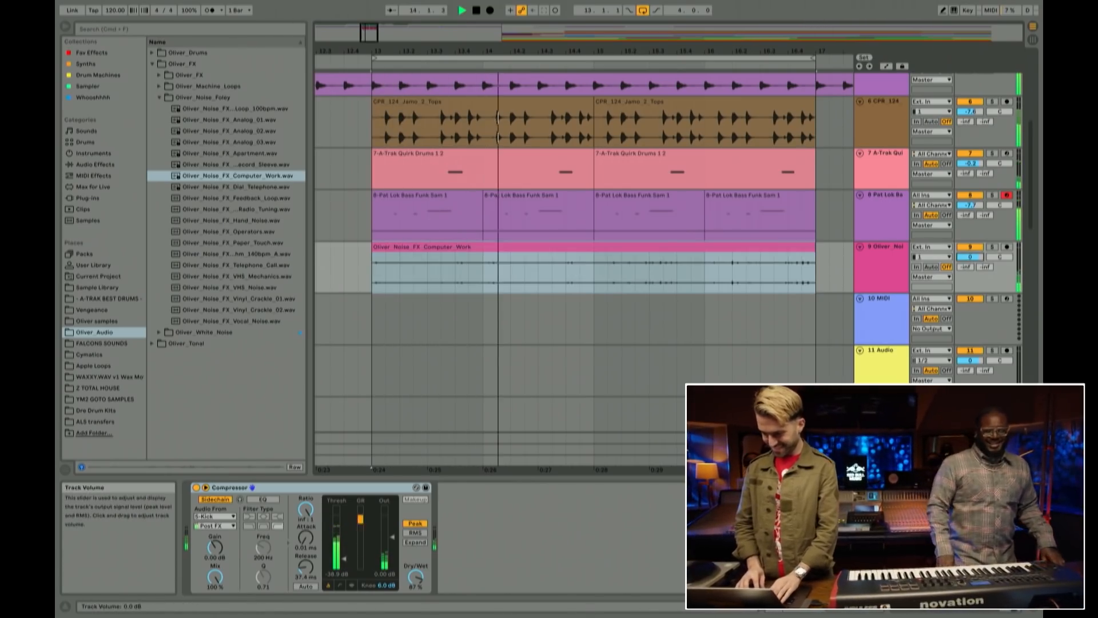
left_click_drag(971, 257, 970, 268)
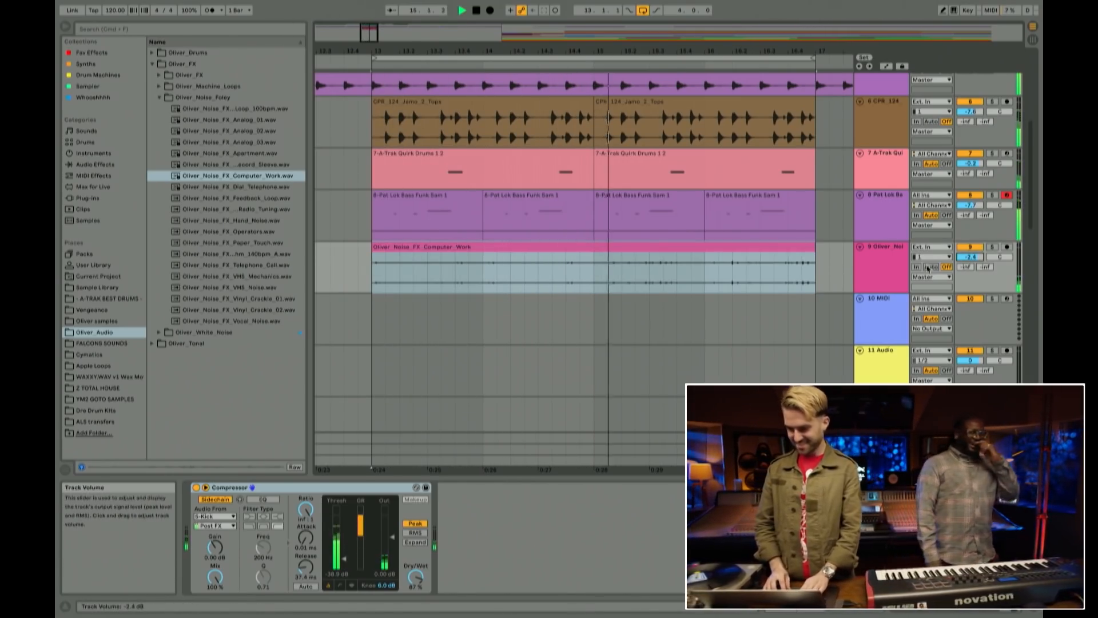
Step: Set the noise track's Compressor threshold to -41.4 dB with slightly more dry/wet, and briefly audition the track soloed
left_click(680, 255)
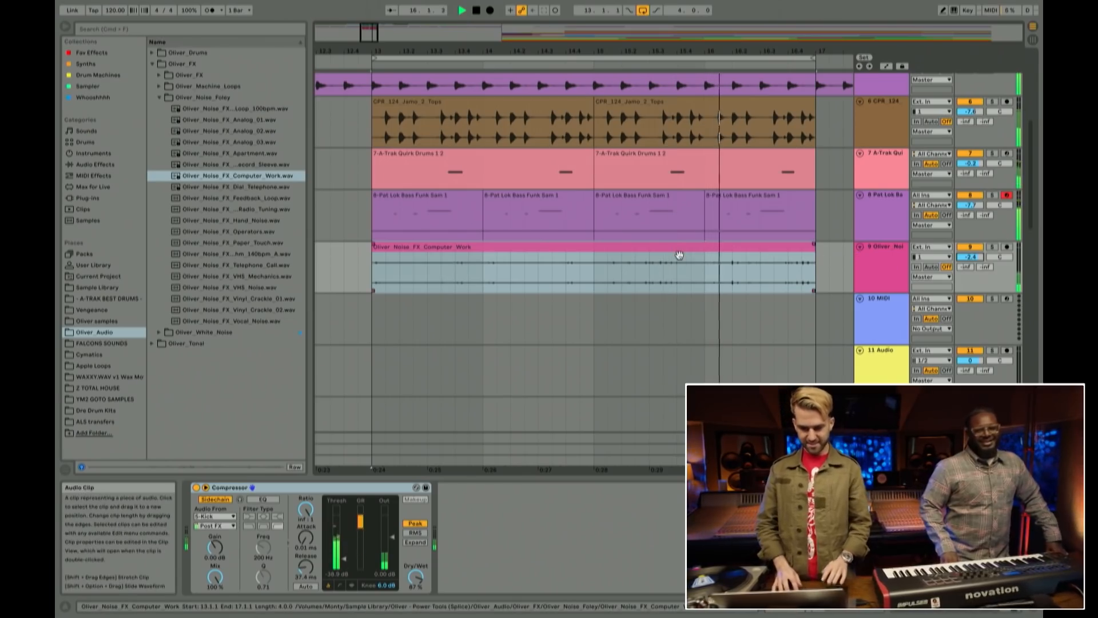
left_click_drag(416, 577, 416, 576)
left_click_drag(344, 558, 344, 560)
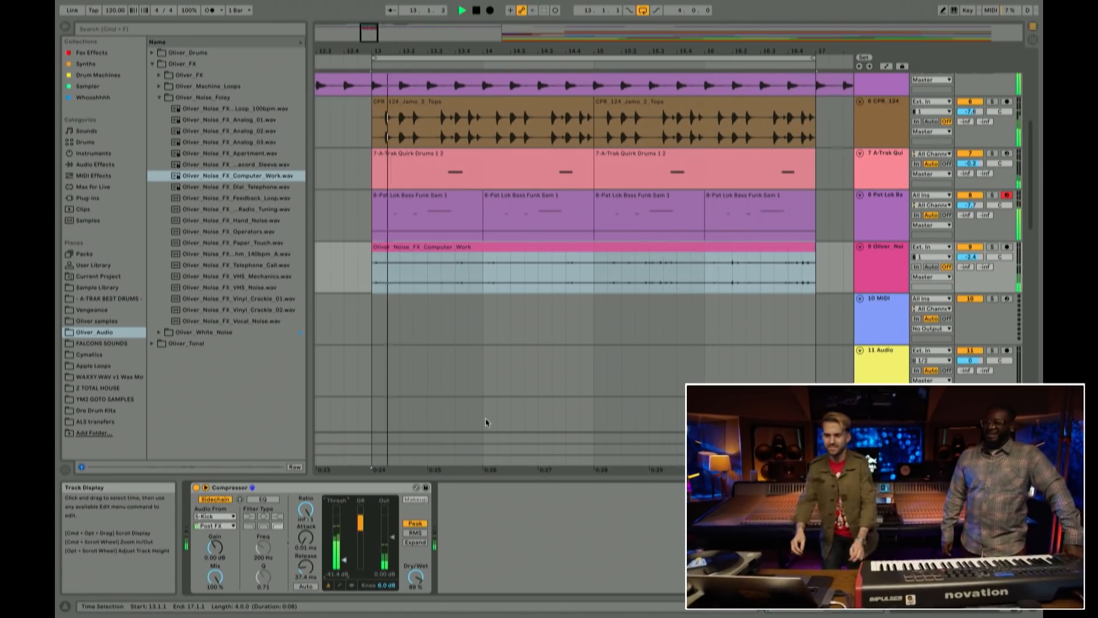
left_click(992, 247)
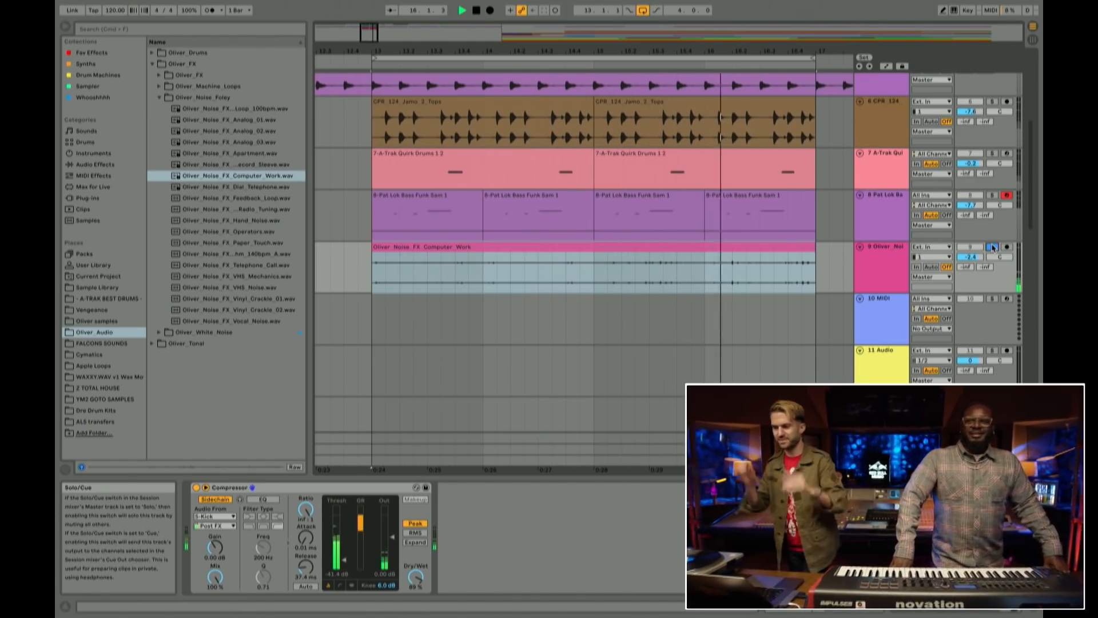
left_click(992, 247)
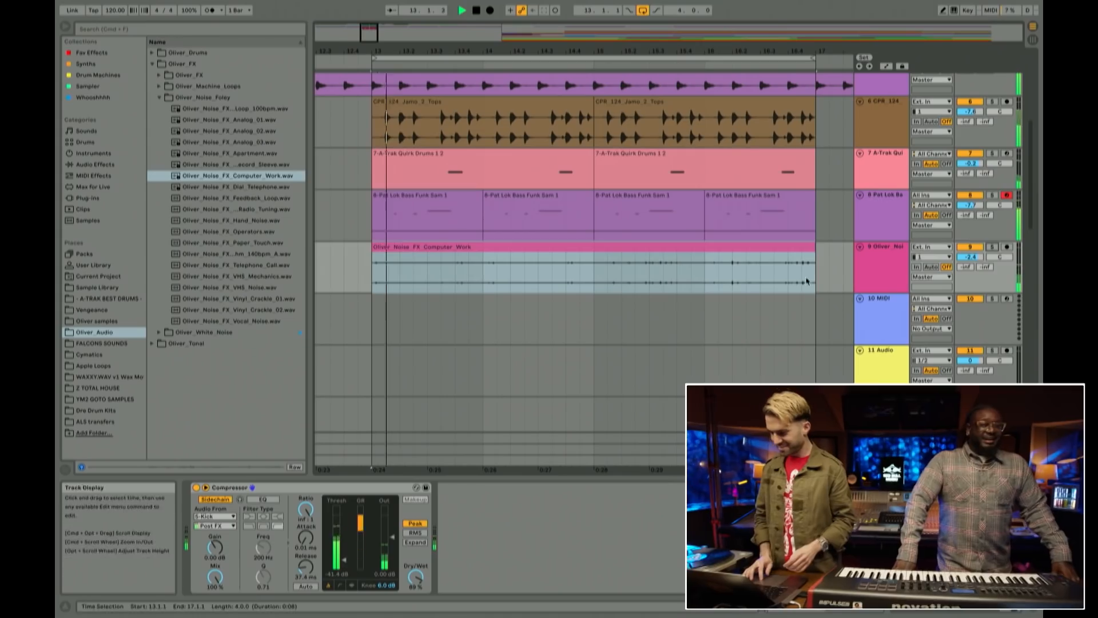
Step: Insert a new audio track directly below the Computer_Work noise track and place the insert mark on it at 13.1.1
left_click(872, 319)
left_click(876, 272)
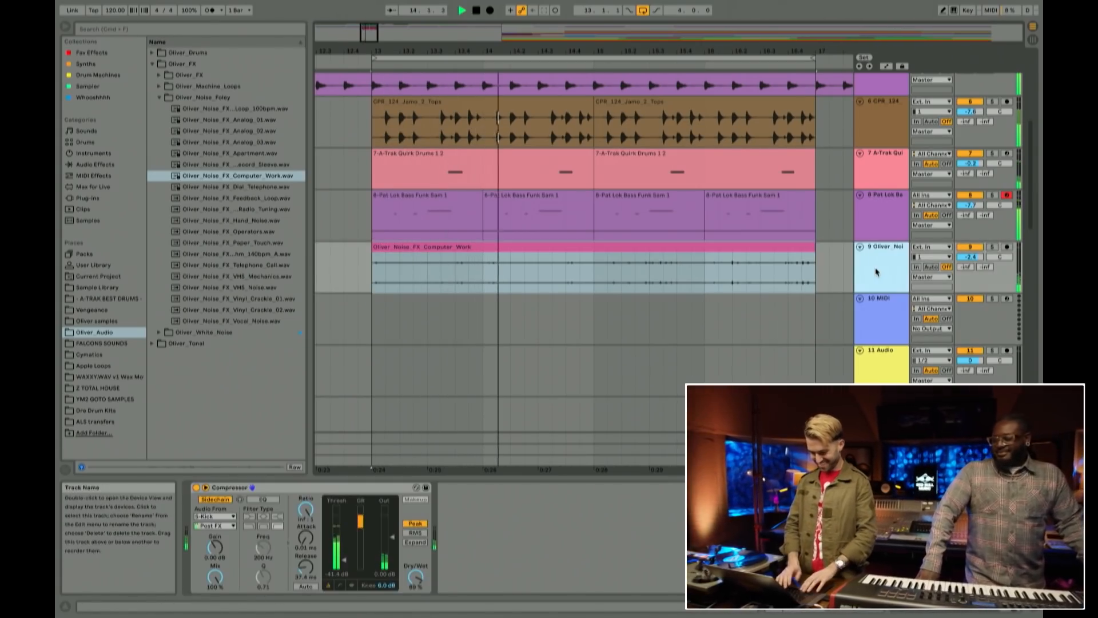
key("super+t")
scroll(476, 343, "down", 2)
scroll(476, 343, "up", 10)
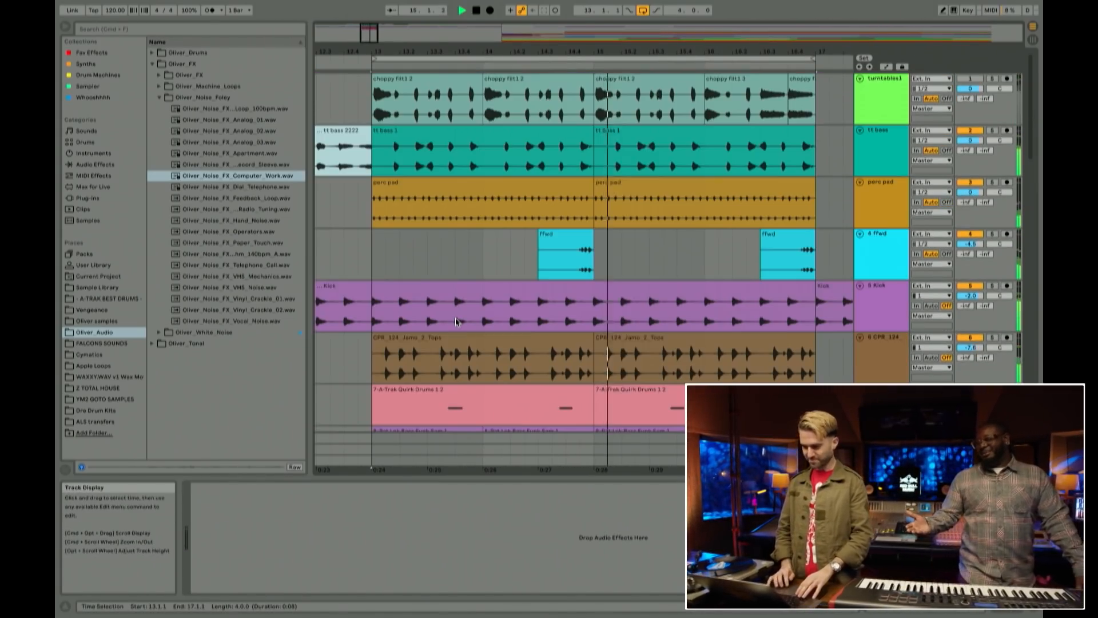
scroll(573, 280, "down", 6)
scroll(573, 277, "down", 7)
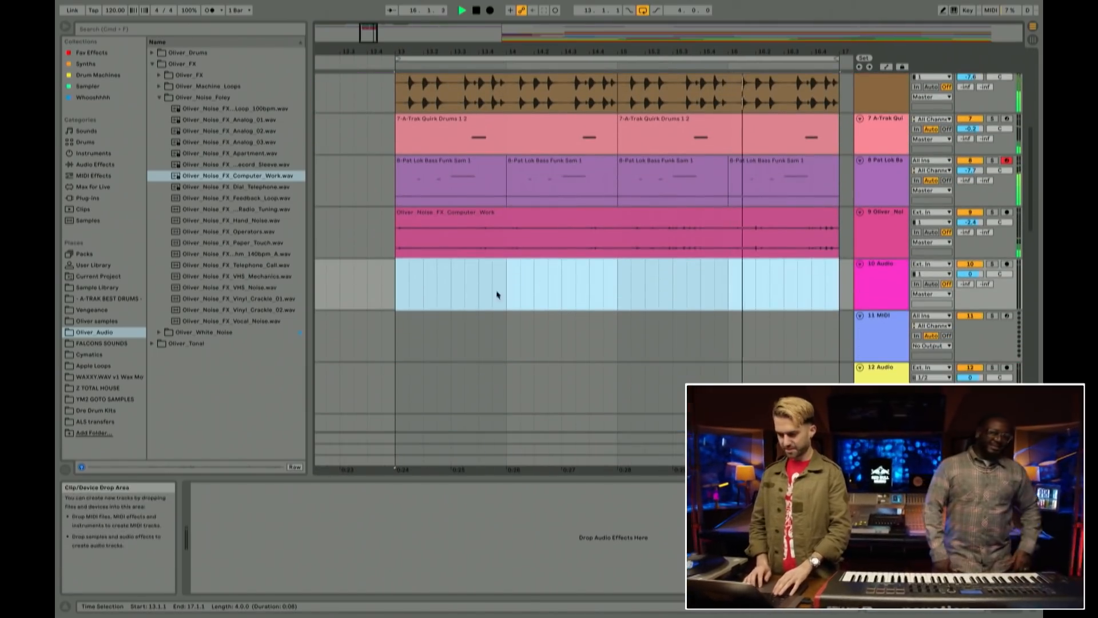
left_click(394, 293)
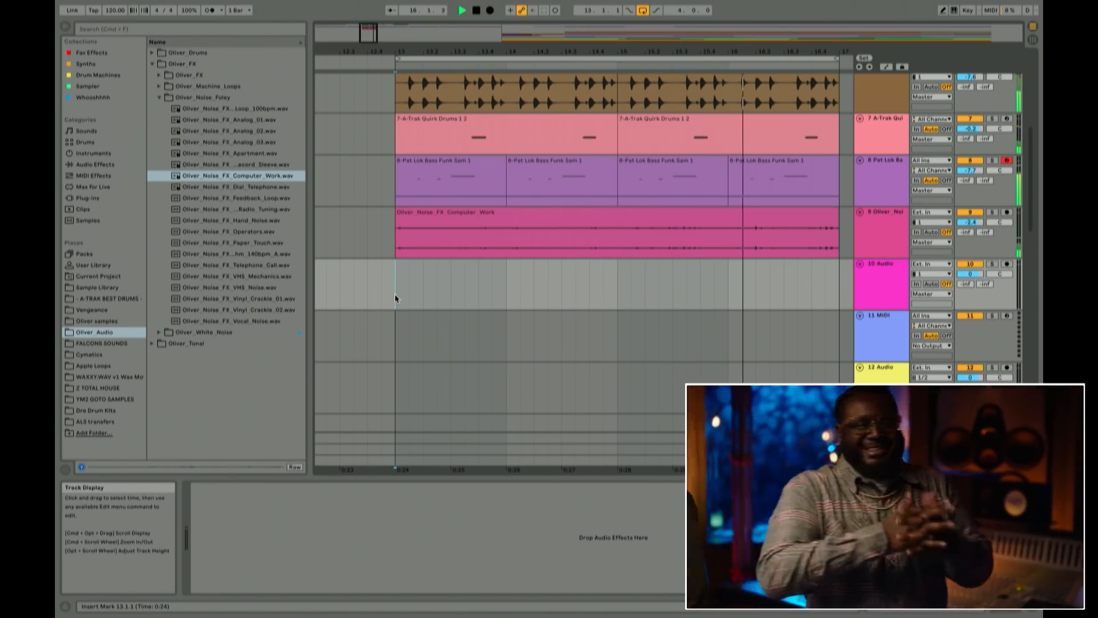
Step: Rename the new audio track to "mic"
left_click(880, 276)
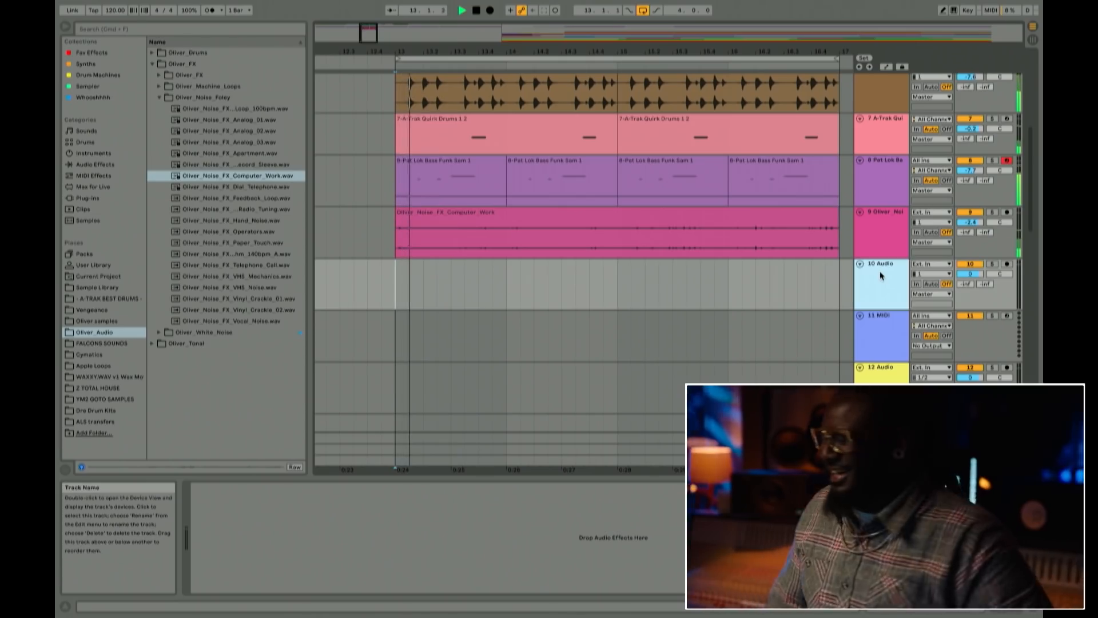
key("super+r")
type("mic")
key("Return")
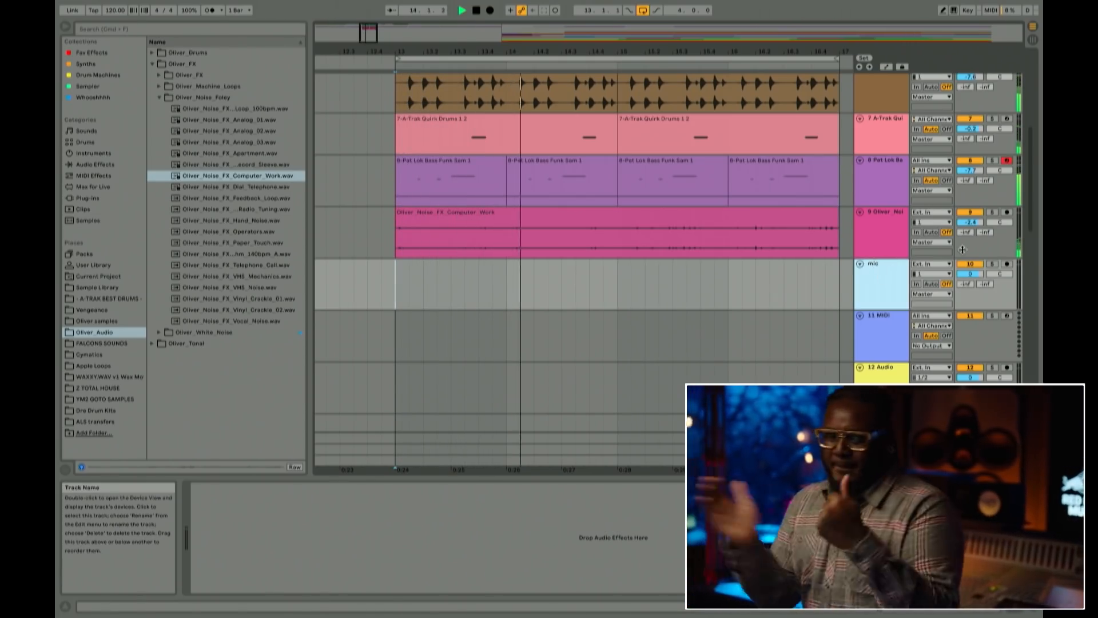
Step: Set the mic track's input channel to 1/2 with monitoring on Auto, and arm it for recording
left_click(938, 274)
left_click(936, 285)
left_click(932, 284)
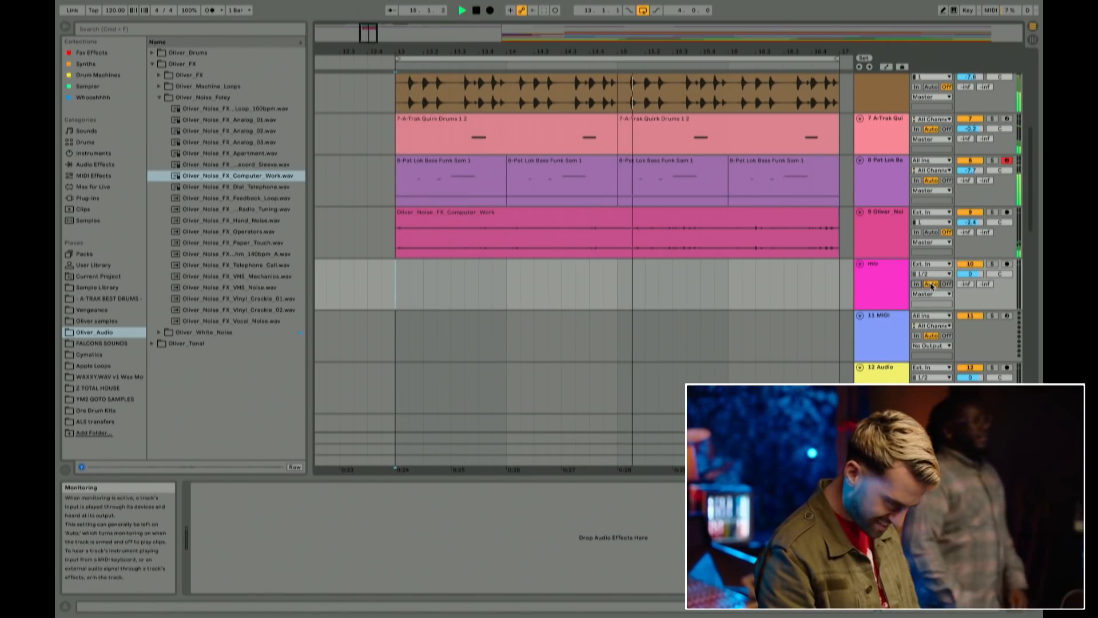
left_click(1007, 264)
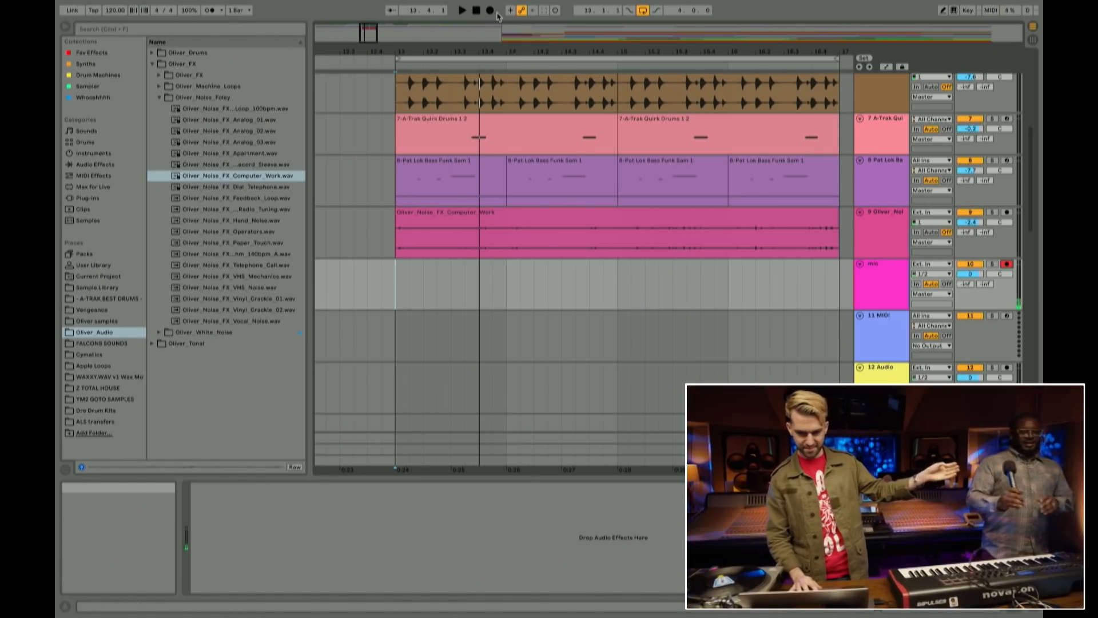
Step: Record onto the mic track from 13.1.1, soloing it and switching off the arrangement loop while recording
key("F9")
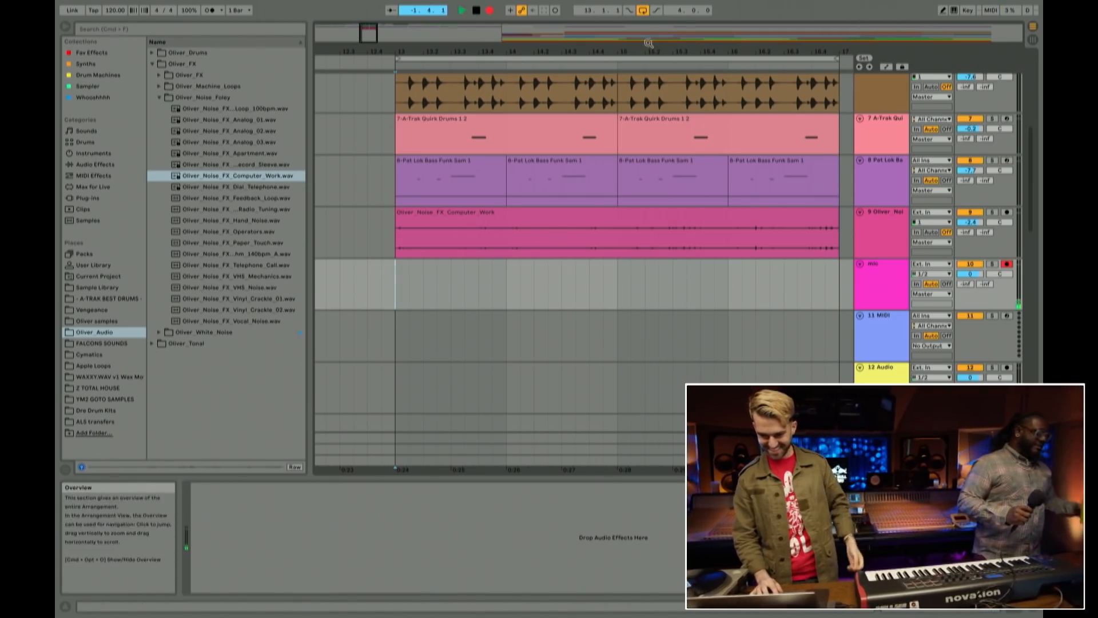
left_click_drag(645, 52, 645, 44)
left_click(992, 263)
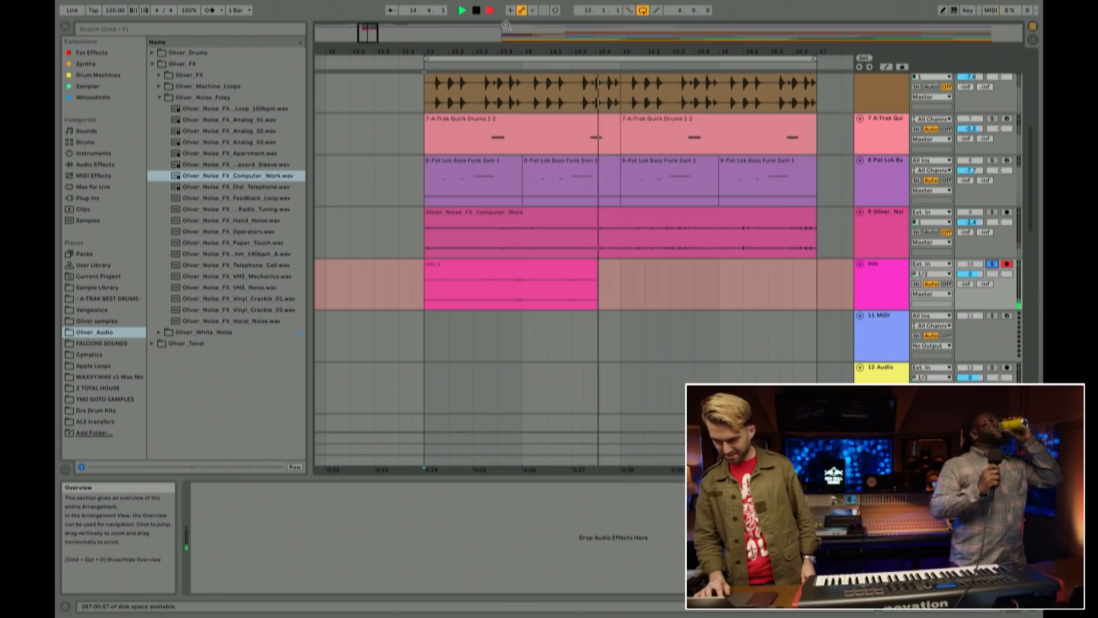
left_click(642, 10)
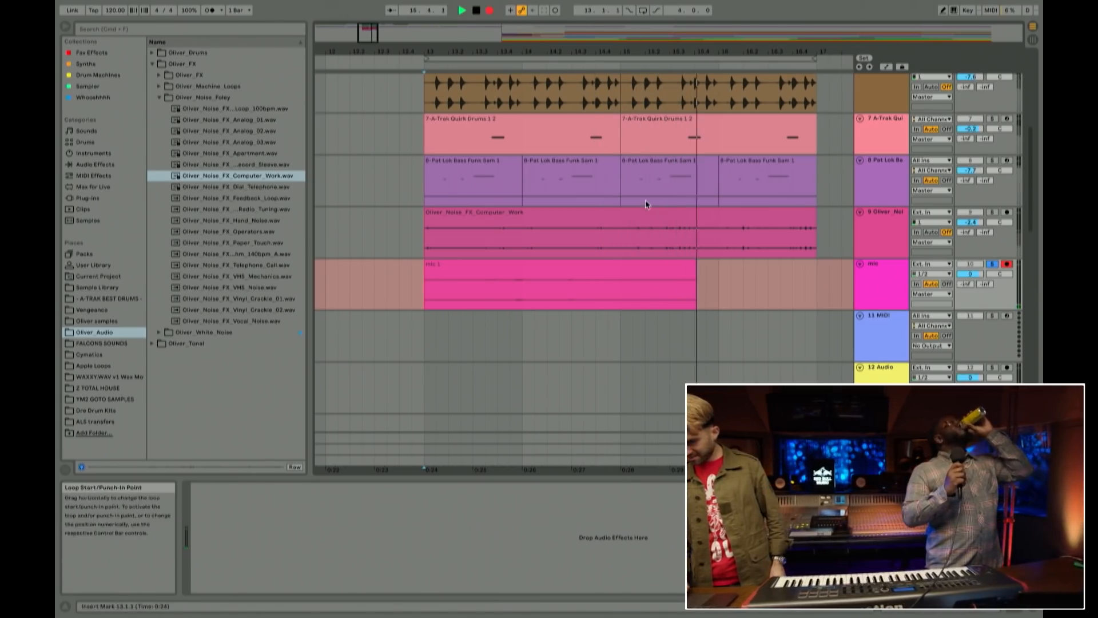
left_click_drag(699, 51, 700, 32)
scroll(716, 211, "right", 5)
scroll(715, 211, "up", 1)
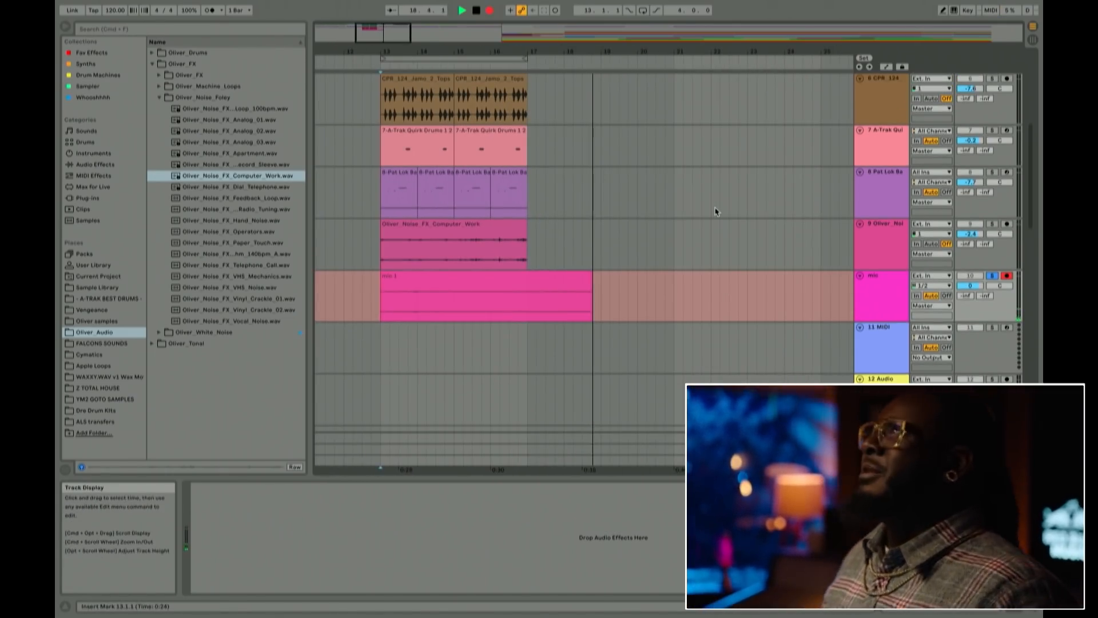
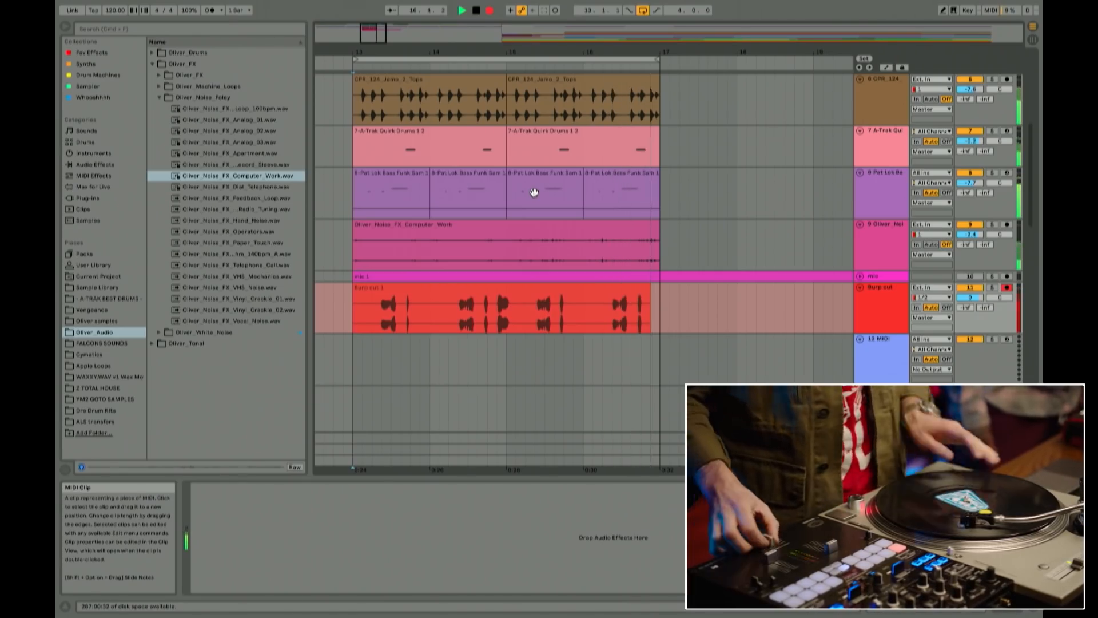
Step: End the scratch recording on the Burp cut track, return to 13.1.1 and disarm the track
key("F9")
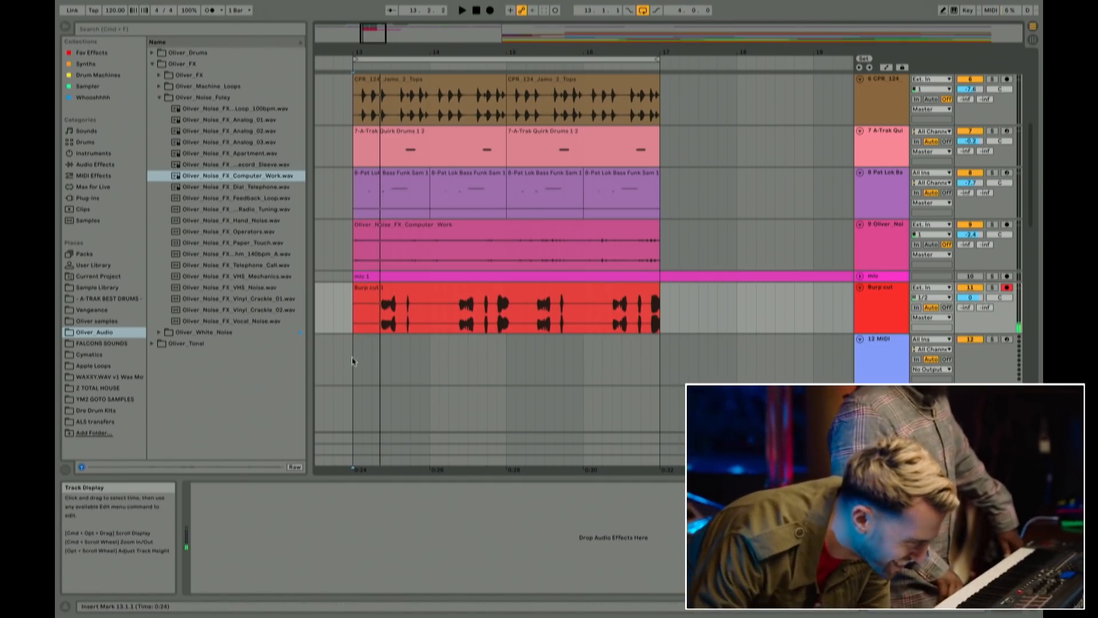
left_click(352, 360)
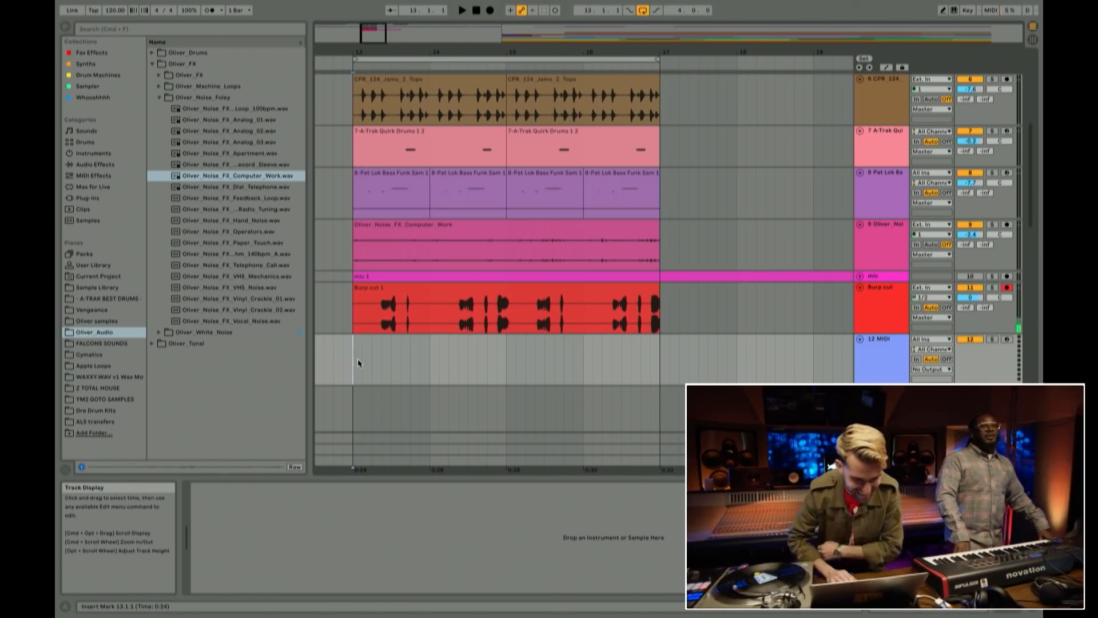
left_click(1007, 288)
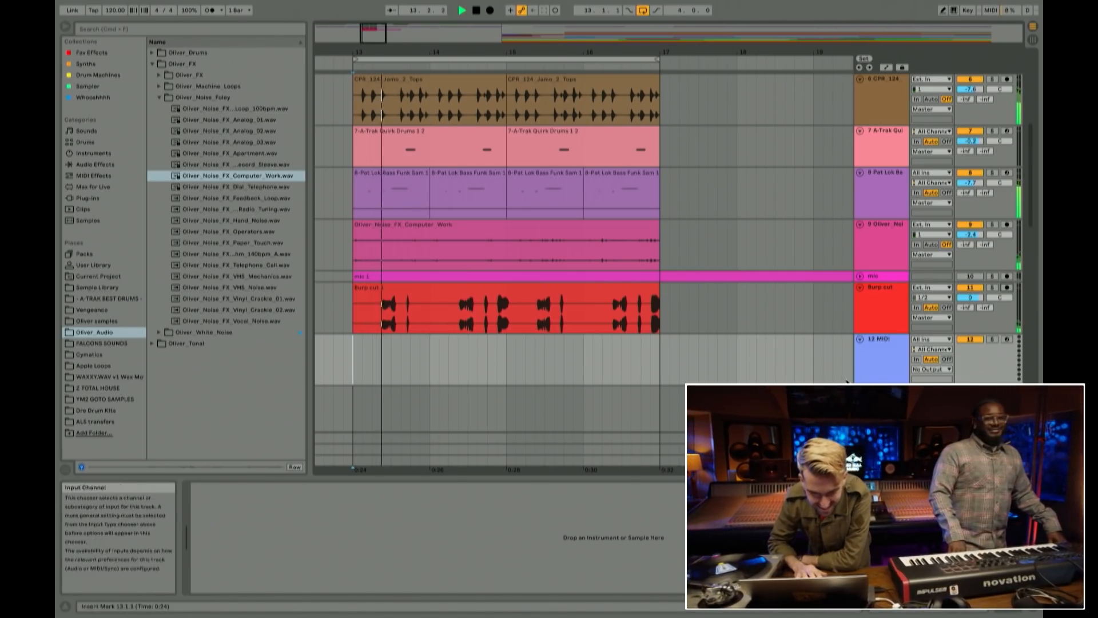
Step: Solo the Burp cut track and play its recorded clip from 13.2.1
left_click(991, 288)
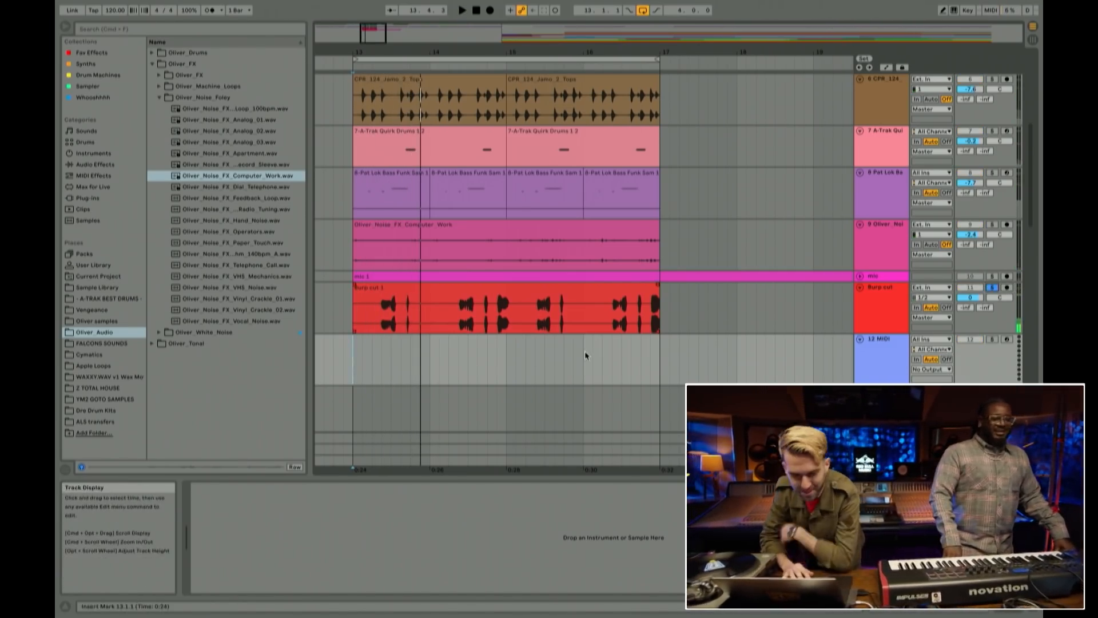
left_click(372, 308)
key("space")
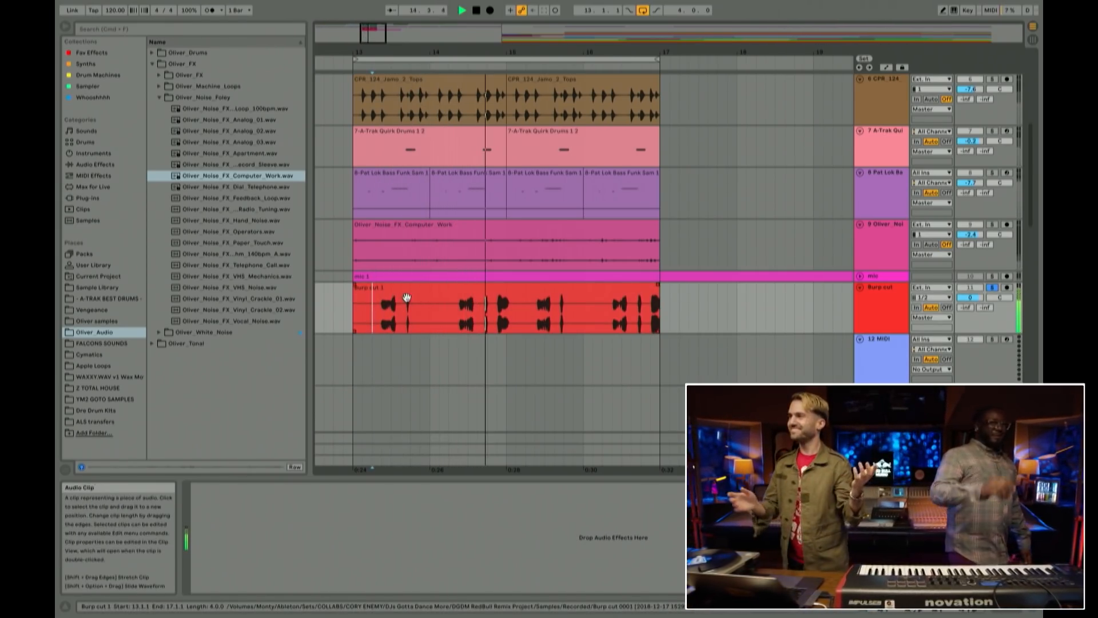
Step: Look through the effects, search the plug-ins for "wow" and load WOW2 onto the Burp cut track
left_click(159, 98)
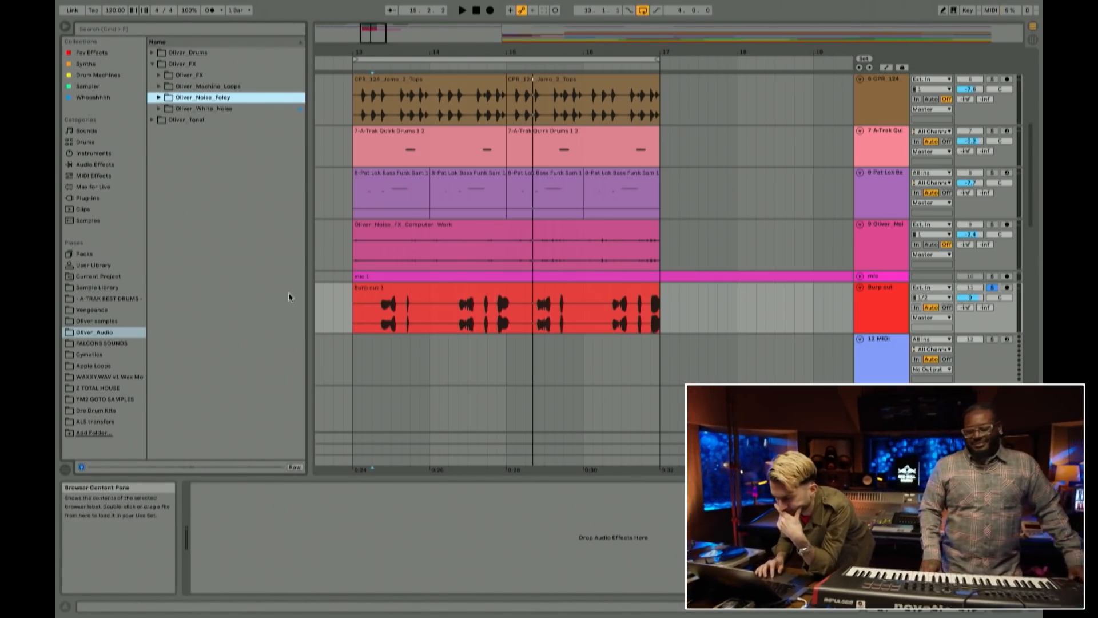
left_click(372, 319)
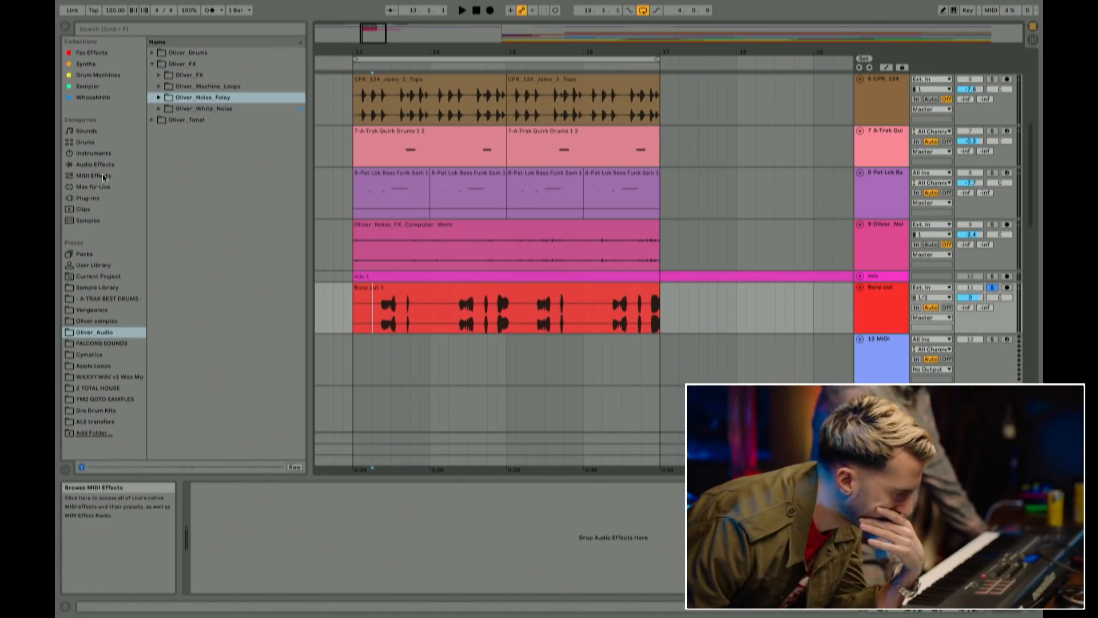
left_click(105, 169)
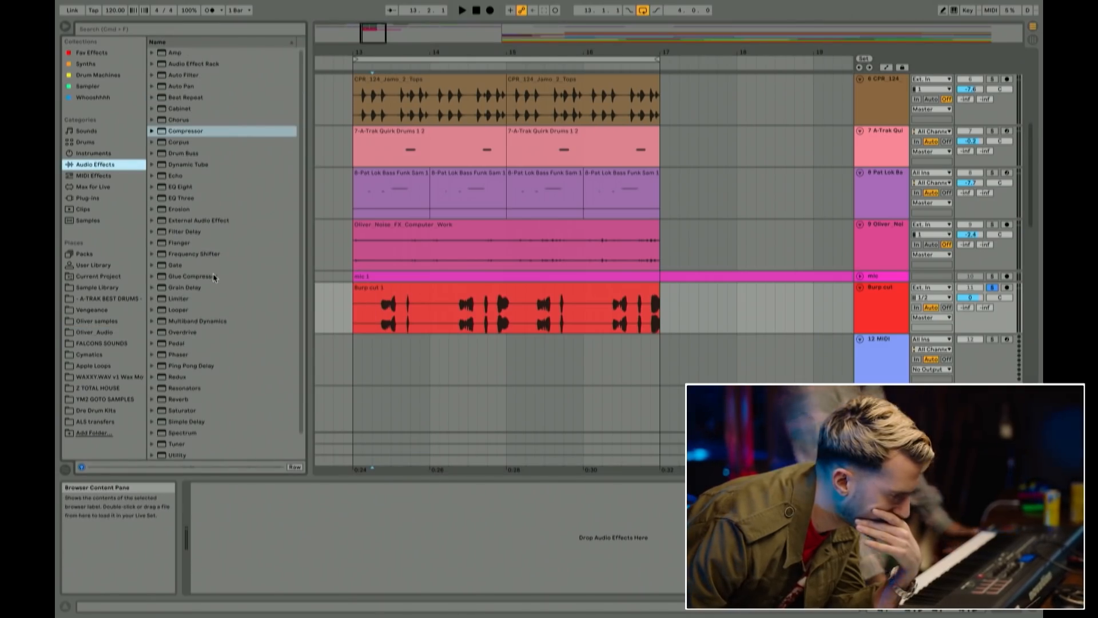
scroll(207, 334, "down", 2)
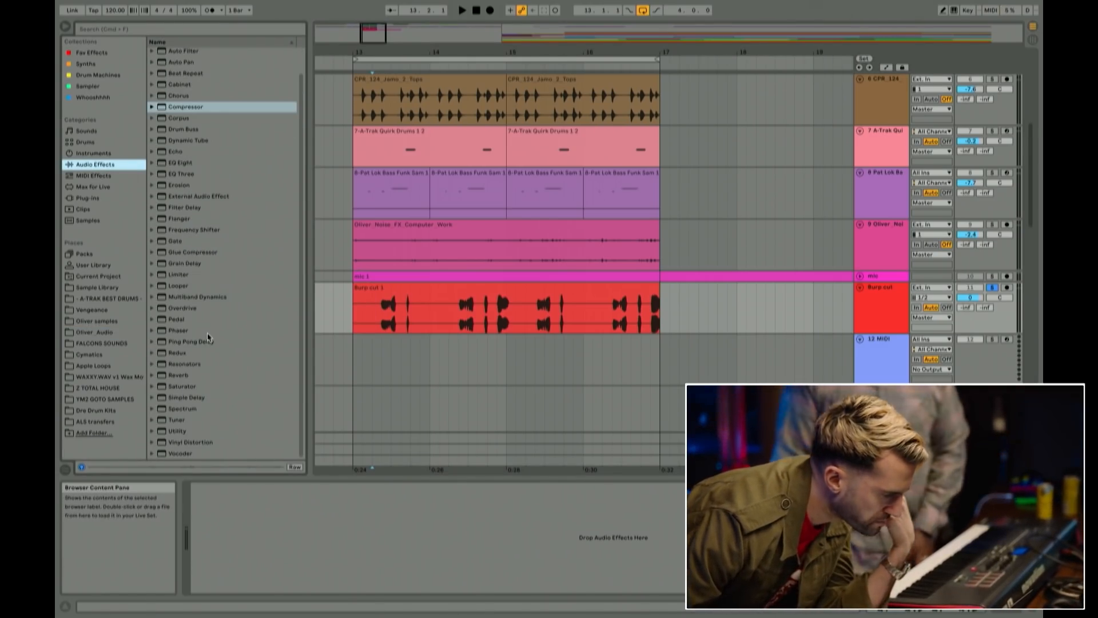
scroll(215, 317, "up", 2)
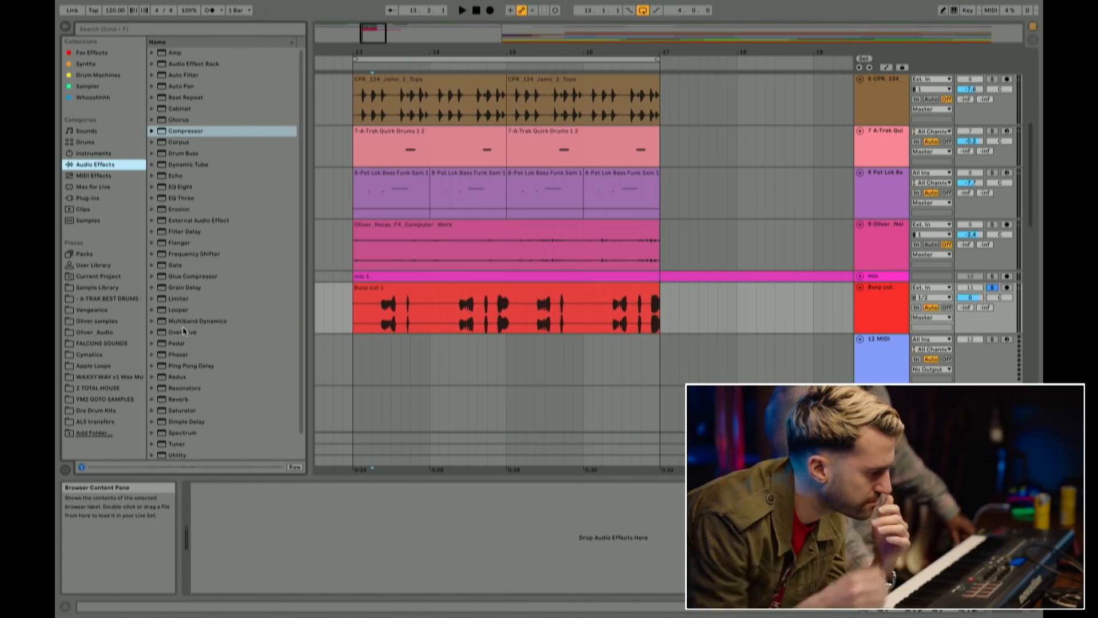
left_click(86, 53)
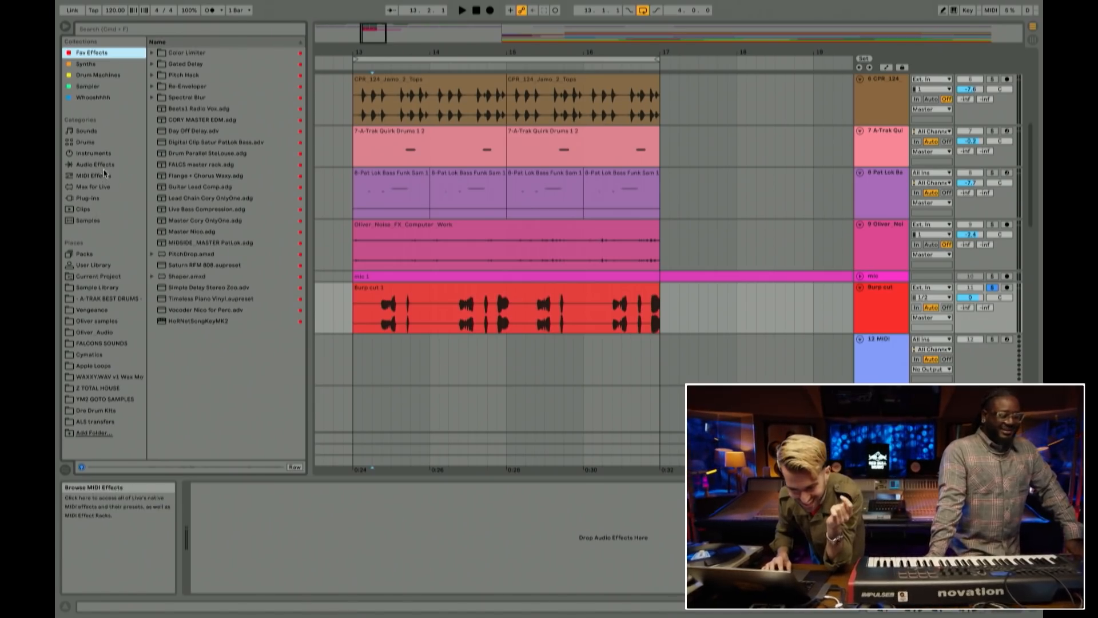
left_click(93, 197)
left_click(168, 32)
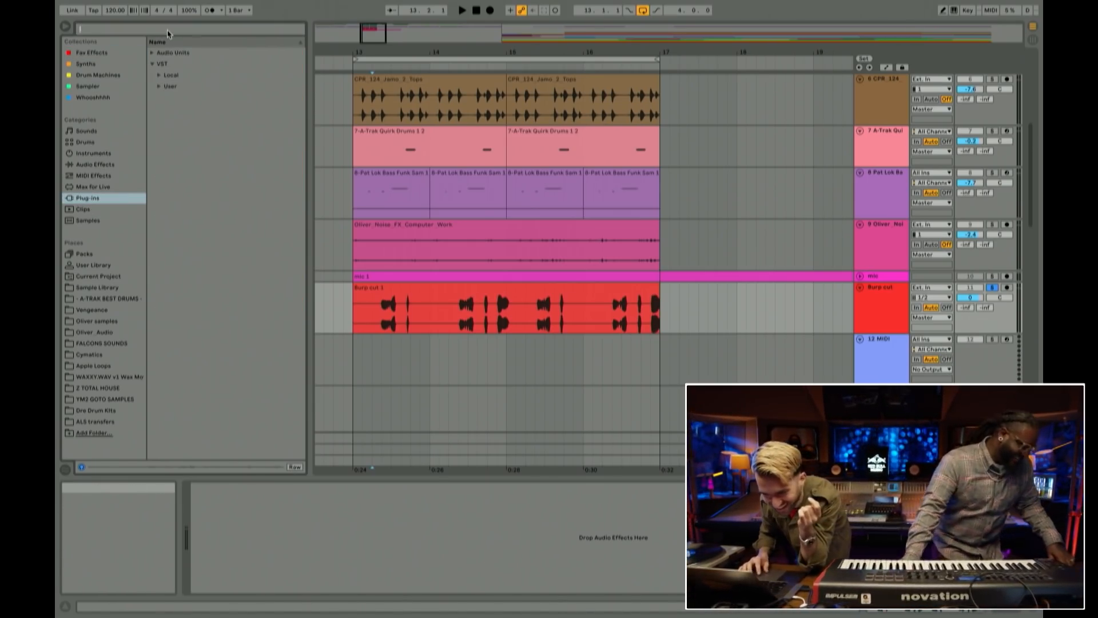
type("wow")
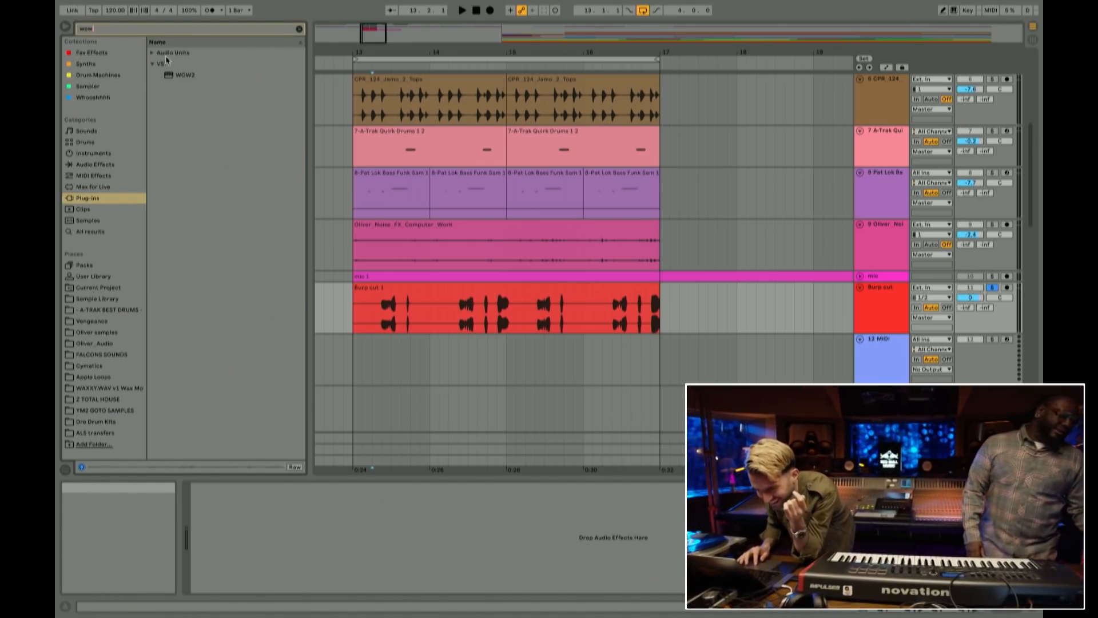
left_click(179, 76)
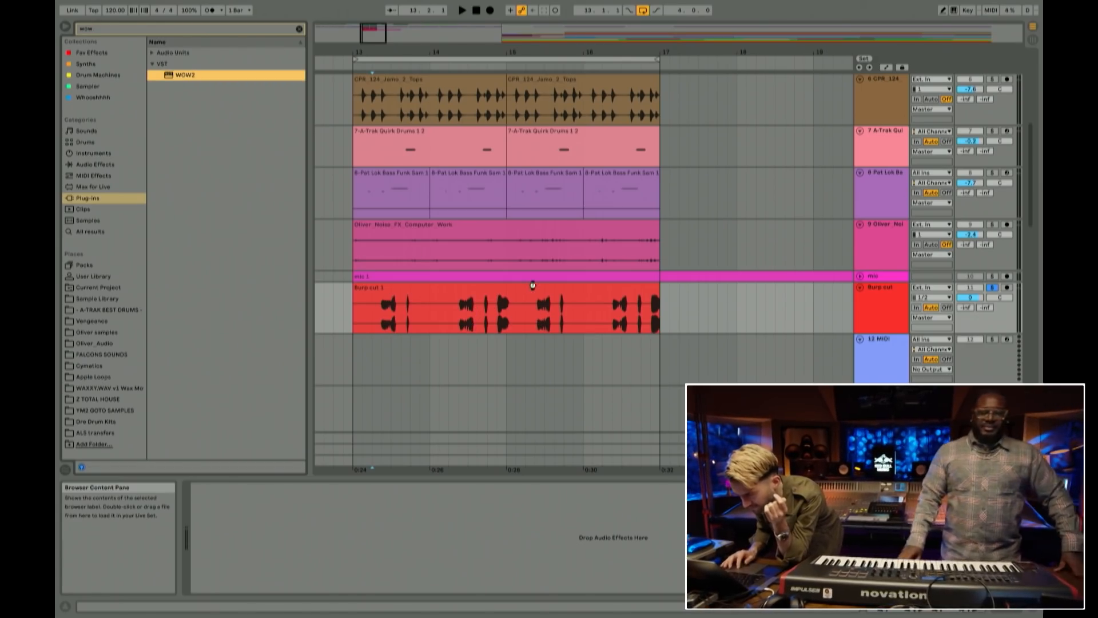
left_click_drag(532, 285, 532, 286)
Step: Loop the last bar of the Burp cut clip, from 16.1.1 to 17.1.1, and move the WOW2 window out of the way
left_click_drag(498, 169, 570, 353)
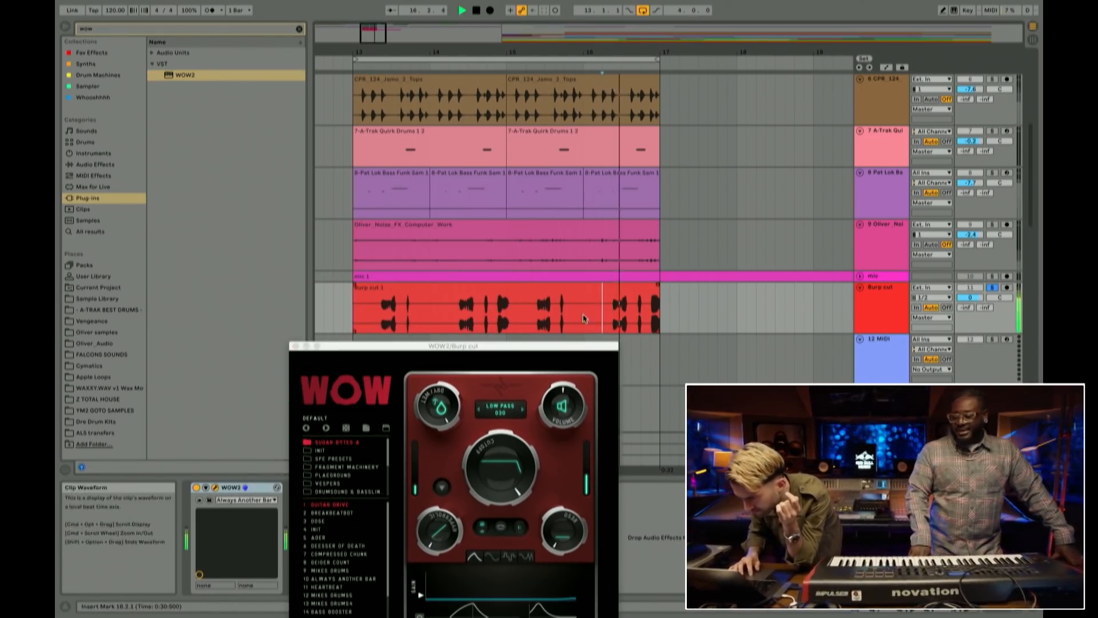
left_click_drag(586, 320, 657, 321)
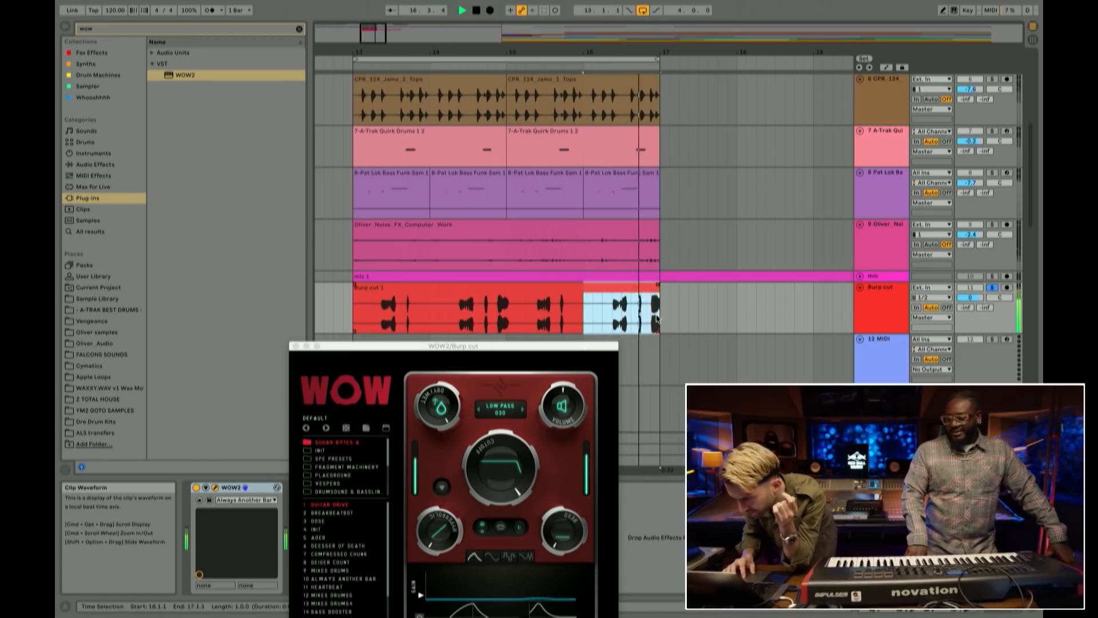
key("super+l")
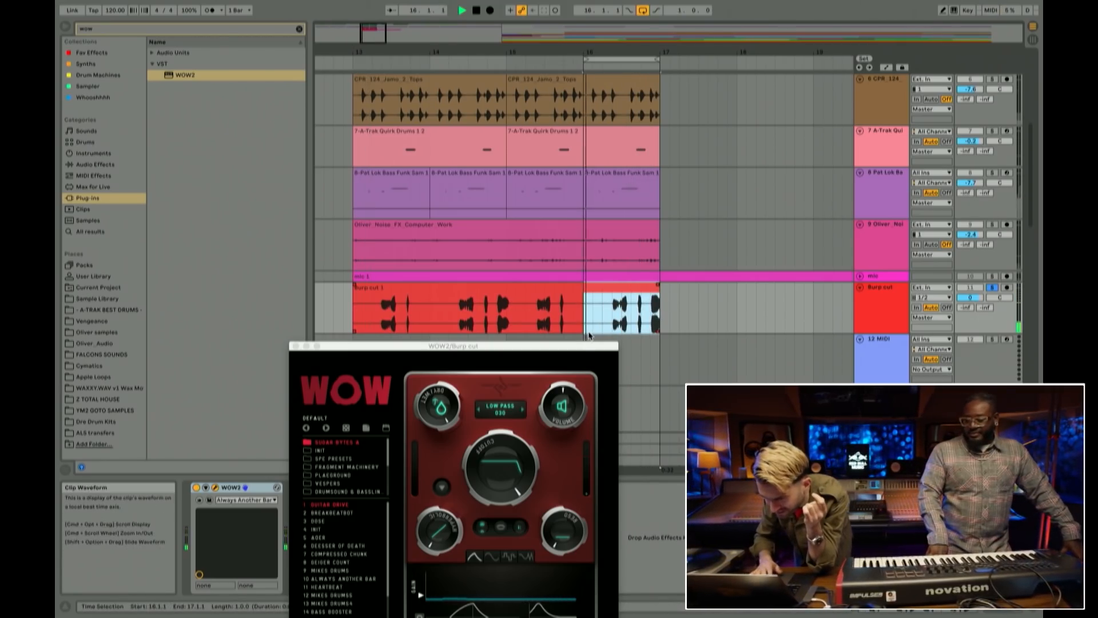
left_click_drag(576, 345, 578, 193)
key("space")
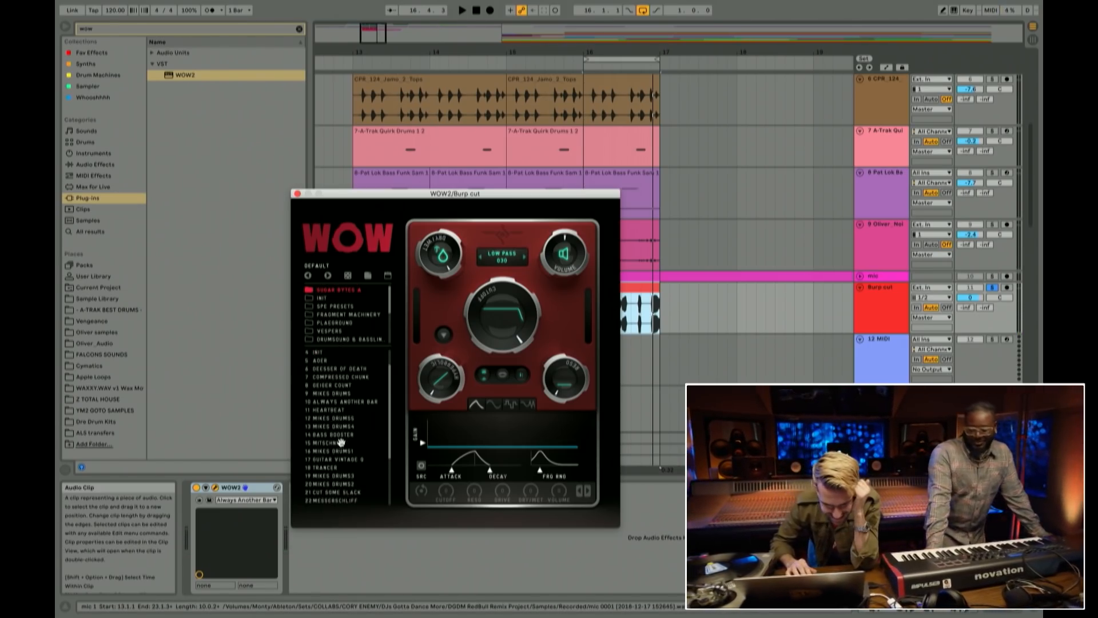
Step: Audition the WOW2 presets Init and Deesser of Death over the looped bar, bypassing and re-enabling the plug-in to compare
left_click(330, 361)
key("space")
left_click(321, 377)
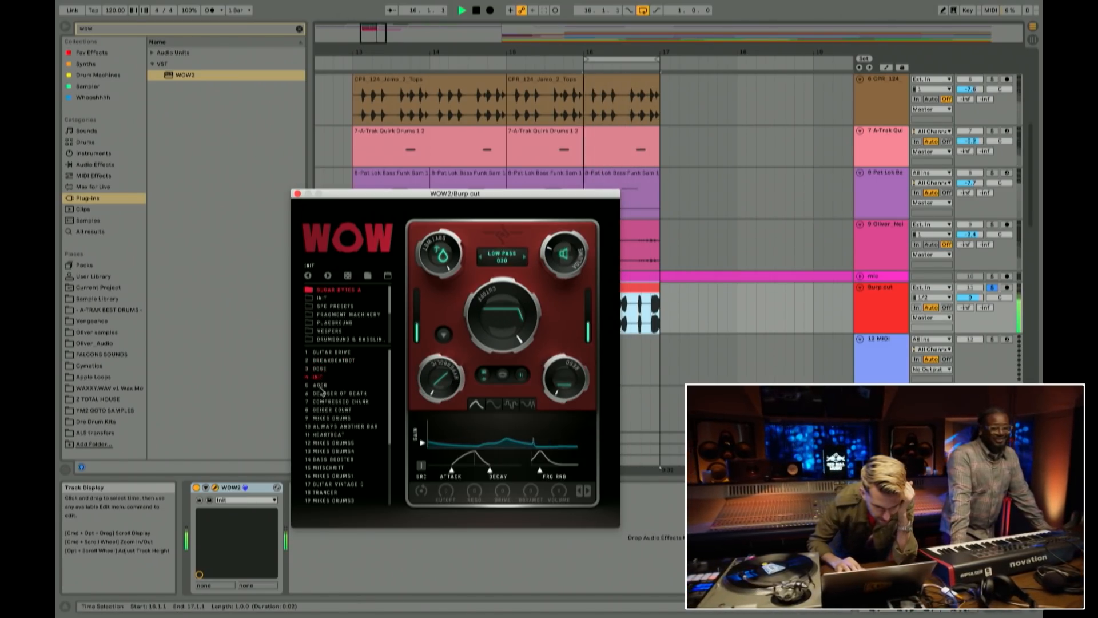
left_click(324, 394)
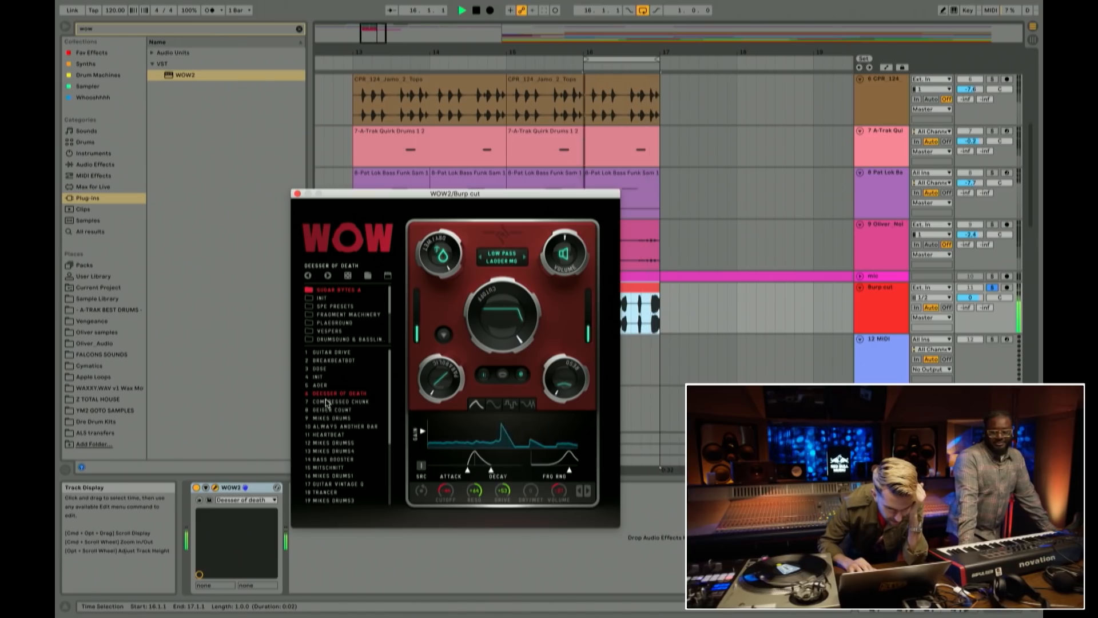
left_click(196, 487)
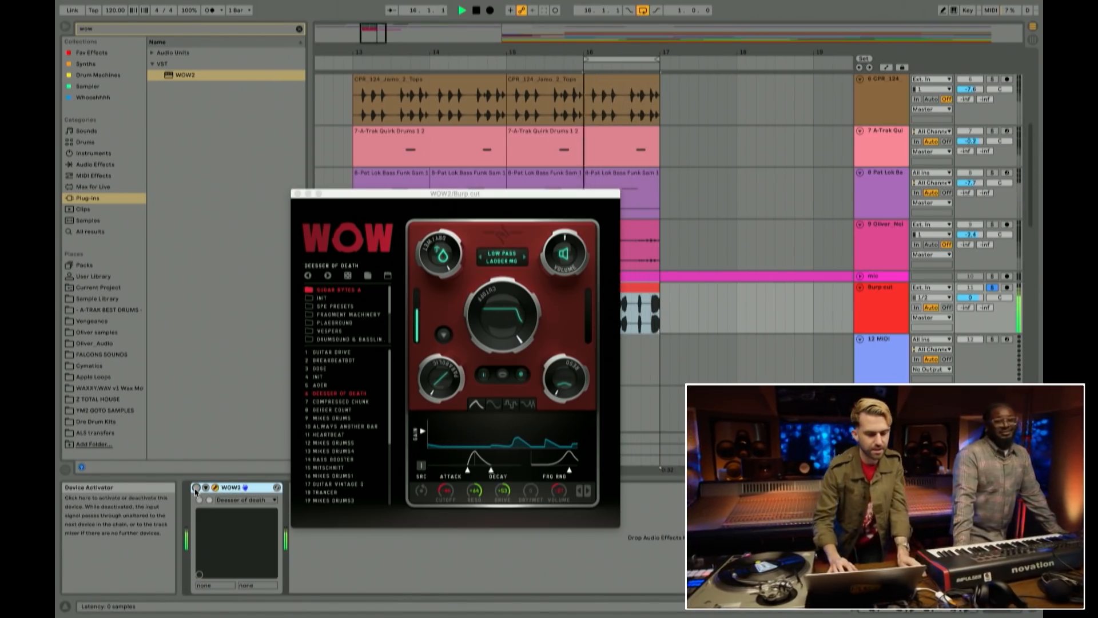
left_click(196, 487)
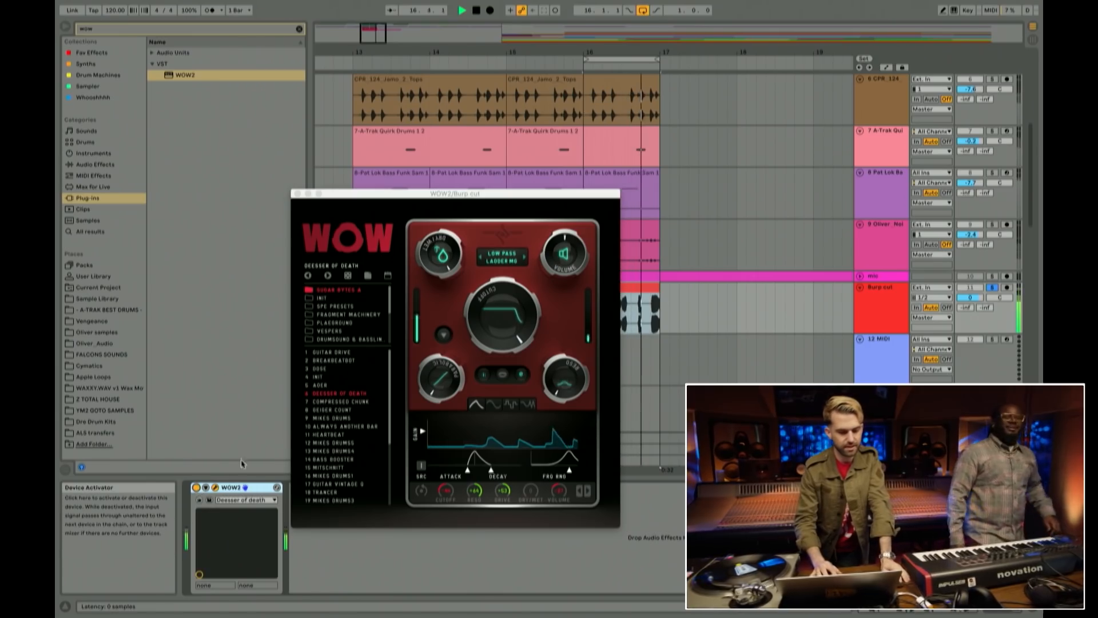
Step: Audition Compressed Chunk, Geiger Count, Mikes Drums and Always Another Bar in WOW2, briefly unsoloing Burp cut to hear it with the beat
left_click(359, 402)
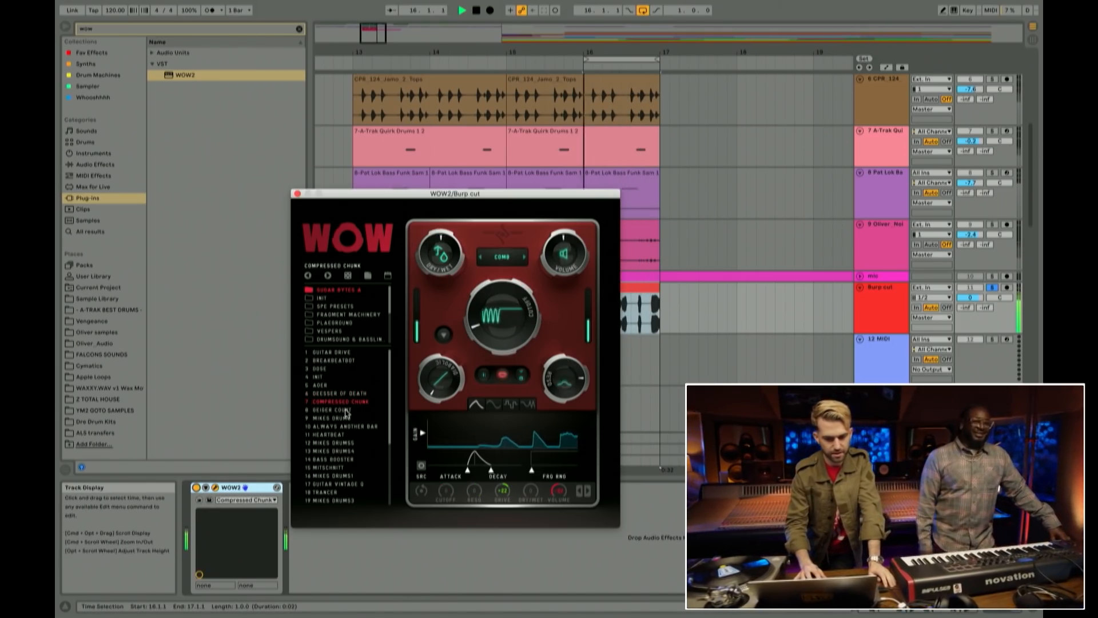
left_click(345, 410)
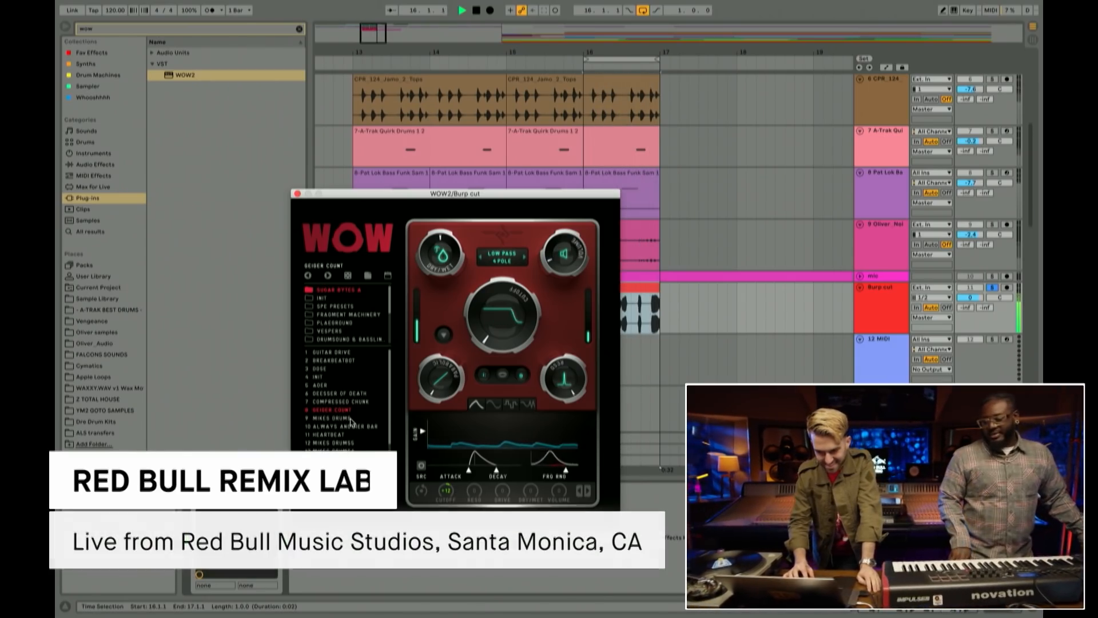
left_click(992, 288)
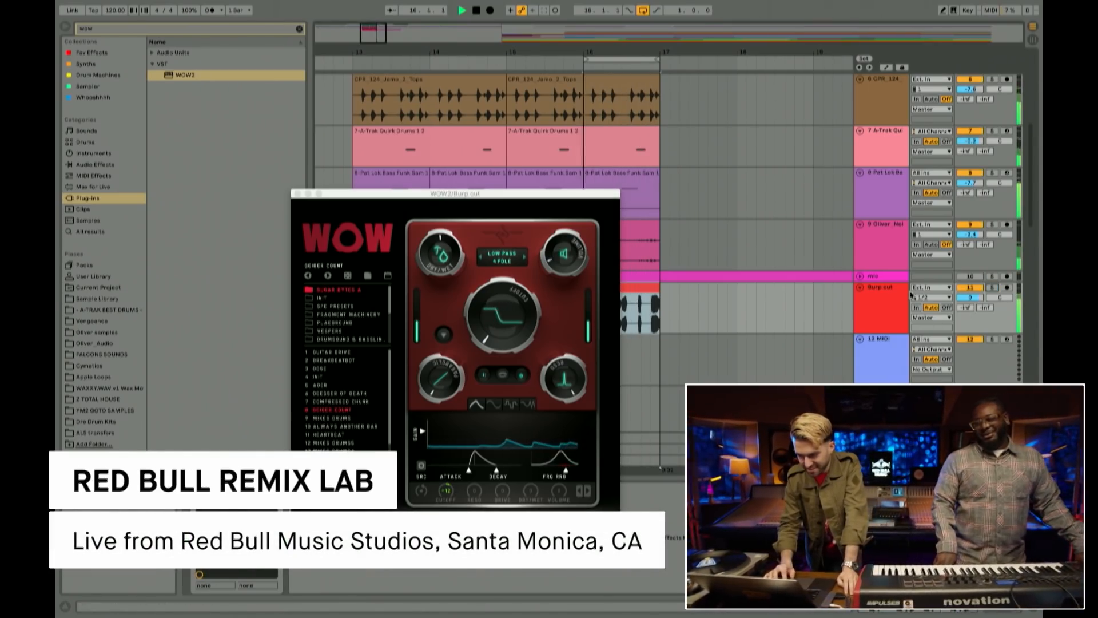
left_click(993, 287)
key("space")
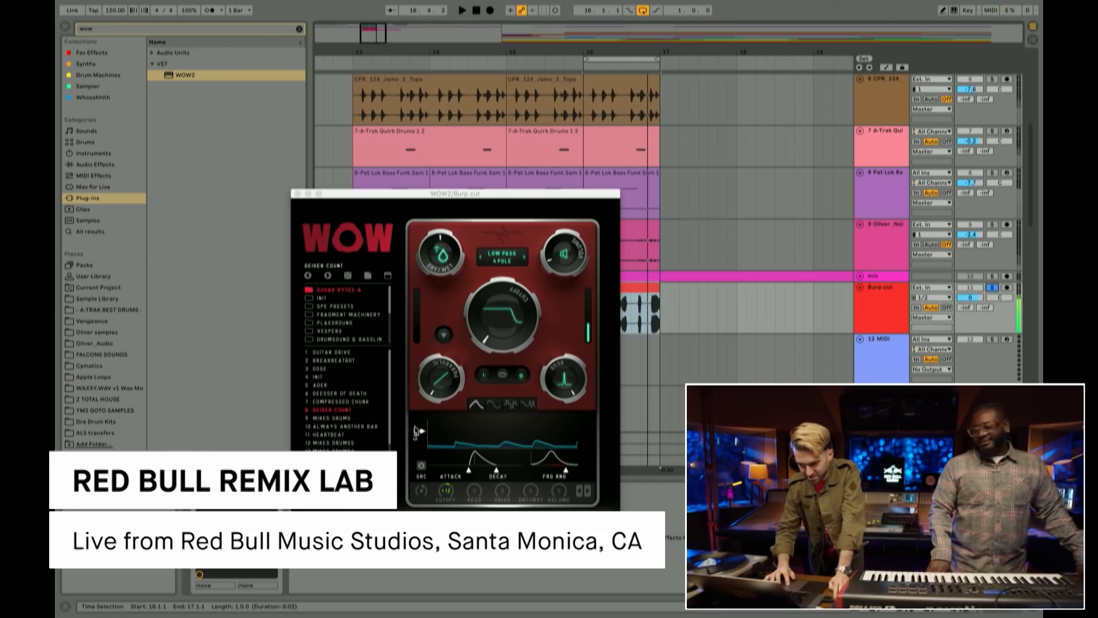
left_click(337, 418)
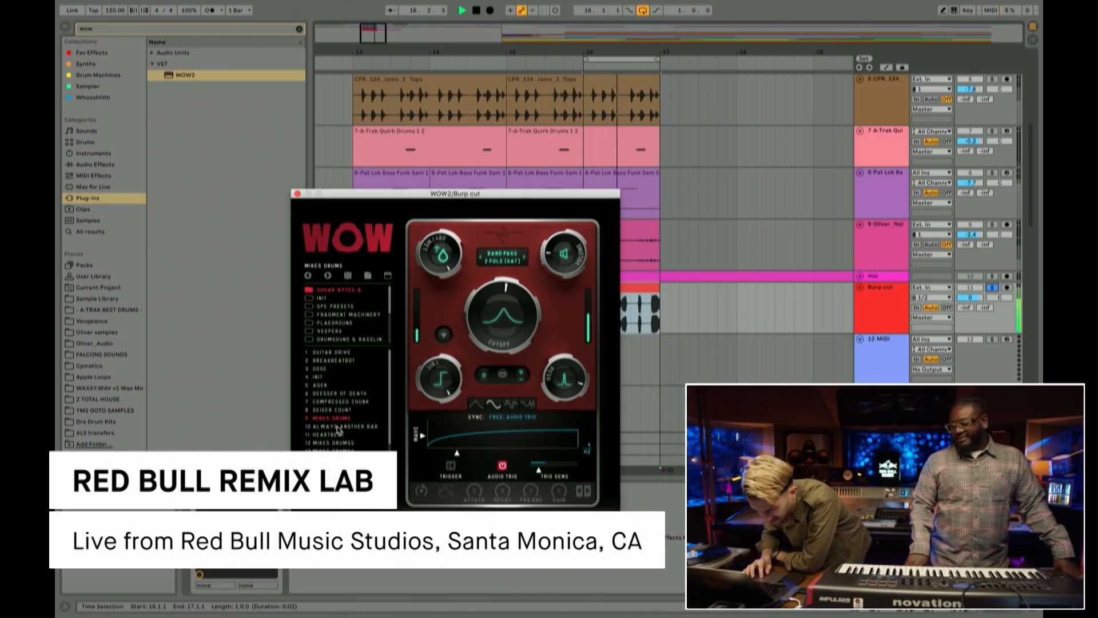
left_click(338, 427)
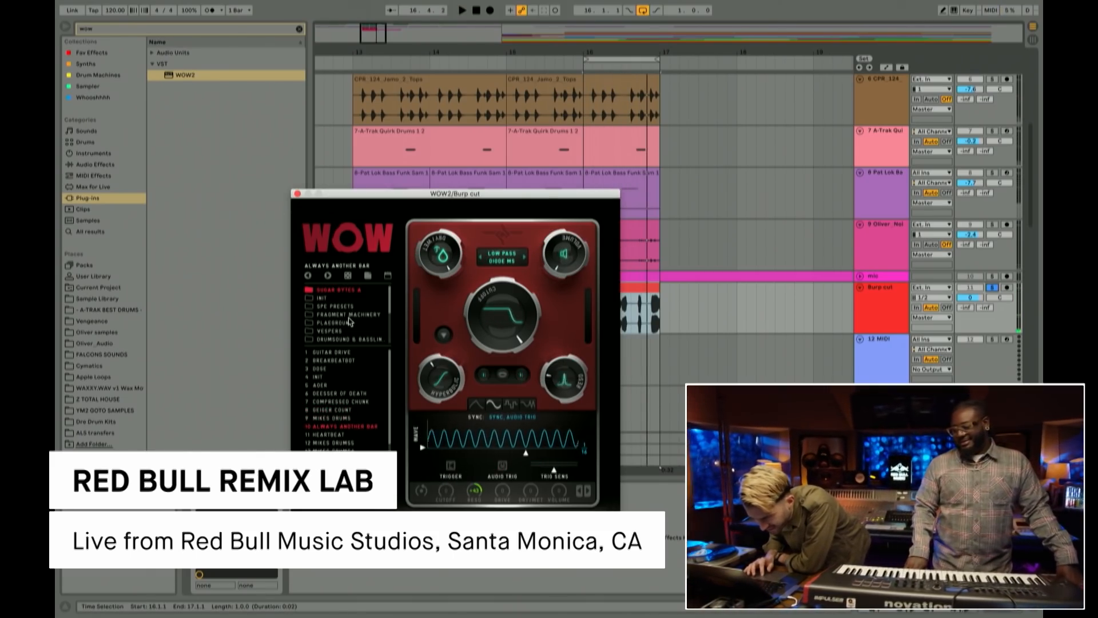
Step: Browse the WOW2 preset banks, open Fragment Machinery and load the IndustrialHammer preset on the burp scratch
scroll(372, 329, "down", 5)
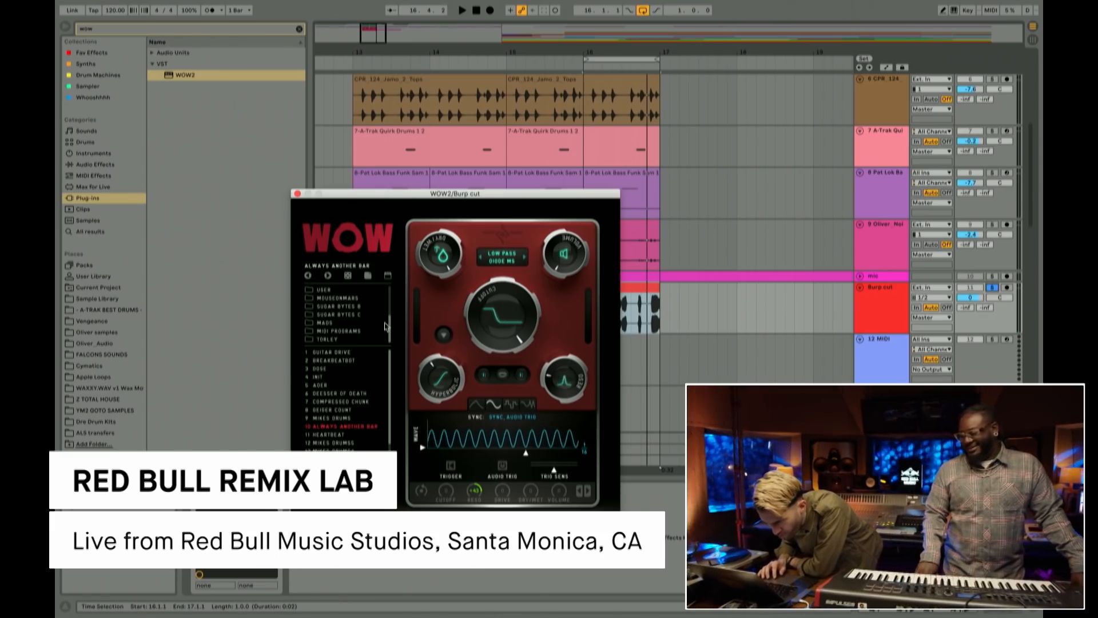
left_click_drag(390, 331, 389, 308)
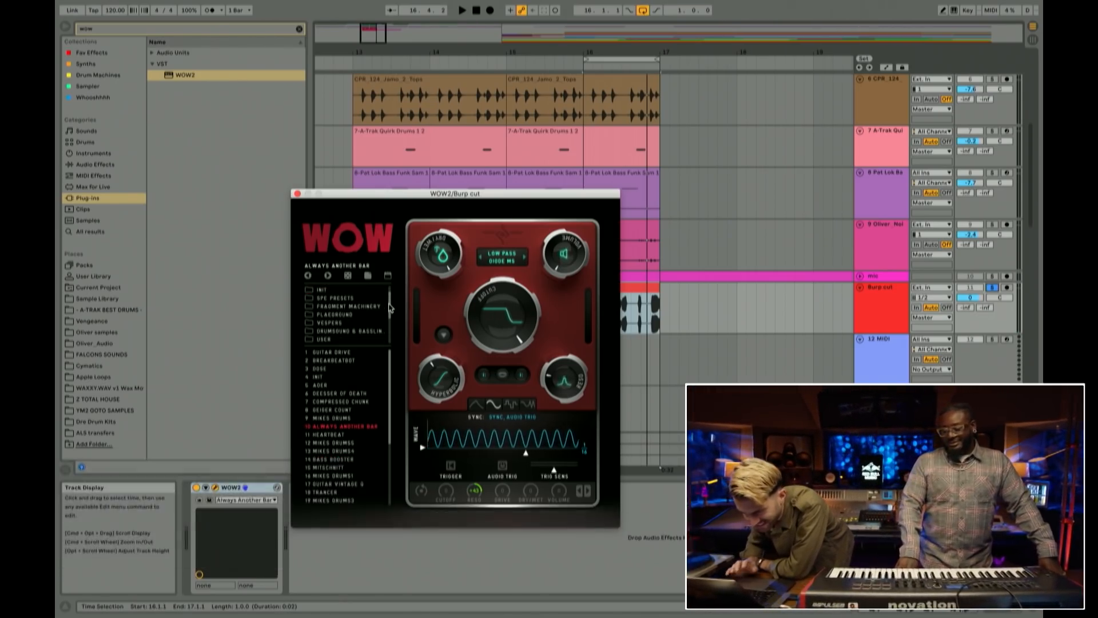
scroll(342, 320, "up", 1)
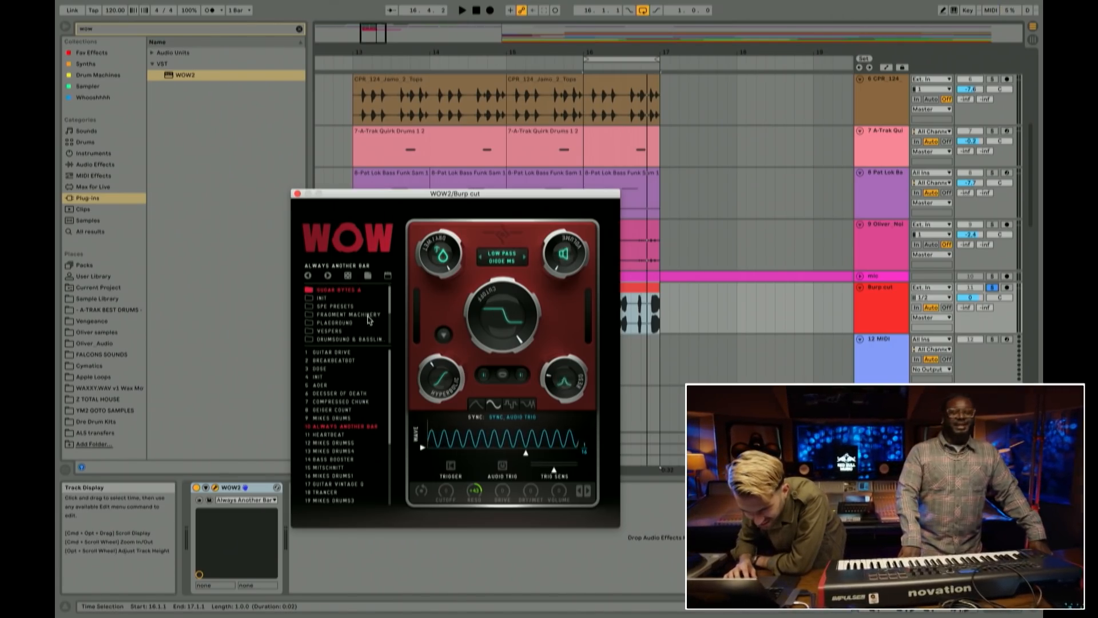
left_click(369, 315)
left_click(337, 376)
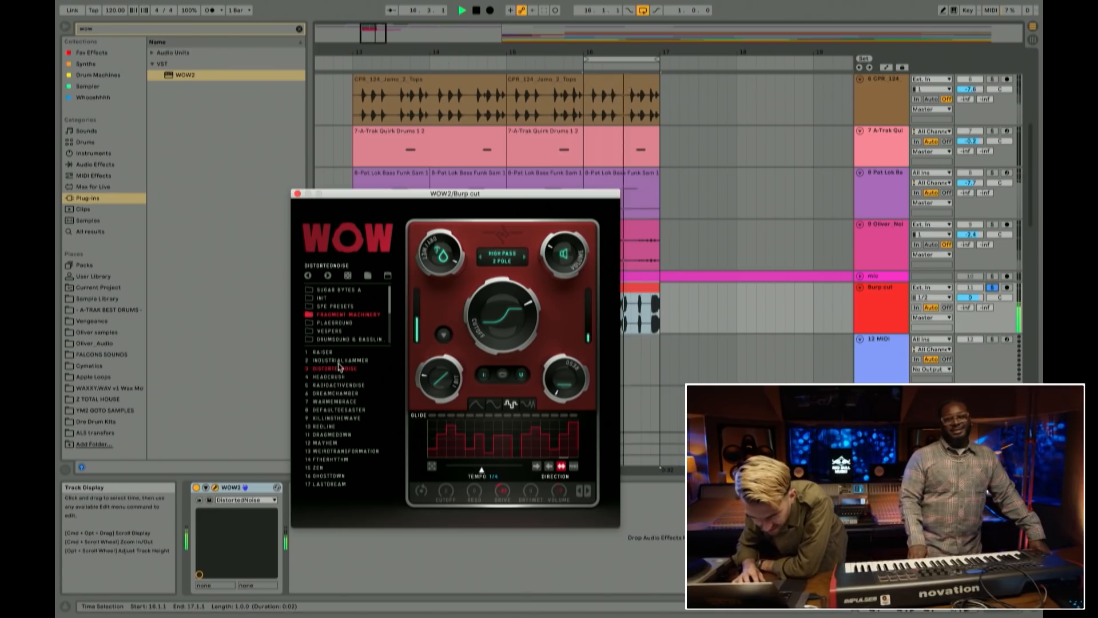
left_click(334, 361)
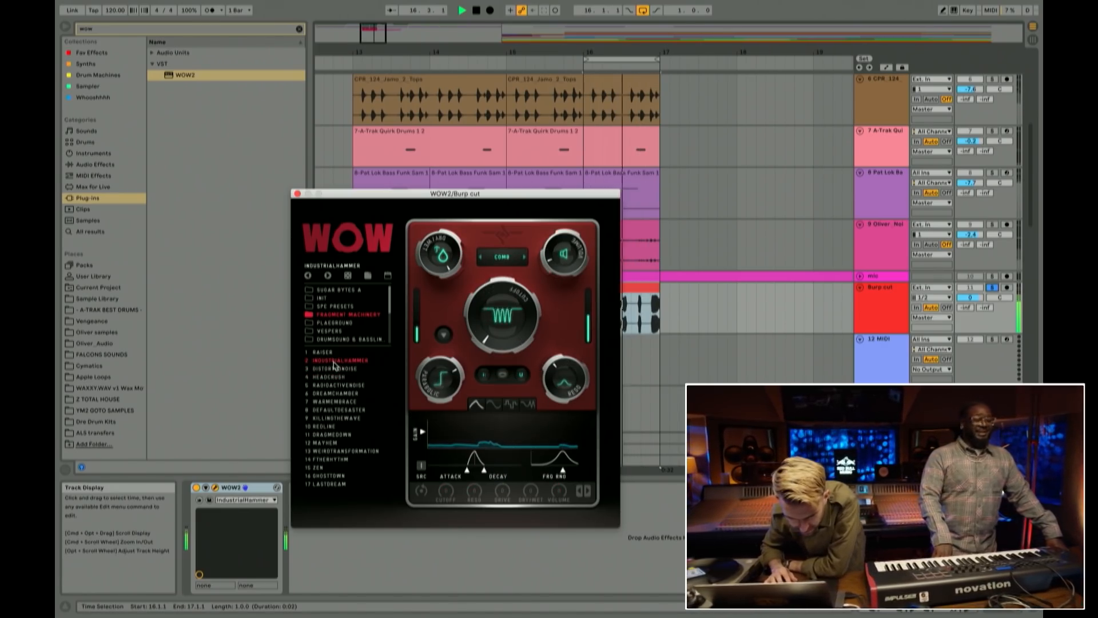
Step: Close the WOW2 window, extend the arrangement loop to four bars from 13.1.1 and select the Burp cut track
left_click(297, 194)
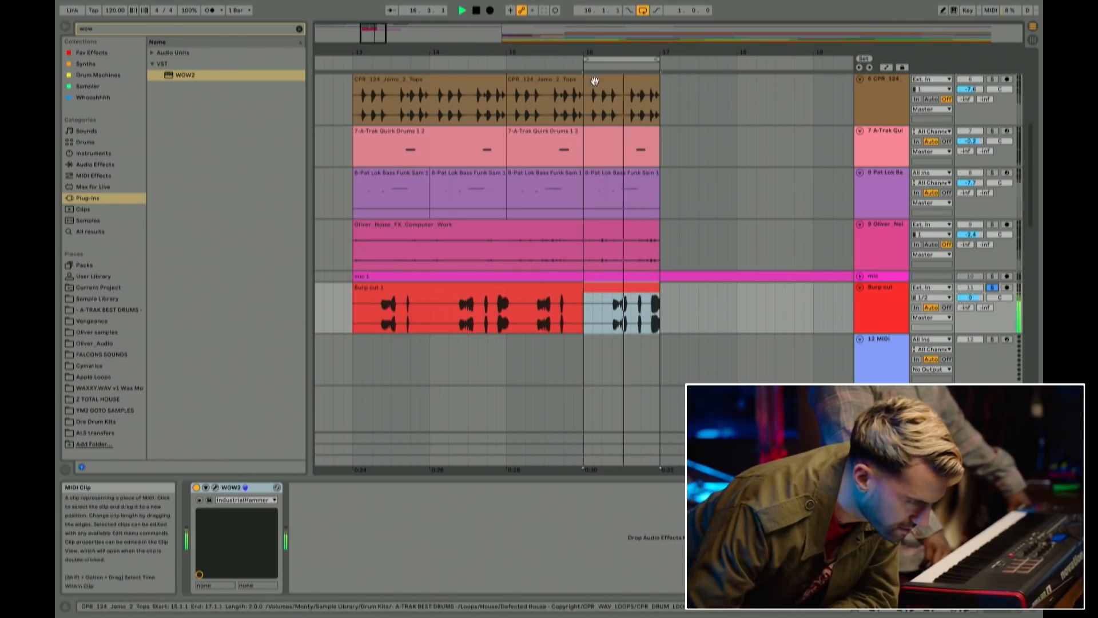
left_click_drag(584, 59, 356, 62)
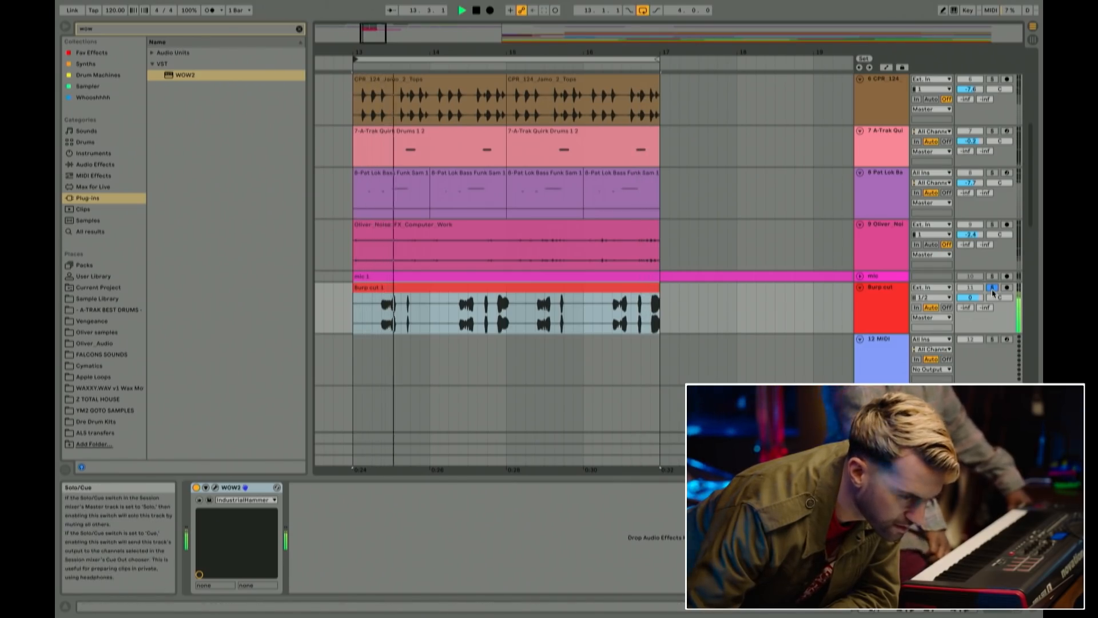
left_click(878, 309)
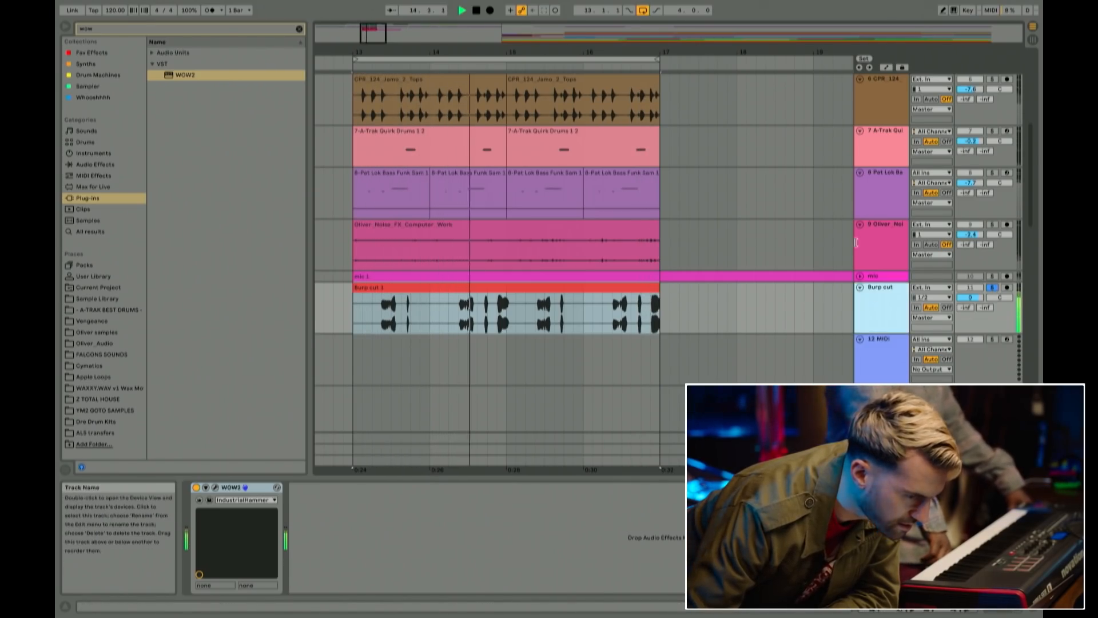
Step: Copy the sidechained Compressor from the Pat Lok Bass track to after WOW2 on Burp cut and set its threshold to -23.2 dB
left_click(875, 213)
left_click(594, 487)
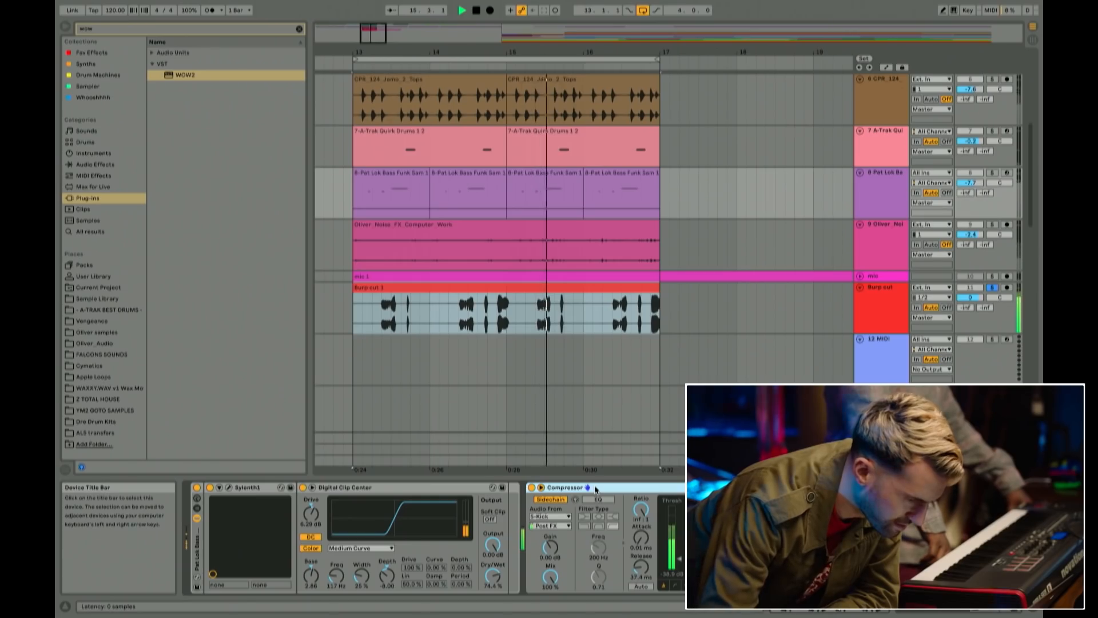
left_click(887, 311)
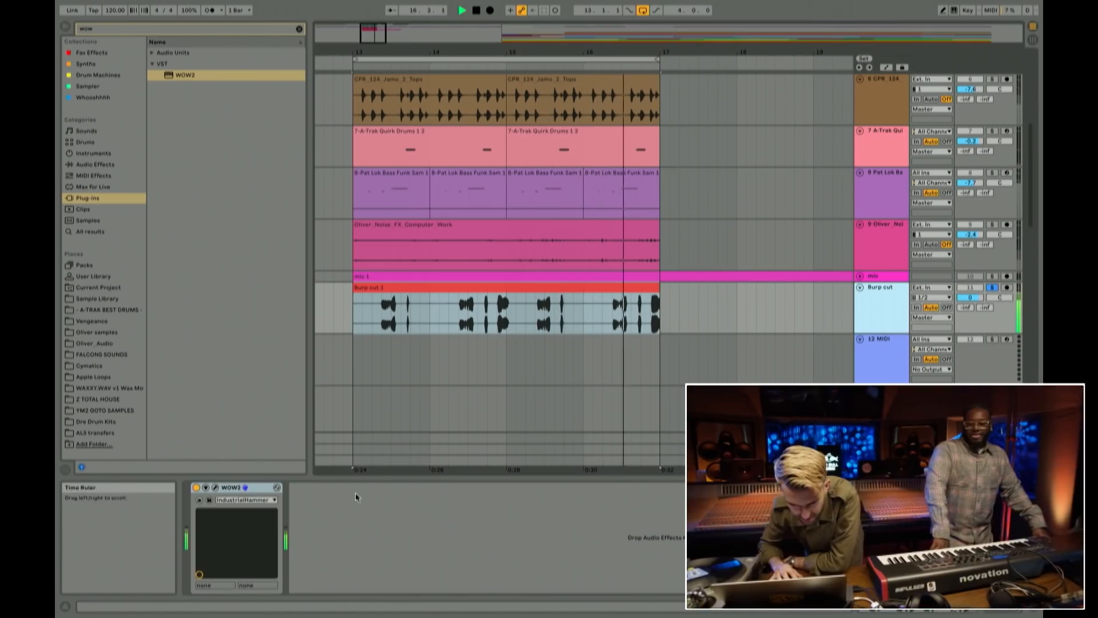
key("ctrl+v")
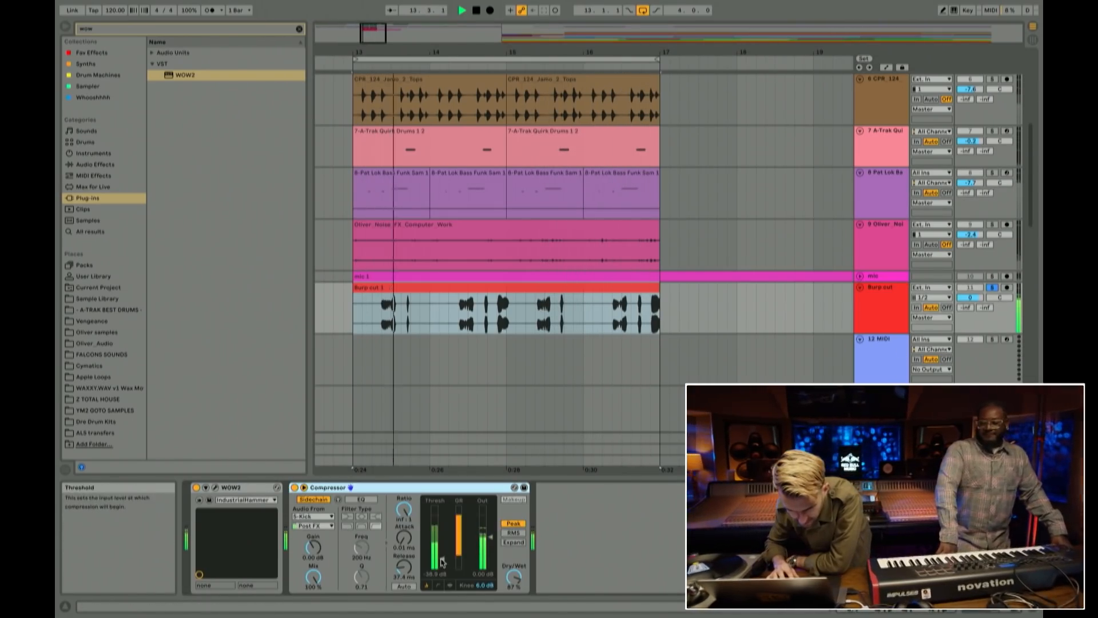
left_click_drag(443, 562, 442, 549)
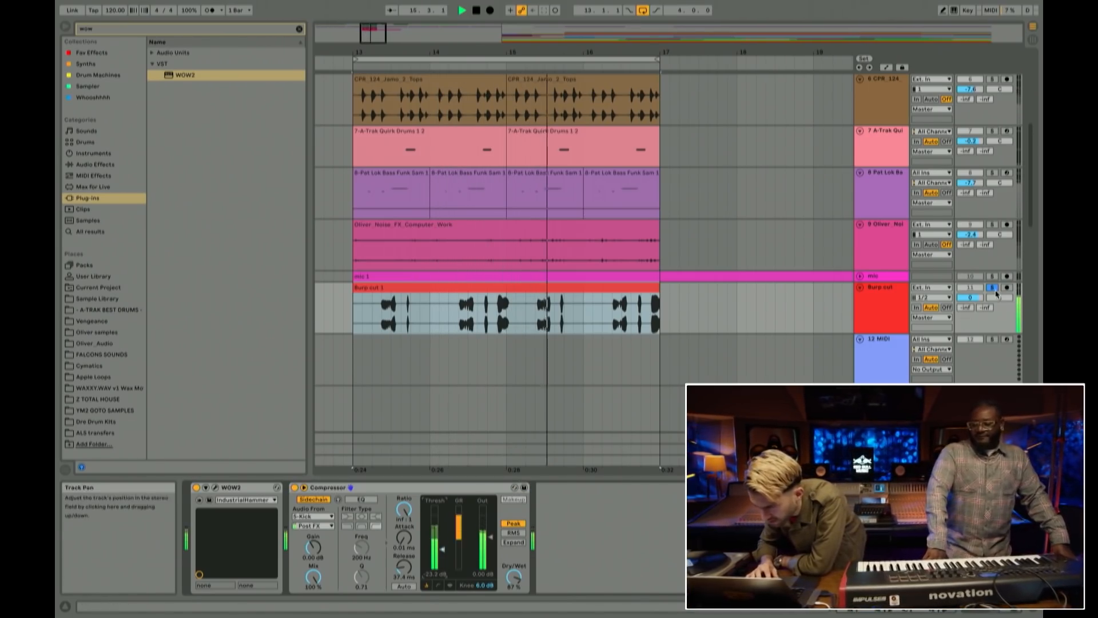
Step: Unsolo Burp cut and add an EQ Eight after its Compressor
left_click(299, 29)
left_click(96, 165)
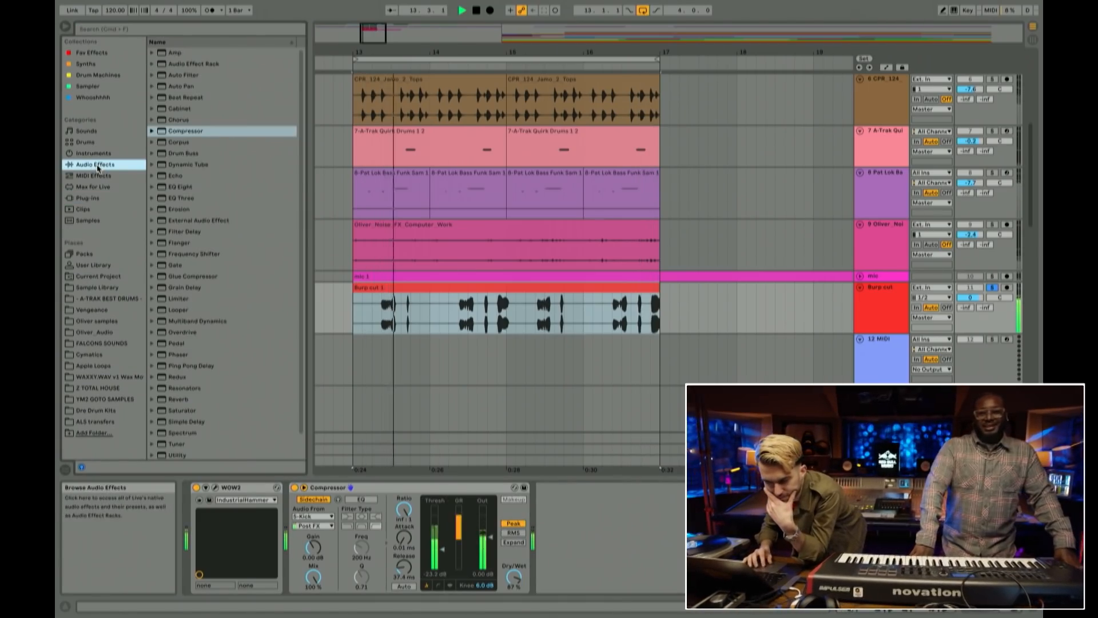
scroll(914, 251, "up", 1)
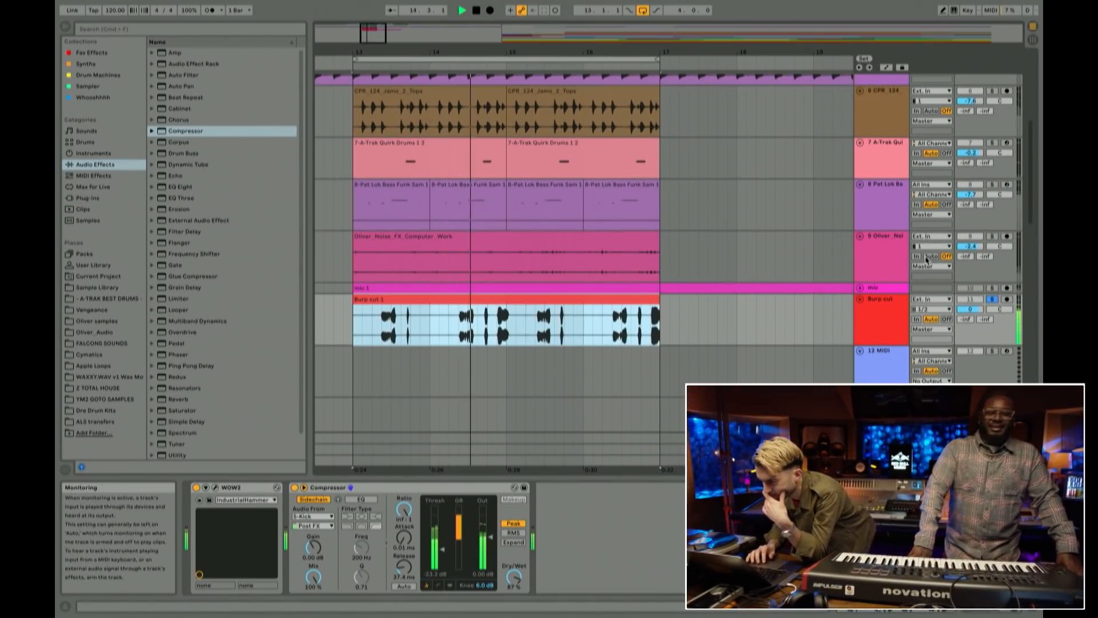
left_click(991, 299)
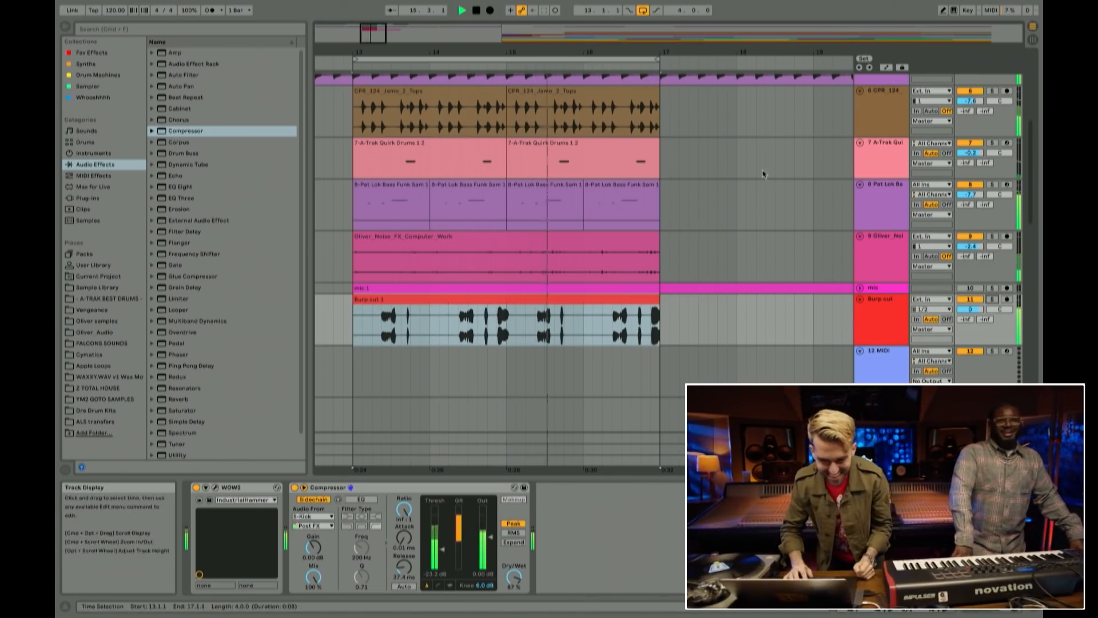
left_click_drag(184, 189, 606, 557)
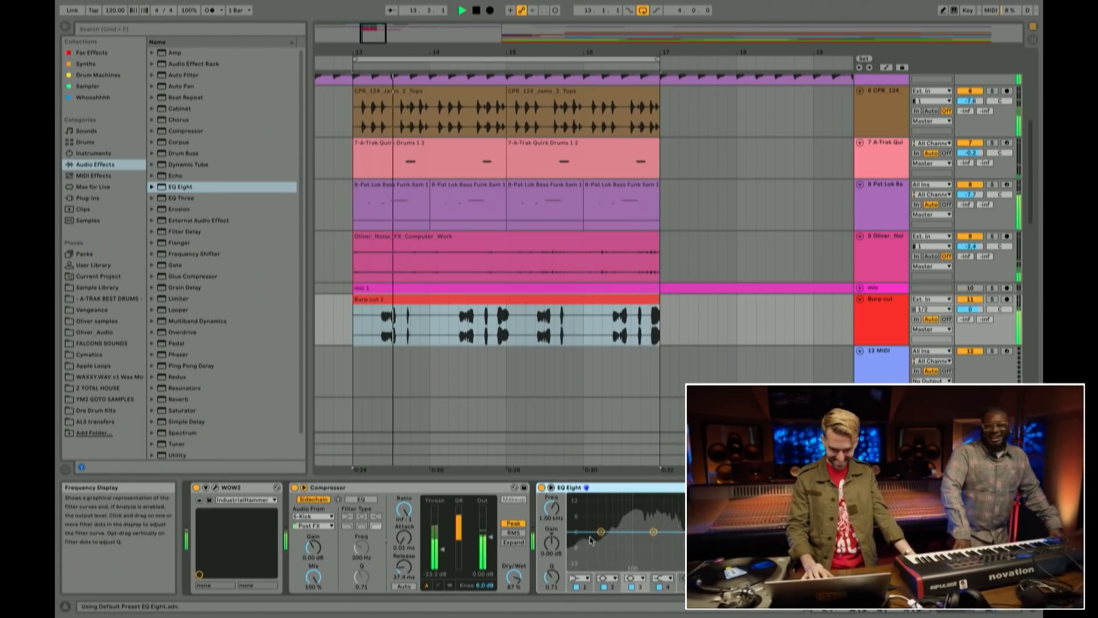
Step: Set EQ Eight band 1 to a low cut at about 111 Hz and move the EQ ahead of the Compressor
left_click(578, 577)
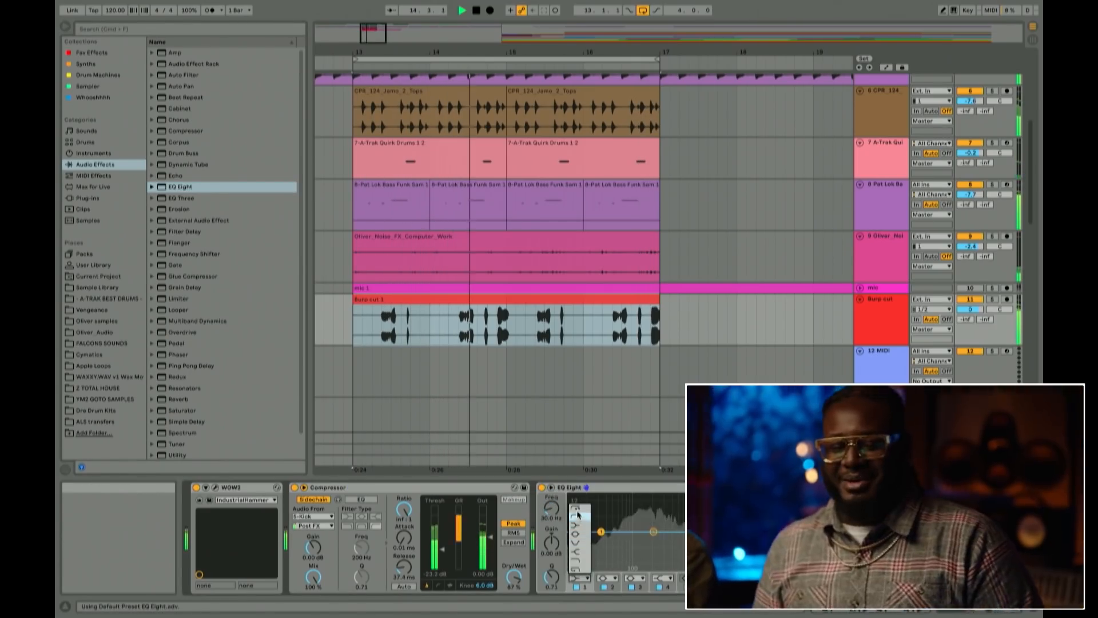
left_click(577, 515)
left_click_drag(601, 539, 637, 540)
left_click_drag(656, 487, 336, 520)
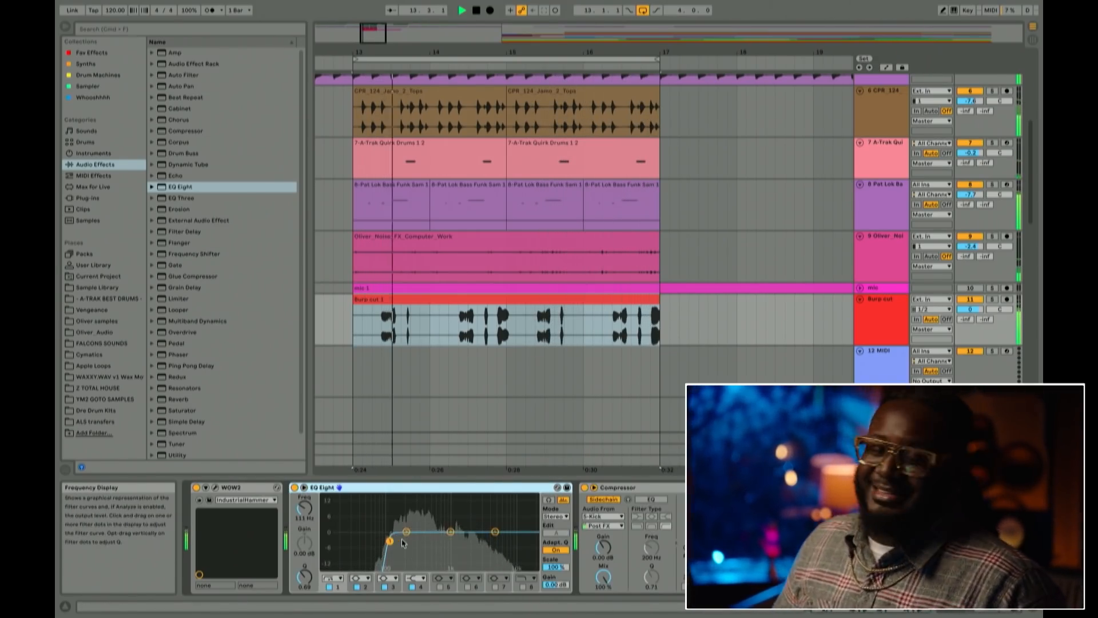
Step: Boost EQ Eight band 2 by about 3.1 dB near 2.25 kHz and lower the Burp cut volume to -4.8 dB
left_click_drag(409, 535, 472, 524)
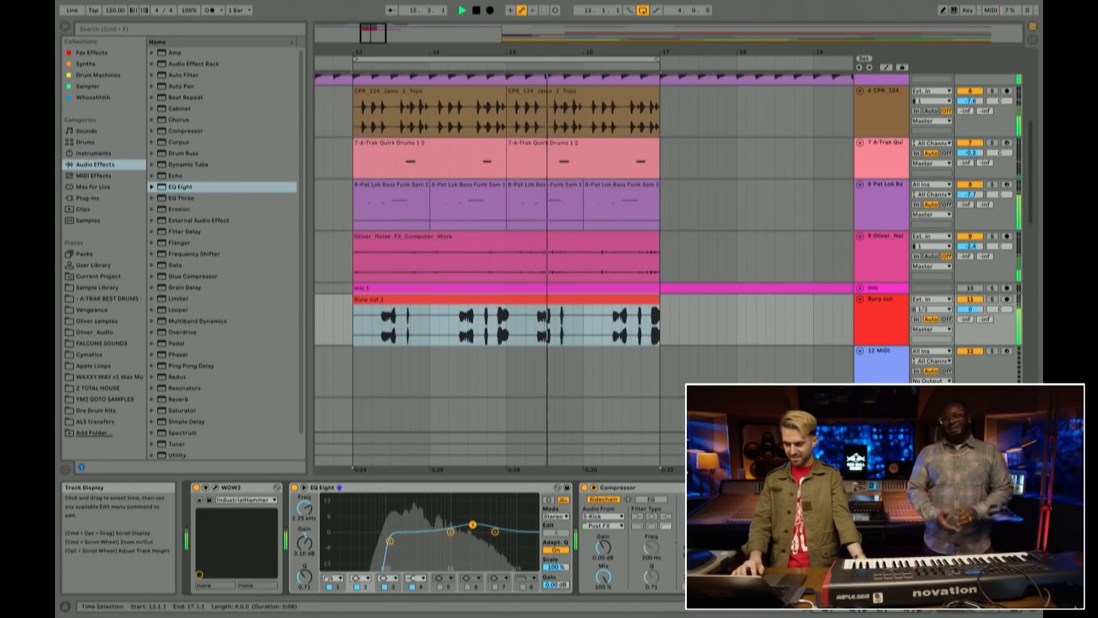
left_click_drag(970, 309, 969, 326)
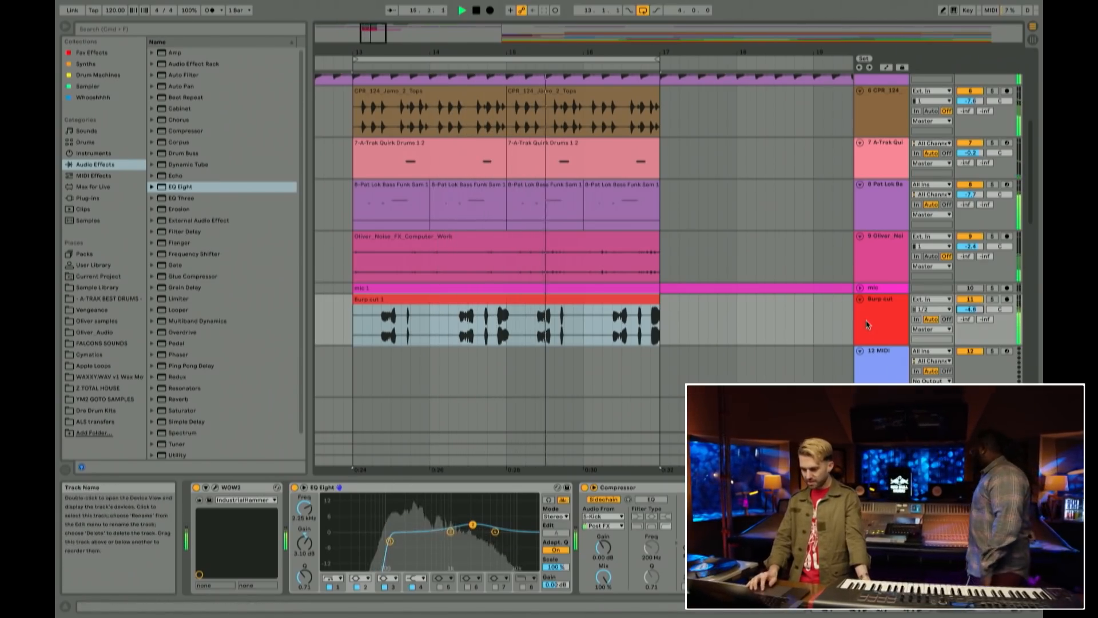
Step: Make bar 15 of the Burp cut part its own one-bar clip and extend the preceding clip's end about half a beat into it
left_click(404, 300)
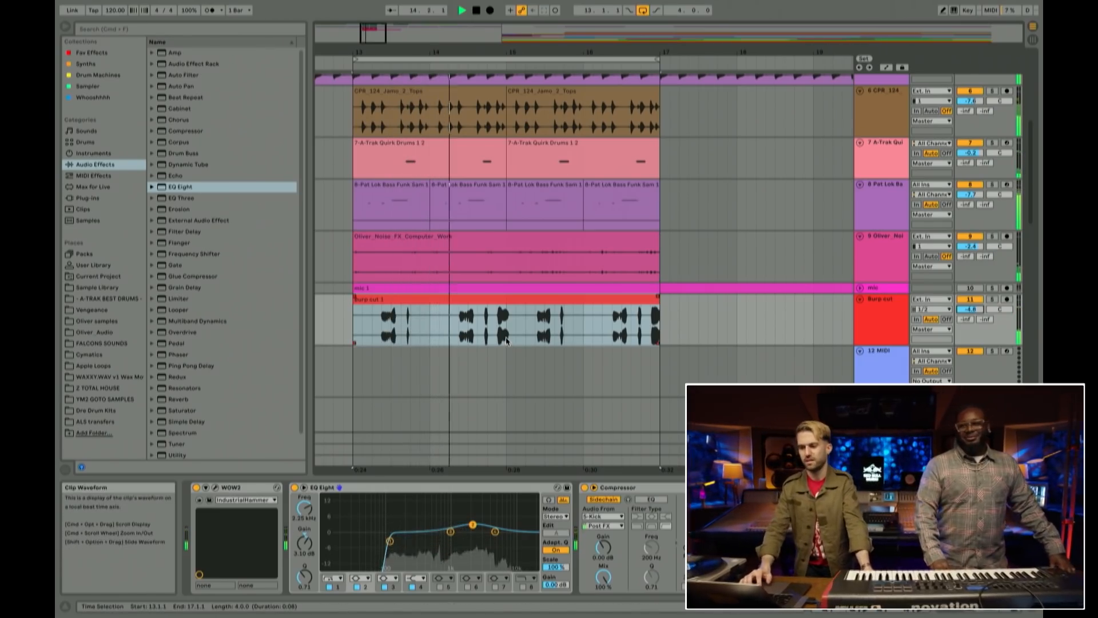
mouse_move(470, 52)
left_mouse_down()
mouse_move(470, 74)
mouse_move(470, 37)
left_mouse_up()
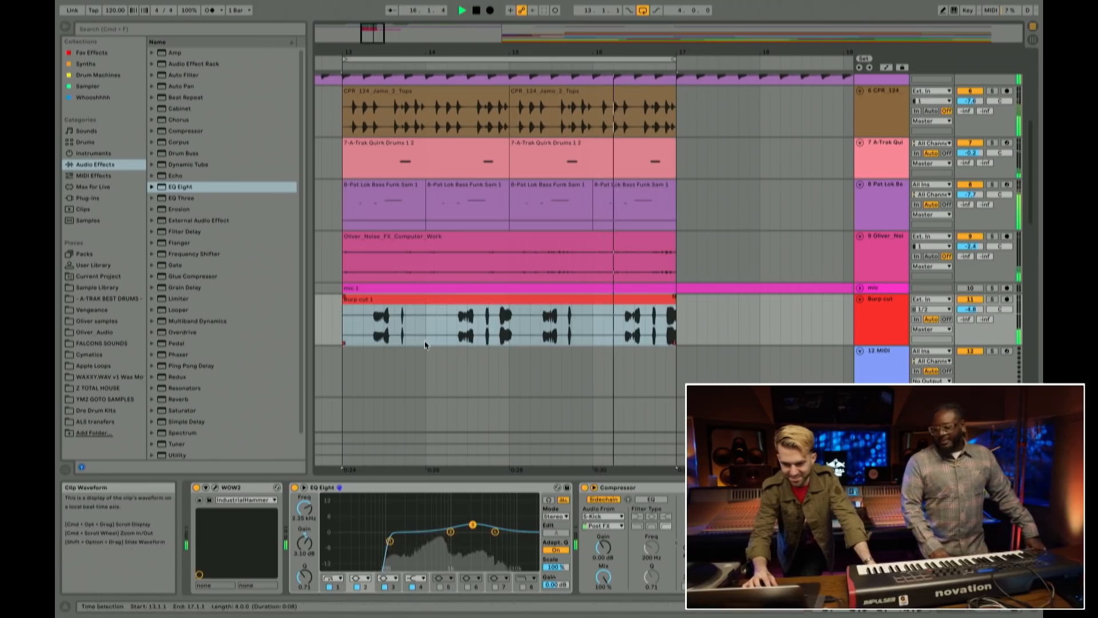
left_click_drag(424, 341, 345, 328)
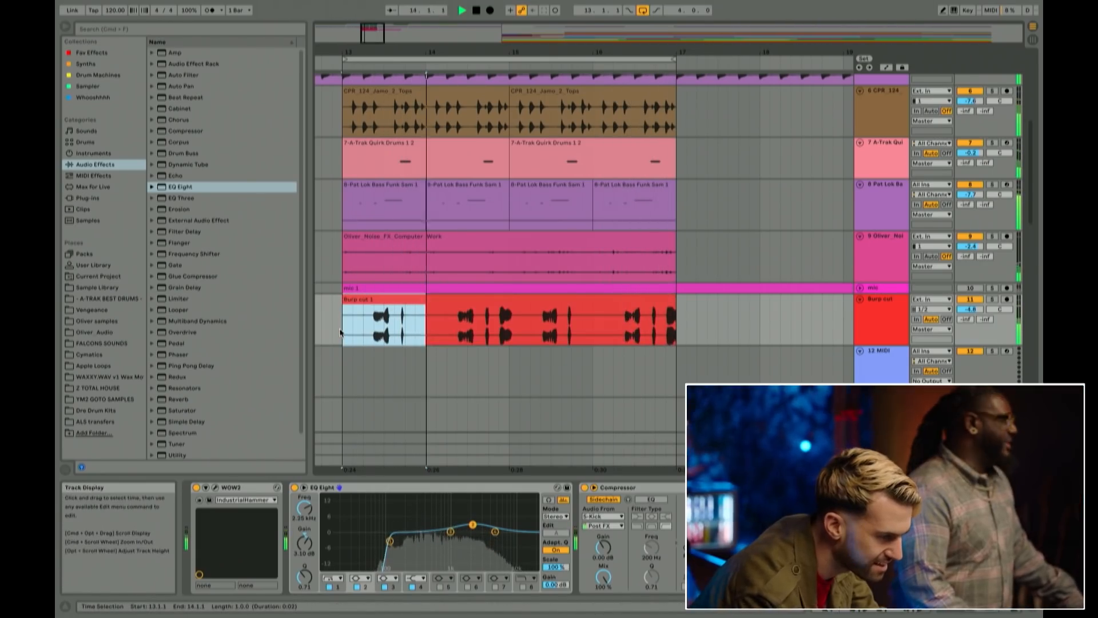
left_click(509, 327)
left_click_drag(510, 328, 593, 329)
key("super+e")
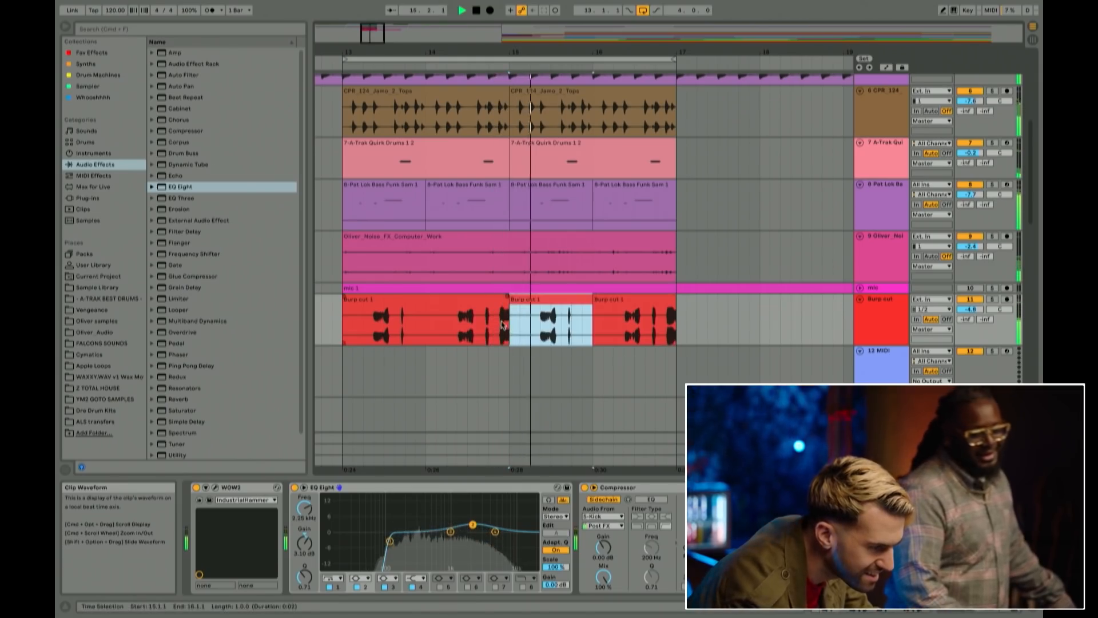
left_click_drag(509, 299, 519, 300)
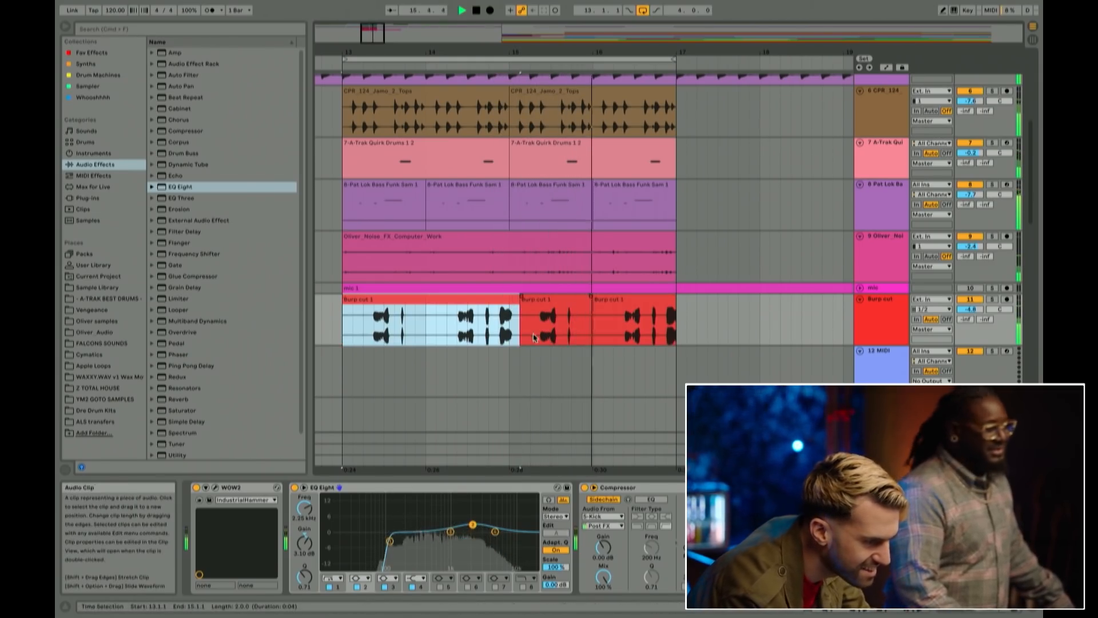
Step: Lower the Burp cut track volume to -5.0 dB and review its WOW2 preset settings during playback
left_click(344, 371)
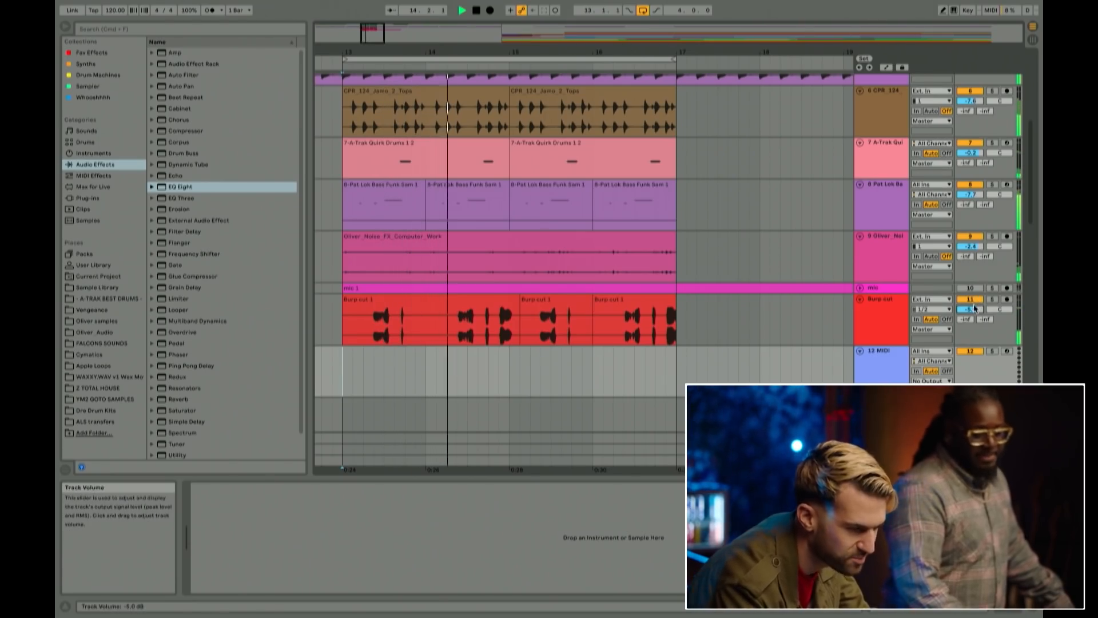
left_click(886, 314)
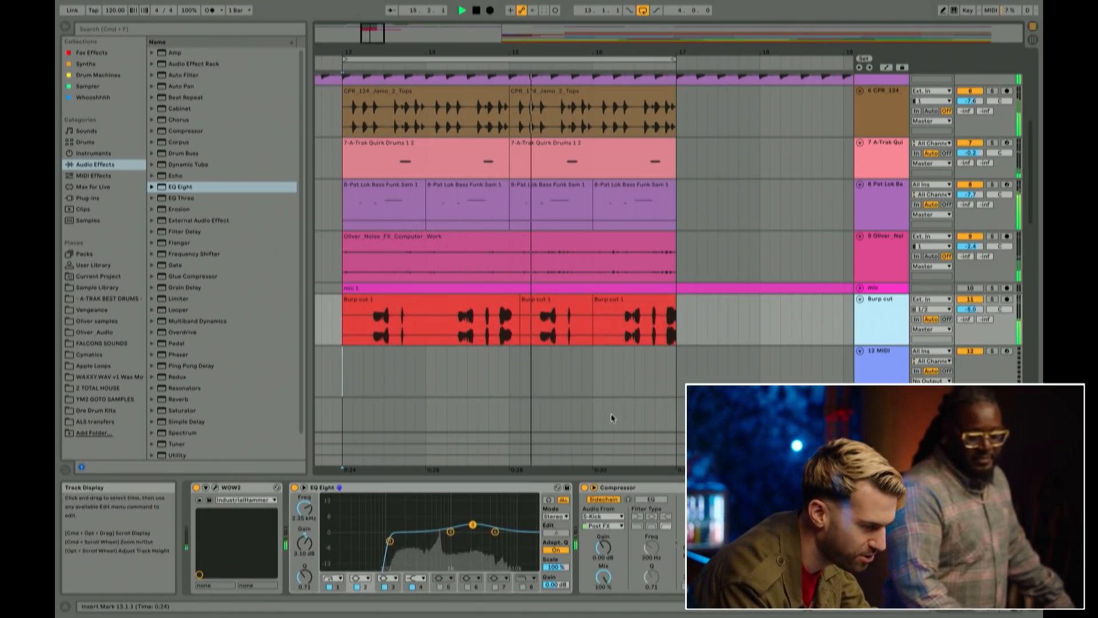
left_click(215, 487)
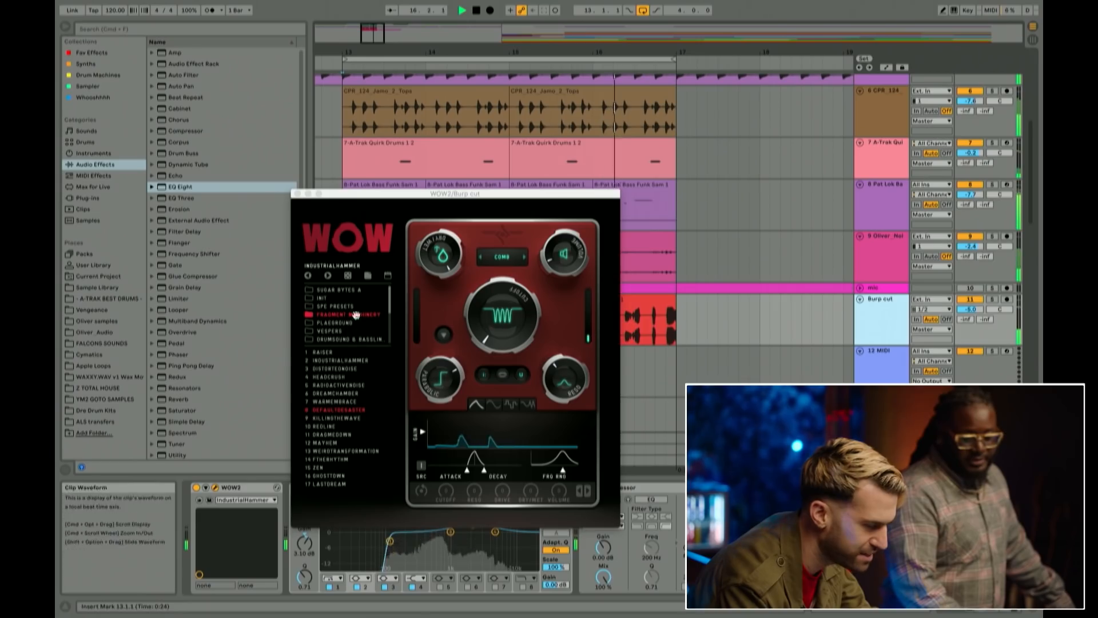
left_click(297, 194)
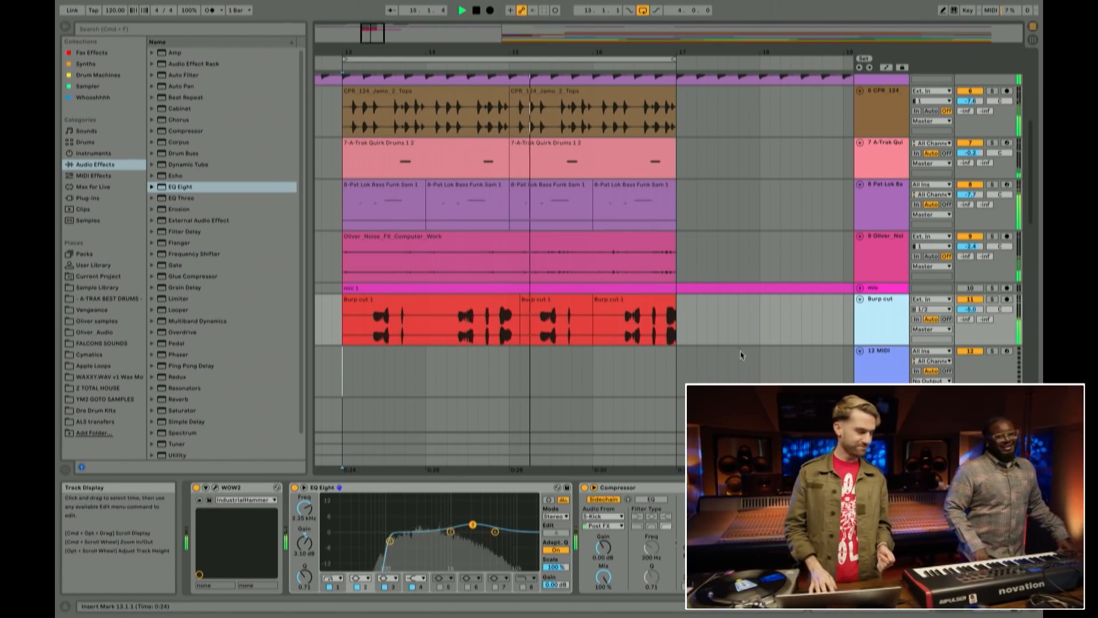
Step: Insert a new audio track below Burp cut, name it todd and set its input to channels 1/2
scroll(739, 342, "down", 2)
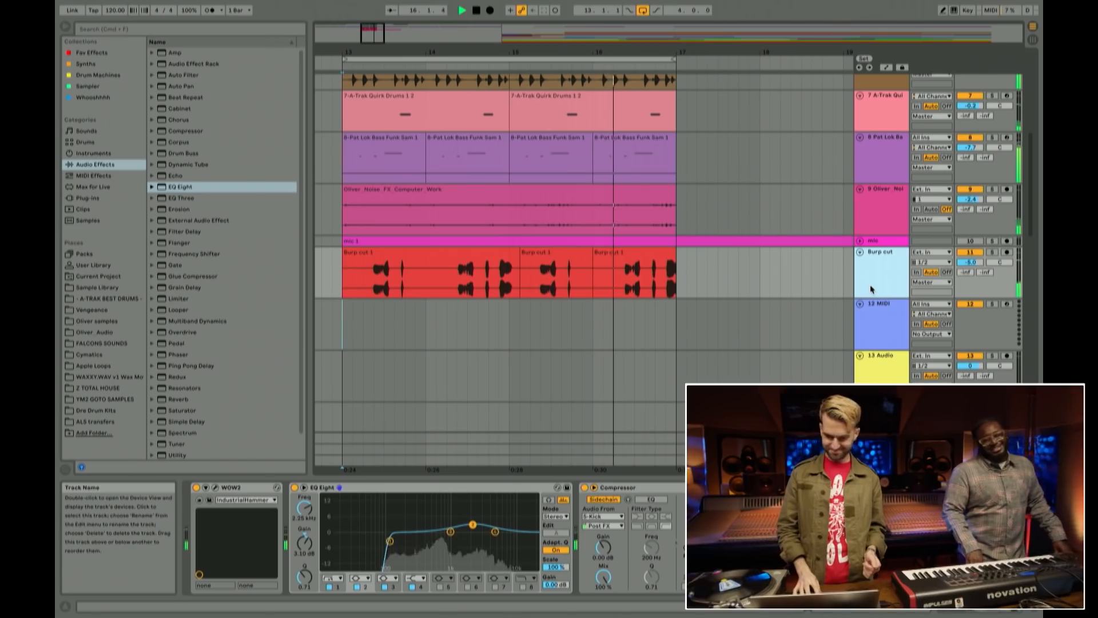
key("super+t")
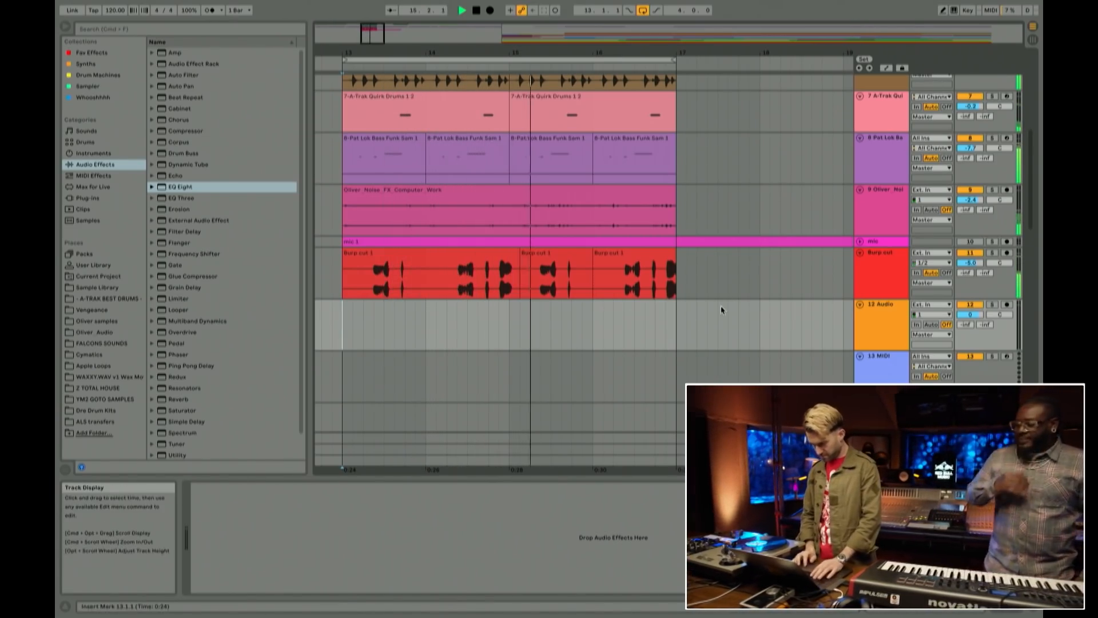
left_click(878, 323)
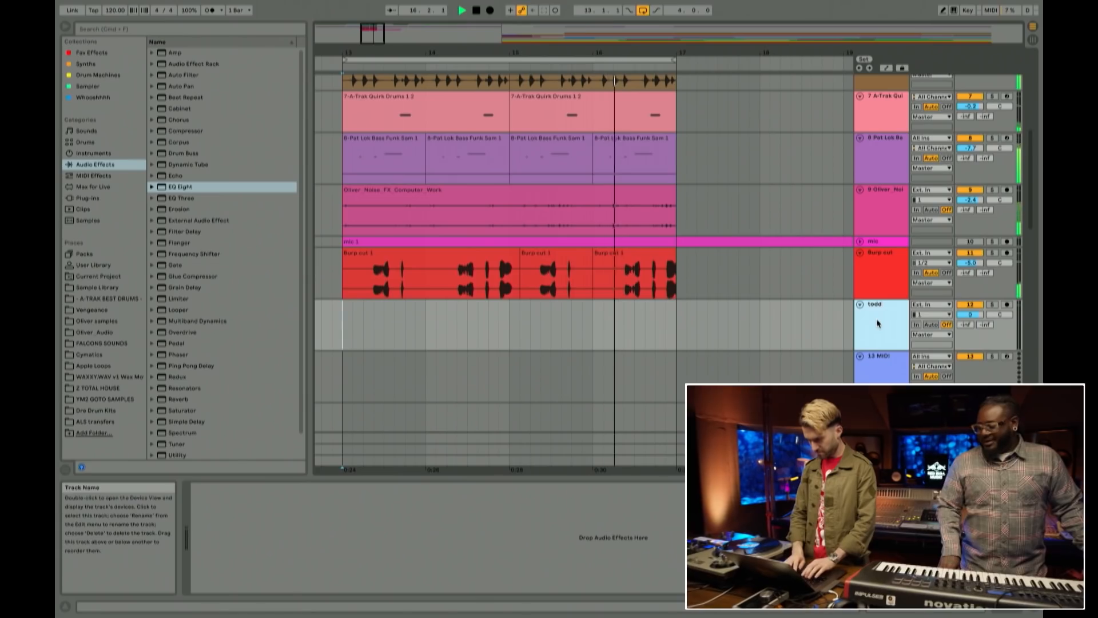
left_click(921, 315)
left_click(923, 324)
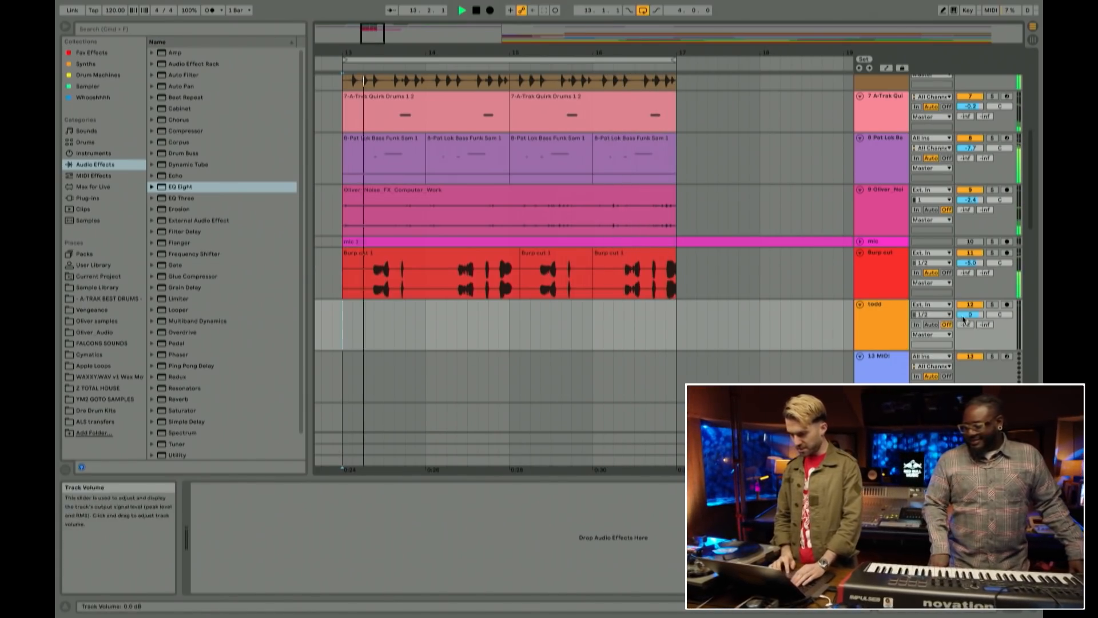
Step: Set up the todd track for recording, record a turntable scratch take from 13.1.1 and play it back
left_click(945, 324)
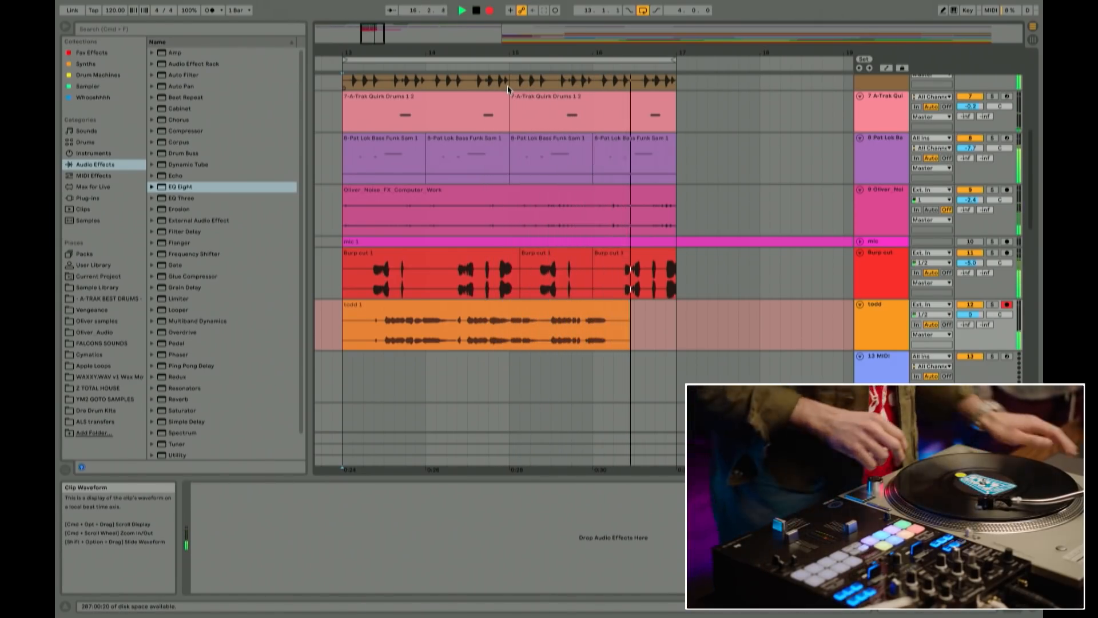
key("space")
key("space")
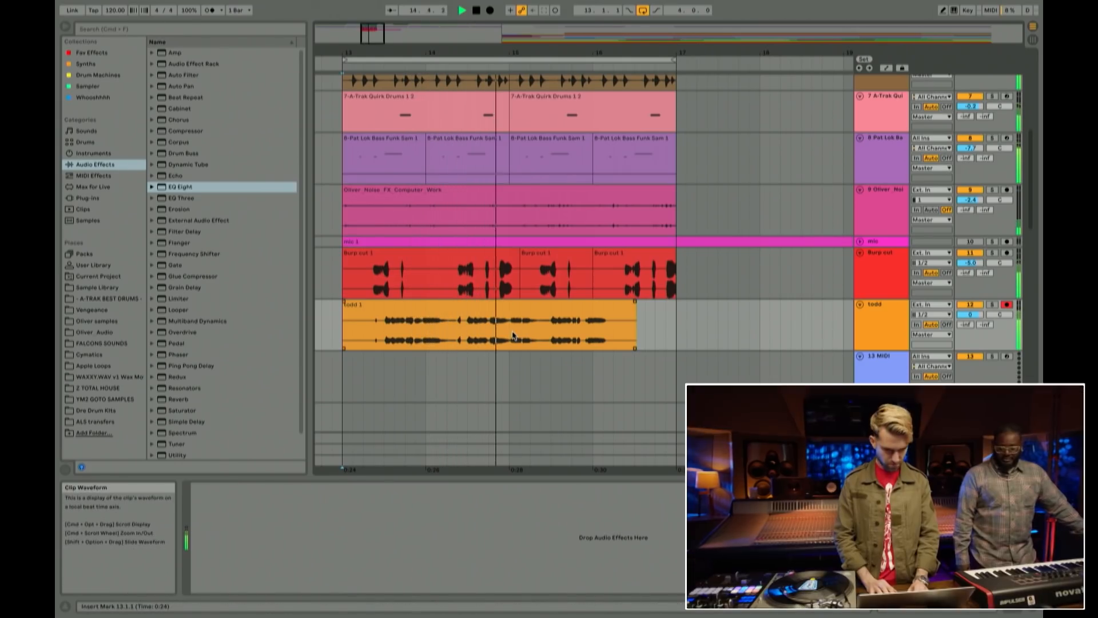
Step: Delete the todd take from 15.3.1 onward and lower the track volume slightly while playing the loop
left_click_drag(543, 338, 687, 328)
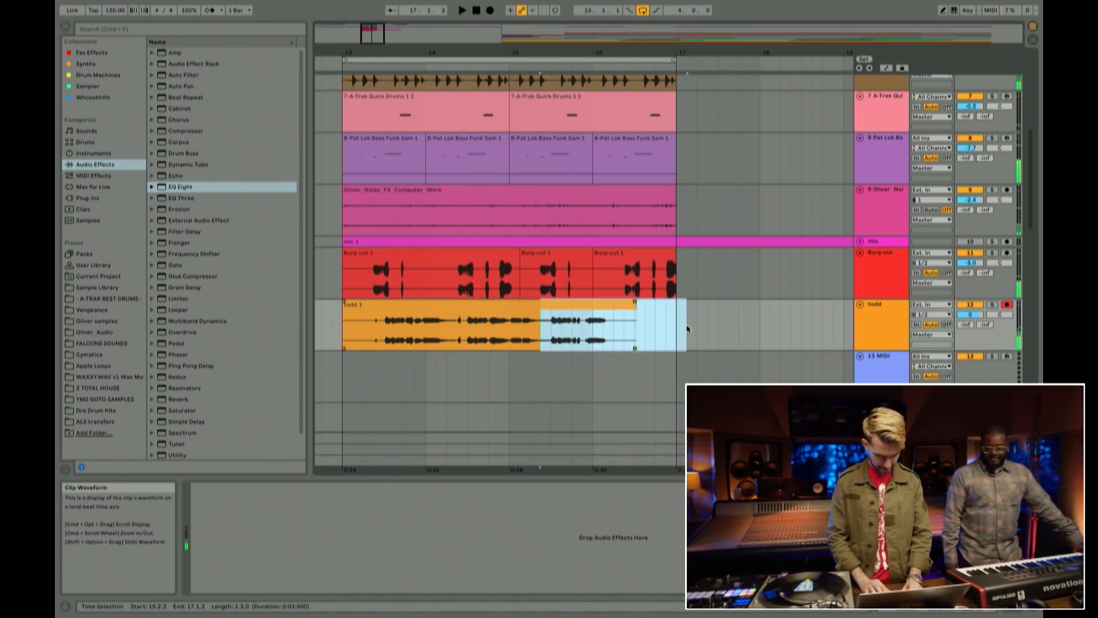
left_click_drag(552, 333, 664, 308)
key("Delete")
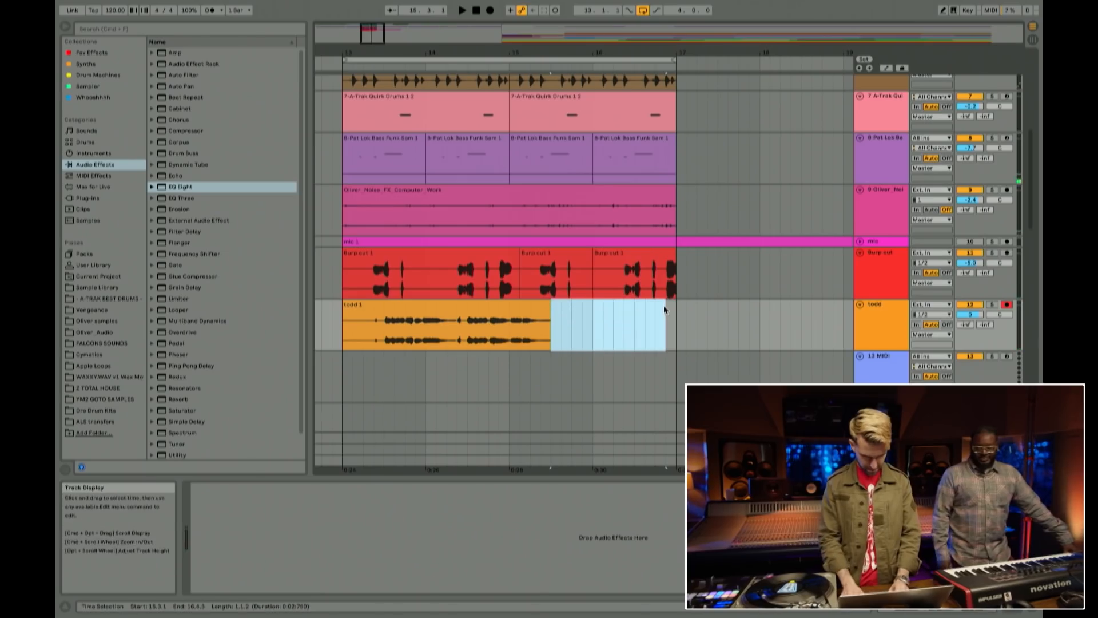
left_click(416, 306)
key("space")
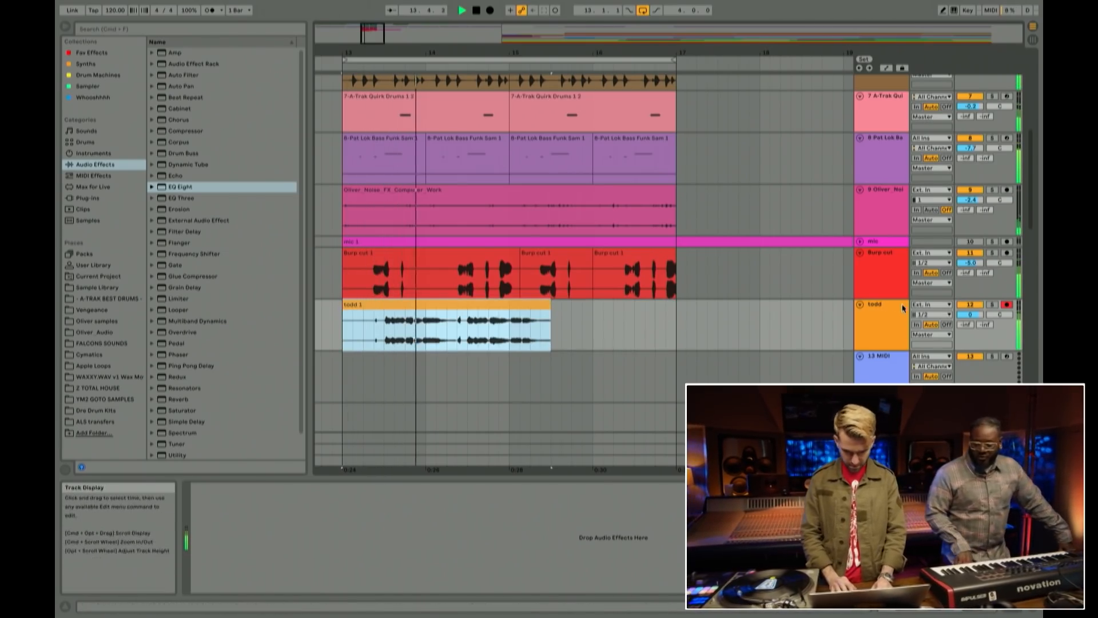
left_click_drag(968, 315, 968, 318)
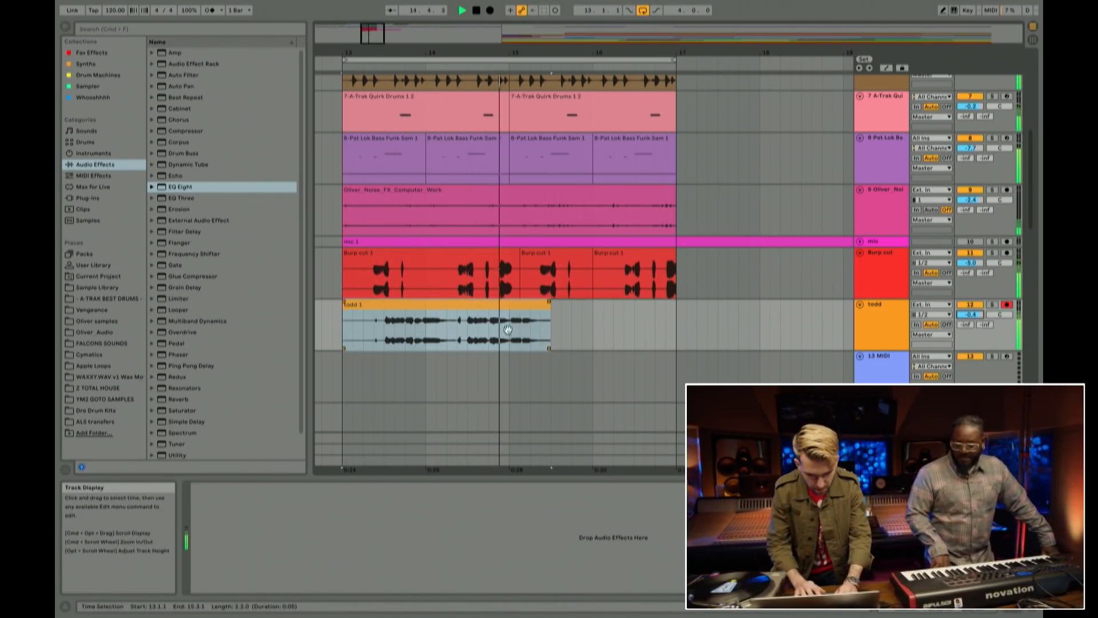
Step: Move the trimmed todd take to 17.1.1 and record another scratch take on the track from 13.1.1
key("space")
left_click_drag(458, 309, 782, 313)
left_click(341, 329)
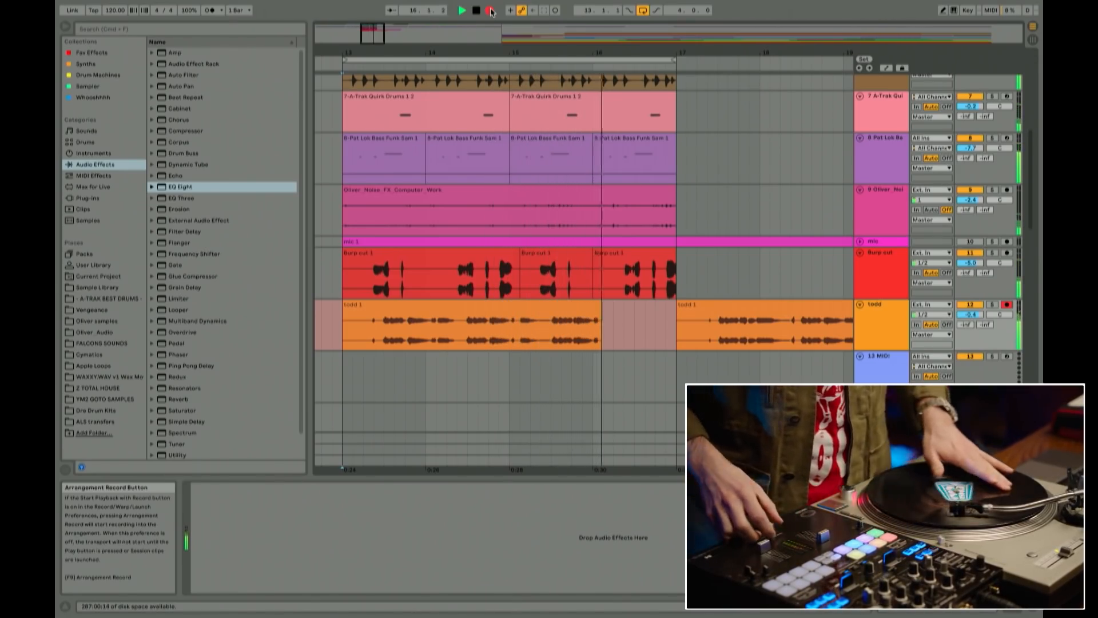
left_click(490, 10)
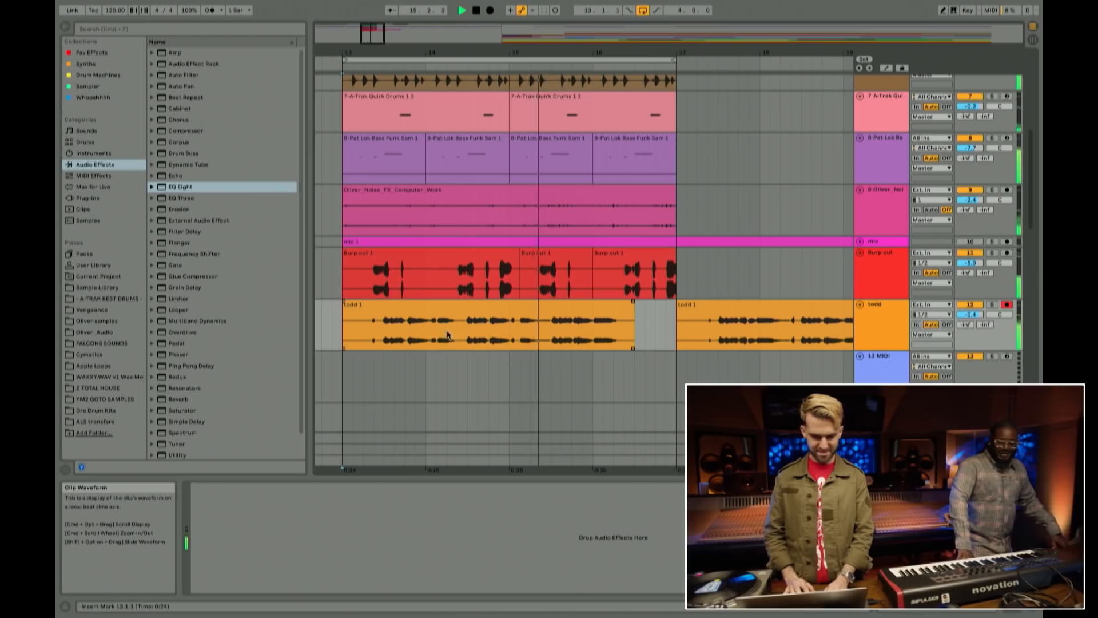
Step: Trim the start of the new todd take and move it one bar earlier so it begins at 13.2.3
left_click(429, 336)
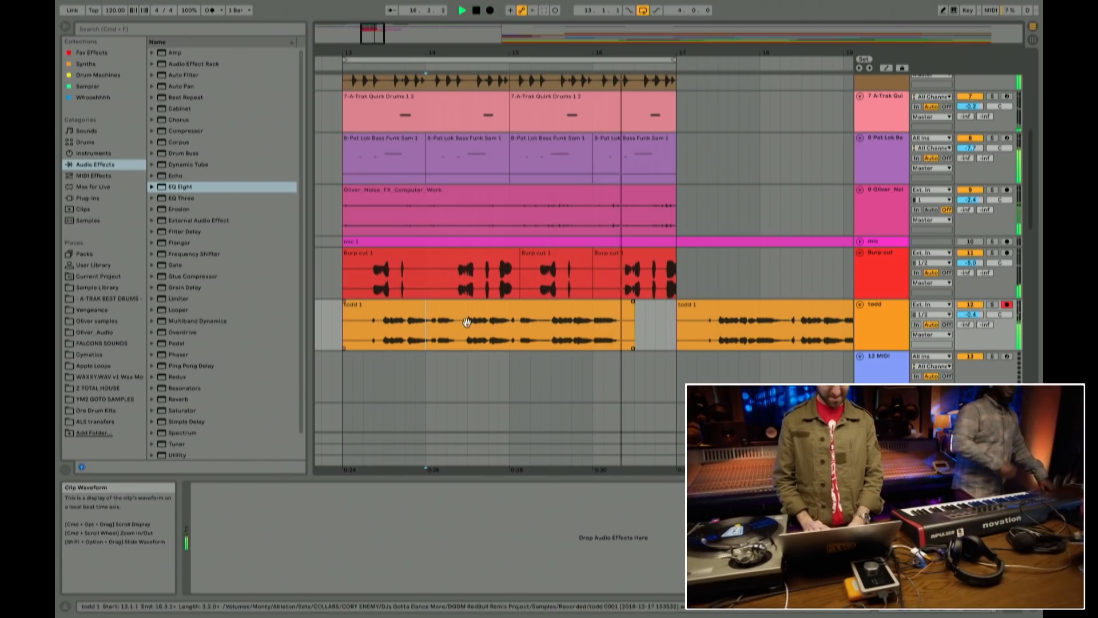
key("space")
key("space")
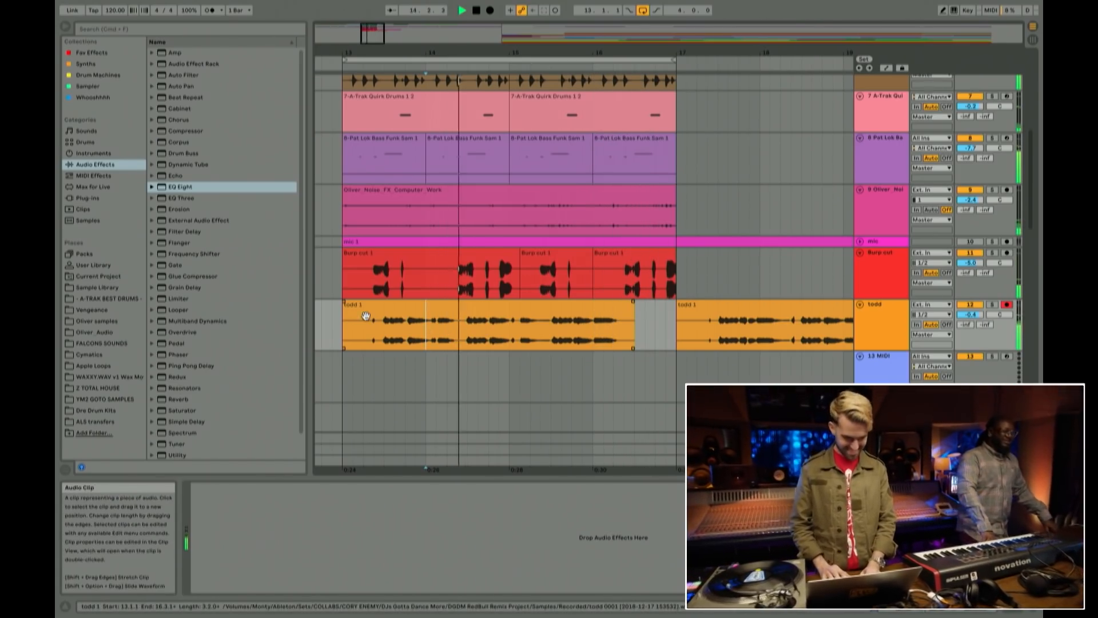
left_click_drag(345, 309, 437, 315)
left_click_drag(478, 310, 374, 306)
left_click(344, 332)
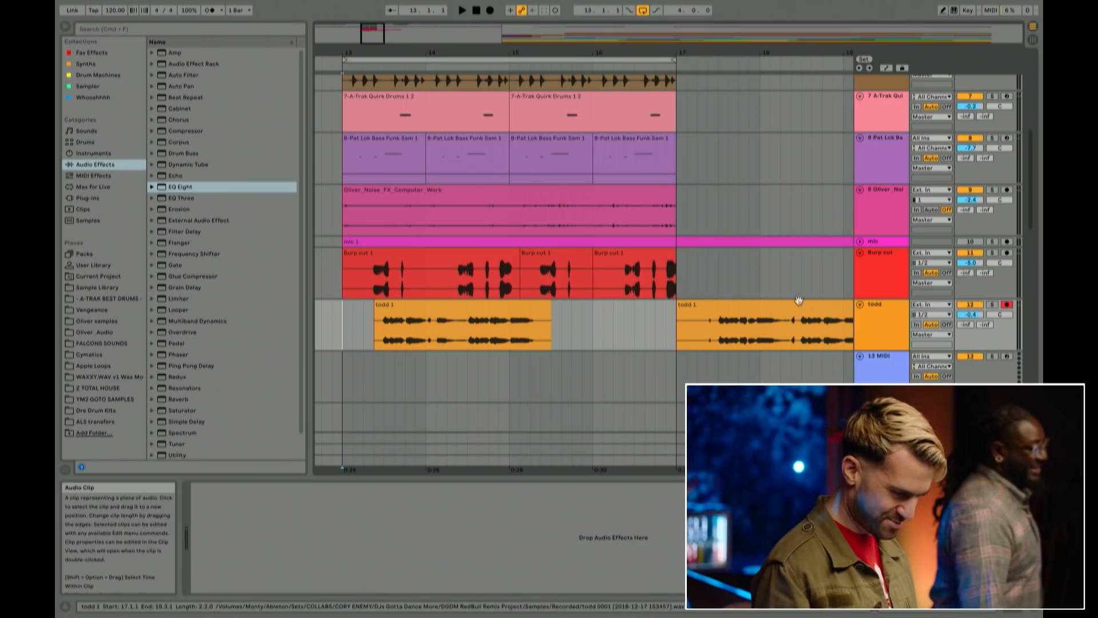
Step: Lower the todd track volume further and audition the repositioned scratch against the looping beat
right_click(972, 315)
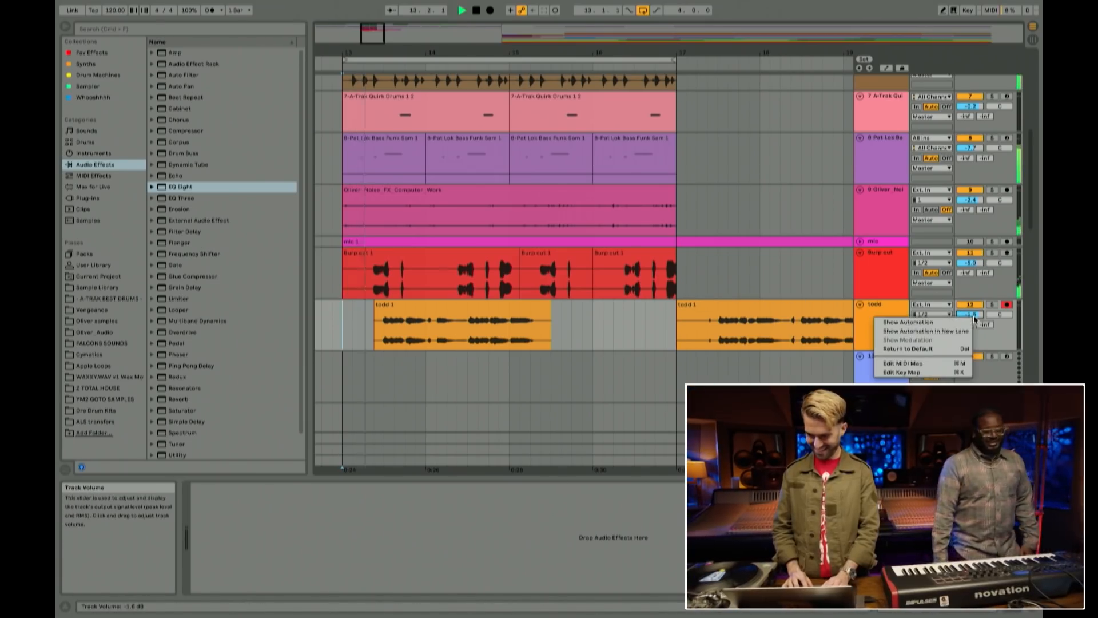
left_click(973, 317)
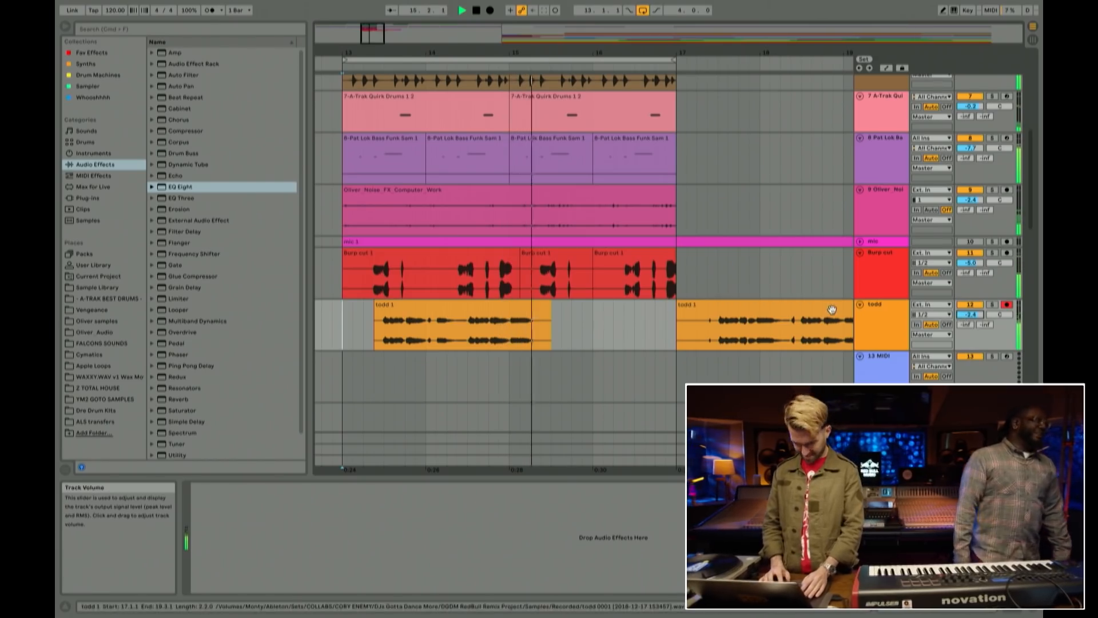
key("space")
key("space")
left_click(417, 316)
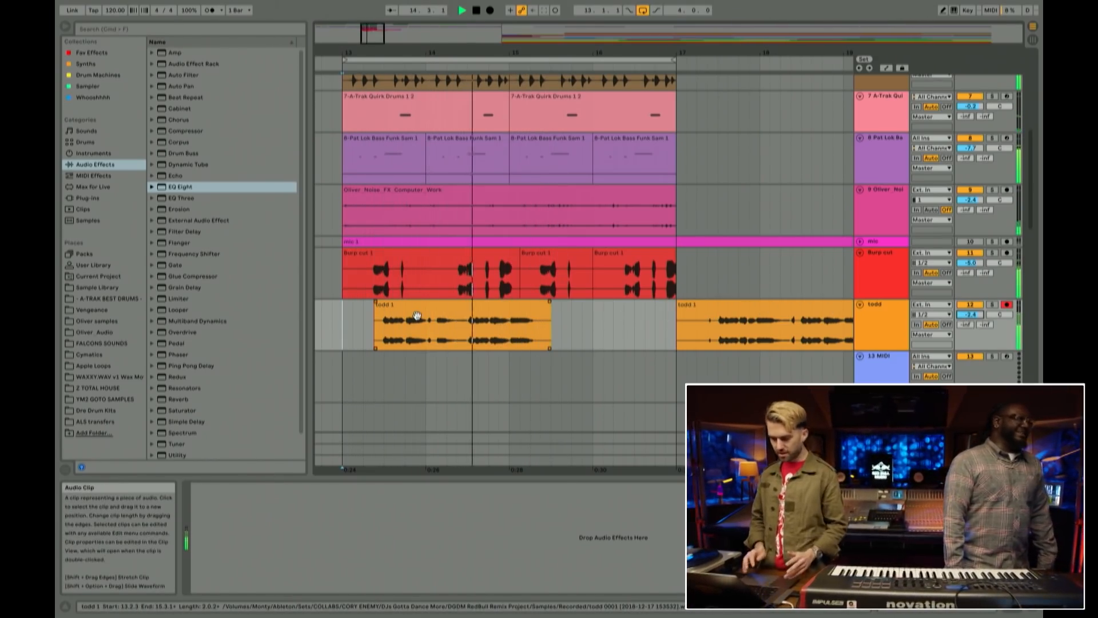
Step: Duplicate the todd section from 13.3.1 to 15.3.1 directly after itself, and move the part past 17.1.1 to the loop start at 13.1.1
left_click_drag(390, 322, 542, 333)
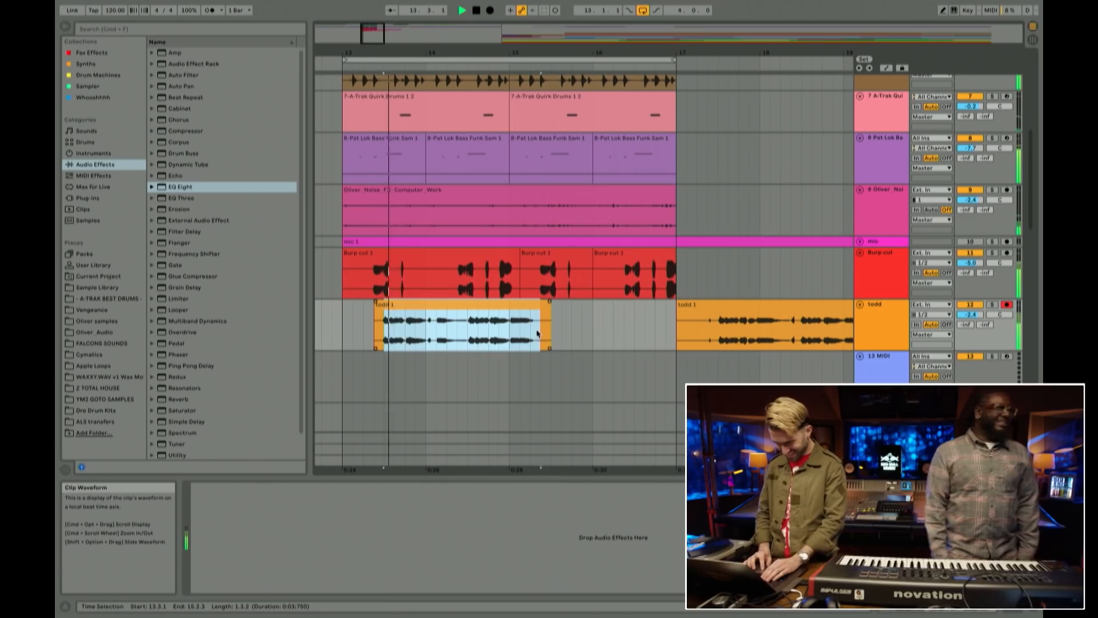
key("super+d")
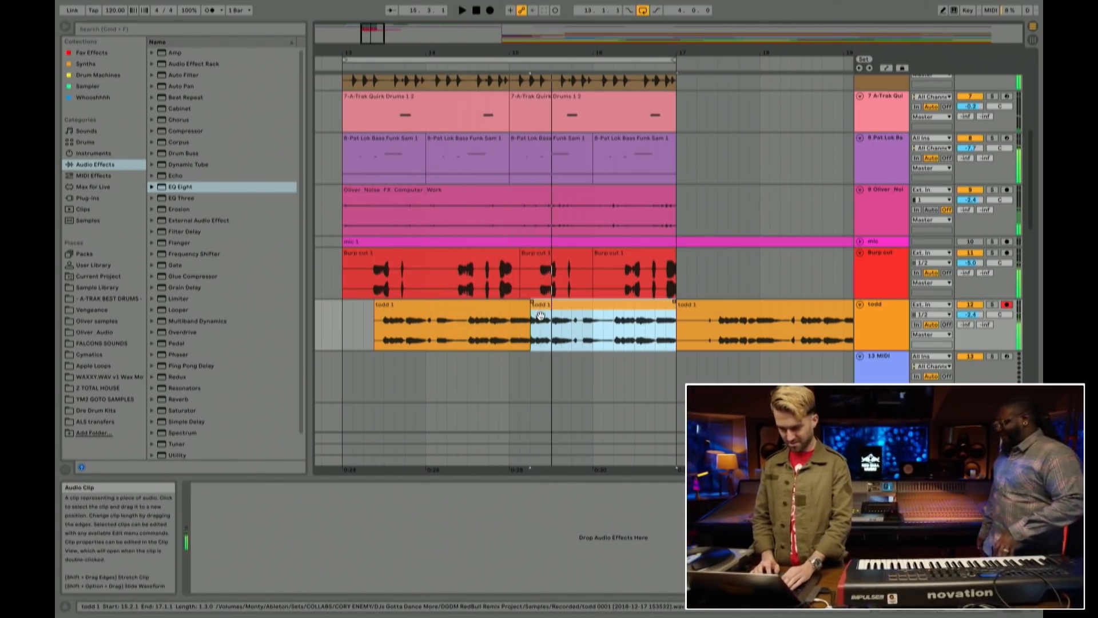
key("super+z")
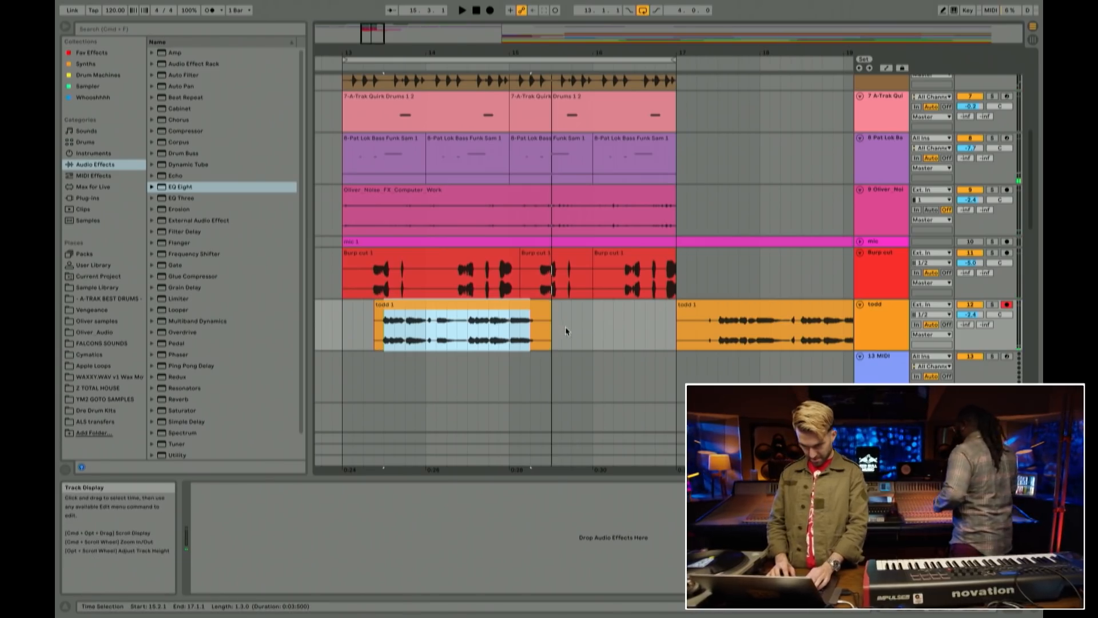
left_click(563, 327, "shift")
key("space")
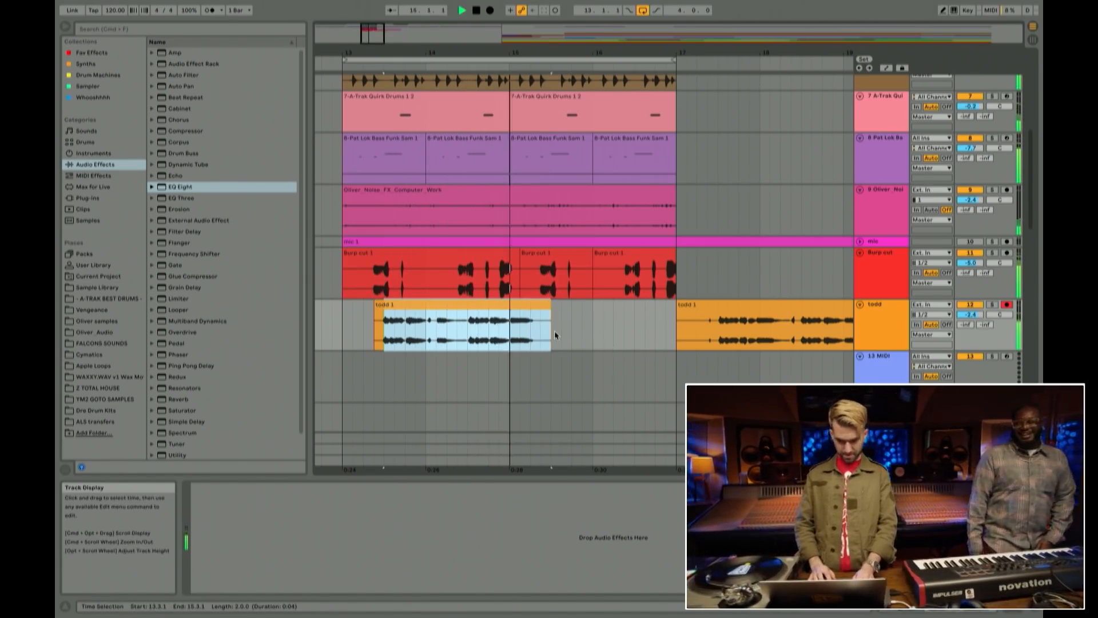
key("super+d")
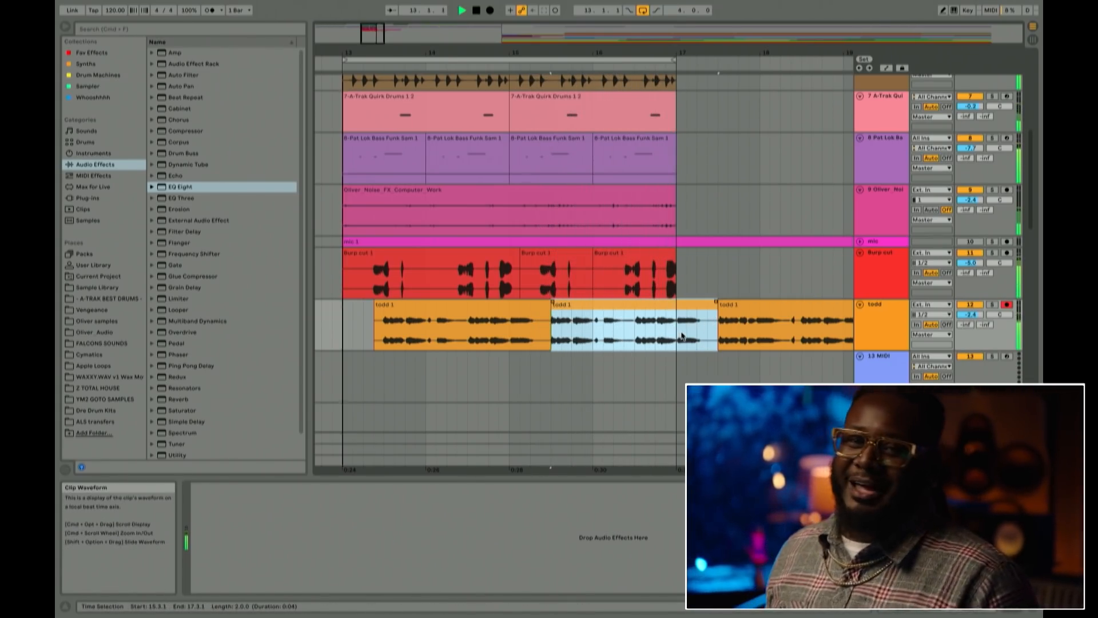
left_click_drag(679, 336, 349, 302)
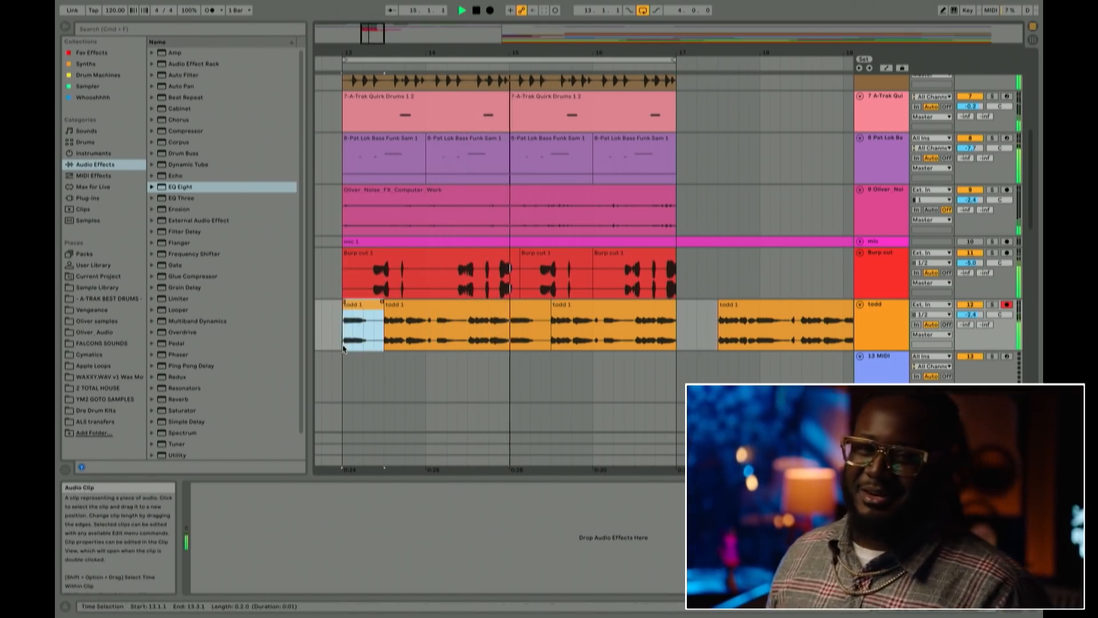
left_click(342, 379)
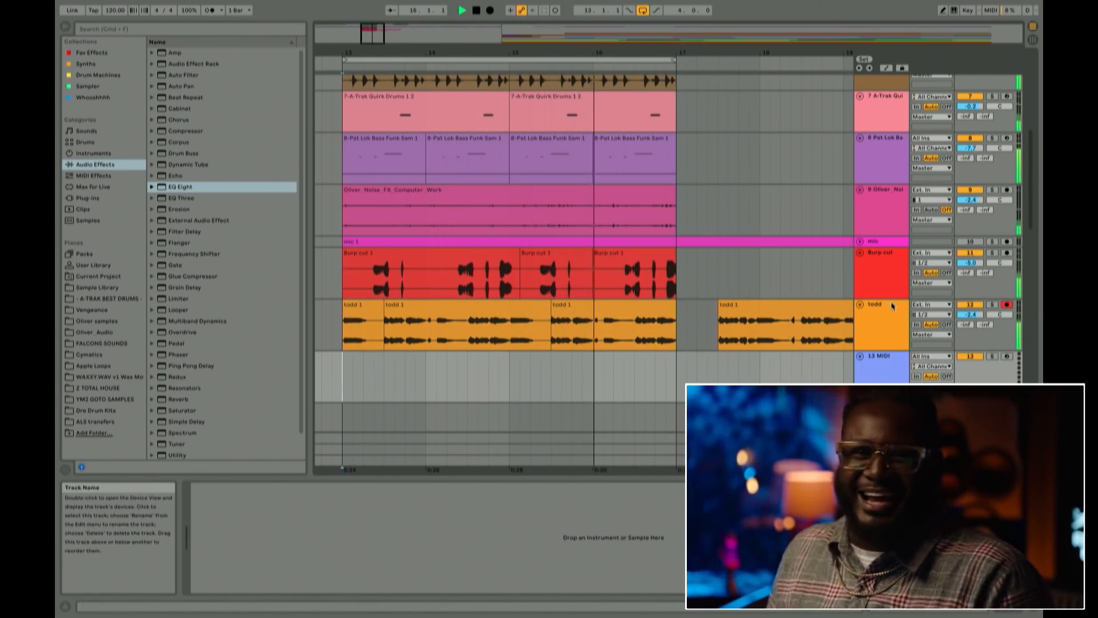
Step: Copy the sidechained Compressor from the Burp cut track onto the todd track and raise its threshold slightly
left_click(886, 278)
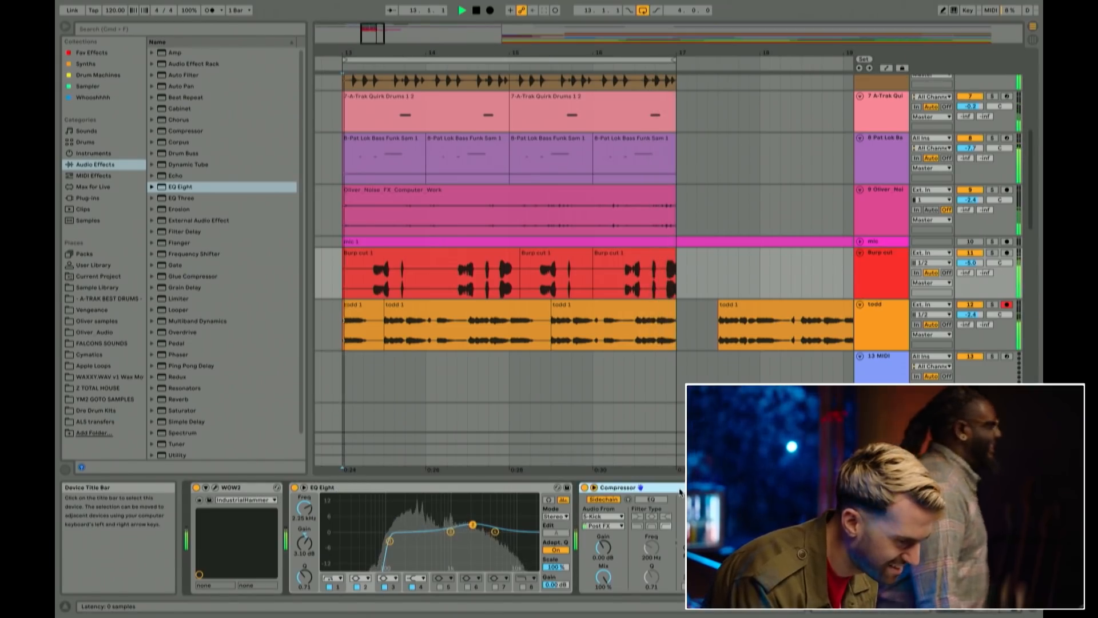
left_click(879, 322)
left_click(479, 524)
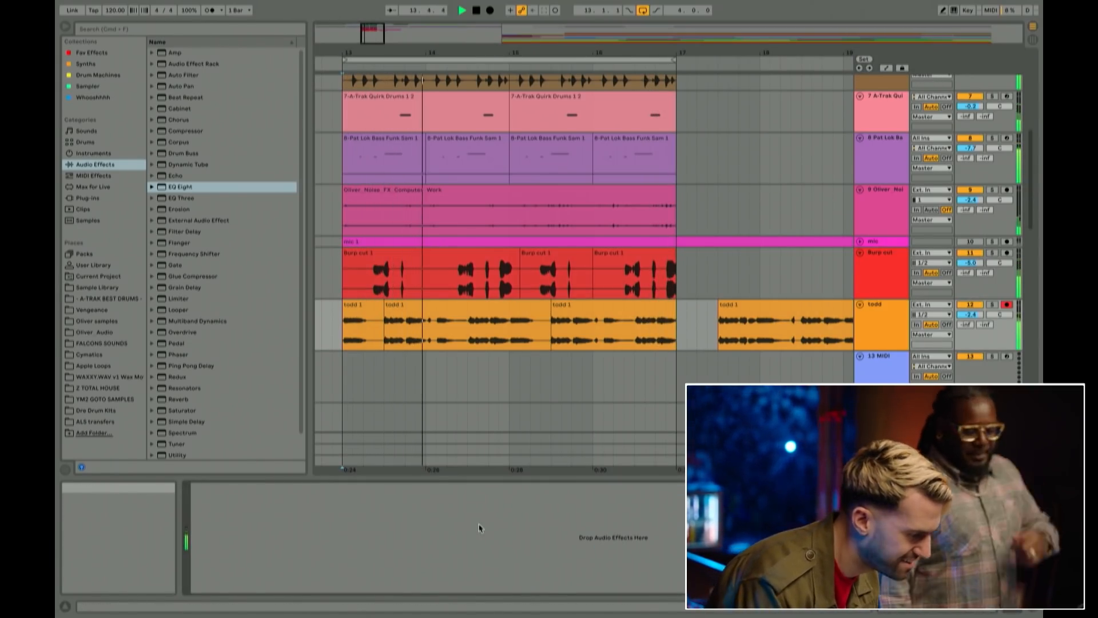
key("super+v")
left_click_drag(343, 548, 344, 539)
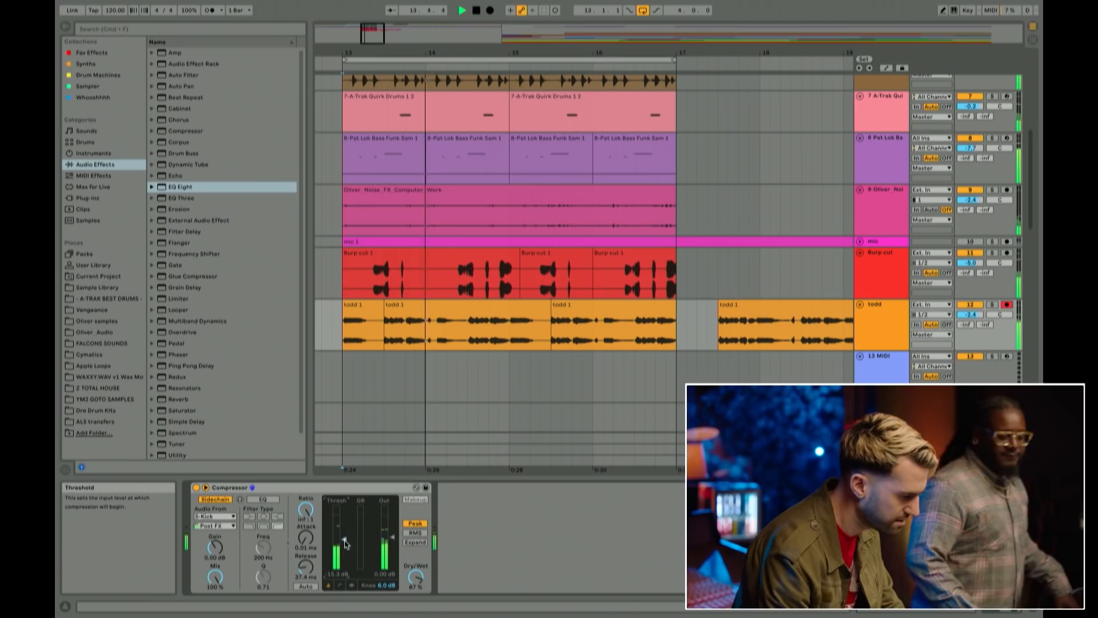
Step: Add an Overdrive before the Compressor on the todd track, with drive at about 26% and dry/wet at 70%
scroll(226, 346, "down", 2)
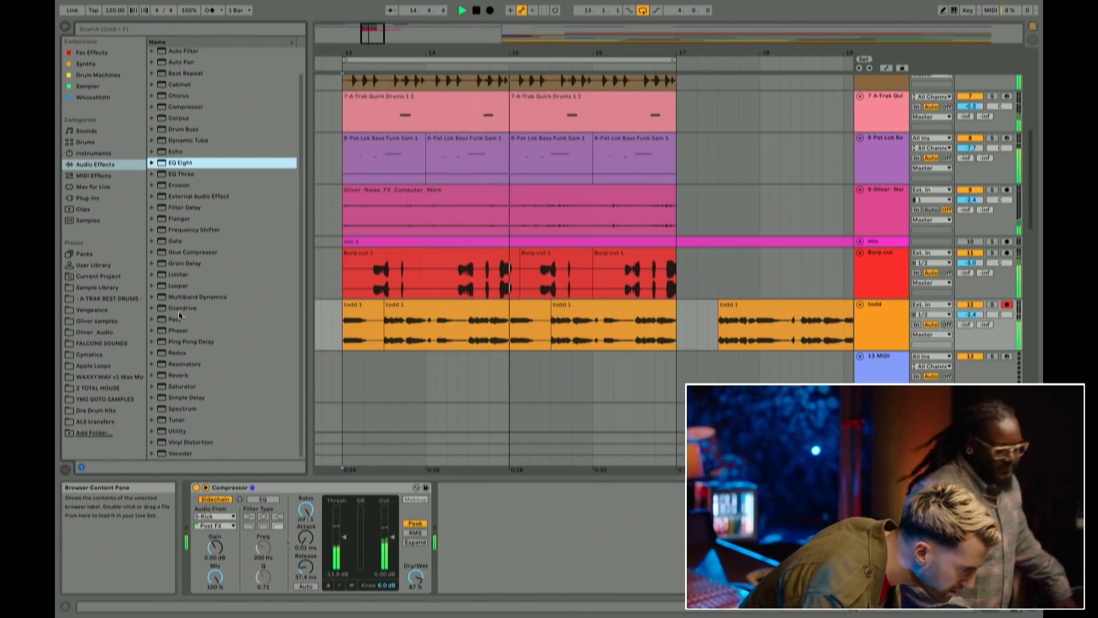
left_click_drag(187, 309, 226, 516)
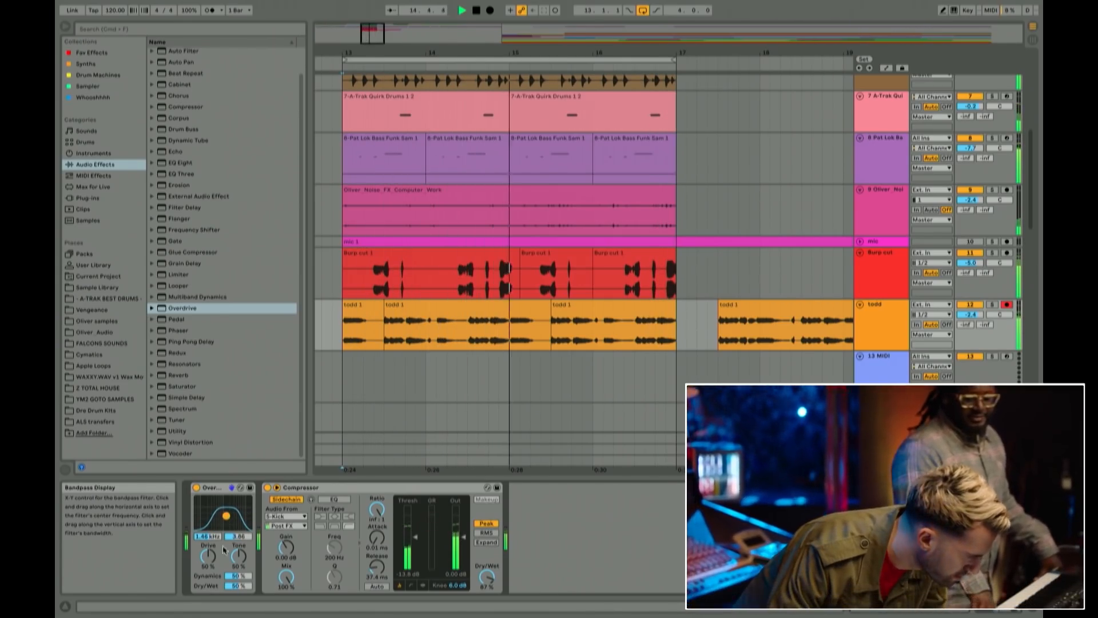
left_click_drag(238, 586, 207, 566)
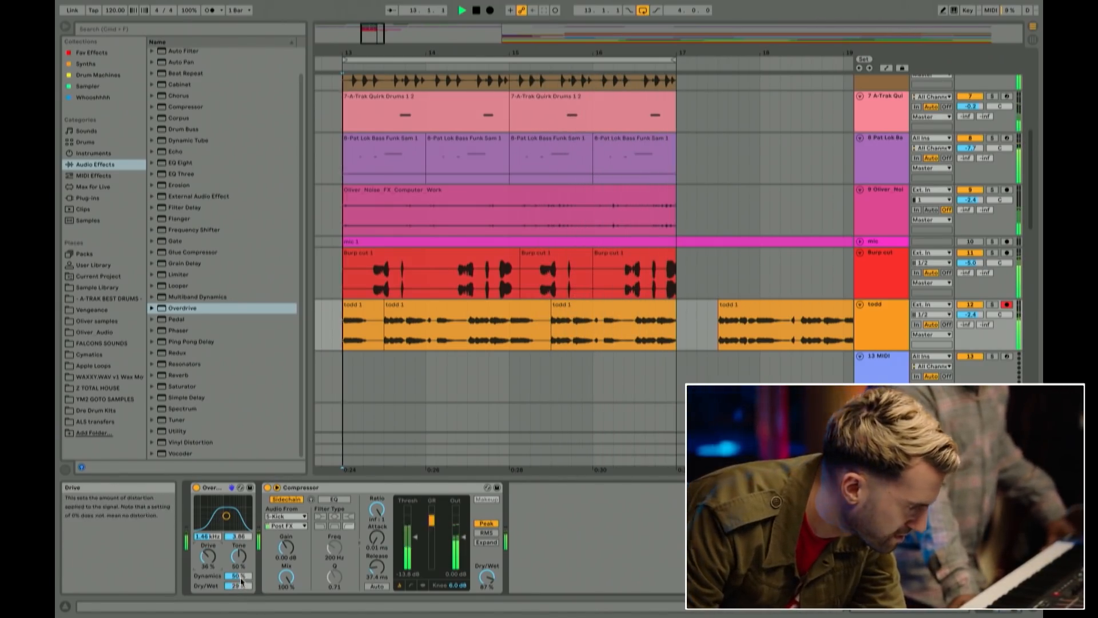
mouse_move(238, 585)
left_mouse_down()
mouse_move(238, 549)
mouse_move(238, 594)
left_mouse_up()
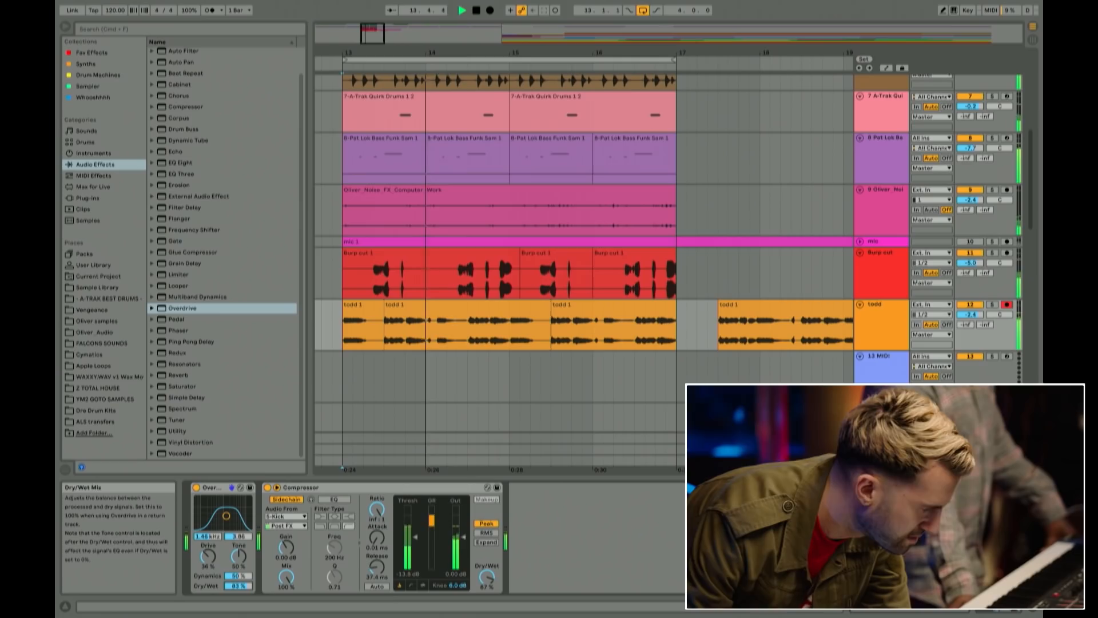
left_click_drag(208, 556, 208, 559)
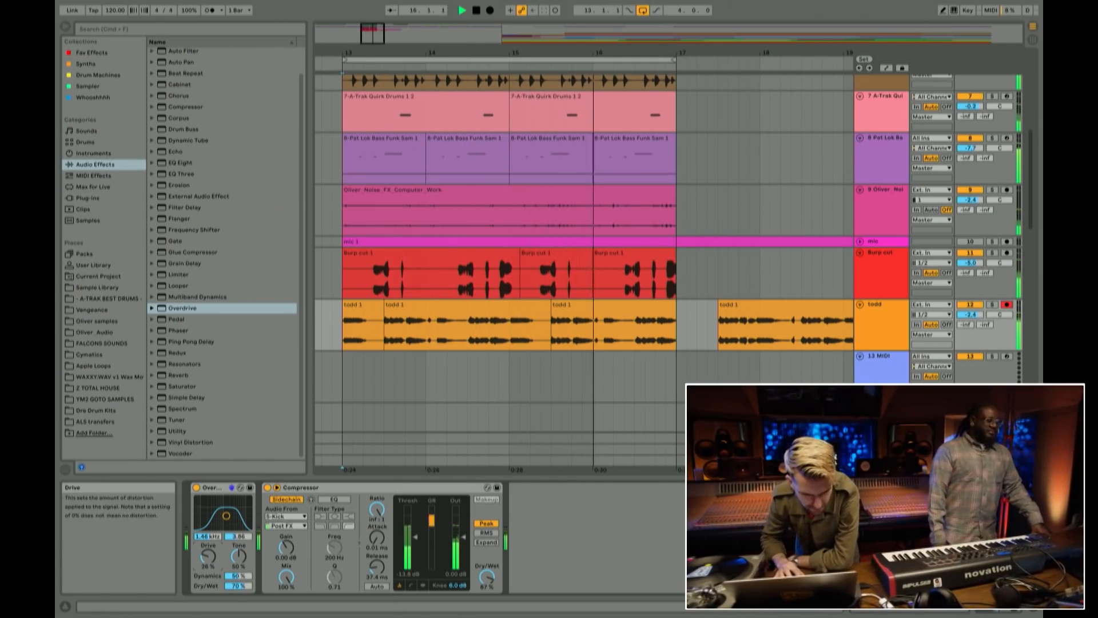
Step: Lower the Compressor's threshold to about -17.8 dB and its dry/wet to 84%
left_click_drag(415, 537, 415, 547)
left_click_drag(486, 573, 486, 575)
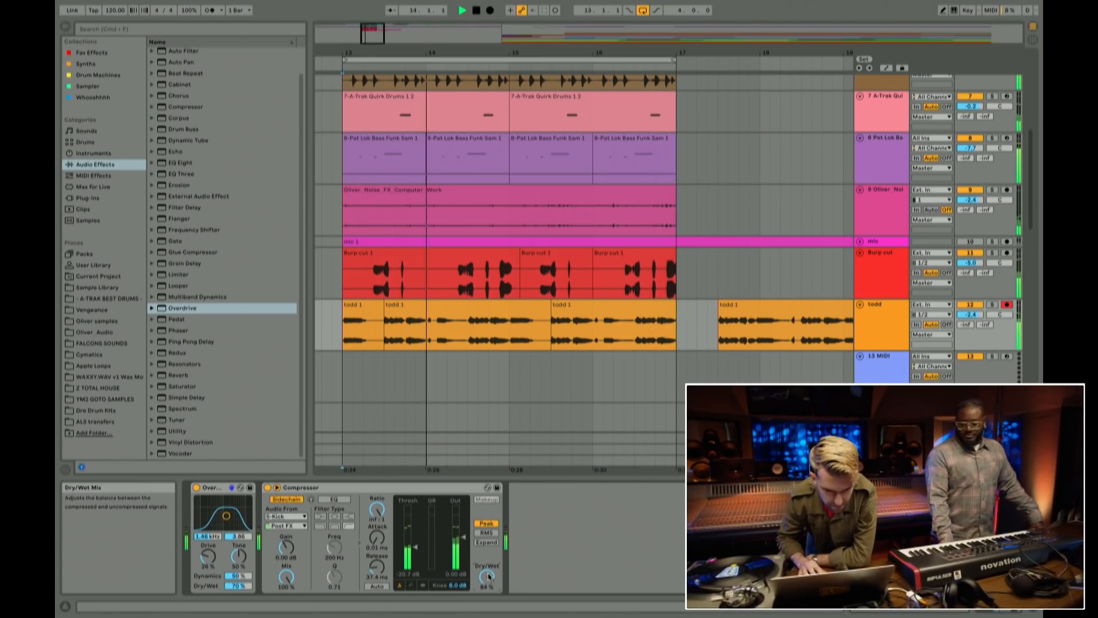
left_click_drag(415, 547, 415, 543)
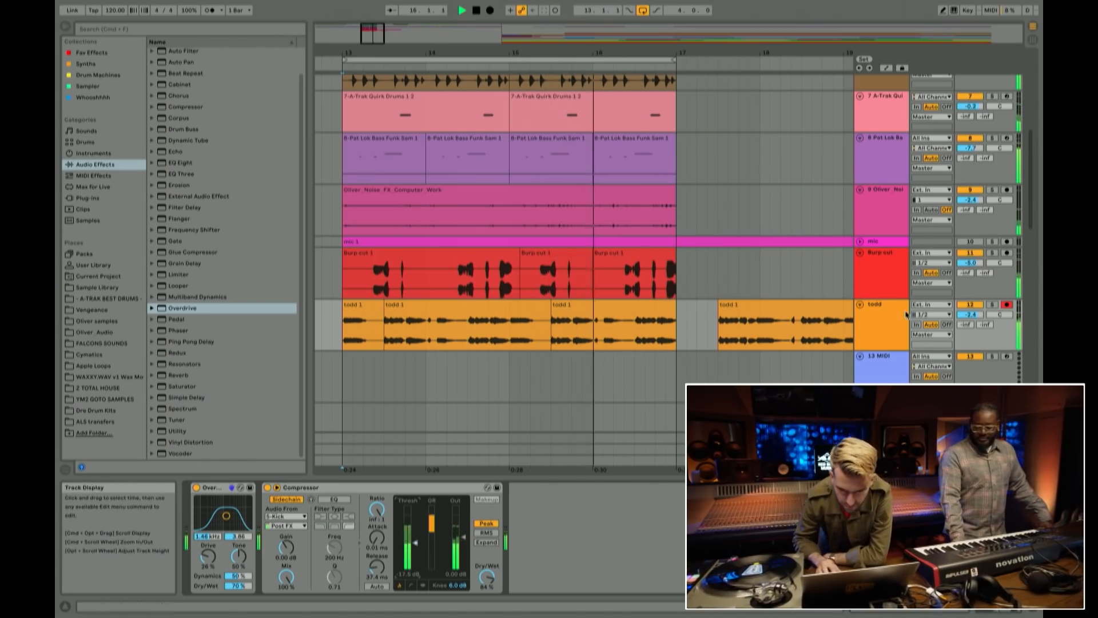
Step: Lower the todd track's volume to -3.1 dB and solo the track
left_click_drag(967, 314, 967, 318)
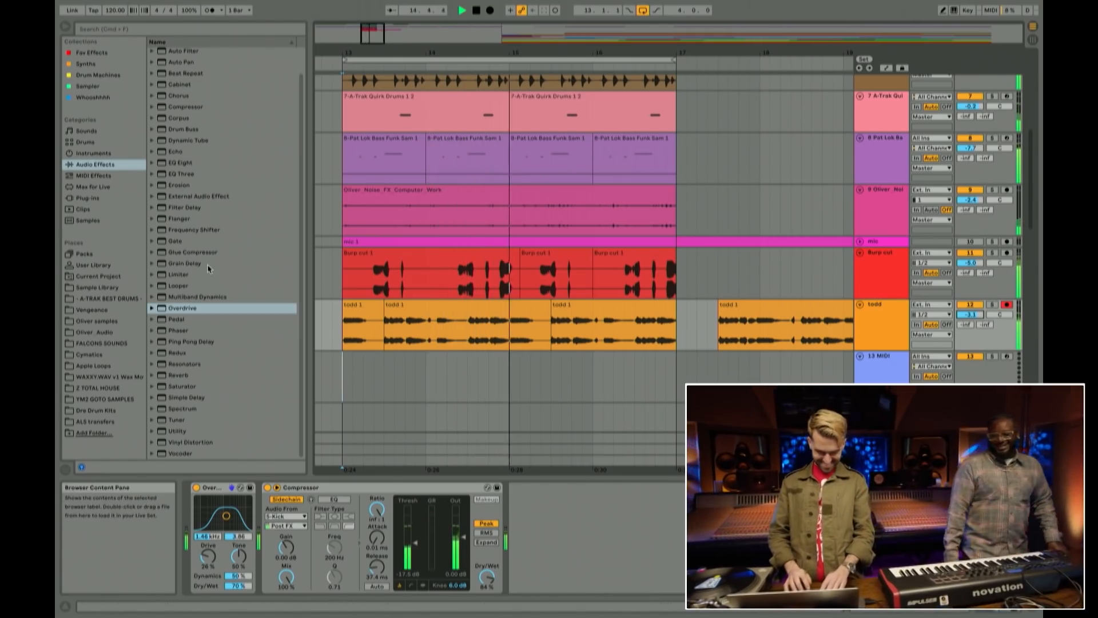
scroll(229, 238, "up", 2)
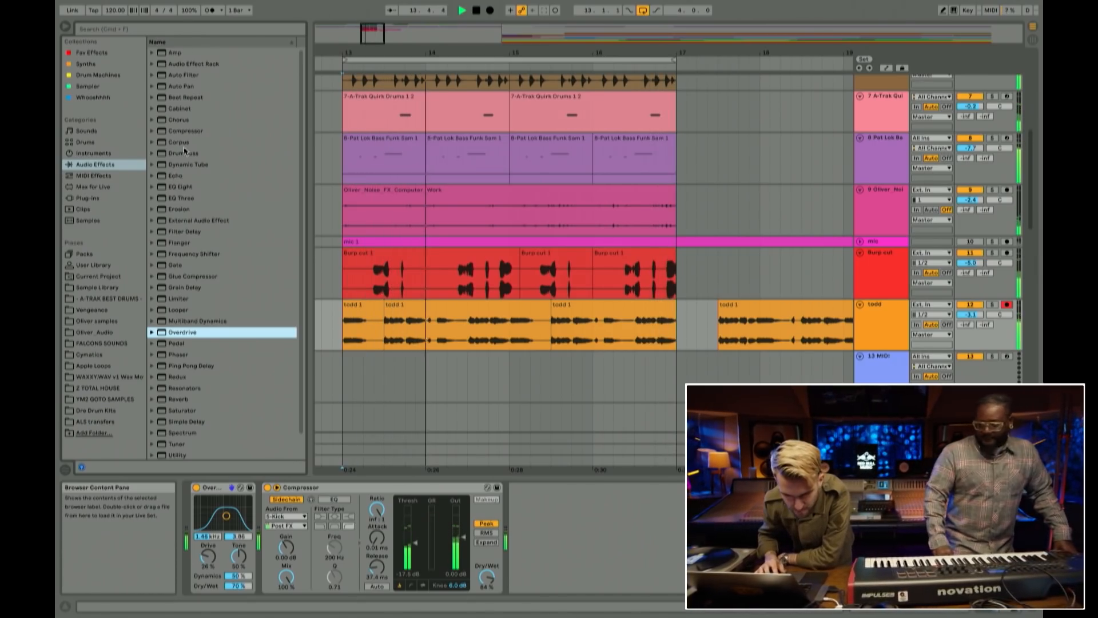
left_click(992, 304)
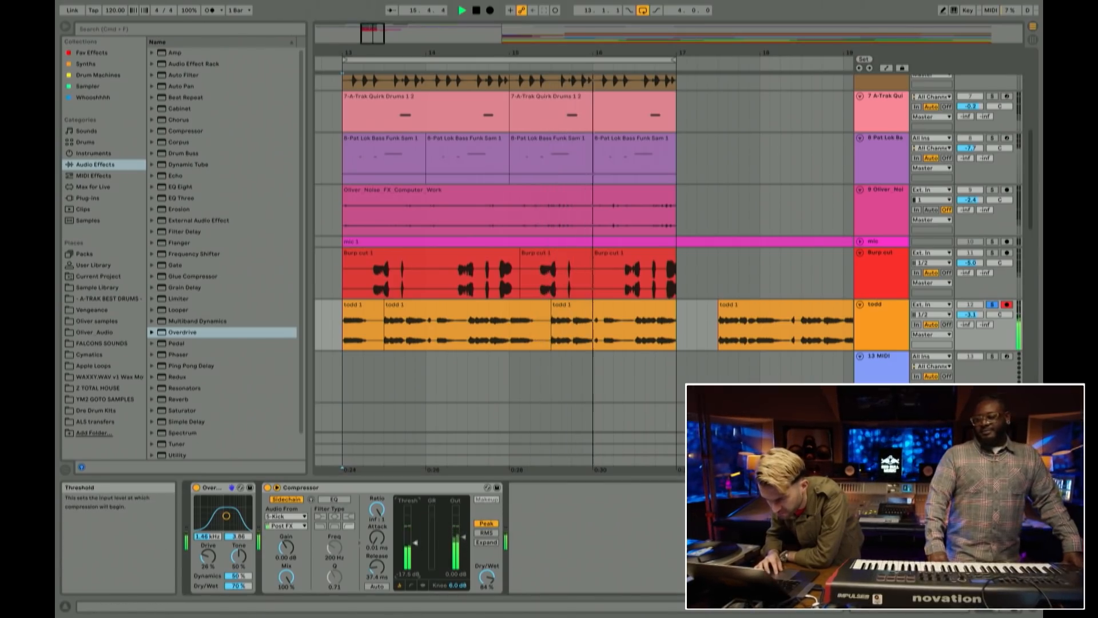
Step: Move the Kick track to the top of the track list and play the loop with it soloed
scroll(899, 289, "up", 10)
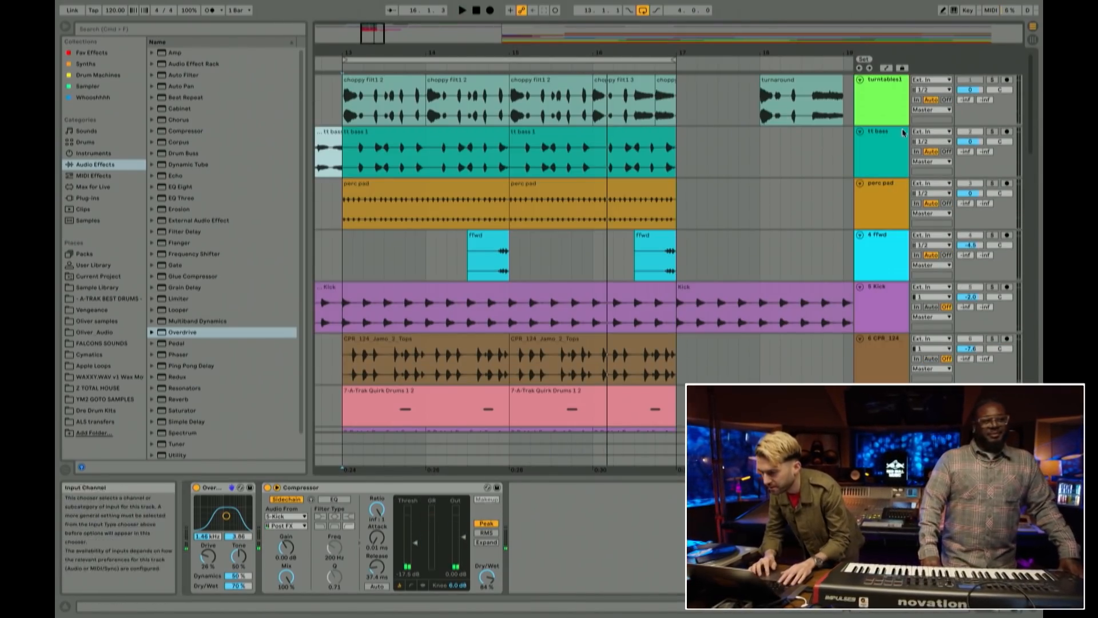
left_click_drag(899, 289, 905, 124)
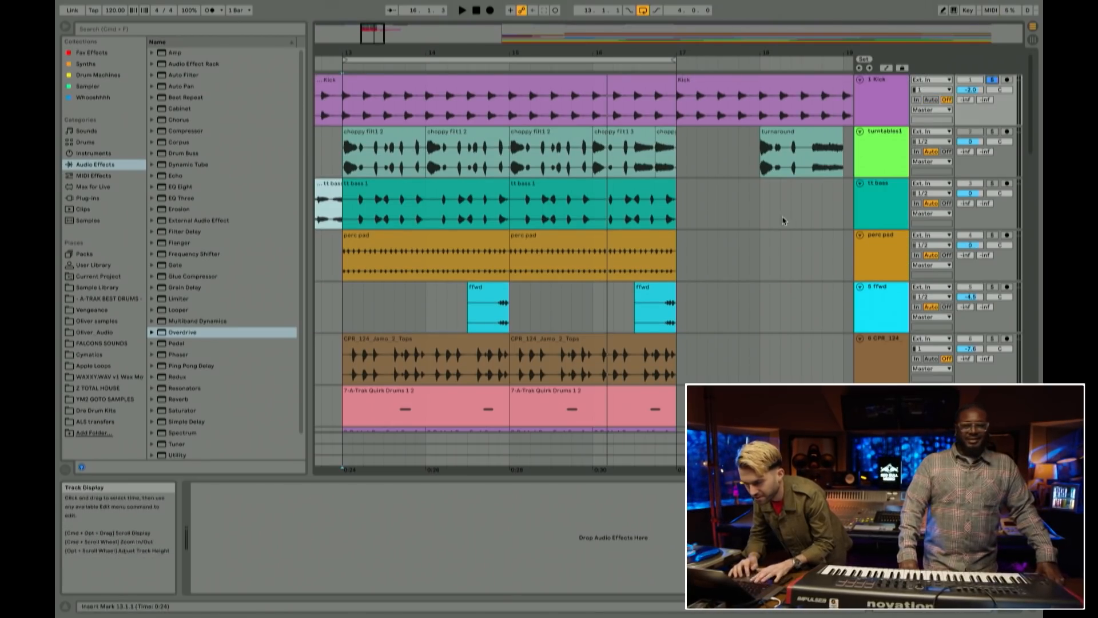
key("space")
Step: On the todd track's Compressor, lower the threshold to -20.7 dB and raise the dry/wet to 90%
scroll(782, 215, "down", 5)
scroll(515, 355, "down", 4)
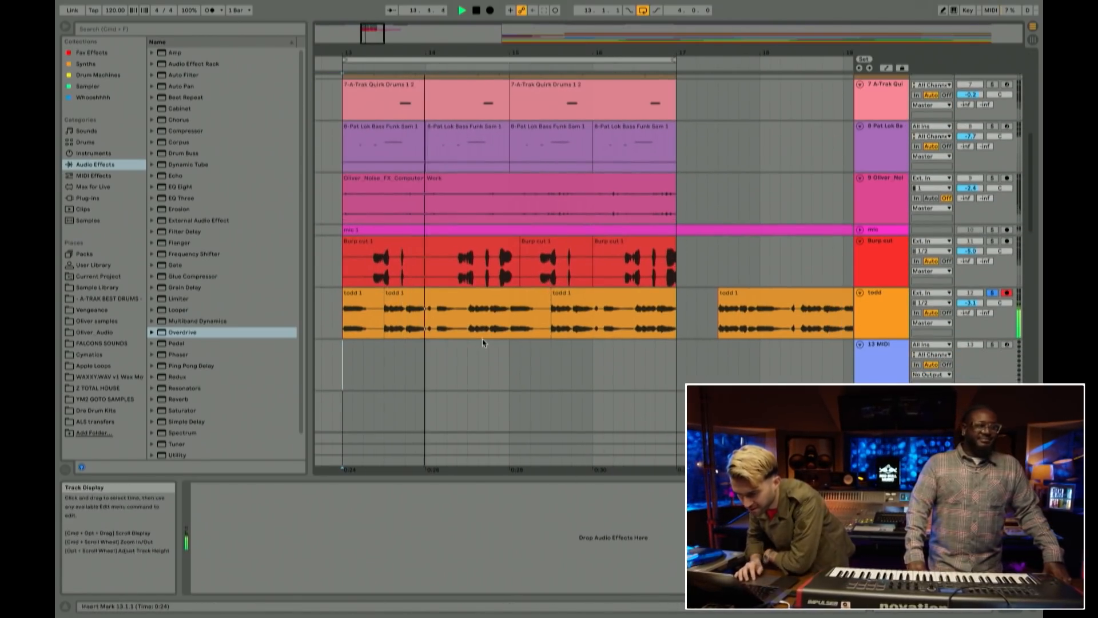
left_click(881, 311)
left_click_drag(416, 545, 415, 550)
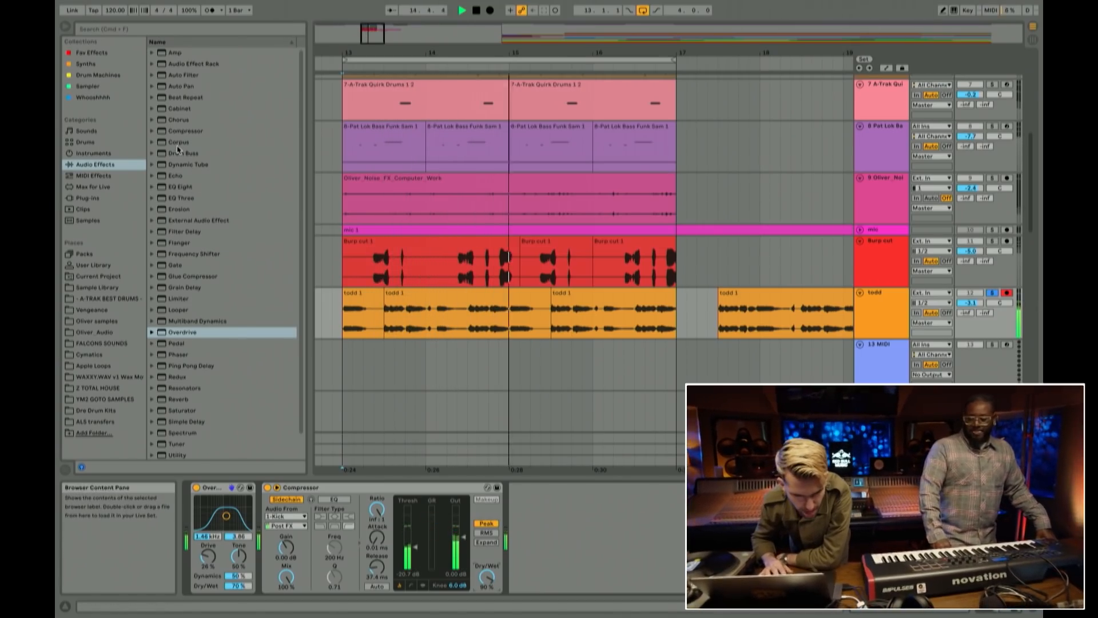
Step: Insert a Filter Delay between the Overdrive and Compressor on the todd track and play the loop
left_click_drag(178, 231, 578, 521)
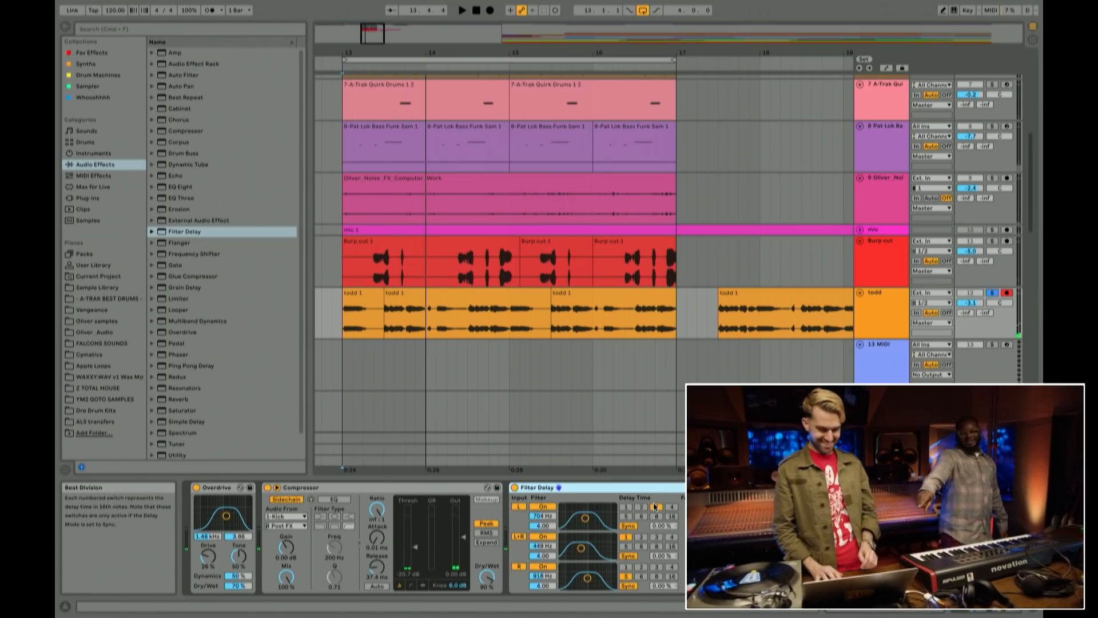
left_click_drag(537, 487, 294, 511)
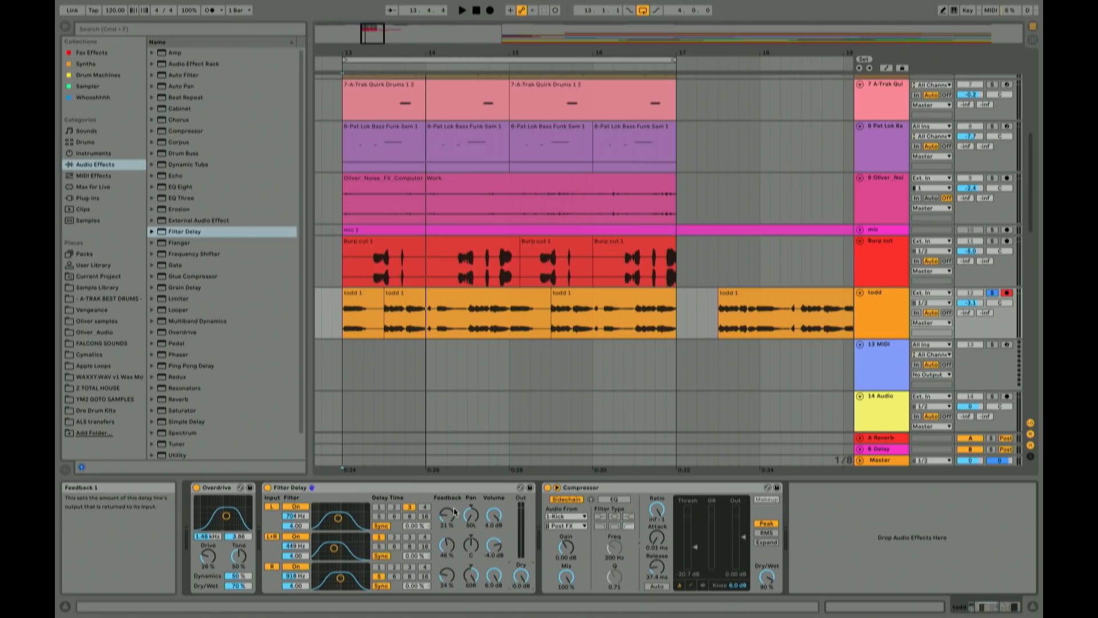
key("space")
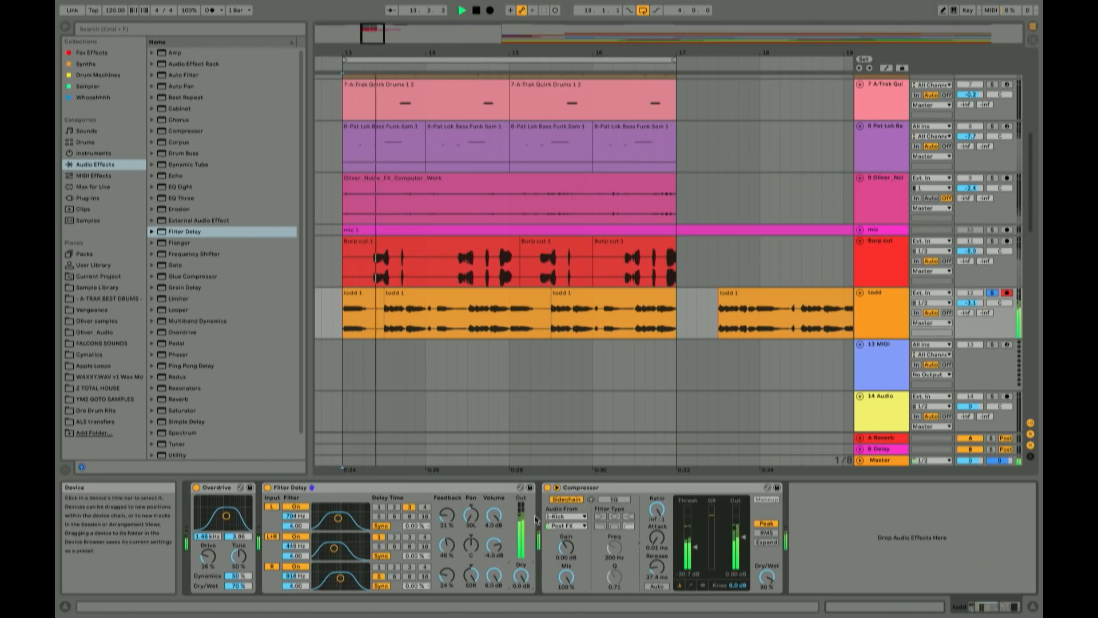
Step: Turn off the Filter Delay's L and R lines, set the L+R delay to 4 sixteenths and lower its volume to about -22 dB
left_click_drag(493, 516, 493, 572)
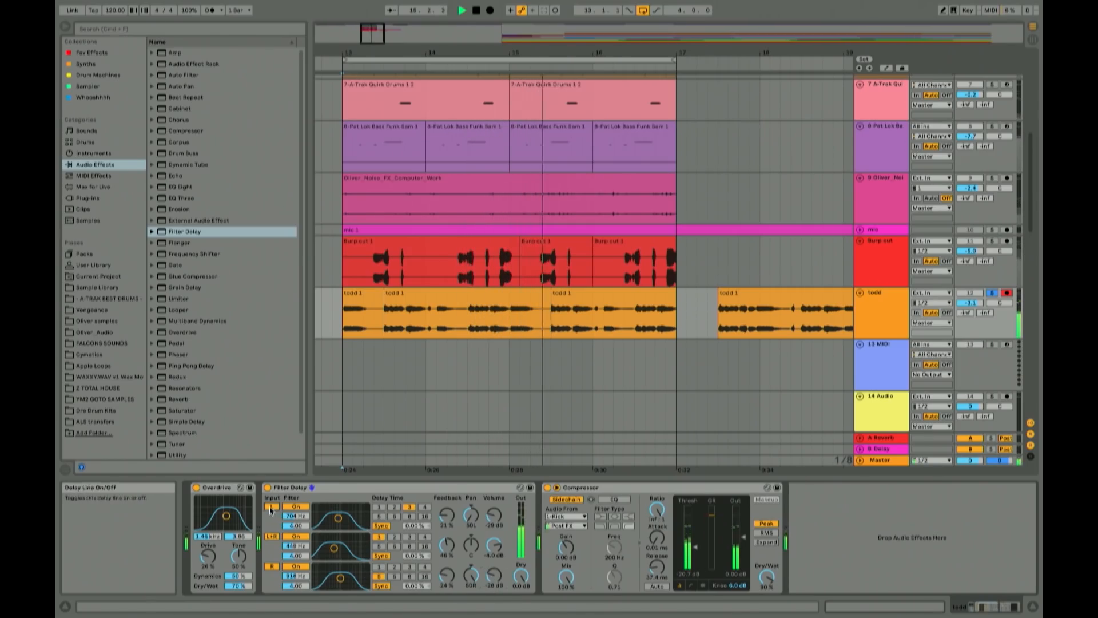
left_click(272, 506)
left_click(272, 566)
left_click(424, 537)
left_click_drag(496, 544, 504, 555)
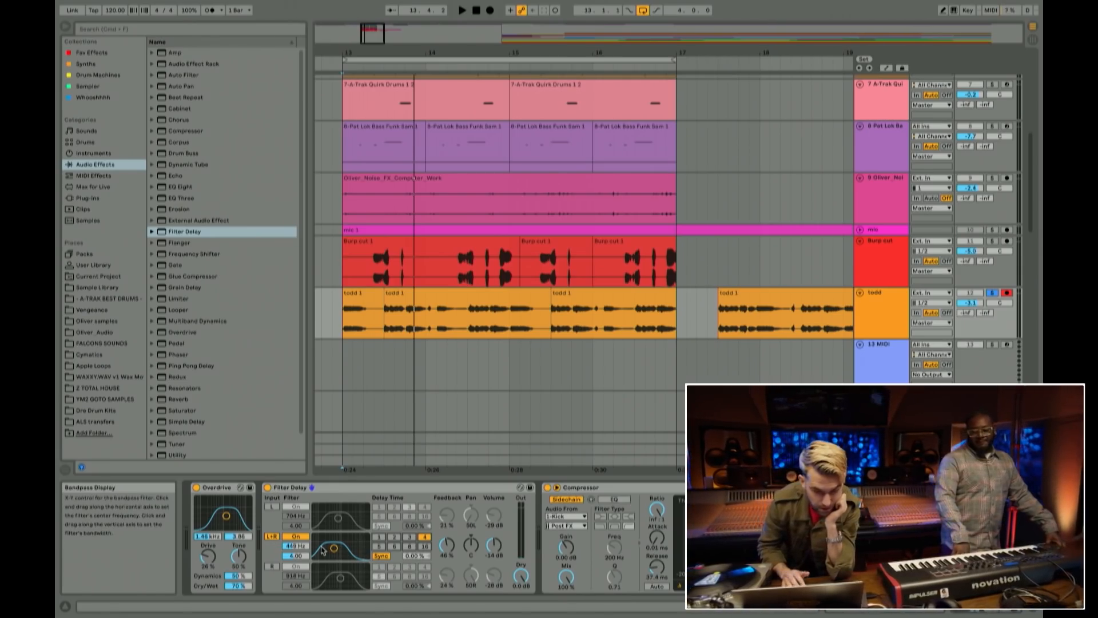
key("space")
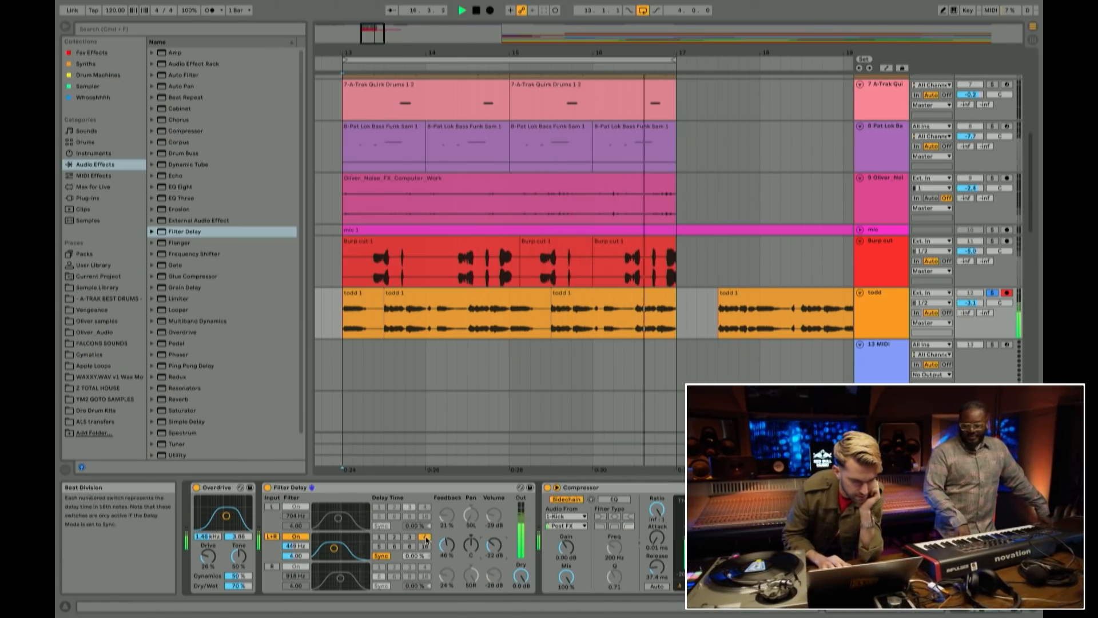
Step: Replace the Filter Delay with an Echo between the Overdrive and the Compressor
left_click(390, 486)
key("Delete")
left_click_drag(175, 176, 268, 561)
left_click_drag(359, 581, 360, 581)
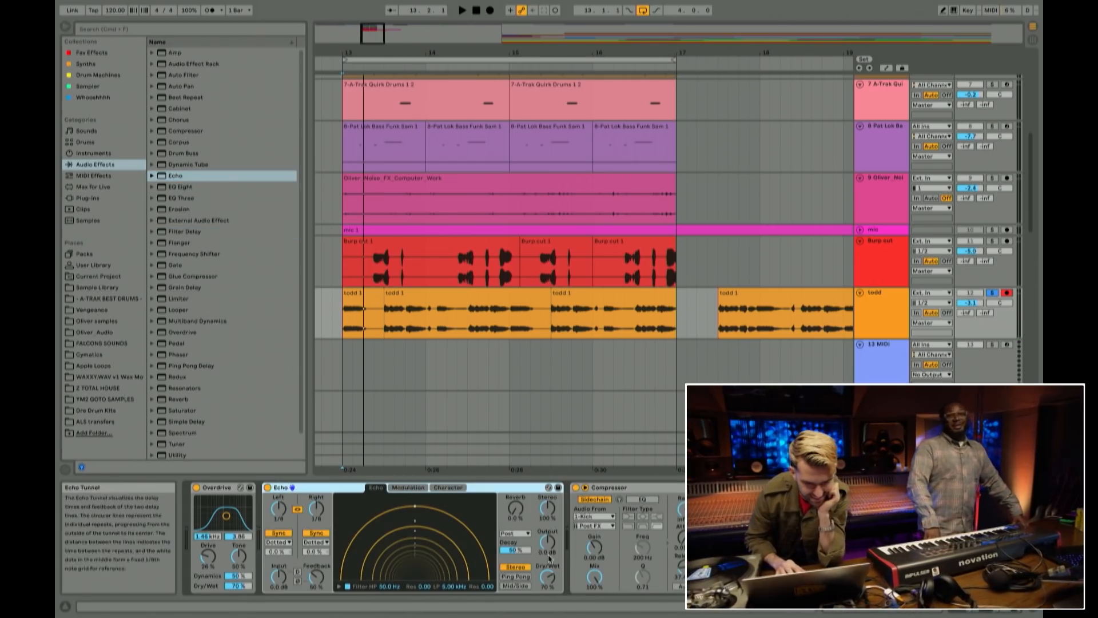
Step: Set the Echo to Ping Pong at about 29% dry/wet with its delay times in Notes mode, and play the loop
left_click(515, 576)
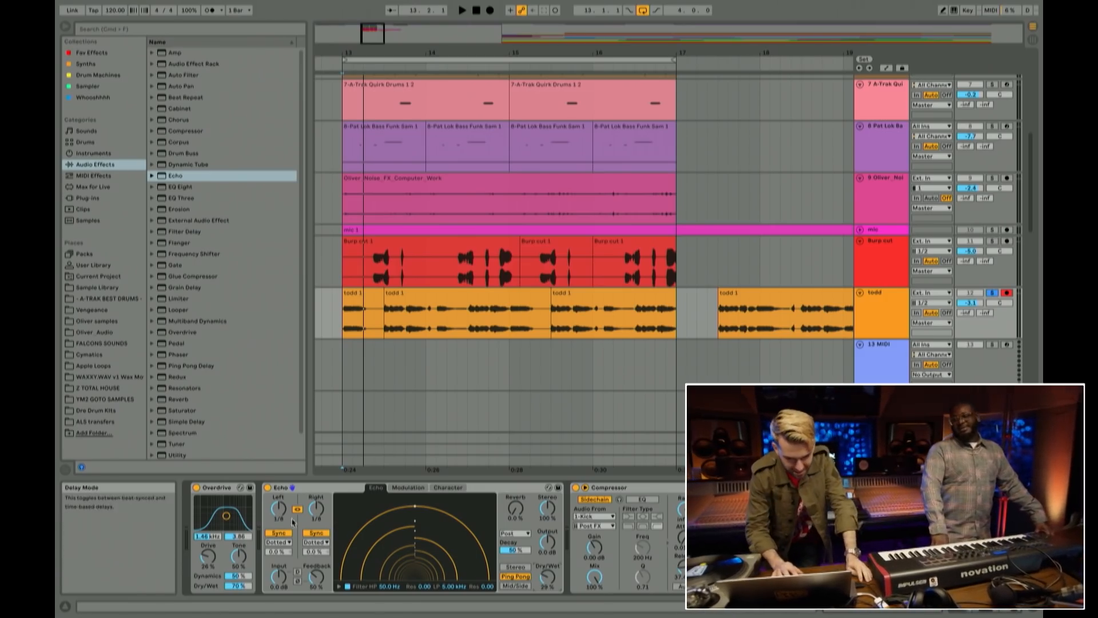
left_click(279, 542)
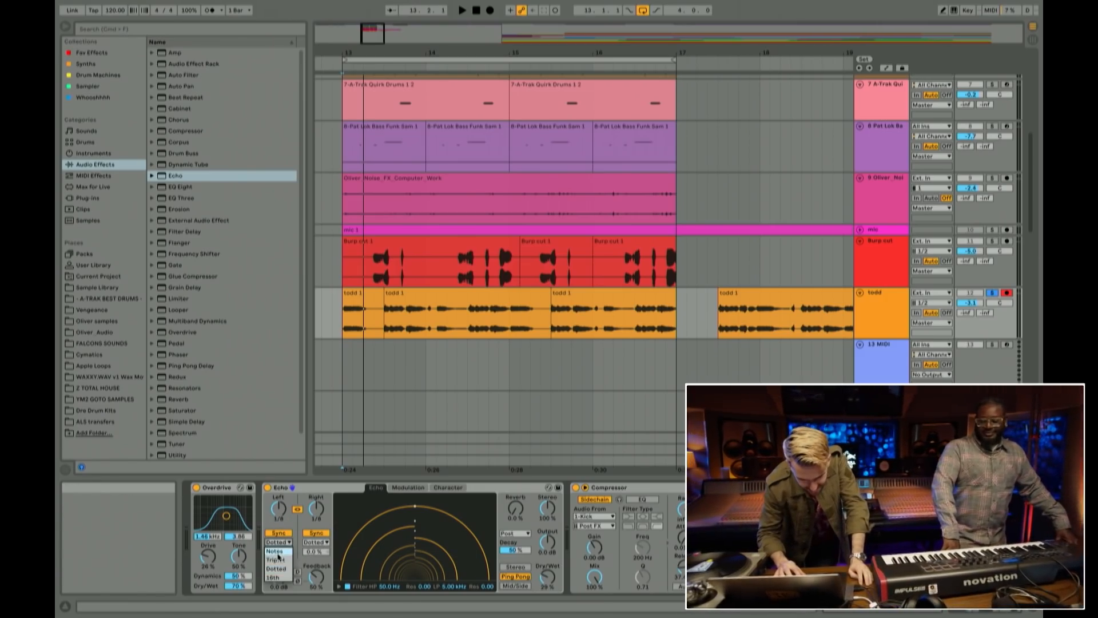
left_click(275, 551)
key("space")
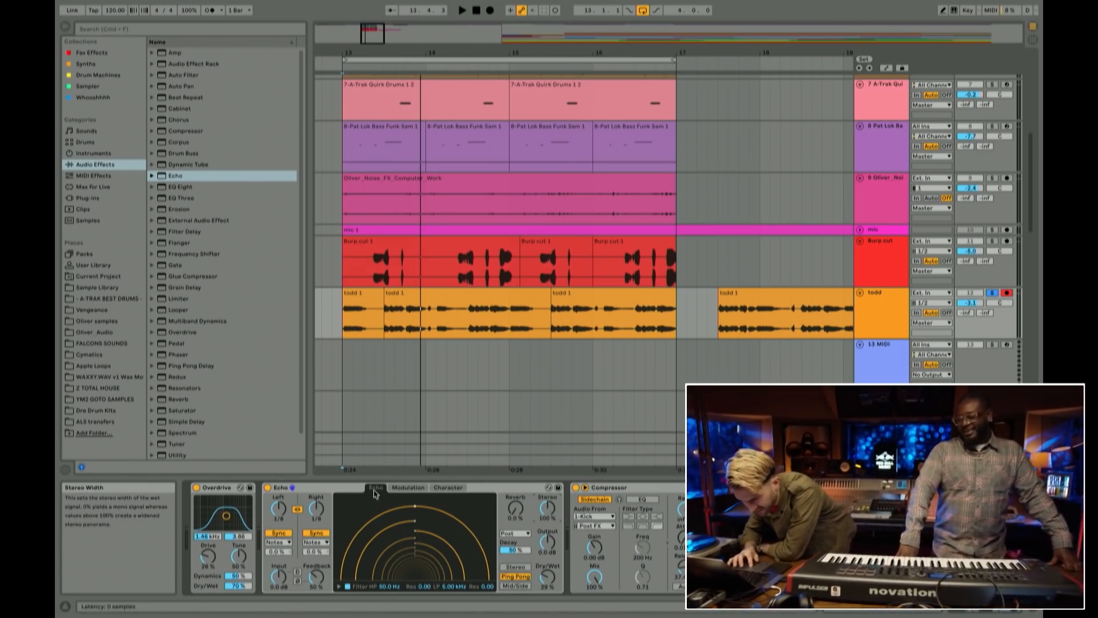
Step: During playback, lower the Echo's feedback to about 19% and dry/wet to about 21%, and raise the Overdrive's drive to 30%
key("space")
left_click_drag(316, 576, 316, 588)
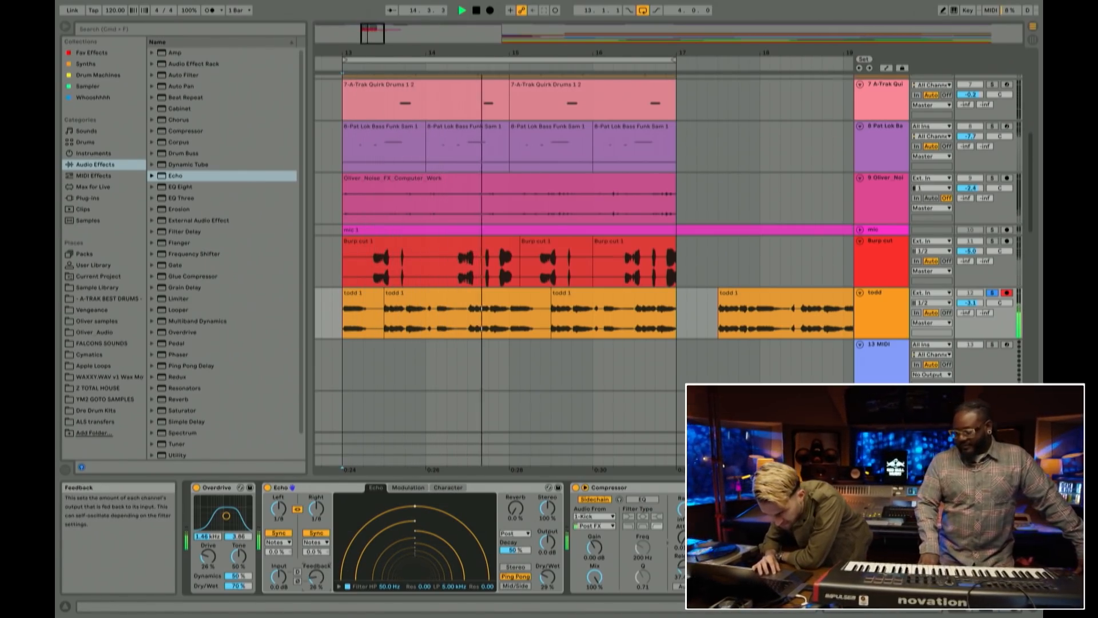
key("space")
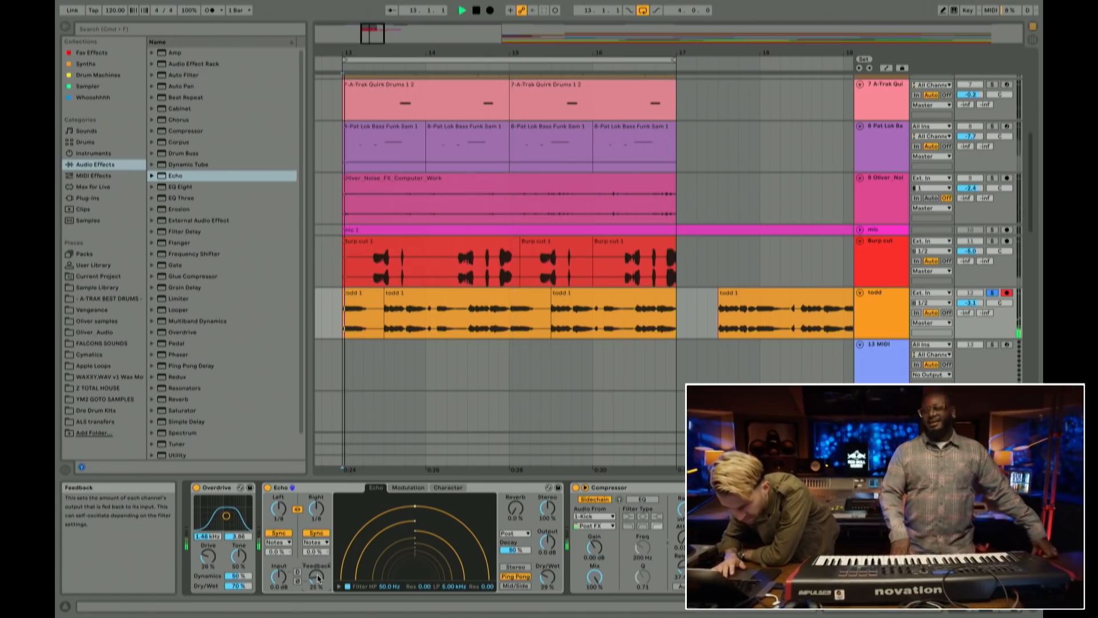
left_click_drag(318, 578, 318, 583)
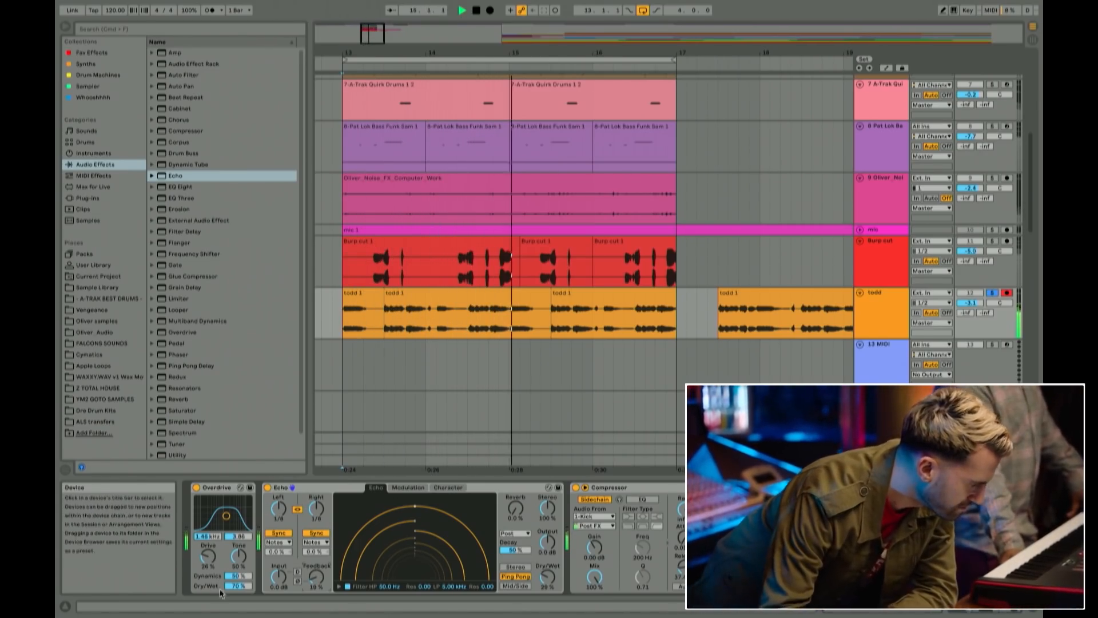
left_click_drag(208, 555, 208, 551)
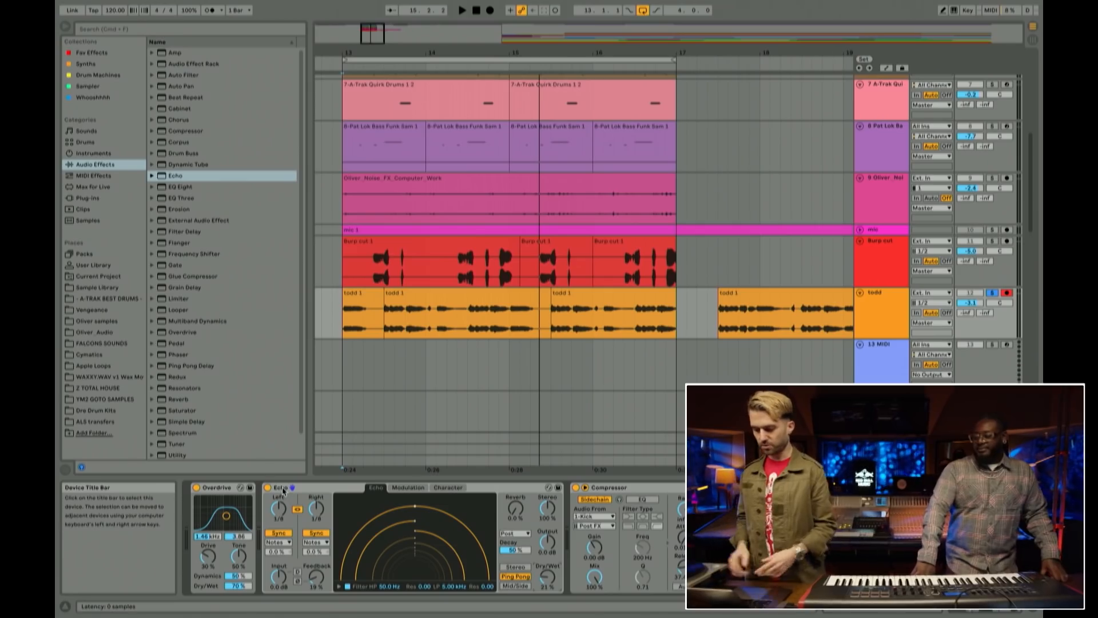
Step: Play the loop with the todd track unsoloed and trim its volume to about -3.2 dB
key("space")
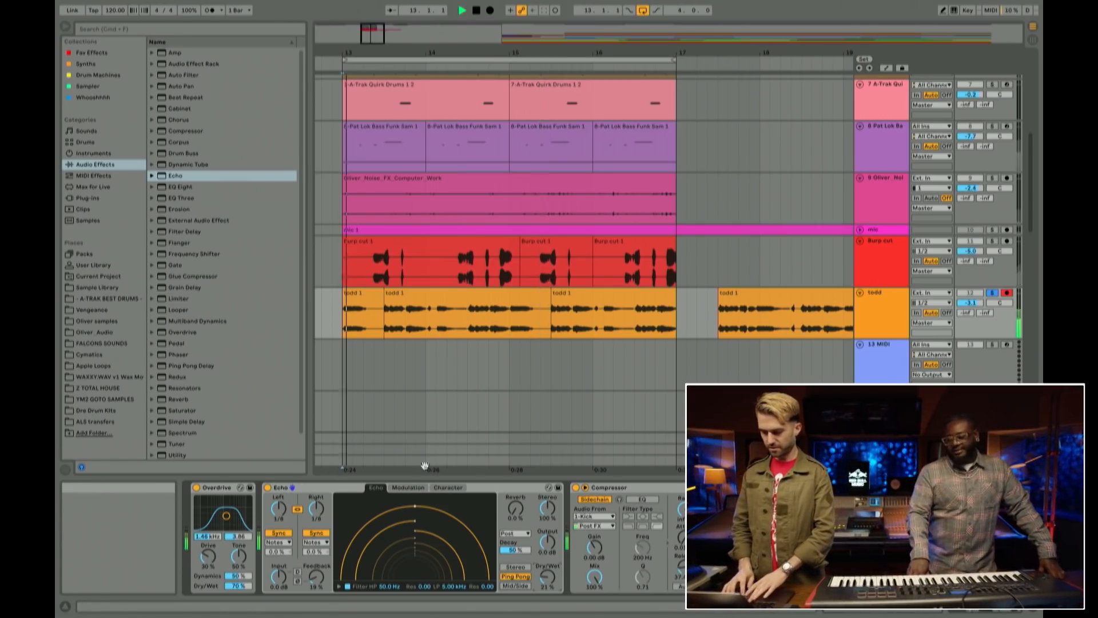
left_click(992, 292)
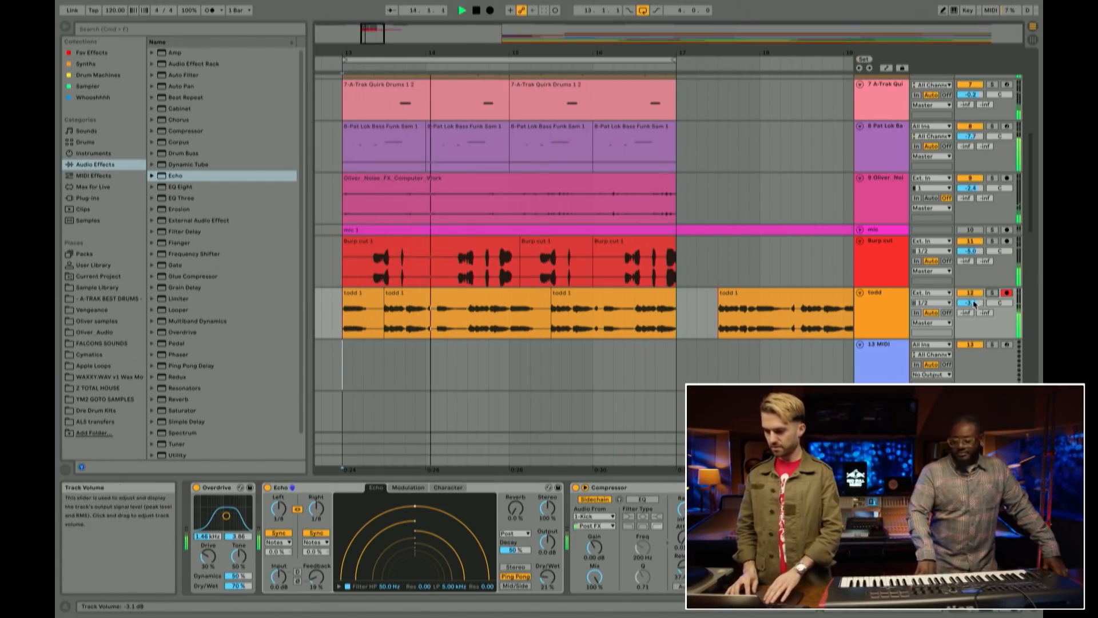
left_click_drag(974, 305, 973, 307)
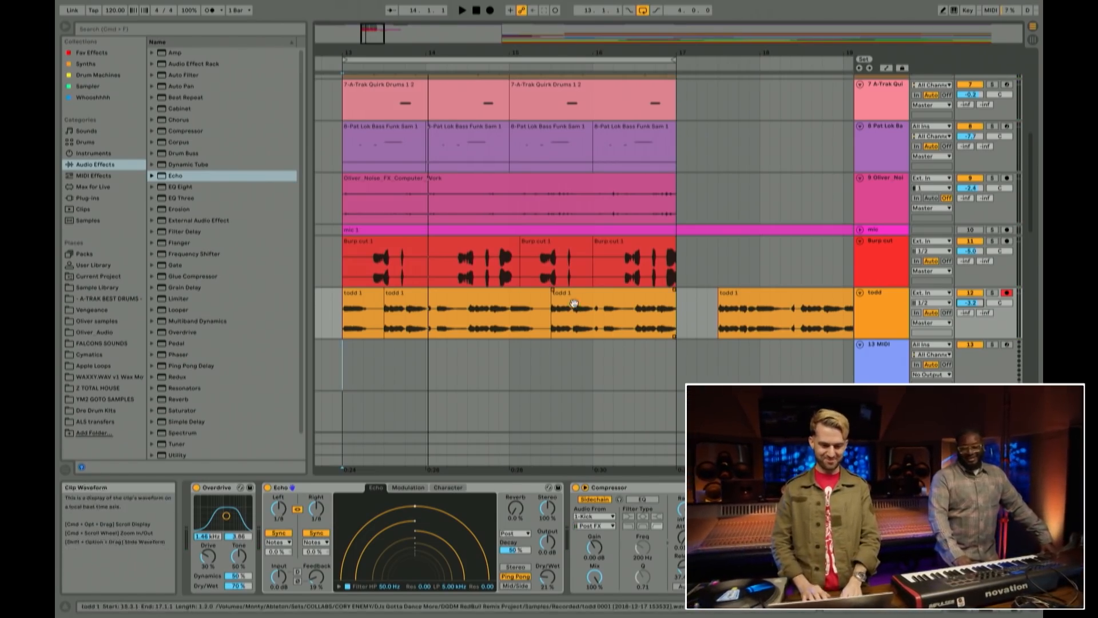
Step: Play the full loop and place the insert marker at bar 13 on the empty 13 MIDI track
scroll(585, 306, "up", 10)
left_click_drag(438, 57, 437, 52)
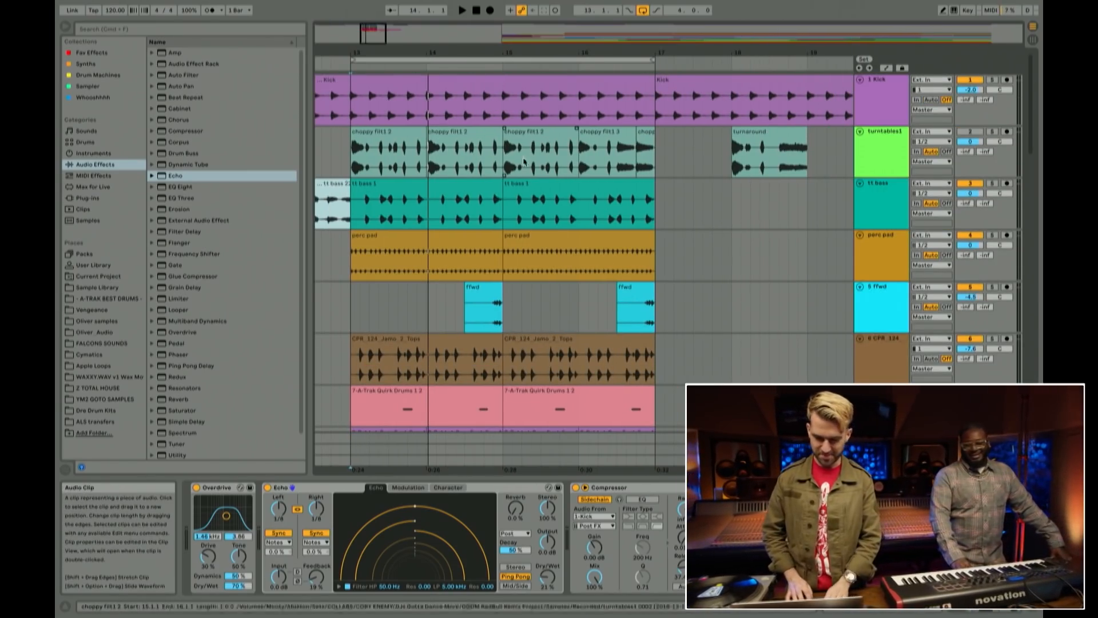
key("space")
scroll(501, 233, "down", 10)
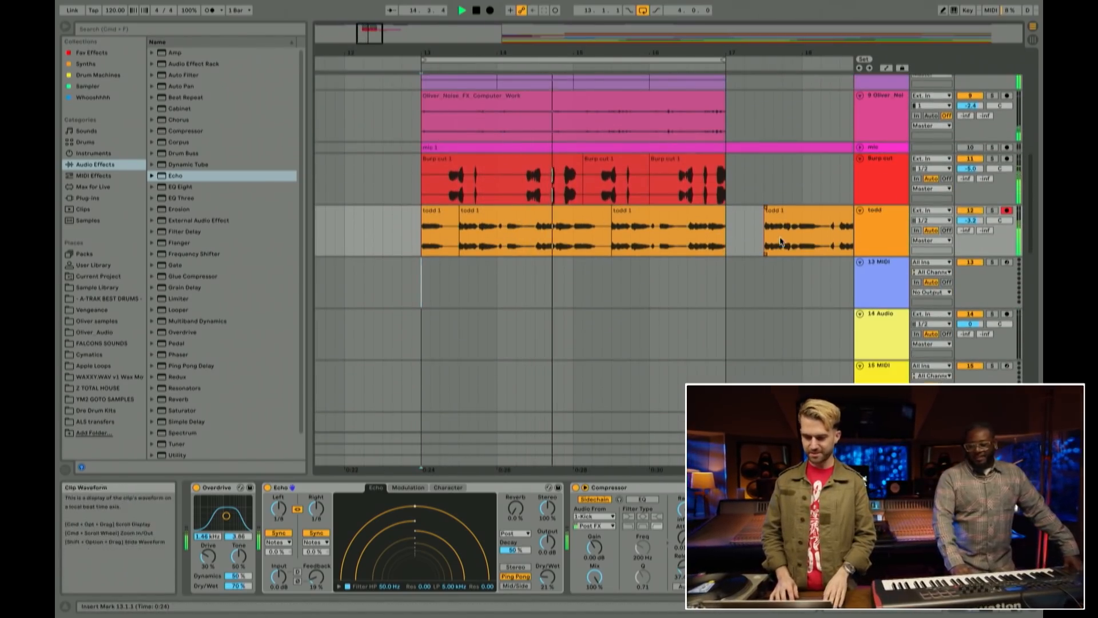
left_click(879, 233)
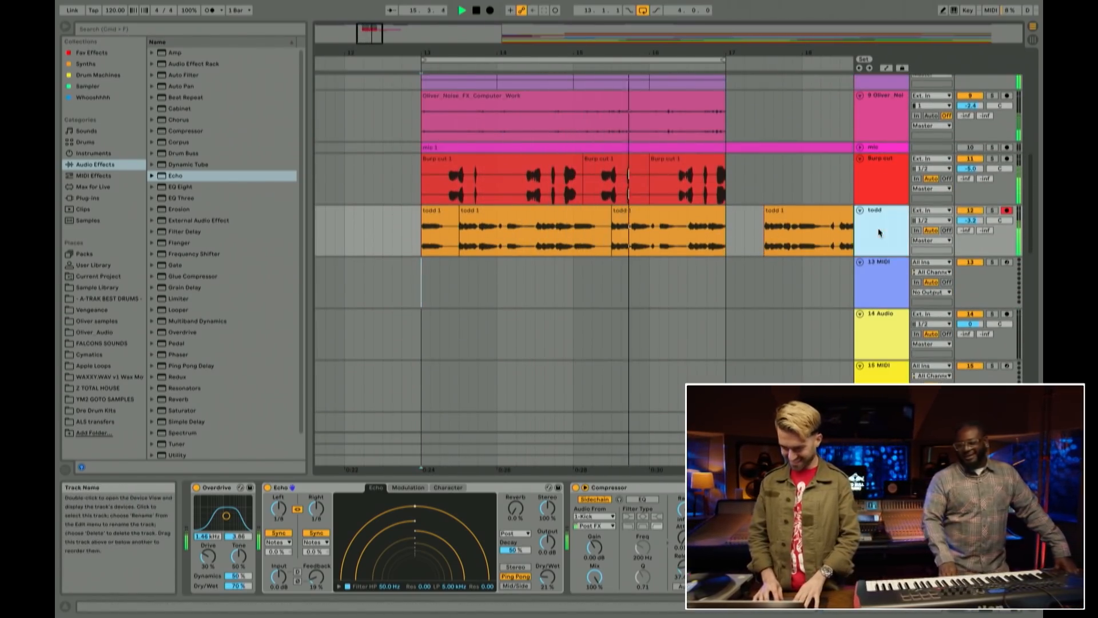
left_click(429, 282)
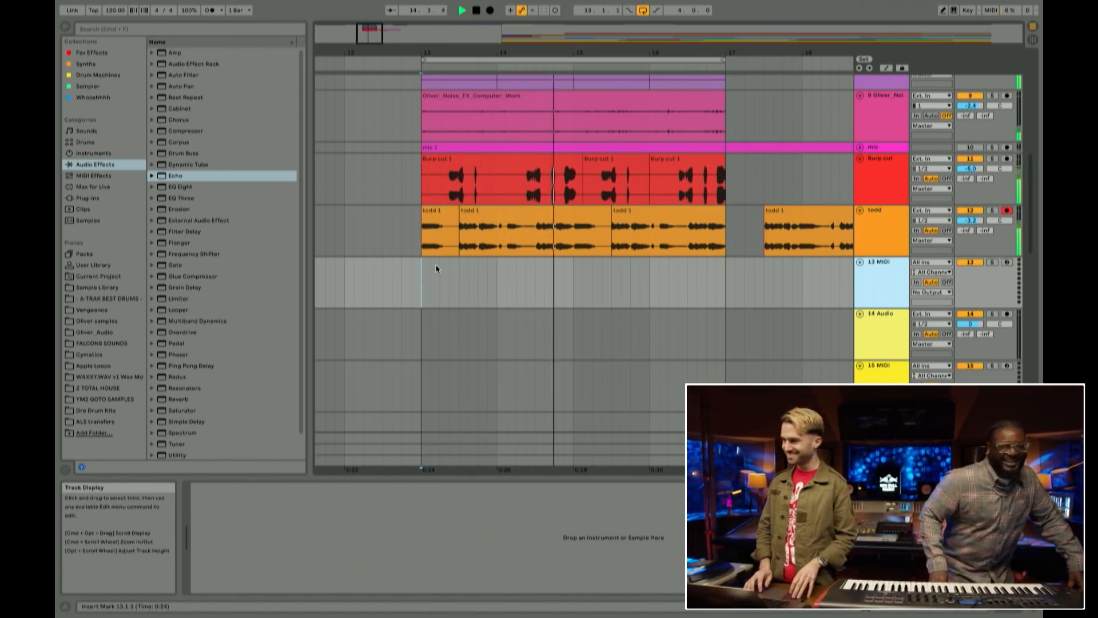
Step: Reduce the height of the arrangement tracks, starting from the Kick track, so more of them fit on screen
scroll(503, 260, "up", 10)
left_click_drag(501, 52, 522, 18)
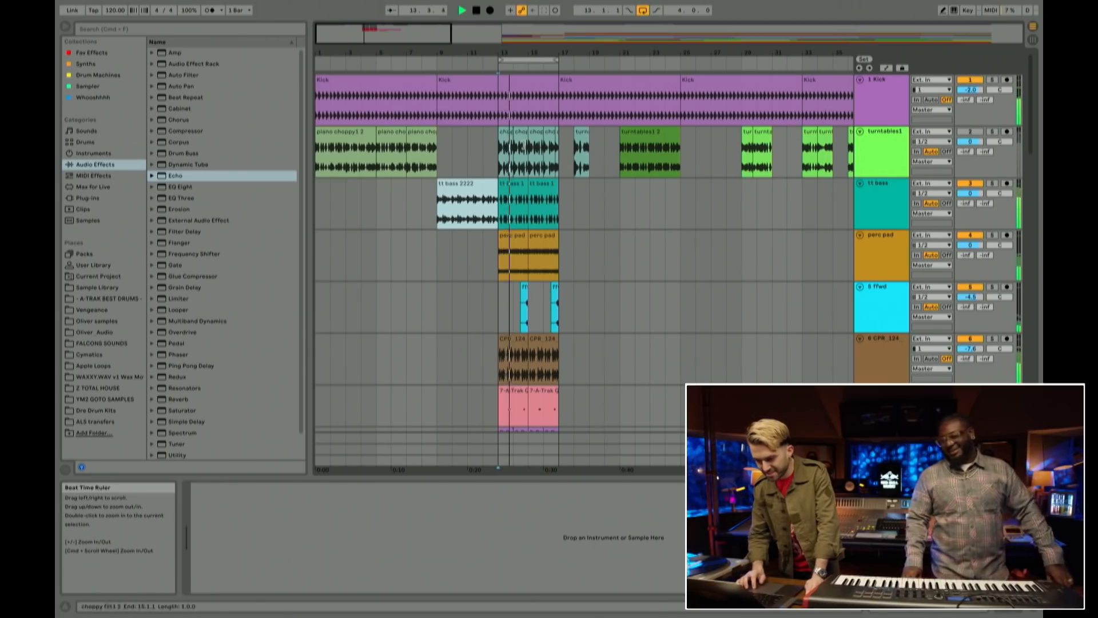
left_click(883, 110)
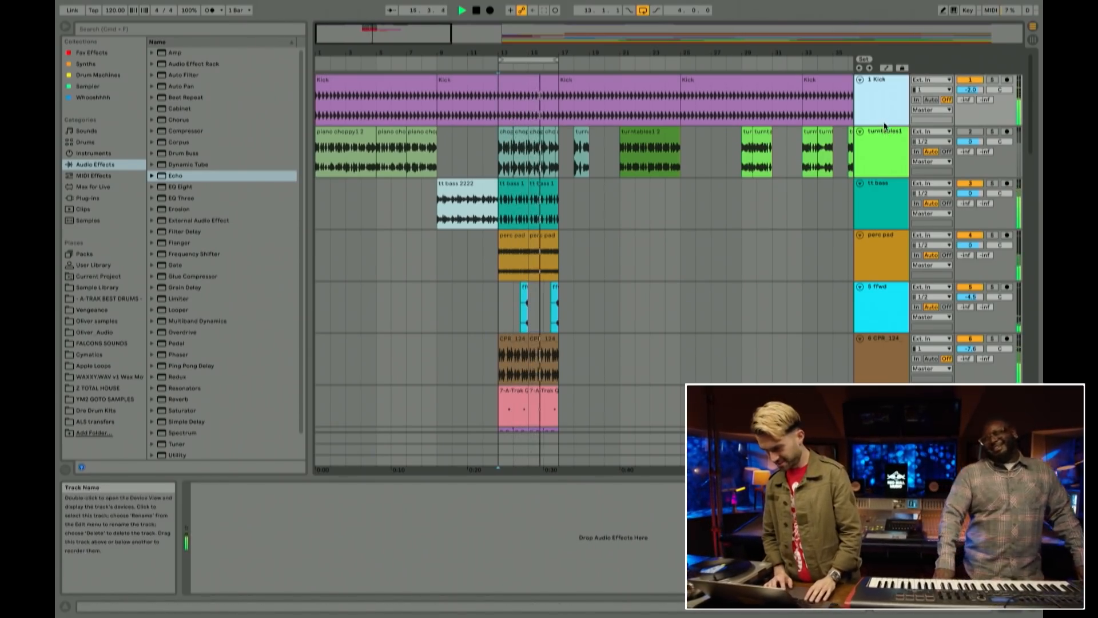
left_click_drag(884, 124, 883, 104)
scroll(794, 206, "down", 4)
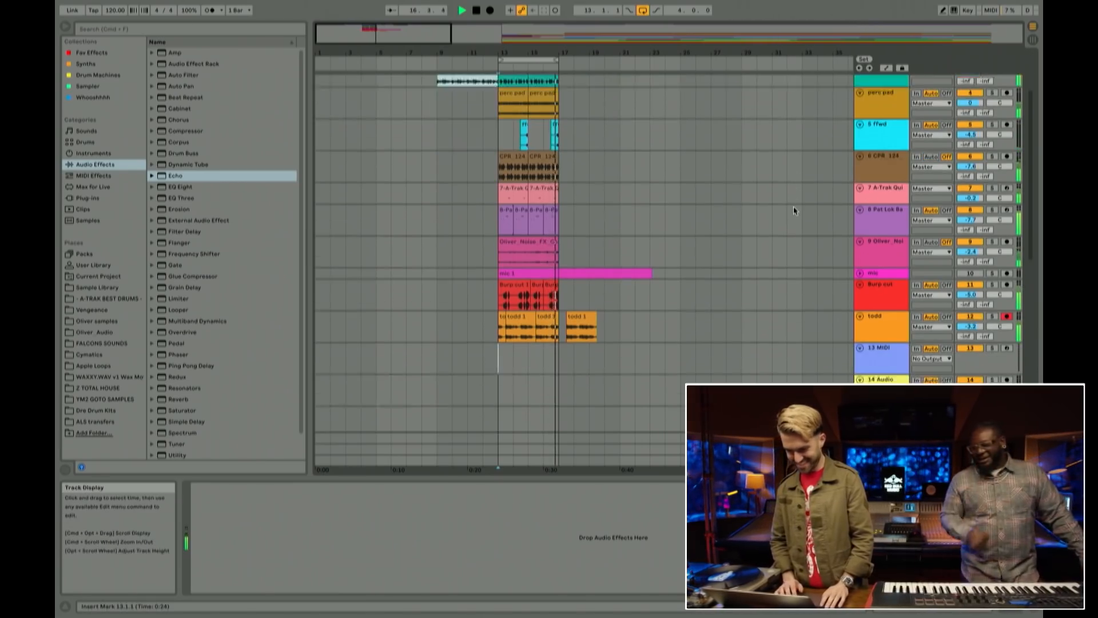
Step: Solo the Burp cut track during playback to hear it alone, and turn its solo off again
left_click(877, 312)
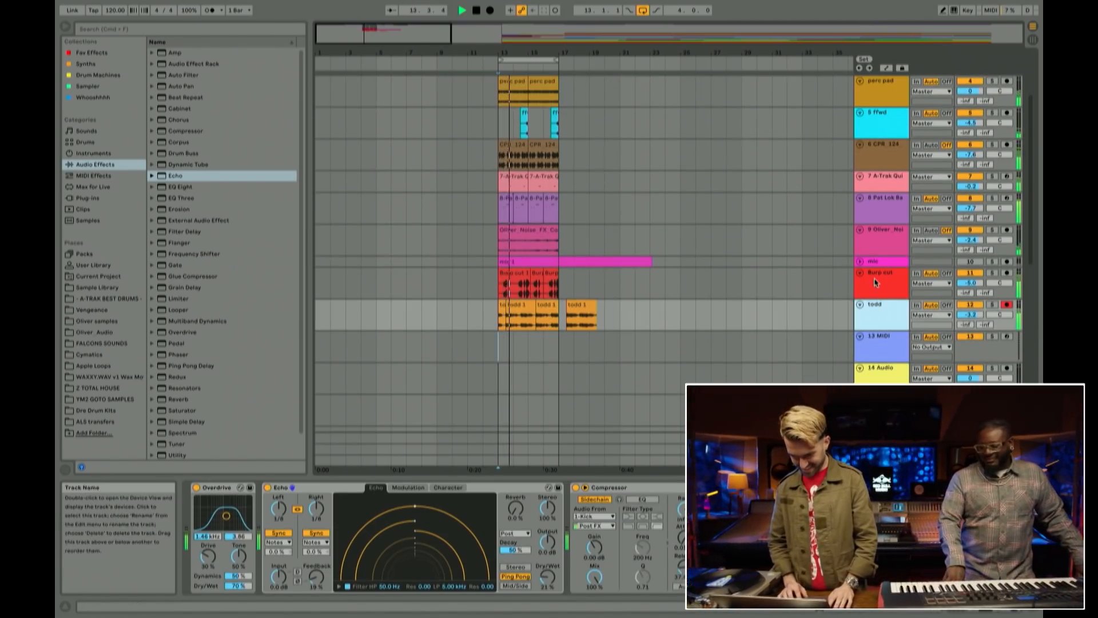
left_click(992, 273)
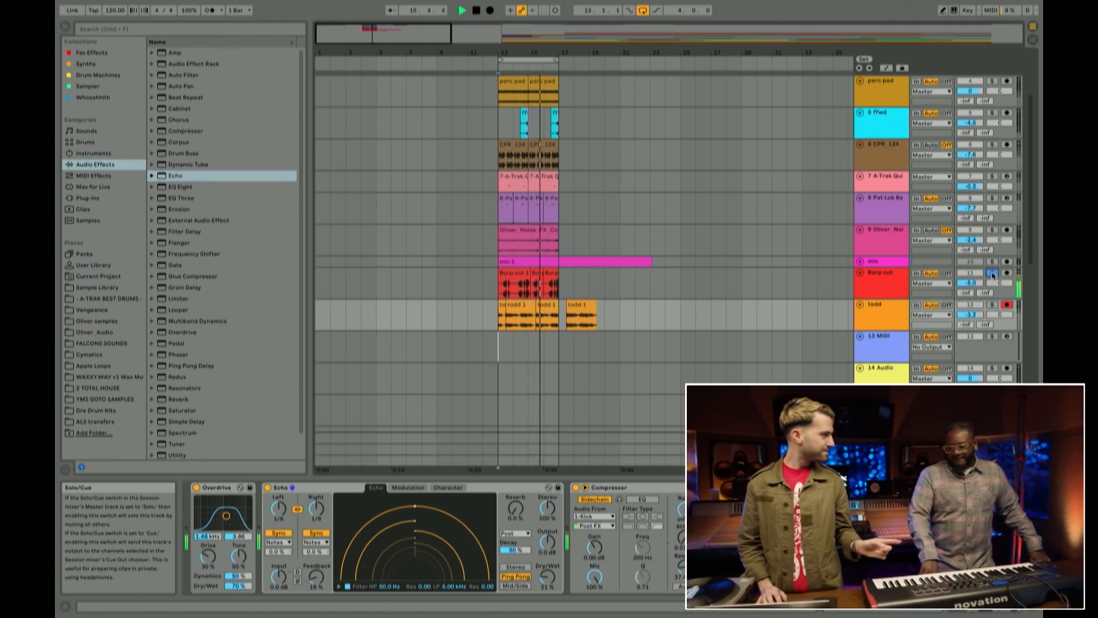
left_click(992, 273)
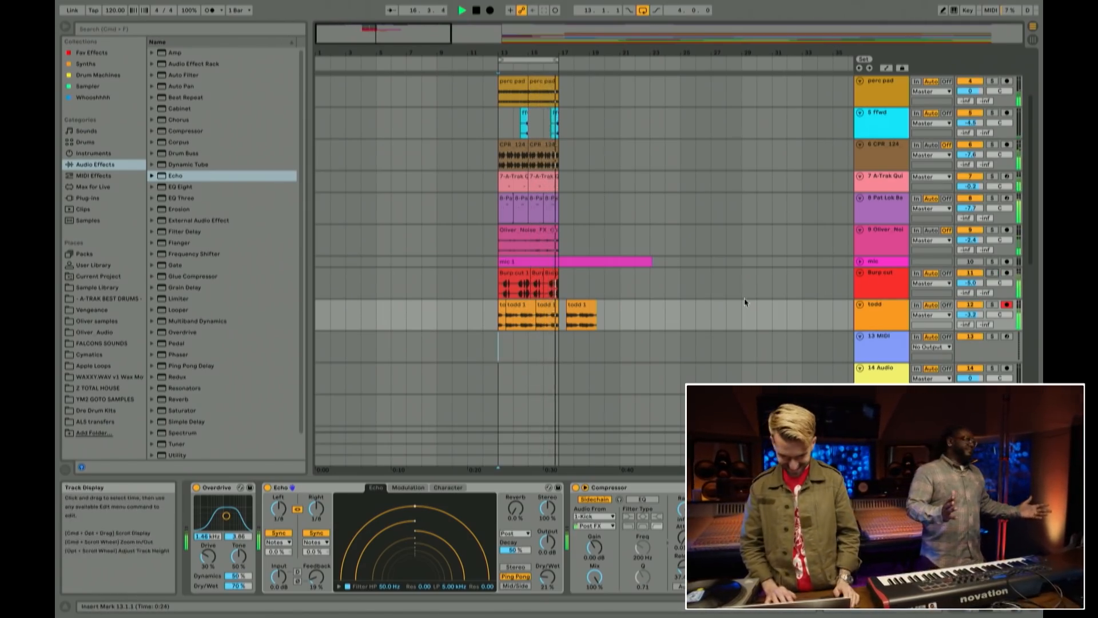
Step: Move the mic track directly below the todd track and stop playback
scroll(743, 302, "up", 3)
scroll(882, 308, "down", 2)
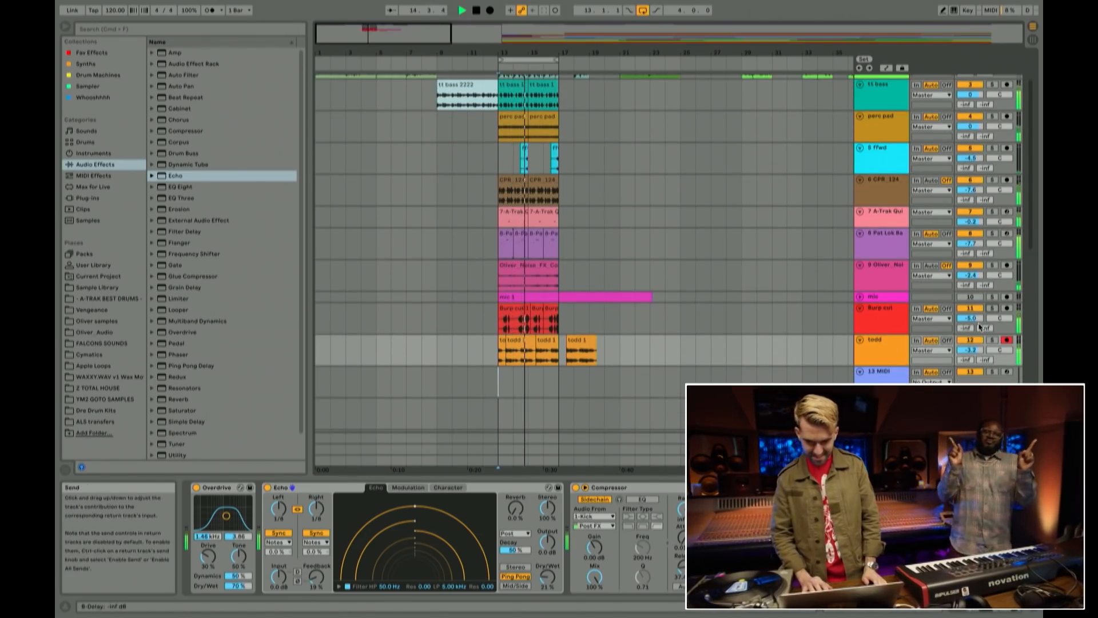
left_click_drag(880, 296, 809, 315)
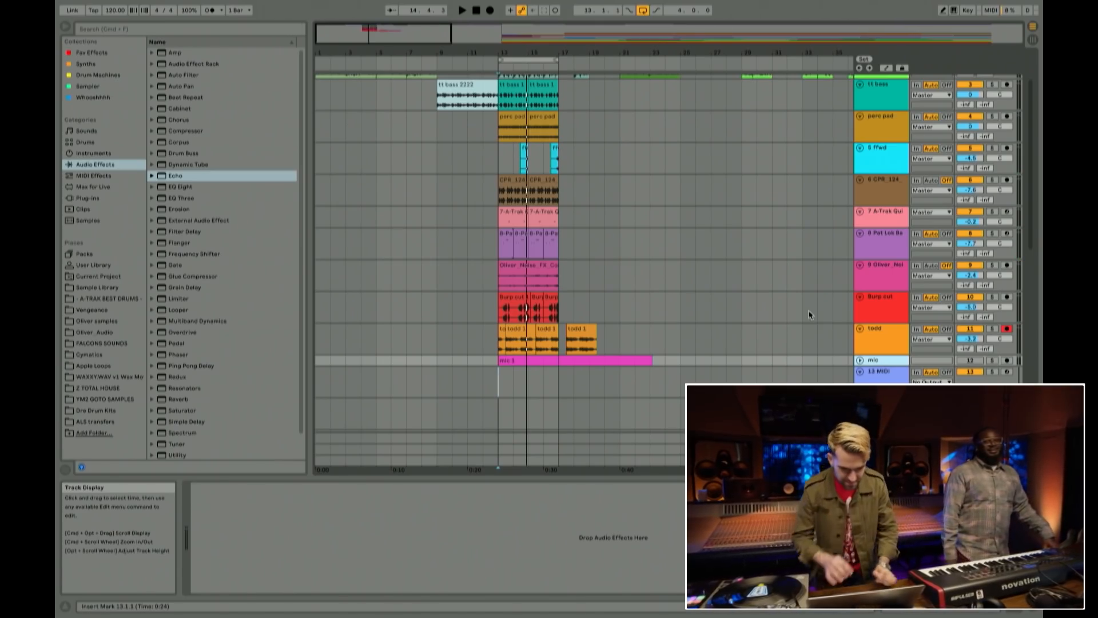
scroll(677, 262, "up", 3)
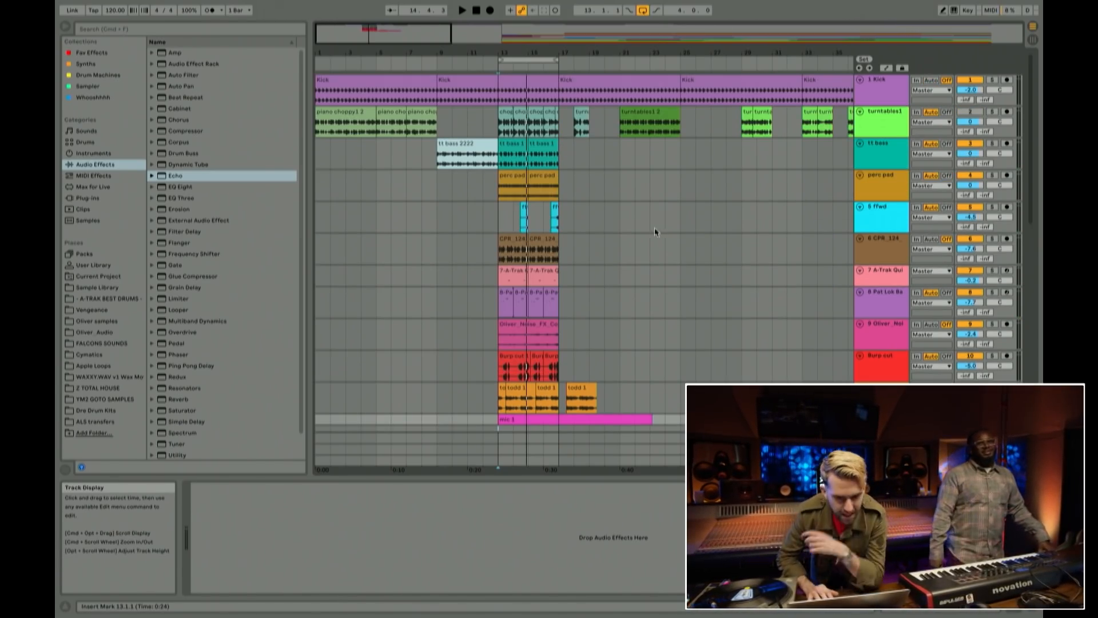
Step: Play the loop with the turntables1 track enabled and rename that track piano
left_click(892, 133)
key("space")
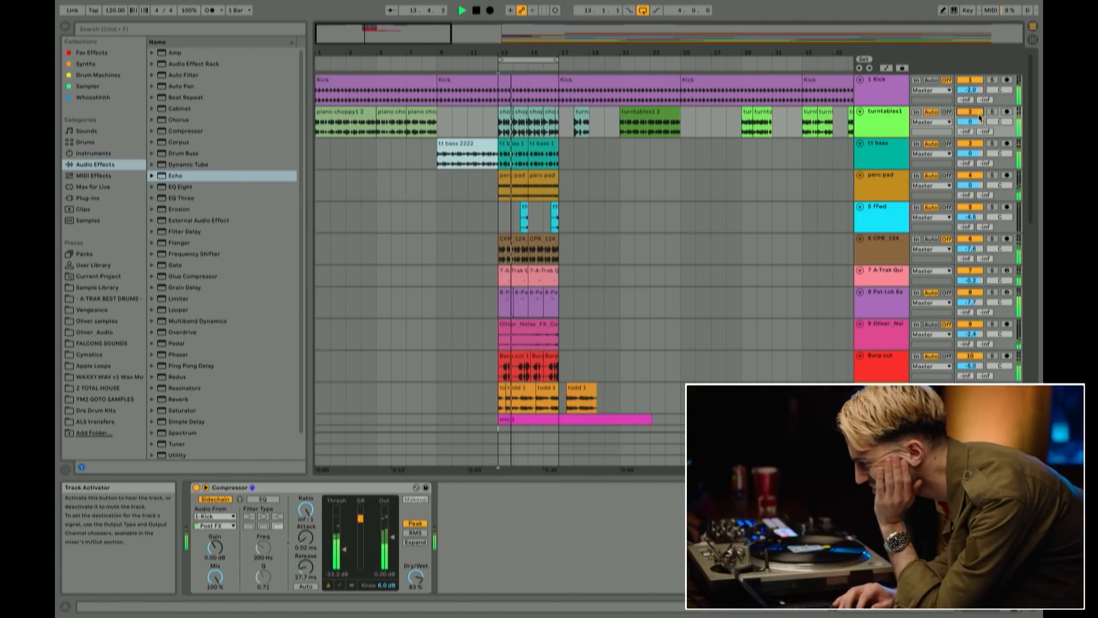
left_click(890, 121)
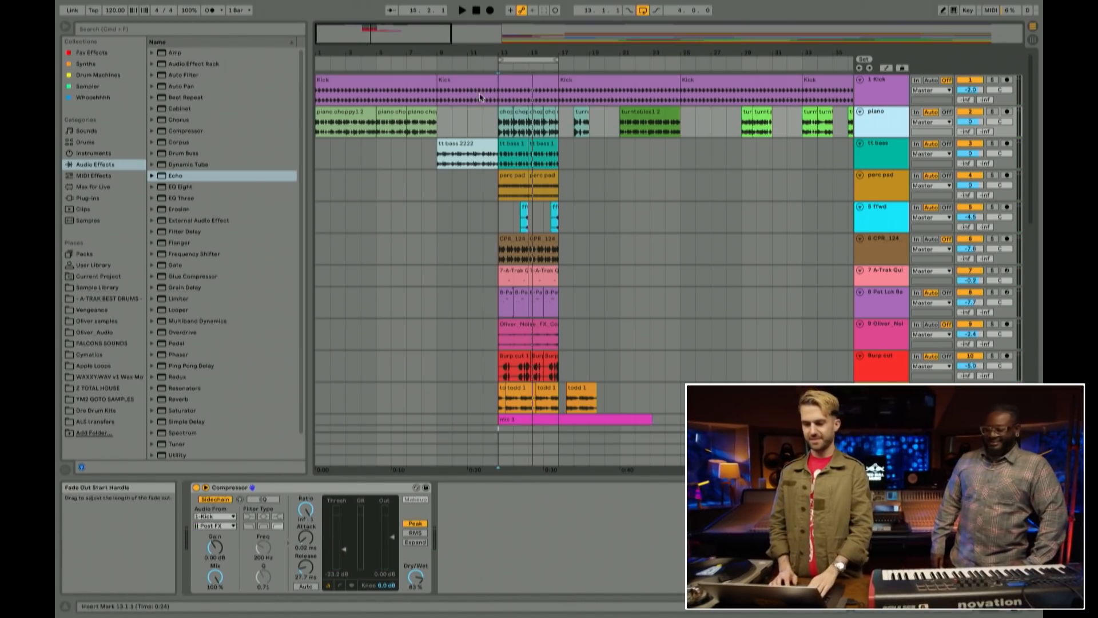
Step: Move the piano choppy clips from bar 1 and the tt bass 2222 clip out of the way to bar 41
left_click_drag(461, 54, 462, 35)
left_click_drag(399, 54, 376, 41)
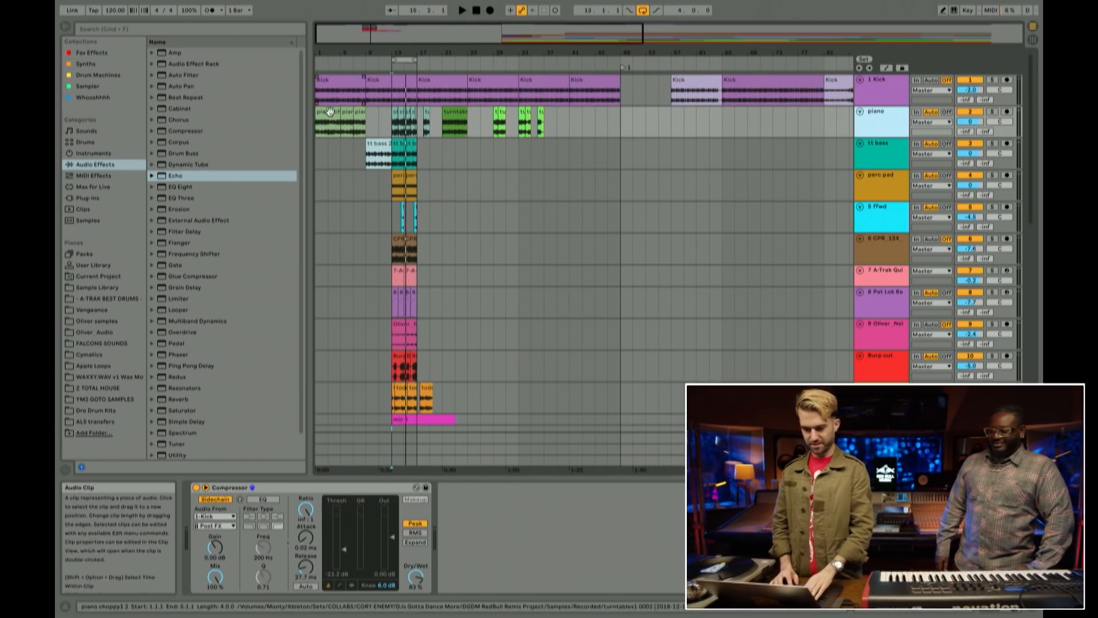
left_click(360, 121)
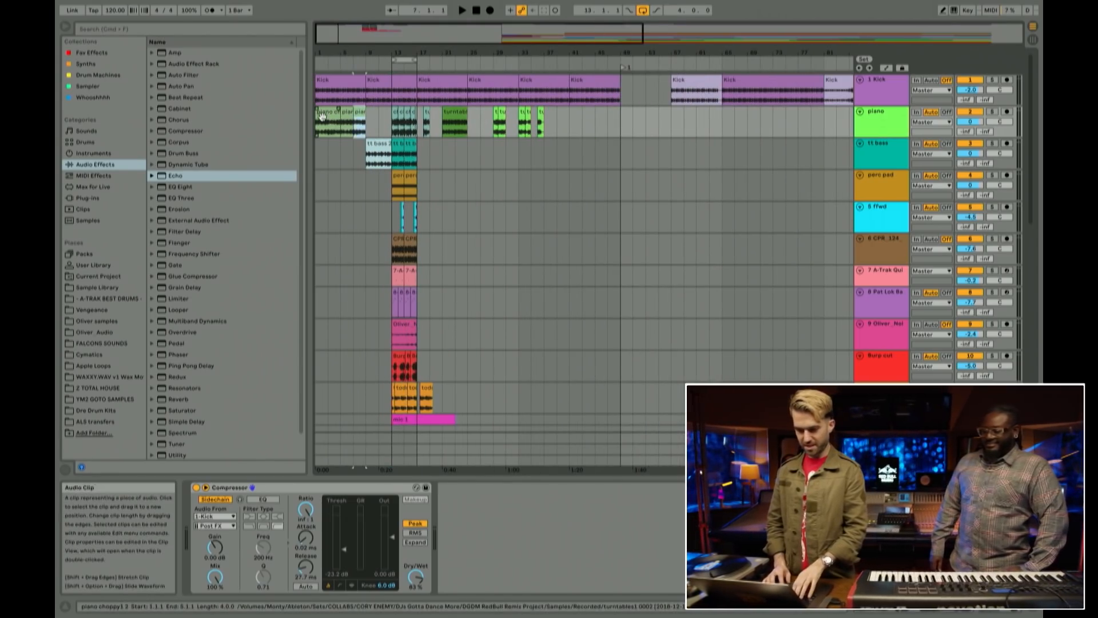
left_click_drag(335, 119, 589, 120)
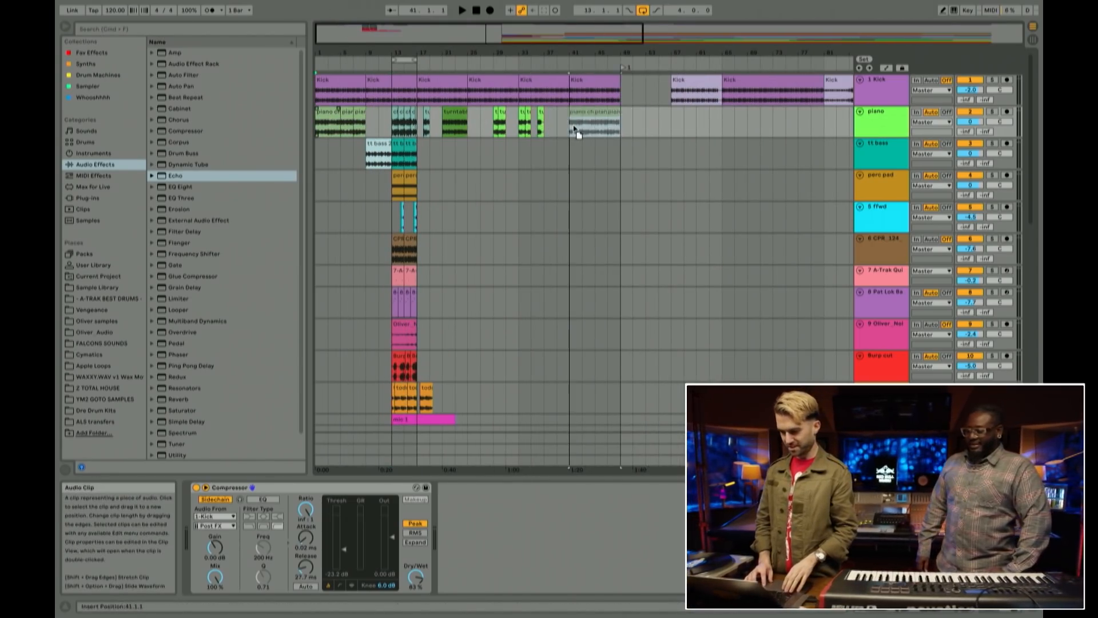
left_click_drag(376, 143, 578, 145)
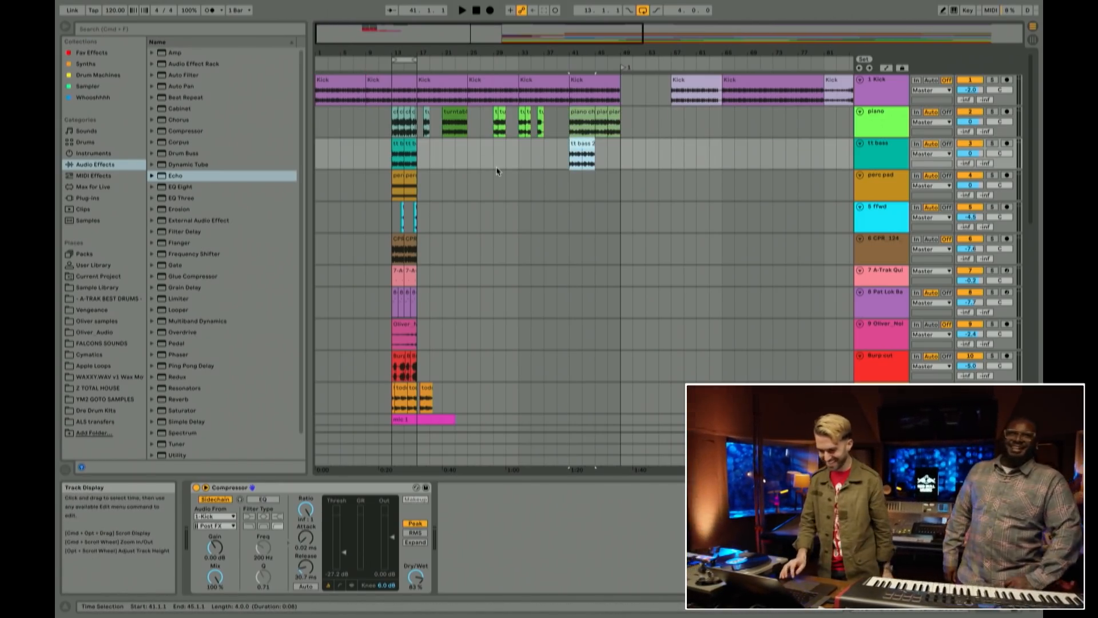
Step: Play the loop from bar 13 and mute the piano track
left_click(393, 120)
key("space")
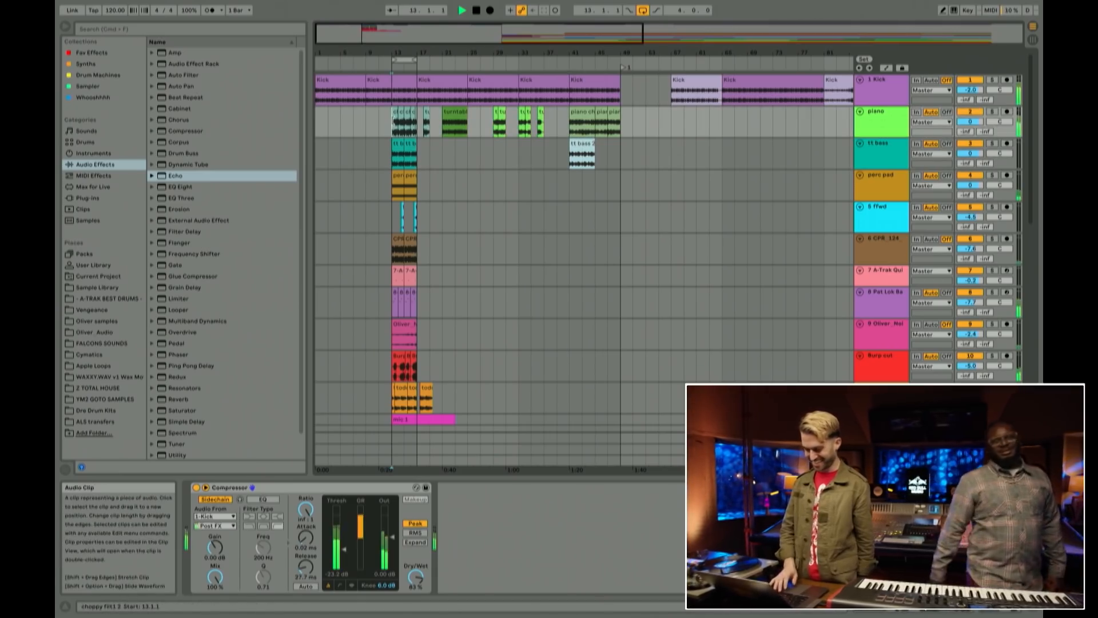
left_click(977, 114)
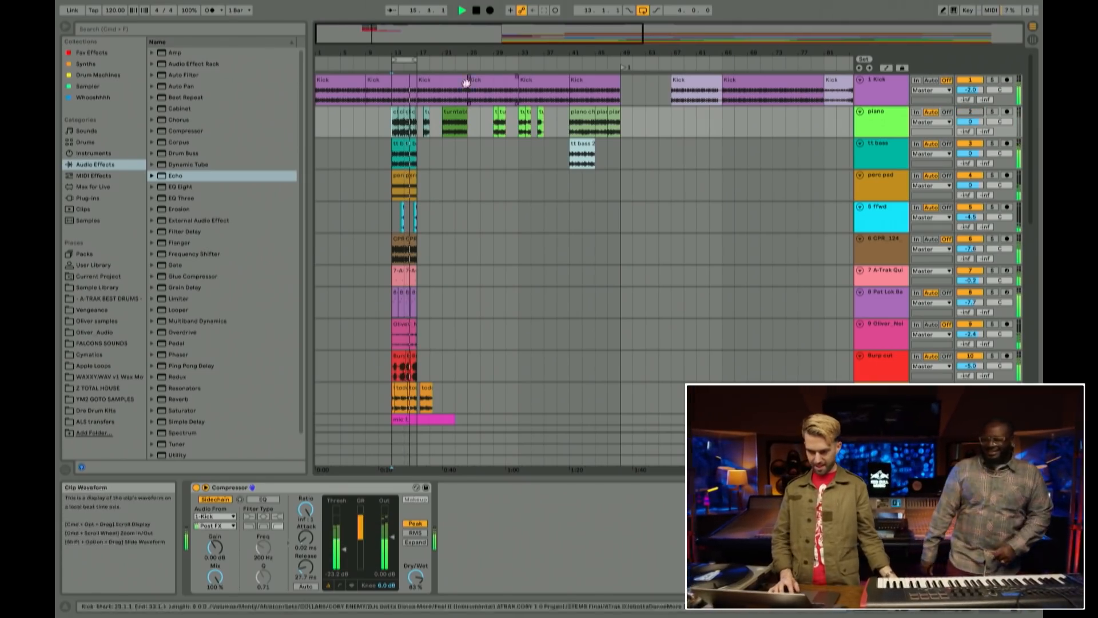
Step: Check the 8 Pat Lok Ba track in the loop by toggling its output during playback, and stop
left_click_drag(392, 52, 415, 64)
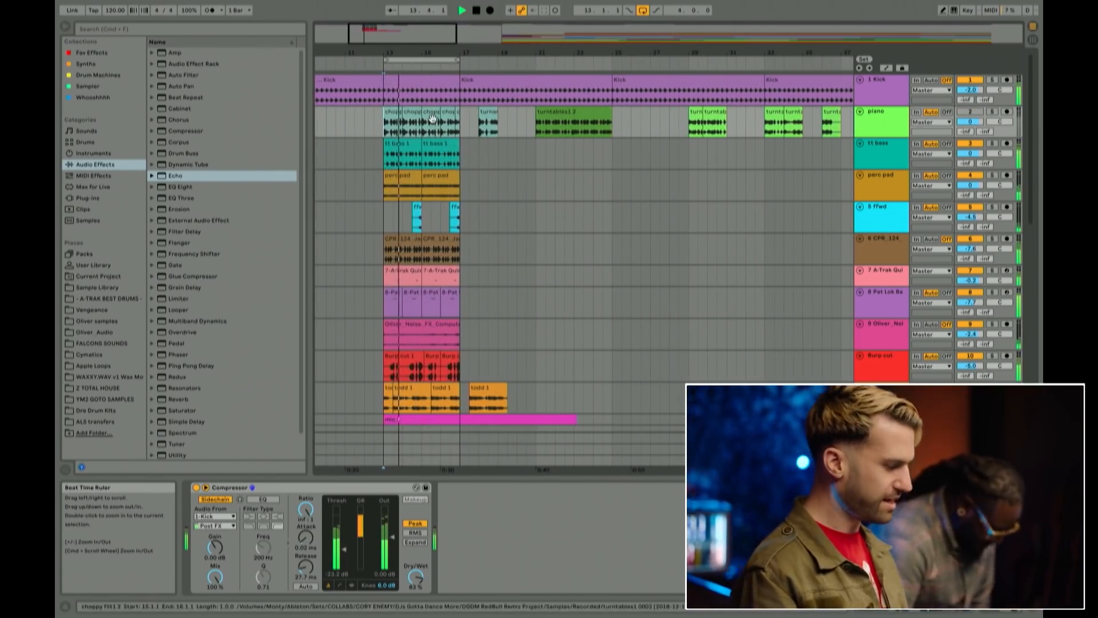
scroll(488, 250, "down", 3)
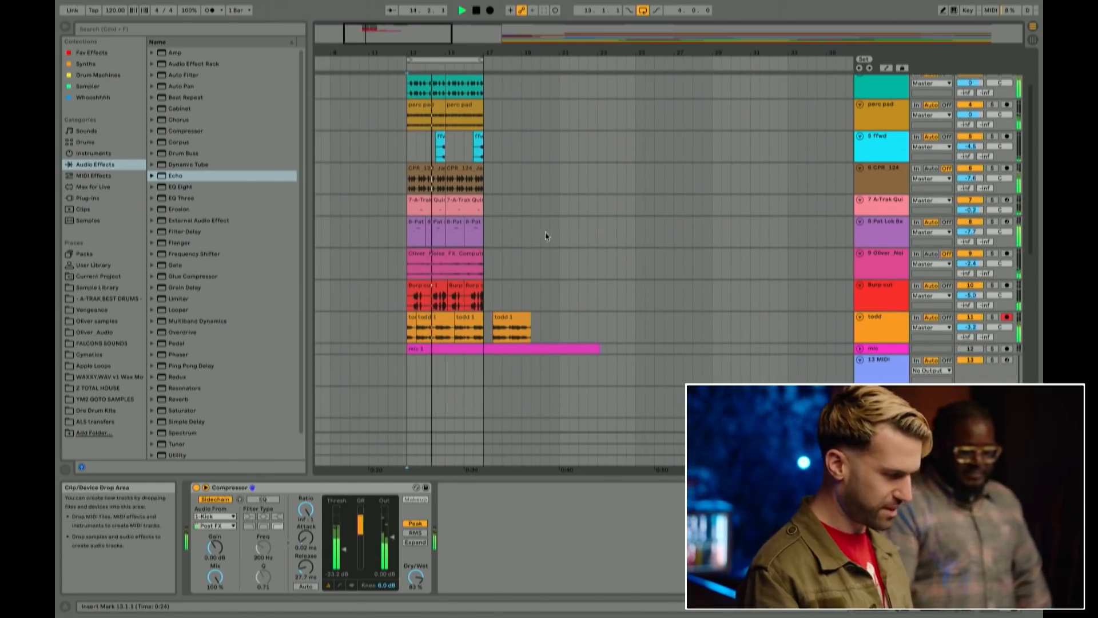
left_click(881, 235)
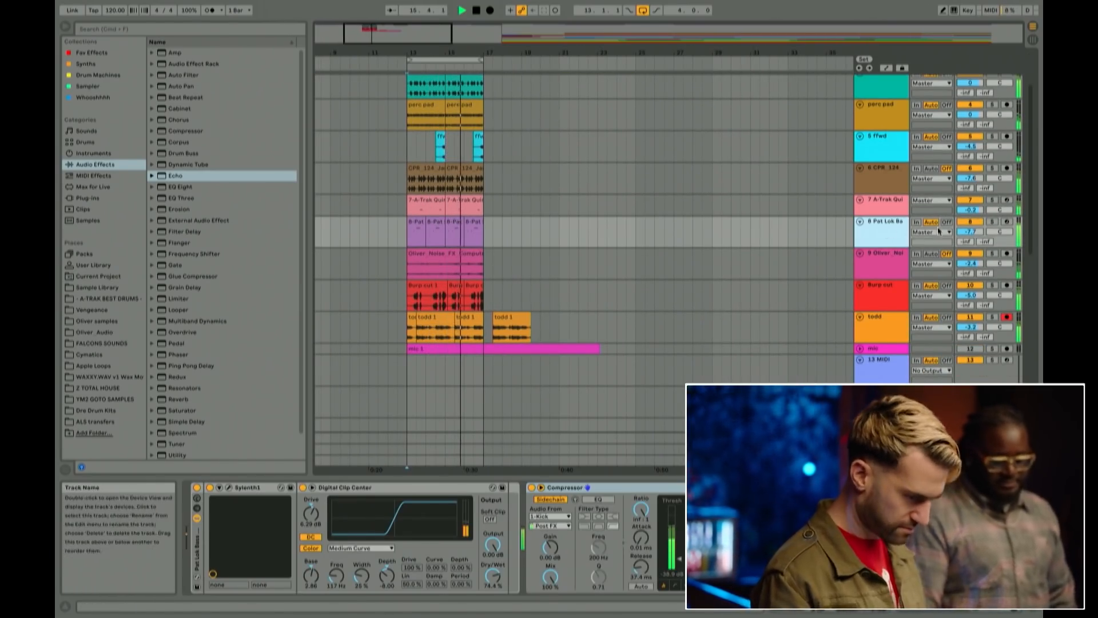
left_click(967, 222)
key("space")
scroll(609, 211, "up", 3)
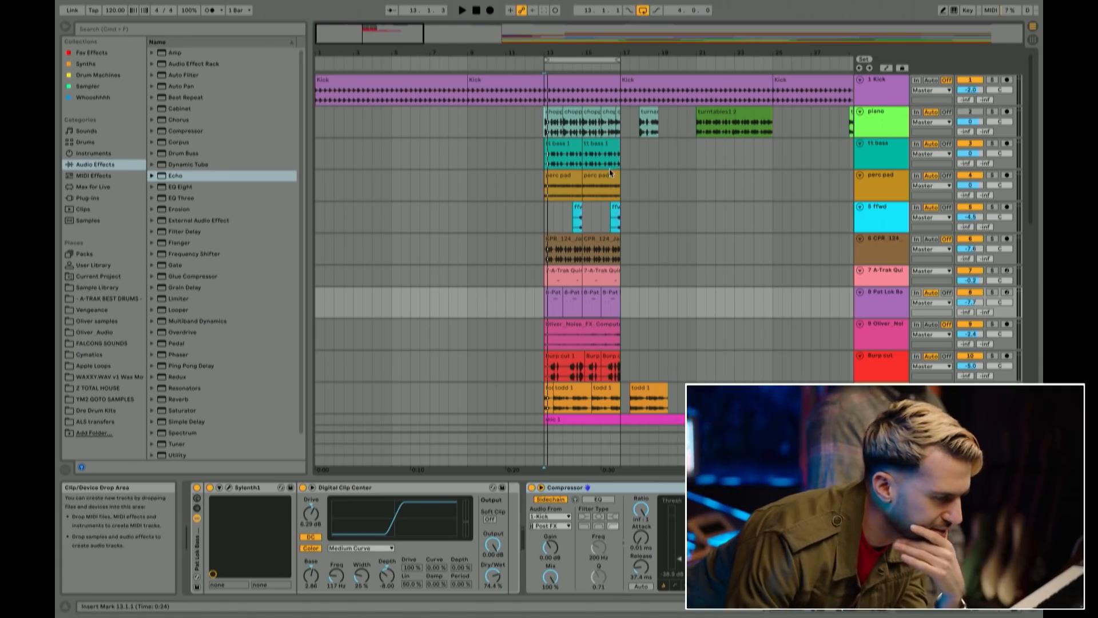
left_click_drag(620, 160, 330, 154)
left_click(546, 161)
key("super+z")
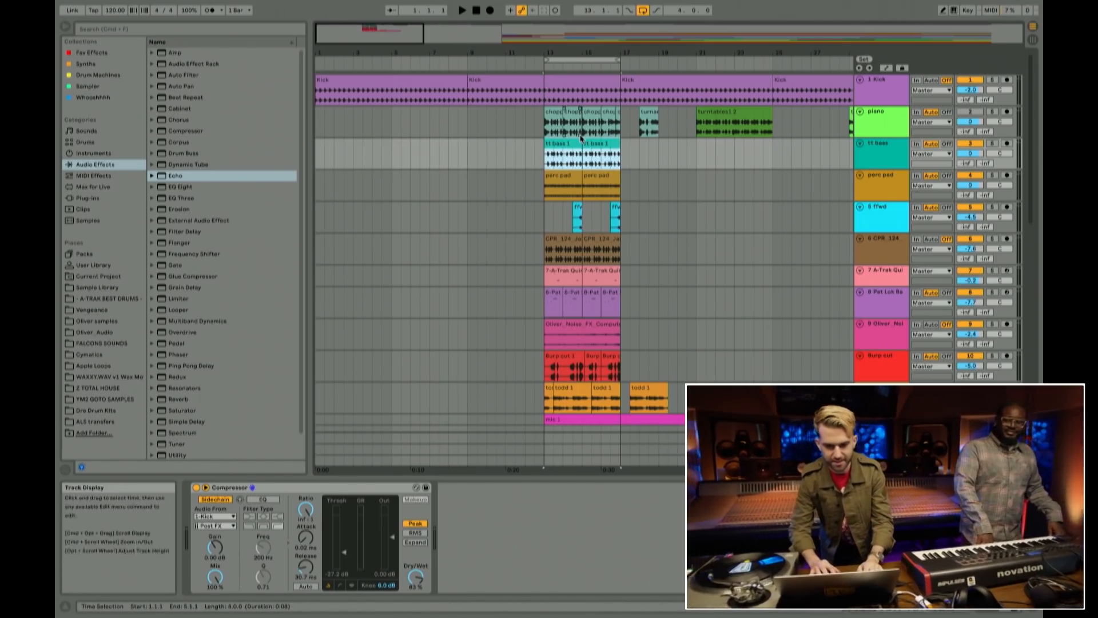
Step: Copy the two tt bass clips from bar 13 to bar 1 and trim the track's volume to -0.8 dB during playback
left_click_drag(562, 145, 333, 154)
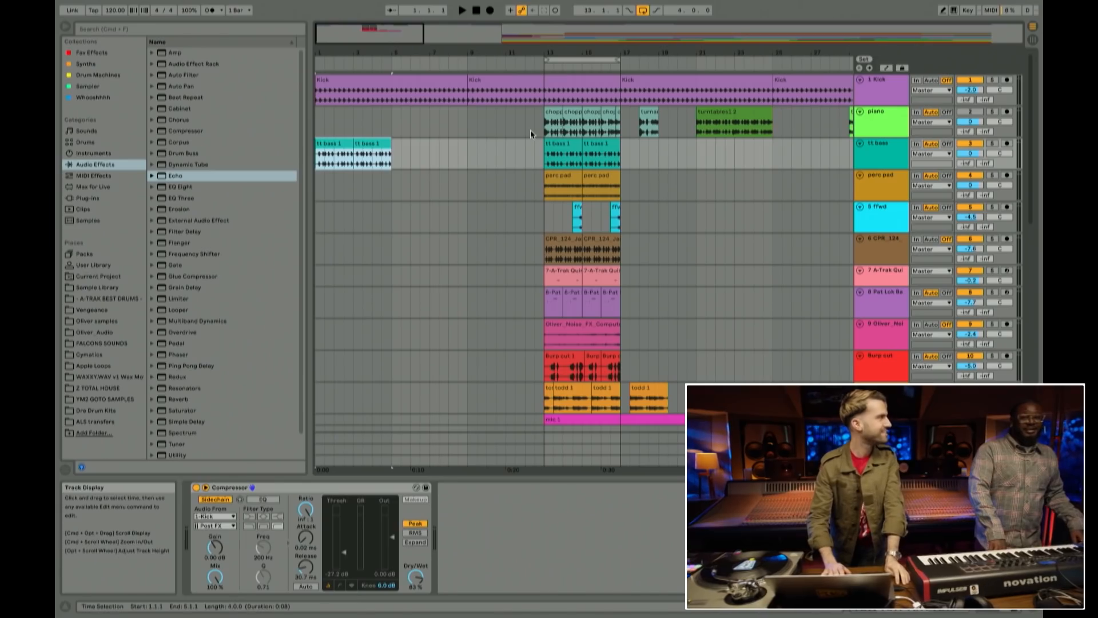
key("space")
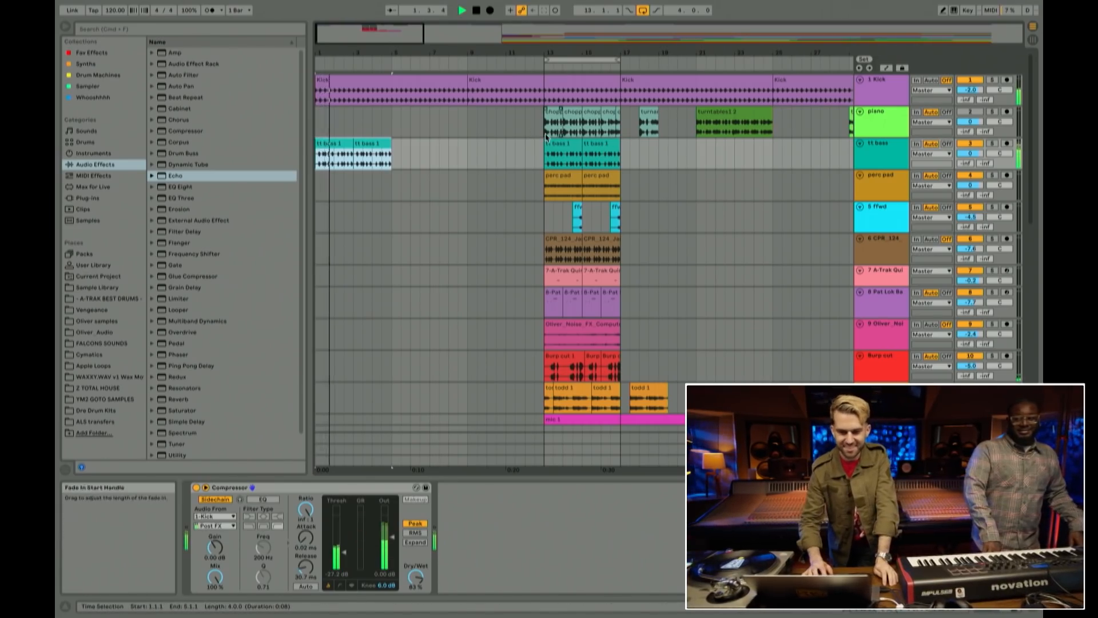
left_click(875, 144)
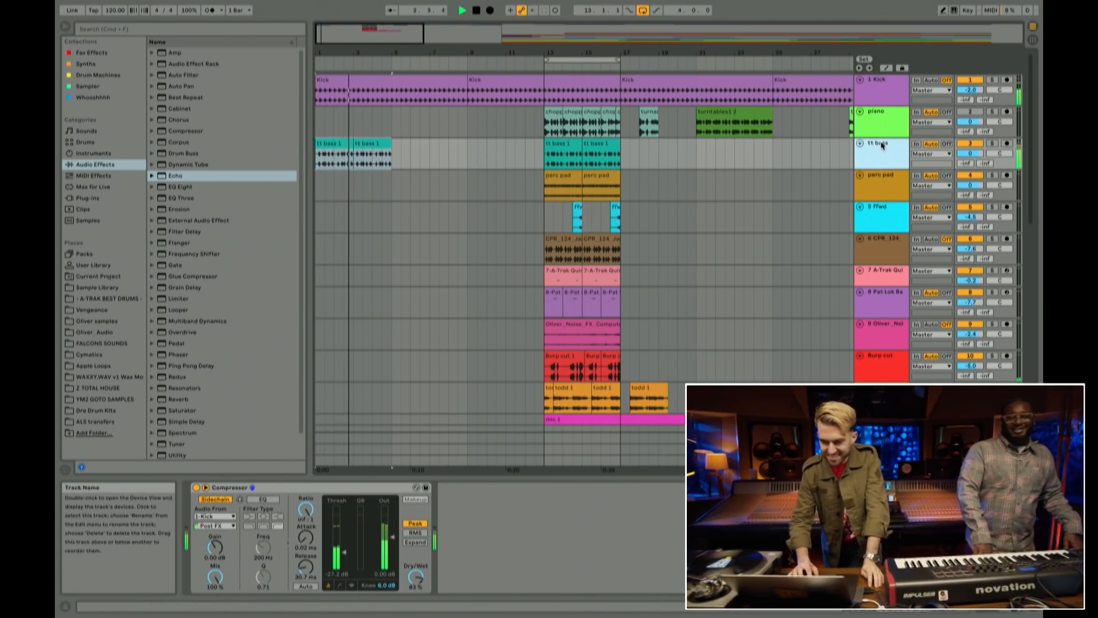
left_click_drag(971, 153, 970, 156)
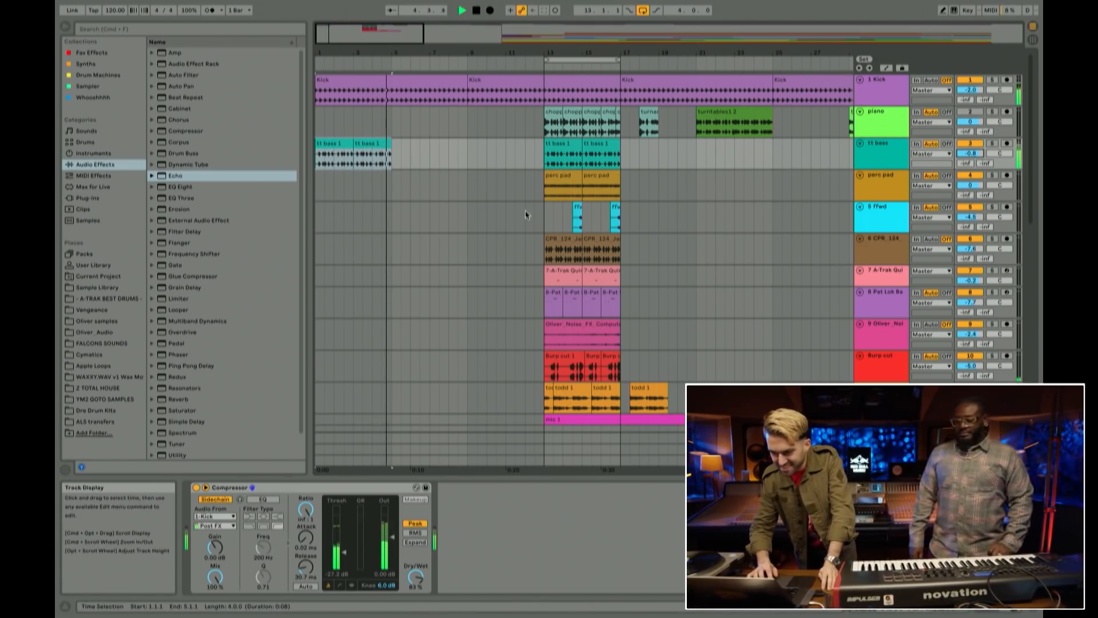
Step: Duplicate the two opening tt bass clips into bars 5 to 9 and play from bar 1
left_click(373, 155)
key("space")
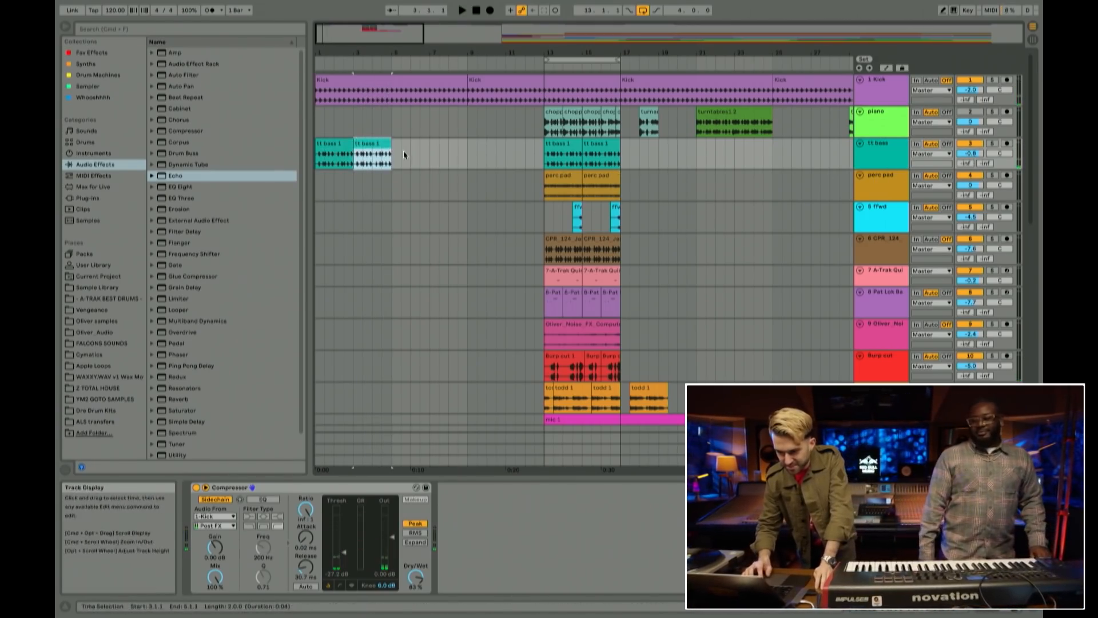
left_click(339, 148, "shift")
key("super+d")
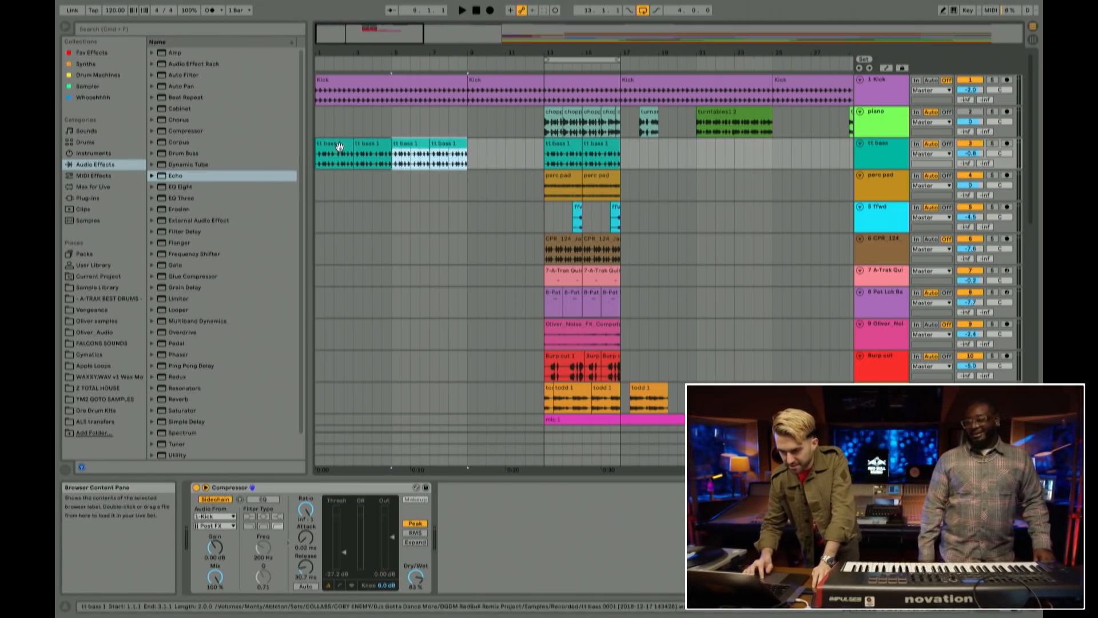
left_click(317, 129)
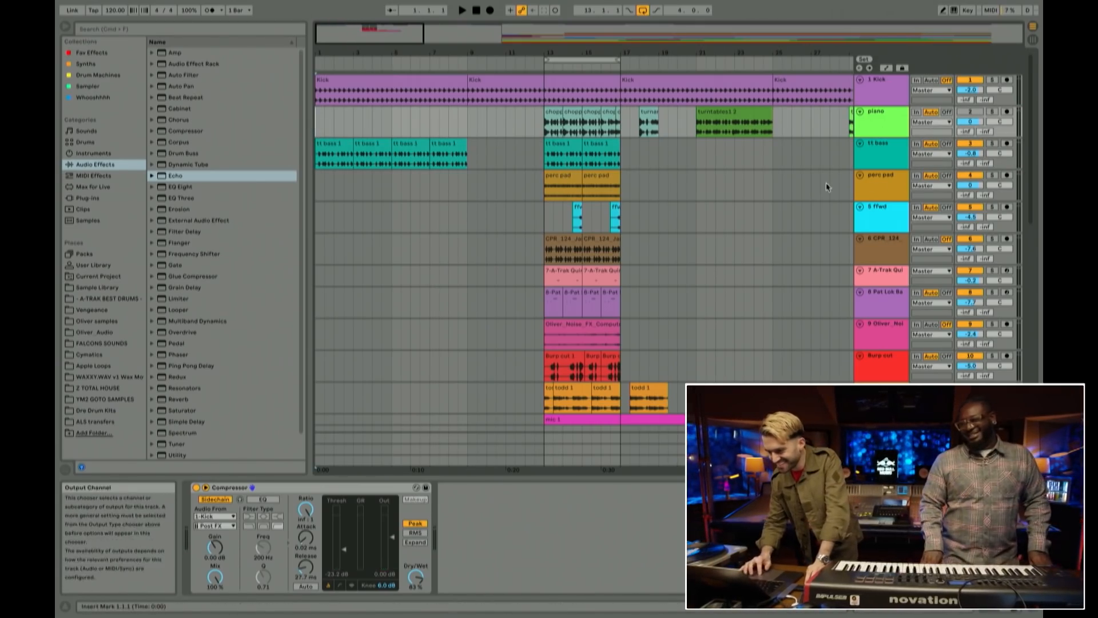
key("space")
Step: Copy the two perc pad clips from bar 13 to bar 5, loop bars 5 to 9 and play the section
left_click(602, 181)
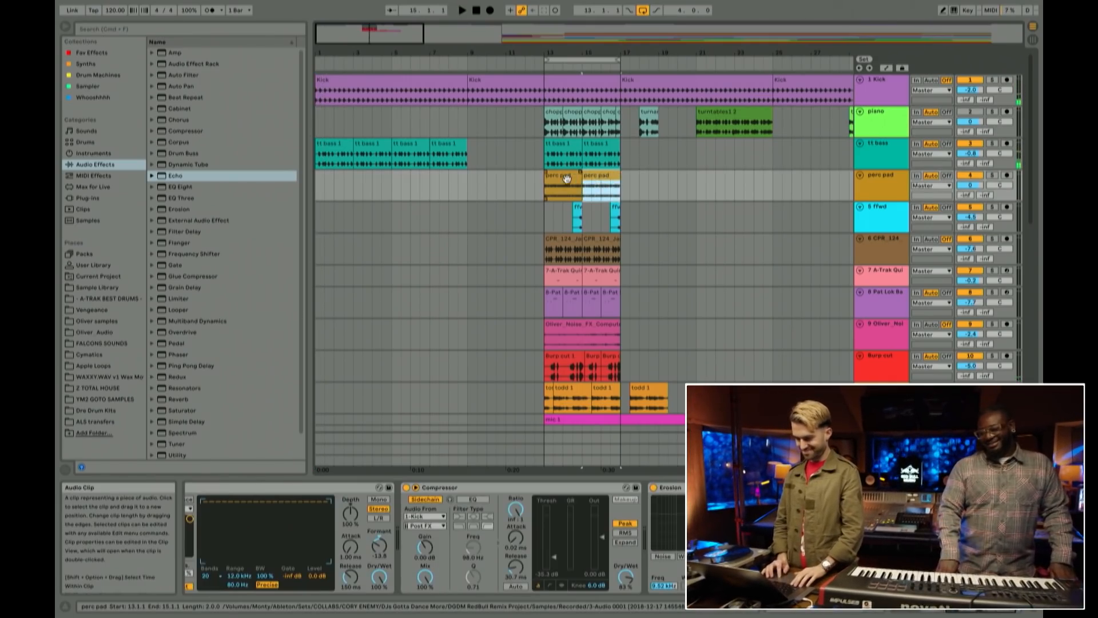
left_click_drag(559, 177, 422, 193)
key("ctrl+l")
key("space")
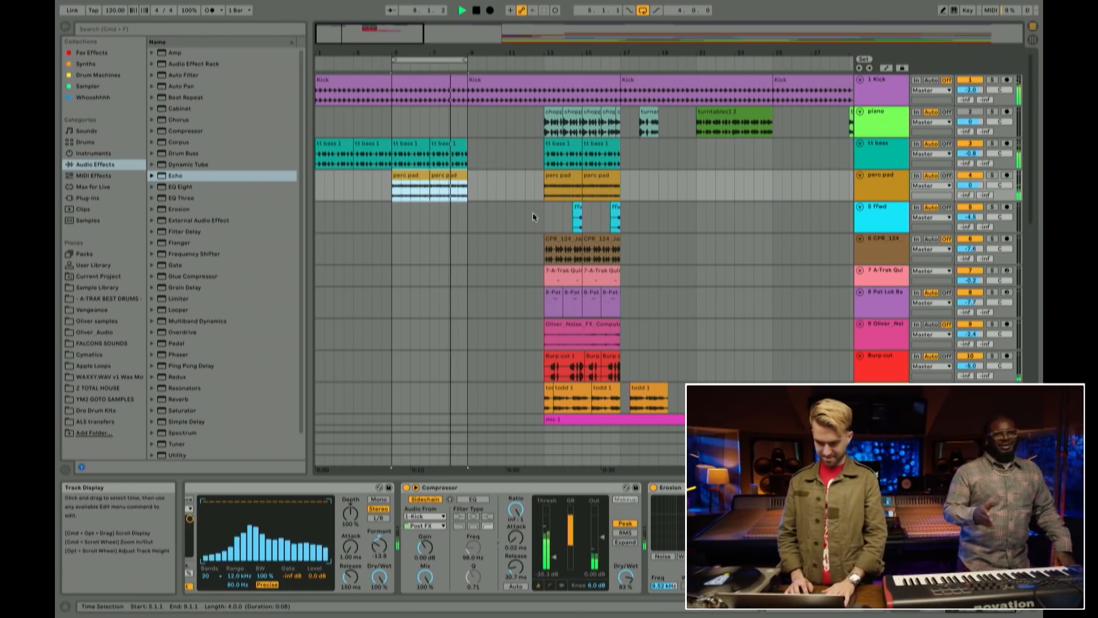
Step: Play from bar 1 and trim the perc pad track's volume to -0.4 dB
left_click(321, 184)
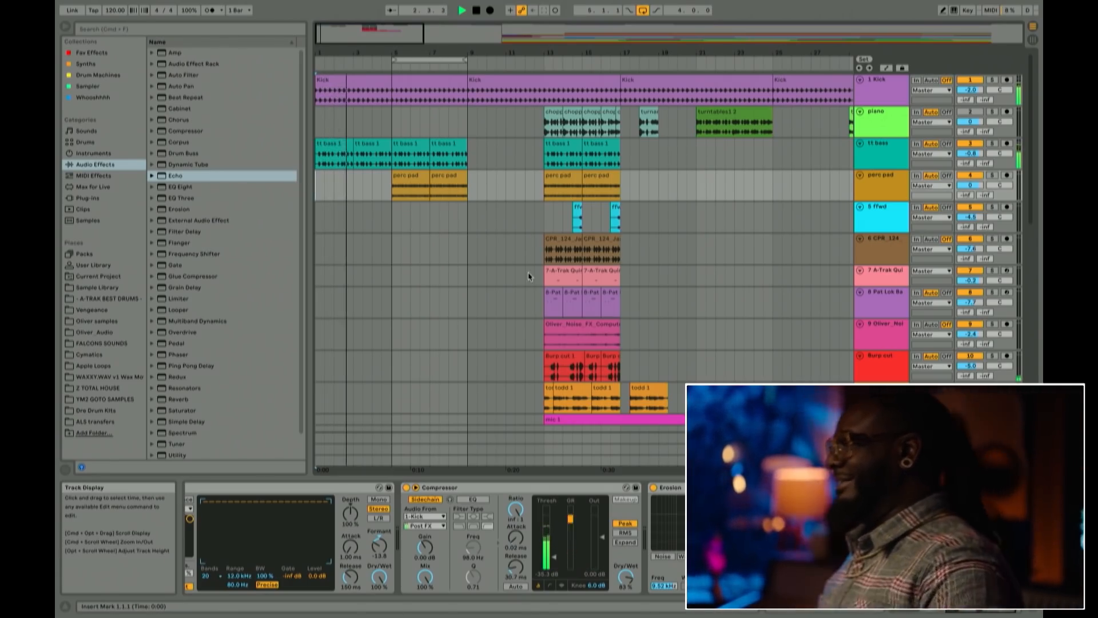
left_click(402, 176)
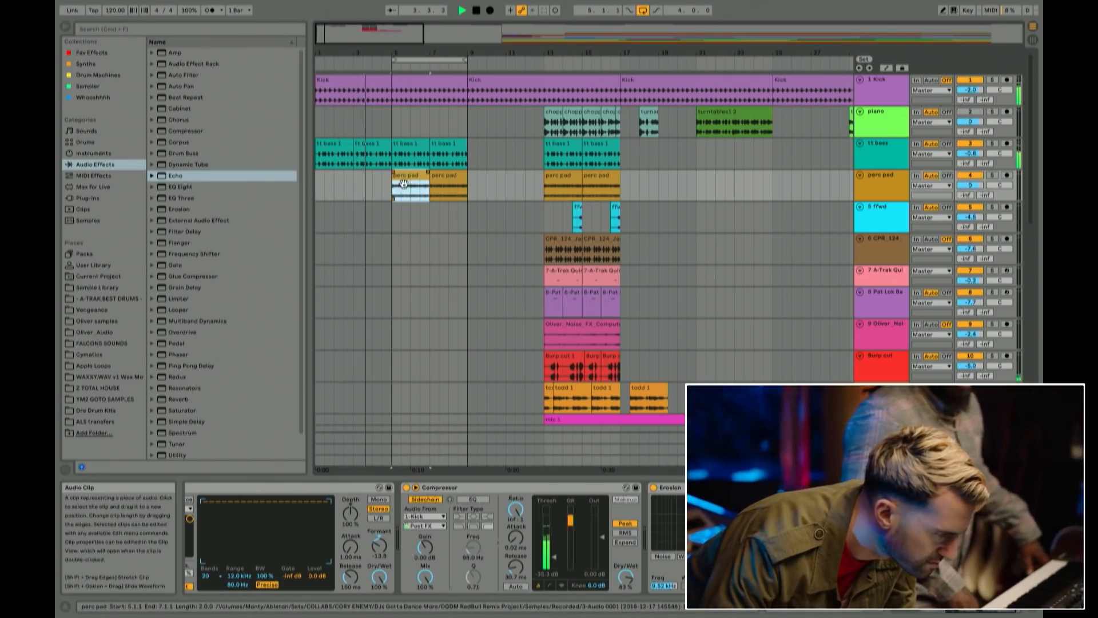
left_click_drag(466, 191, 370, 190)
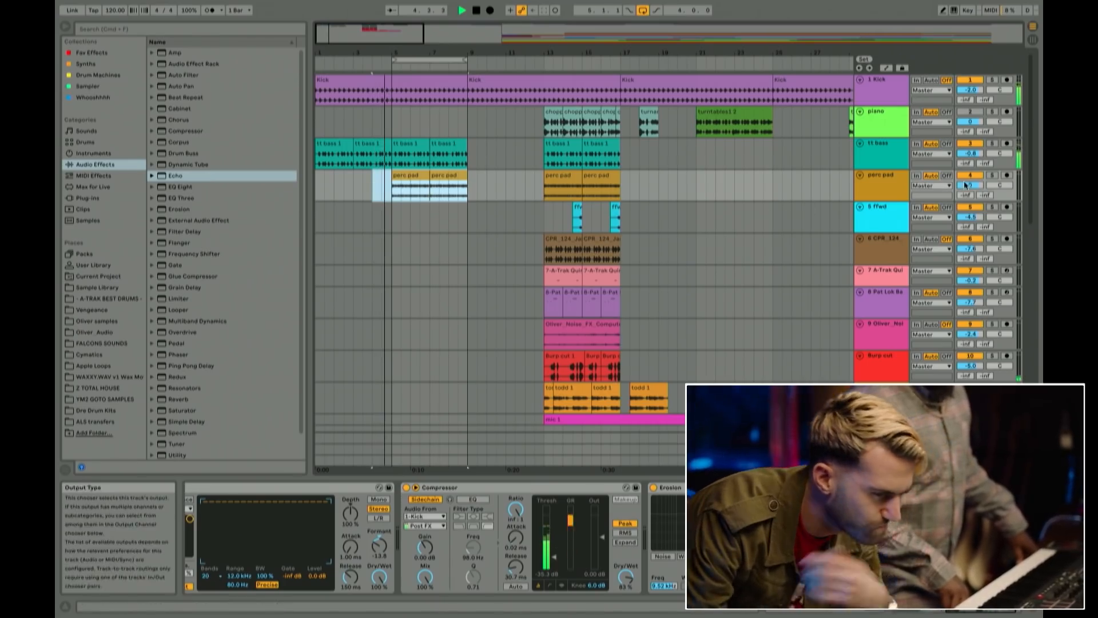
left_click_drag(970, 185, 971, 187)
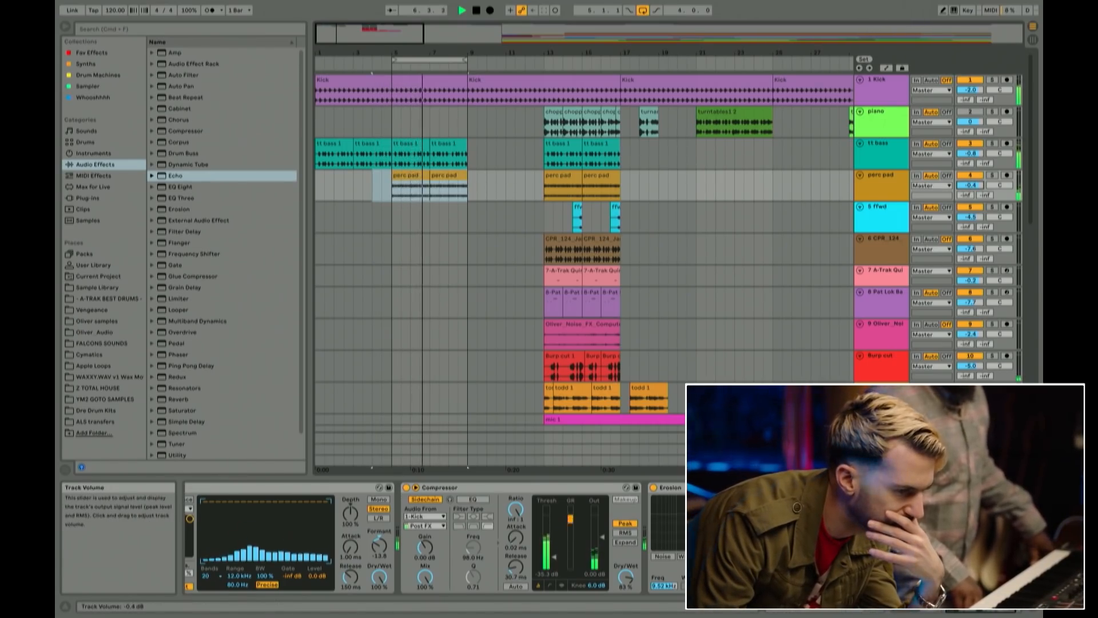
Step: Play the looped section from bar 5 to hear the bass and perc pad with the kick
left_click(393, 195)
left_click(514, 302)
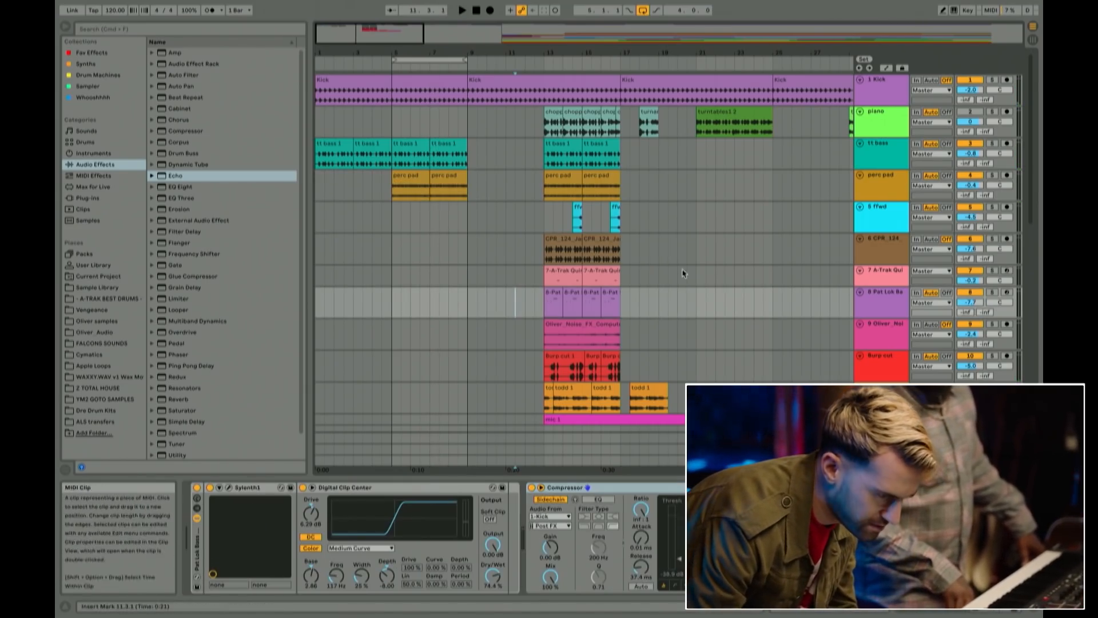
left_click_drag(642, 249, 533, 256)
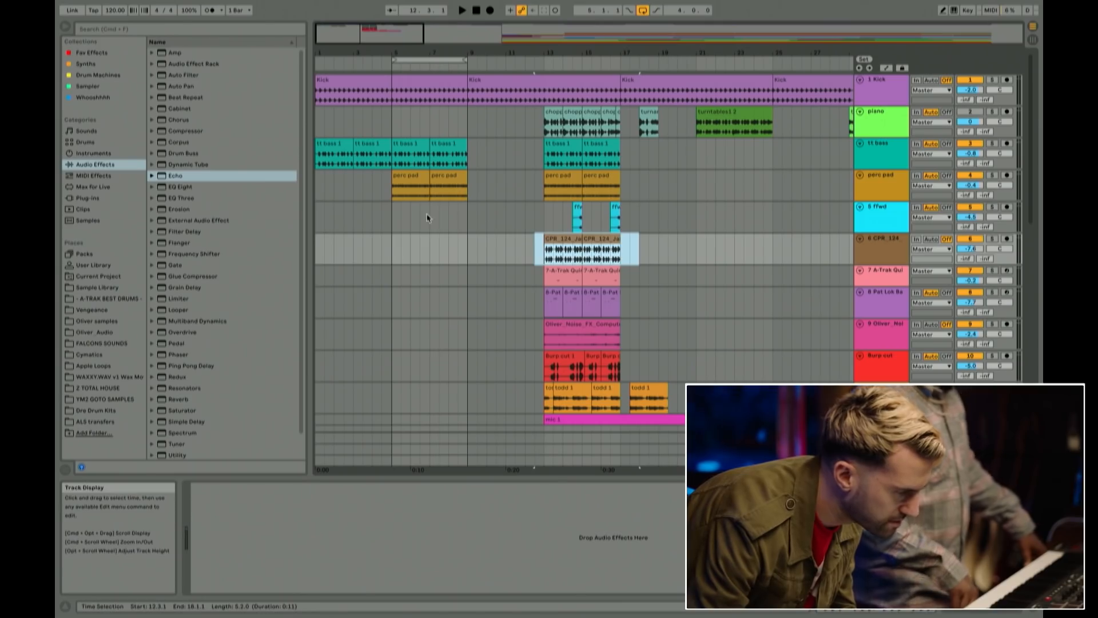
left_click(398, 221)
left_click_drag(465, 51, 465, 61)
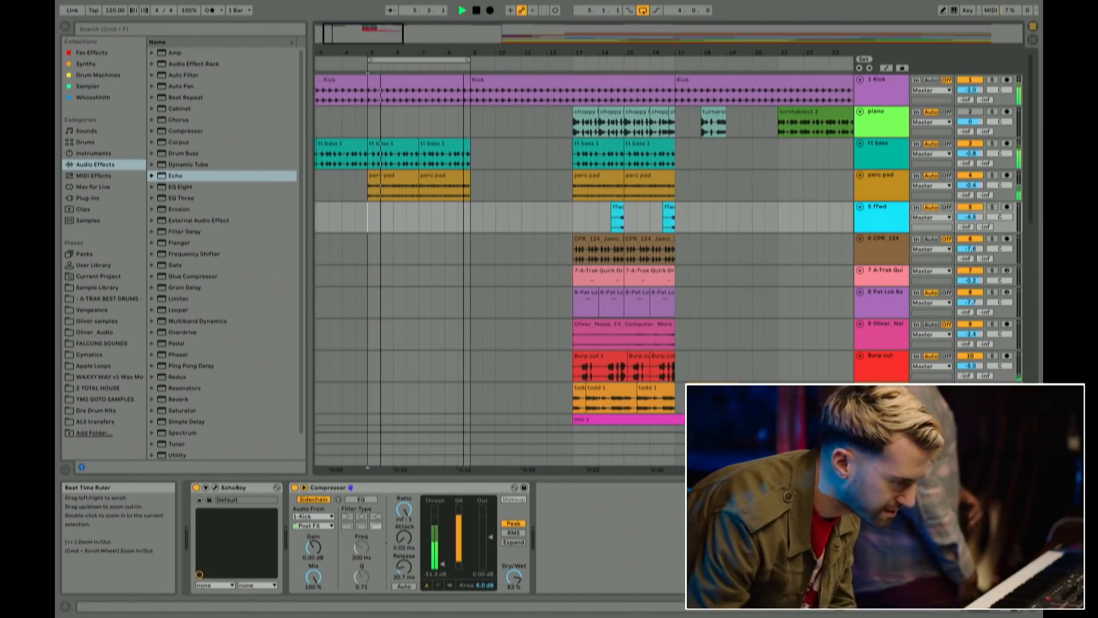
scroll(504, 191, "down", 3)
scroll(505, 192, "left", 1)
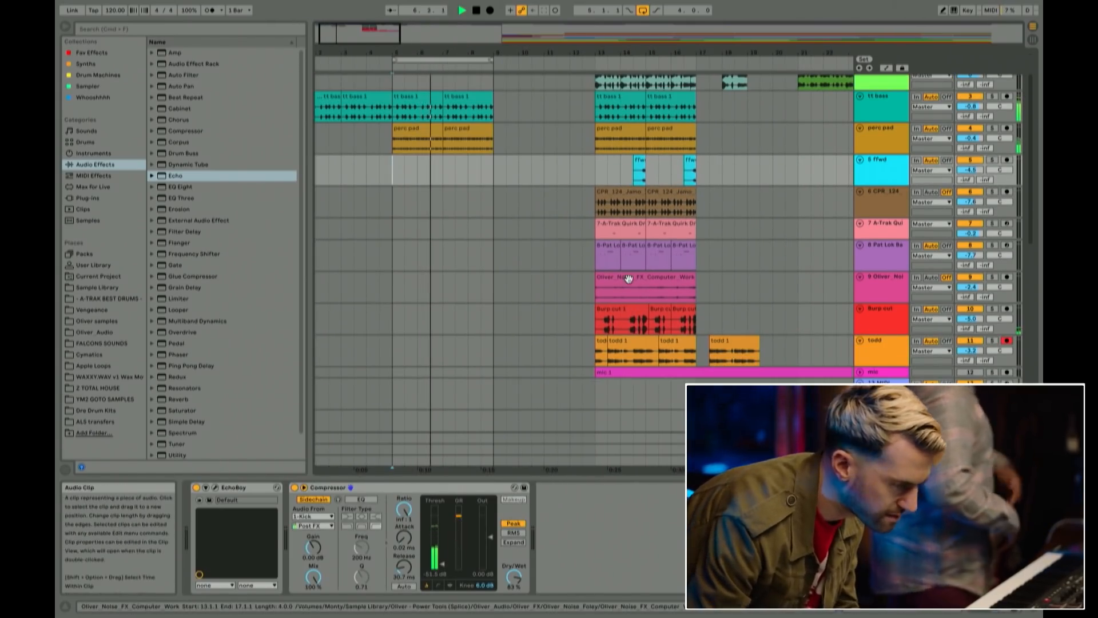
Step: Copy the Oliver_Noise_FX_Computer_Work clip from bar 13 to bar 1 and duplicate it repeatedly up to bar 33
scroll(629, 277, "left", 1)
left_click(660, 280)
left_click_drag(672, 280, 369, 279)
key("super+d")
key("super+d")
key("super+d")
key("super+d")
key("super+d")
key("super+d")
key("super+d")
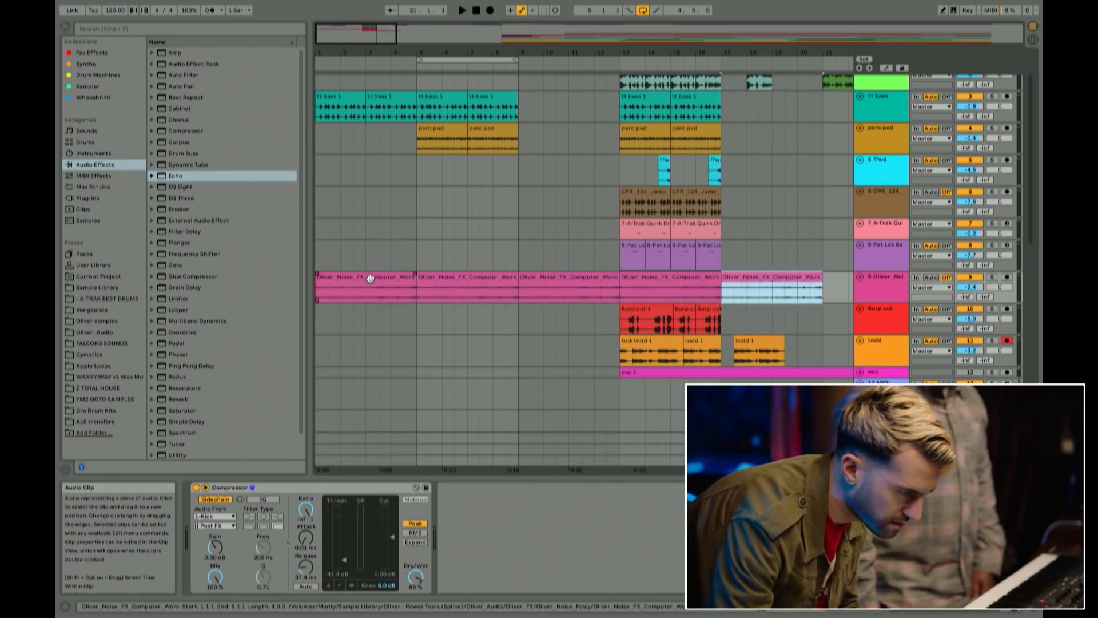
Step: Play the arrangement from bar 1 and switch off the arrangement loop
scroll(370, 278, "left", 10)
scroll(370, 278, "up", 1)
key("space")
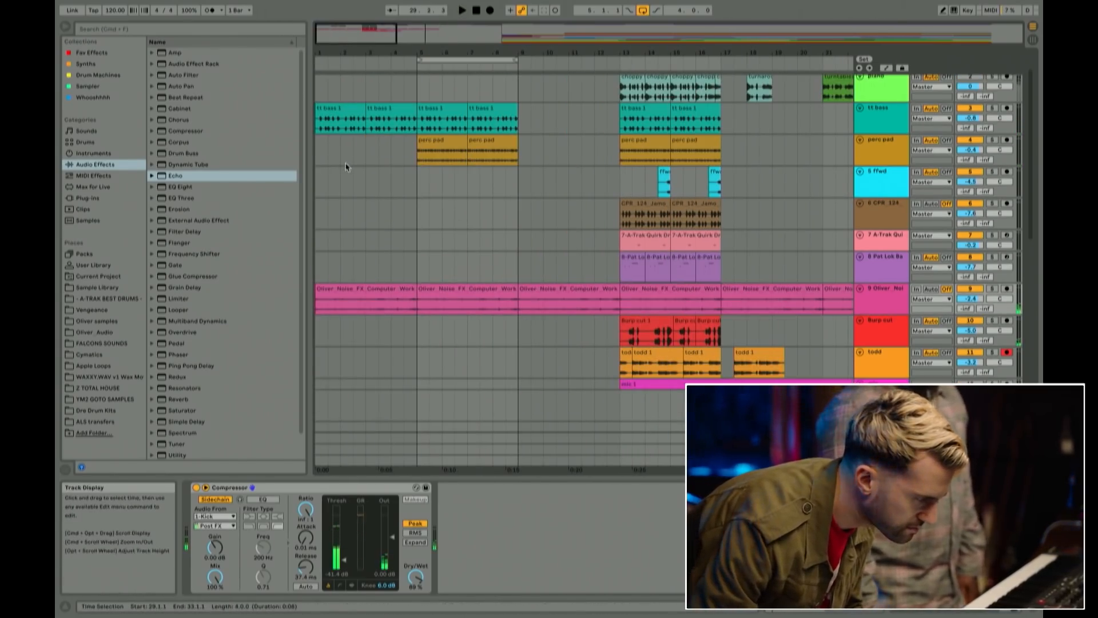
scroll(346, 167, "up", 1)
left_click(319, 168)
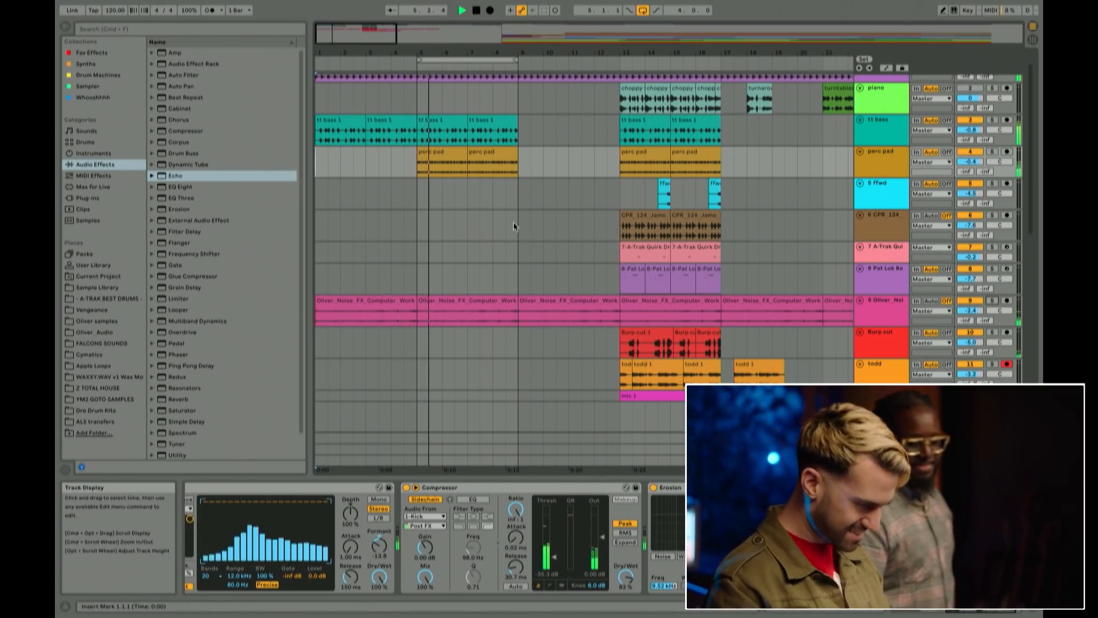
scroll(513, 217, "up", 1)
scroll(513, 218, "right", 2)
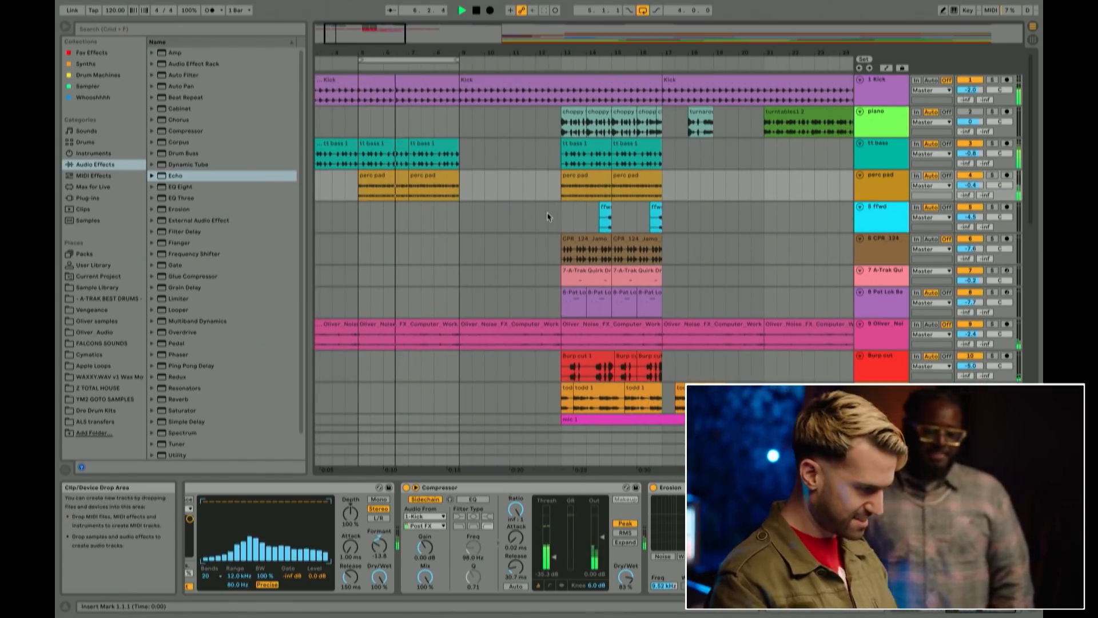
left_click(643, 10)
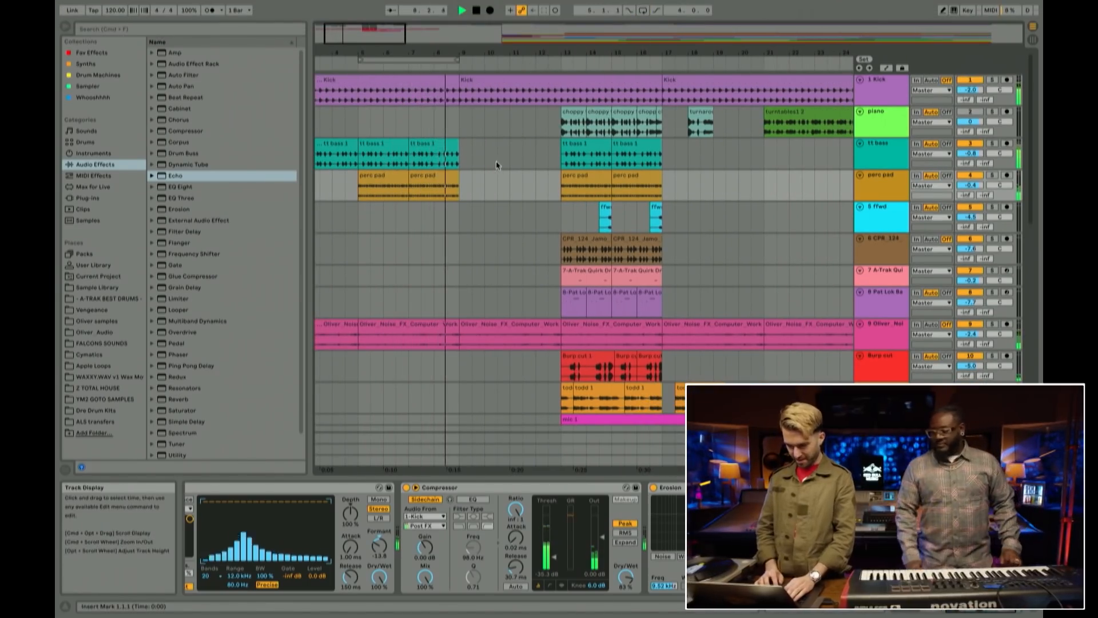
Step: Move everything from bar 49 onward on all tracks to bar 97, along with the locator
left_click(573, 126)
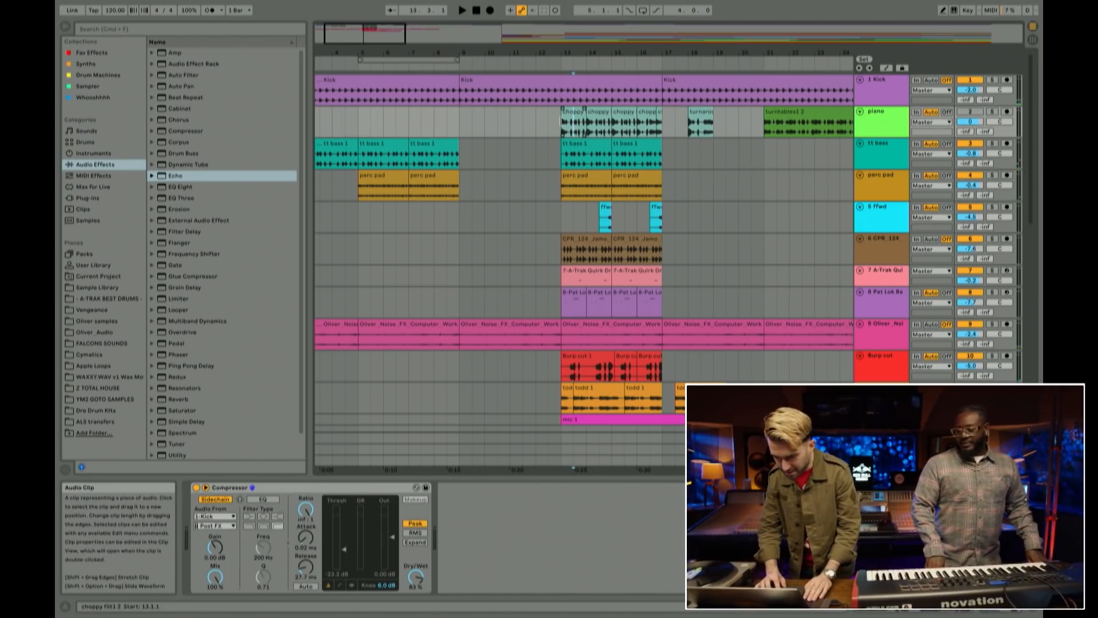
scroll(574, 125, "right", 4)
left_click_drag(591, 52, 592, 23)
scroll(465, 175, "down", 6)
scroll(464, 176, "up", 7)
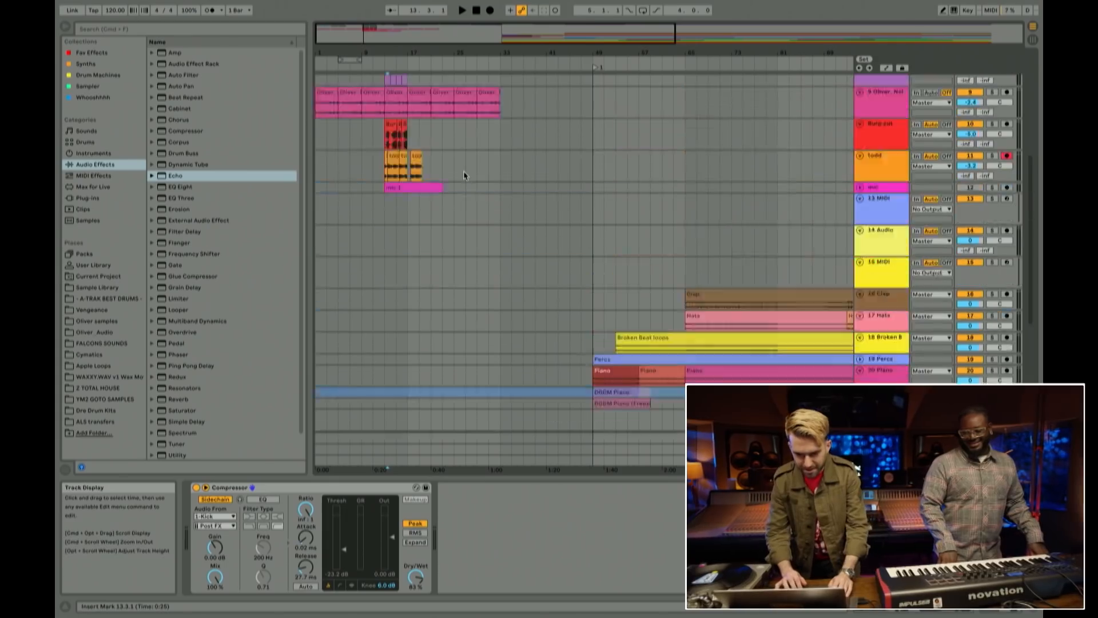
left_click_drag(396, 52, 396, 30)
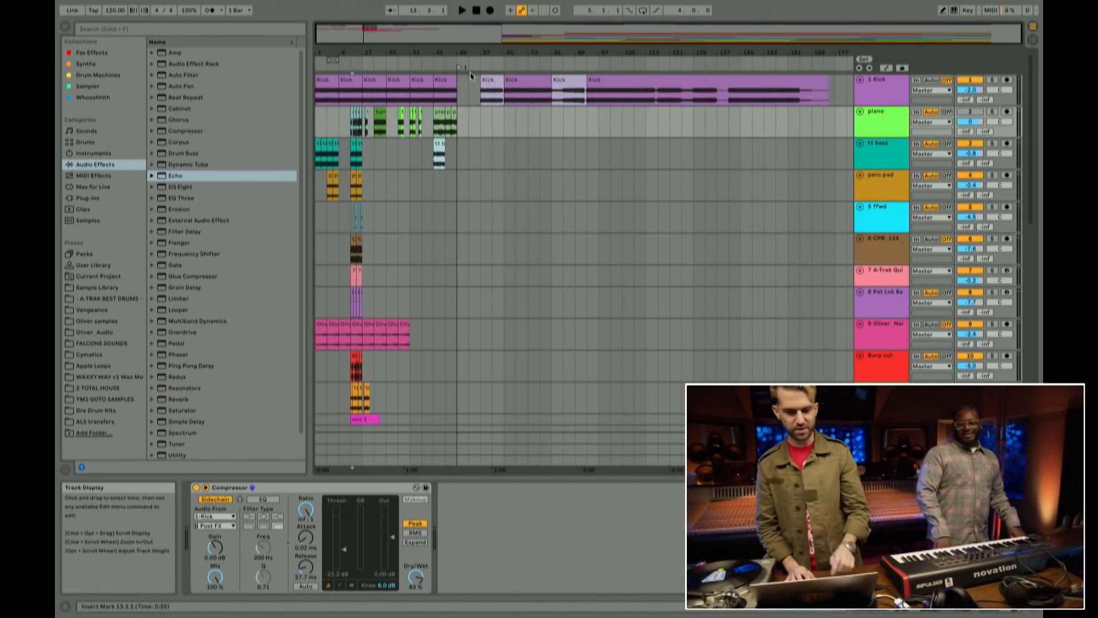
left_click_drag(465, 91, 942, 460)
scroll(772, 426, "down", 10)
scroll(663, 210, "up", 10)
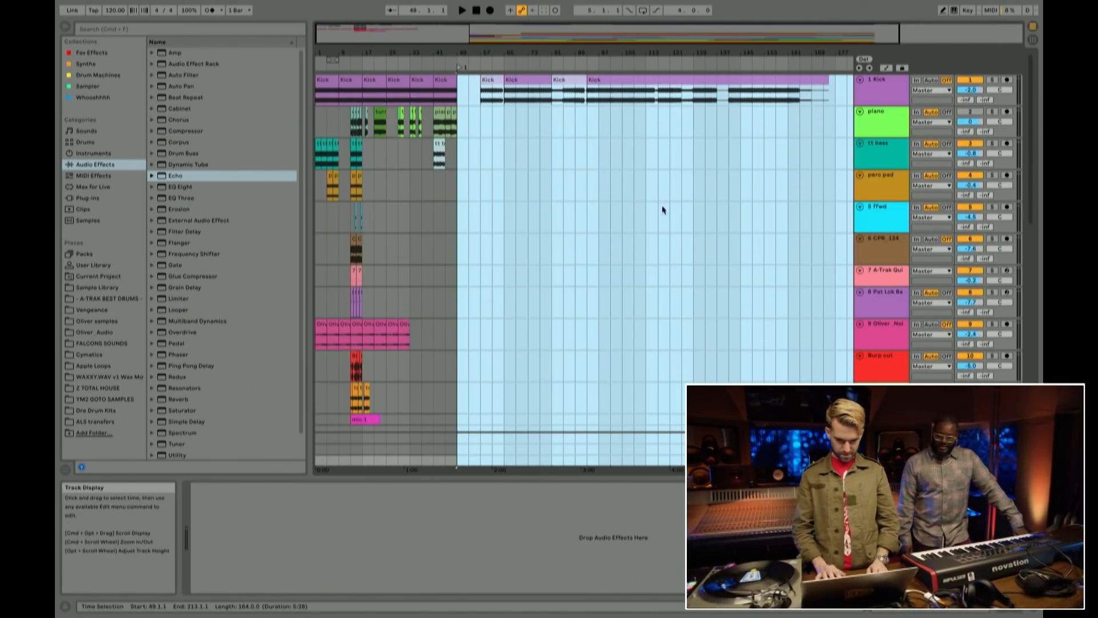
left_click_drag(487, 53, 703, 85)
scroll(660, 145, "left", 5)
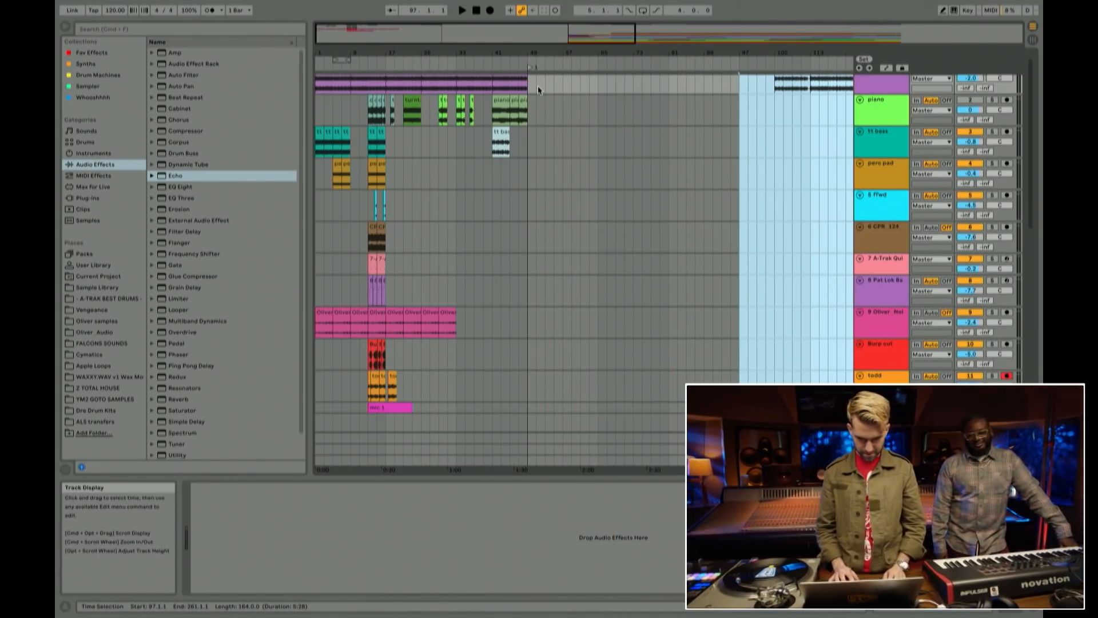
left_click(723, 69)
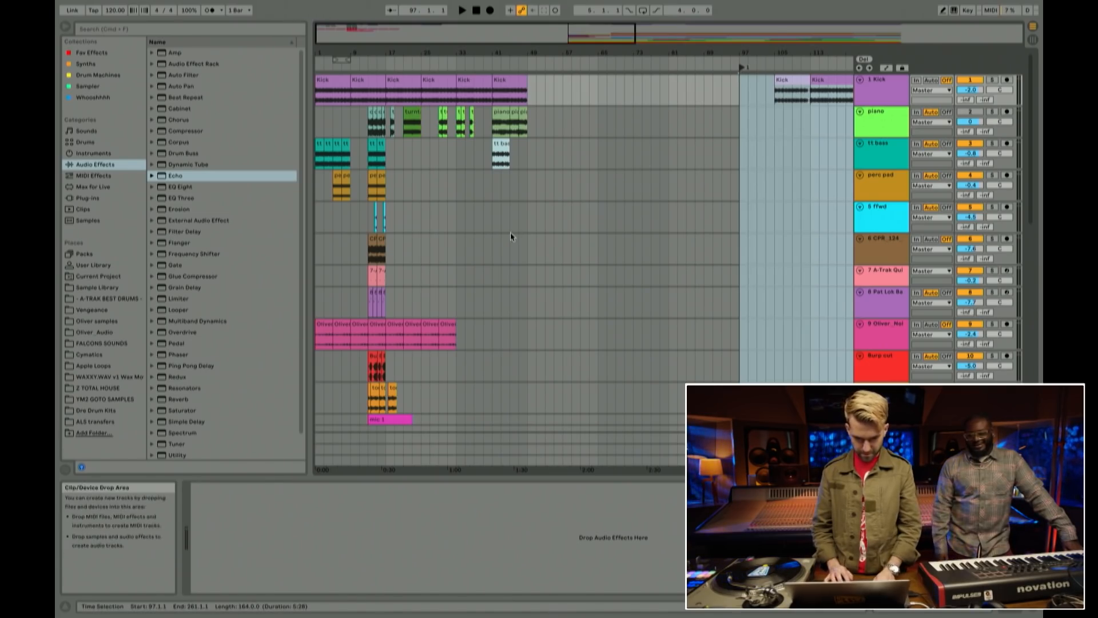
Step: Play from bar 1 and duplicate the tt bass and perc pad clips of bars 5 to 9 into bars 9 to 13
left_click(318, 128)
key("space")
left_click_drag(349, 53, 388, 177)
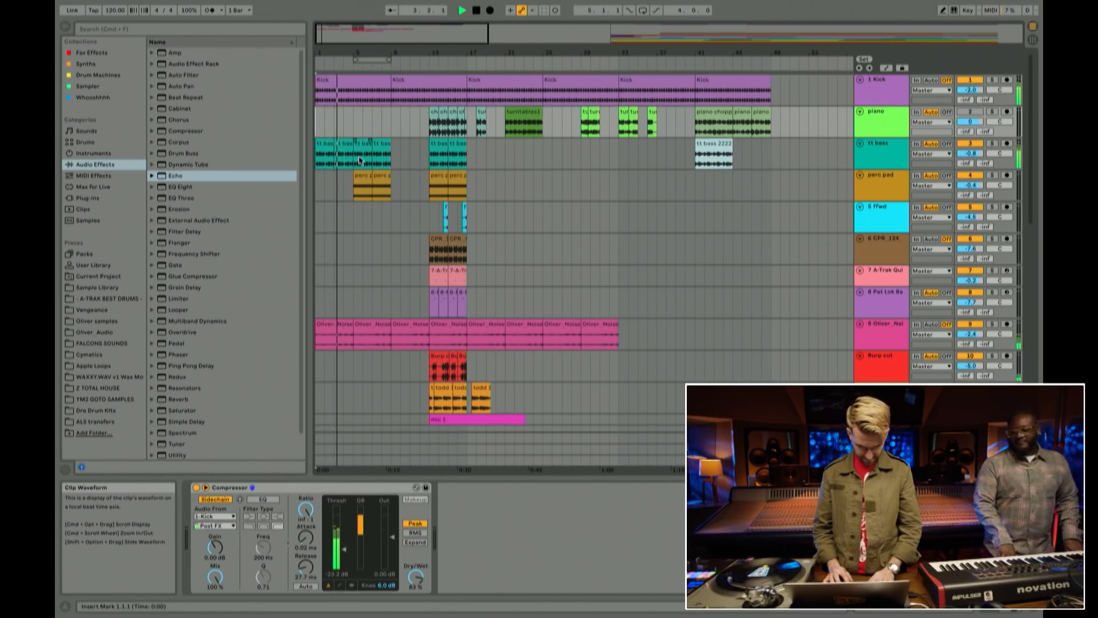
left_click_drag(357, 165, 393, 193)
key("super+d")
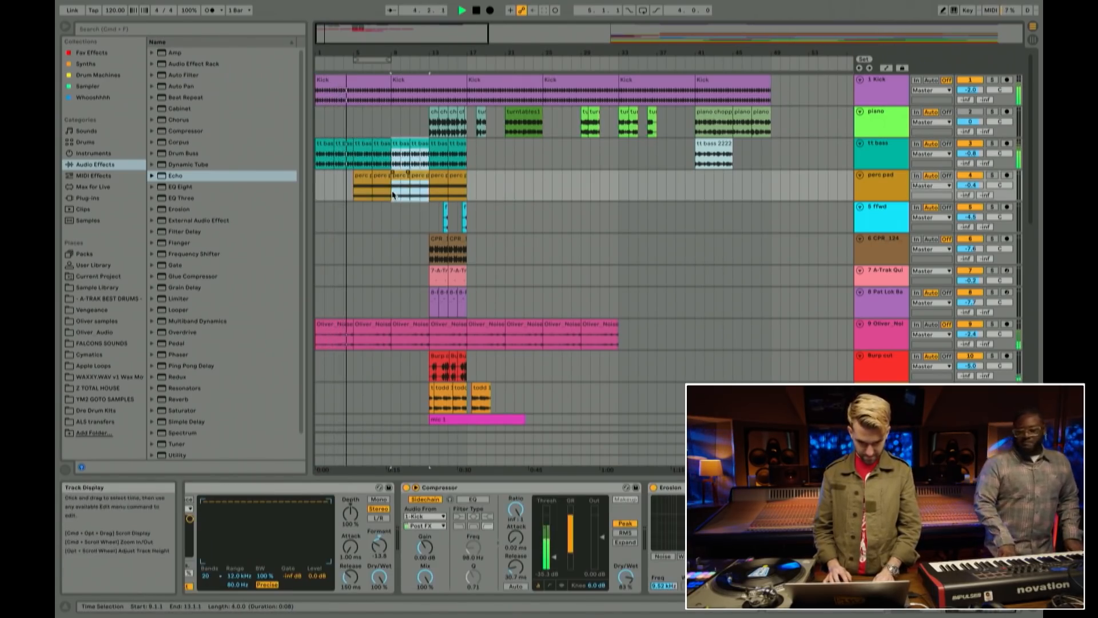
left_click(391, 222)
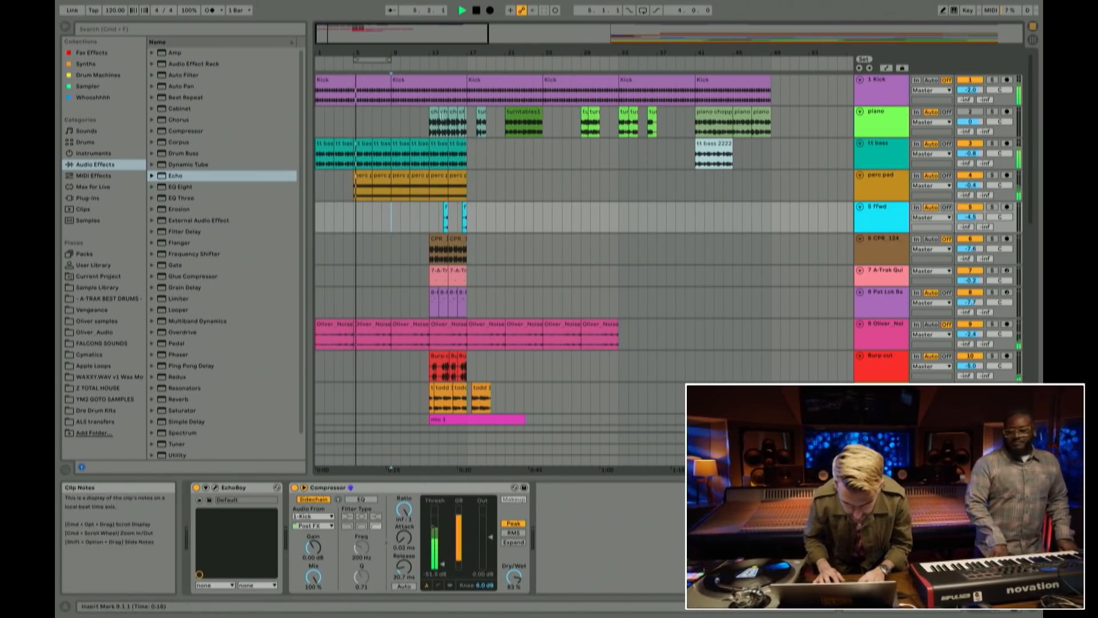
Step: Set the loop to bars 9 to 13, switch it on and stop playback
left_click_drag(431, 53, 433, 72)
left_click_drag(357, 58, 436, 54)
left_click(642, 10)
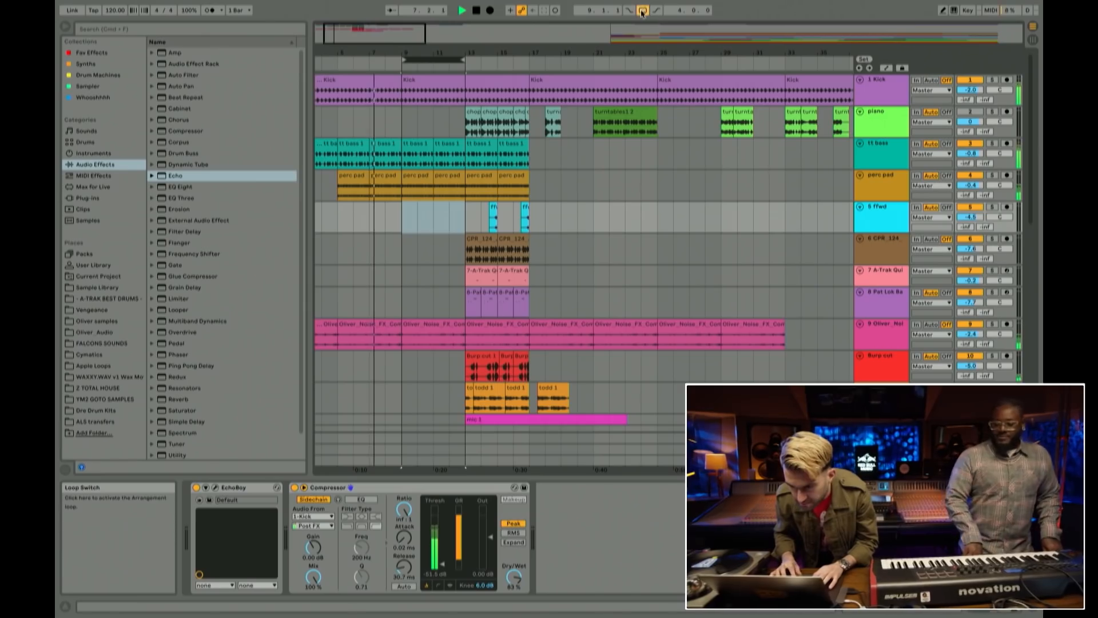
scroll(509, 163, "left", 2)
key("space")
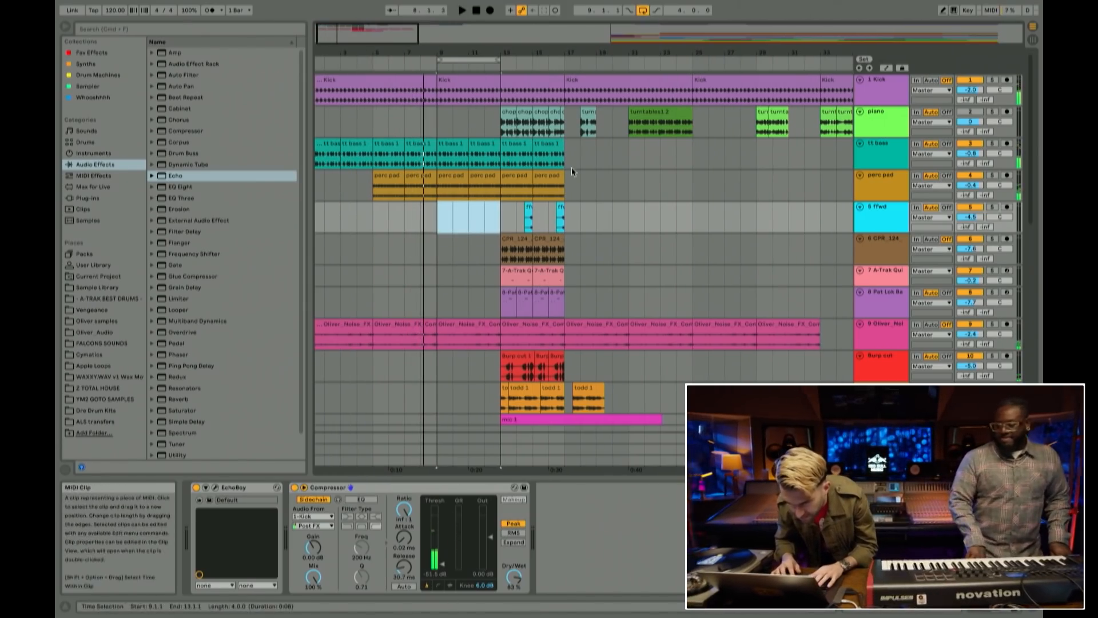
Step: Copy the two CPR_124 clips from bar 13 to bar 9 on the same track
left_click_drag(517, 53, 517, 70)
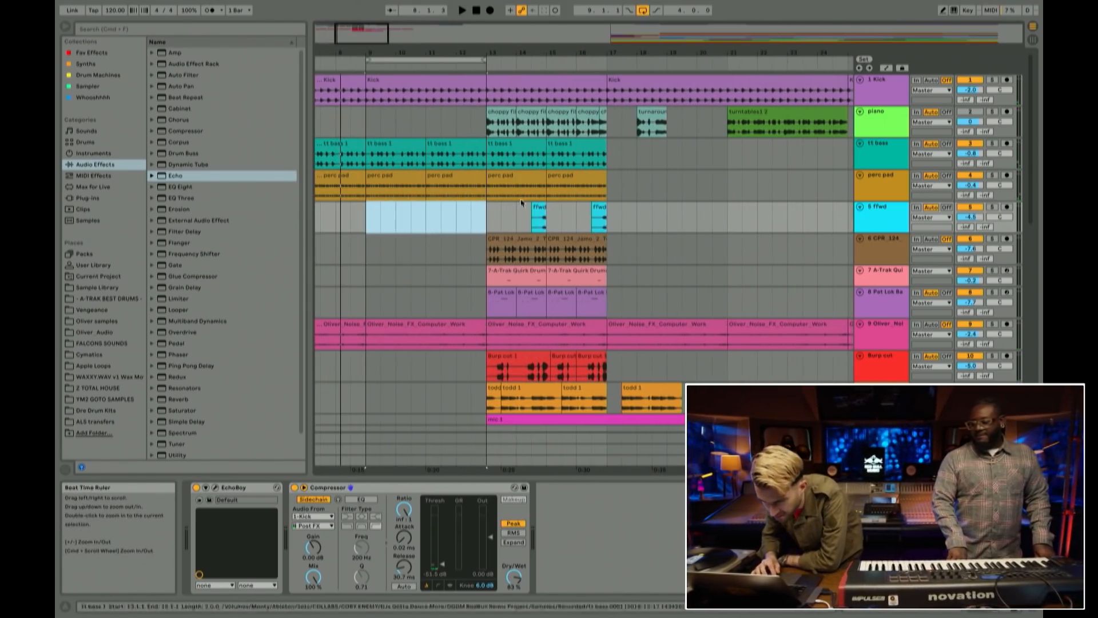
left_click(510, 245)
key("super+c")
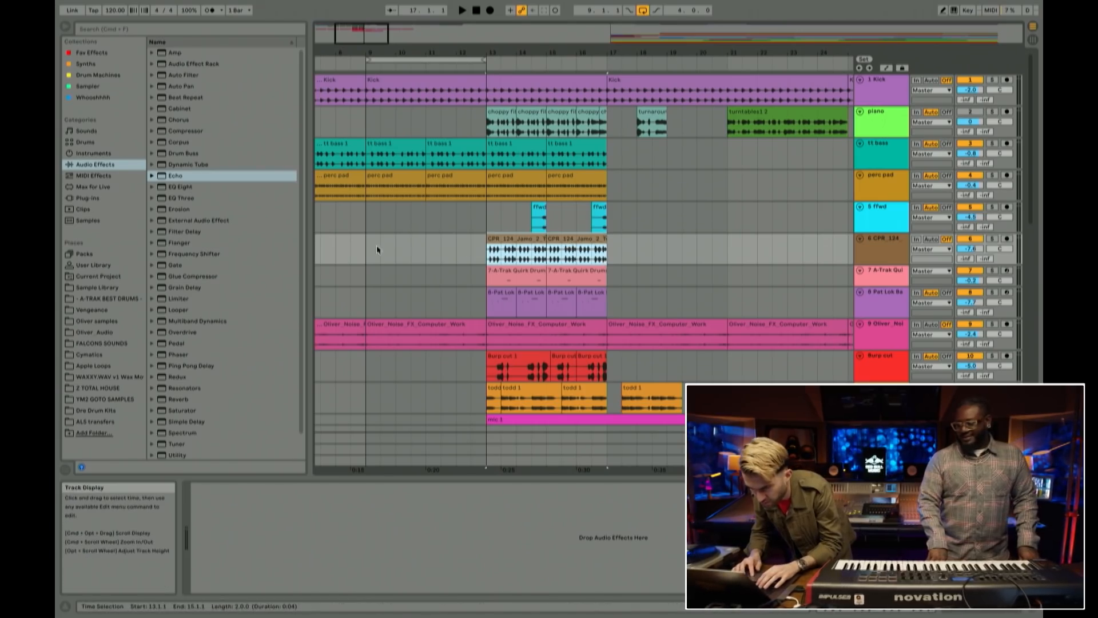
left_click(377, 245)
key("super+v")
Step: Cut the CPR_124 clip in bar 9 down to short hits at 9.2 and 9.3.3, and play it from bar 9
left_click_drag(358, 55, 400, 83)
left_click(991, 239)
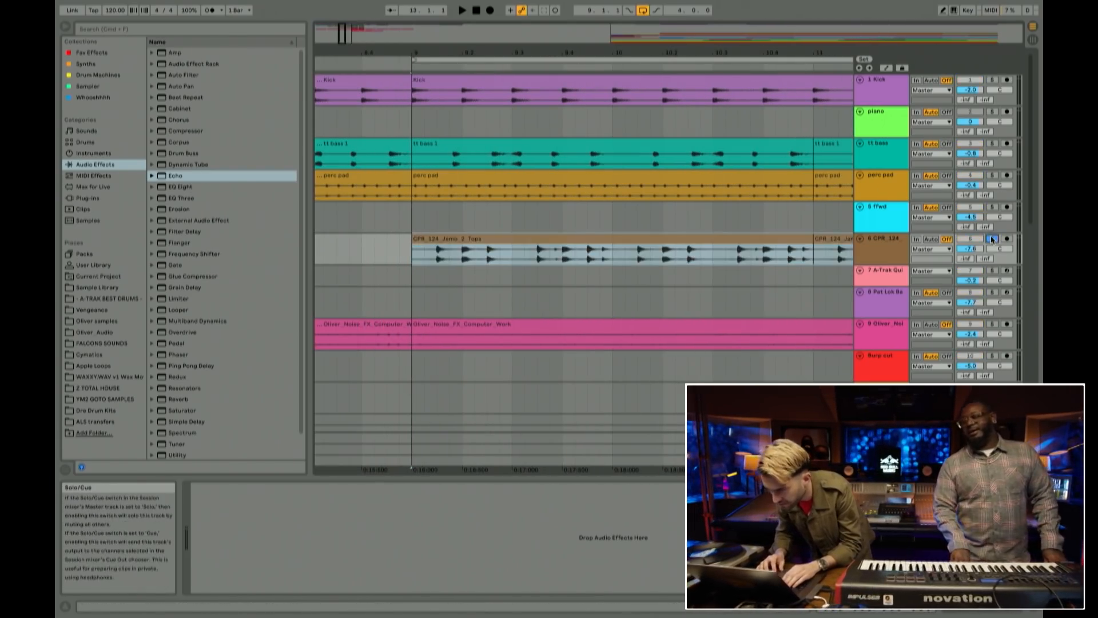
left_click_drag(461, 261, 392, 262)
left_click_drag(491, 261, 589, 262)
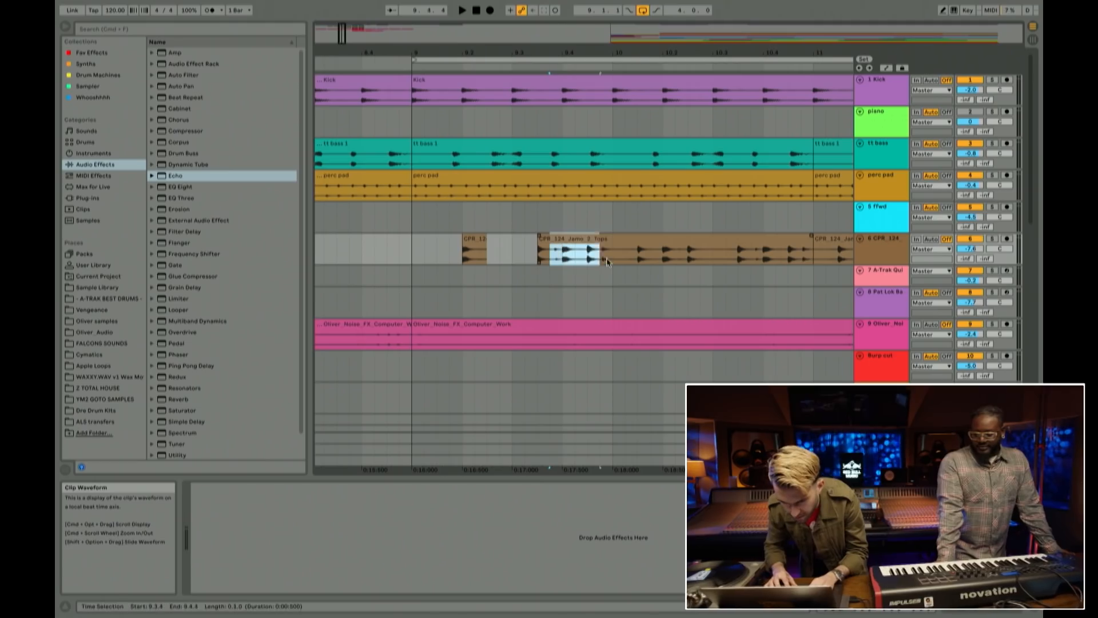
left_click(422, 262)
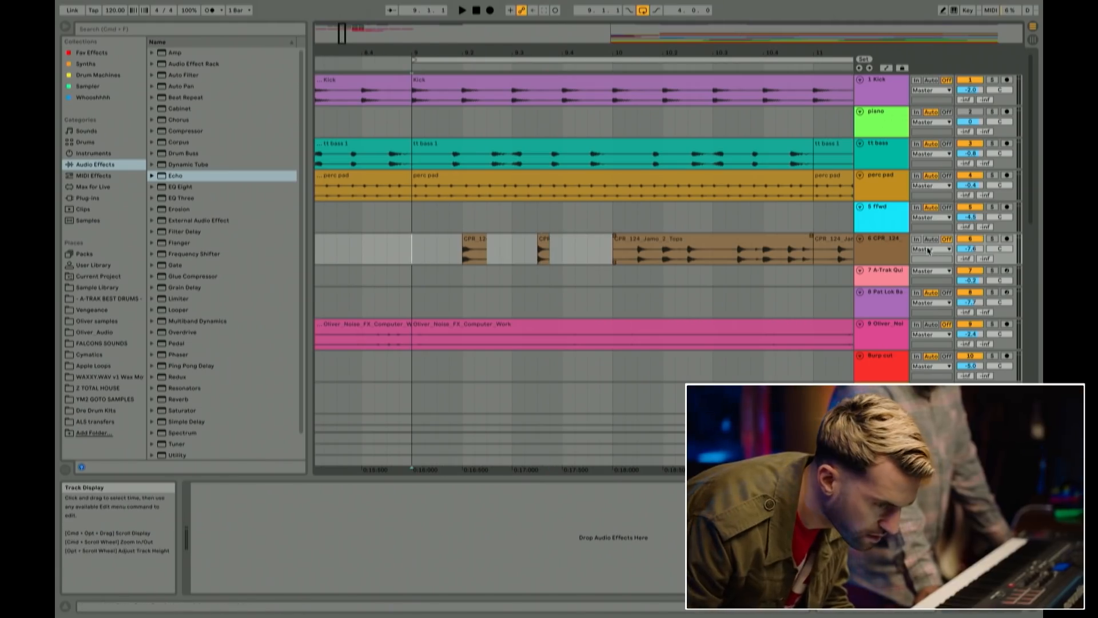
key("space")
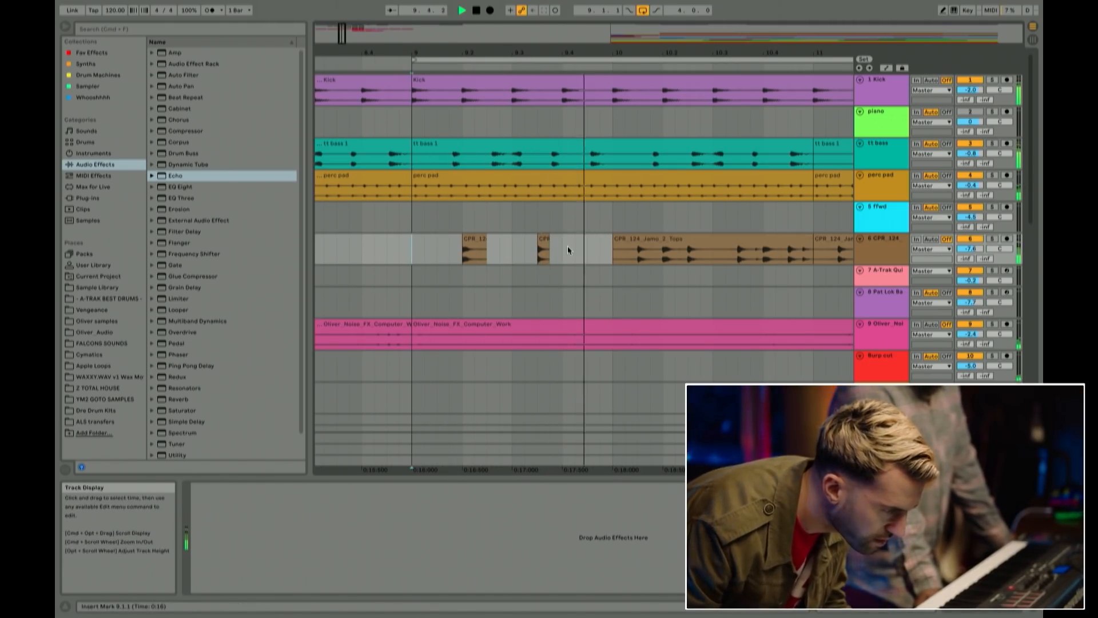
key("space")
Step: Replace the CPR_124 hit at 9.3.3 with a short hit on 9.4 and play the result
left_click(545, 243)
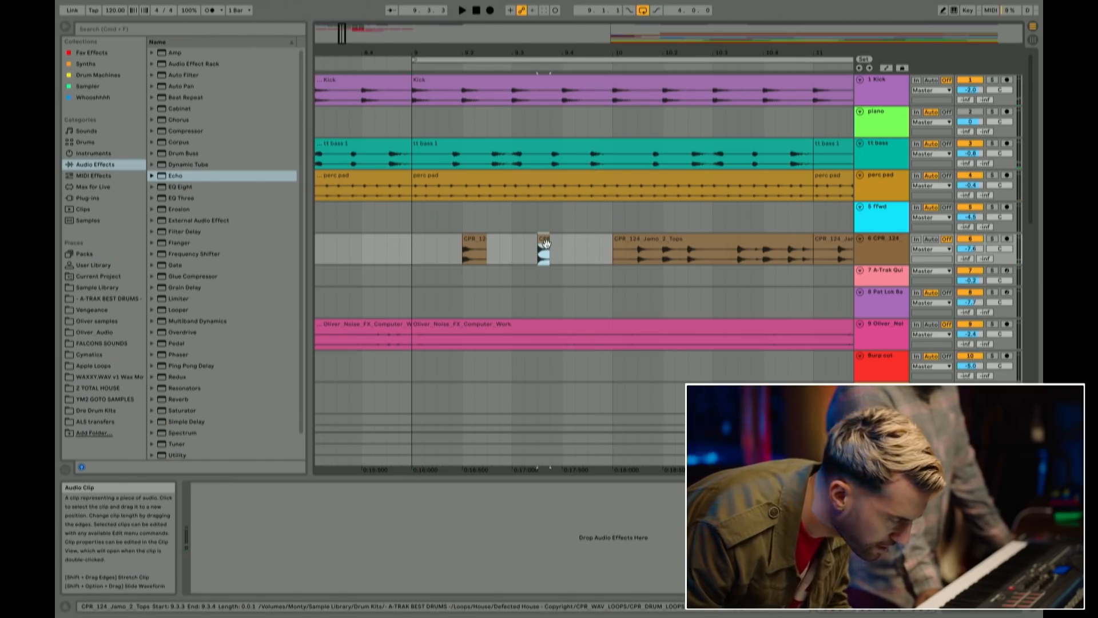
mouse_move(549, 244)
left_mouse_down()
mouse_move(599, 244)
mouse_move(558, 241)
left_mouse_up()
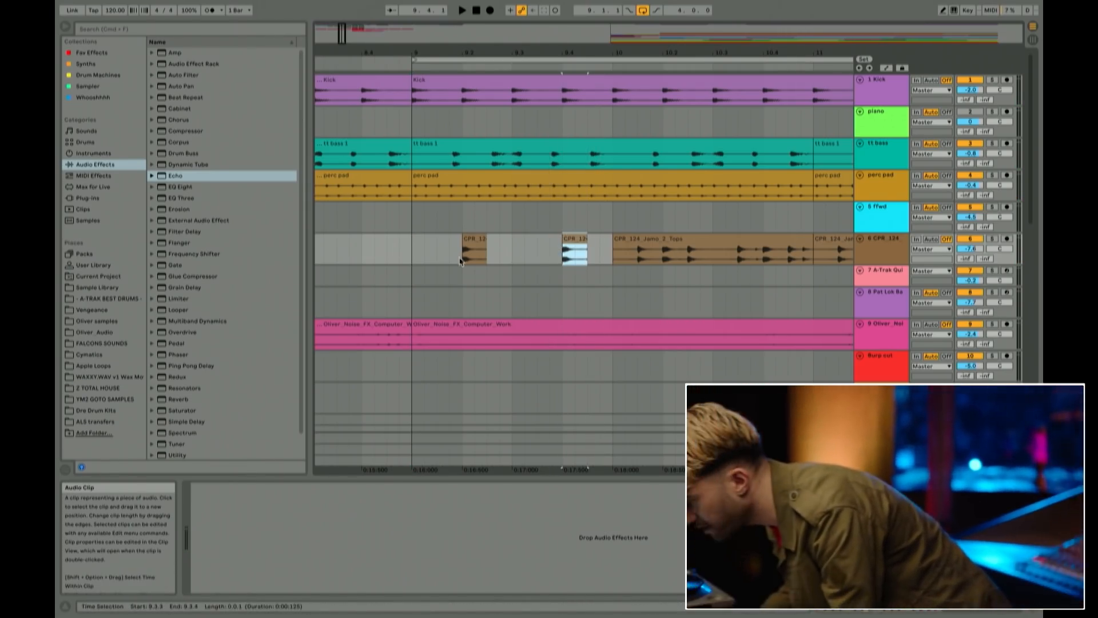
key("space")
Step: Delete the CPR_124 clip in bar 10, duplicate the bar 9 hits into it and play from bar 9
left_click(638, 248)
key("Delete")
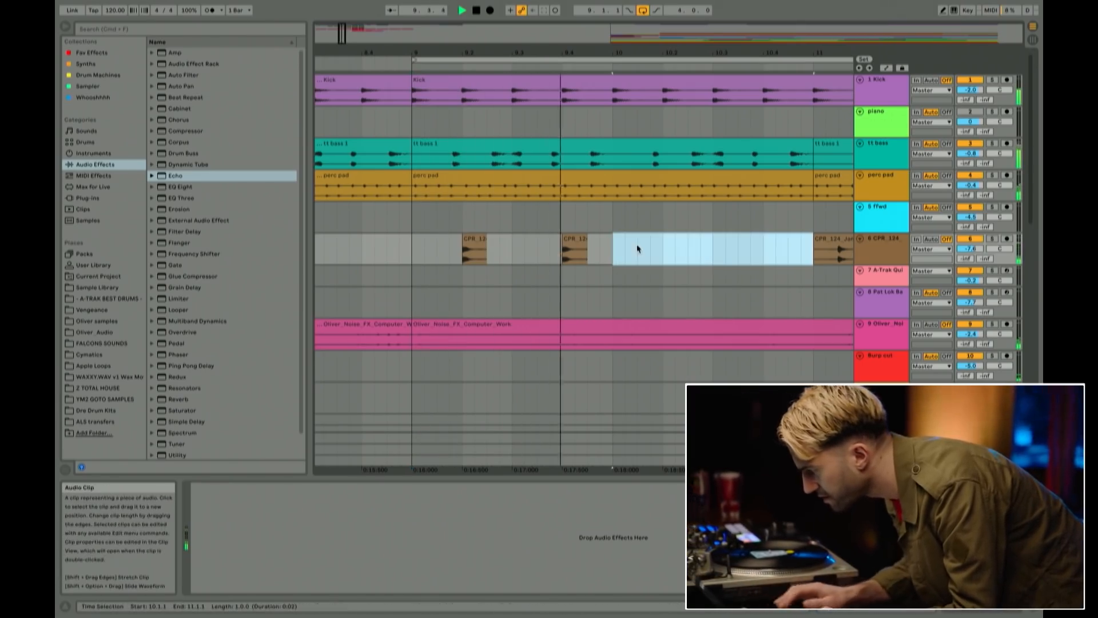
key("space")
left_click_drag(613, 252, 425, 251)
key("super+d")
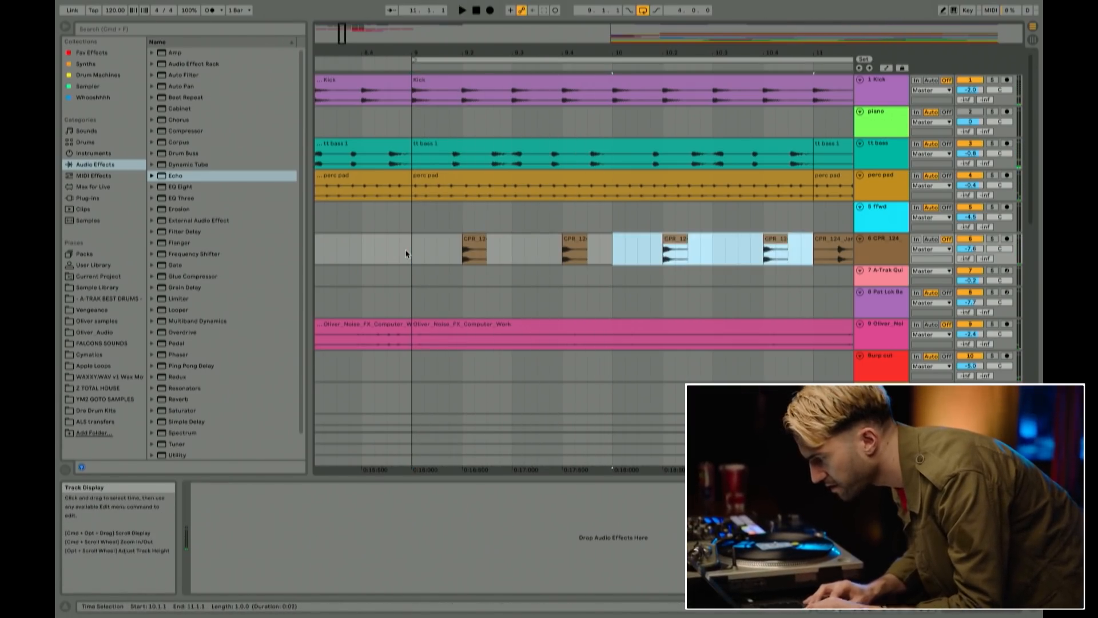
left_click(407, 252)
key("space")
left_click_drag(496, 56, 496, 53)
scroll(564, 196, "down", 4)
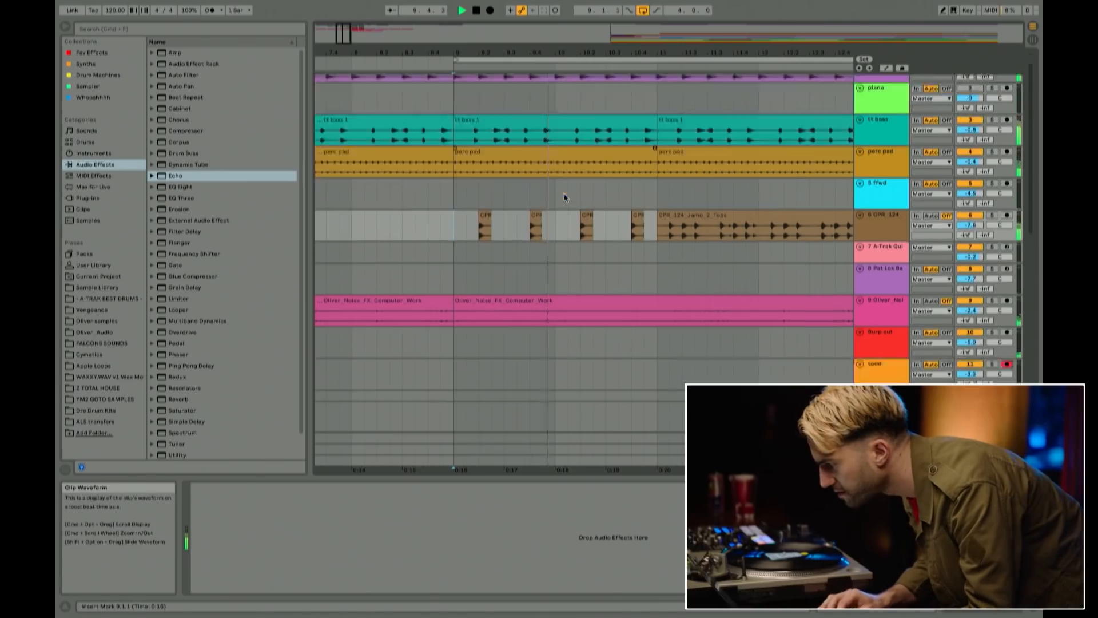
scroll(615, 191, "up", 1)
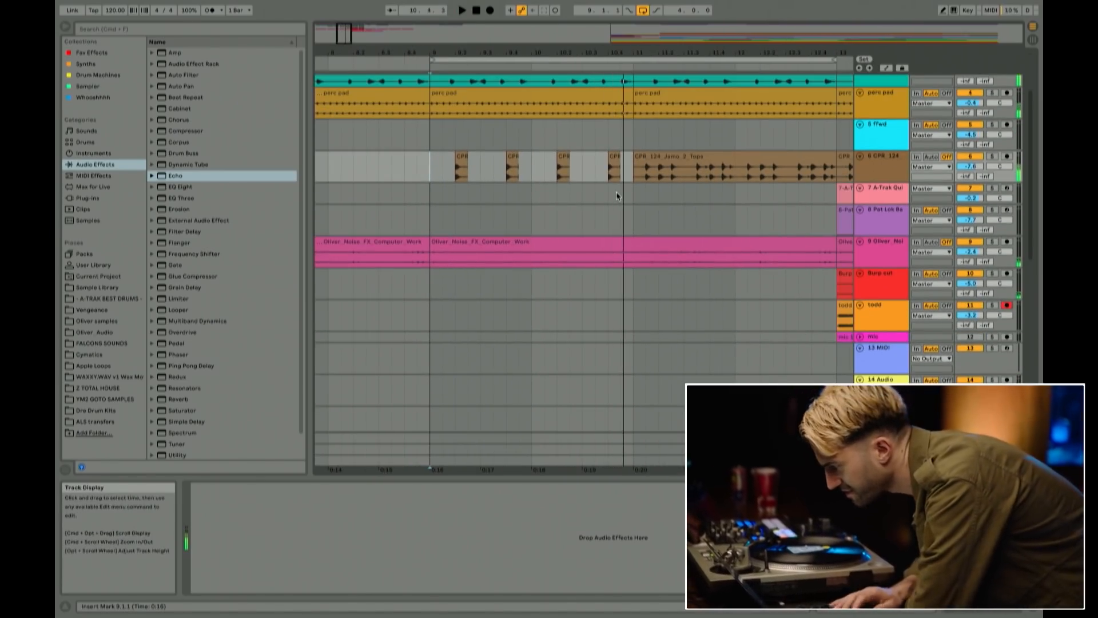
Step: Remove the CPR_124 clip at bar 11, duplicate the hits of bars 9 and 10 into bars 11 and 12, and play them
key("space")
left_click(663, 159)
left_click_drag(639, 170, 433, 170)
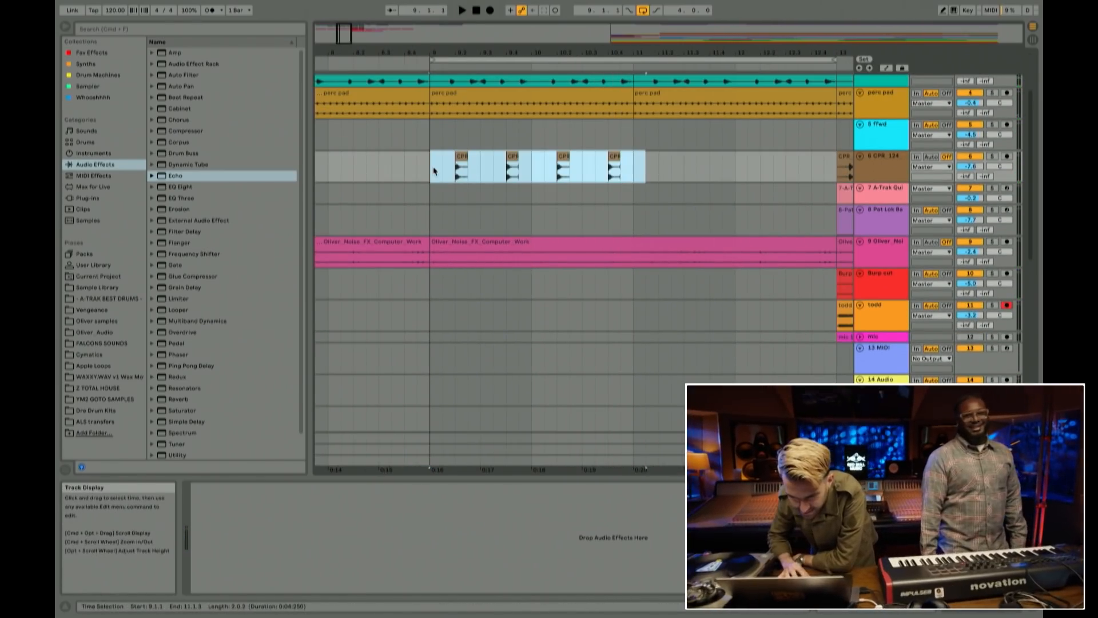
left_click_drag(634, 173, 437, 166)
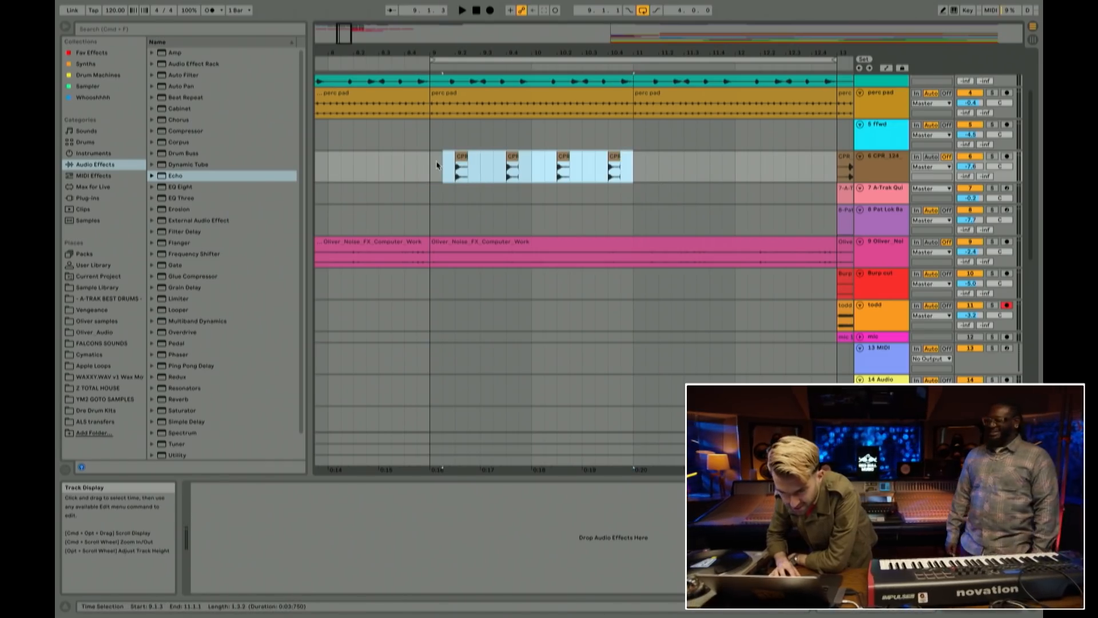
key("super+d")
key("space")
left_click(430, 164)
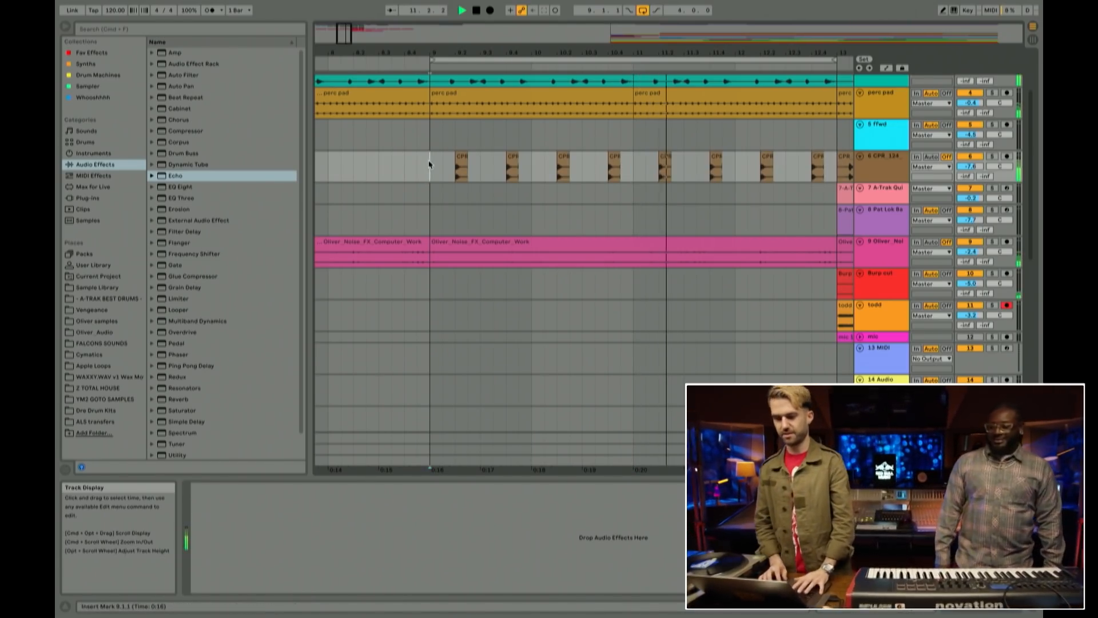
Step: Play the chopped CPR_124 hits from bar 9 together with the other intro tracks
key("space")
key("space")
scroll(468, 193, "up", 3)
scroll(468, 193, "up", 1)
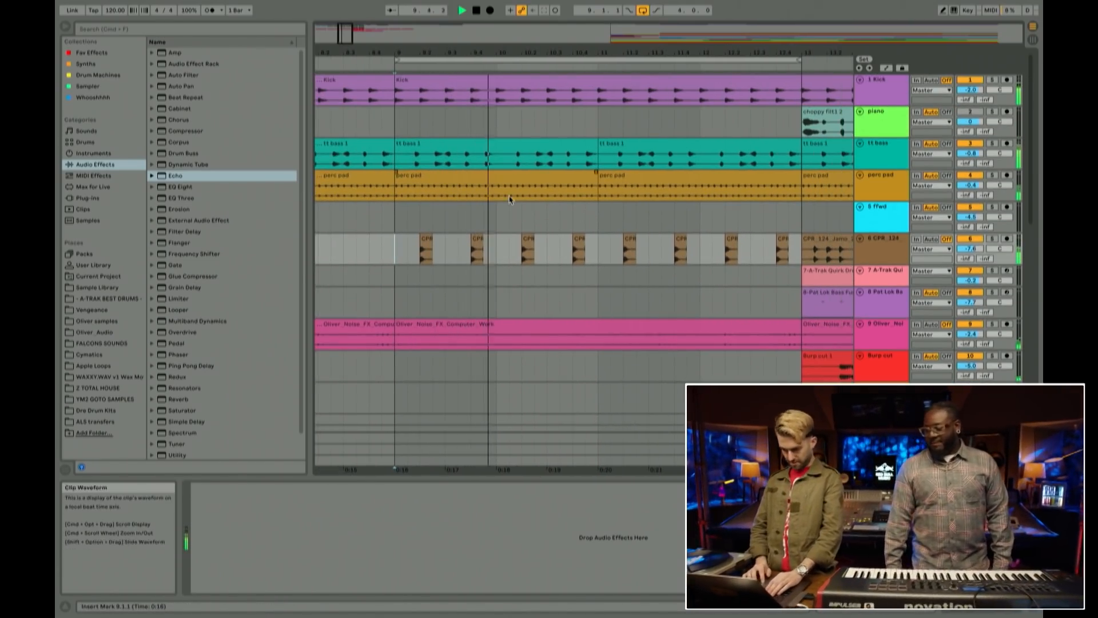
scroll(605, 237, "down", 3)
key("space")
Step: Copy the A-Trak Quirk Drums clip from bar 13 to bar 9 and play from there
left_click_drag(814, 321, 814, 258)
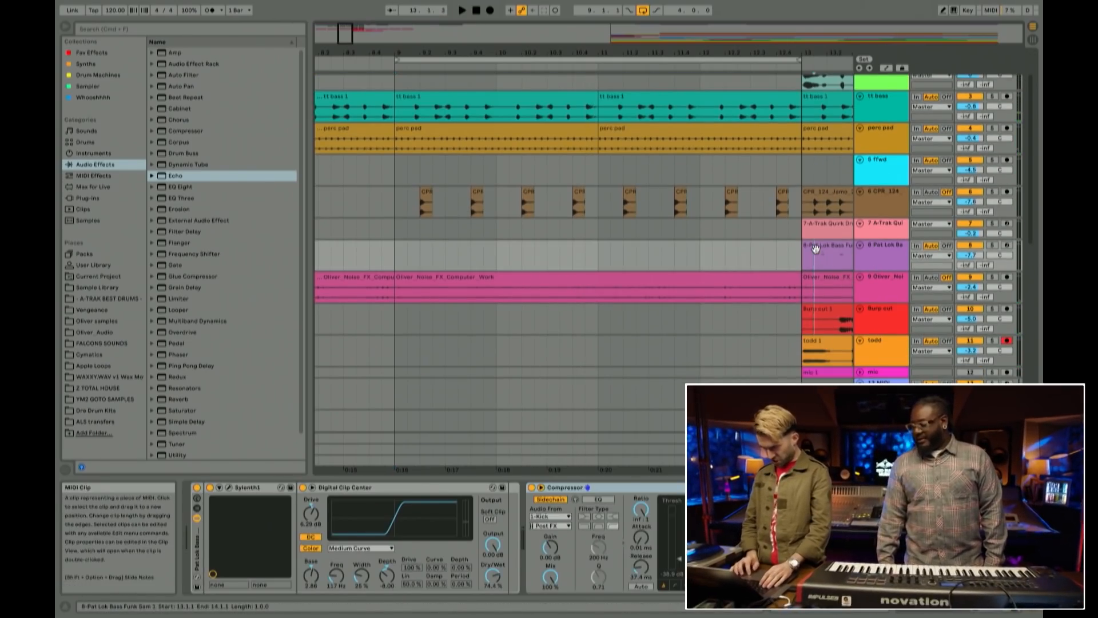
scroll(823, 253, "down", 3)
scroll(824, 254, "right", 2)
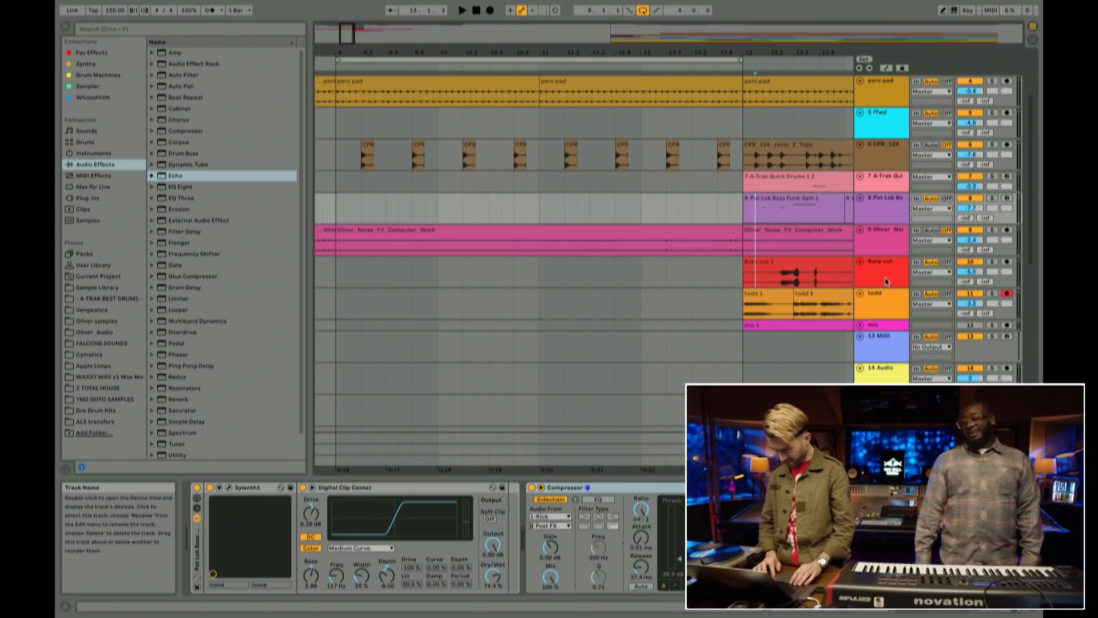
left_click_drag(771, 52, 771, 32)
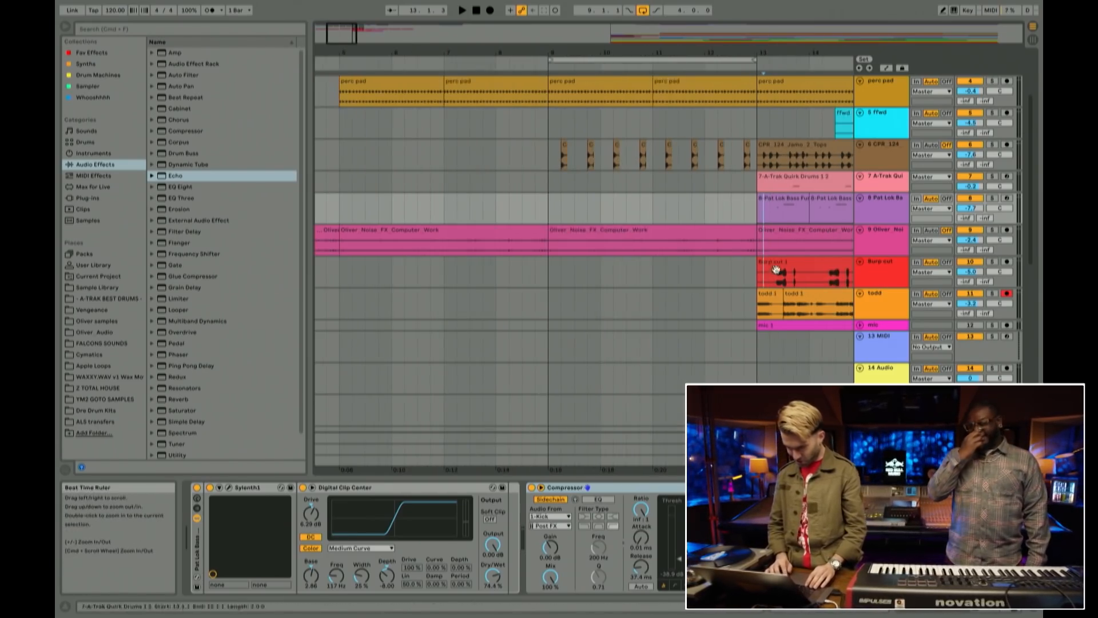
scroll(769, 262, "down", 3)
scroll(769, 262, "up", 9)
left_click(779, 270)
left_click_drag(784, 271, 573, 278)
left_click(573, 279)
key("space")
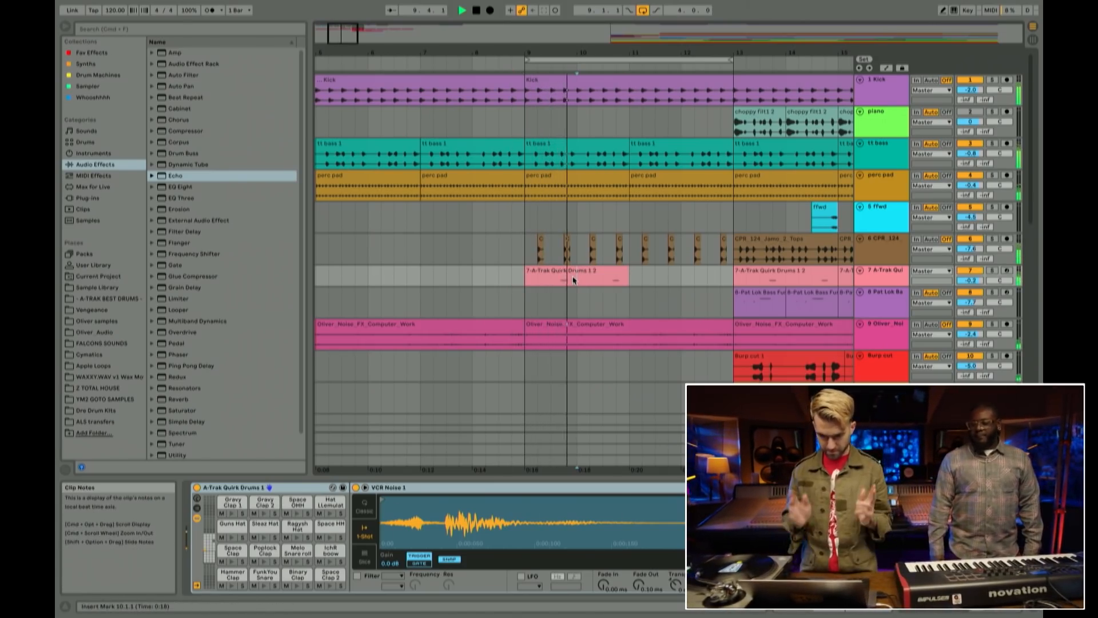
Step: Duplicate the A-Trak Quirk Drums clip of bar 9 into bars 11 and 12 and listen to the looped section
left_click(566, 271)
key("super+d")
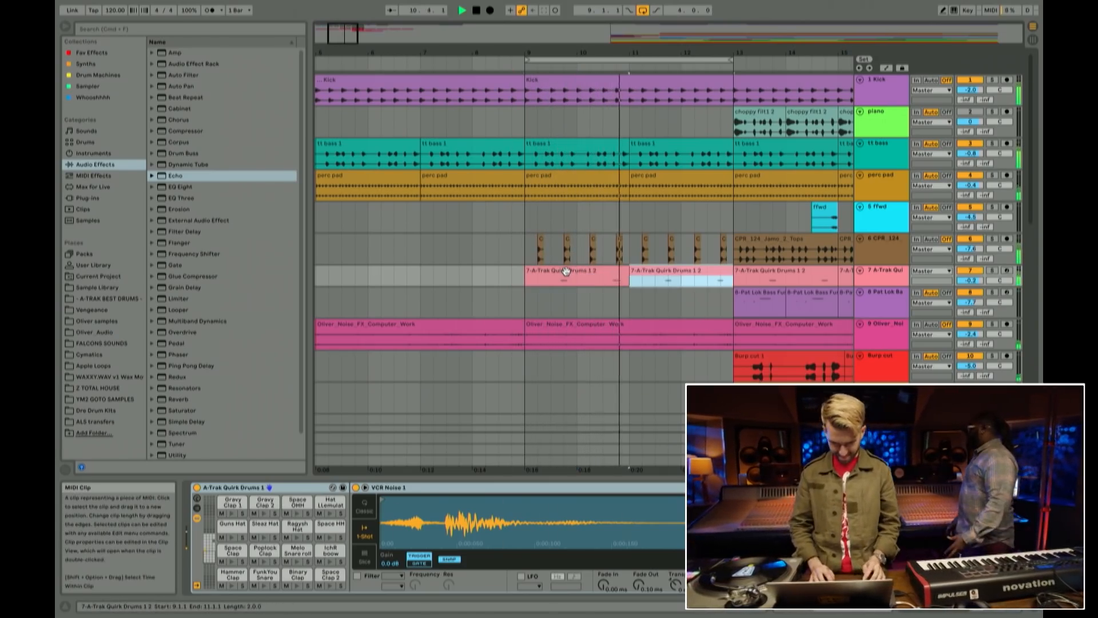
left_click(524, 245)
left_click_drag(613, 53, 613, 37)
scroll(625, 211, "right", 2)
left_click(520, 216)
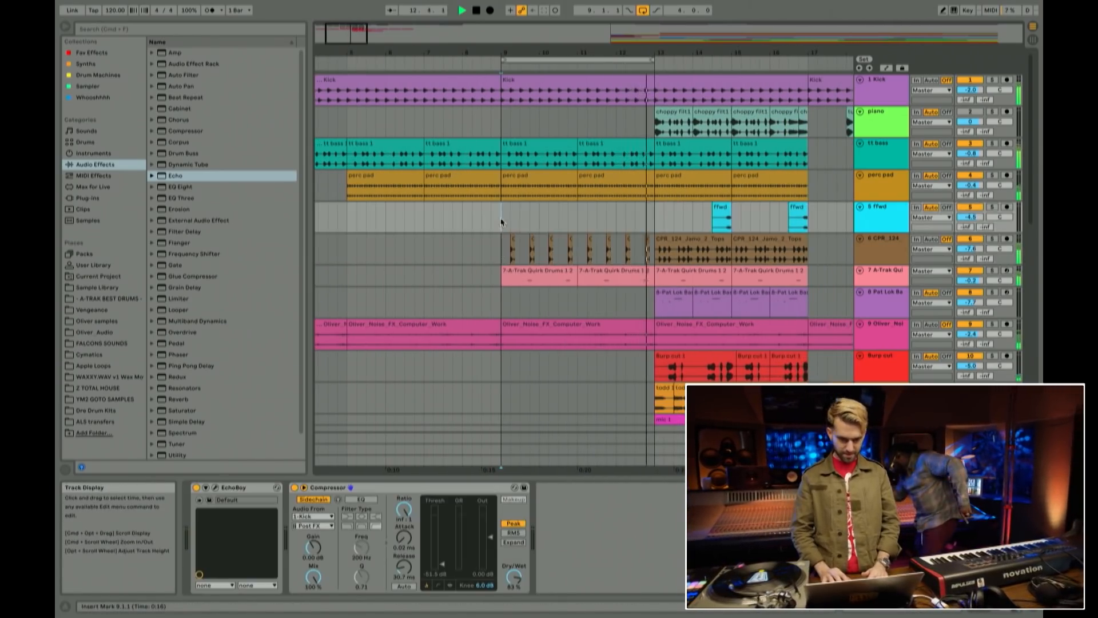
scroll(551, 252, "down", 5)
scroll(550, 252, "left", 1)
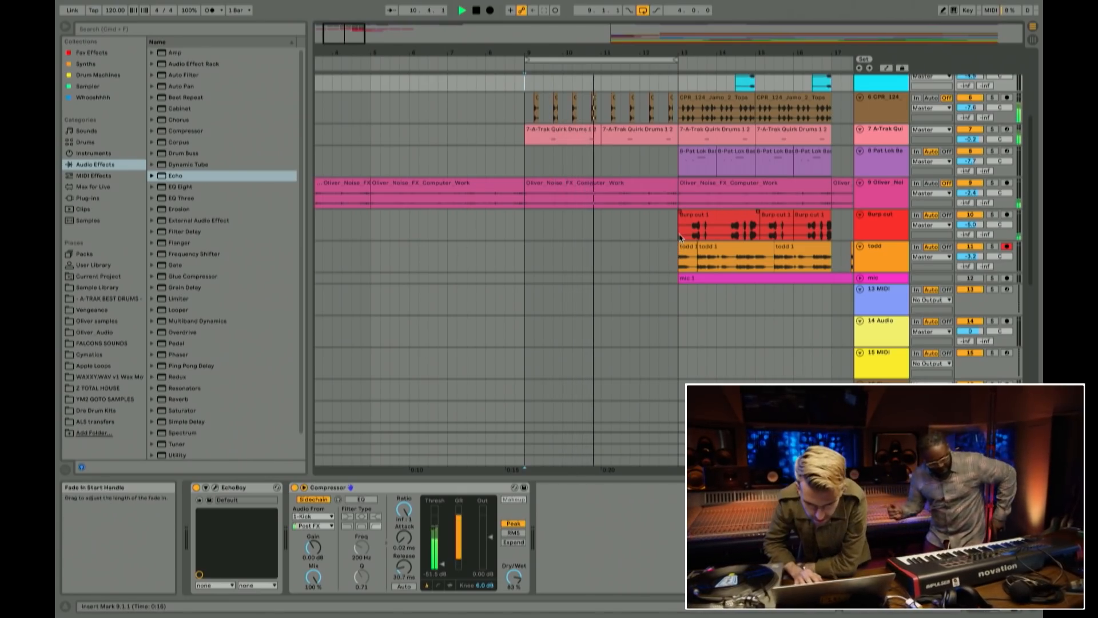
scroll(678, 240, "left", 2)
scroll(657, 246, "up", 5)
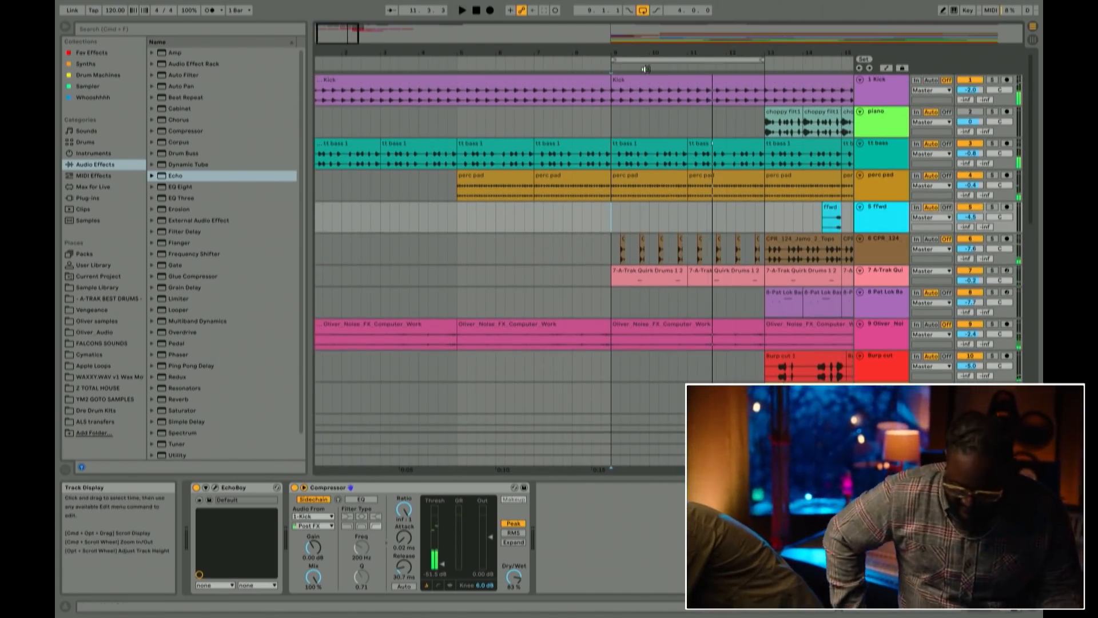
Step: Stop playback and duplicate the time of bars 9 to 12 across all tracks
left_click_drag(641, 55, 514, 54)
left_click_drag(506, 120, 578, 122)
key("space")
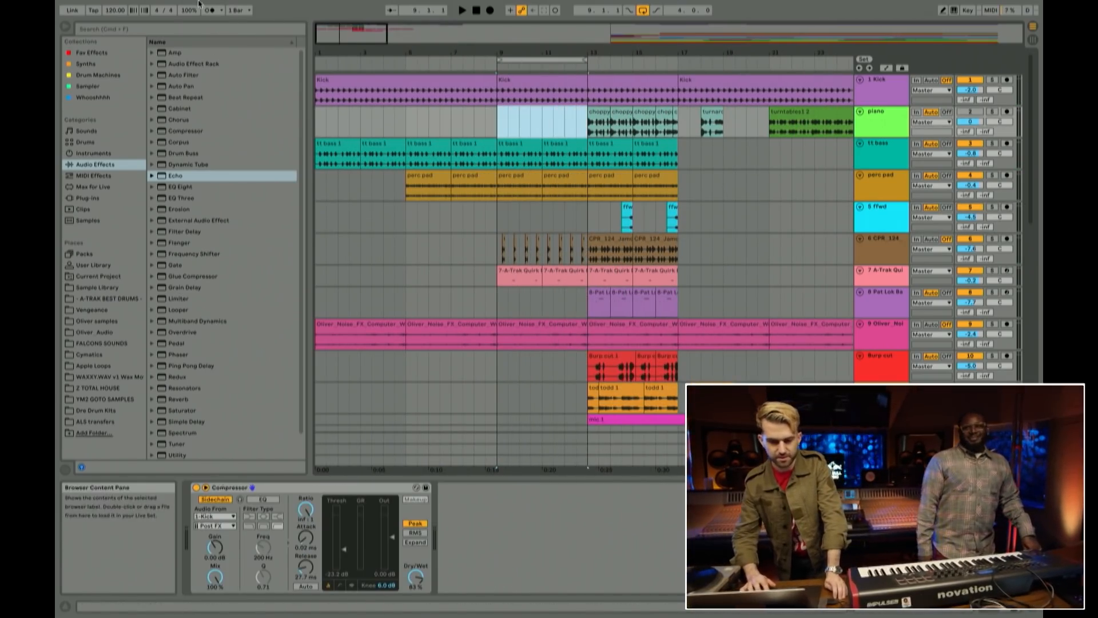
mouse_move(178, 4)
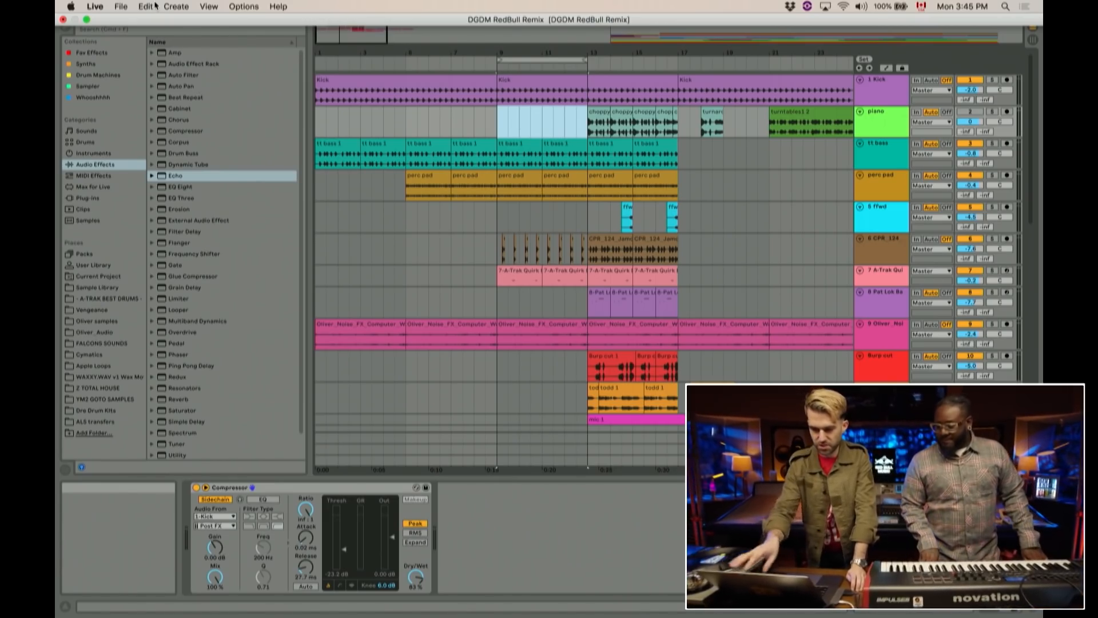
left_click(509, 122)
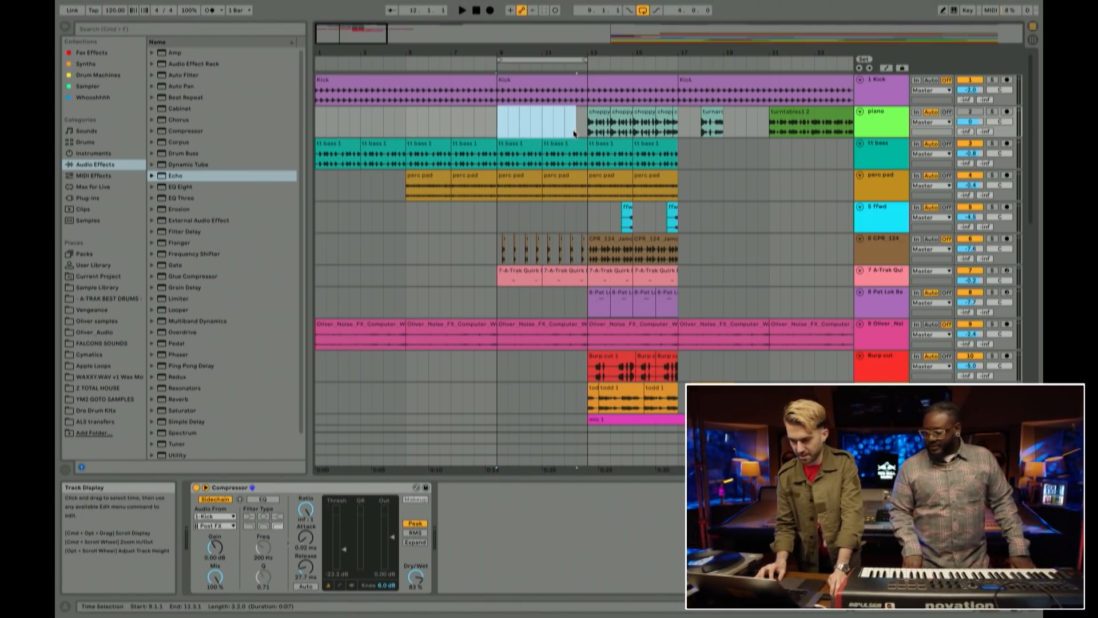
mouse_move(56, 4)
left_click(150, 7)
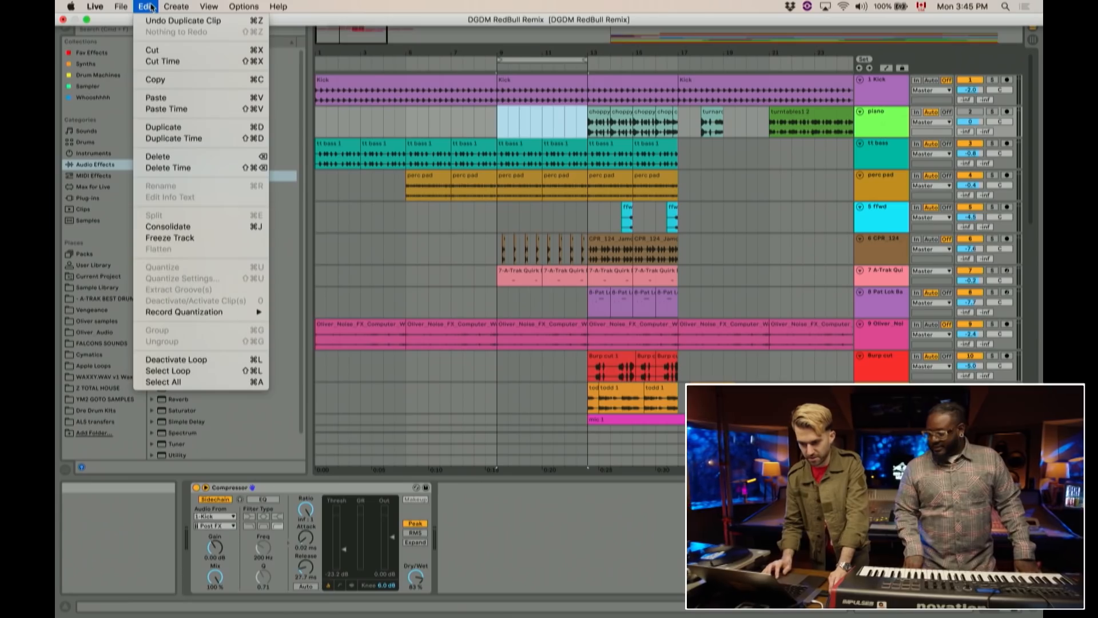
left_click(188, 139)
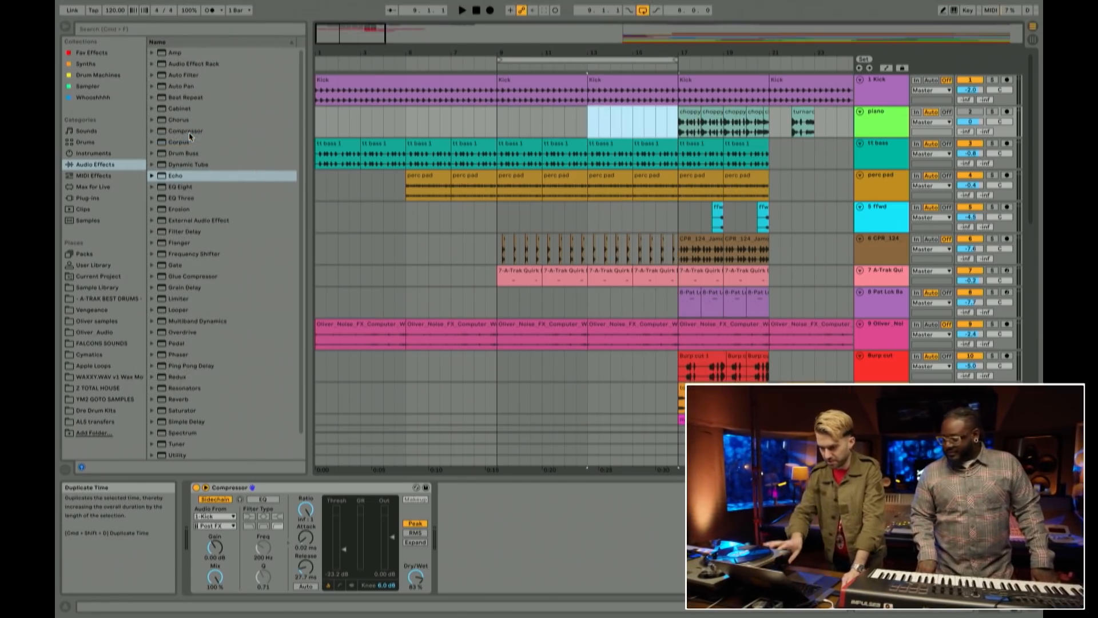
Step: Add a locator at bar 1 and name it Top
left_click(677, 119)
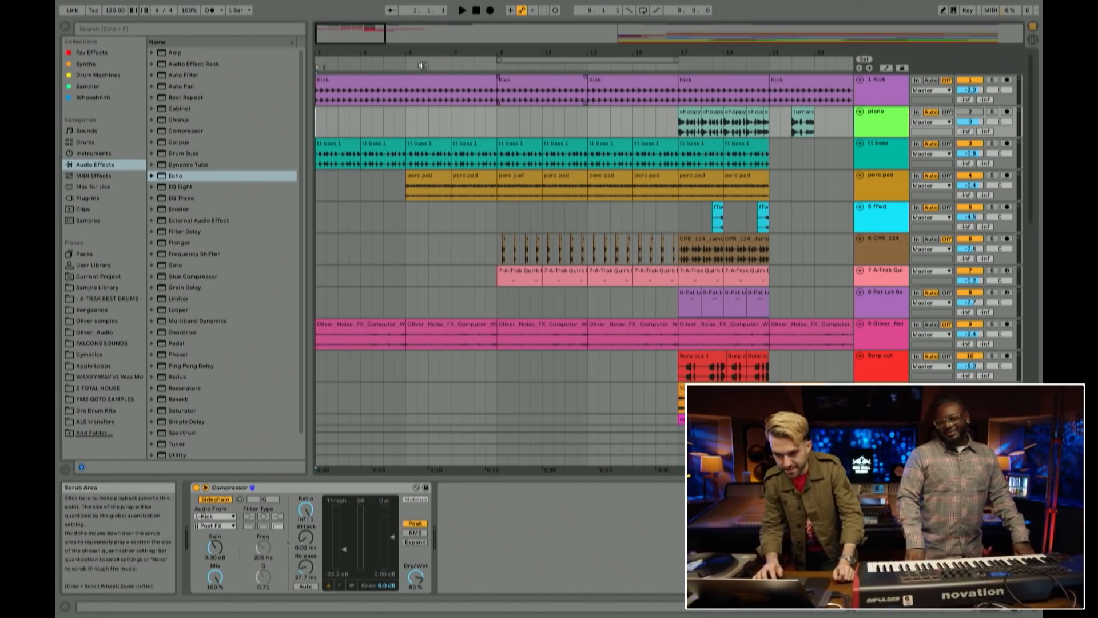
left_click(316, 68)
key("super+r")
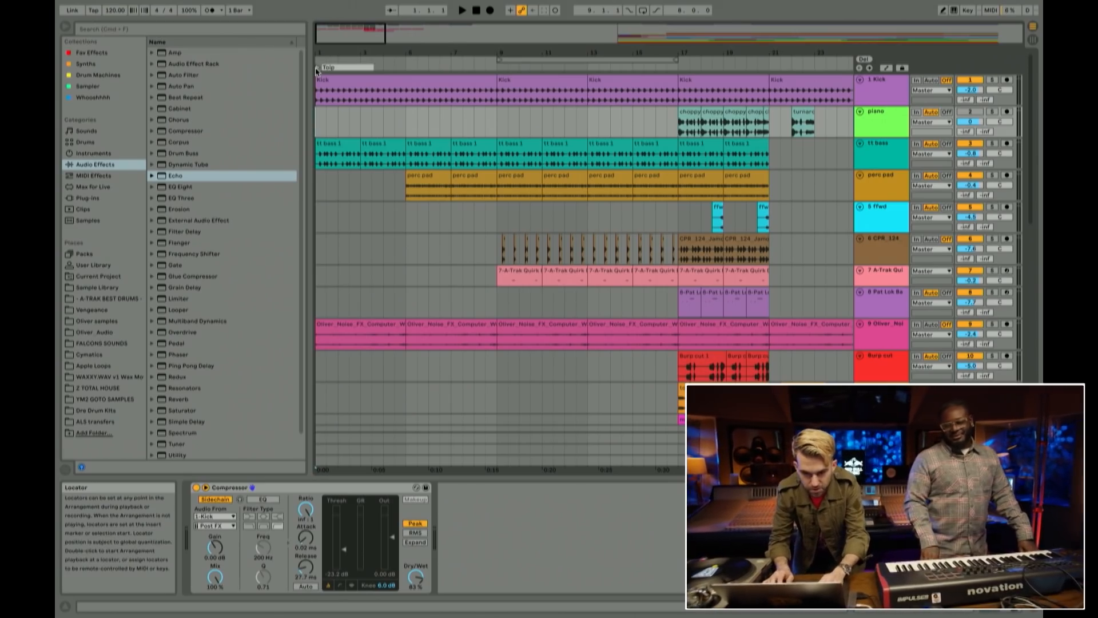
left_click(146, 6)
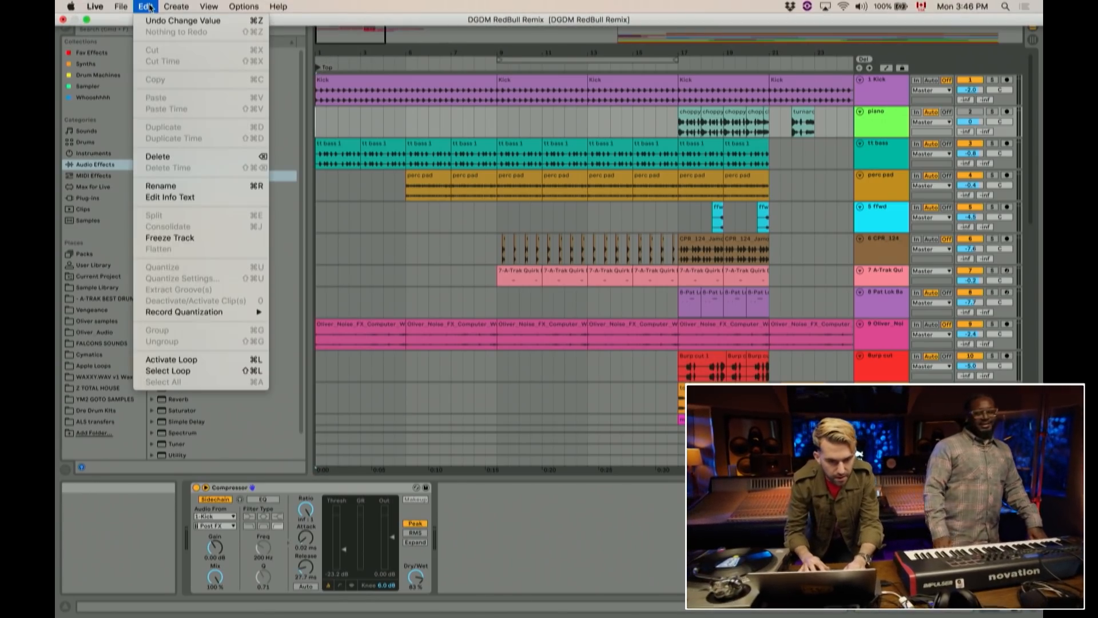
left_click(150, 7)
left_click_drag(440, 119, 318, 93)
left_click(143, 5)
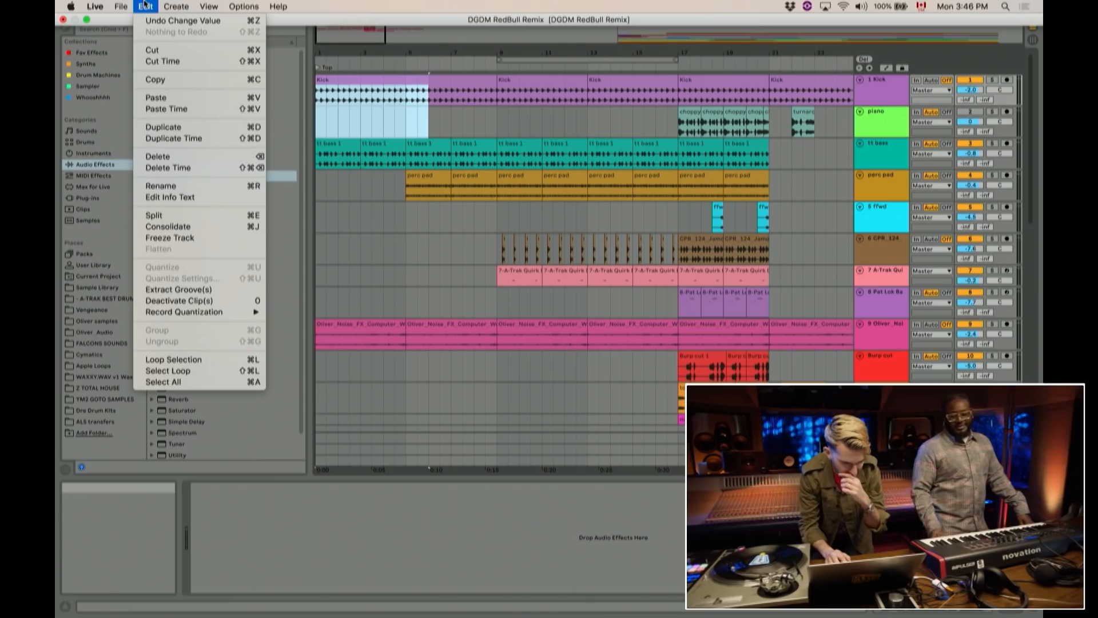
left_click(517, 117)
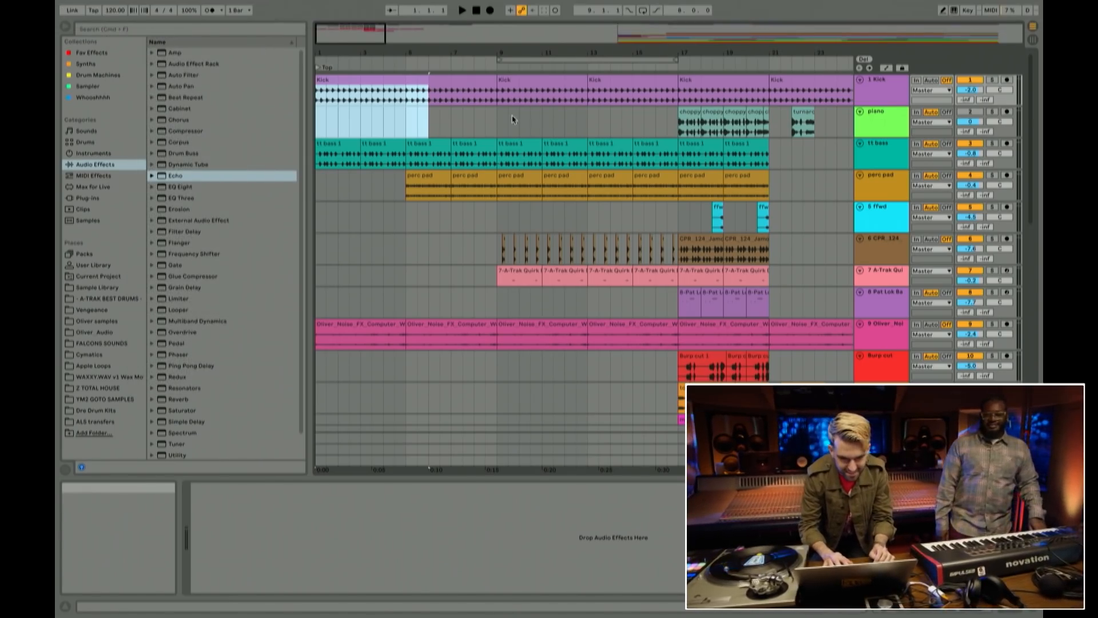
left_click(489, 116)
Step: Set a locator at bar 17, where the choppy piano clips begin
left_click(686, 123)
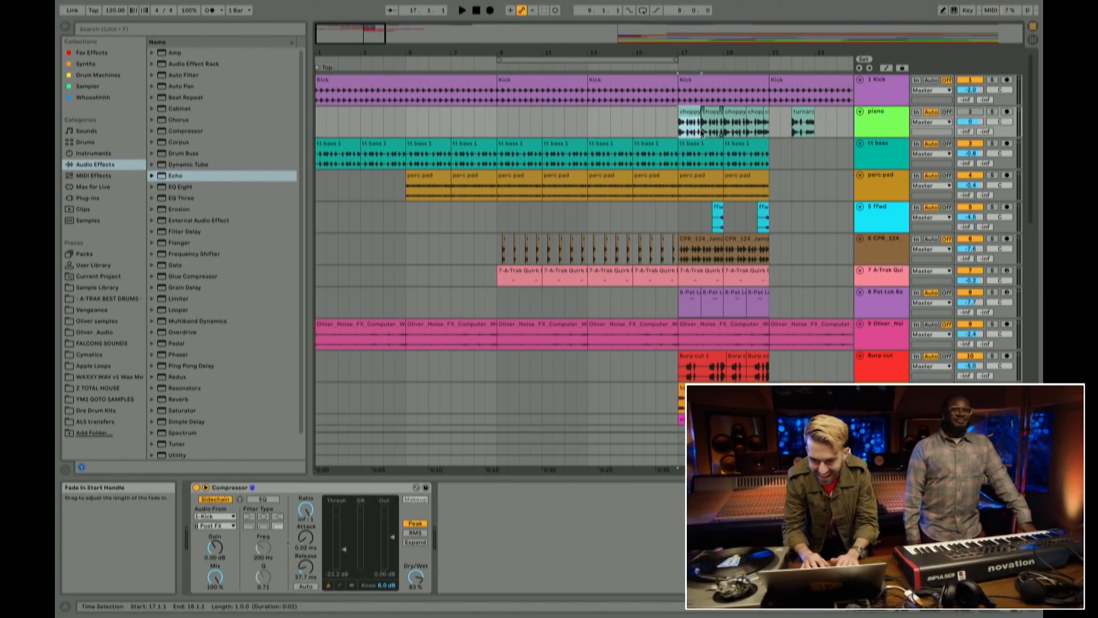
scroll(685, 125, "right", 2)
scroll(686, 124, "right", 4)
left_click(522, 213)
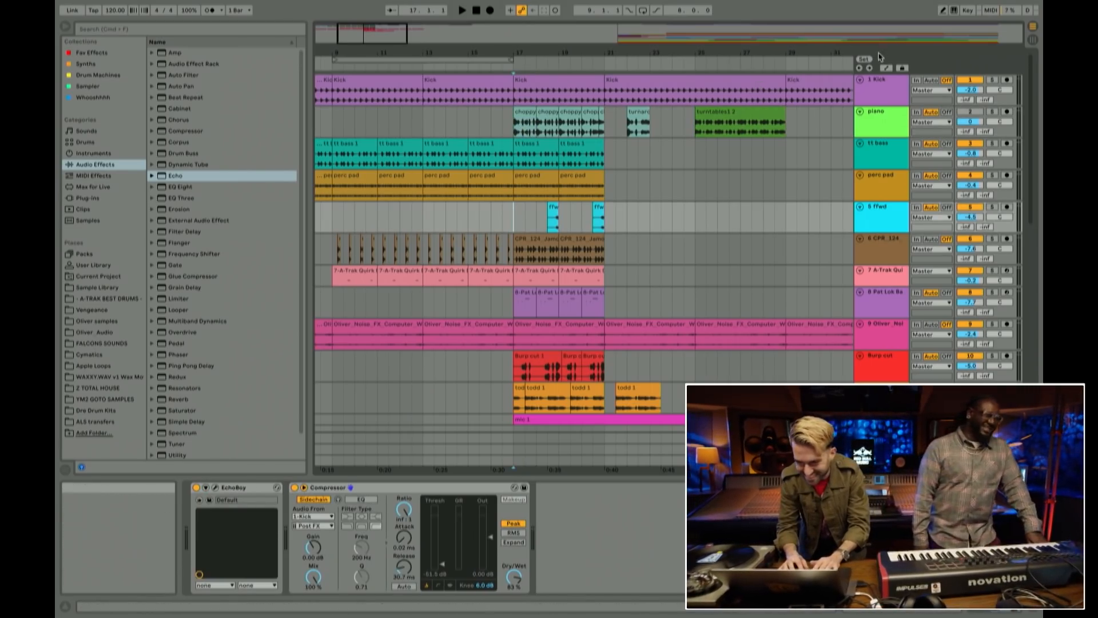
left_click(872, 59)
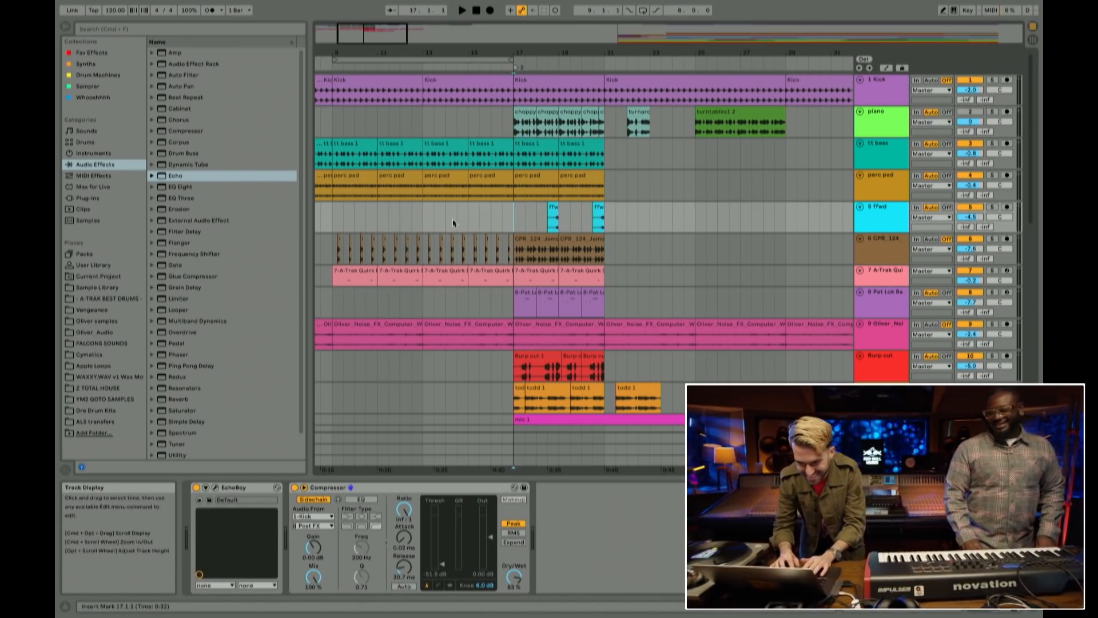
Step: Move the group of todd clips from bar 17 to bar 25 and play the passage around bar 17
scroll(532, 246, "down", 5)
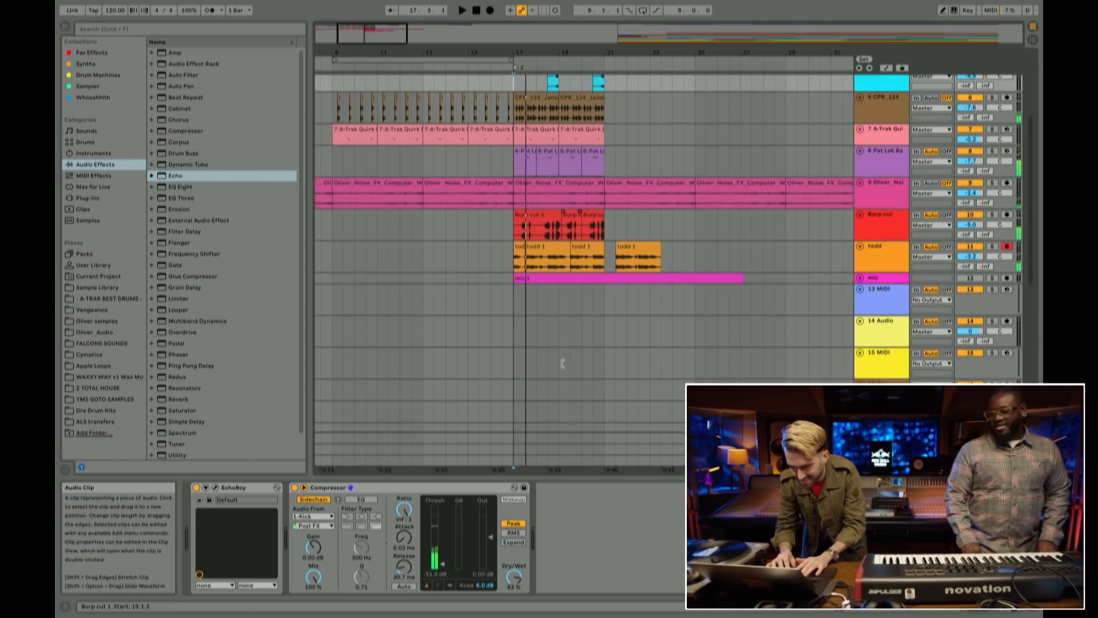
left_click(536, 248)
left_click_drag(697, 263, 491, 260)
key("super+d")
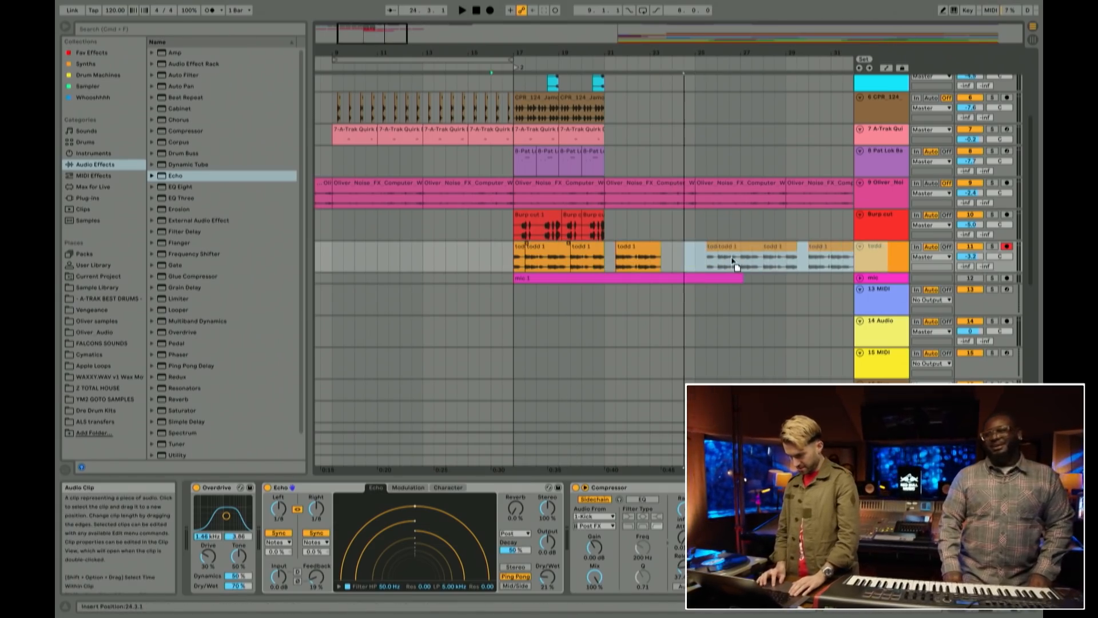
left_click_drag(746, 262, 719, 261)
left_click(507, 256)
key("space")
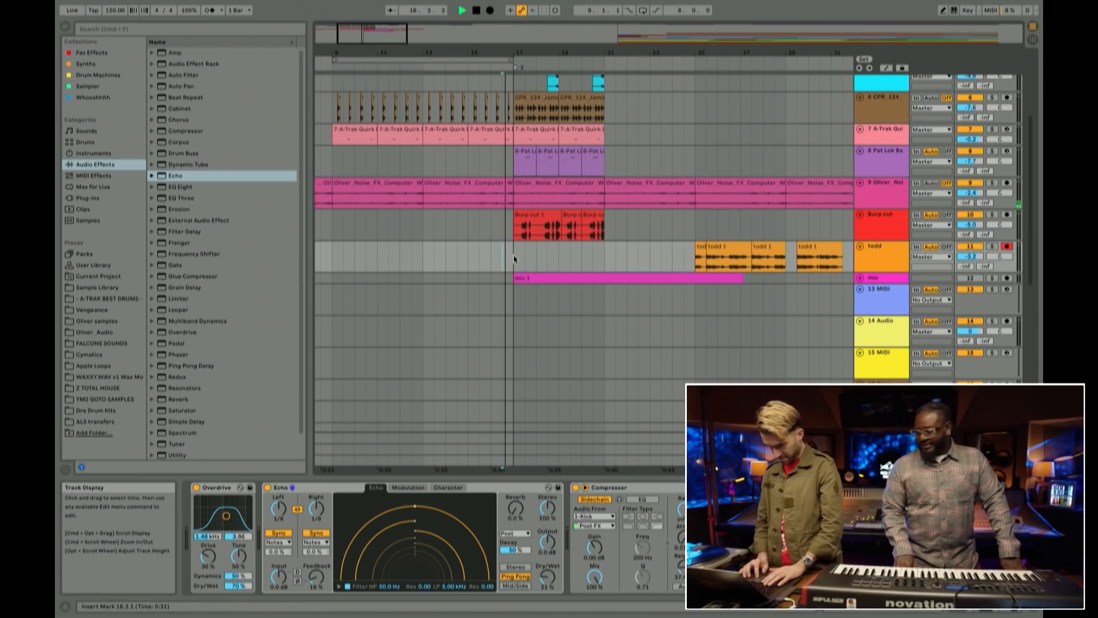
right_click(513, 255)
left_click(508, 253)
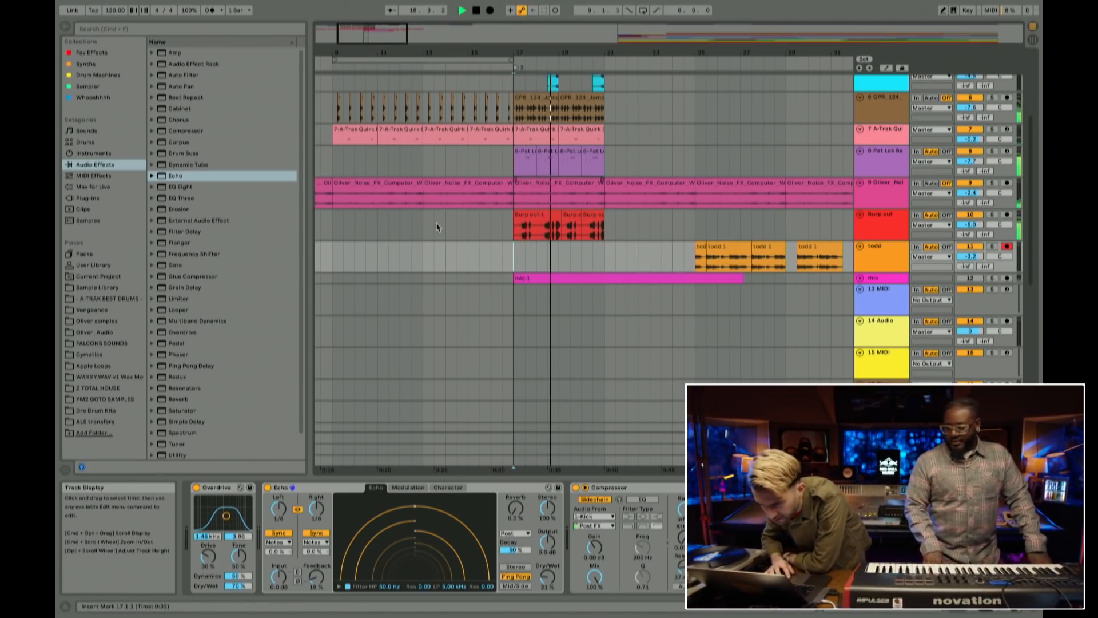
Step: Copy the ffwd section starting at bar 17 into the four bars from bar 13, keeping the original clips
scroll(583, 203, "up", 4)
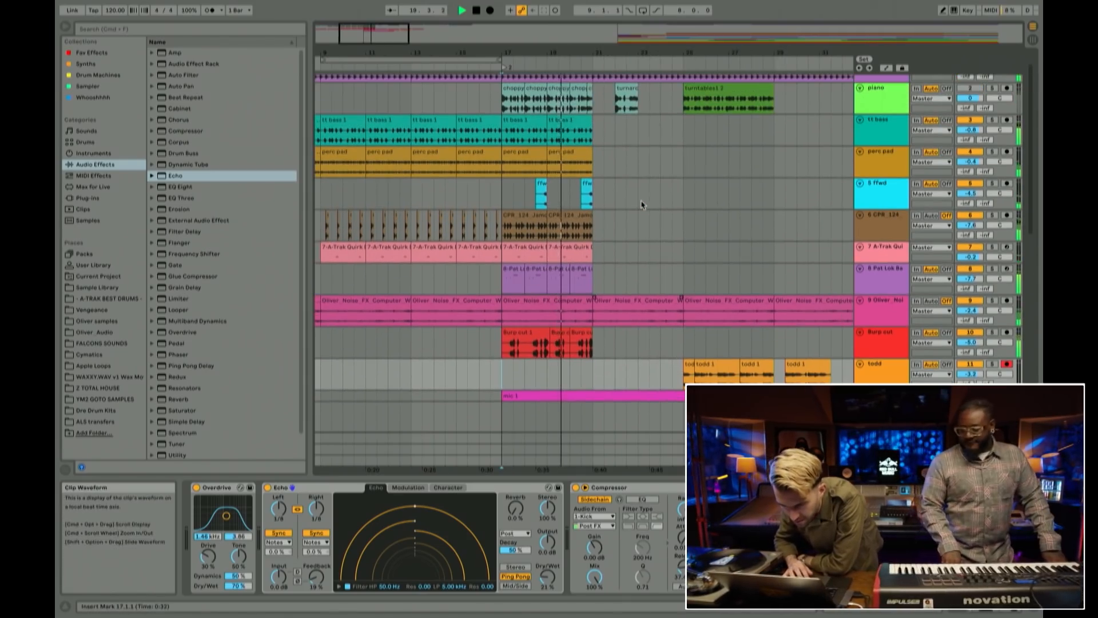
left_click_drag(519, 199, 608, 190)
key("space")
key("Delete")
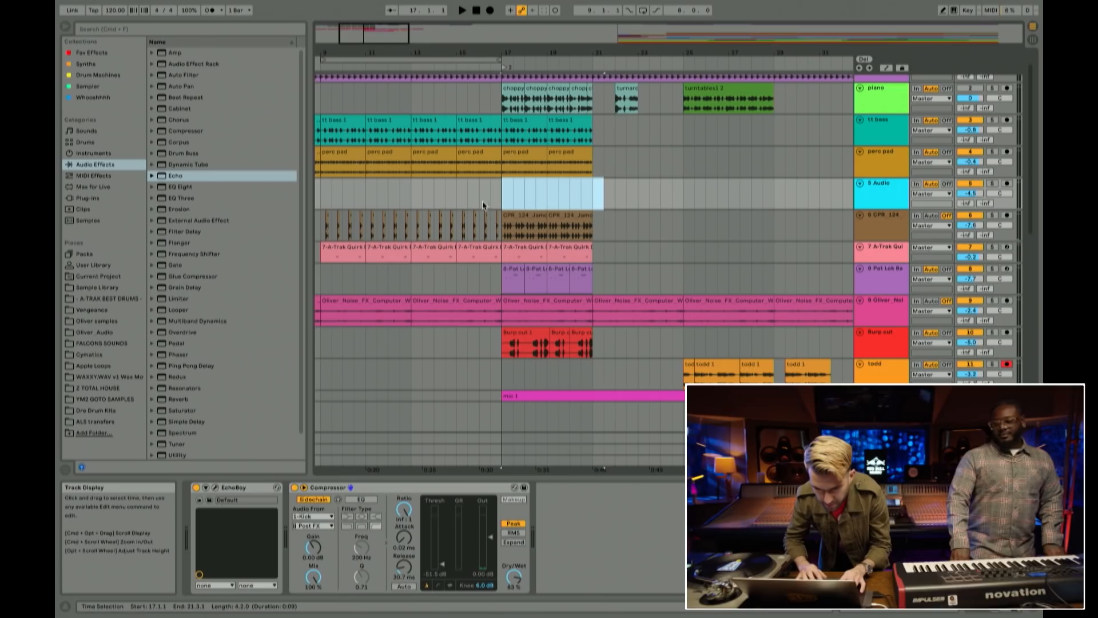
key("super+z")
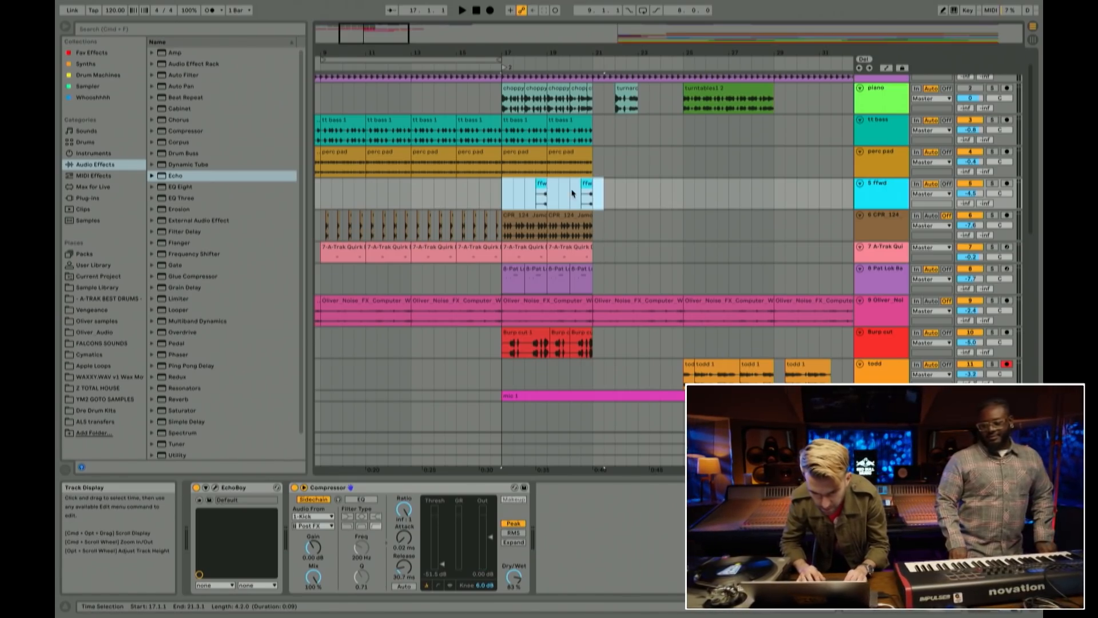
left_click(424, 198)
key("super+v")
left_click(504, 203)
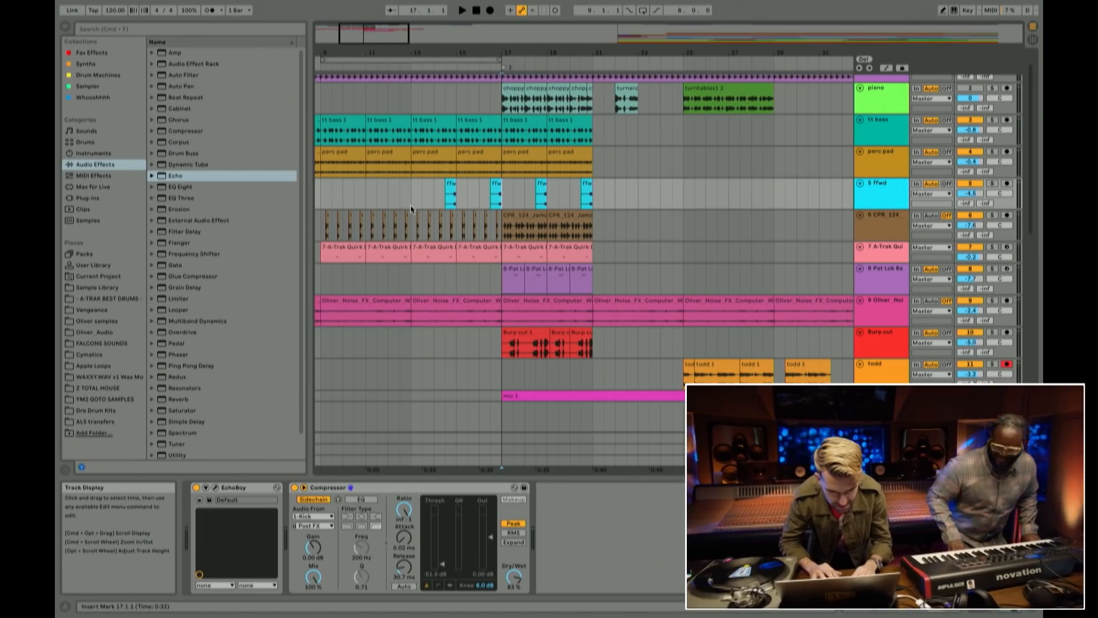
Step: Play the extended intro from bar 1 to check how the layers build up
scroll(411, 208, "left", 5)
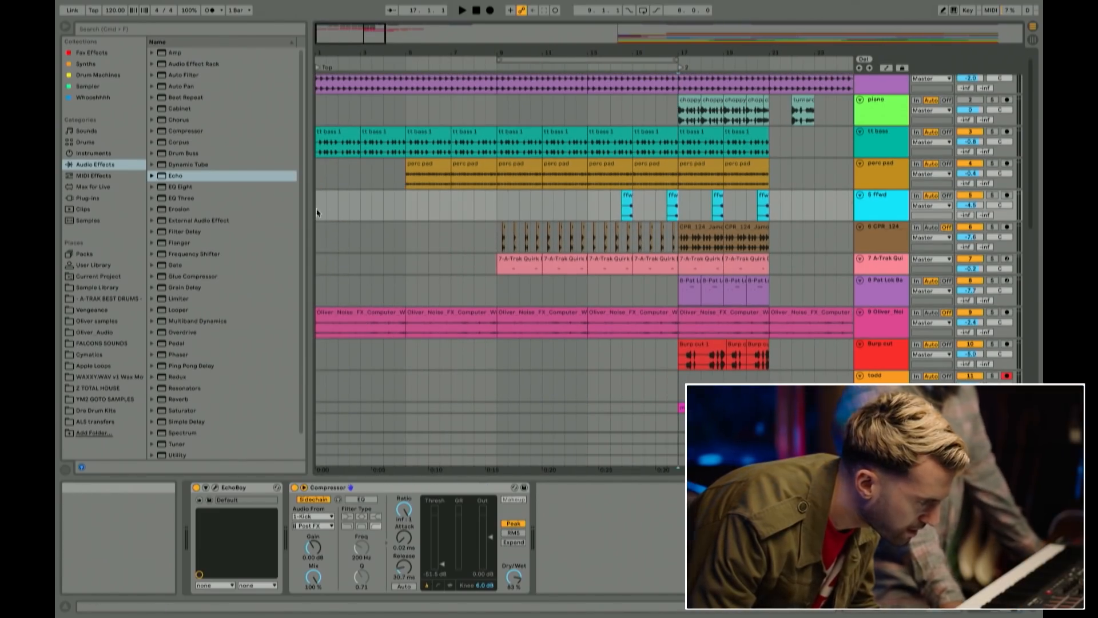
left_click(315, 213)
key("space")
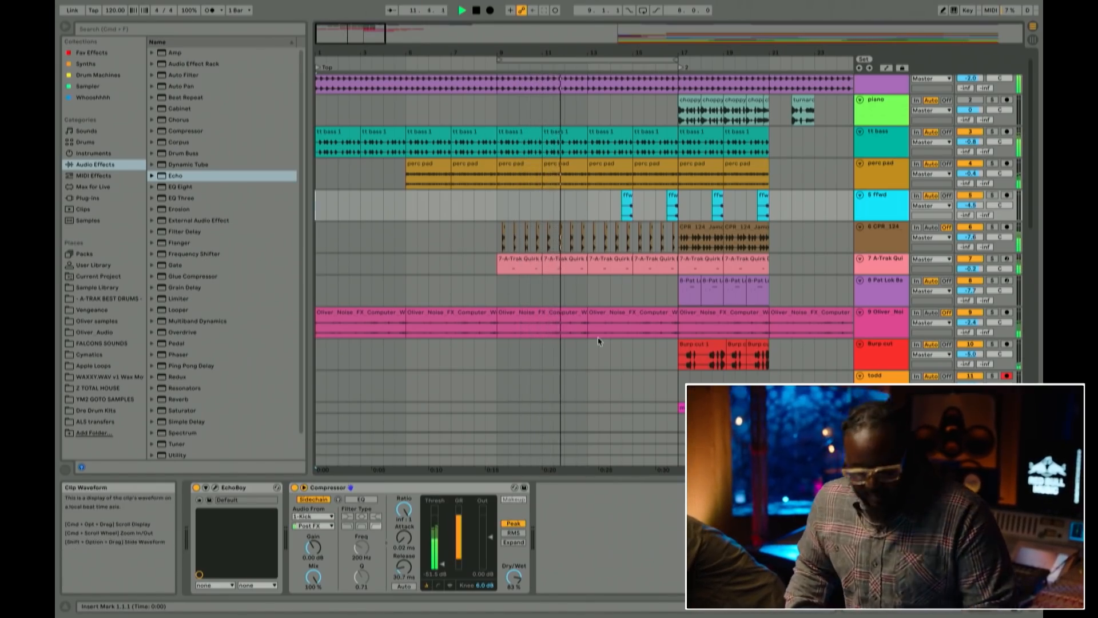
scroll(598, 339, "down", 1)
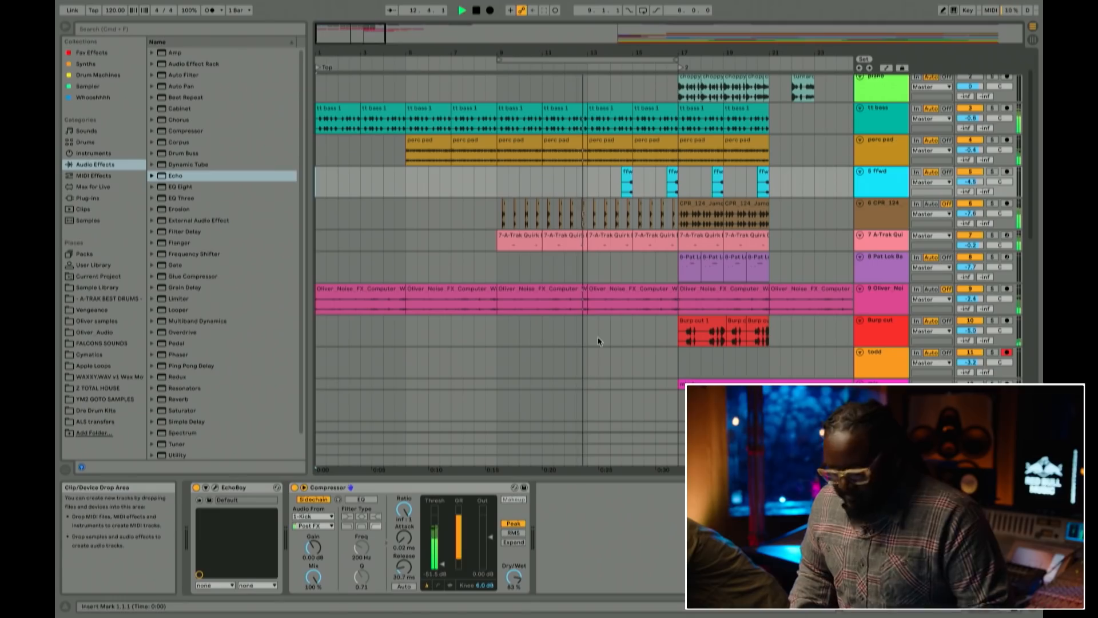
left_click(545, 191)
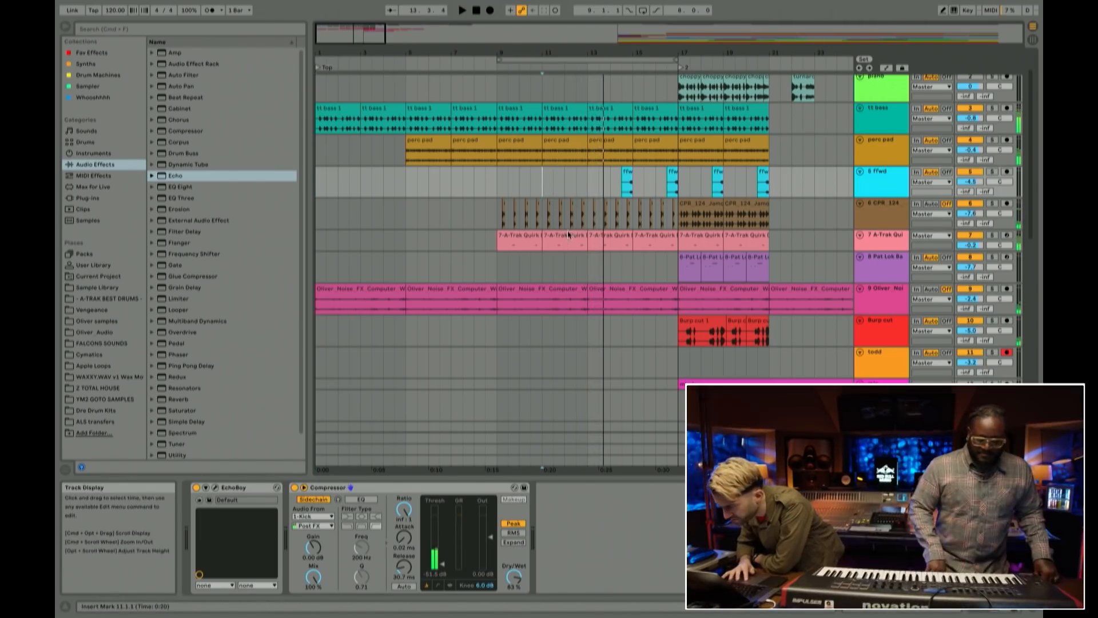
scroll(600, 299, "down", 3)
scroll(802, 304, "right", 3)
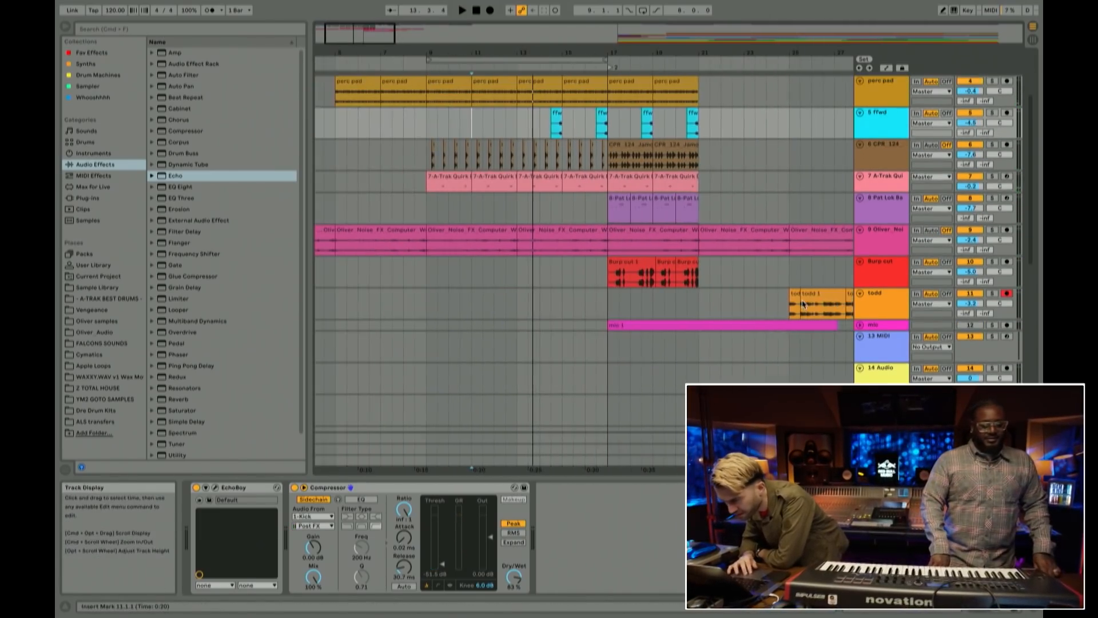
Step: Record a turntable take on the todd track from bar 11 and play it back
left_click(497, 318)
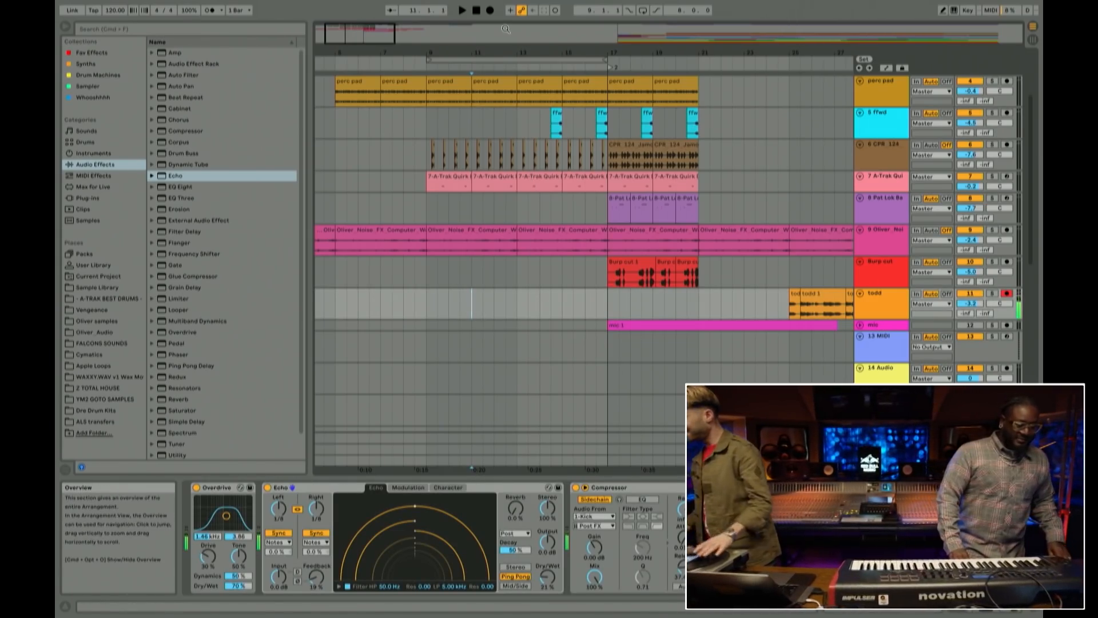
mouse_move(485, 23)
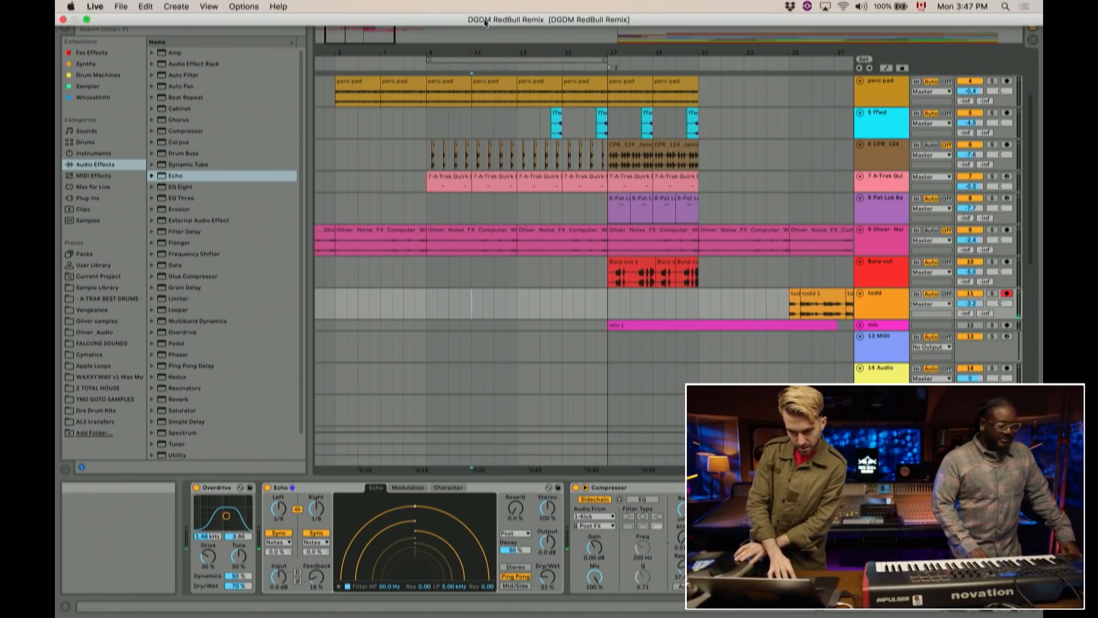
left_click(490, 11)
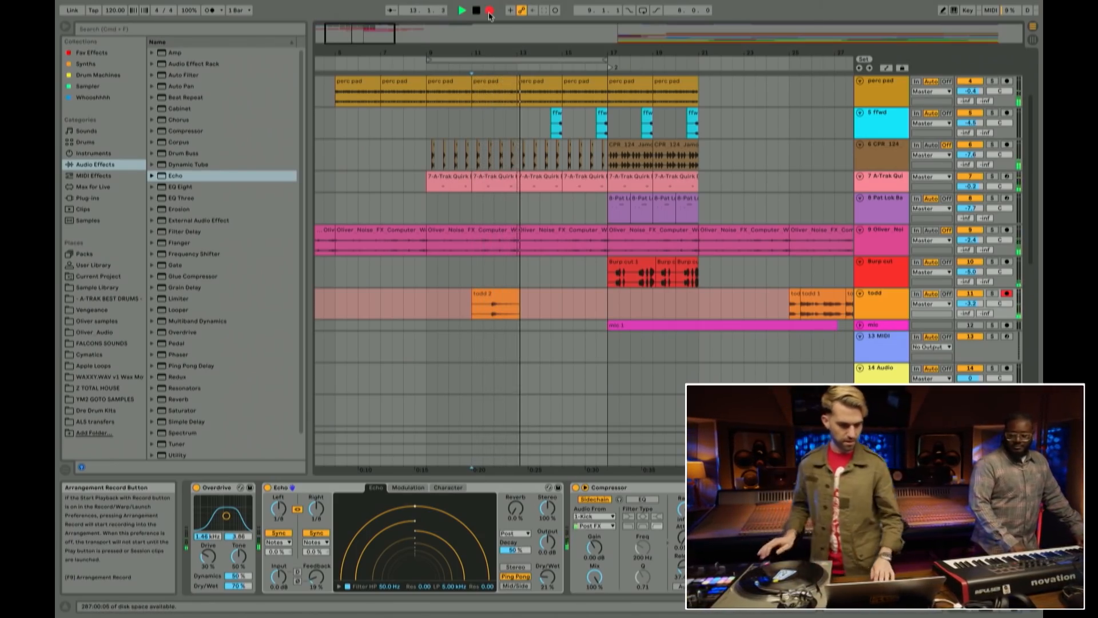
key("space")
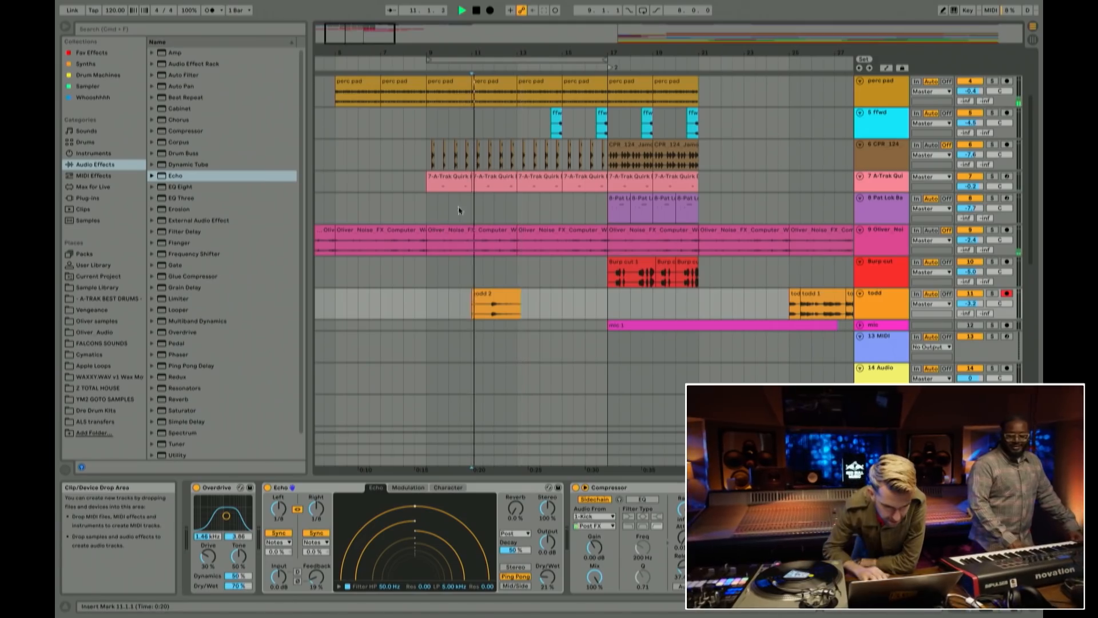
Step: Trim the end of the newly recorded todd clip back to bar 13
left_click_drag(505, 53, 507, 138)
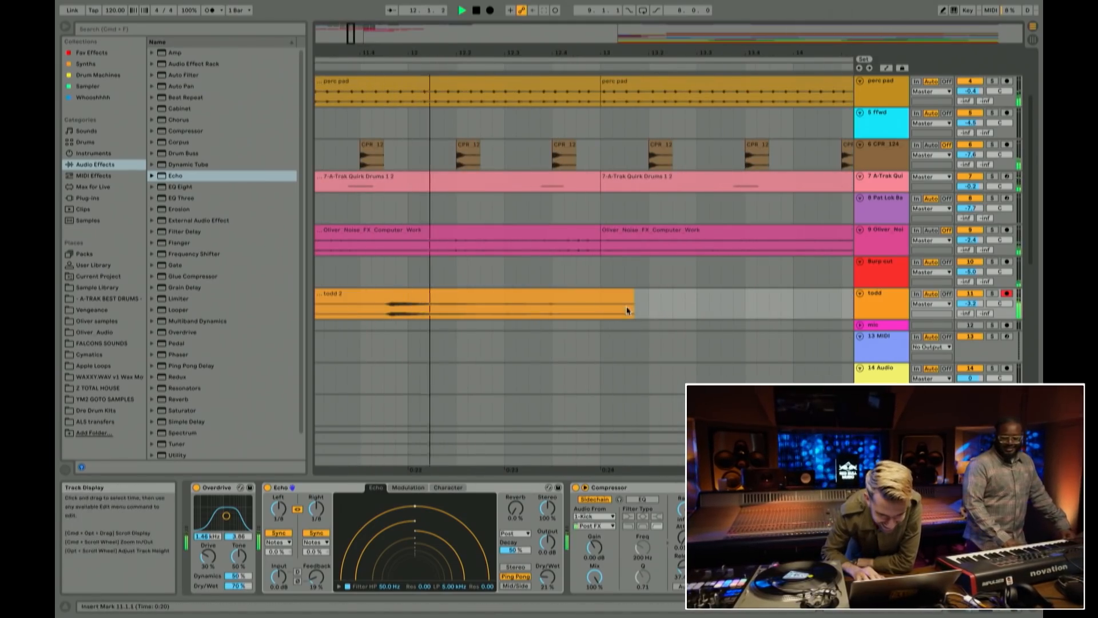
left_click_drag(633, 309, 599, 303)
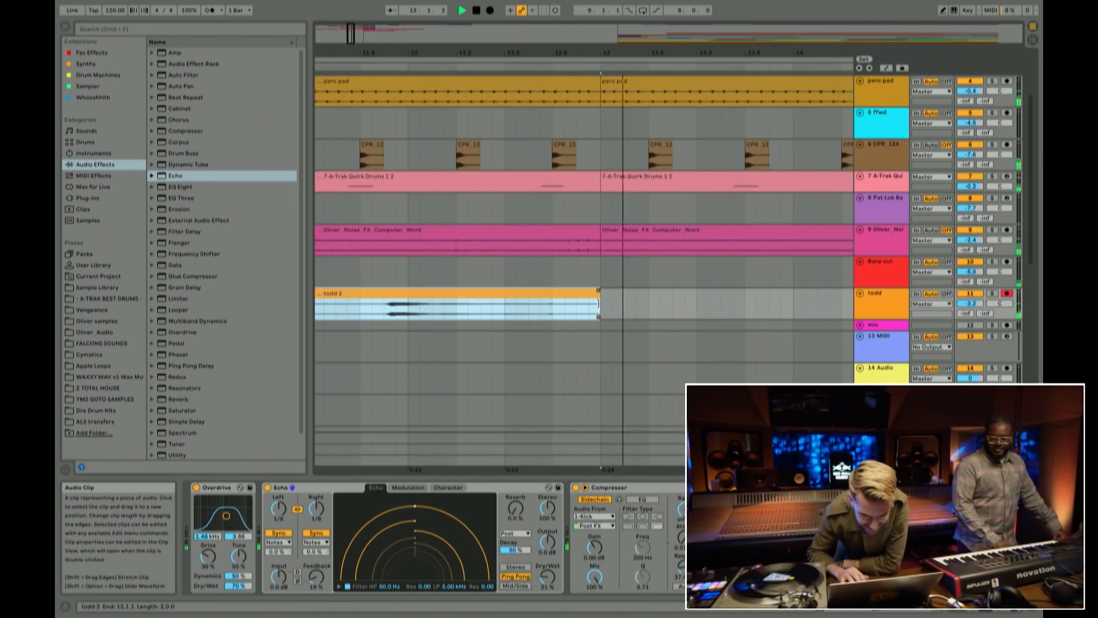
left_click_drag(604, 53, 605, 11)
left_click(661, 277)
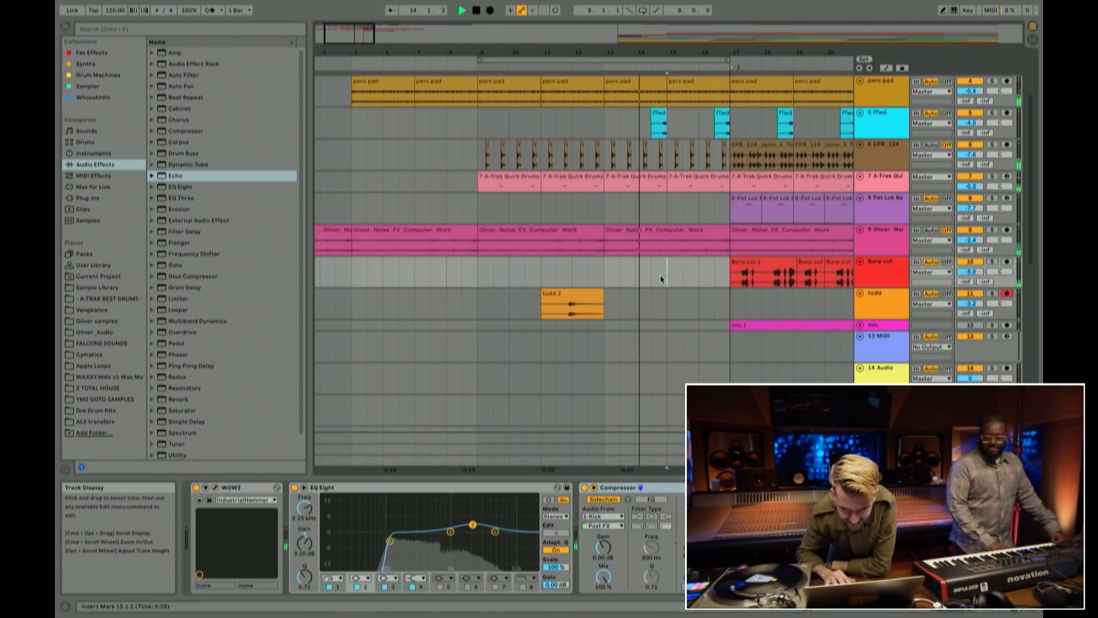
Step: Play the arrangement from bar 9 to check where the trimmed todd clip comes in
scroll(660, 278, "right", 3)
left_click(417, 278)
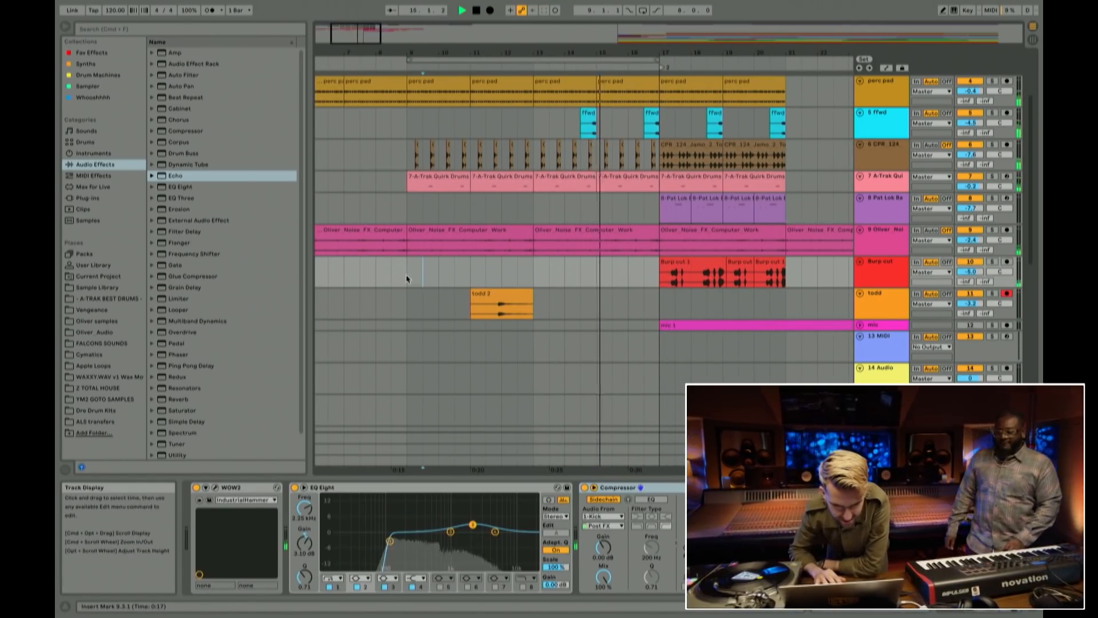
key("space")
left_click(407, 278)
key("space")
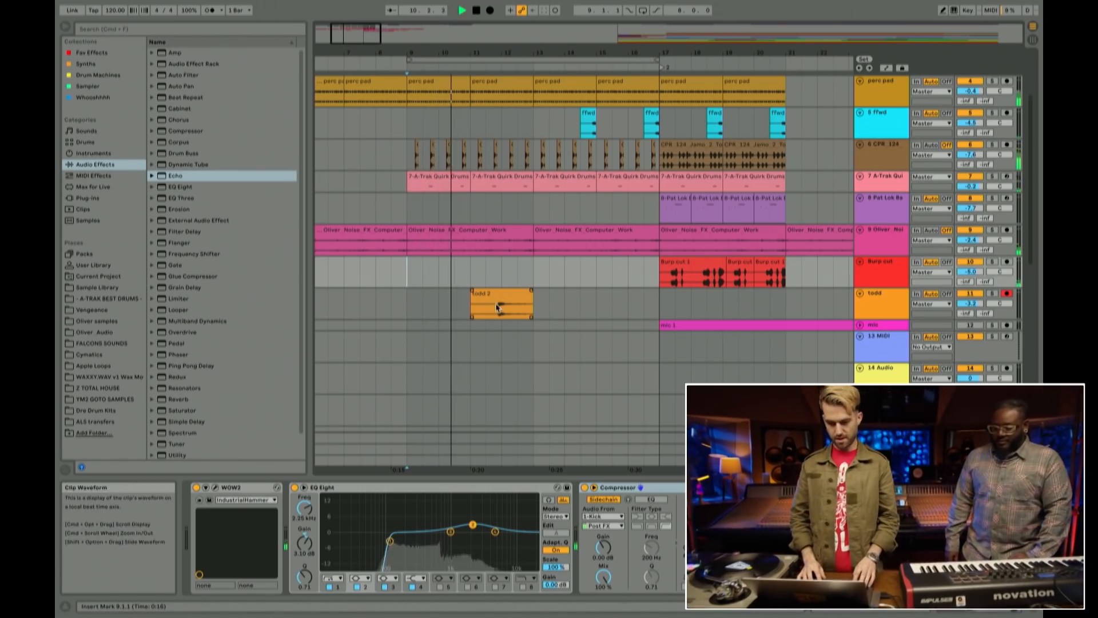
Step: Move the two-bar todd clip from bar 11 to bar 13 and listen through to bar 17
left_click_drag(497, 307, 556, 288)
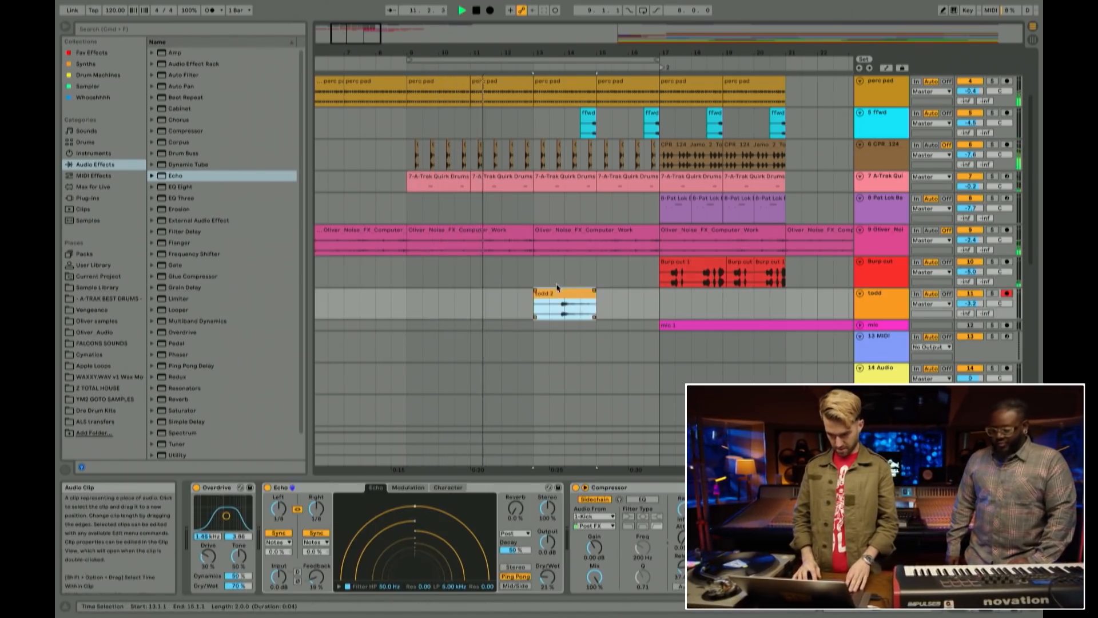
left_click(540, 276)
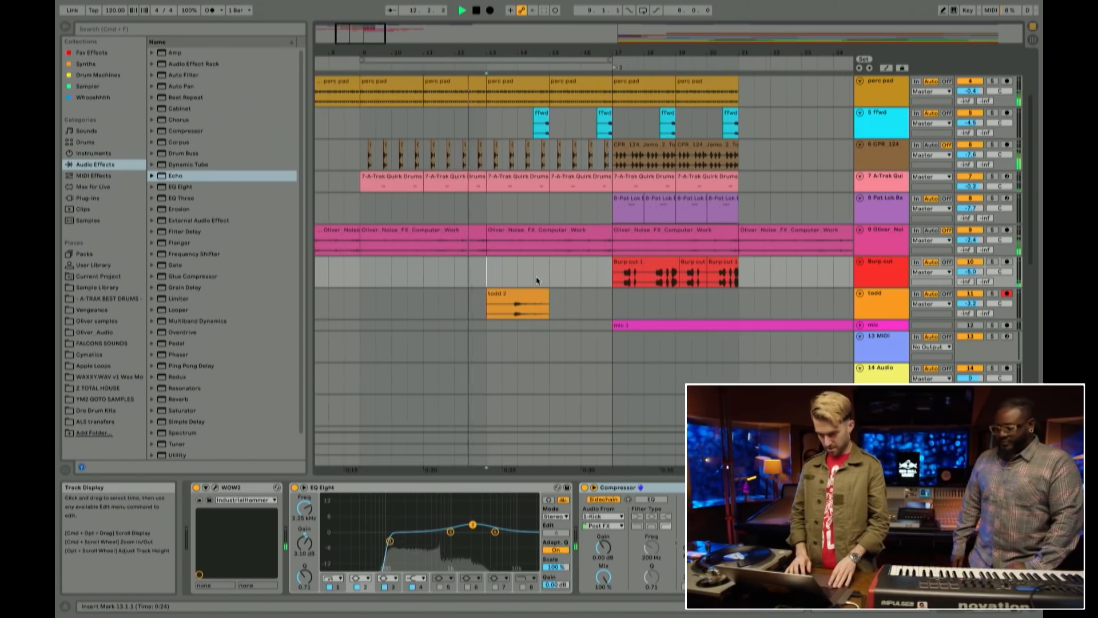
scroll(536, 281, "right", 2)
scroll(537, 280, "up", 1)
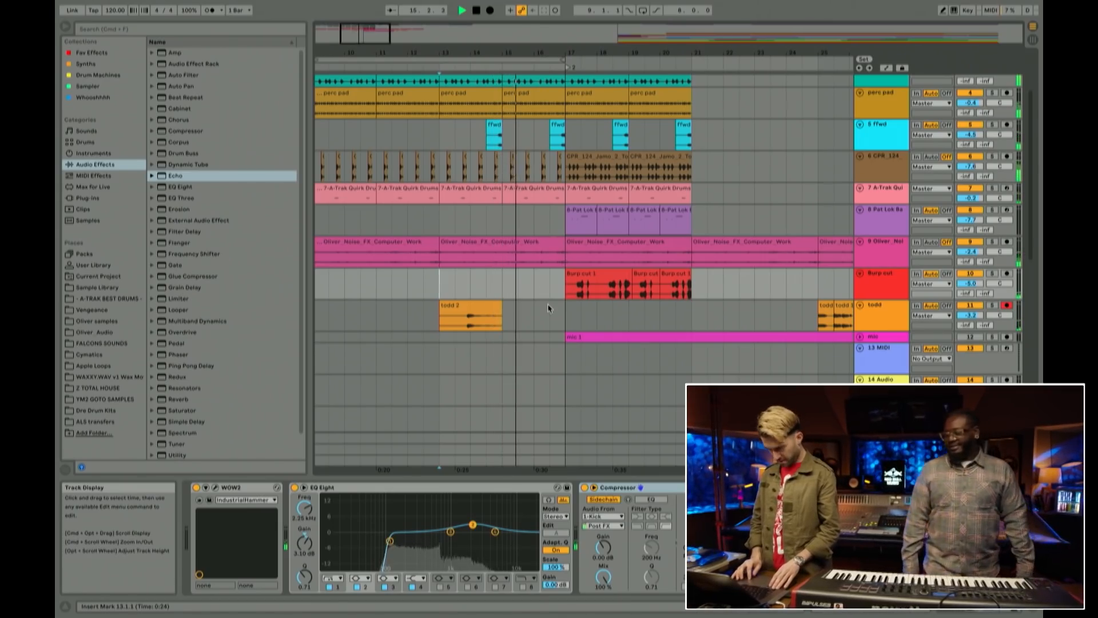
left_click(564, 310)
scroll(566, 314, "right", 4)
scroll(567, 315, "up", 1)
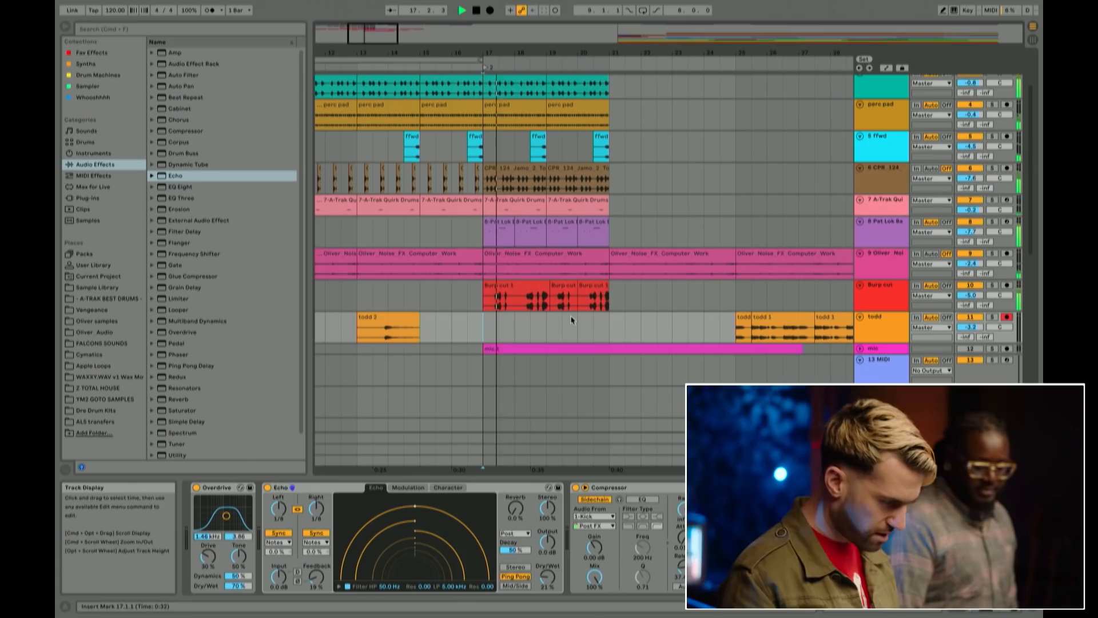
Step: Stop playback and set a four-bar loop from bar 17 to bar 21
key("space")
left_click_drag(483, 330, 605, 336)
key("super+l")
Step: Duplicate the two full CPR_124 drum clips at bar 17 into bars 21 to 25
left_click(654, 172)
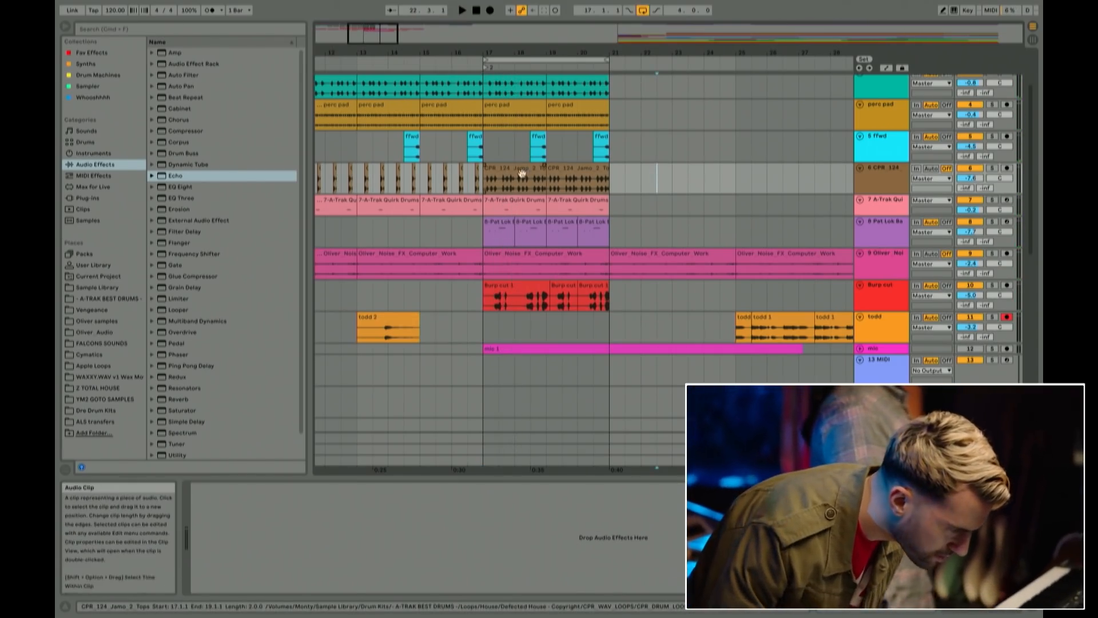
left_click(510, 172)
left_click(560, 170, "shift")
key("super+d")
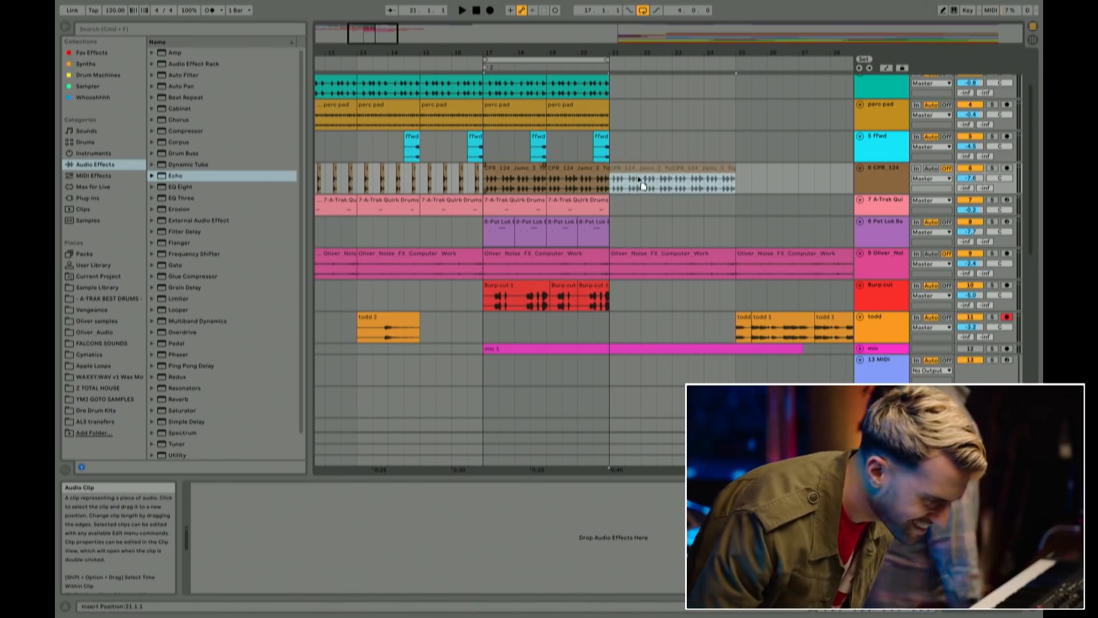
left_click_drag(646, 176, 646, 177)
Step: Duplicate the chopped CPR_124 hits from bars 13–17 over bars 17–21 and play from bar 17
left_click_drag(484, 177, 361, 177)
key("super+d")
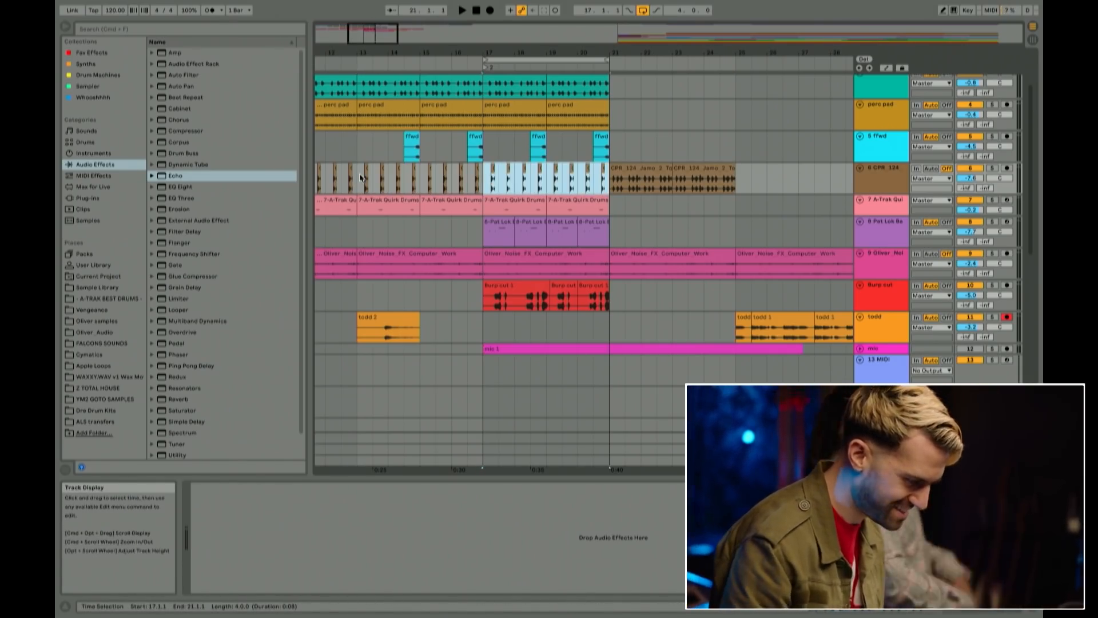
left_click(485, 180)
key("space")
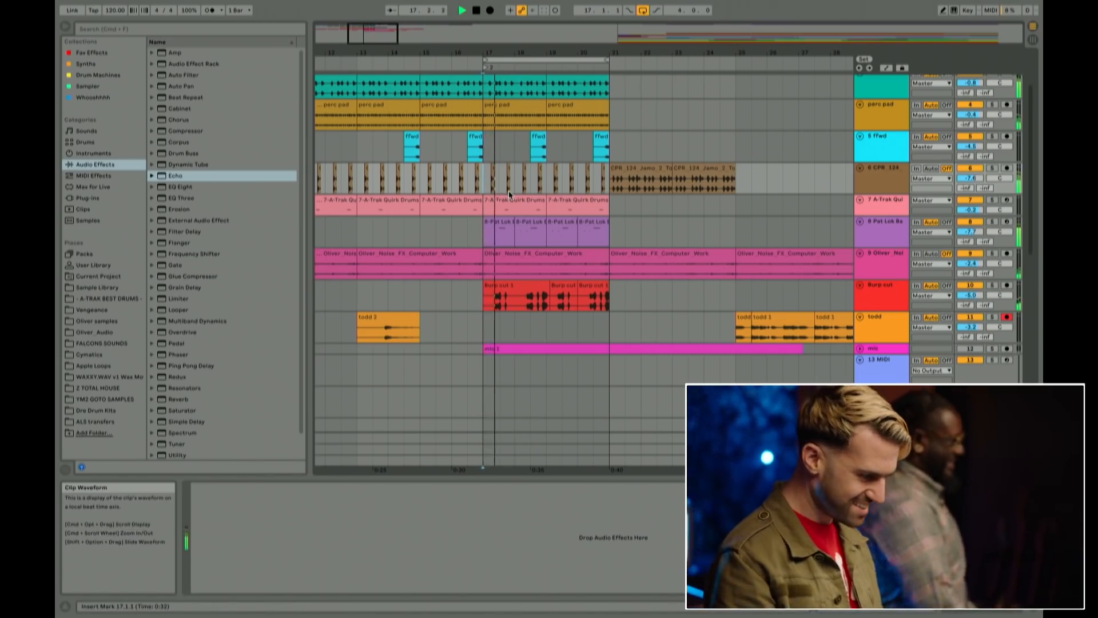
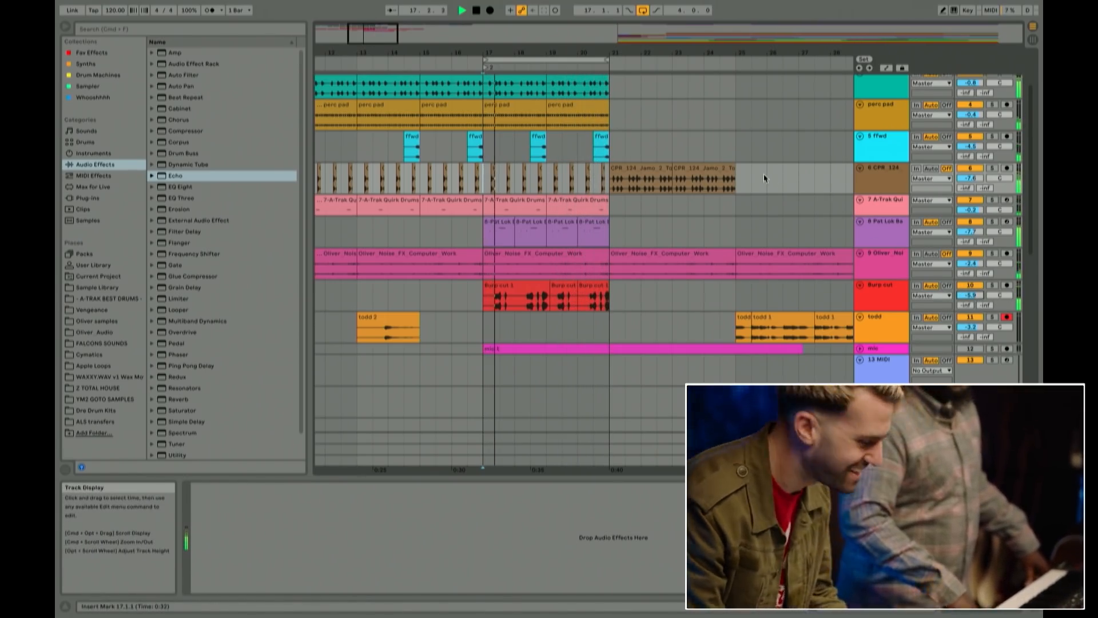
Step: Duplicate the time from bar 17 to bar 21 across all tracks and set a locator at bar 25
left_click_drag(484, 145, 609, 146)
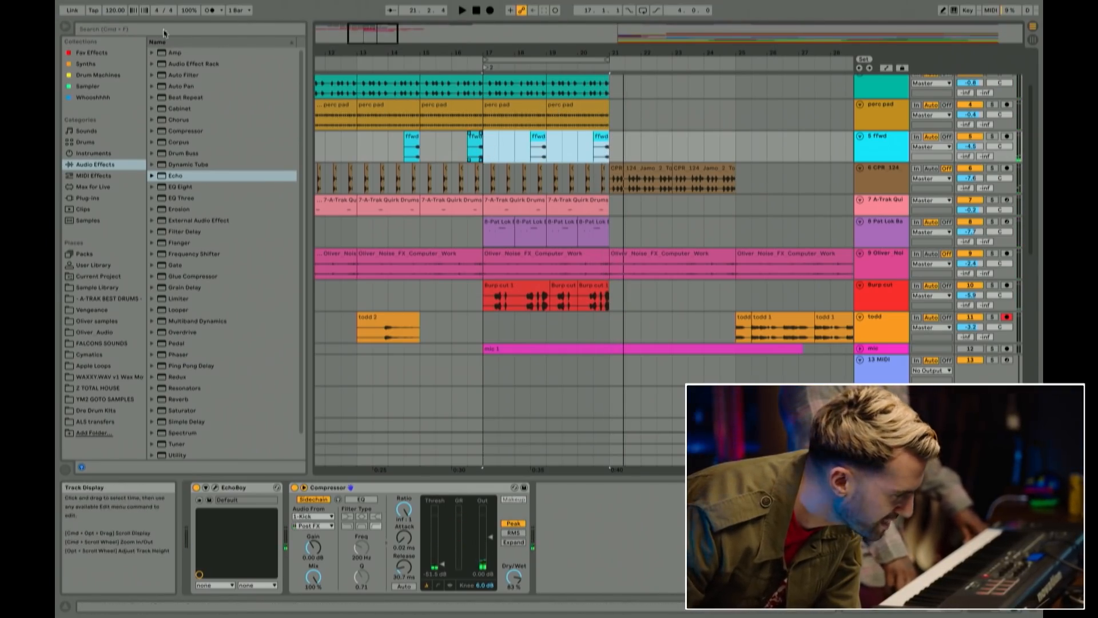
left_click(146, 6)
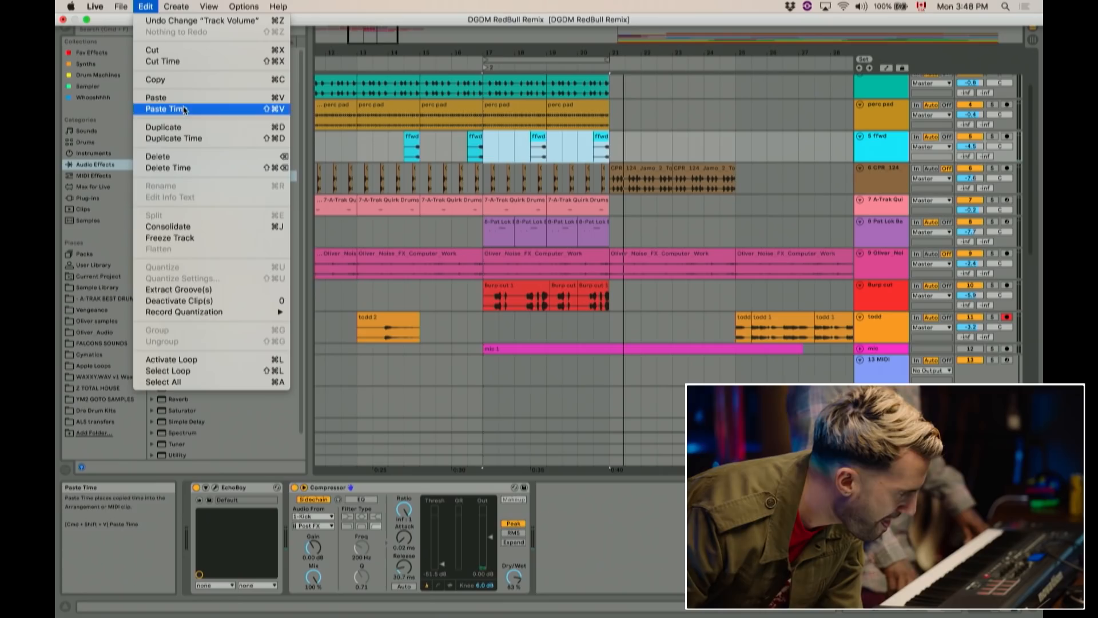
left_click(189, 138)
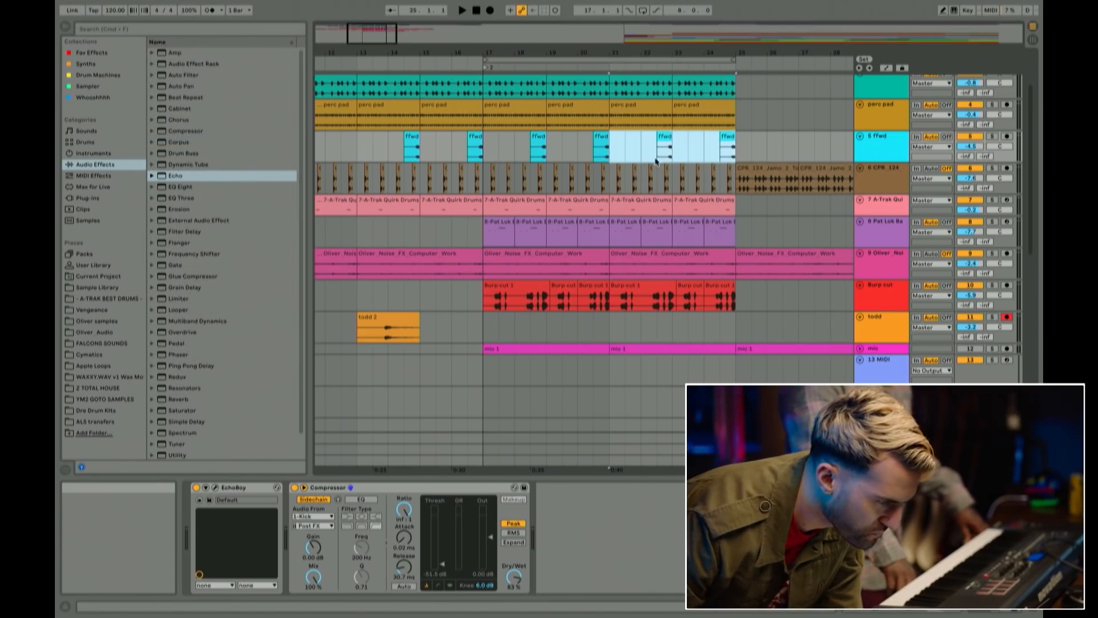
left_click(743, 148)
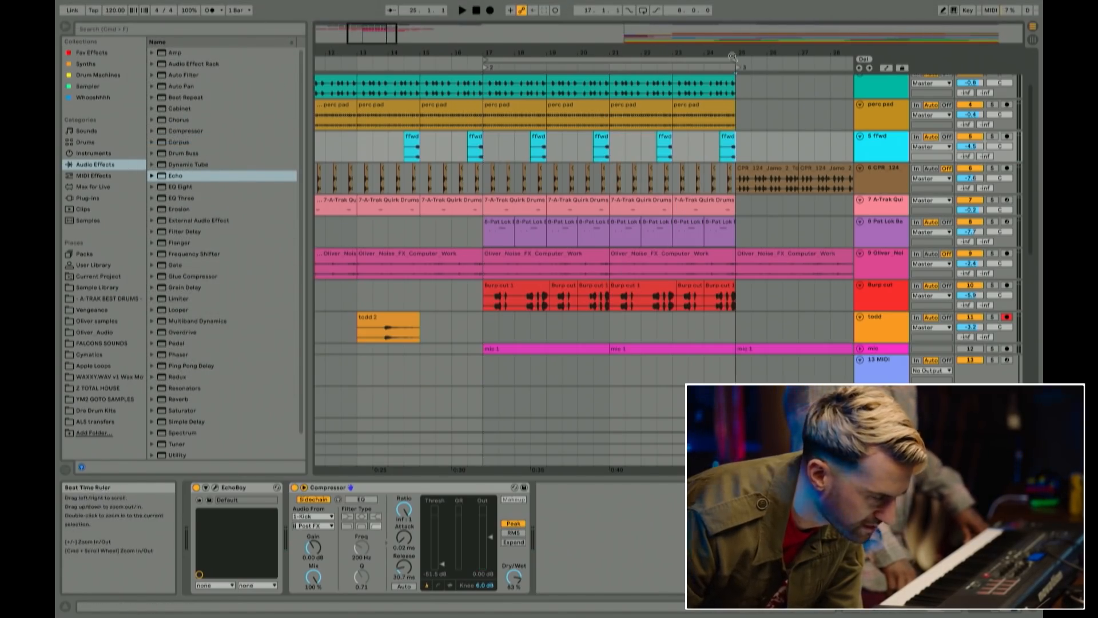
Step: Move all the piano track clips from bar 17 onwards back so that they start at bar 41
scroll(740, 132, "right", 3)
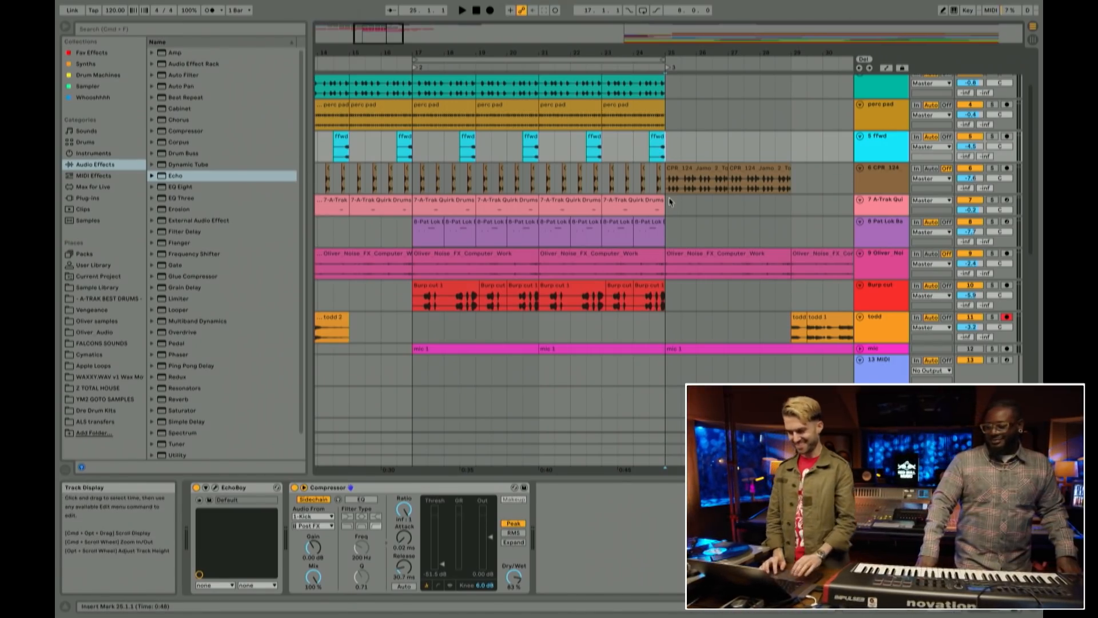
scroll(677, 128, "up", 3)
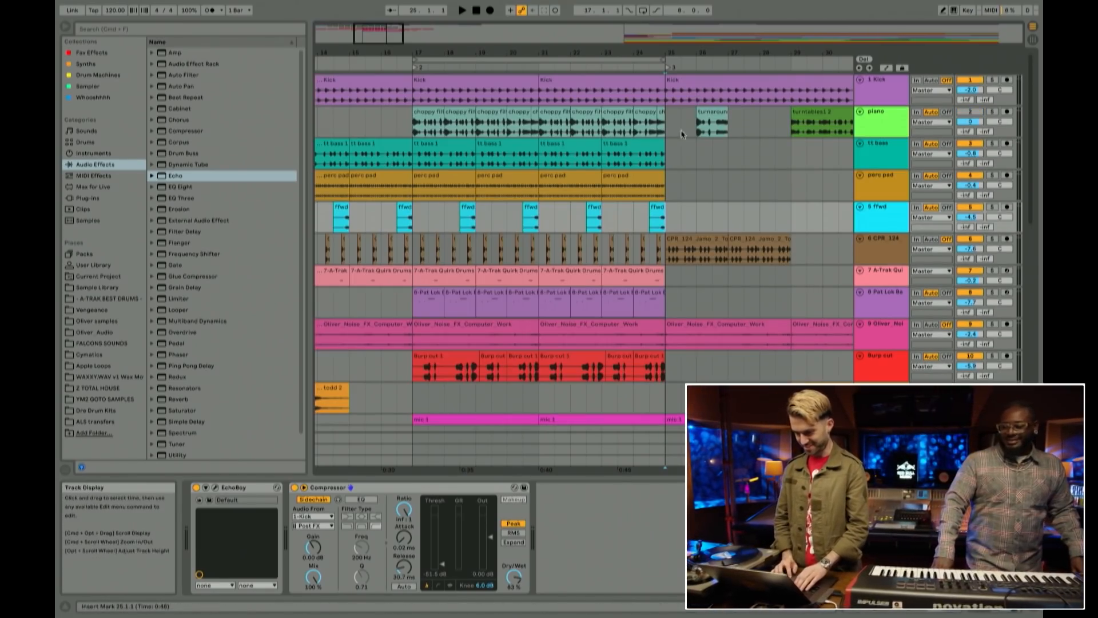
left_click_drag(677, 52, 677, 12)
left_click_drag(408, 119, 751, 120)
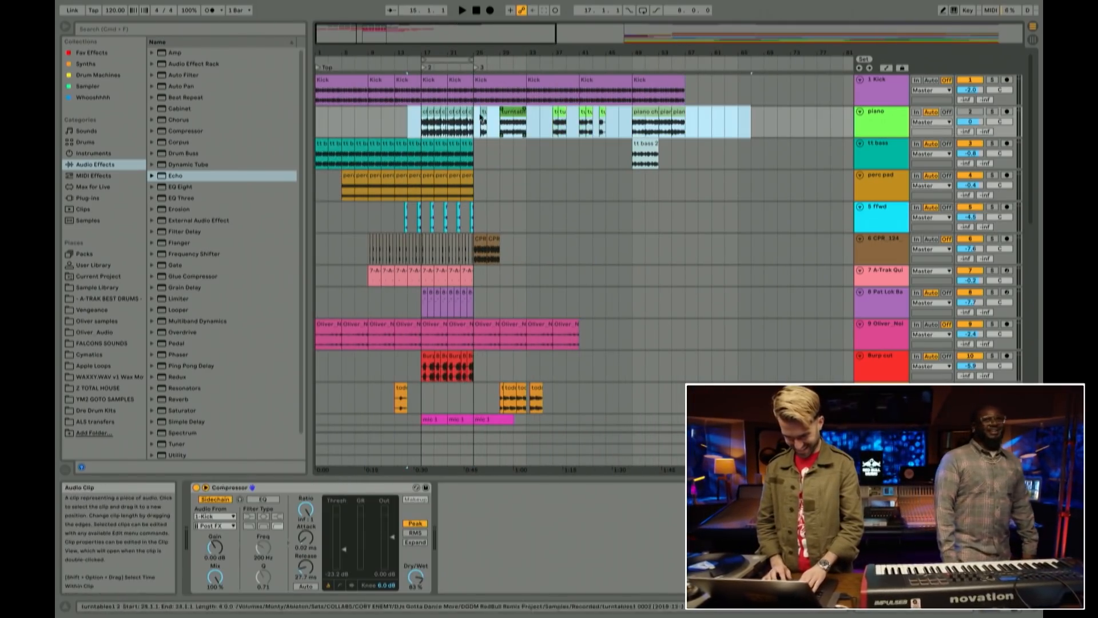
left_click(422, 117, "shift")
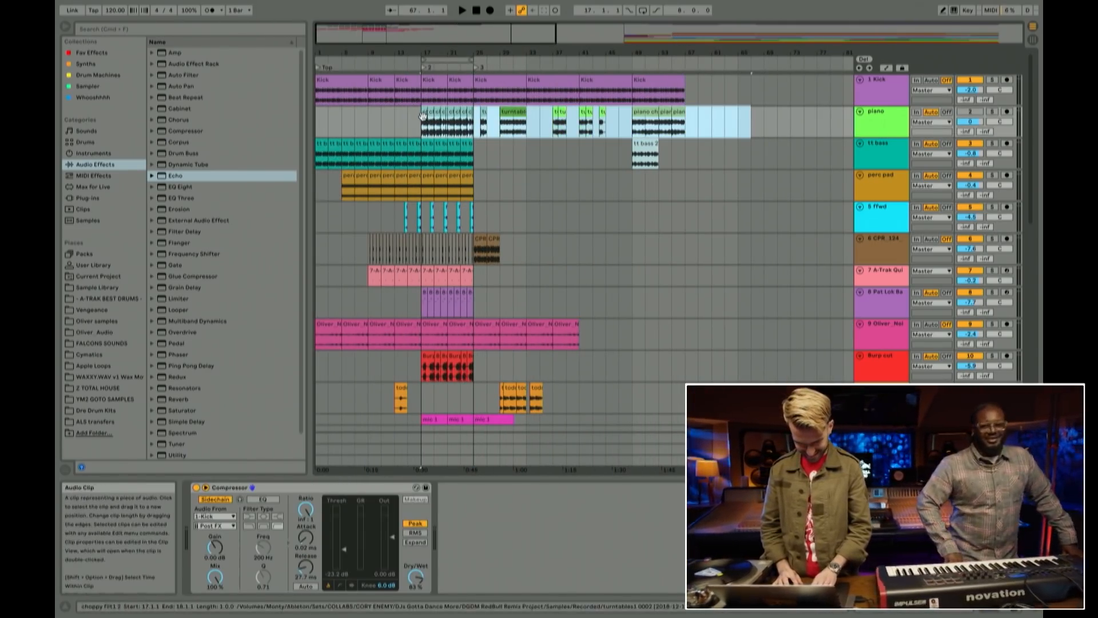
left_click_drag(423, 116, 584, 122)
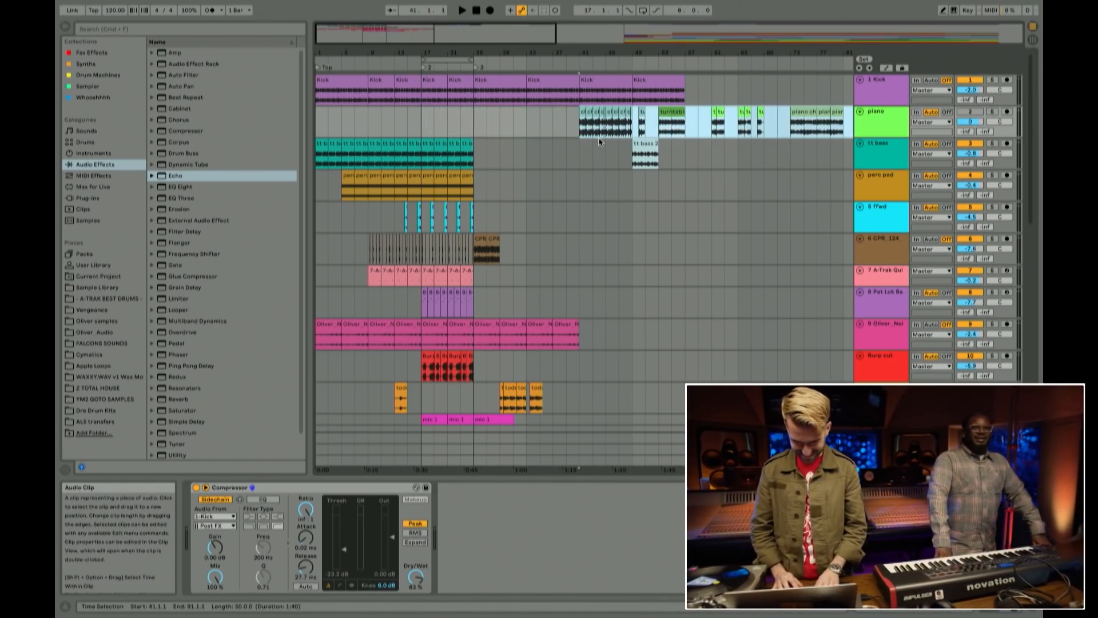
left_click(563, 156)
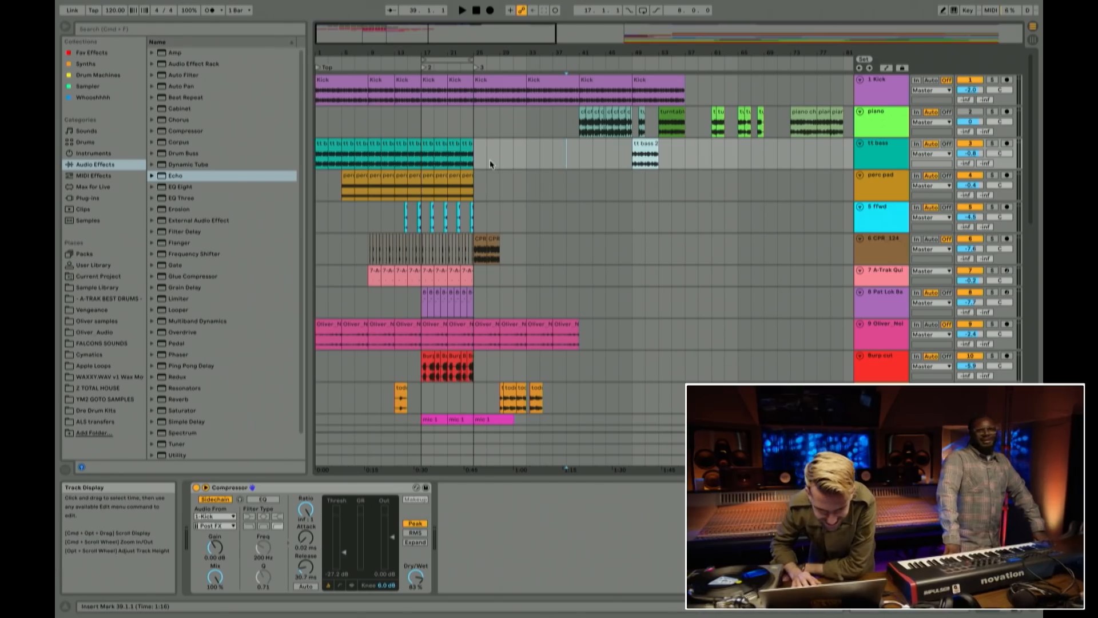
Step: Move the loop brace to bar 25 and duplicate the full CPR_124 clips into bars 29 to 33
left_click_drag(443, 59, 495, 59)
left_click(501, 252)
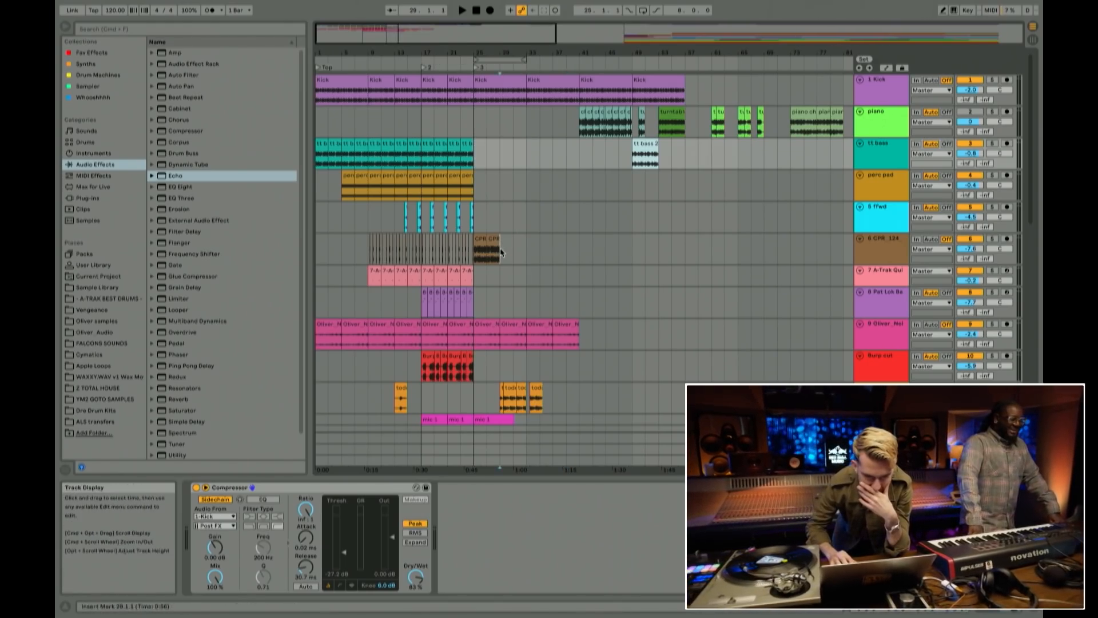
left_click(476, 255)
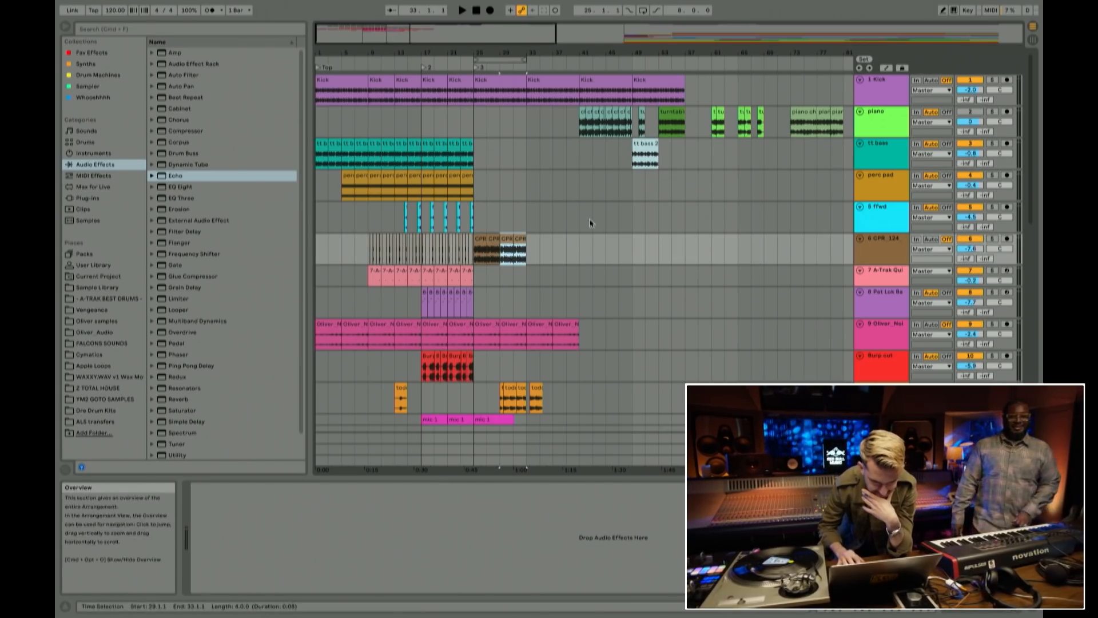
Step: Move the group of todd clips at bar 29 so that it starts at bar 33
left_click_drag(500, 404, 605, 403)
left_click_drag(536, 389, 564, 402)
left_click(483, 402)
scroll(482, 406, "down", 2)
scroll(482, 406, "up", 2)
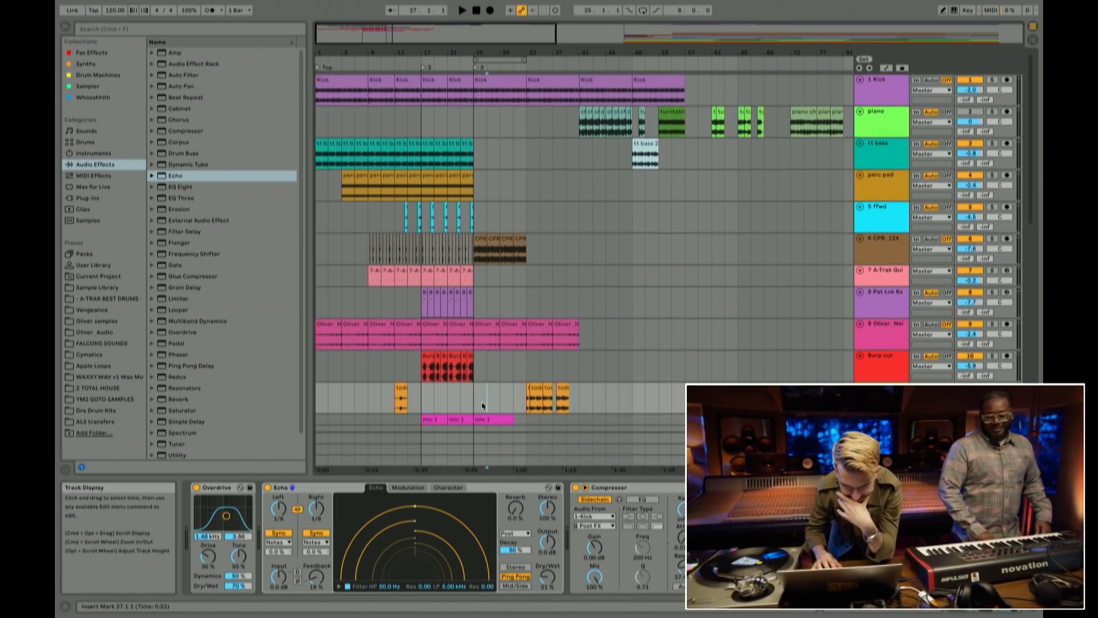
Step: Duplicate the bass, perc pad, ffwd, A-Trak, Pat Lok and Burp cut clips from bars 17–25 into bars 25–33
left_click(422, 366)
key("super+d")
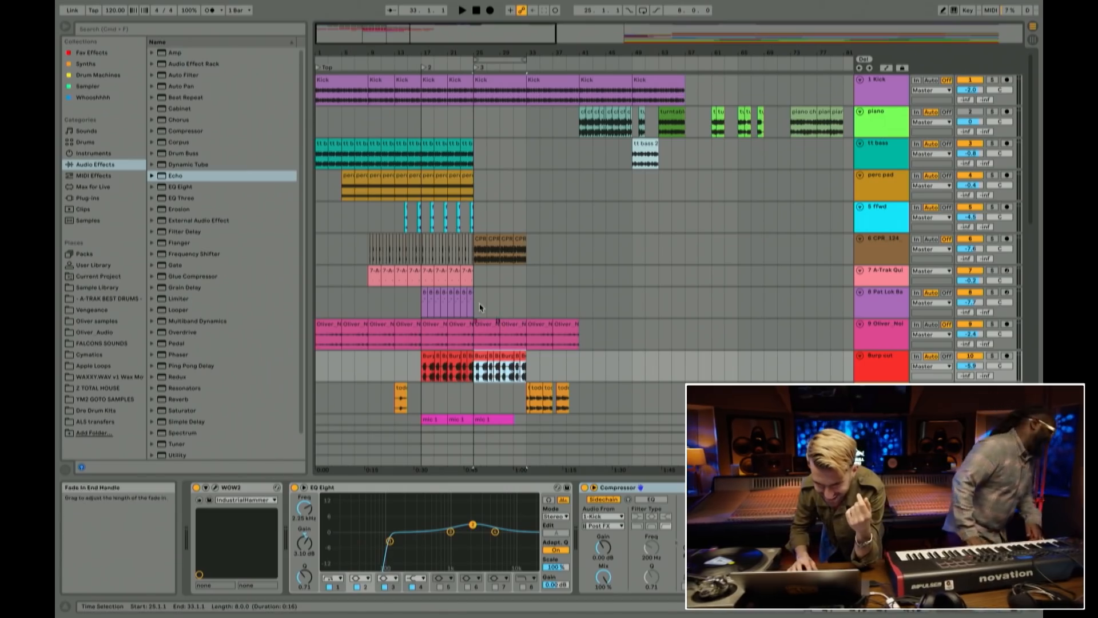
left_click_drag(470, 302, 422, 268)
key("super+d")
left_click_drag(476, 230, 423, 164)
key("super+d")
Step: Play the duplicated section from bar 25 and look over its layers across the tracks
key("space")
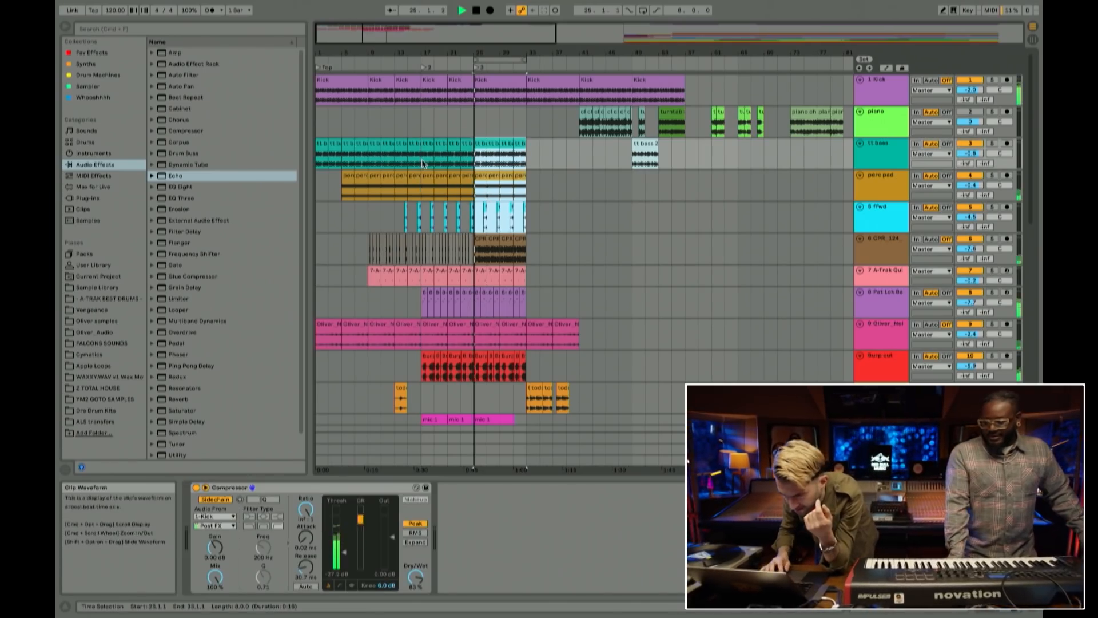
left_click_drag(489, 53, 492, 107)
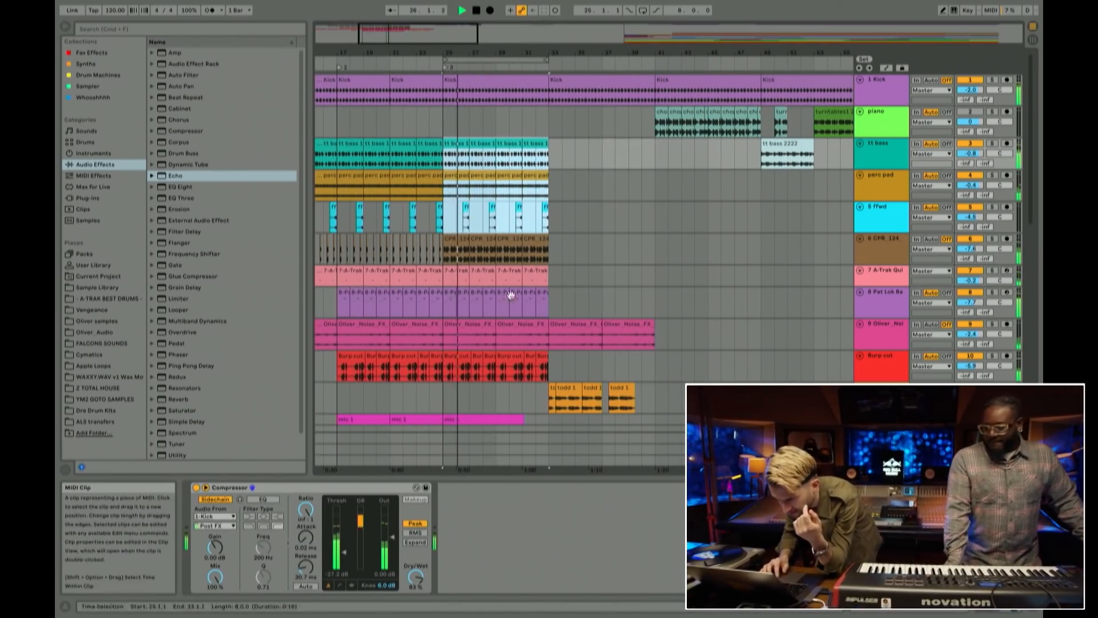
scroll(503, 351, "down", 1)
scroll(504, 361, "up", 1)
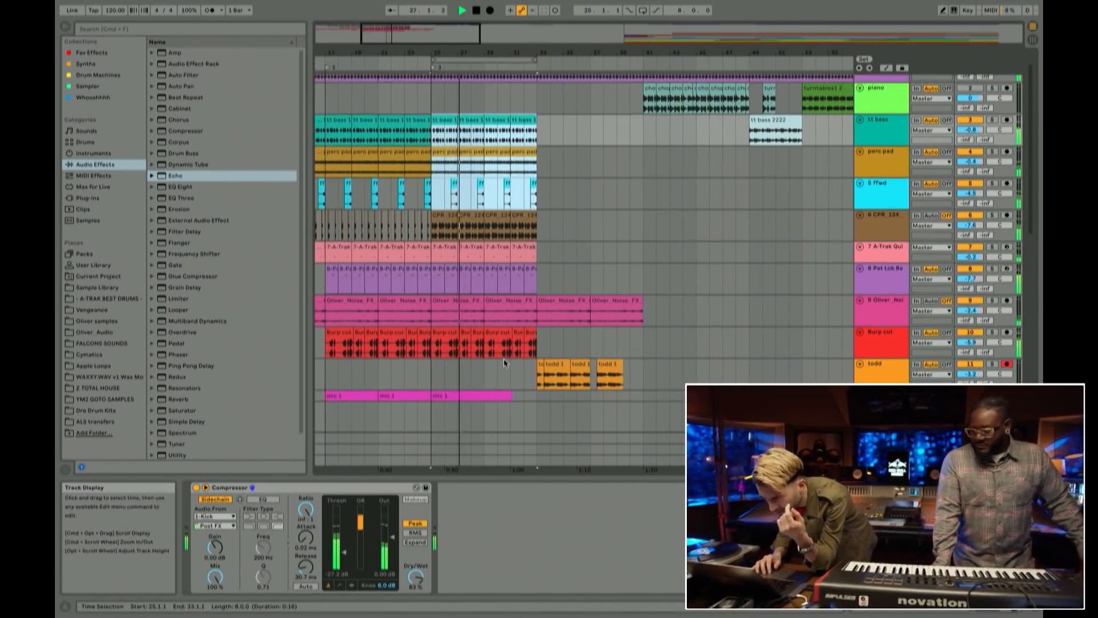
Step: Listen to the arrangement as it runs into bar 33 and examine where the layered clips end
left_click(434, 375)
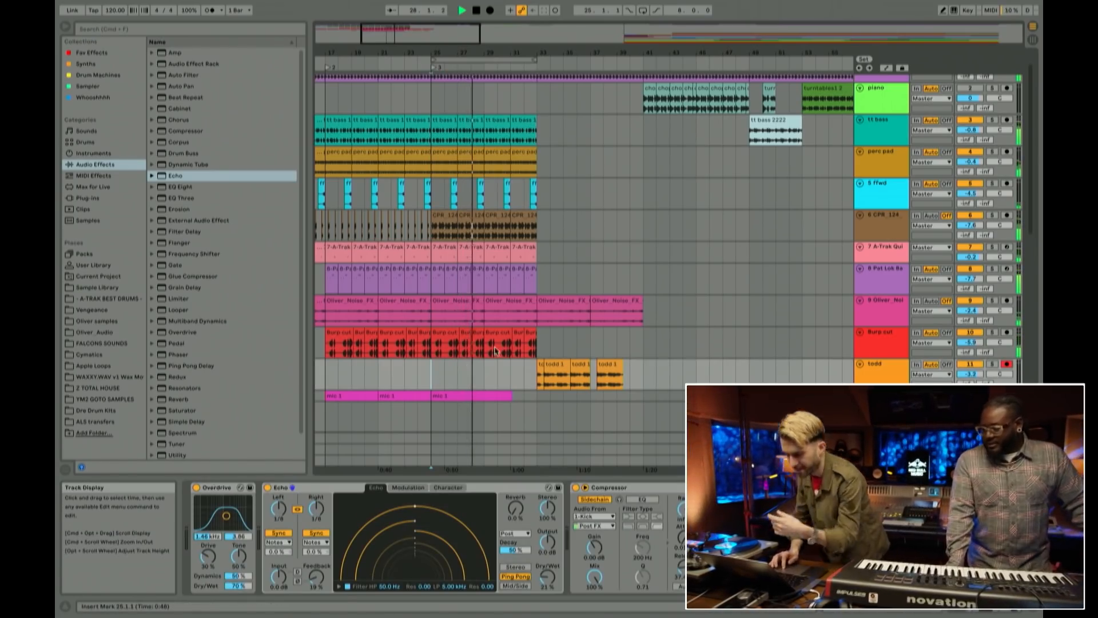
left_click(518, 343)
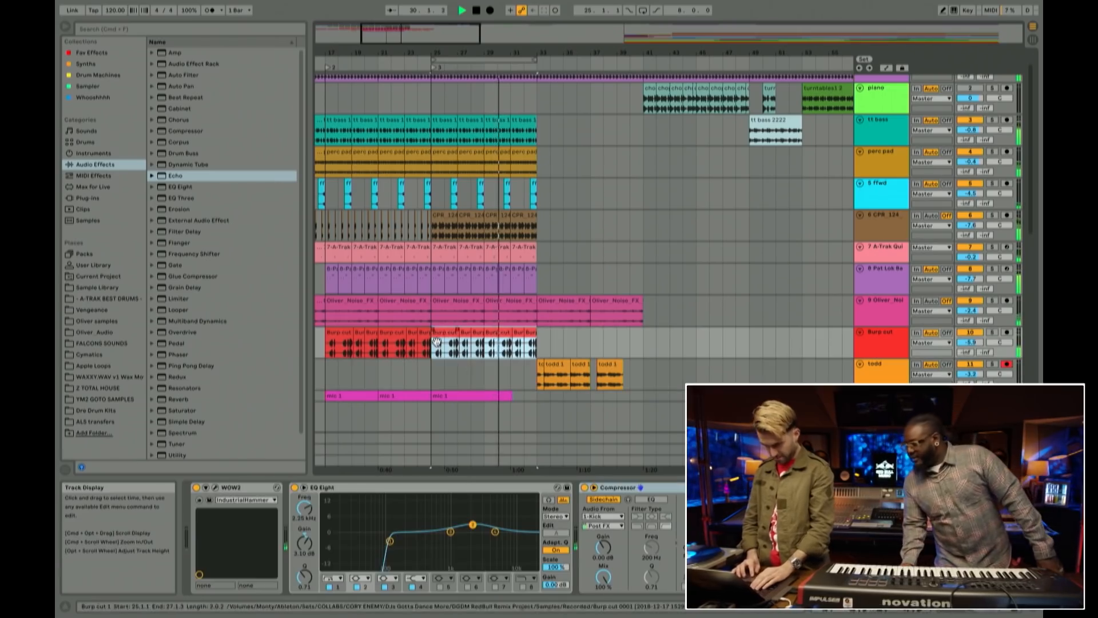
left_click(539, 350)
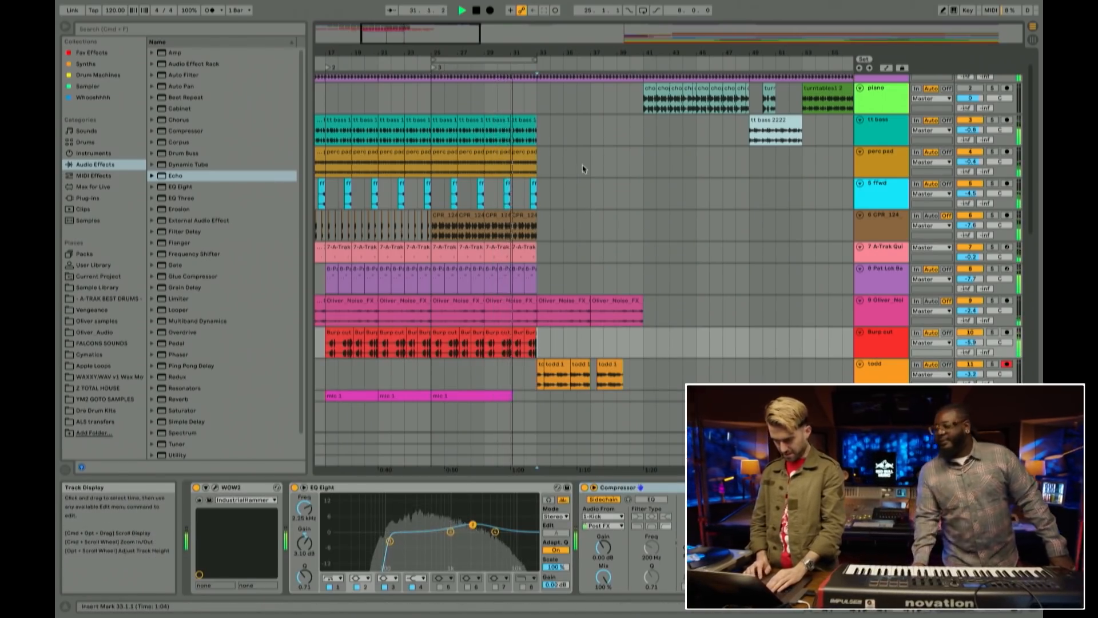
scroll(583, 183, "up", 2)
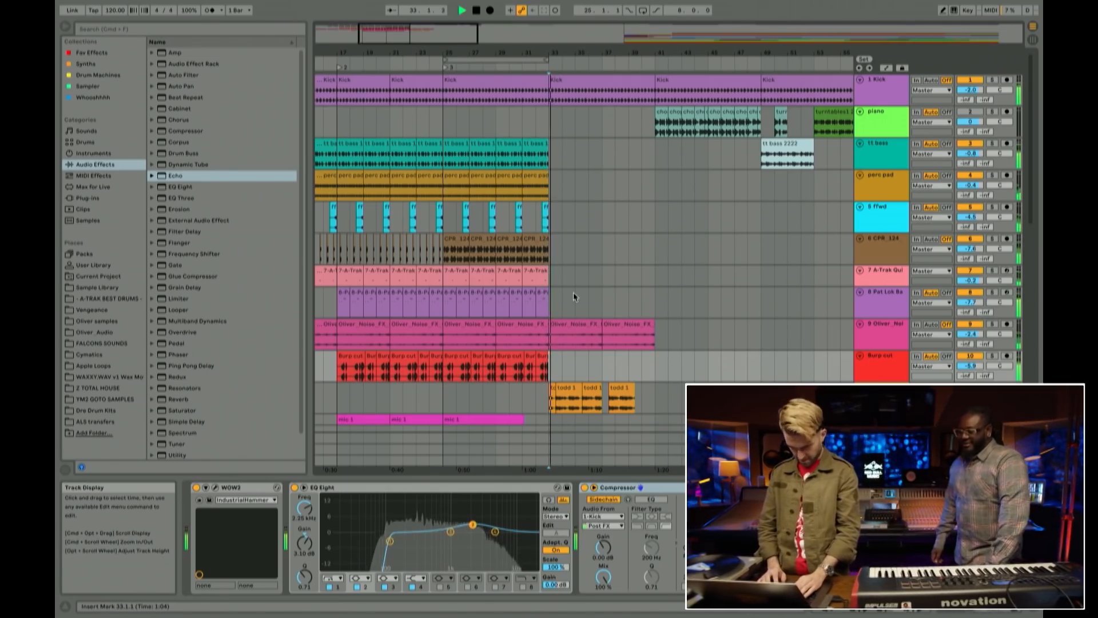
left_click(536, 399)
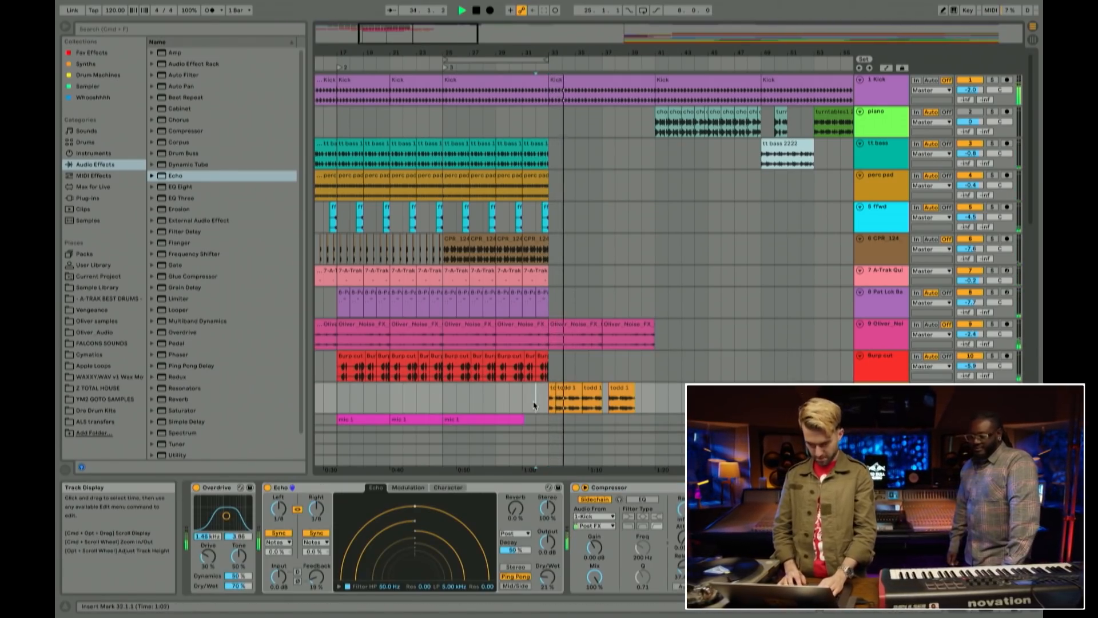
Step: Duplicate the Pat Lok bass clips from bars 25–33 into bars 33–41 and play from bar 33
left_click(550, 309)
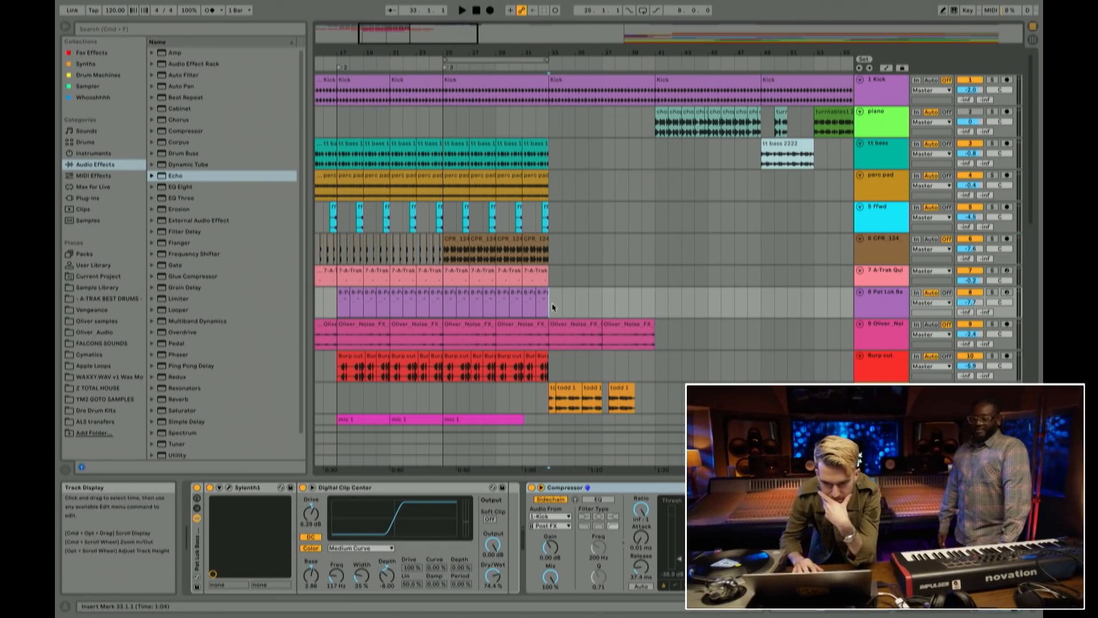
left_click_drag(554, 299, 439, 303)
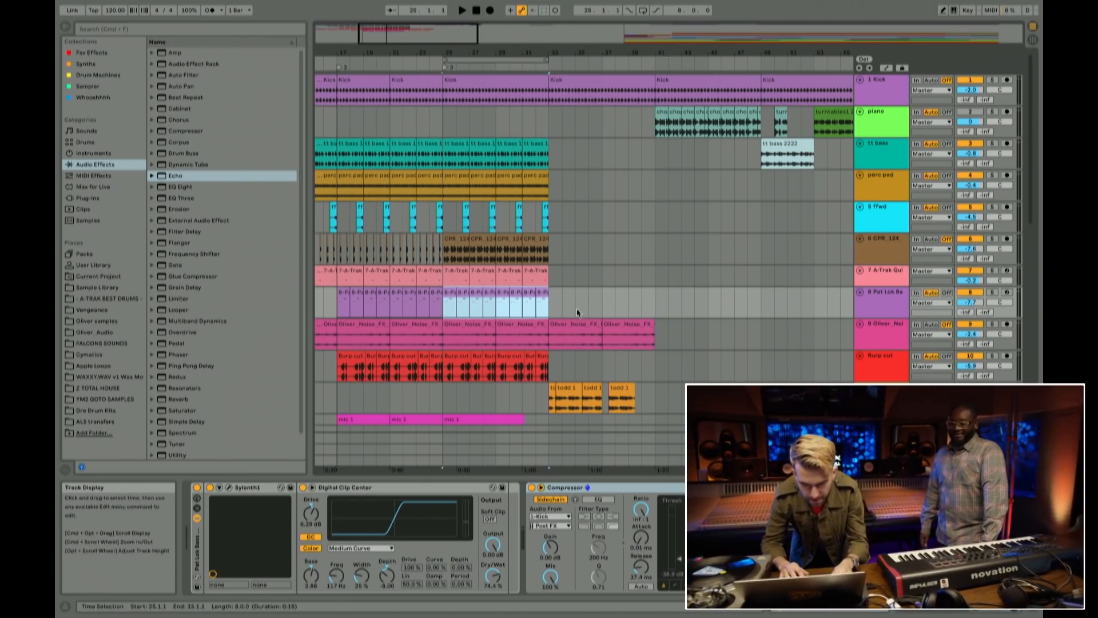
key("super+d")
left_click(556, 306)
key("space")
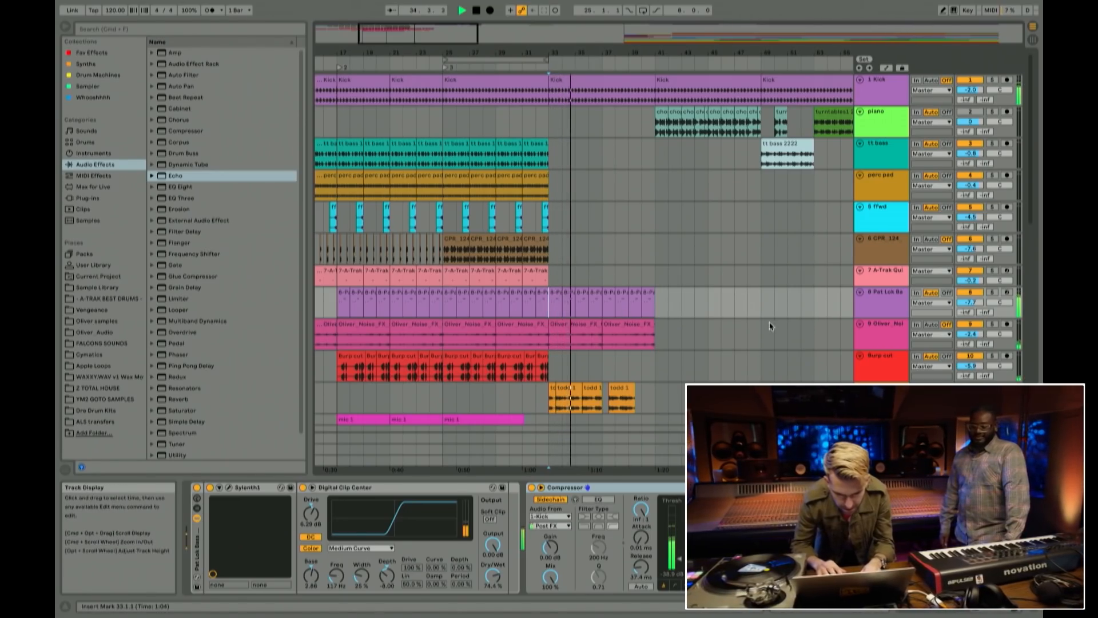
Step: Repeat the first four bars of the todd clips at bar 37 so they fill bars 33–41
left_click_drag(654, 399, 551, 404)
key("Delete")
left_click(603, 400)
key("super+d")
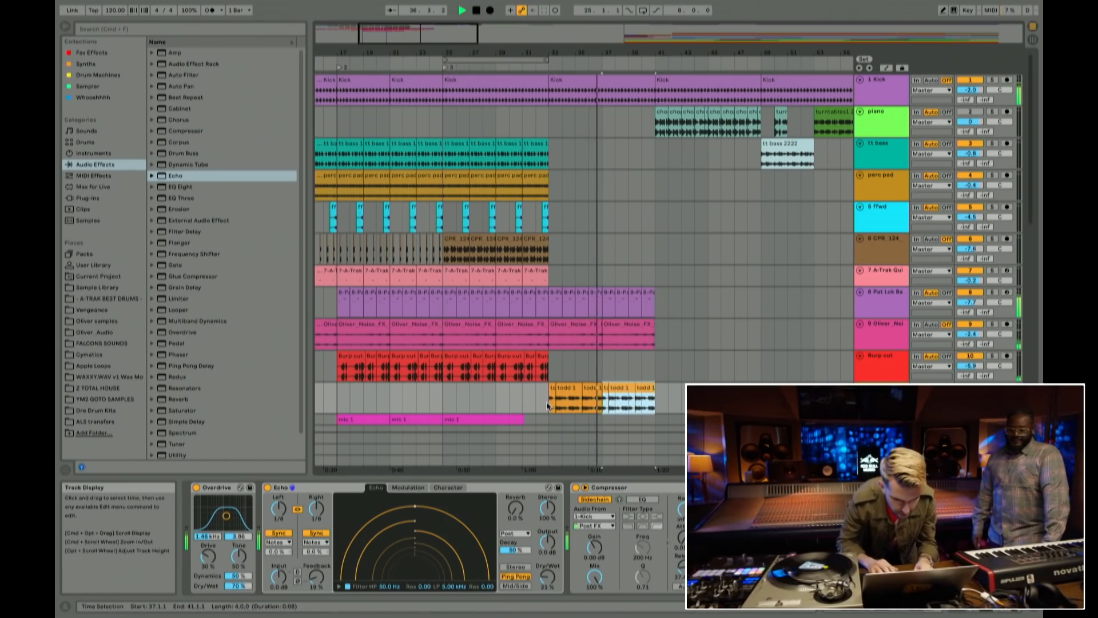
left_click(554, 373)
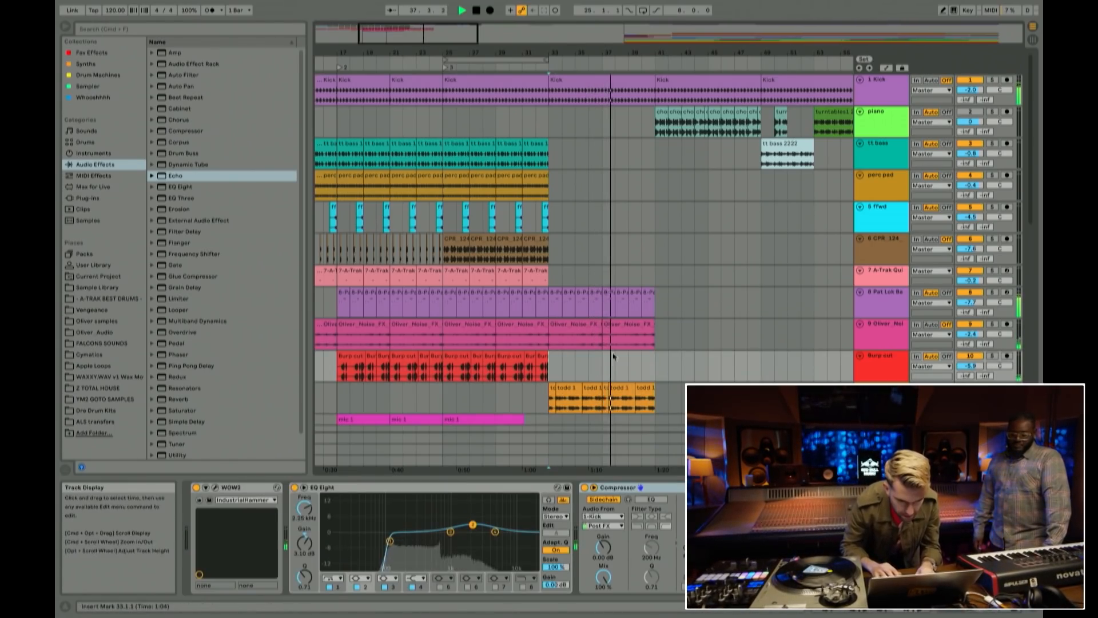
Step: Extend the loop brace to cover bars 25–41, turn looping on and stop playback
left_click_drag(548, 59, 657, 61)
key("super+l")
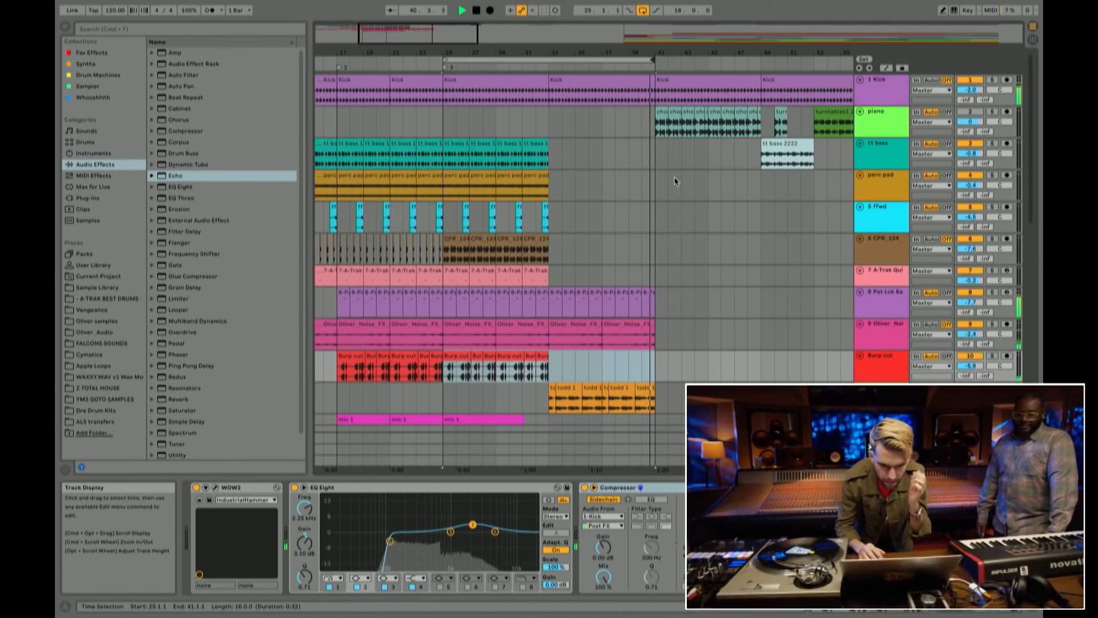
key("space")
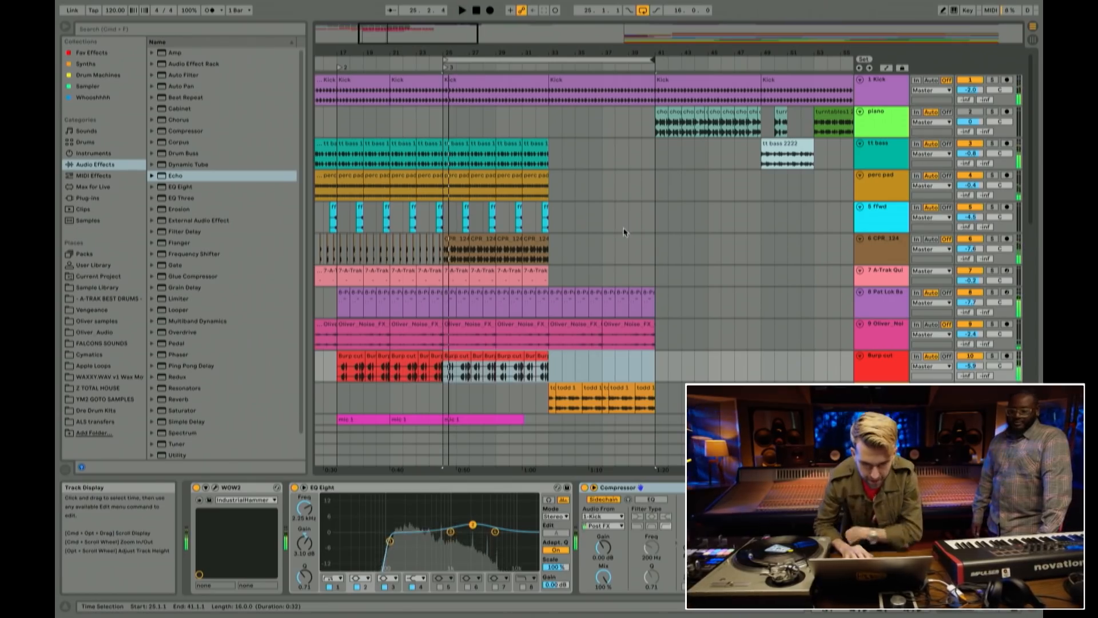
Step: Move the later piano, turntable and tt bass 2222 clips from bar 41 onward so that they start at bar 81
left_click(588, 130)
key("minus")
key("minus")
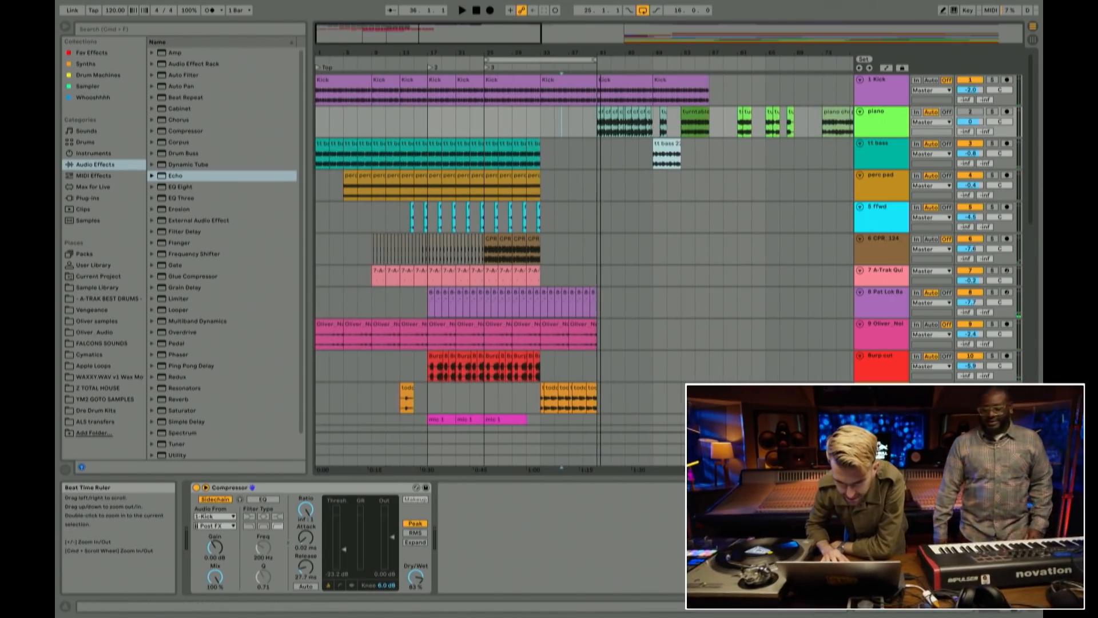
scroll(624, 147, "right", 5)
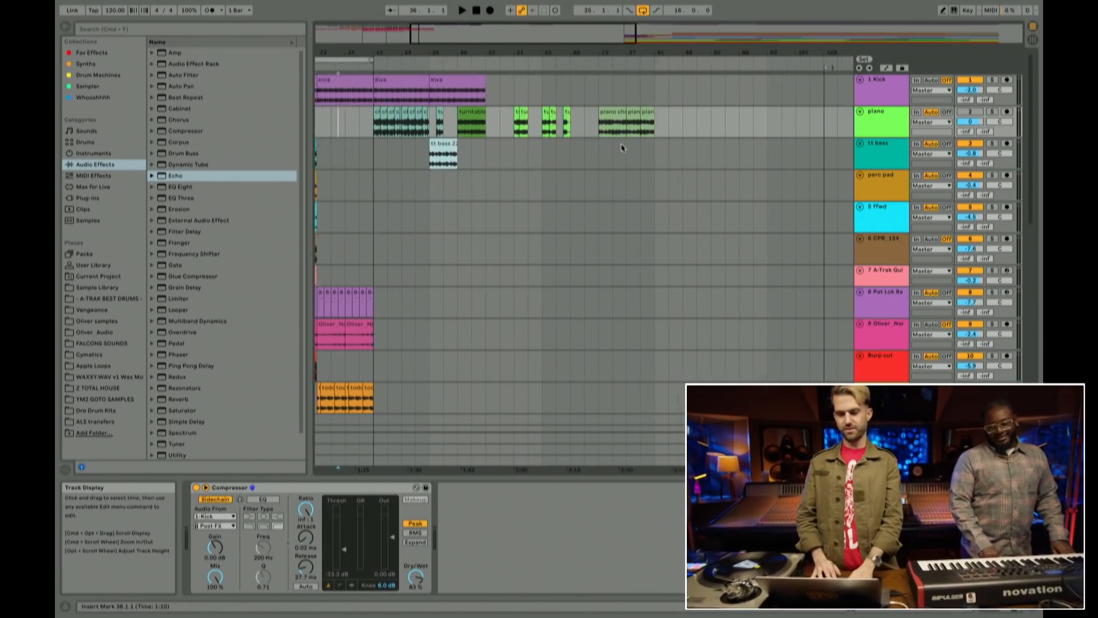
scroll(667, 128, "left", 1)
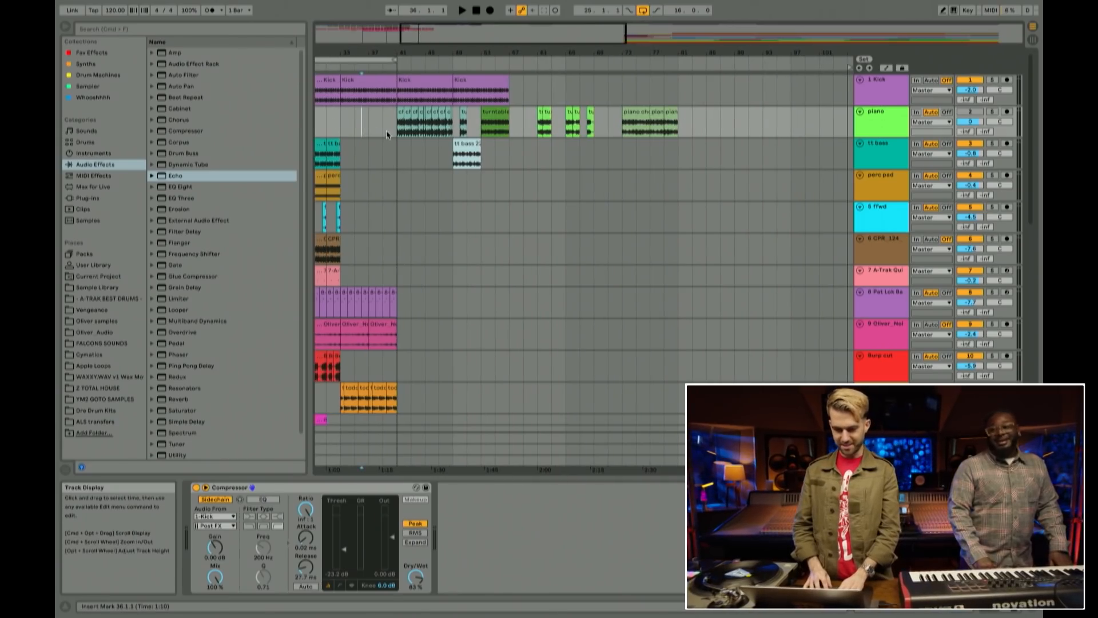
scroll(395, 139, "left", 2)
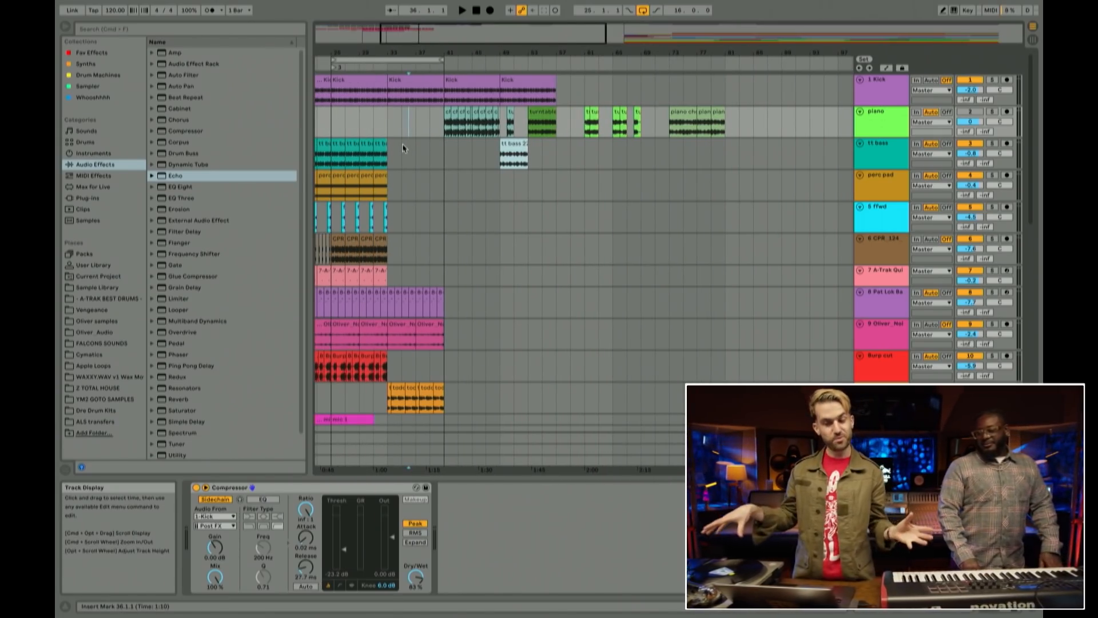
left_click_drag(752, 121, 799, 159)
scroll(652, 165, "left", 10)
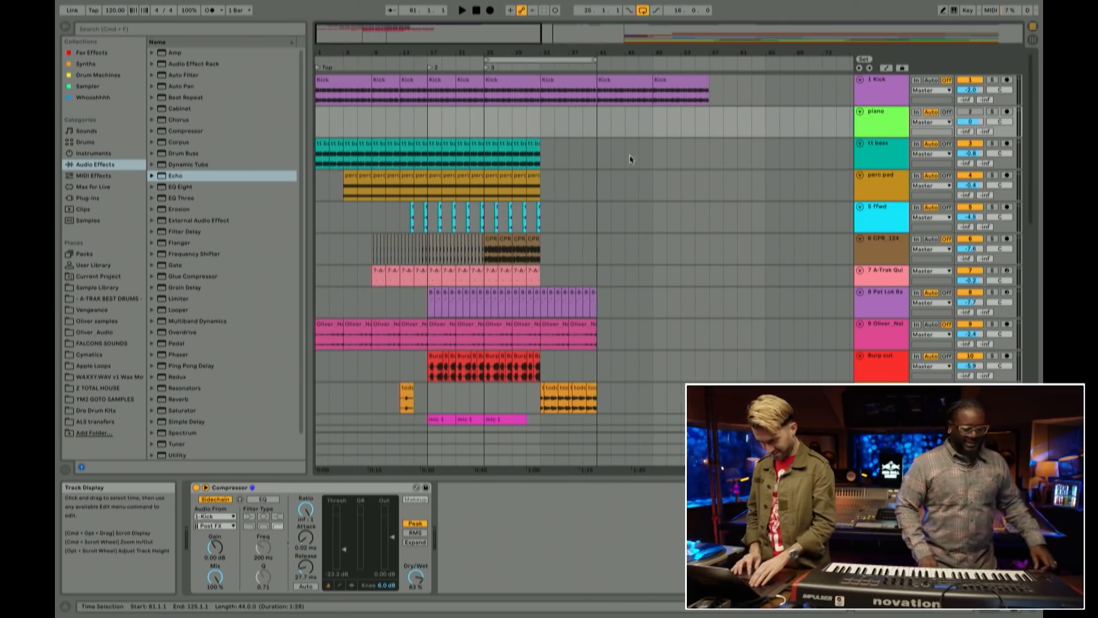
Step: Turn looping off and duplicate the bars 25–41 range of the tt bass, perc pad, ffwd, CPR_124 and A-Trak tracks to bar 41
left_click(543, 125)
key("space")
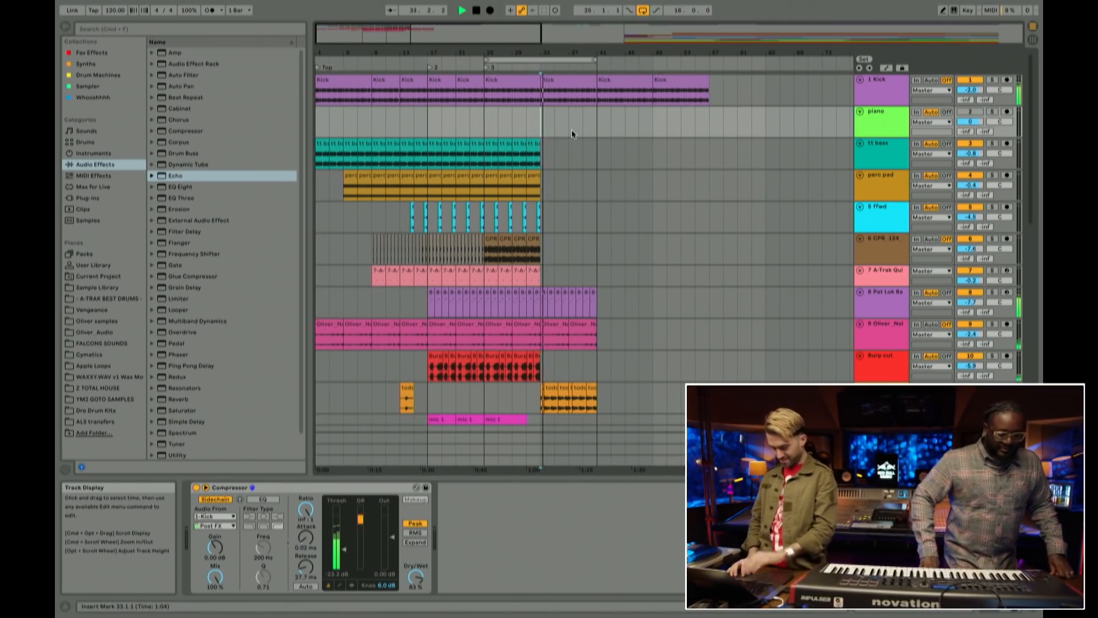
left_click_drag(588, 52, 587, 72)
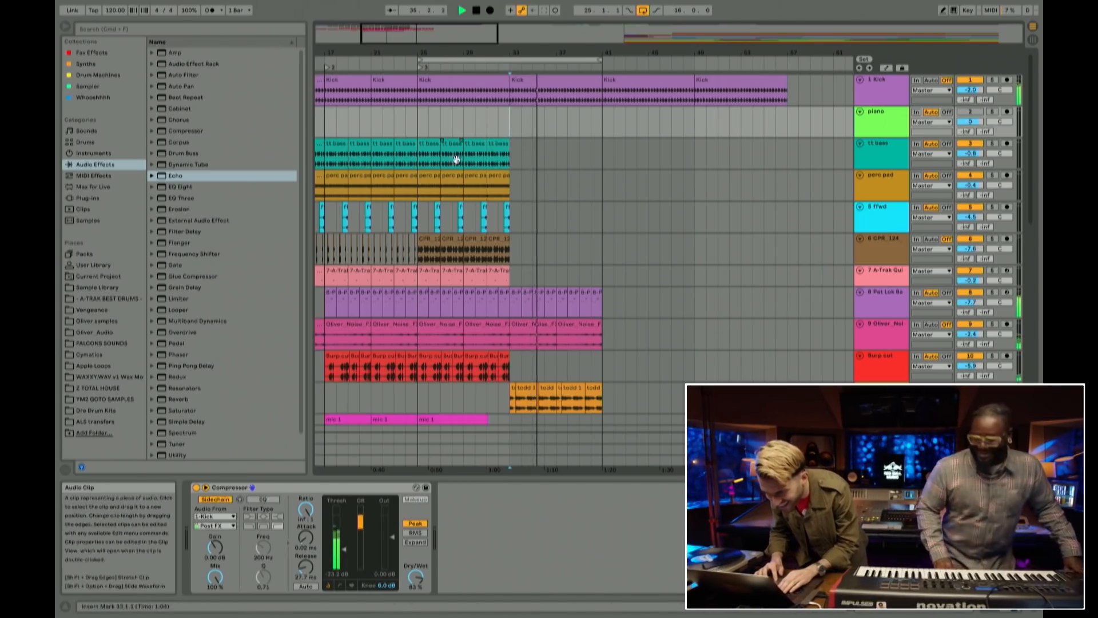
left_click_drag(417, 161, 602, 277)
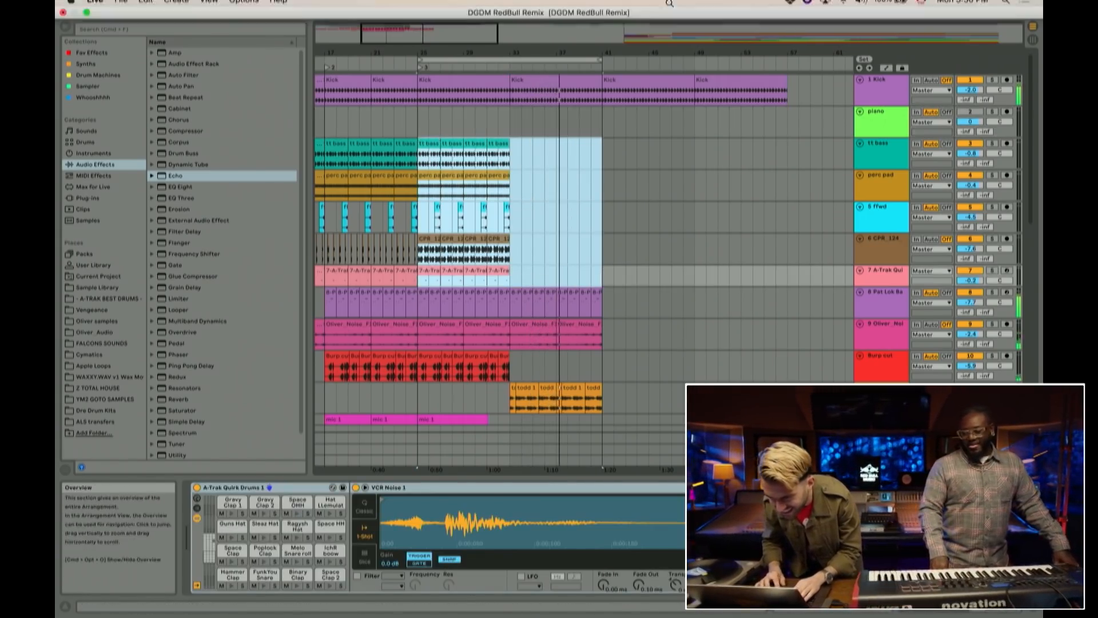
left_click(643, 10)
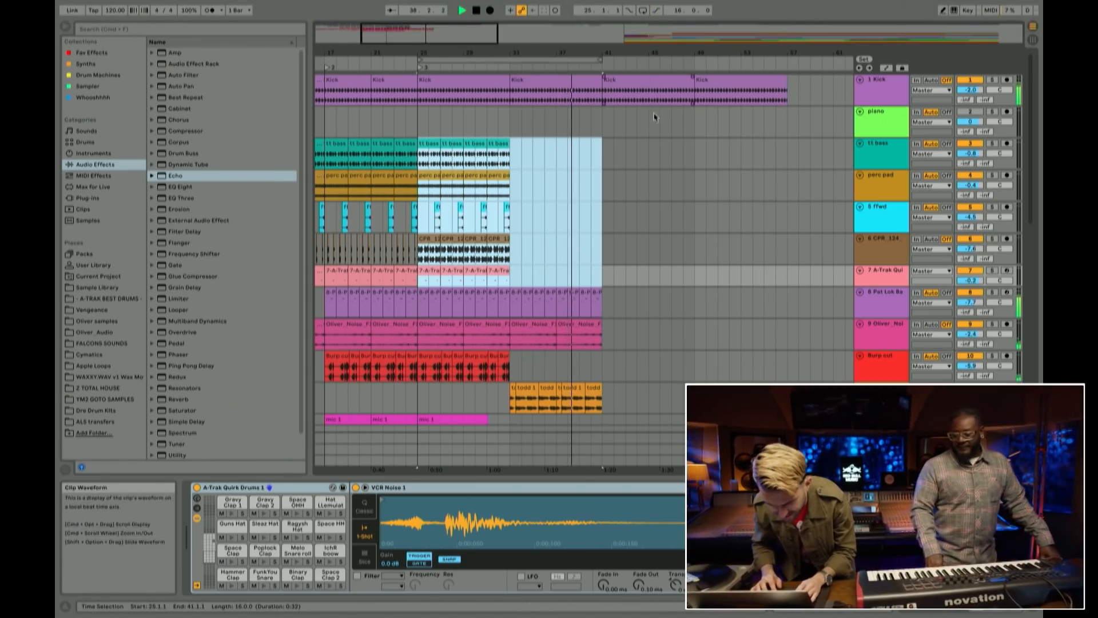
key("super+d")
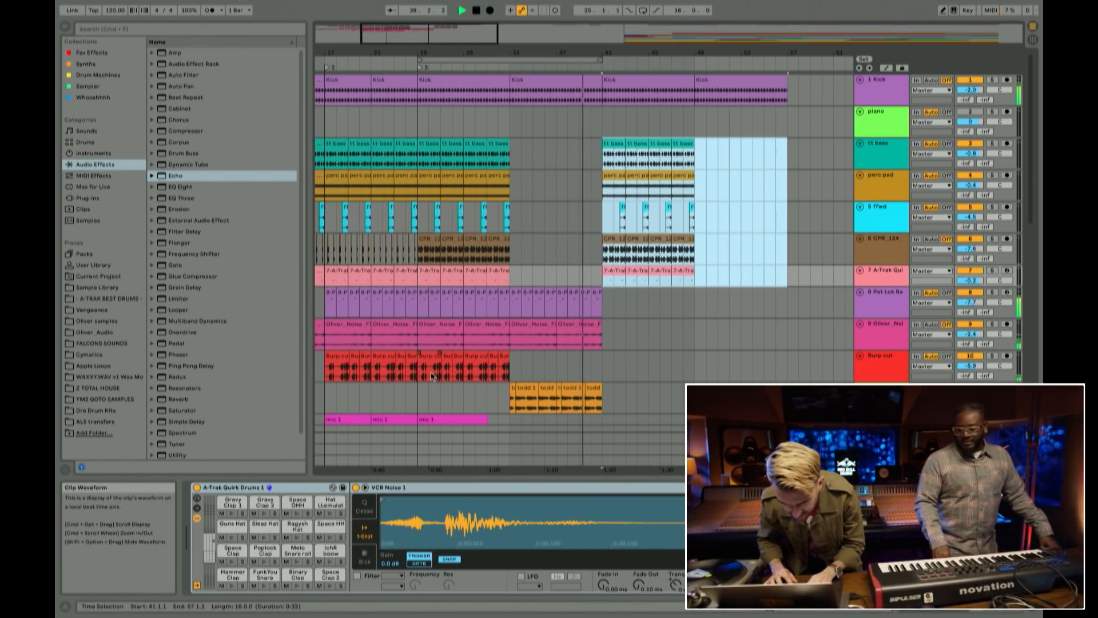
Step: Copy the Burp cut clips from bars 25–33 and the todd clips from bars 33–41 into bars 41–49
left_click_drag(417, 375, 514, 405)
key("super+d")
key("super+d")
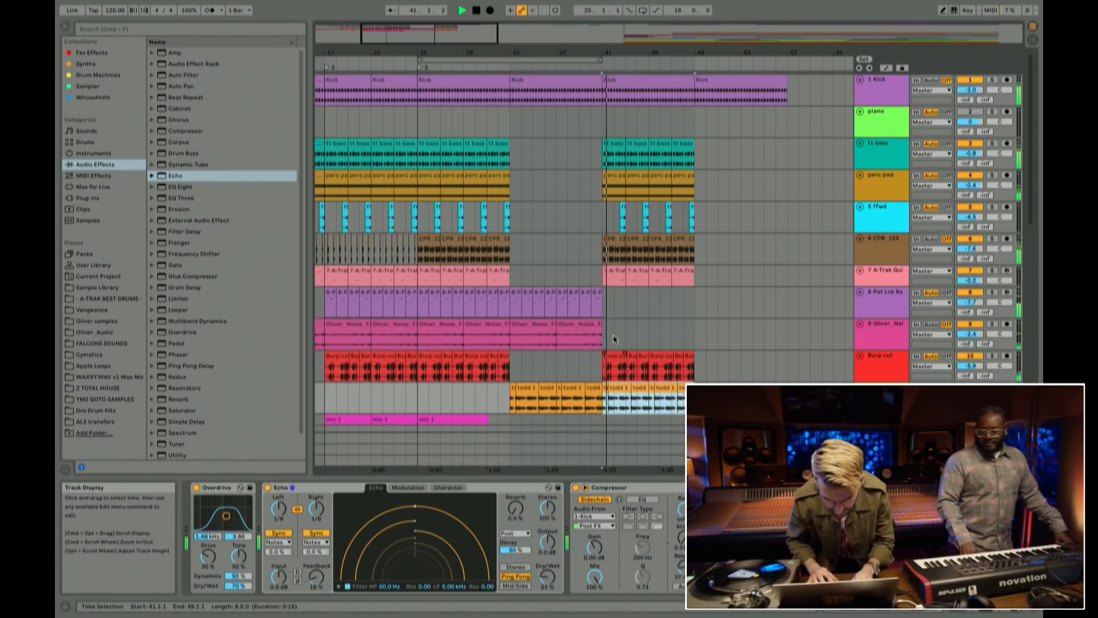
Step: Try to duplicate the Pat Lok and Oliver Noise clips from bars 33–41 to bar 41
left_click_drag(608, 336, 511, 306)
key("super+d")
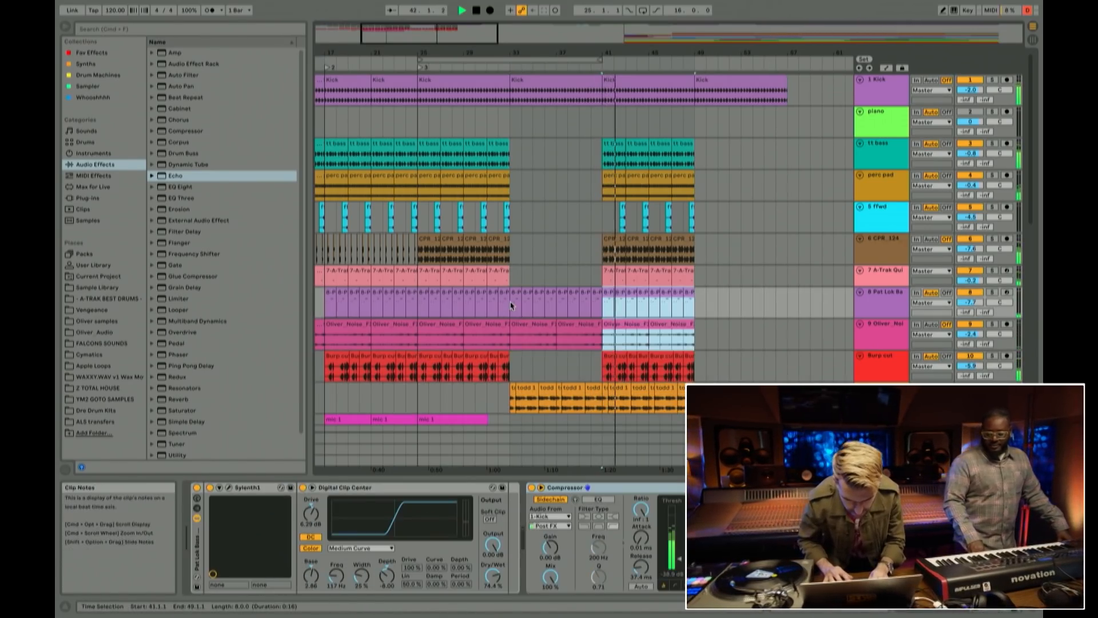
left_click(576, 368)
key("space")
key("super+z")
key("space")
scroll(568, 268, "up", 3)
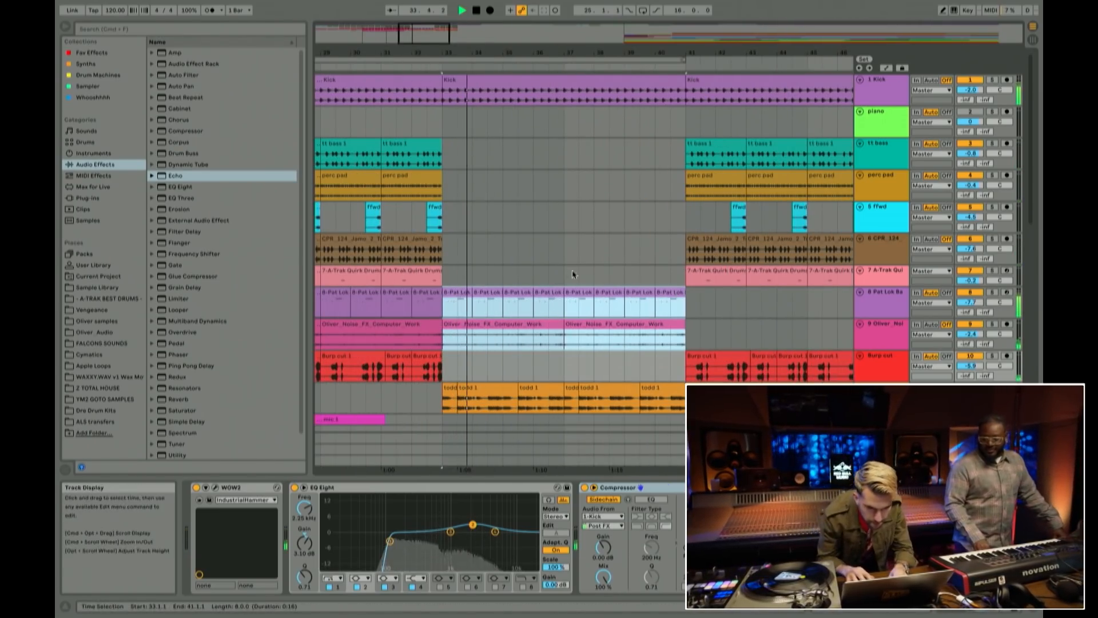
Step: Duplicate the Pat Lok bass and Oliver Noise clips from bars 33–41 into bars 41–49
left_click(708, 301)
left_click_drag(686, 300, 442, 343)
key("super+d")
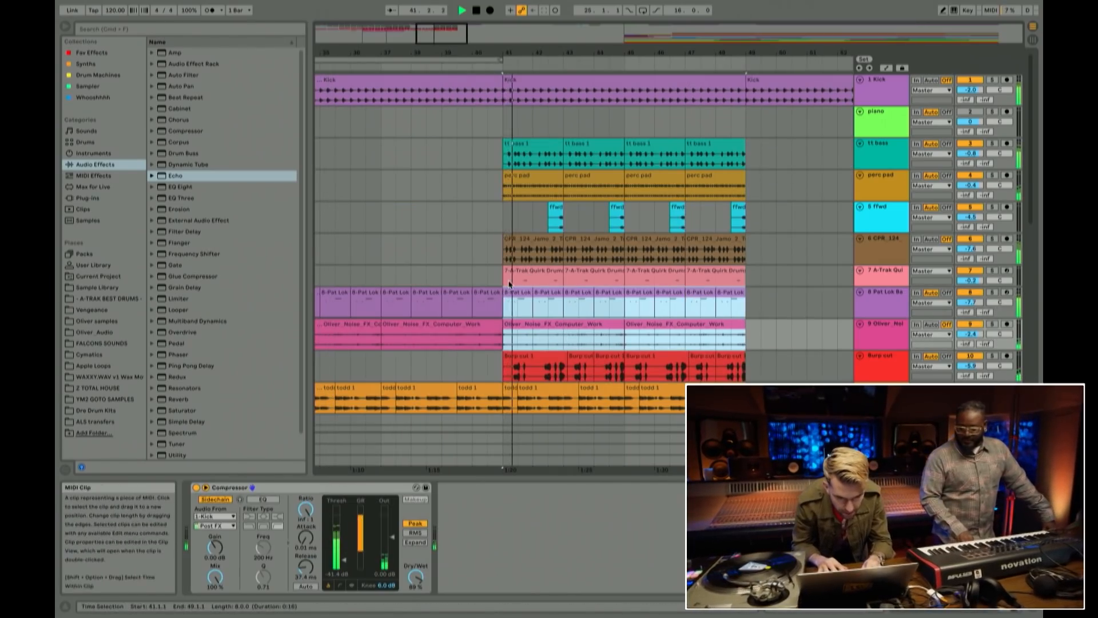
left_click(506, 221)
left_click_drag(584, 53, 584, 38)
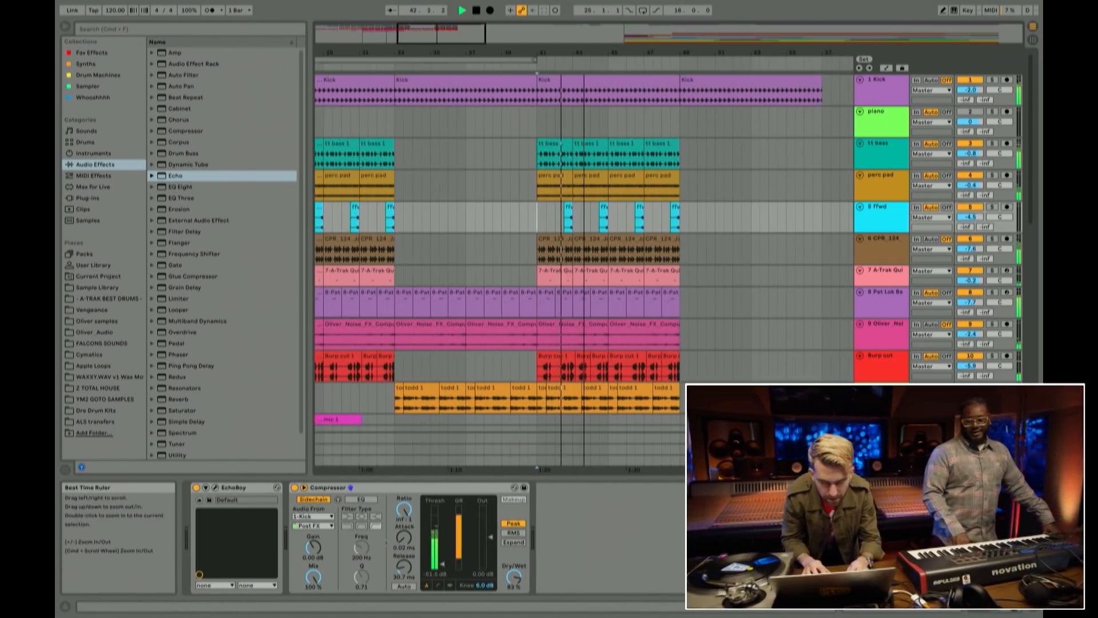
Step: Duplicate all layers from tt bass down to Burp cut from bars 41–49 into bars 49–57, leaving out todd
scroll(676, 184, "down", 1)
scroll(676, 184, "up", 1)
scroll(676, 184, "right", 1)
mouse_move(652, 54)
left_mouse_down()
mouse_move(653, 31)
mouse_move(624, 46)
left_mouse_up()
left_click(633, 370)
left_click_drag(633, 369, 524, 144)
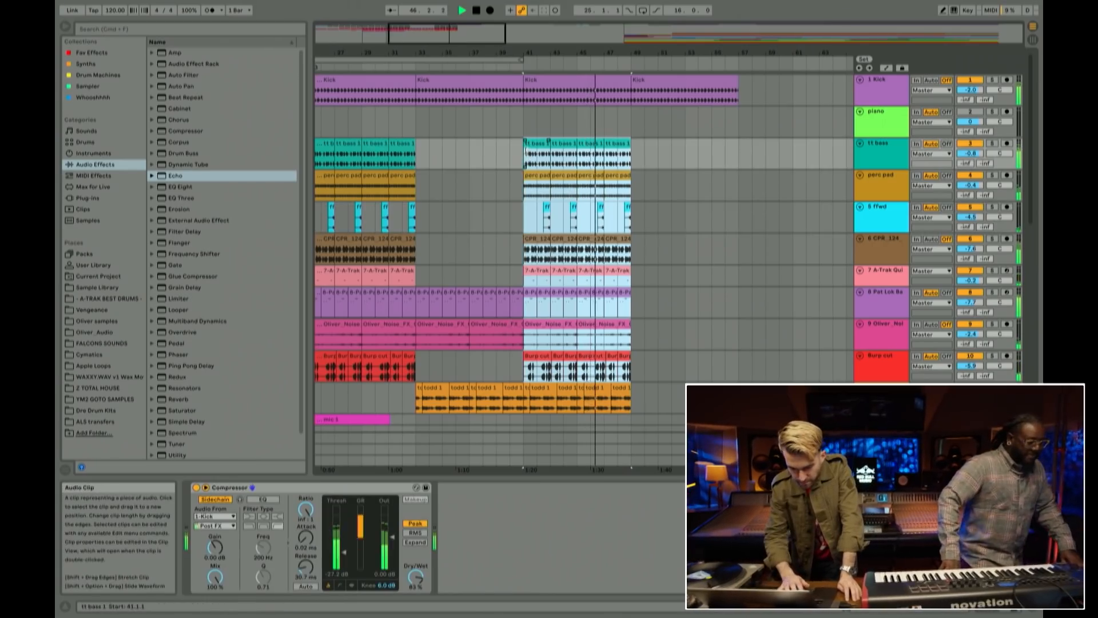
key("super+d")
Step: Copy the chopped piano clips from bars 81–89 and paste them at bar 49 on the piano track
scroll(634, 128, "right", 10)
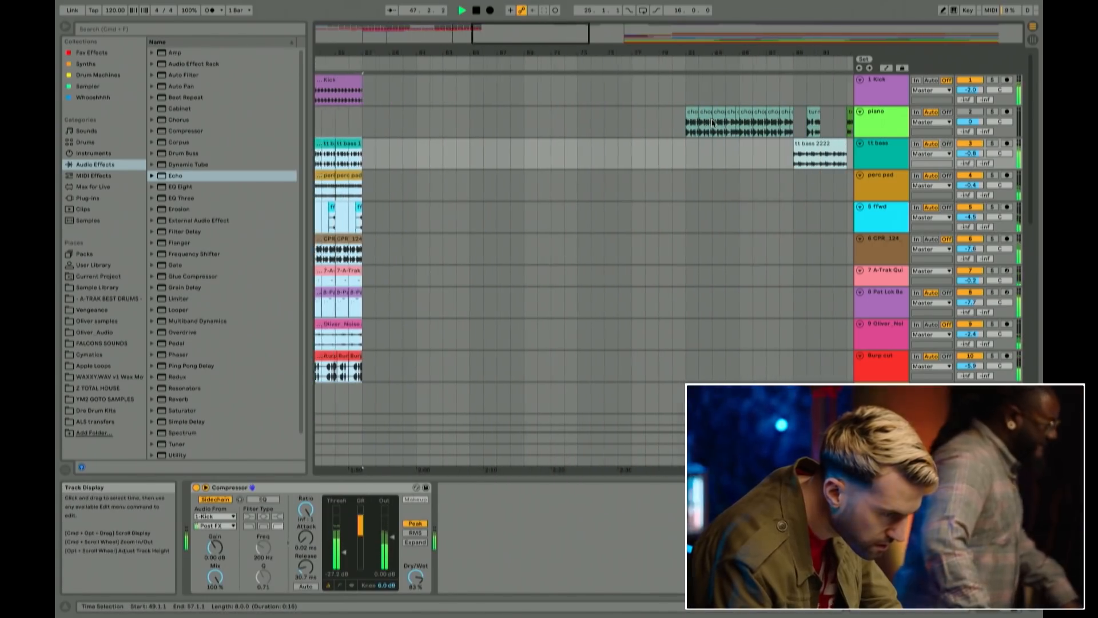
scroll(712, 121, "right", 2)
left_click(654, 123)
left_click_drag(772, 126, 912, 160)
key("space")
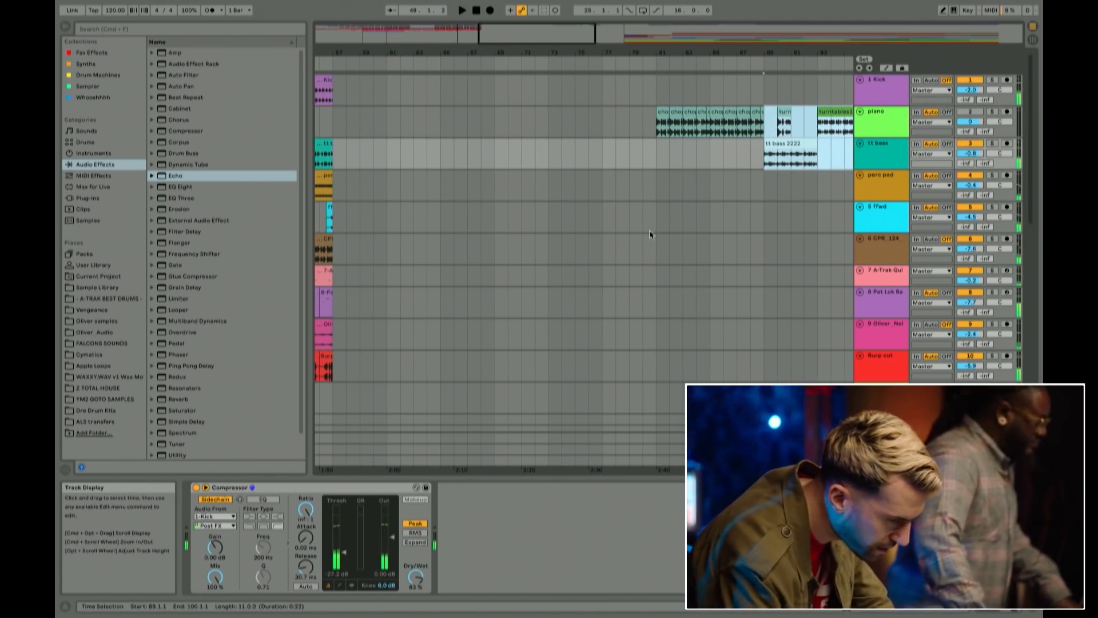
left_click(712, 217)
left_click_drag(649, 126, 752, 118)
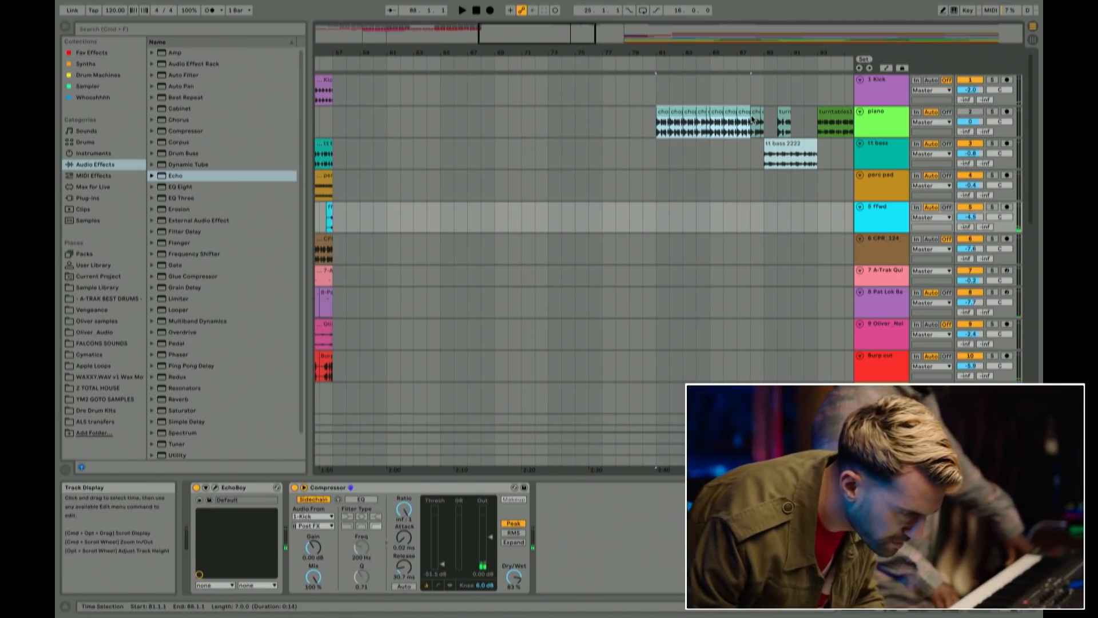
scroll(708, 139, "left", 10)
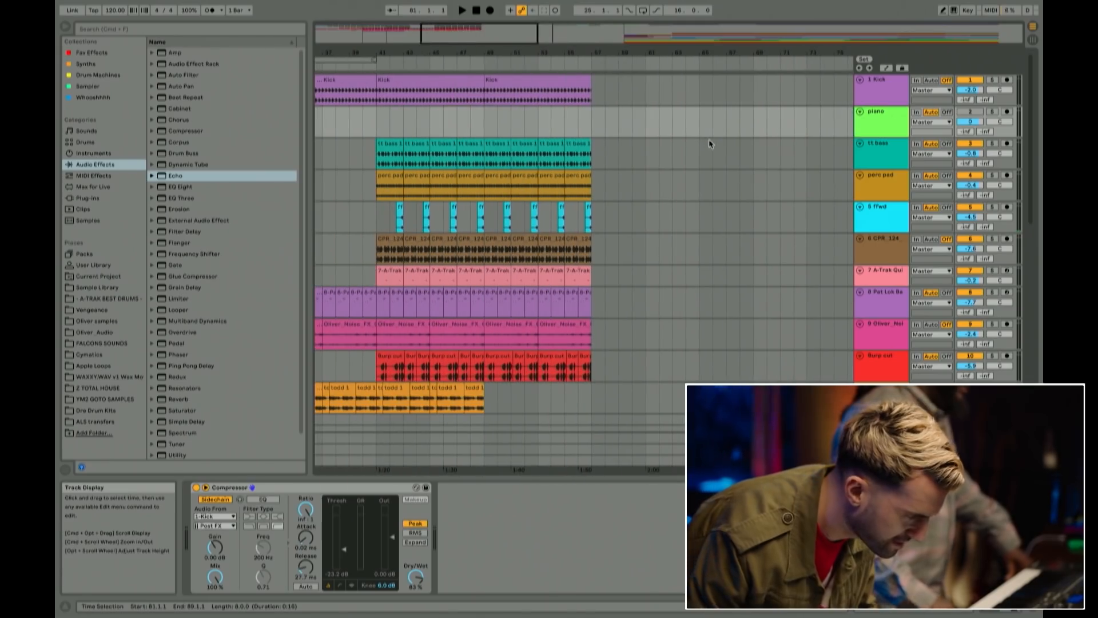
left_click(489, 121)
key("ctrl+v")
Step: Play the section from bar 49 and restart it to hear the piano chops with the other layers
key("space")
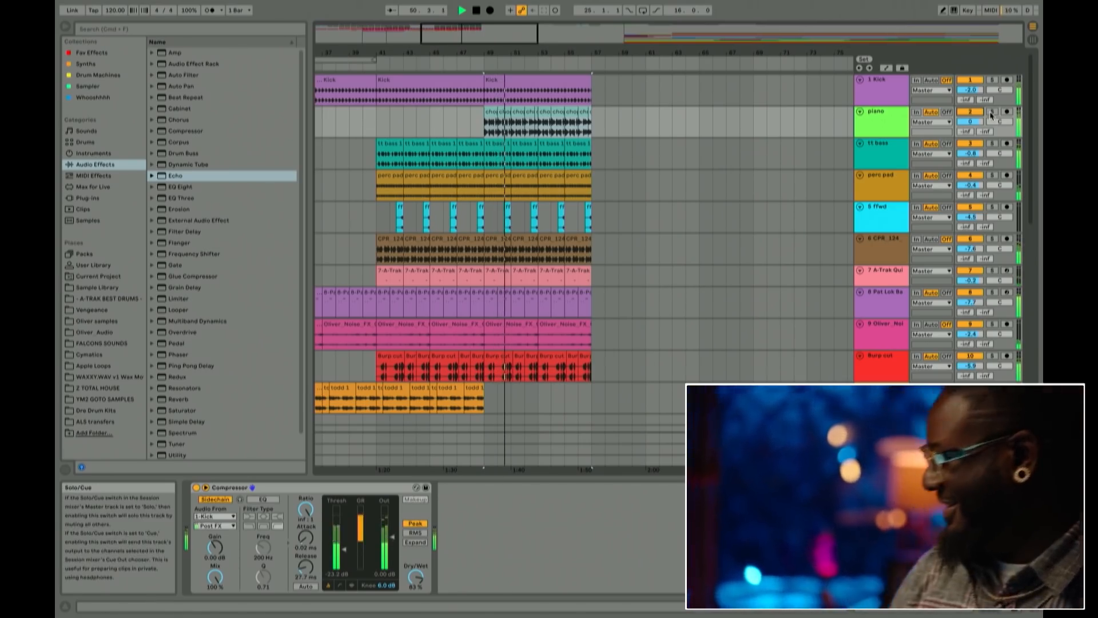
scroll(617, 327, "down", 2)
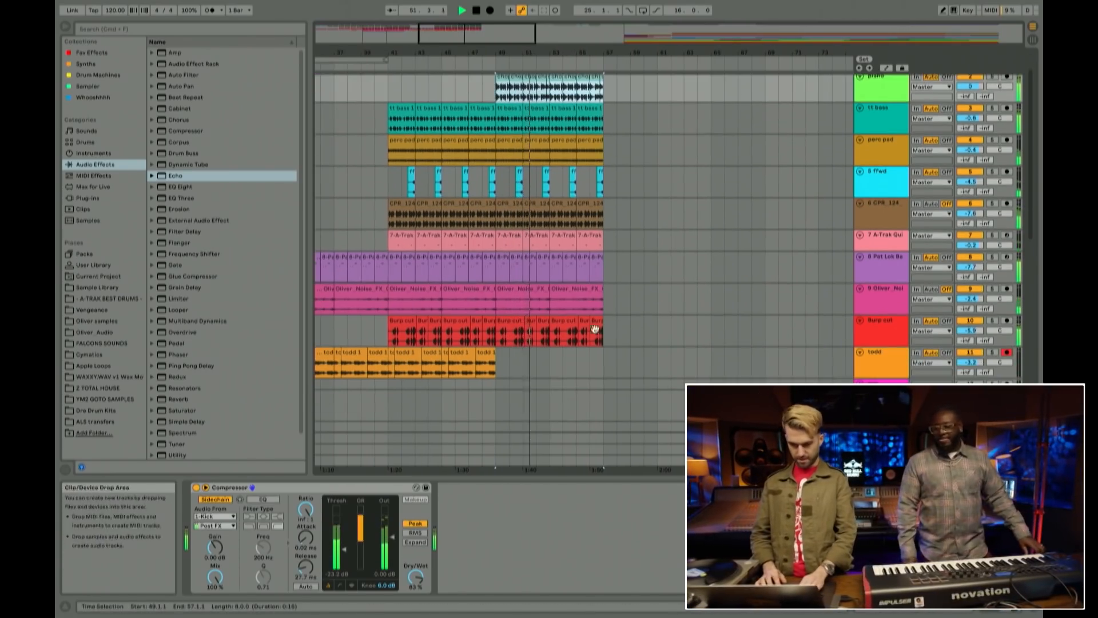
key("space")
key("space")
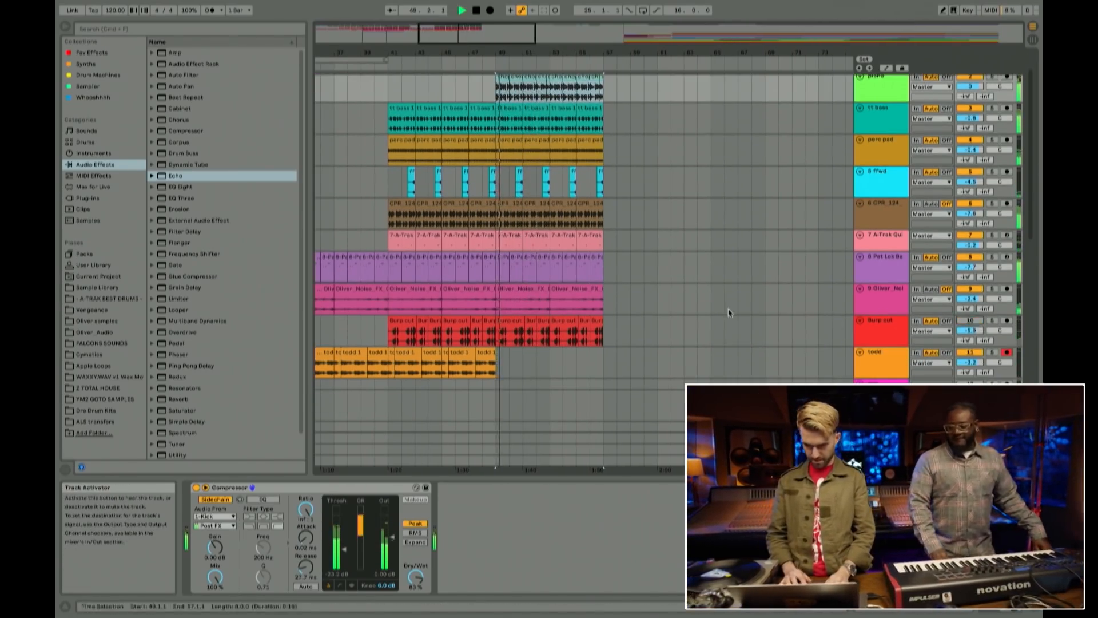
Step: Loop bars 49–57 and delete the Burp cut clips in that range
left_click_drag(602, 330, 497, 326)
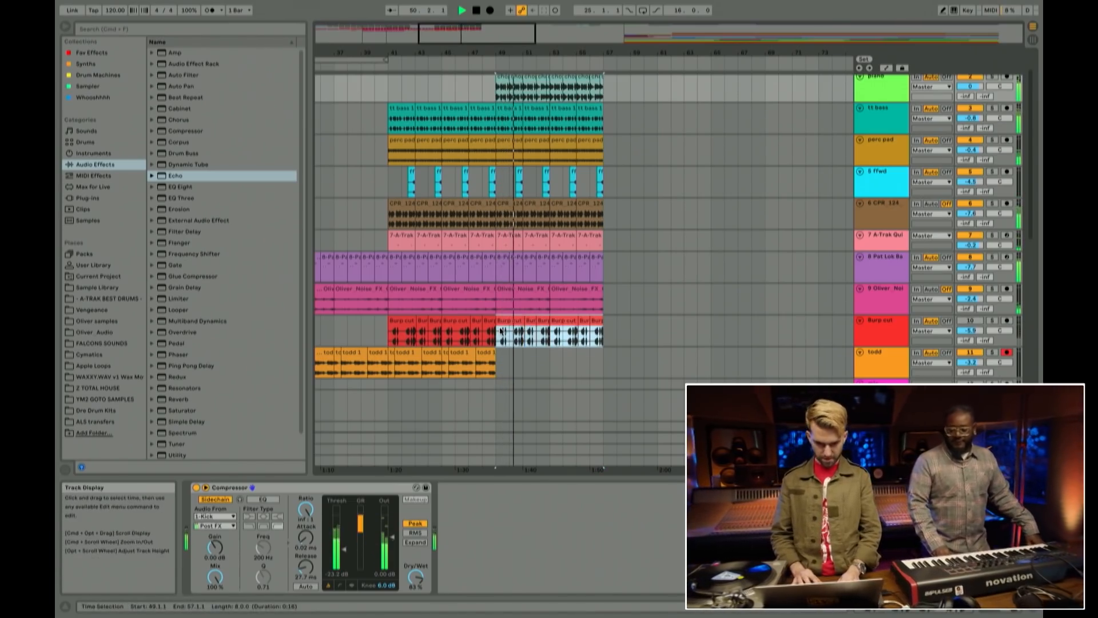
key("super+l")
scroll(595, 264, "up", 2)
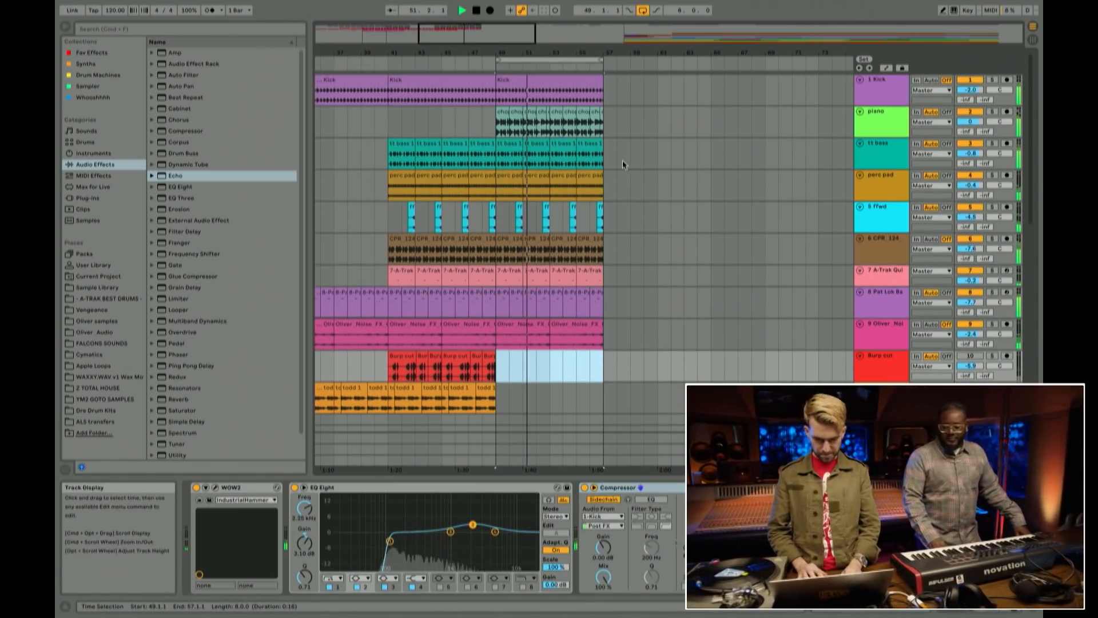
Step: Search the plug-ins for "decap" and add Decapitator to the piano track ahead of the Compressor
left_click(897, 125)
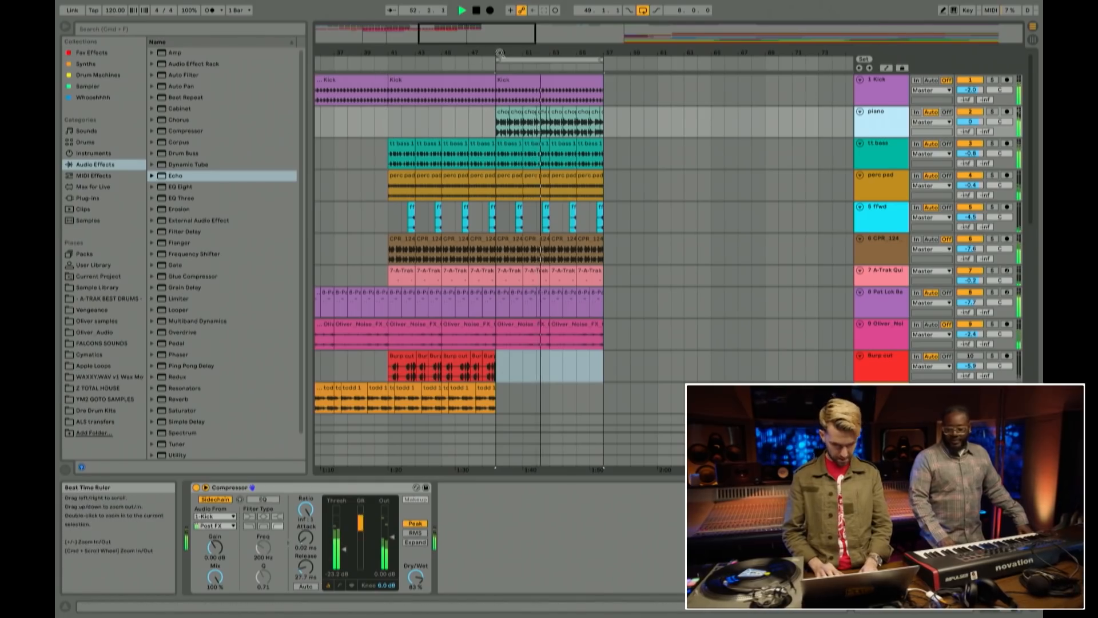
left_click_drag(501, 53, 501, 73)
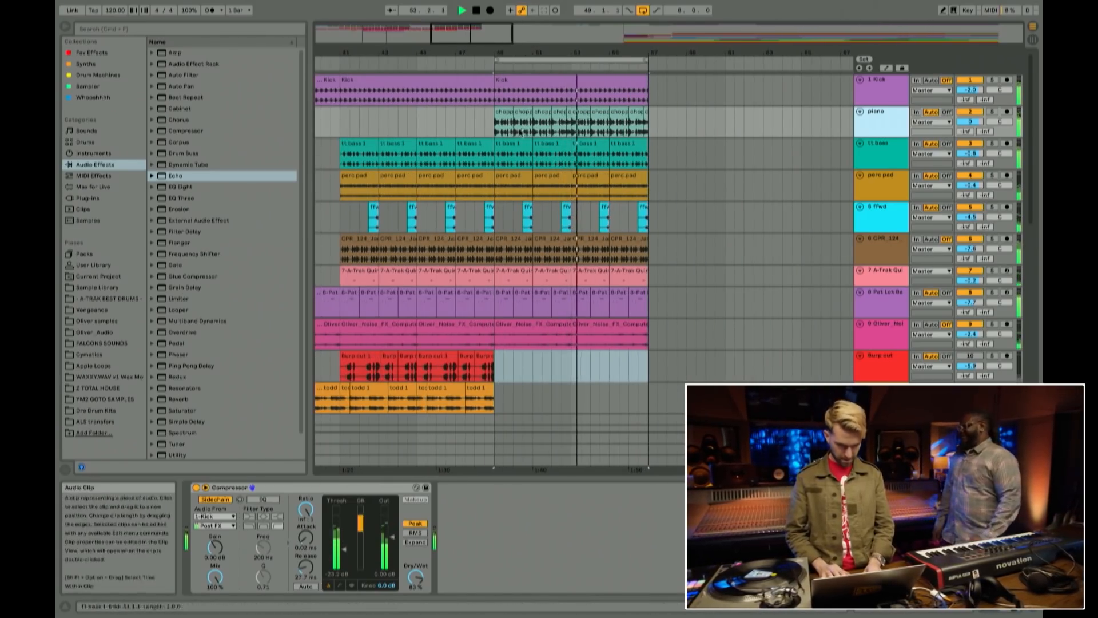
left_click(493, 125)
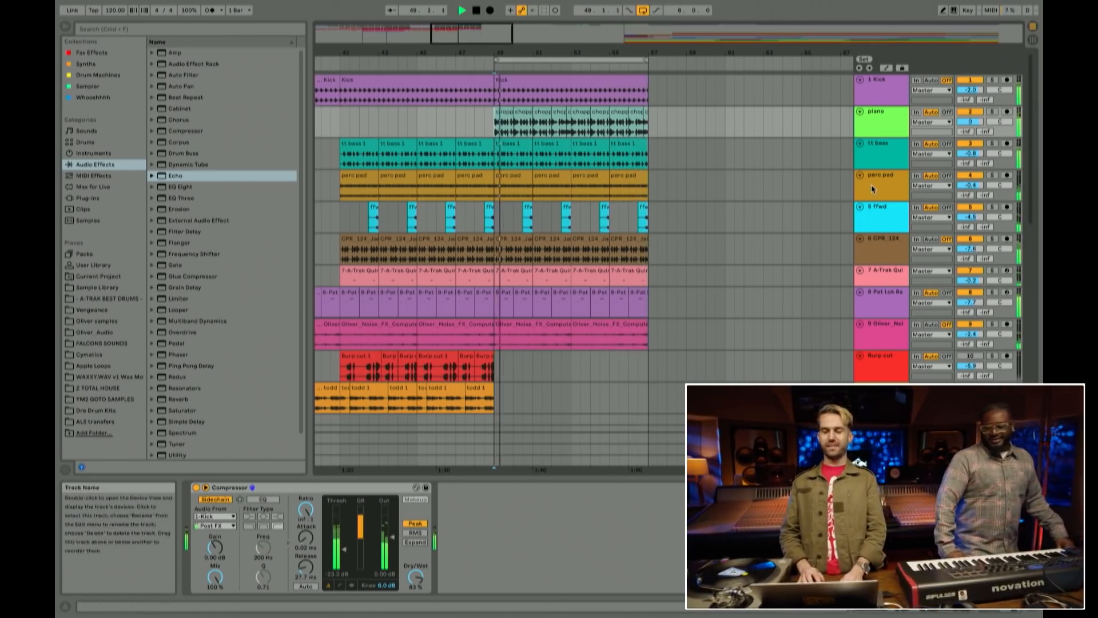
left_click(889, 112)
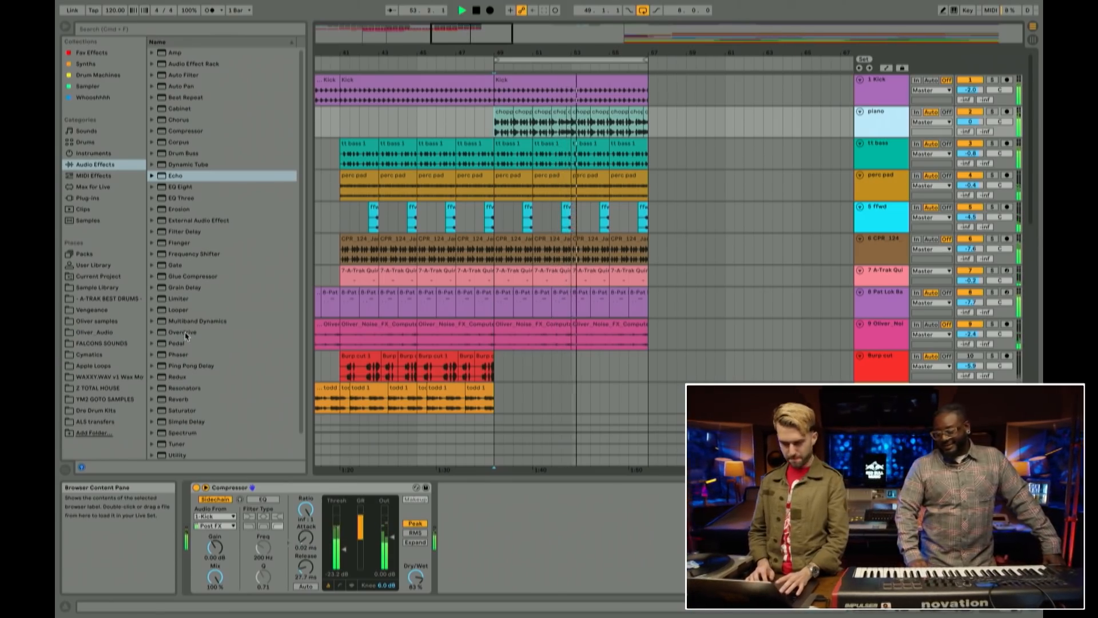
left_click(88, 198)
left_click(136, 27)
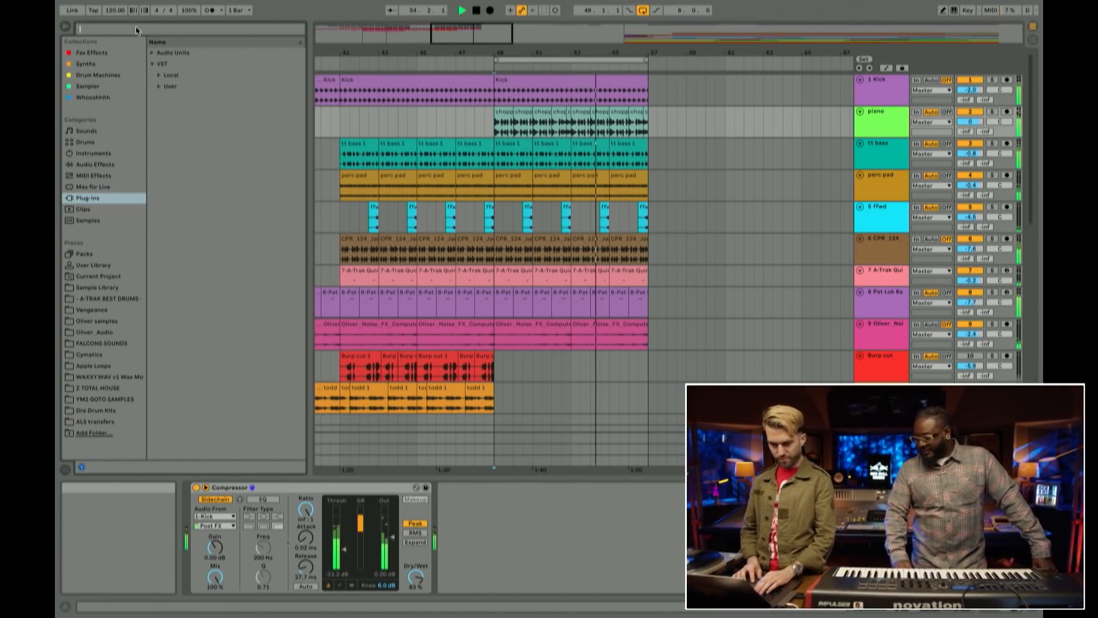
type("de")
key("BackSpace")
key("BackSpace")
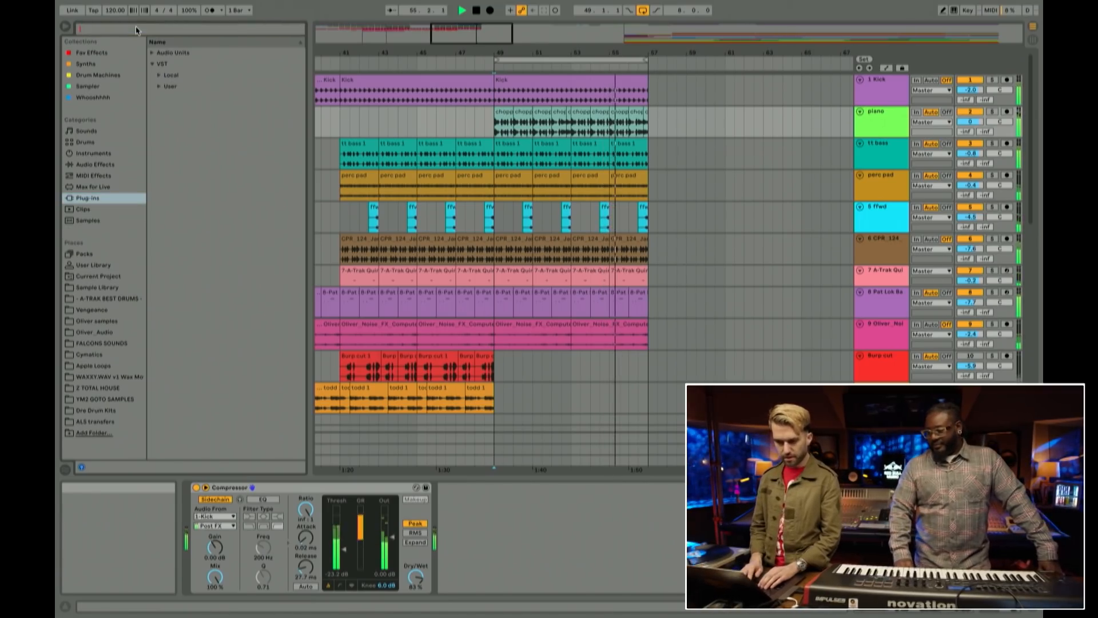
type("decap")
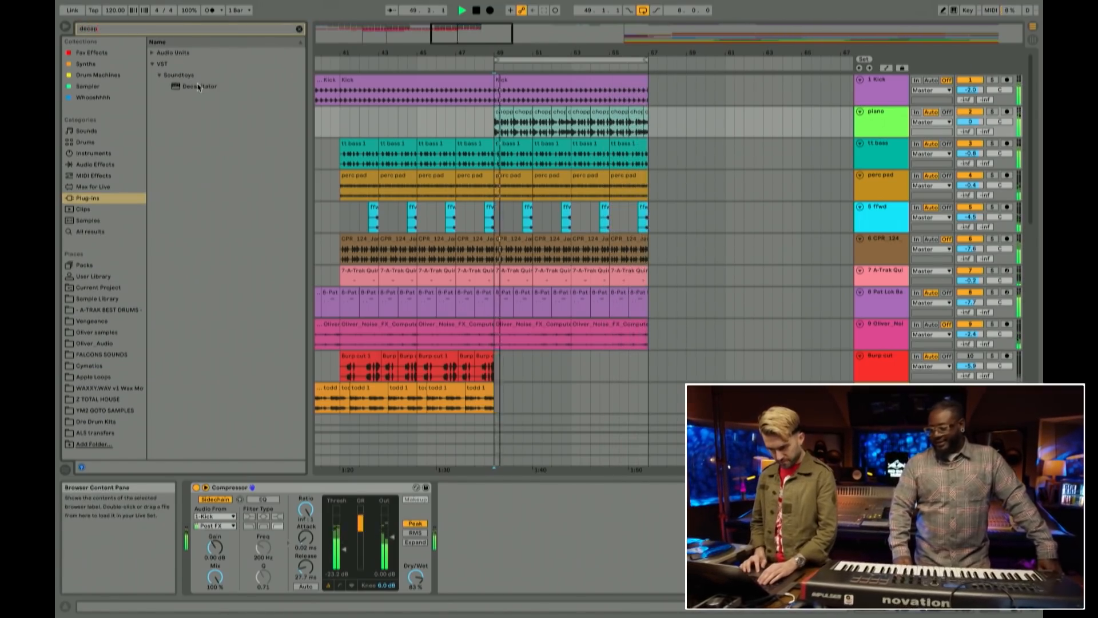
left_click_drag(200, 86, 490, 77)
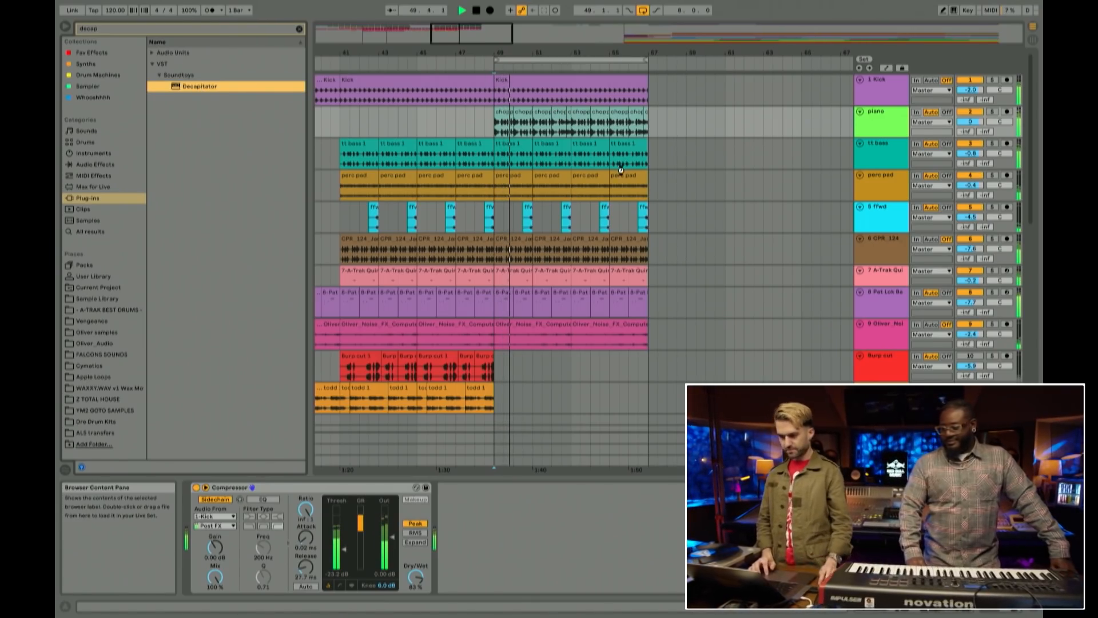
left_click_drag(647, 181, 197, 489)
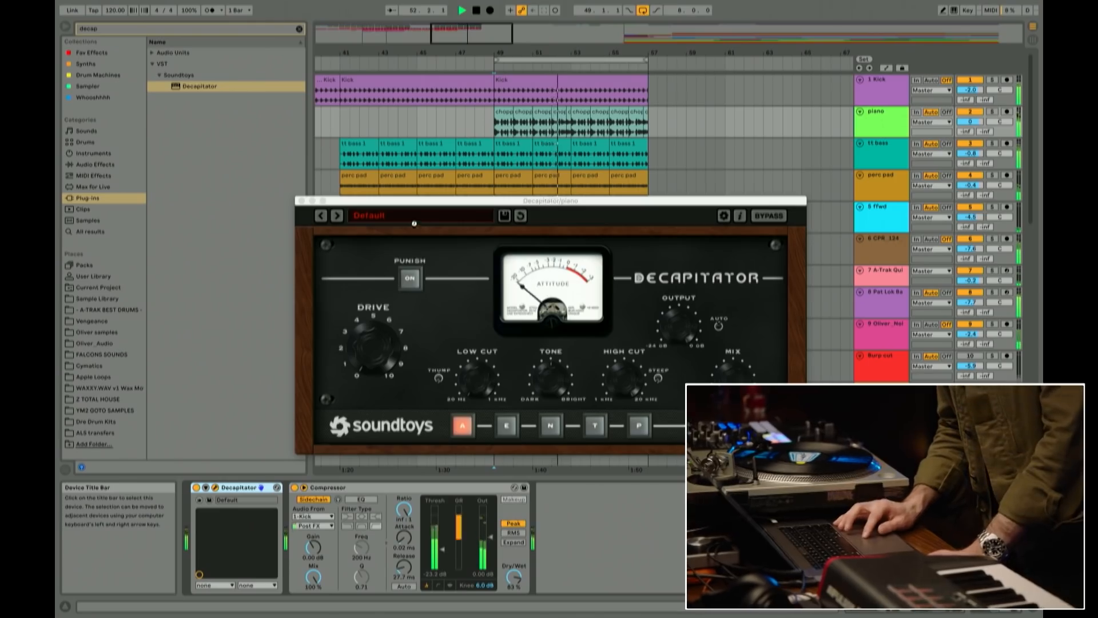
Step: Try Decapitator's guitar presets on the piano chops, including Beefy G and DistortionDoubler
left_click(415, 223)
mouse_move(405, 221)
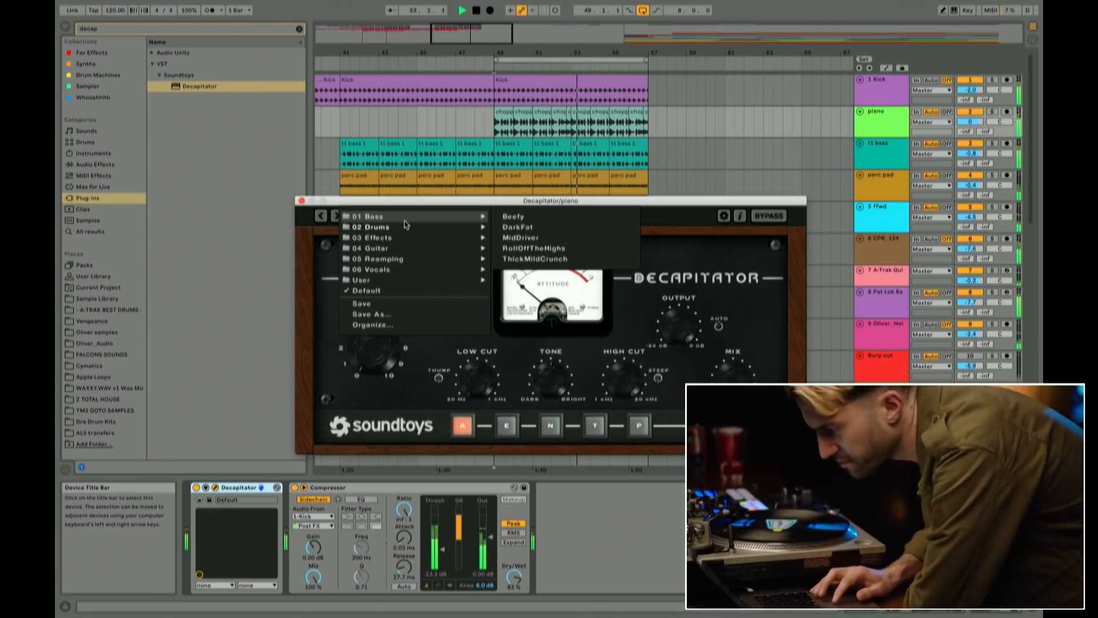
mouse_move(406, 248)
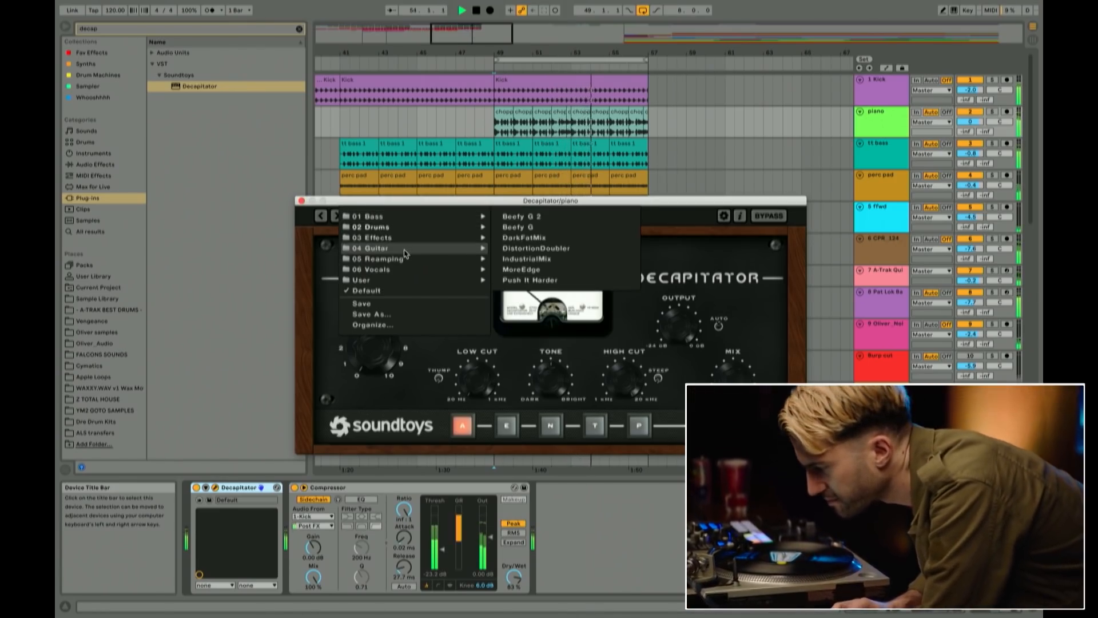
left_click(545, 228)
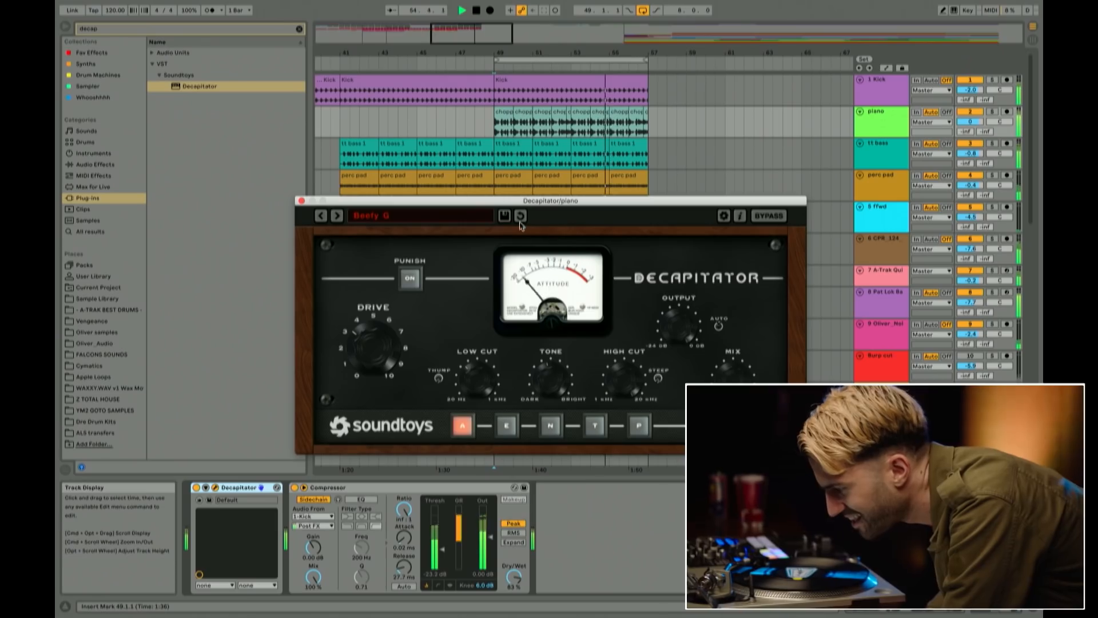
left_click(336, 216)
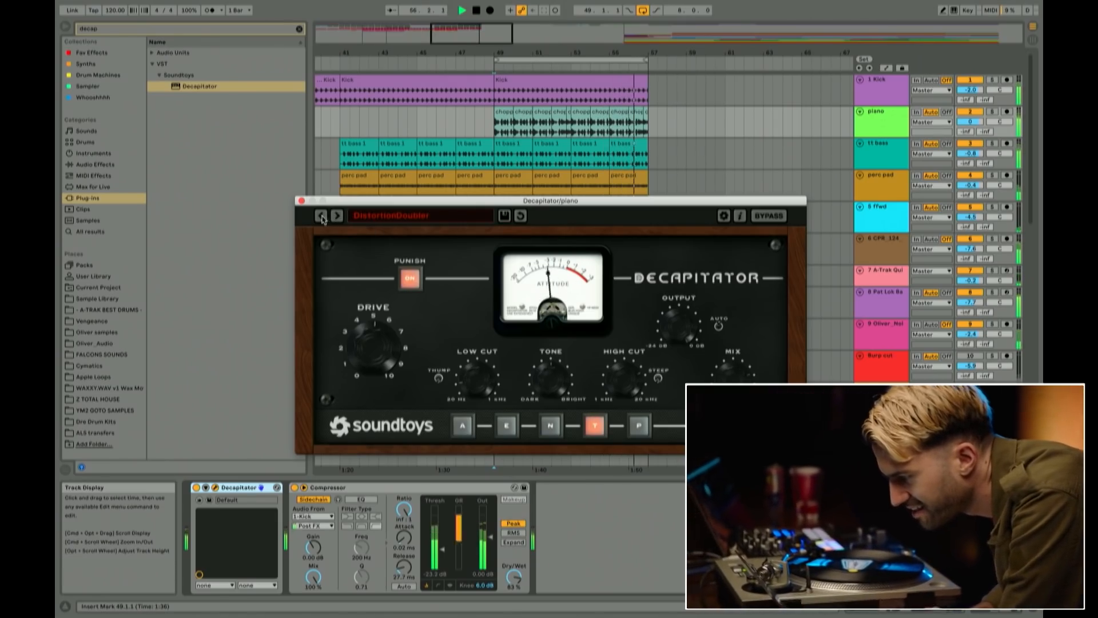
left_click(322, 218)
left_click(338, 218)
left_click(337, 218)
Step: Load Decapitator's DarkDrive drum preset, listen to it, and advance to DrumFattener 1
left_click(355, 218)
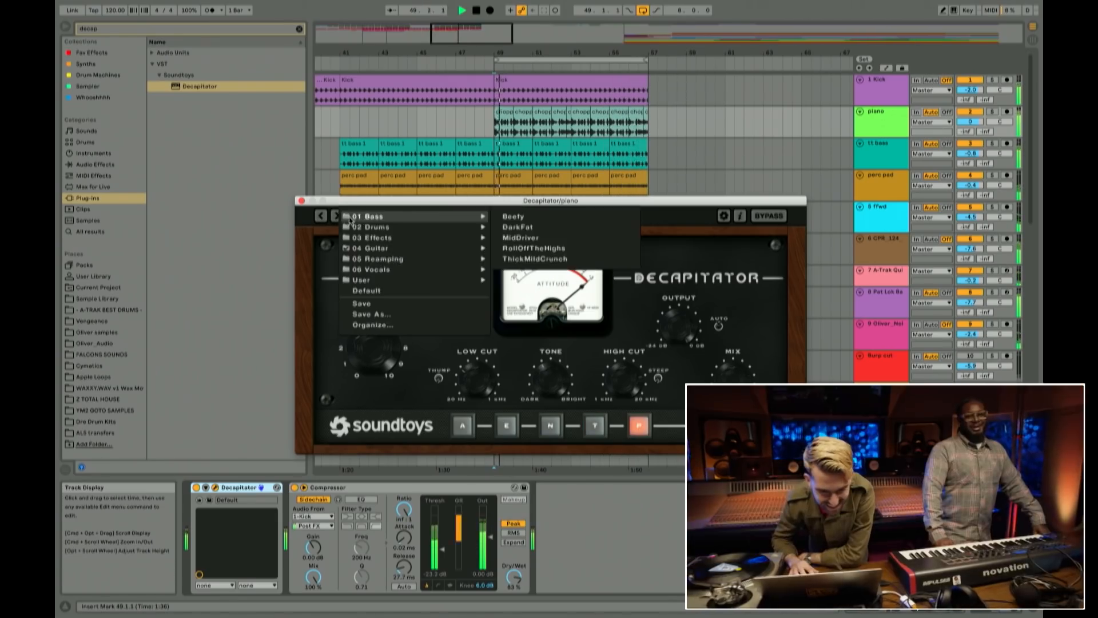
mouse_move(388, 227)
left_click(521, 227)
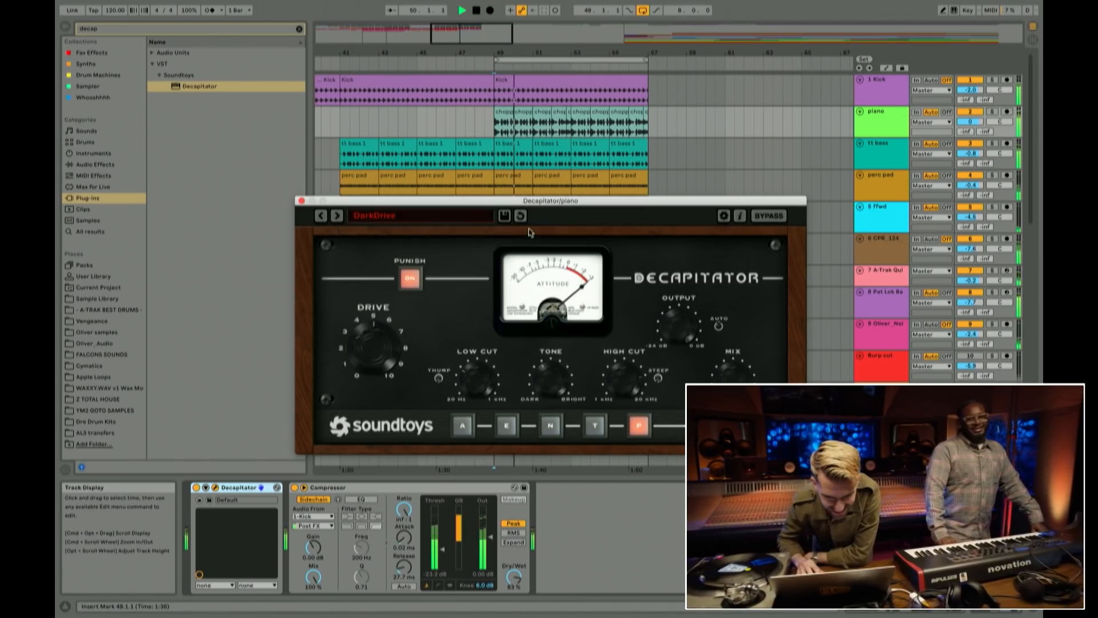
left_click(338, 217)
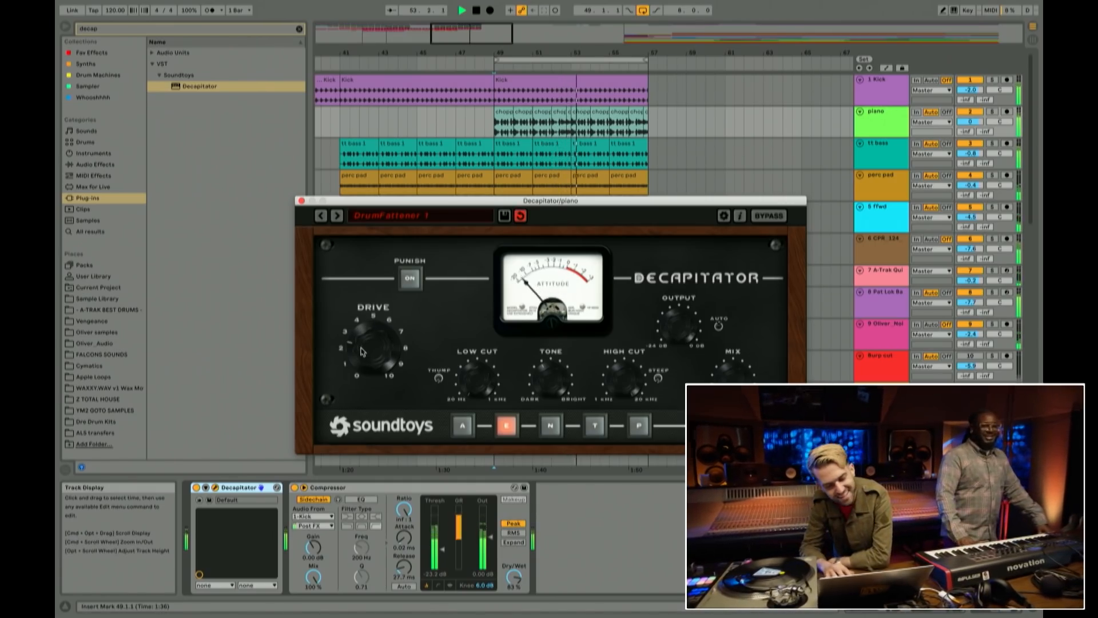
Step: Deactivate Decapitator on the piano track and close its plug-in window
left_click(196, 488)
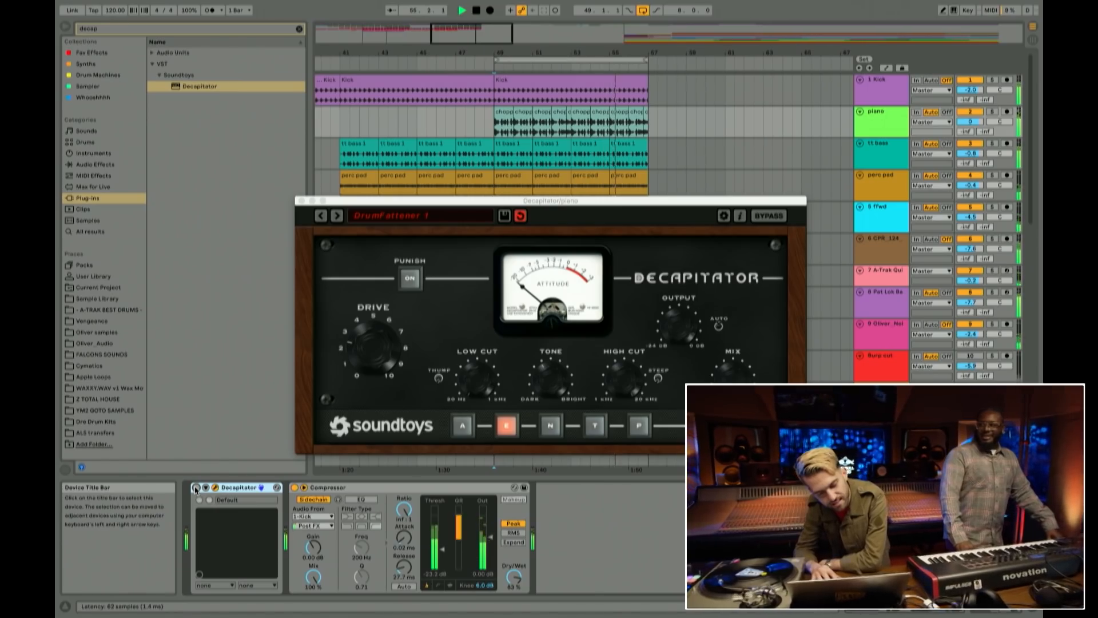
left_click(196, 488)
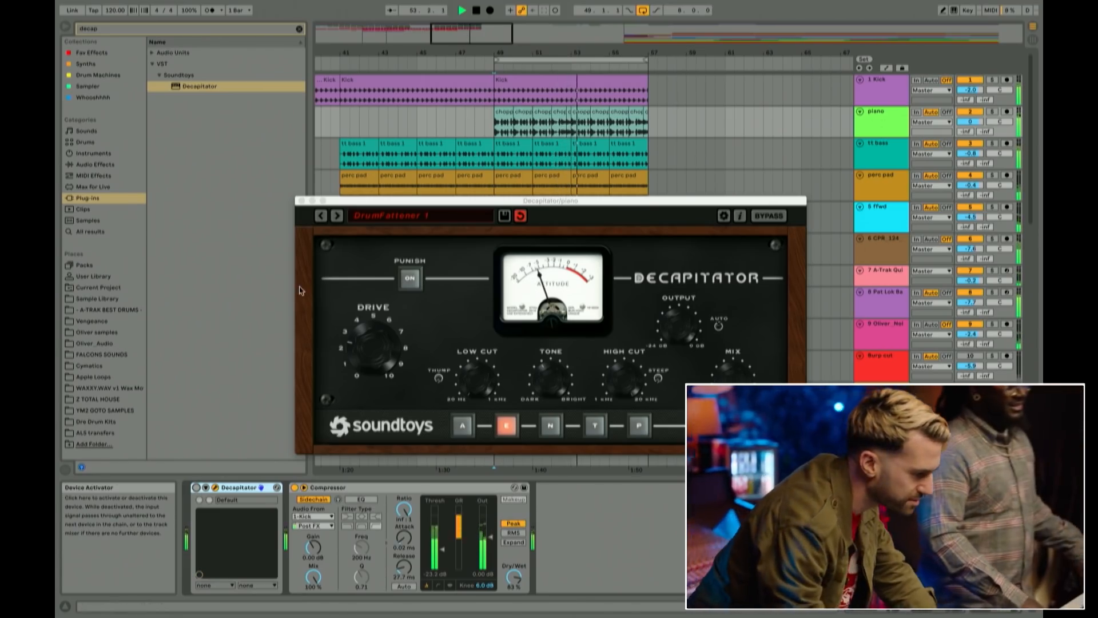
left_click(301, 200)
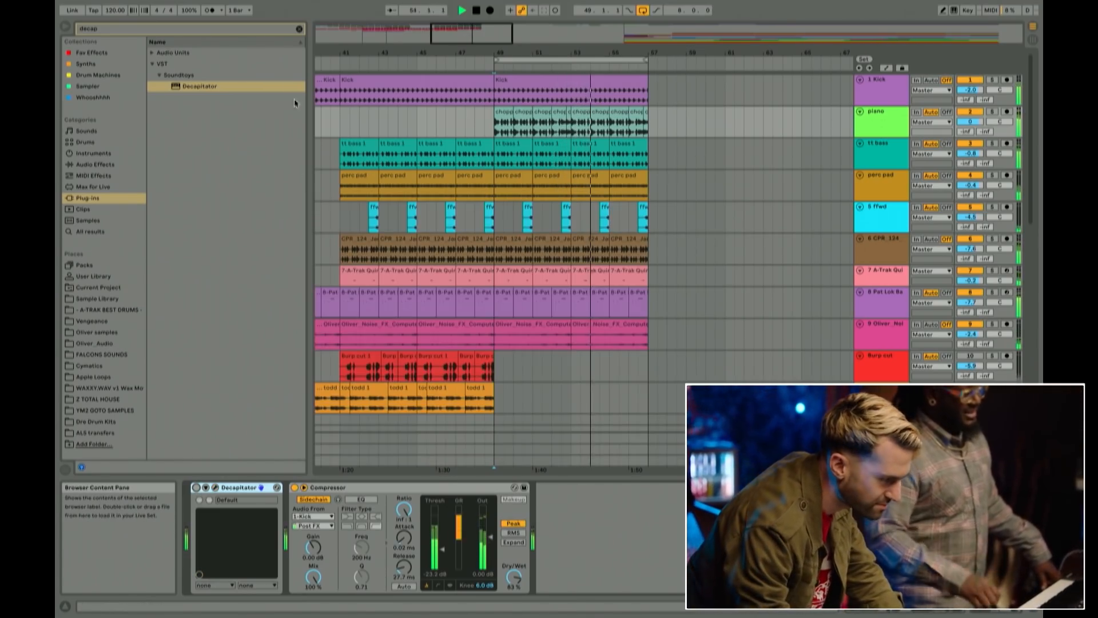
left_click(299, 29)
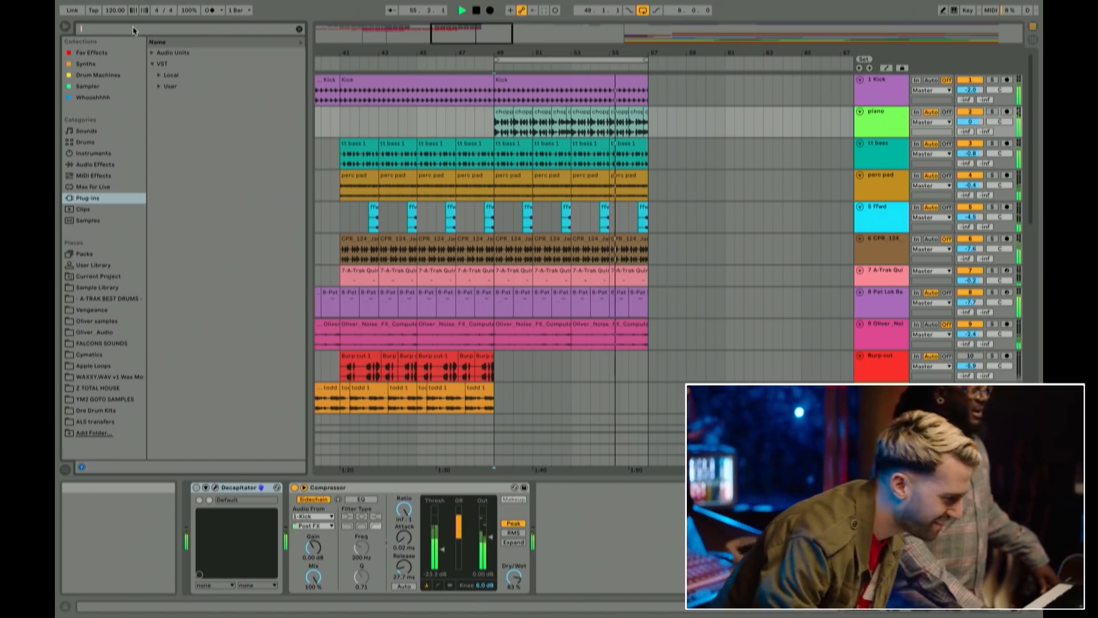
left_click(495, 127)
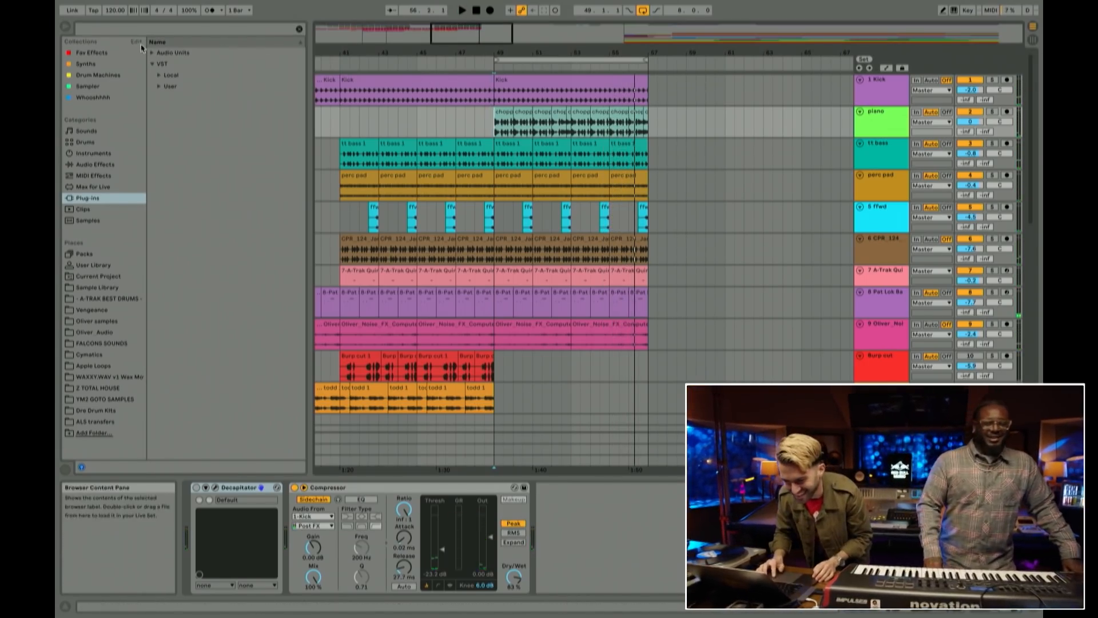
left_click(111, 165)
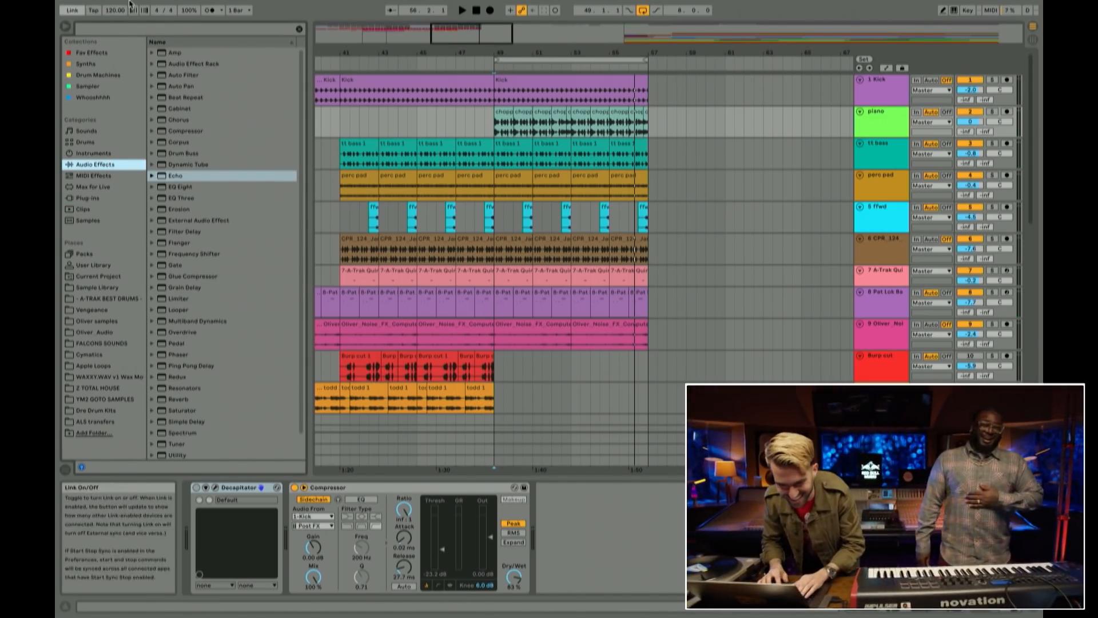
left_click(110, 201)
left_click(143, 28)
type("dec")
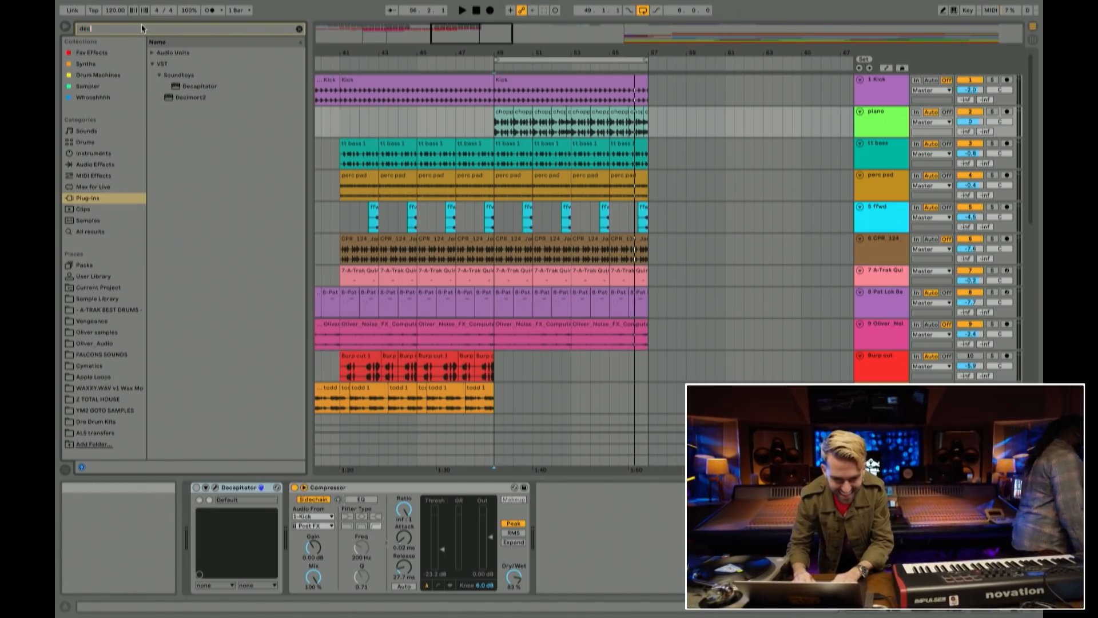
left_click(299, 29)
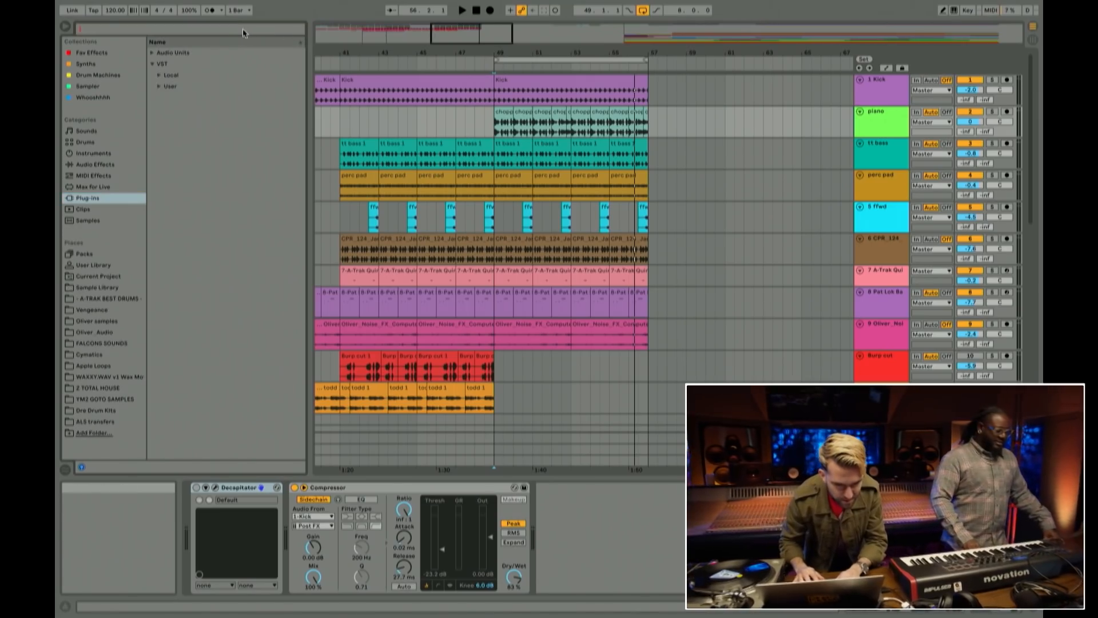
Step: Search the plug-ins for "deva" and add Devastor2 to the piano track between Decapitator and the Compressor
left_click(225, 29)
type("deva")
left_click(186, 80)
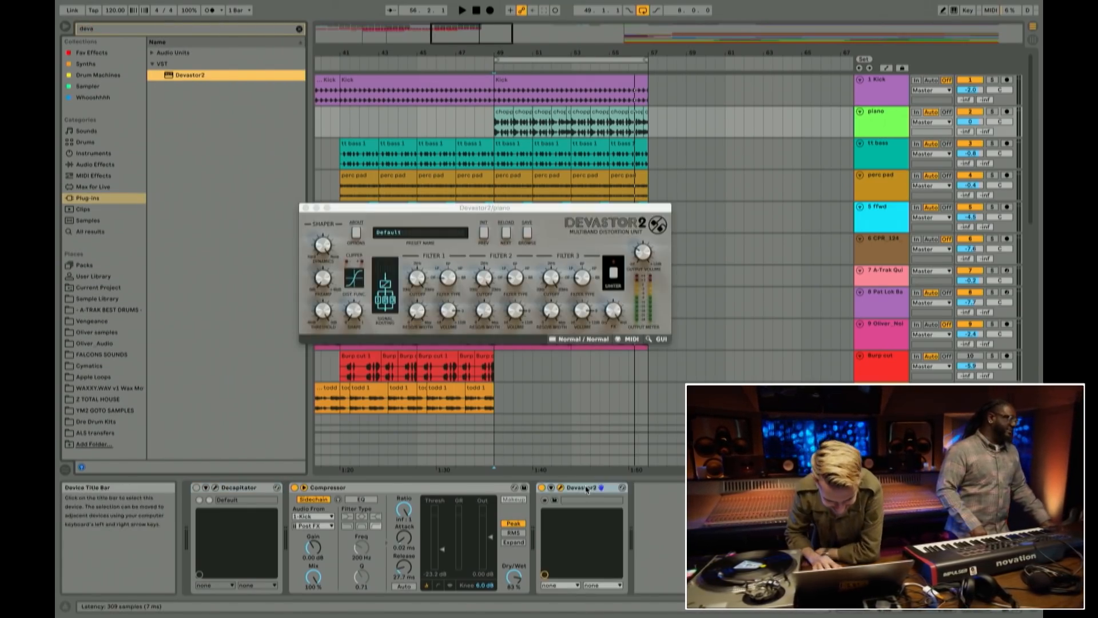
left_click_drag(586, 488, 315, 514)
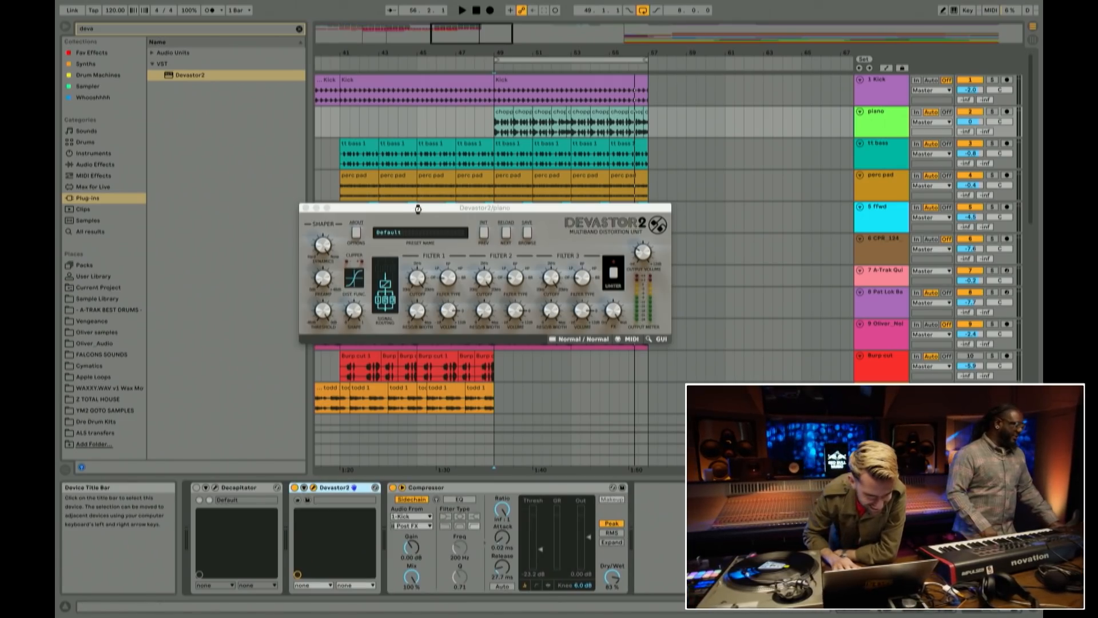
Step: Play the loop and step through Devastor2's presets, from 303 Sparrows to Acidity 3
left_click_drag(418, 208, 379, 150)
key("space")
left_click(466, 175)
left_click(467, 175)
left_click(467, 175)
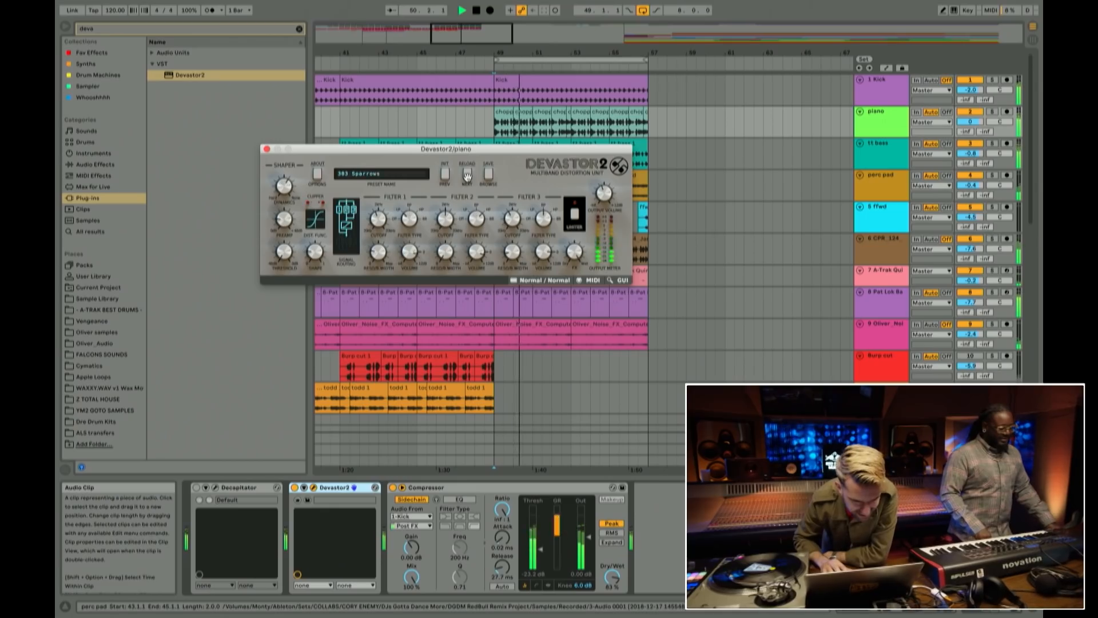
left_click(466, 175)
left_click(466, 175)
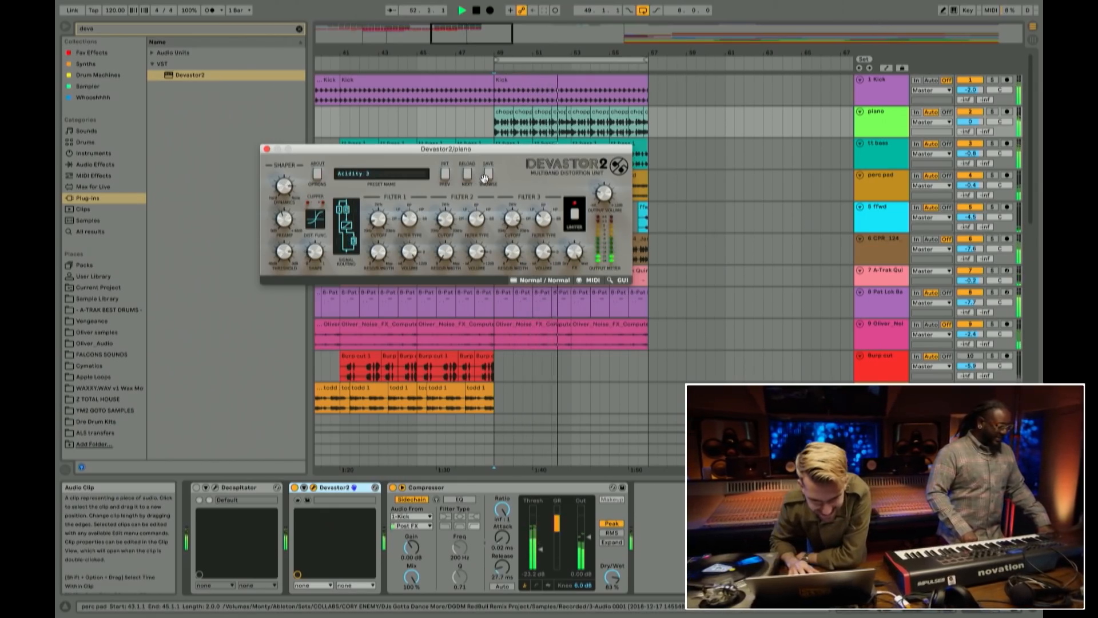
Step: Open Devastor2's preset browser, try Another Key in Paradise and All Over Again, and load the Audition preset
left_click(485, 177)
left_click(377, 422)
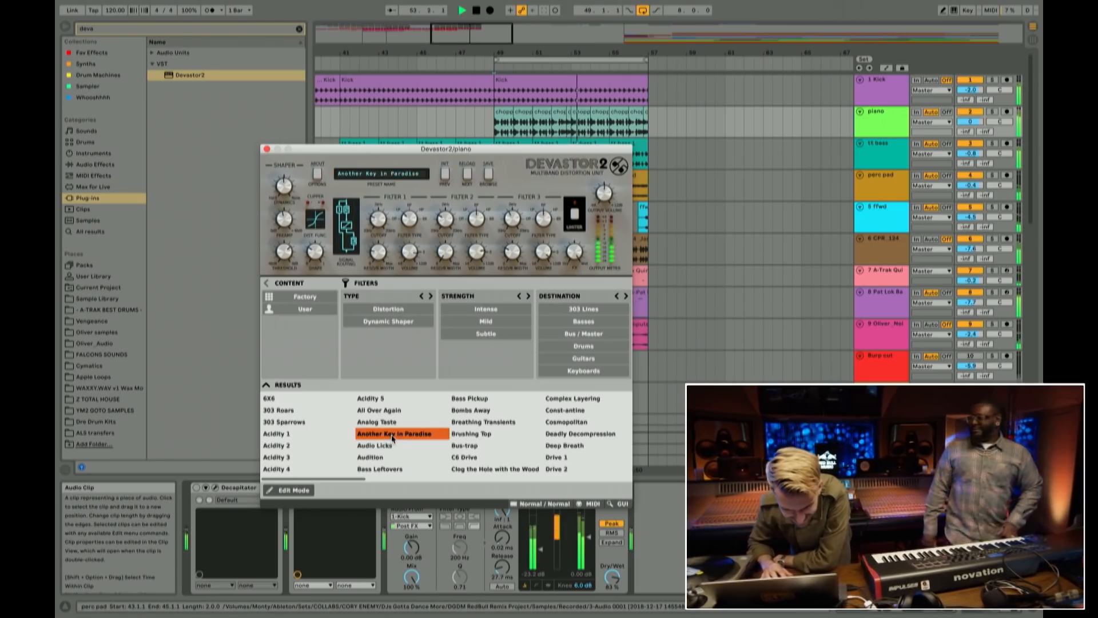
left_click(378, 410)
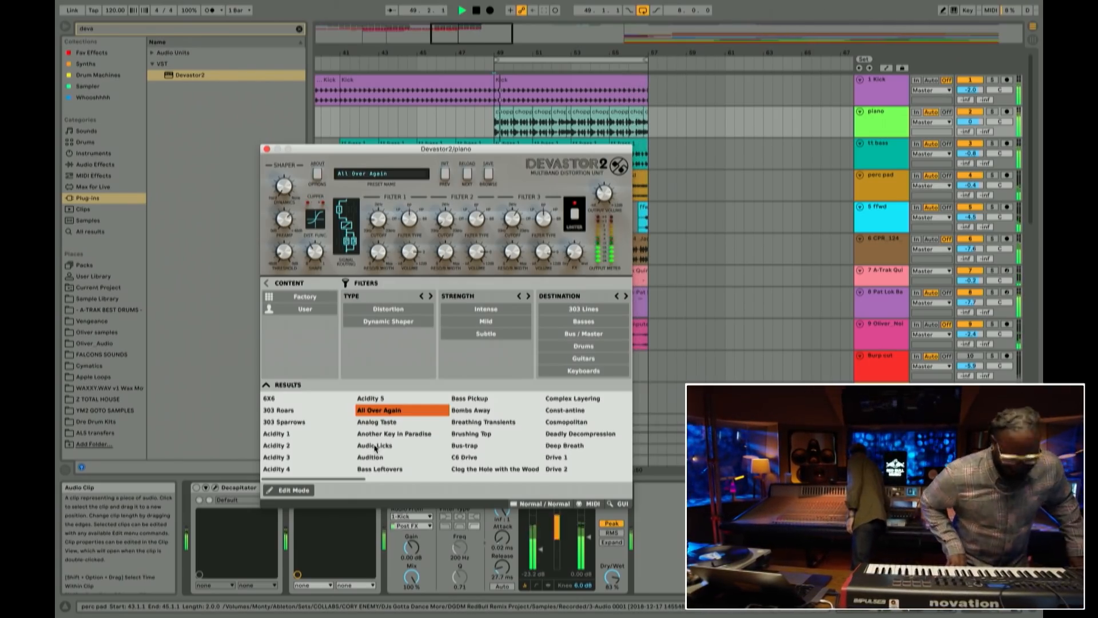
left_click(406, 459)
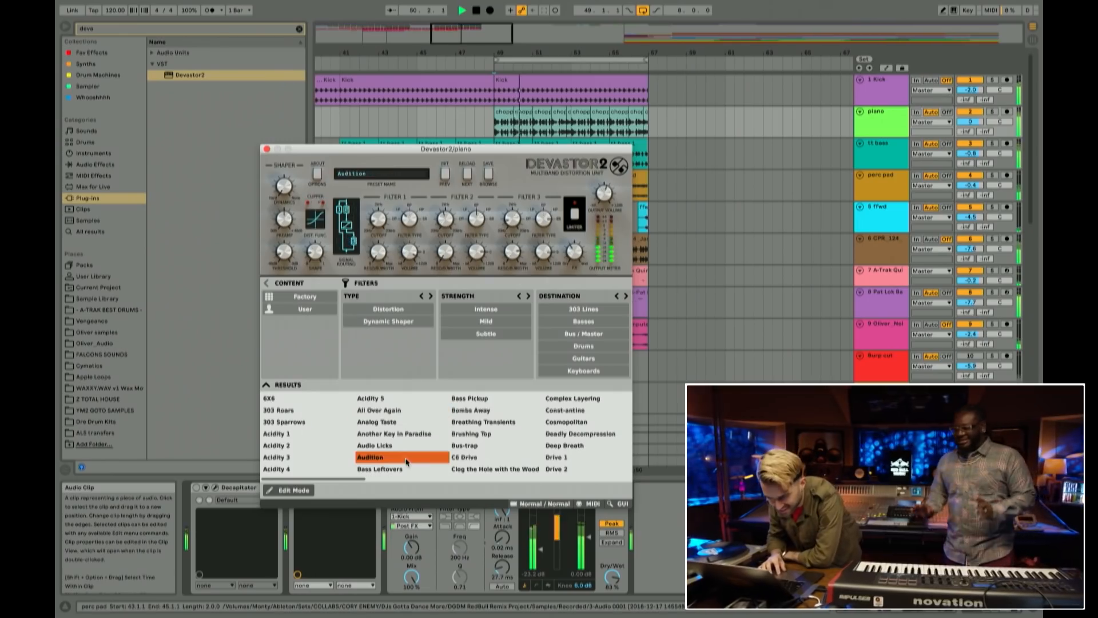
Step: Solo the piano track and restart playback from bar 49 to hear the distorted chops alone
key("space")
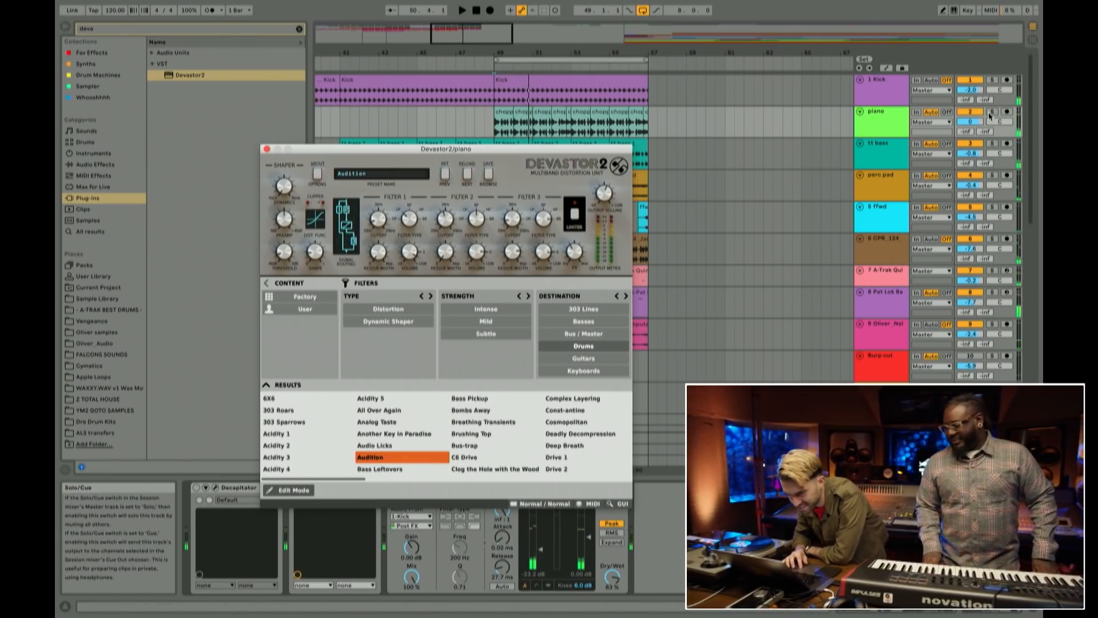
left_click(991, 113)
key("space")
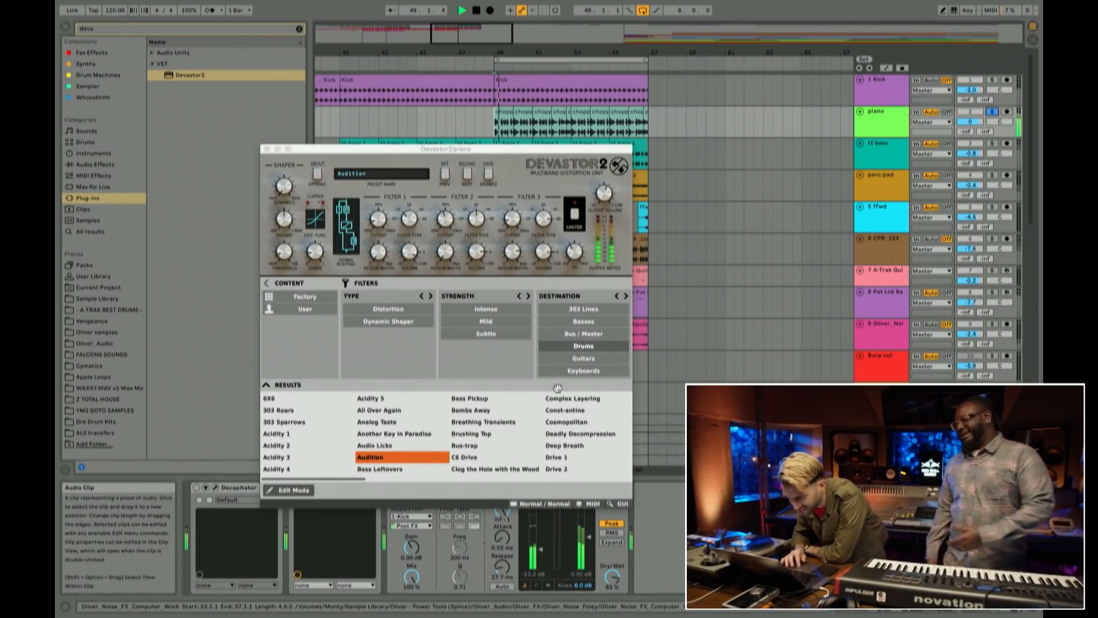
Step: Load Devastor2's Bass Pickup preset and unsolo the piano track to hear it in the full mix
left_click_drag(355, 149, 354, 97)
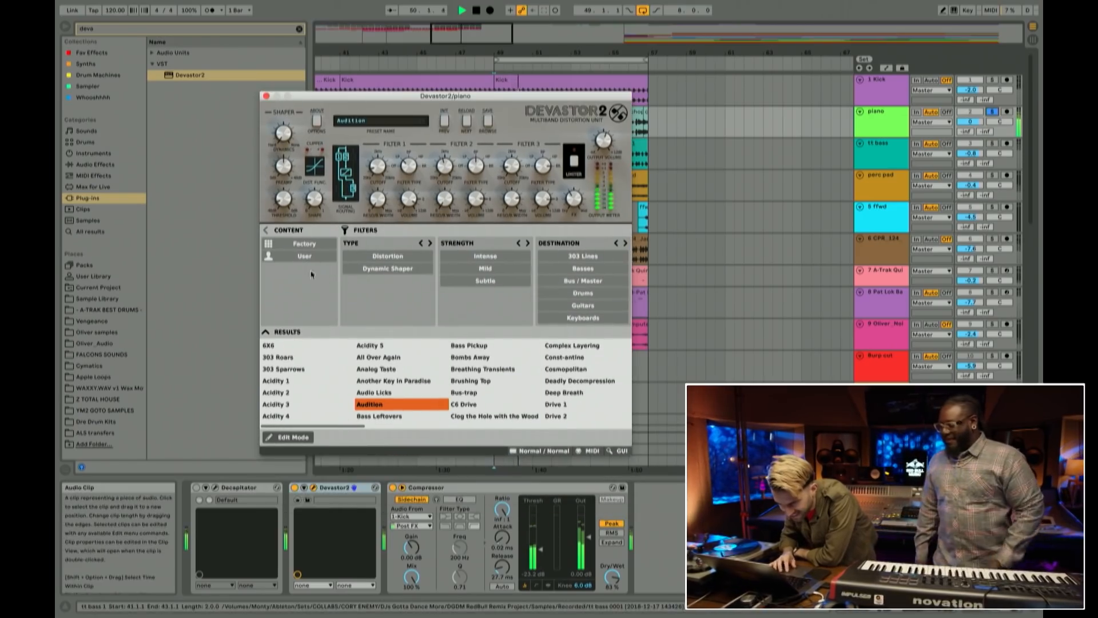
left_click(295, 488)
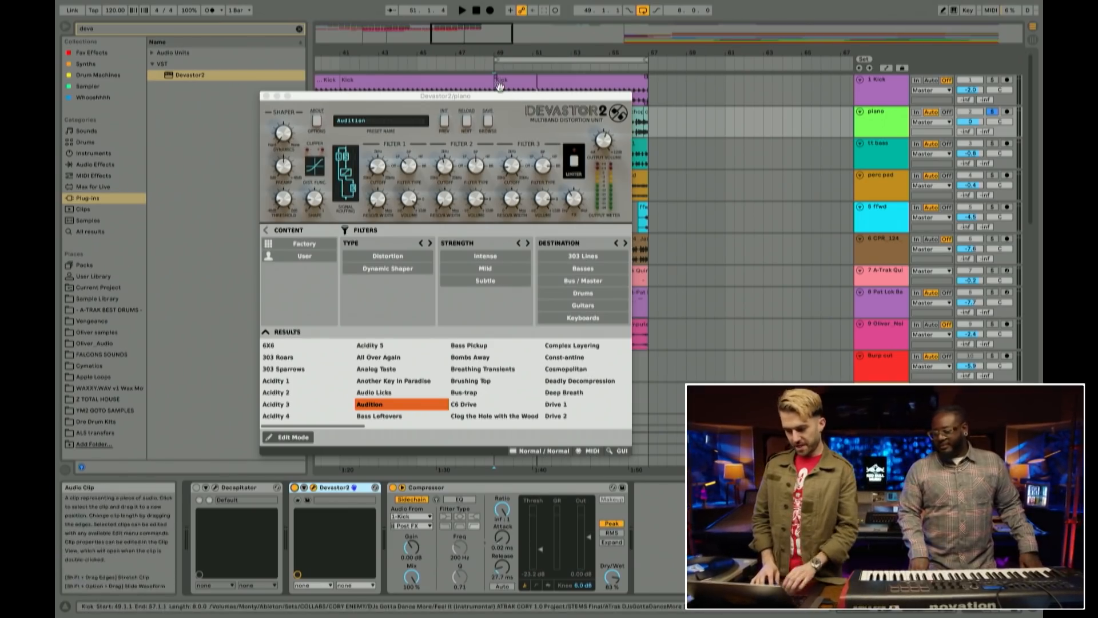
left_click_drag(496, 101, 517, 109)
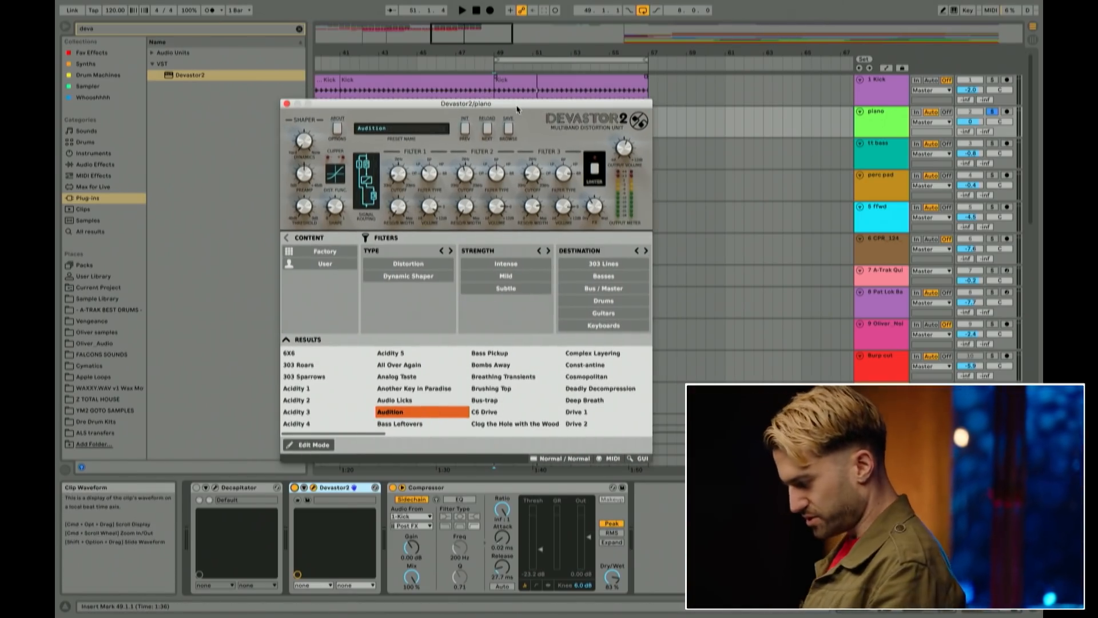
left_click(492, 354)
left_click(492, 366)
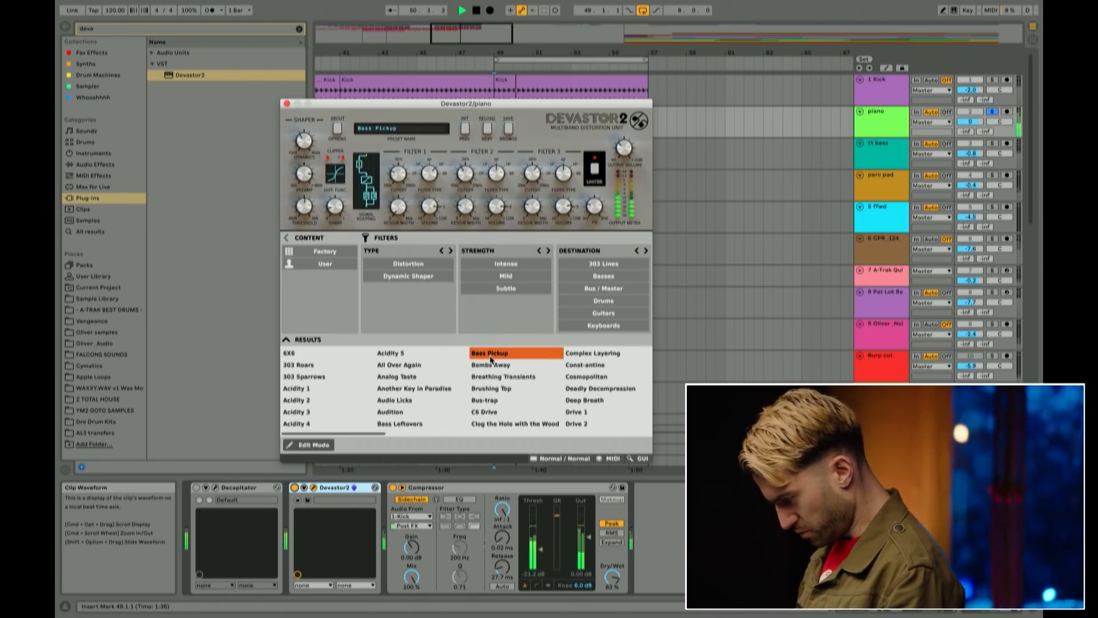
left_click(490, 354)
left_click(833, 166)
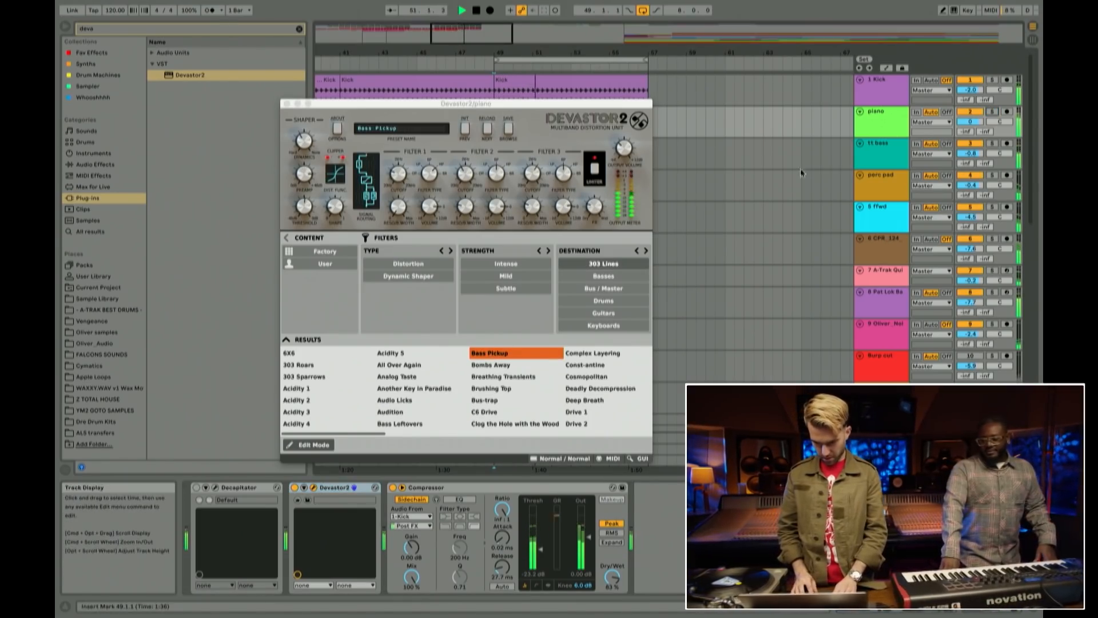
key("space")
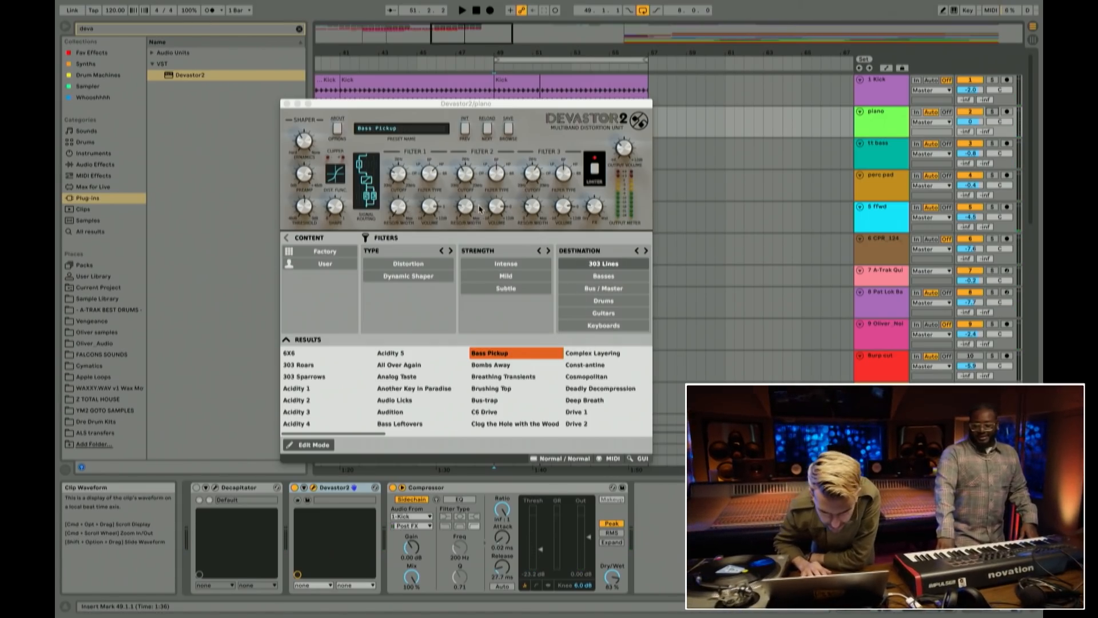
Step: Set Devastor2's FX mix to about 89/11% dry/wet and hide its preset browser
left_click_drag(596, 208, 595, 265)
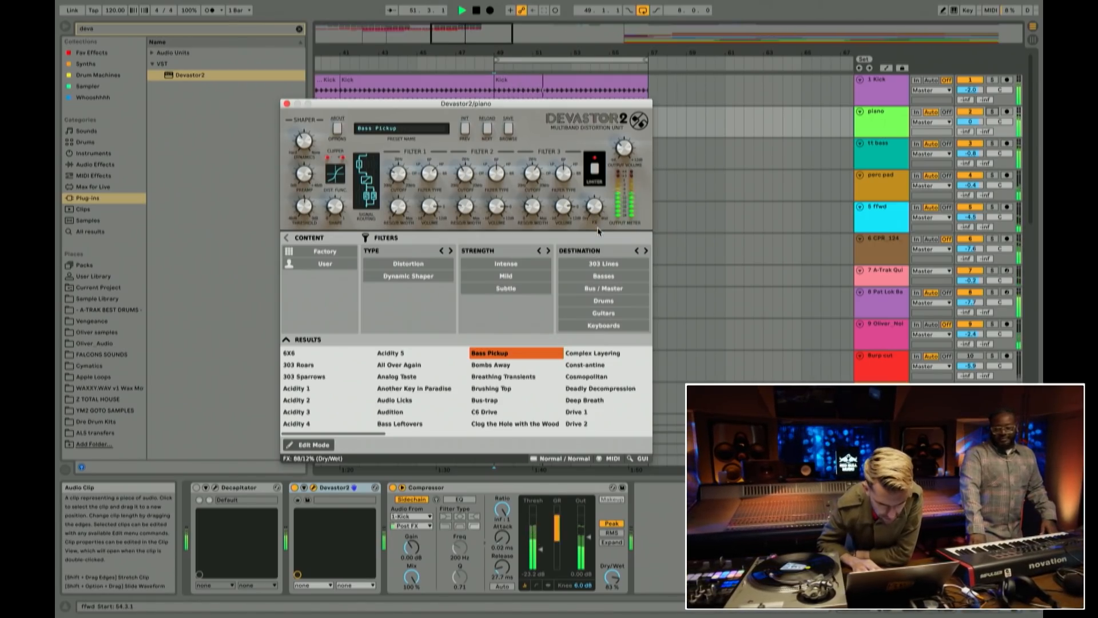
left_click(287, 104)
left_click(314, 489)
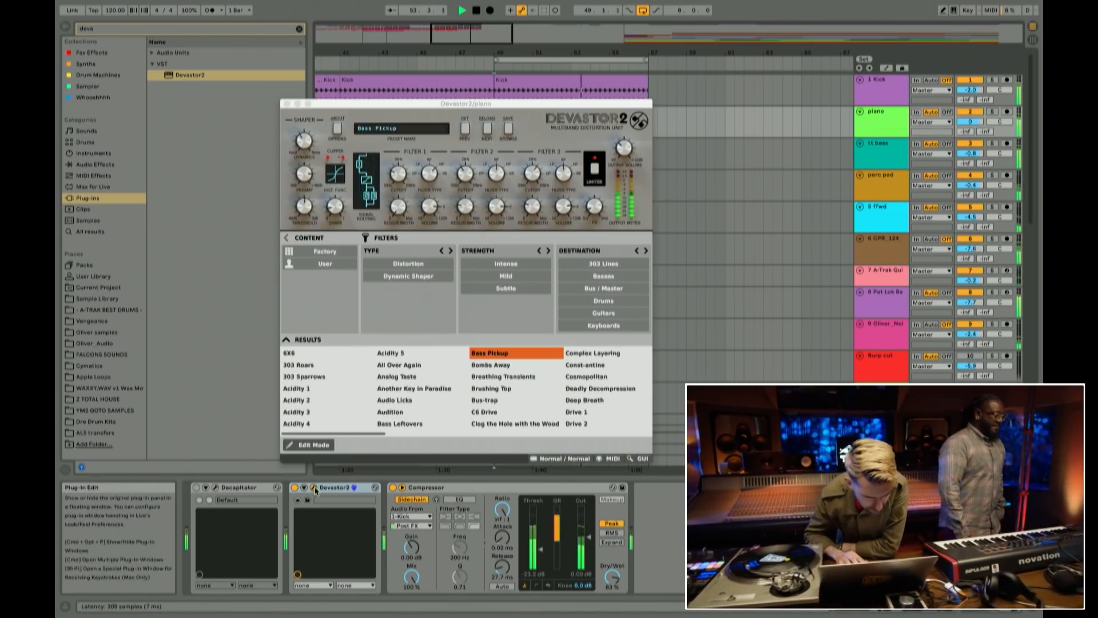
left_click(508, 130)
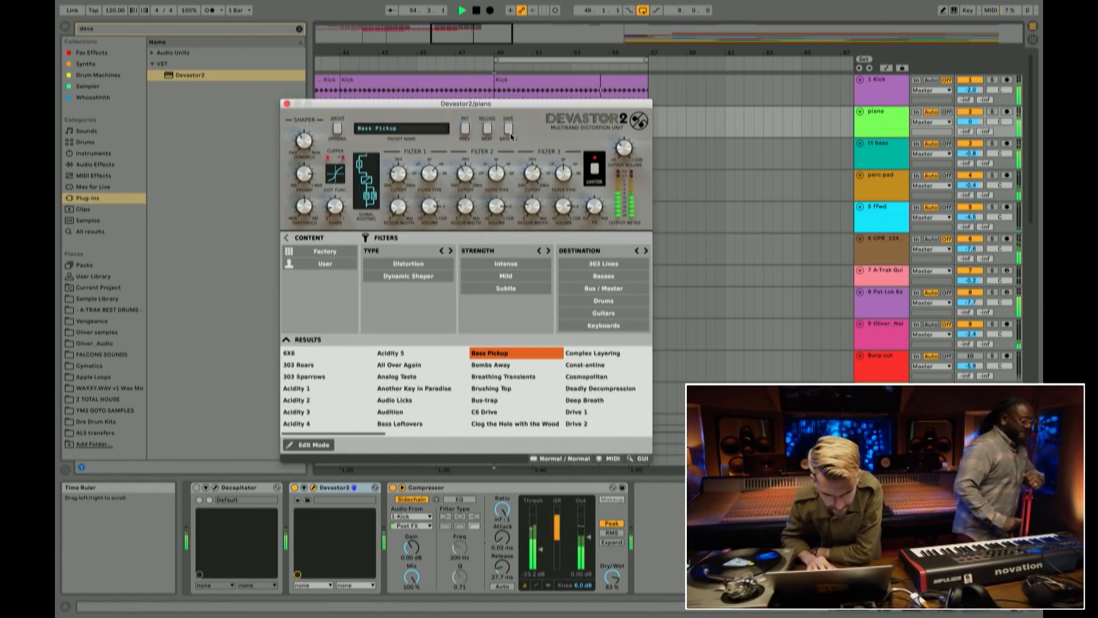
mouse_move(590, 211)
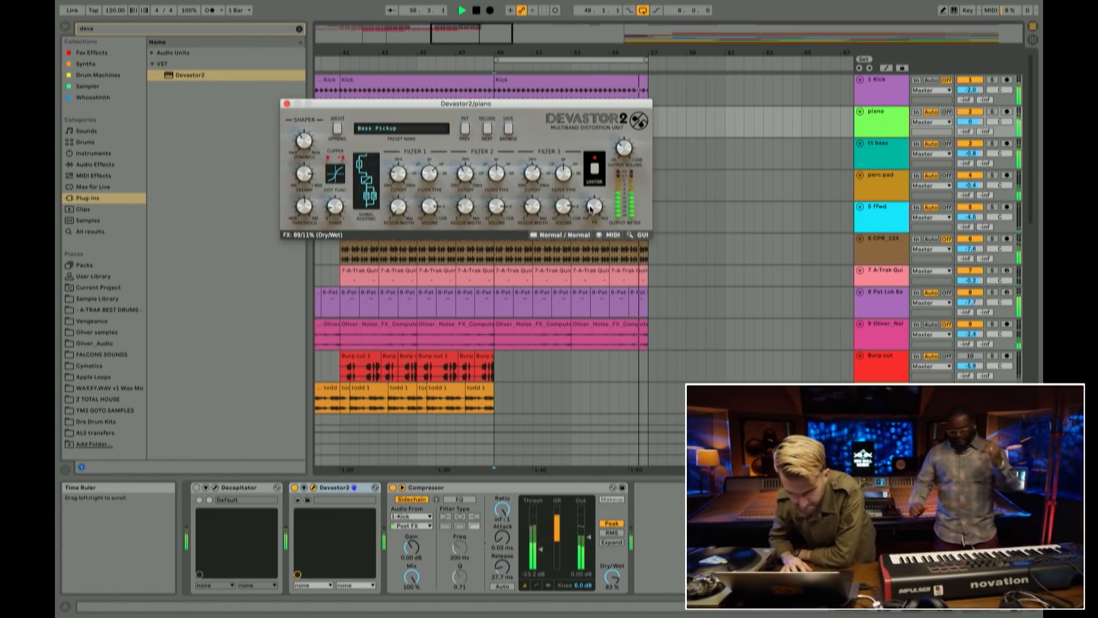
left_click_drag(594, 216, 590, 212)
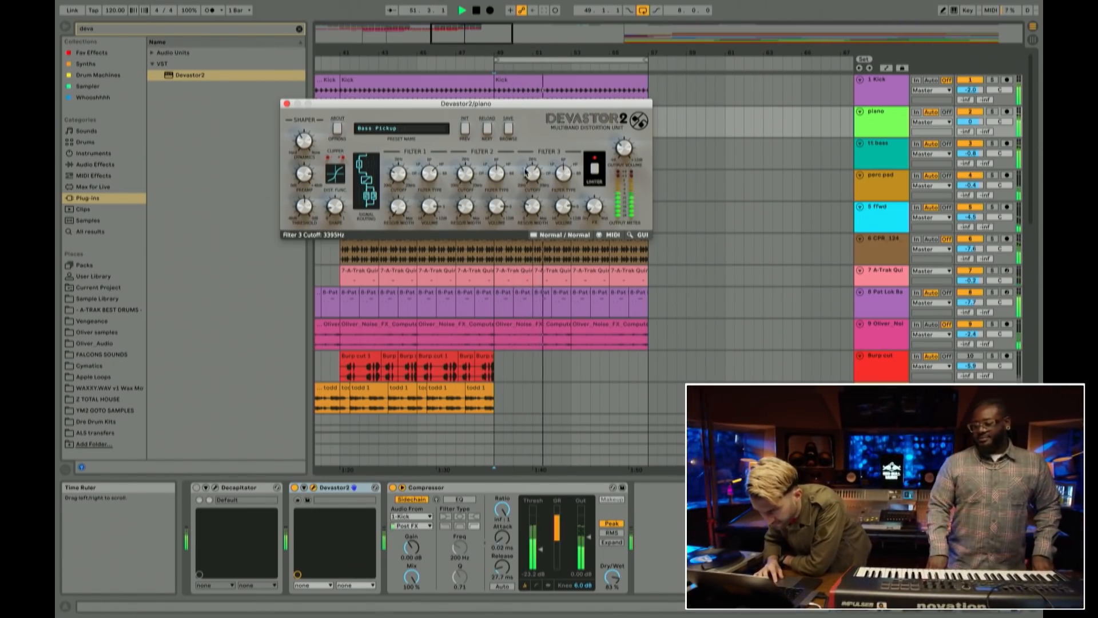
Step: Set Devastor2's Filter 3 cutoff to about 3551 Hz, close its window and delete Decapitator from the piano track
mouse_move(532, 165)
left_mouse_down()
mouse_move(537, 201)
mouse_move(530, 170)
left_mouse_up()
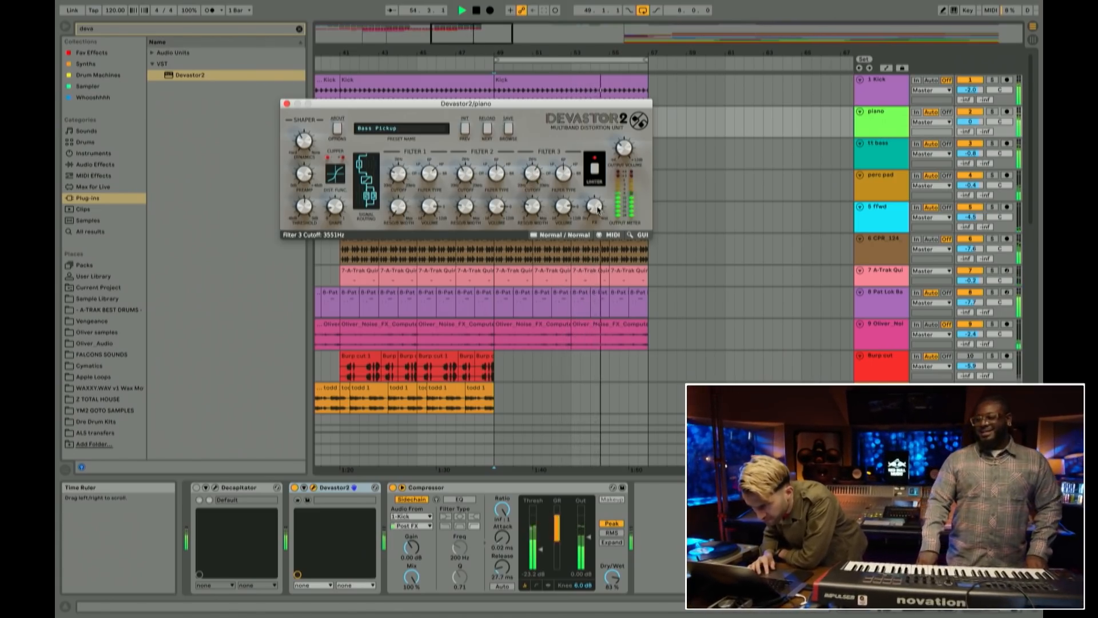
left_click(286, 103)
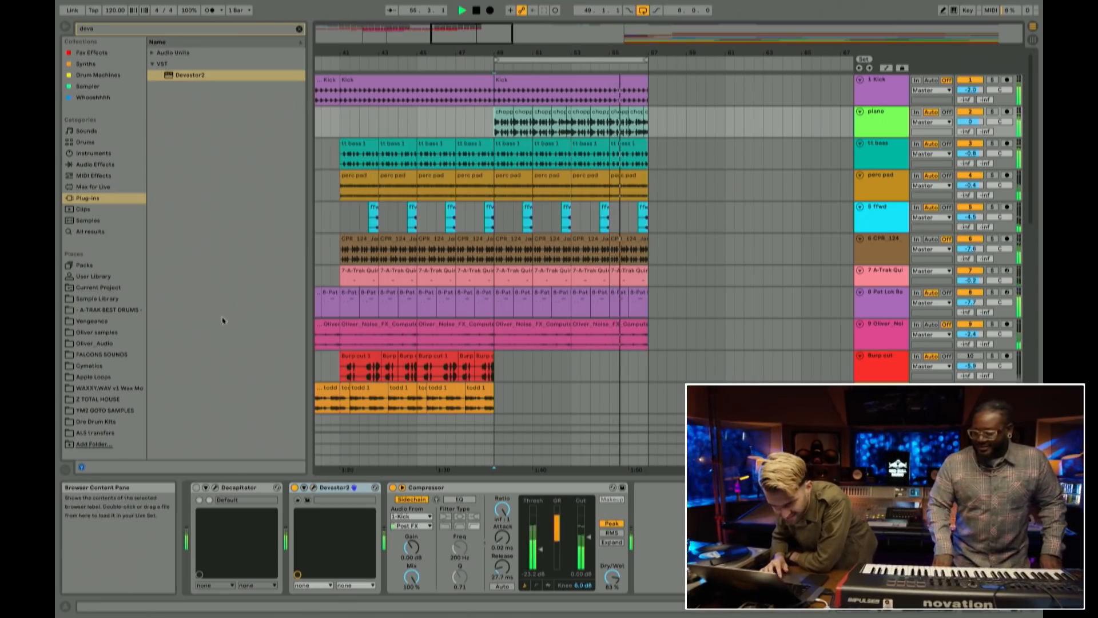
left_click(238, 489)
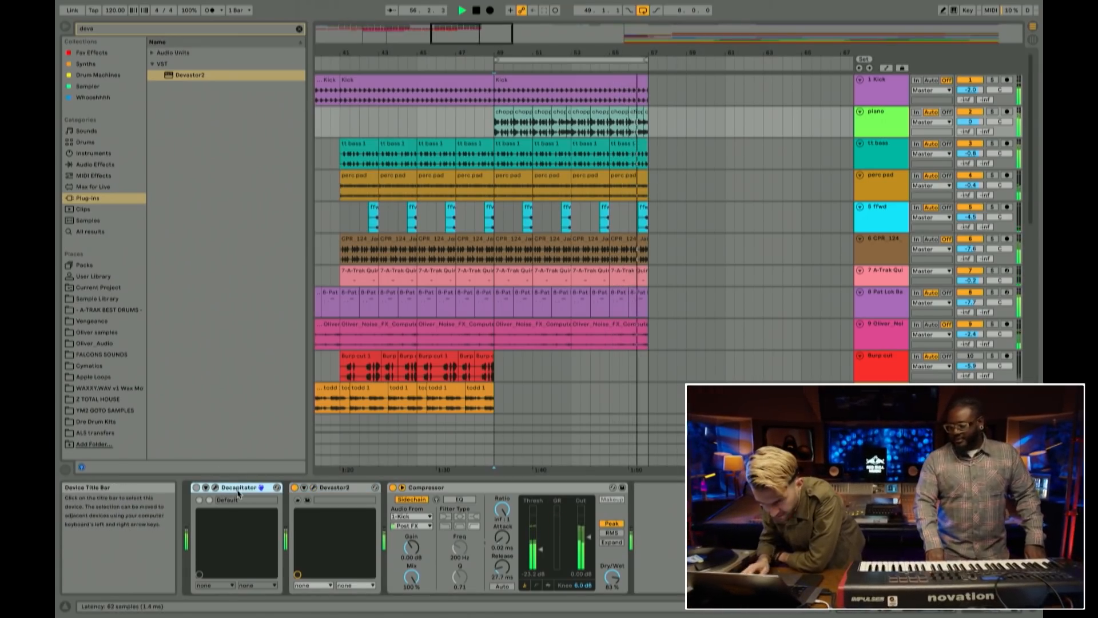
key("Delete")
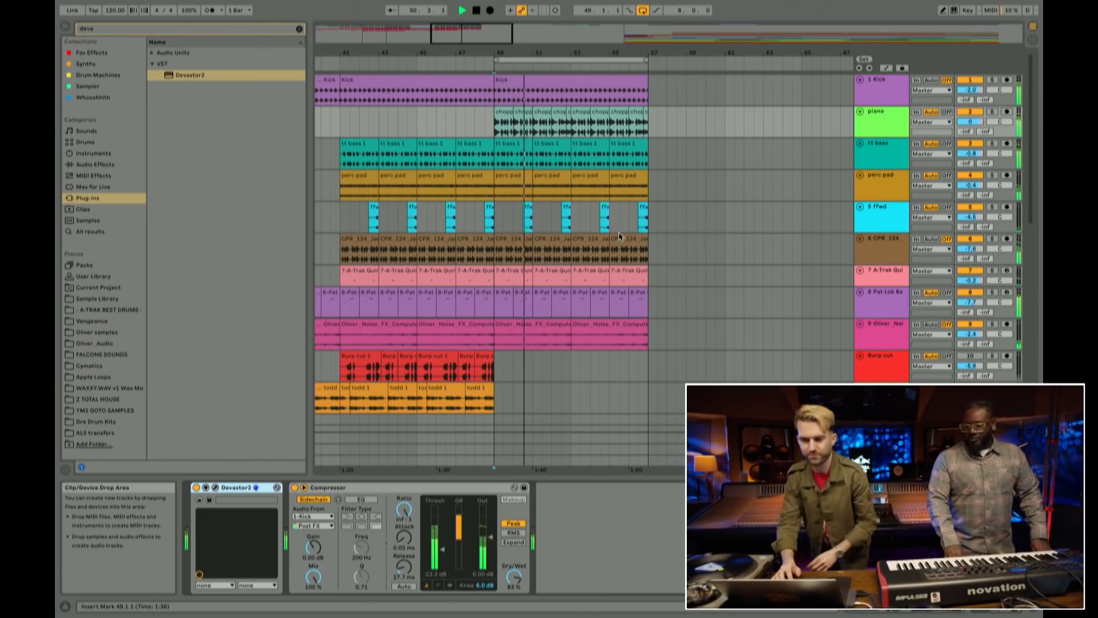
Step: Select bars 49 to 57 on the Kick through Oliver Noise tracks and duplicate the section to bar 57
left_click_drag(657, 125, 592, 277)
left_click(648, 127)
left_click_drag(648, 127, 491, 338)
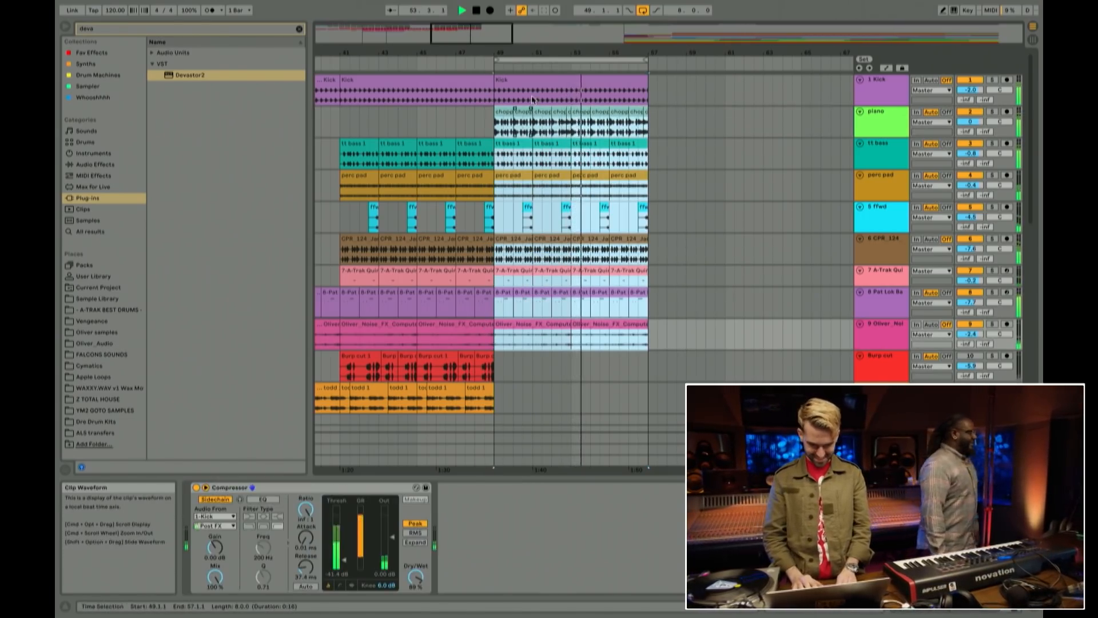
left_click(530, 95, "shift")
key("ctrl+d")
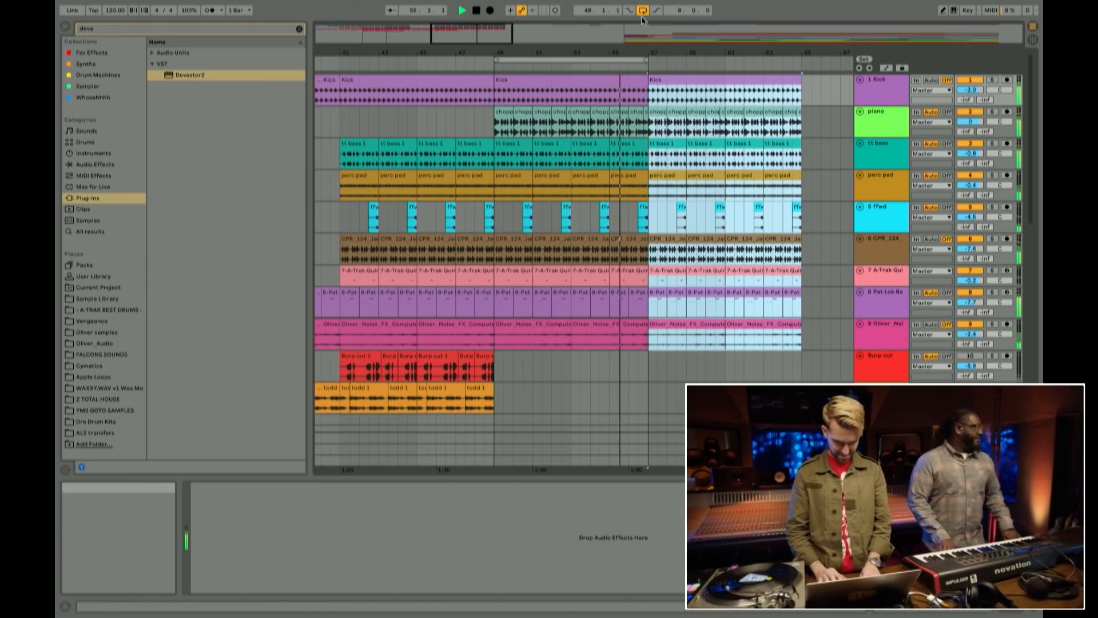
Step: Mute the Burp cut and Pat Lok Bass tracks and delete the Pat Lok Bass clips from bars 57 to 65
left_click(662, 384)
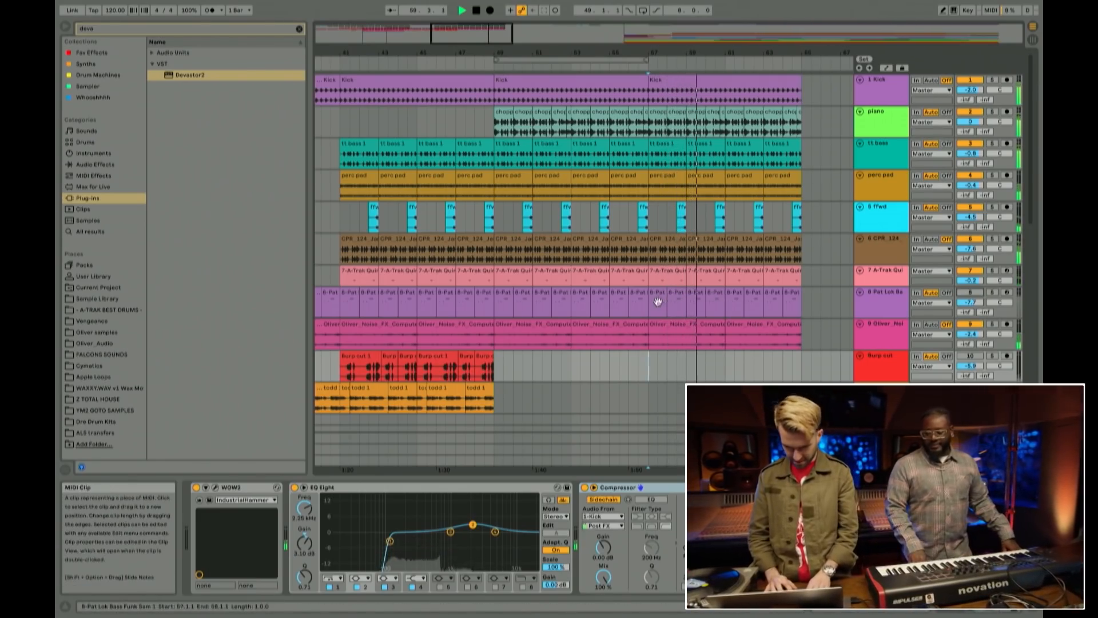
left_click_drag(650, 303, 800, 301)
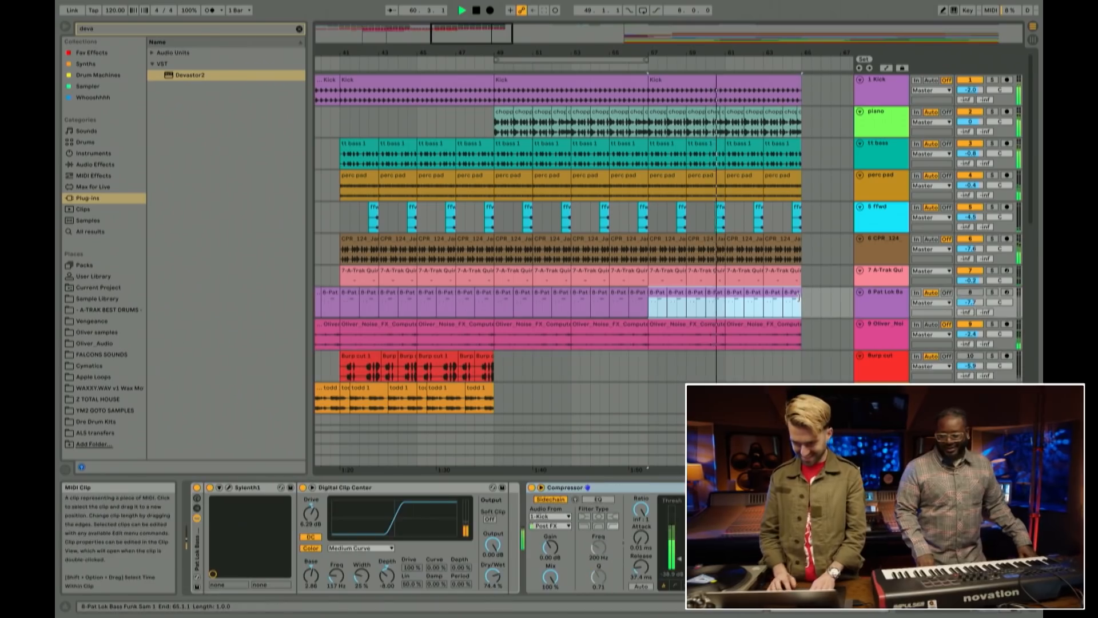
key("Delete")
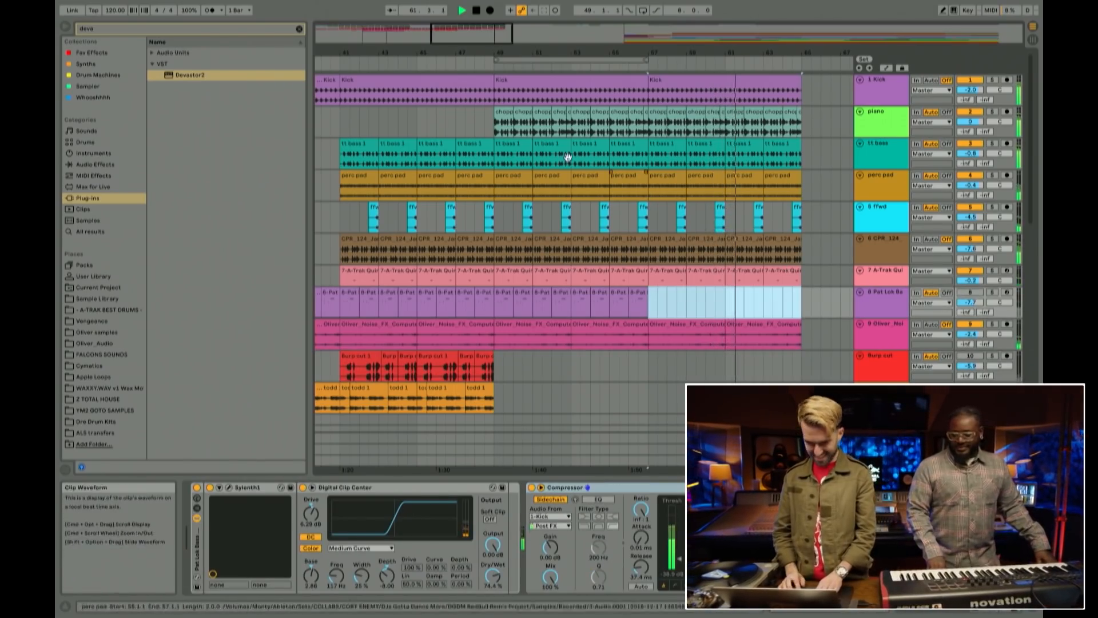
Step: Restart playback from bar 41 and look over the lower tracks and the whole arrangement back to its start
left_click(368, 119)
key("space")
key("space")
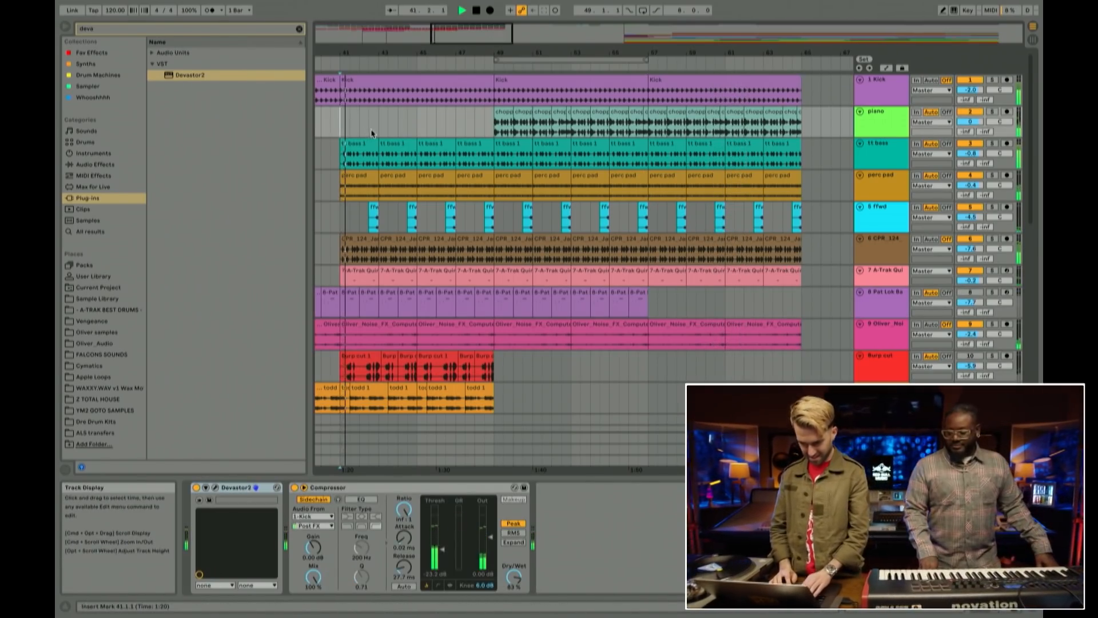
scroll(490, 241, "down", 5)
scroll(489, 240, "left", 3)
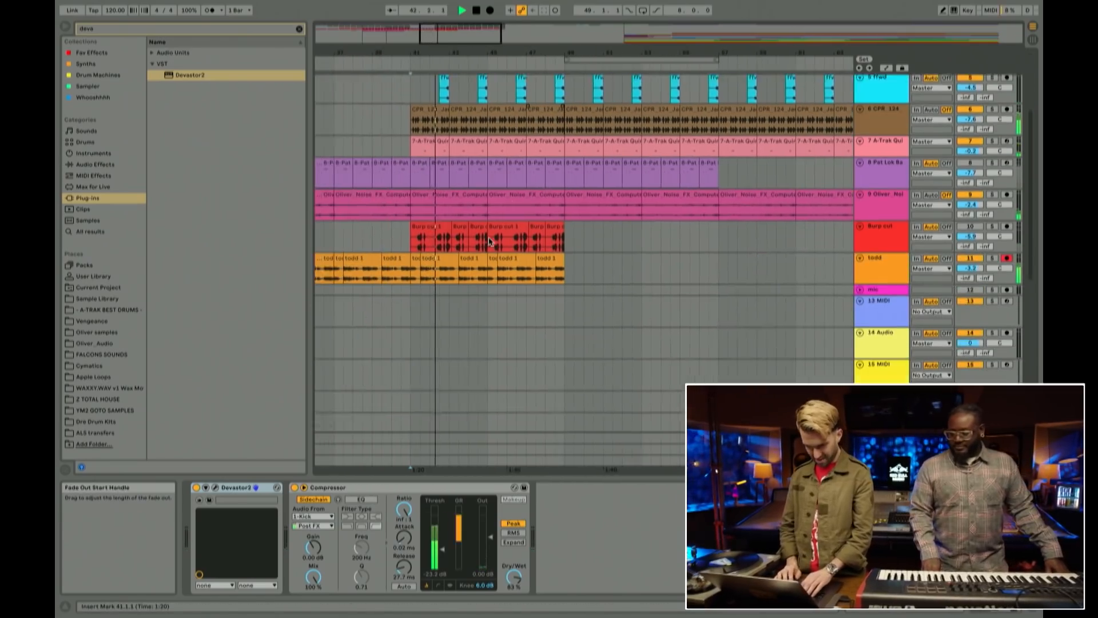
scroll(489, 241, "up", 3)
scroll(489, 241, "up", 2)
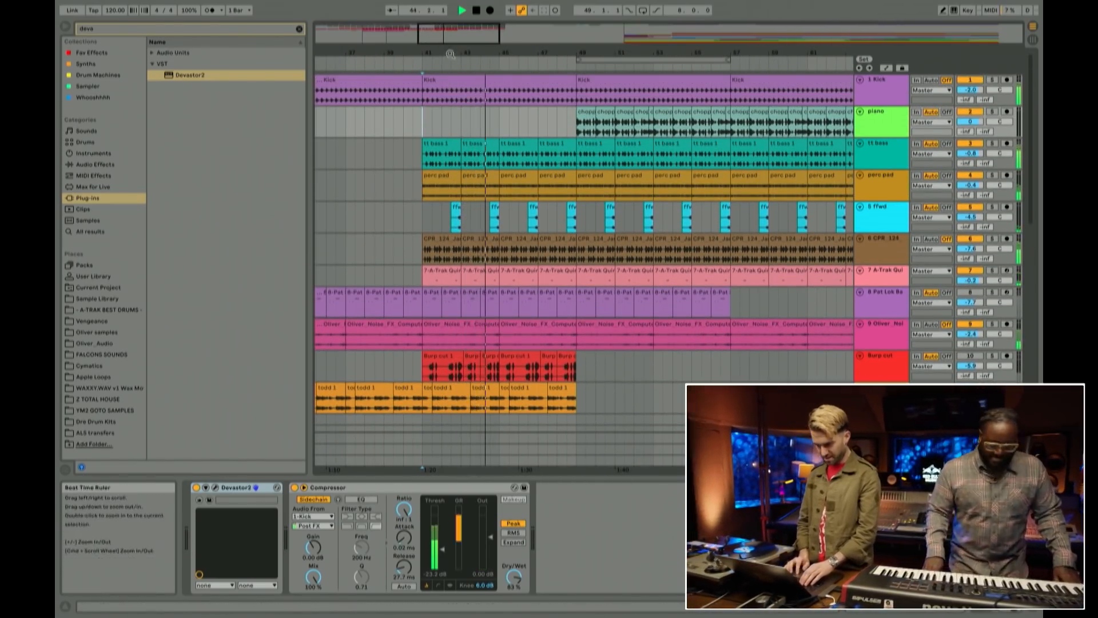
scroll(450, 80, "down", 3)
scroll(444, 115, "left", 10)
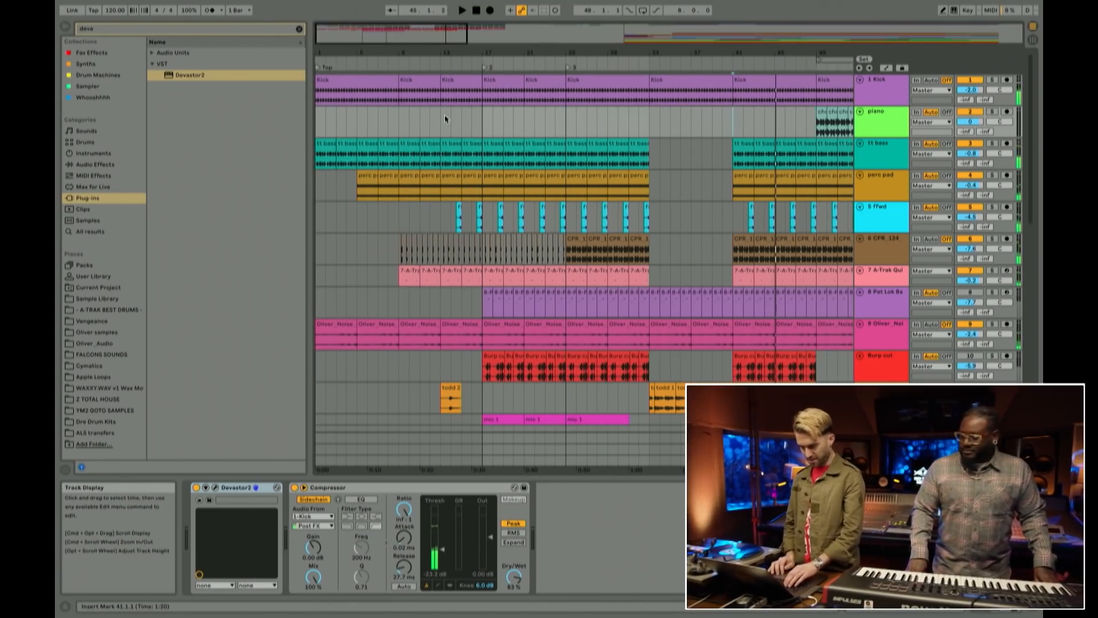
Step: Clear the browser search and play the arrangement from bar 1
left_click(301, 29)
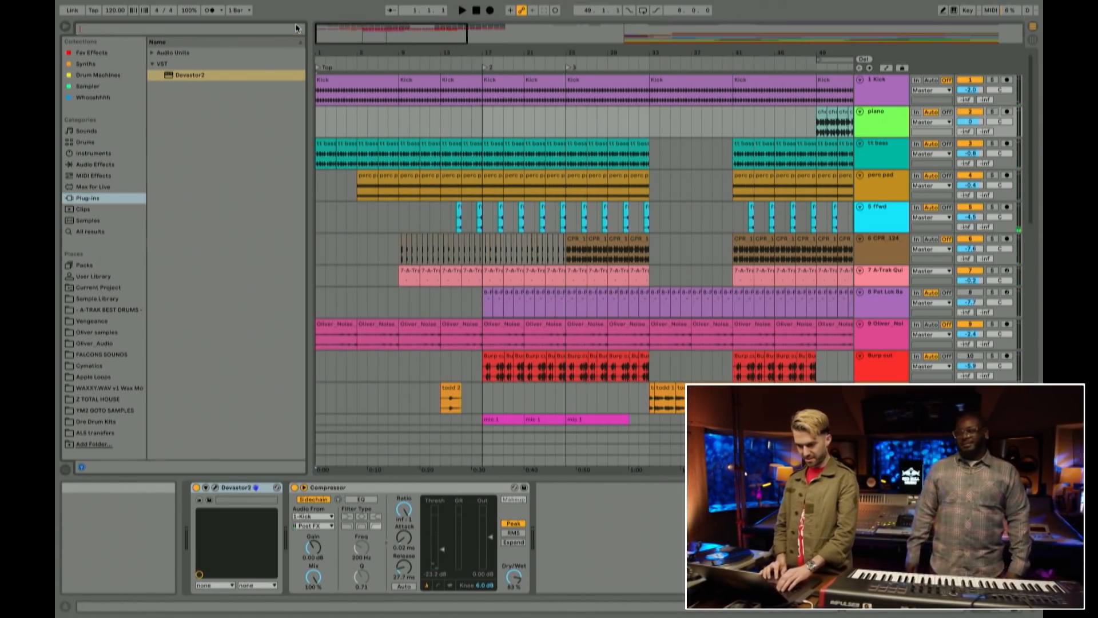
left_click(321, 126)
key("space")
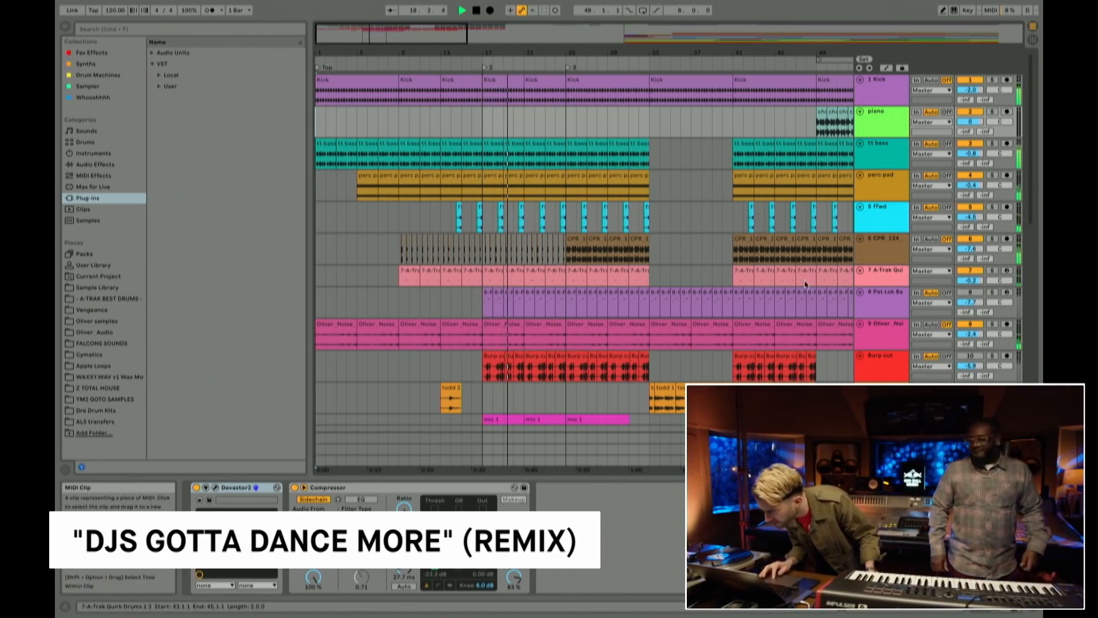
Step: Unmute the Pat Lok Bass track, restart playback from bar 1 and check the arrangement's end
key("space")
left_click(317, 304)
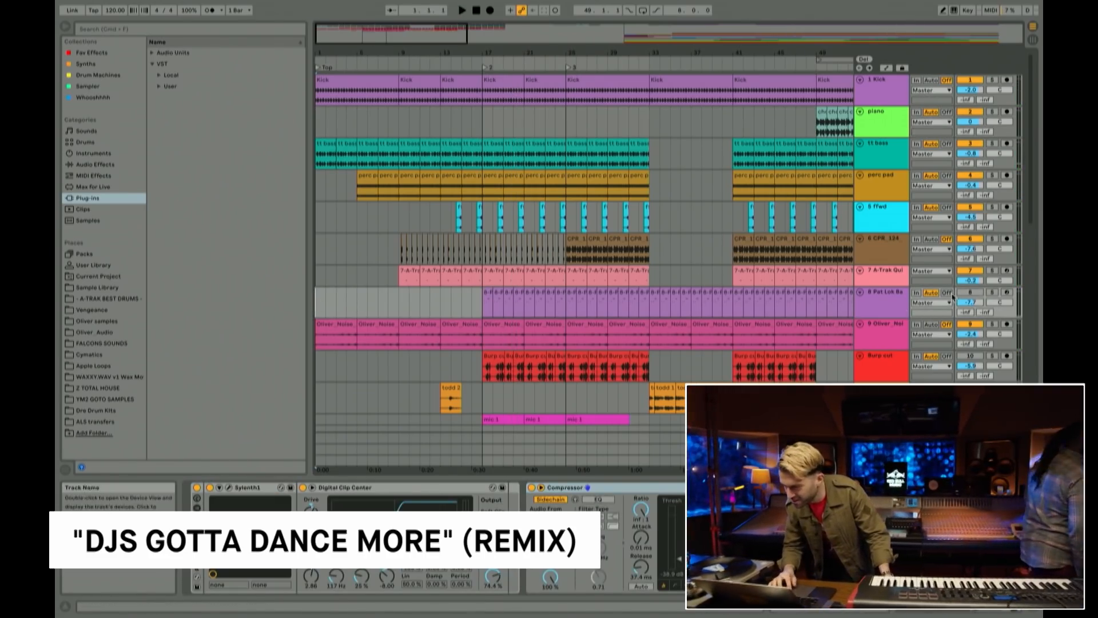
key("space")
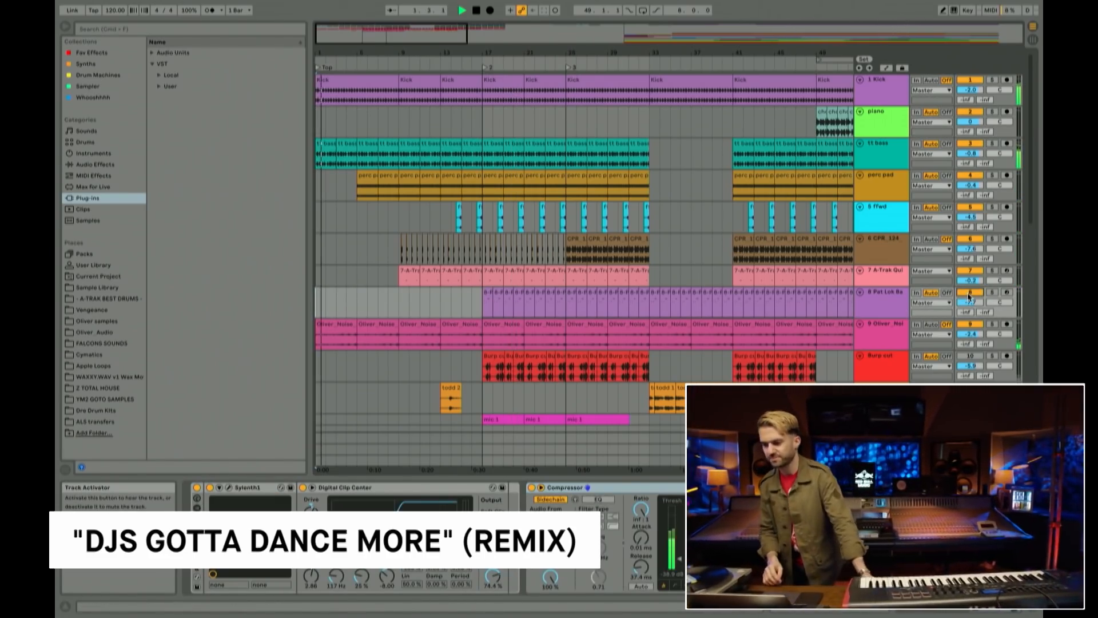
scroll(786, 288, "right", 10)
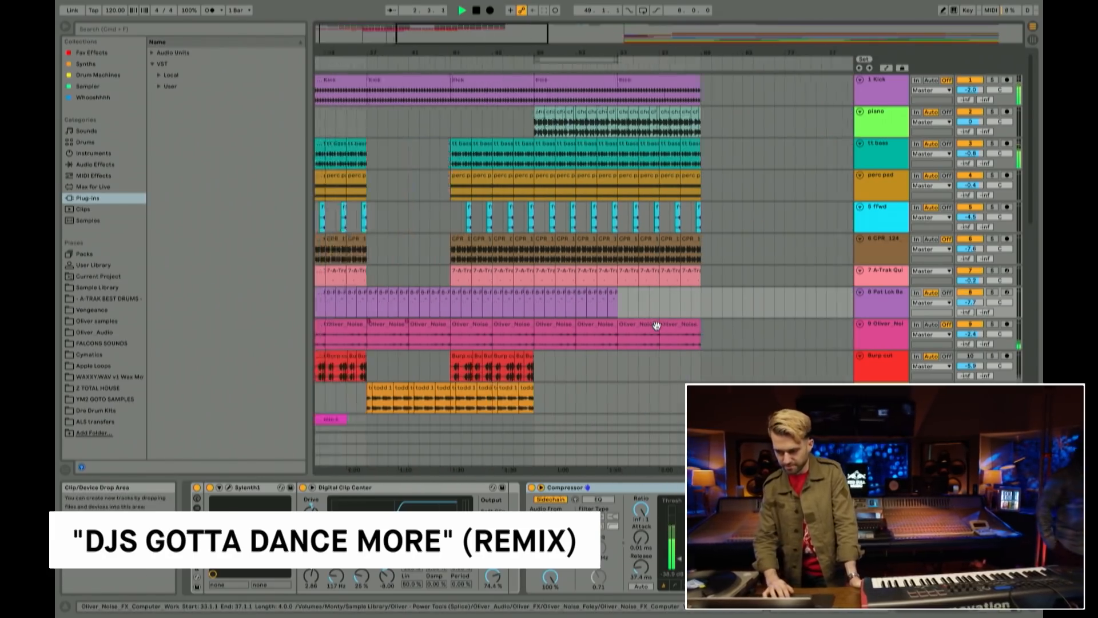
scroll(657, 326, "left", 10)
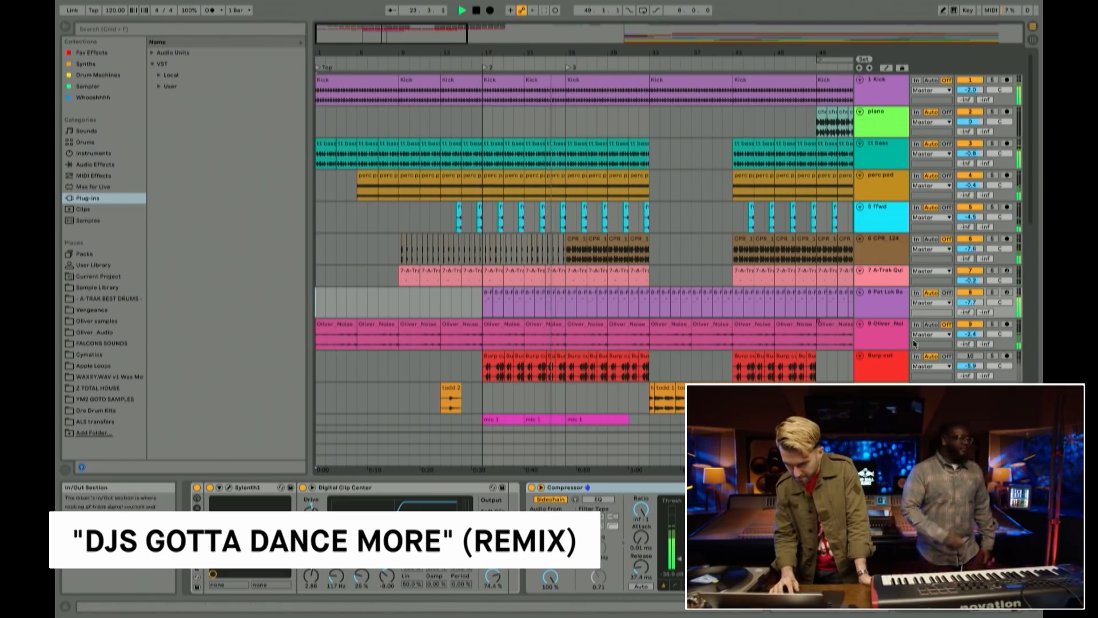
Step: Unmute the Burp cut track and lower its volume, and set the Oliver Noise track's volume to -3.6 dB
left_click(970, 355)
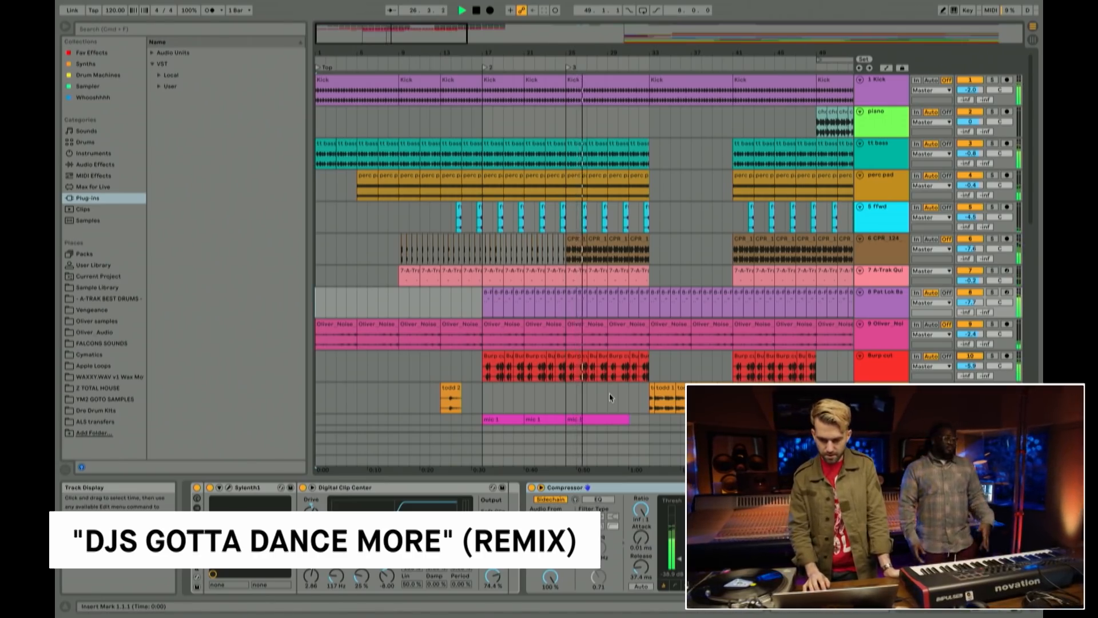
scroll(609, 392, "down", 2)
scroll(609, 392, "up", 2)
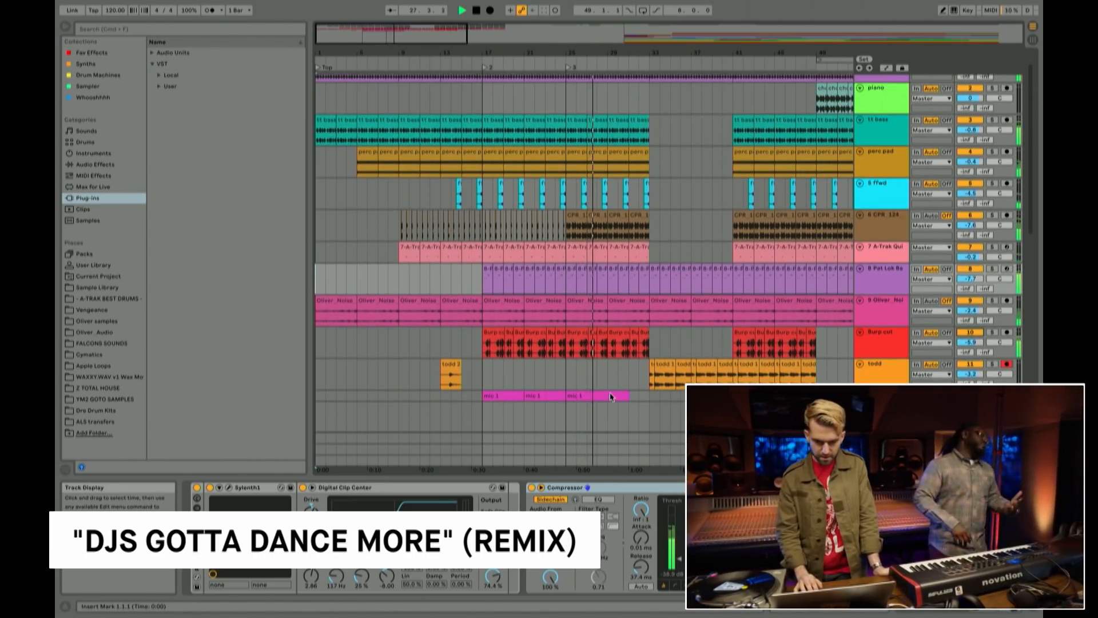
left_click_drag(977, 354, 977, 358)
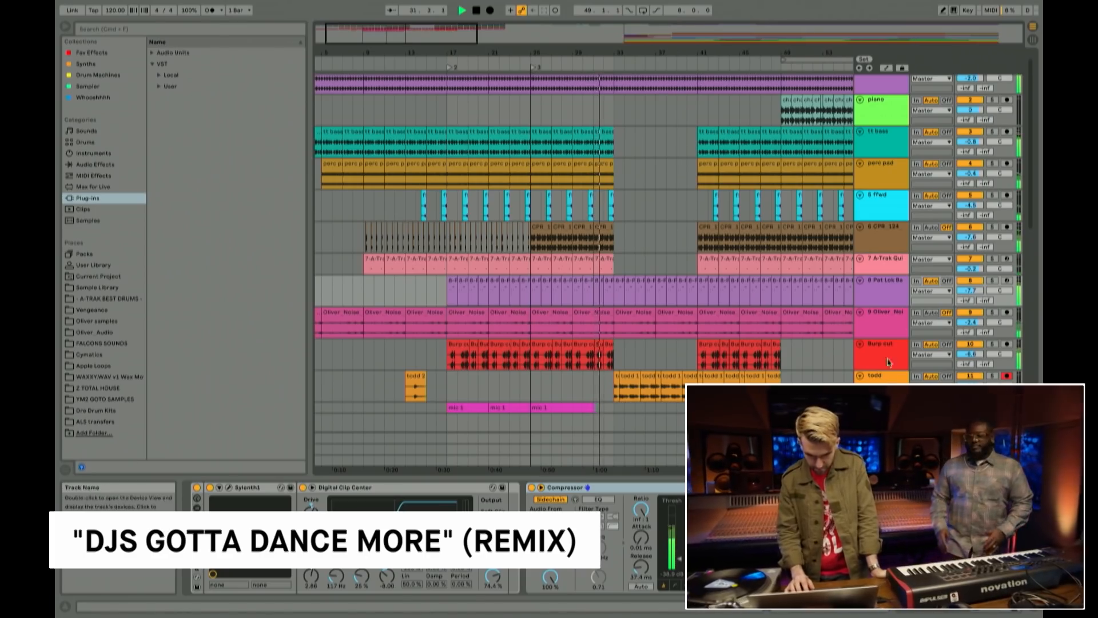
left_click_drag(970, 322, 970, 329)
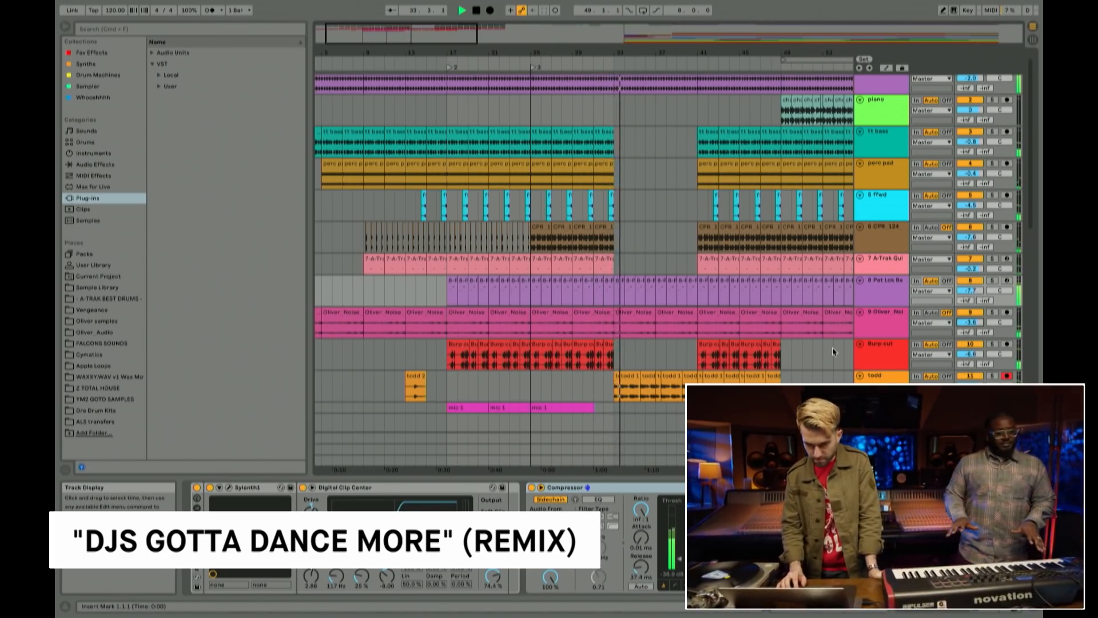
Step: Set the piano track's volume to -0.7 dB while its chops play from bar 49
scroll(832, 348, "right", 5)
scroll(832, 351, "right", 15)
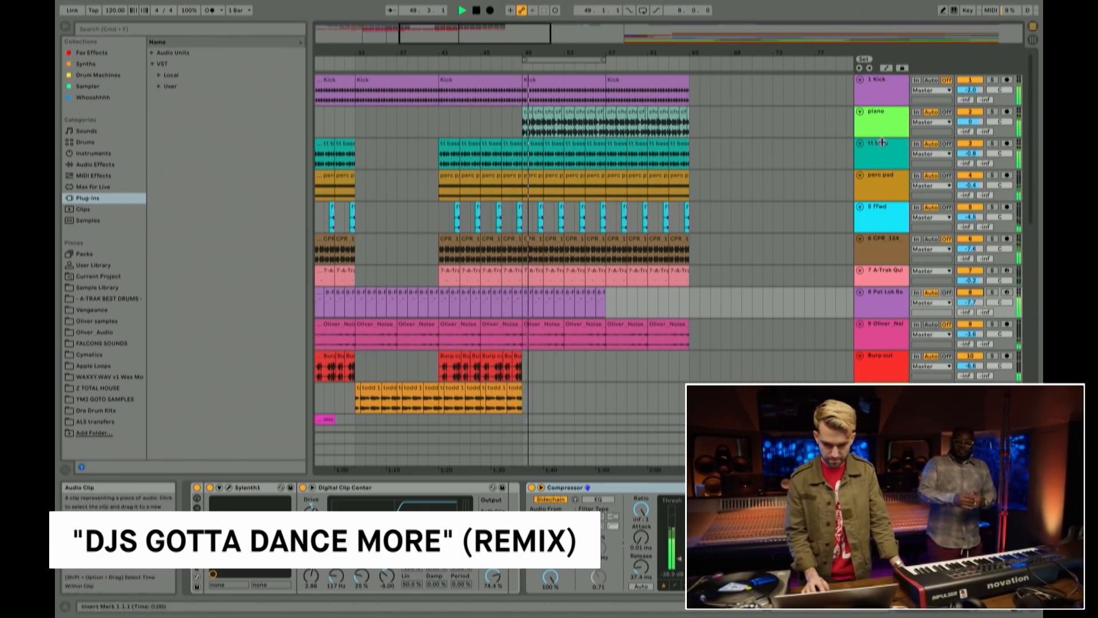
left_click(968, 121)
left_click_drag(968, 121, 967, 123)
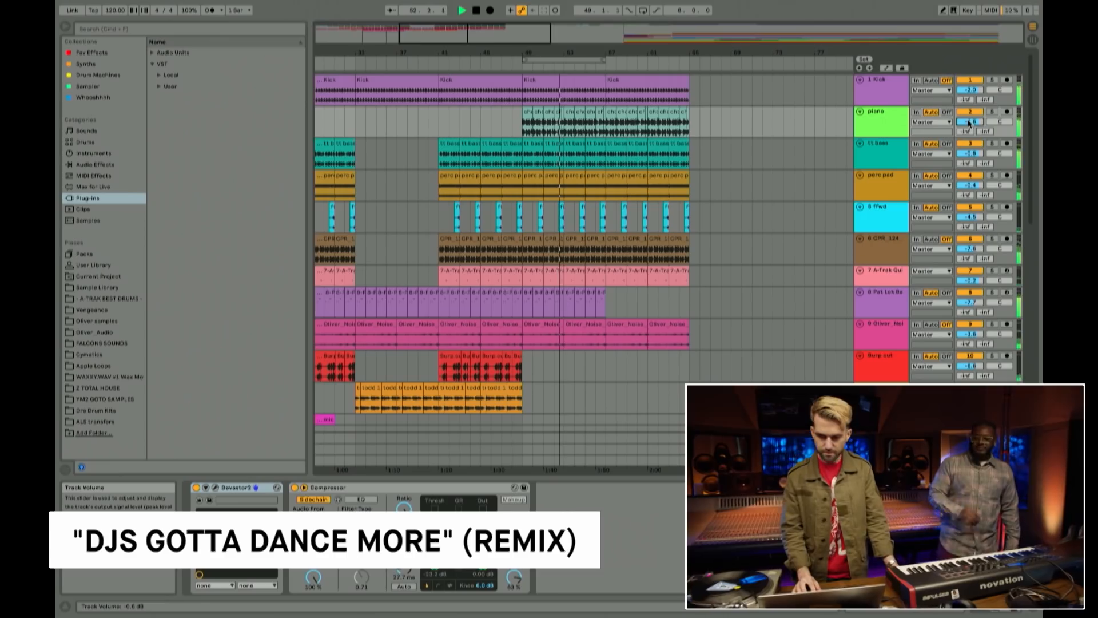
left_click_drag(968, 123, 967, 124)
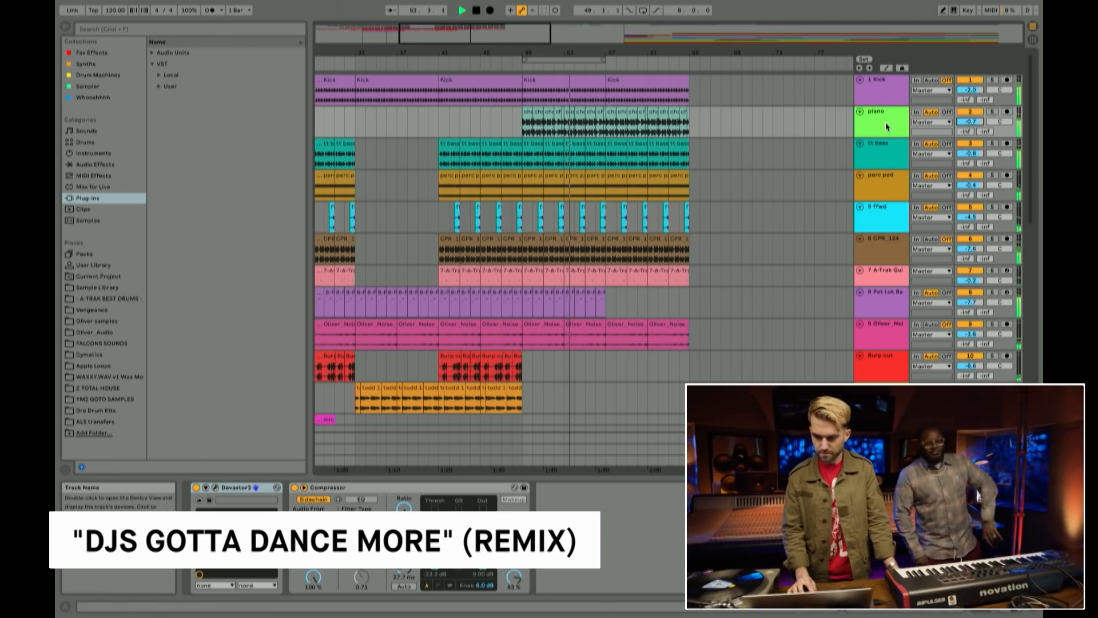
Step: Add an EQ Eight to the piano track between Devastor2 and the Compressor
left_click(95, 164)
left_click(178, 187)
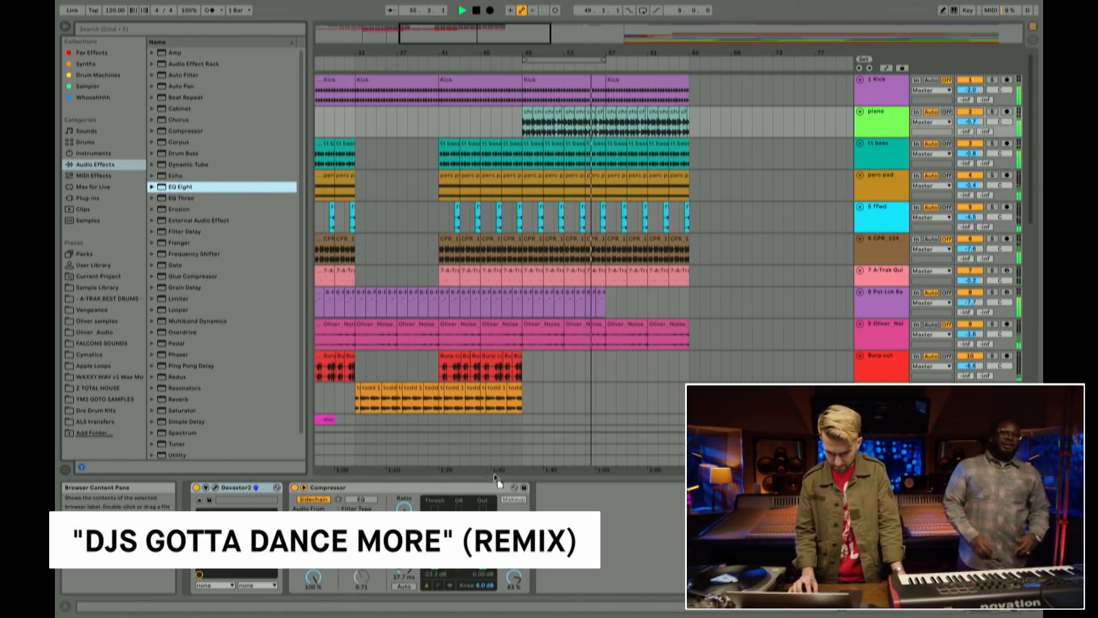
left_click_drag(178, 187, 290, 537)
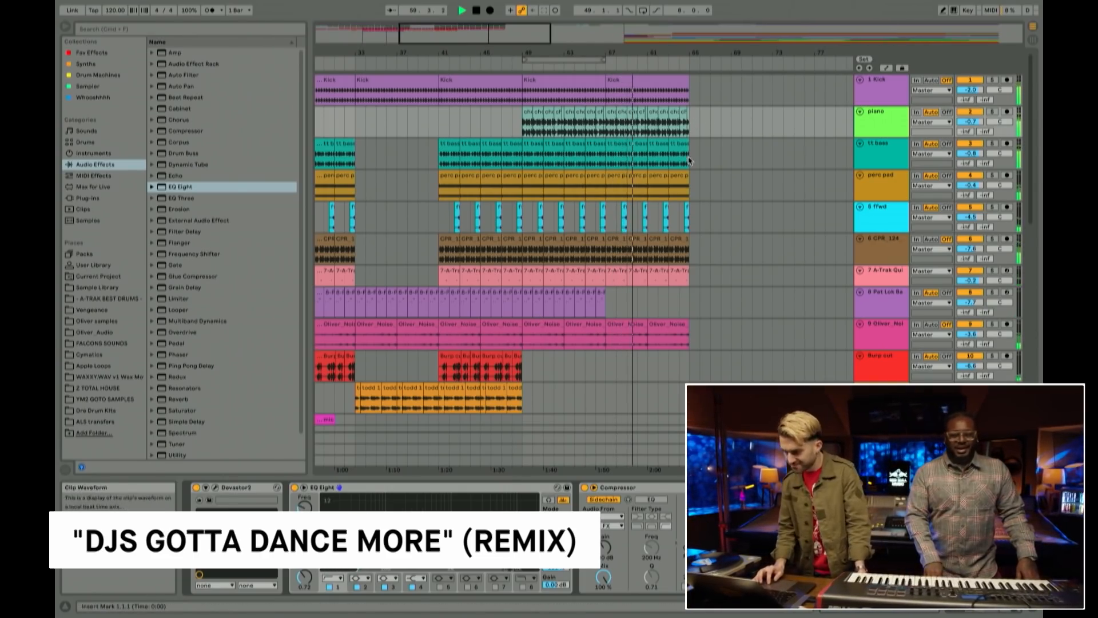
Step: Select bars 41 to 65 on the piano track and loop that range
left_click_drag(691, 127, 444, 121)
key("super+l")
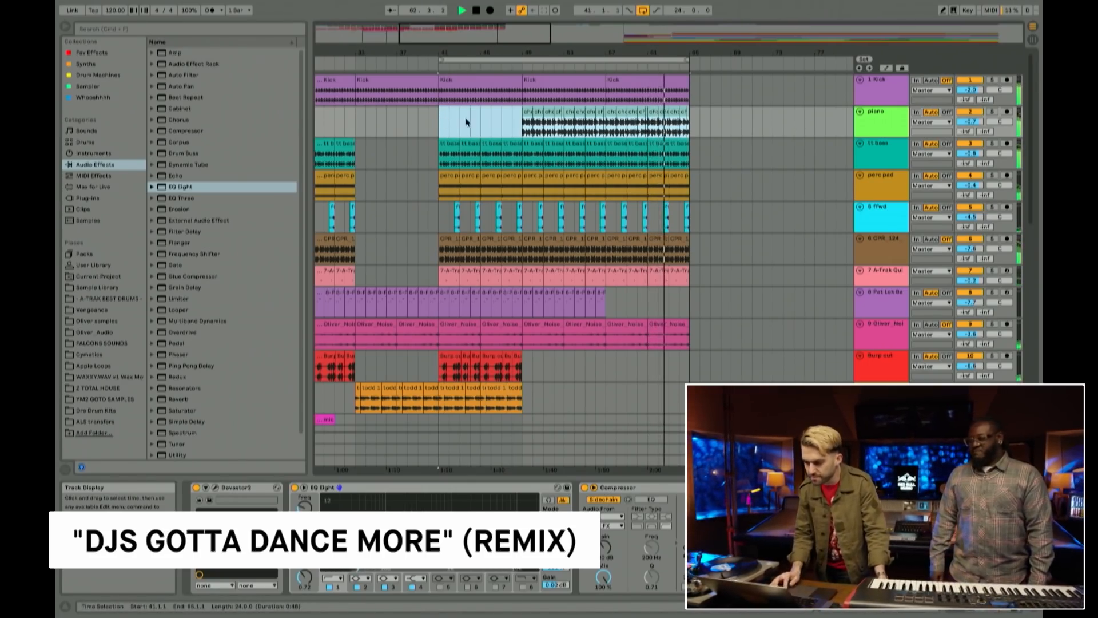